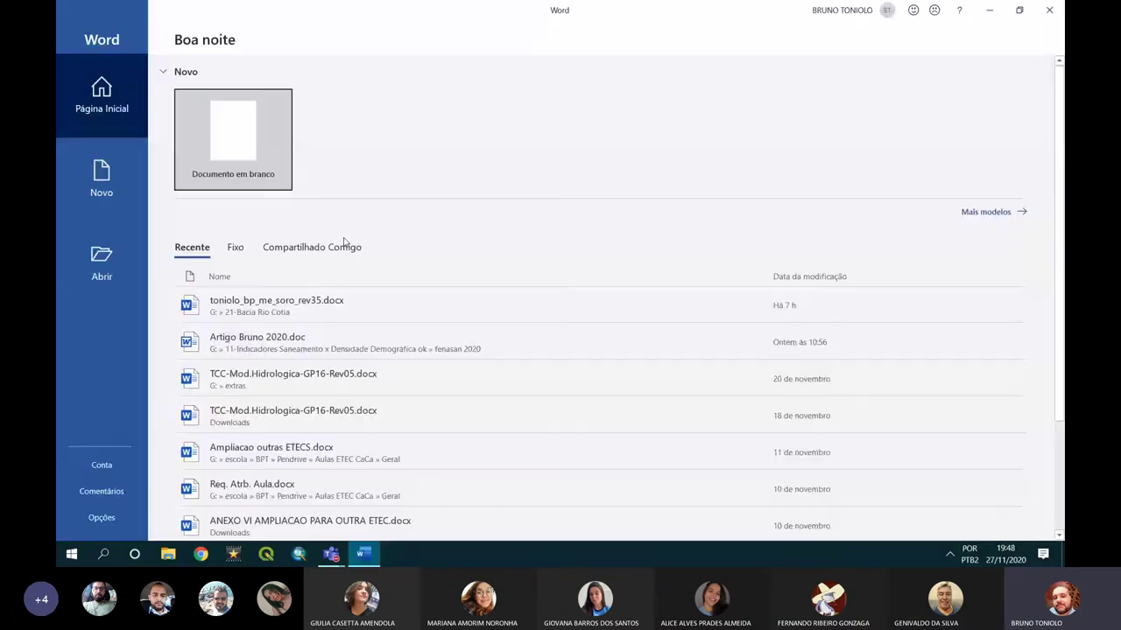
# Step: Create a new blank document from the 'Documento em branco' option on the Word start screen
pyautogui.click(235, 140)
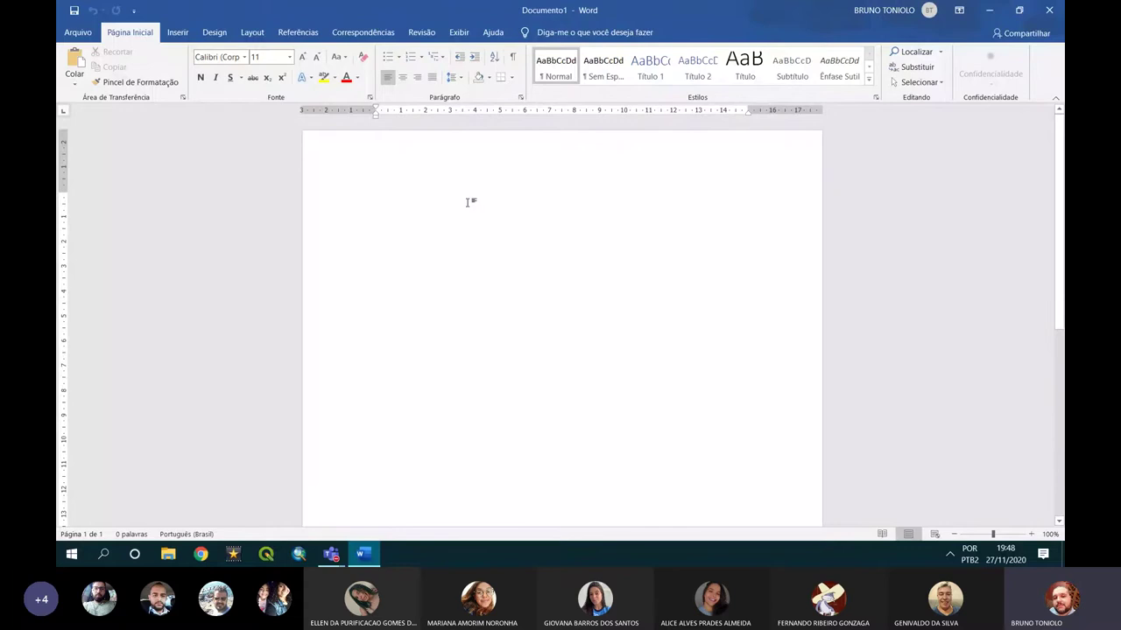
# Step: Set the paper size to A4 and check the custom margins without changing them
pyautogui.click(253, 35)
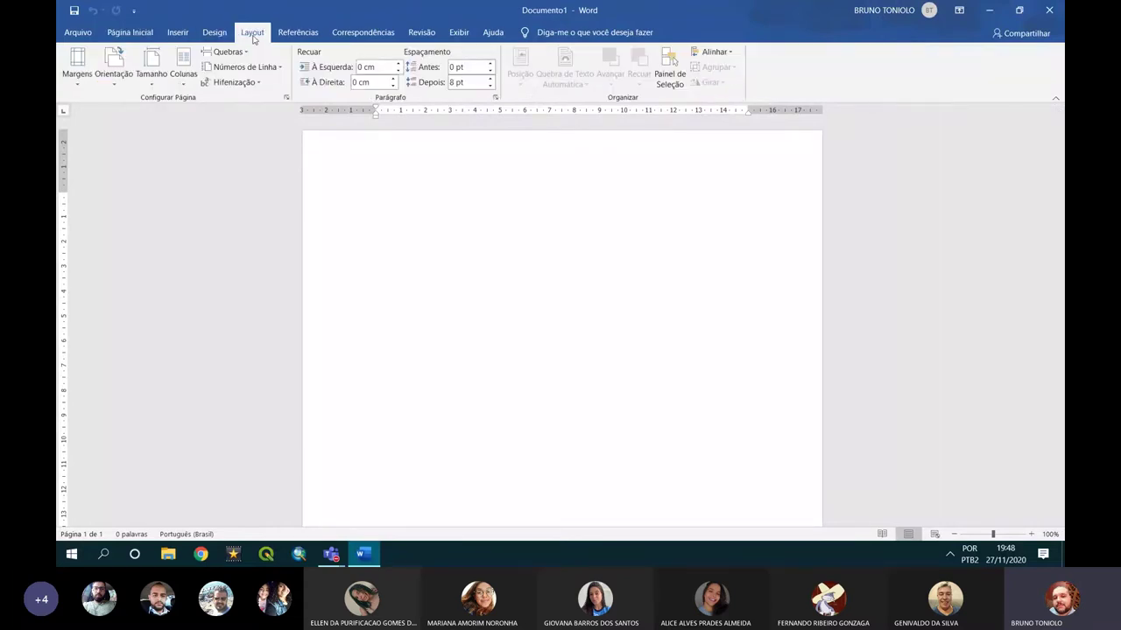
pyautogui.click(152, 86)
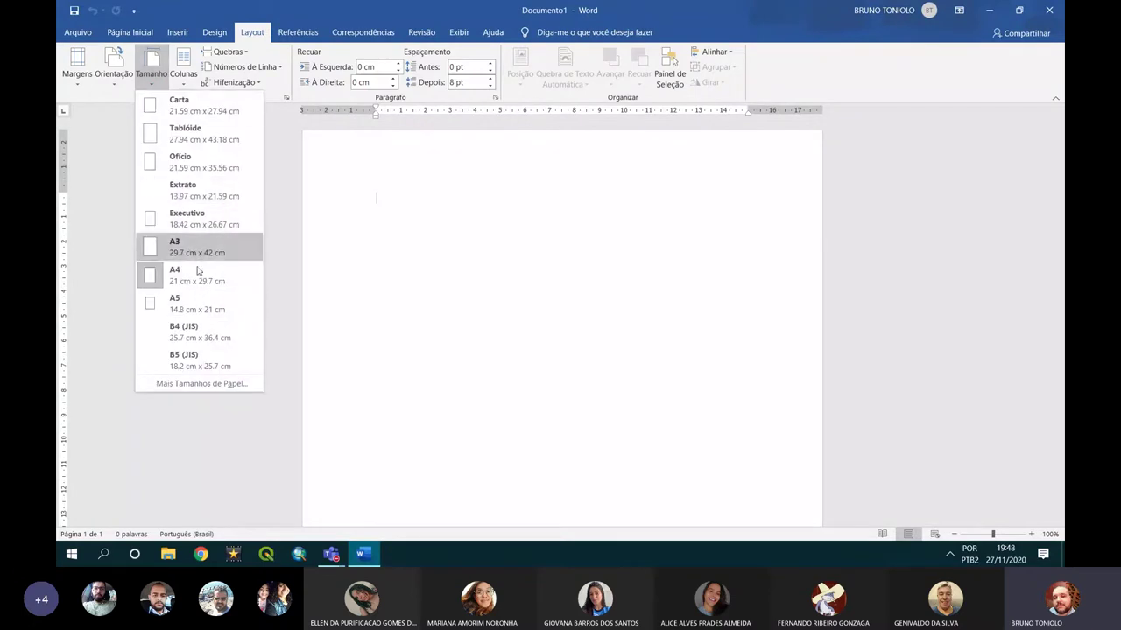
pyautogui.click(184, 276)
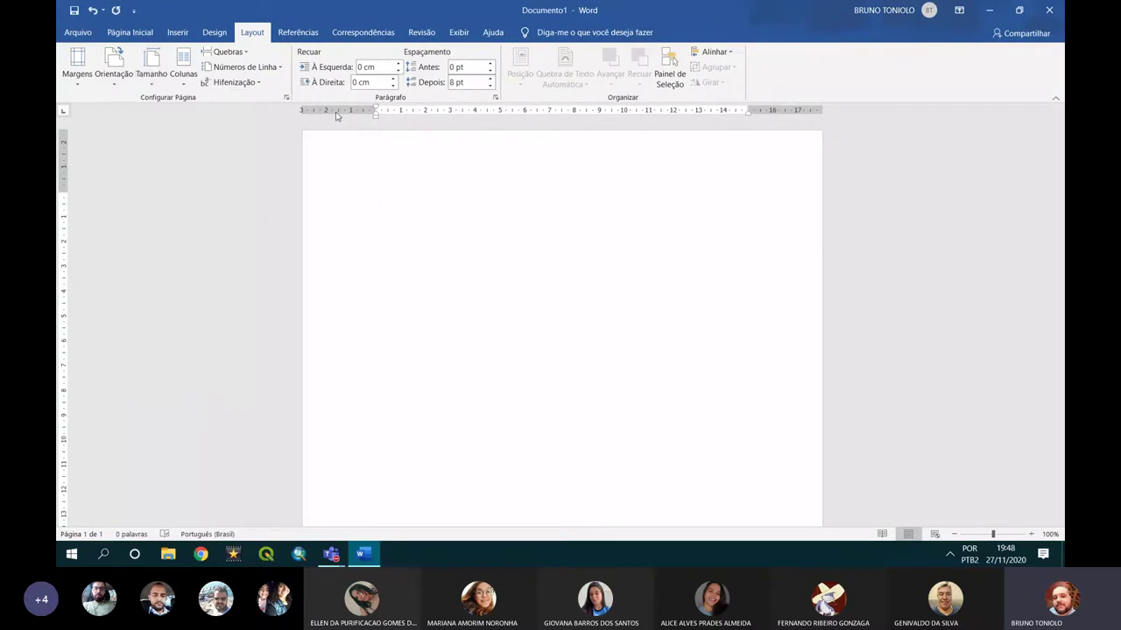
pyautogui.click(88, 80)
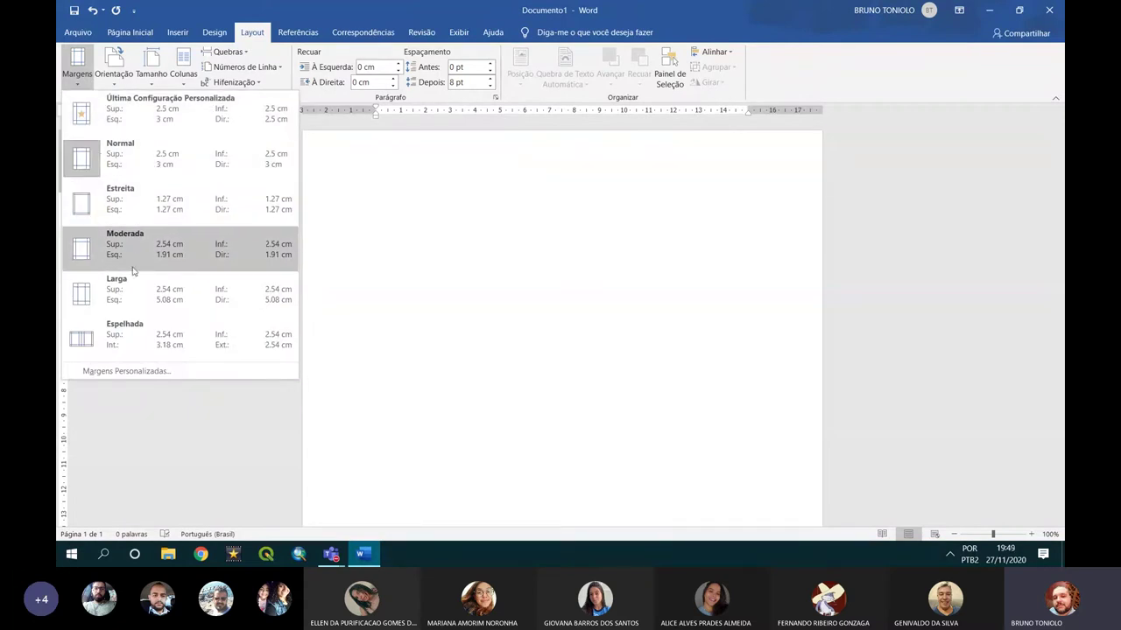
pyautogui.click(133, 372)
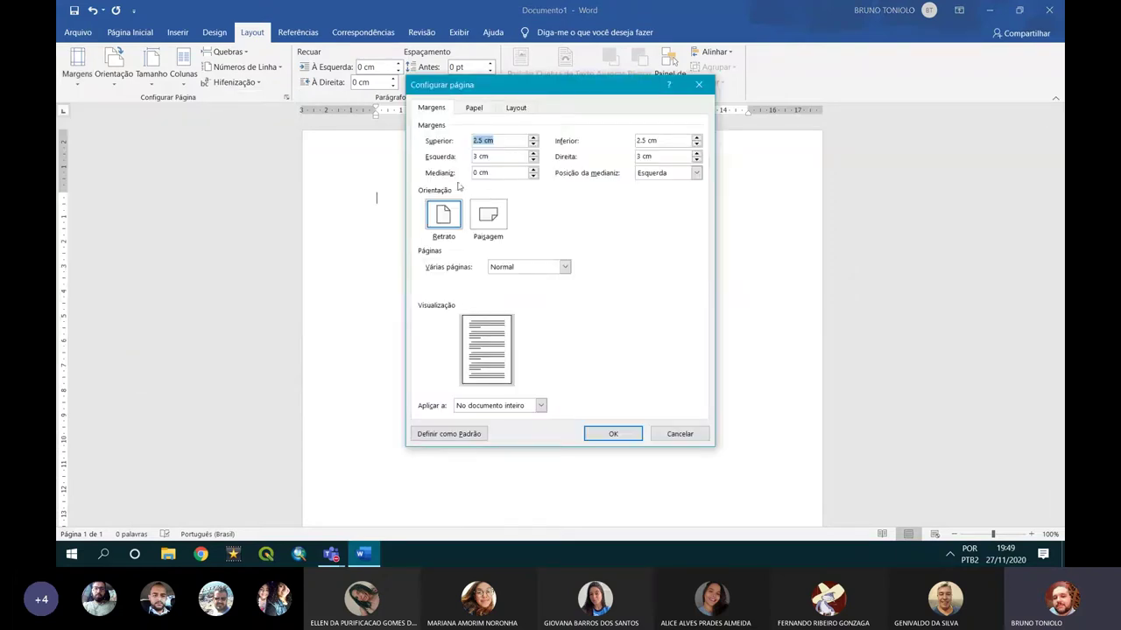
pyautogui.click(488, 156)
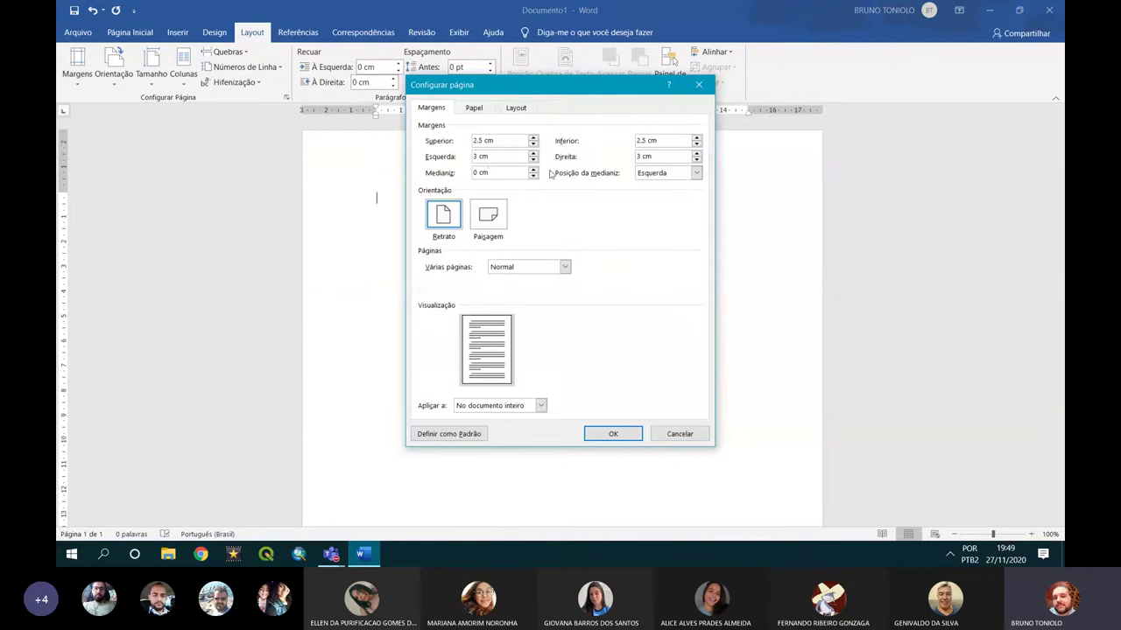
pyautogui.click(697, 84)
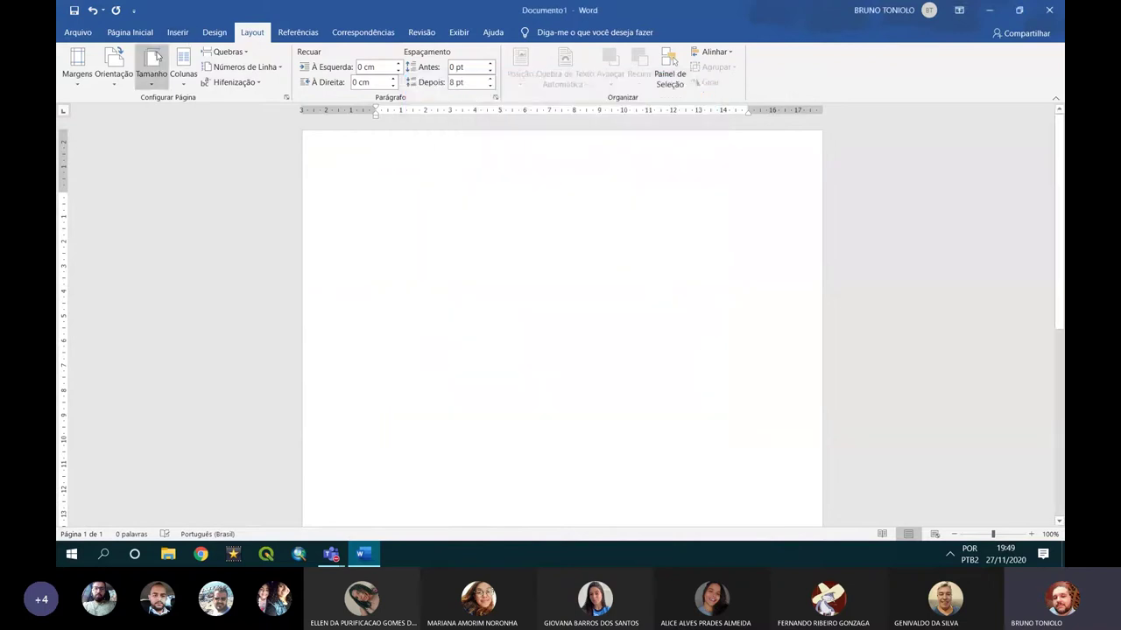
# Step: Try landscape orientation, then set the page back to portrait
pyautogui.click(117, 79)
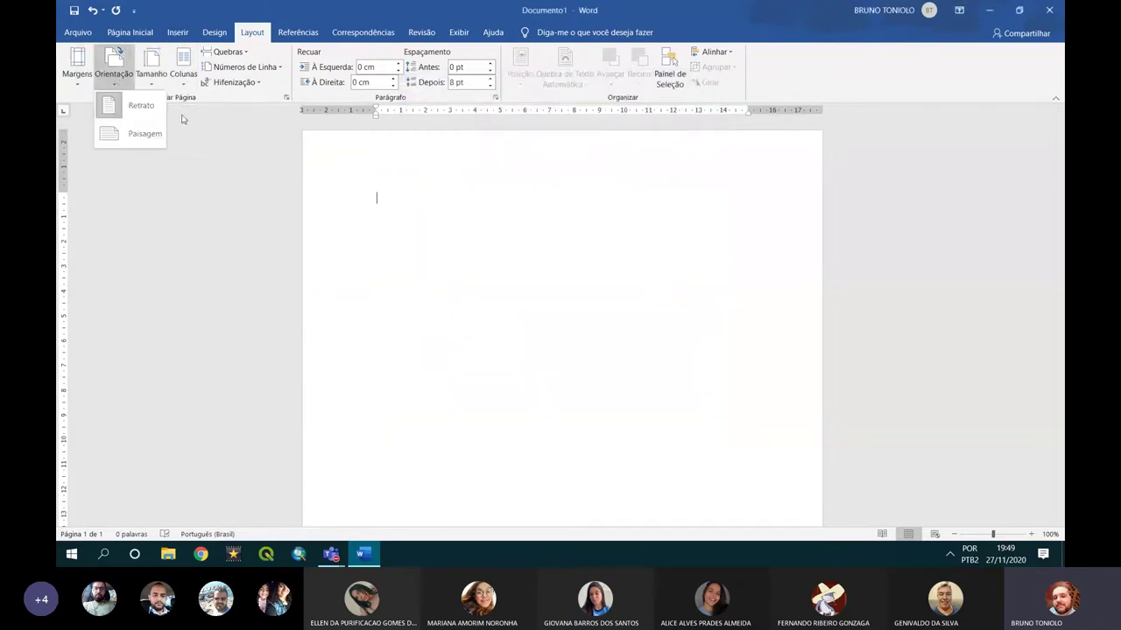
pyautogui.click(406, 229)
pyautogui.click(114, 77)
pyautogui.click(124, 112)
pyautogui.click(98, 79)
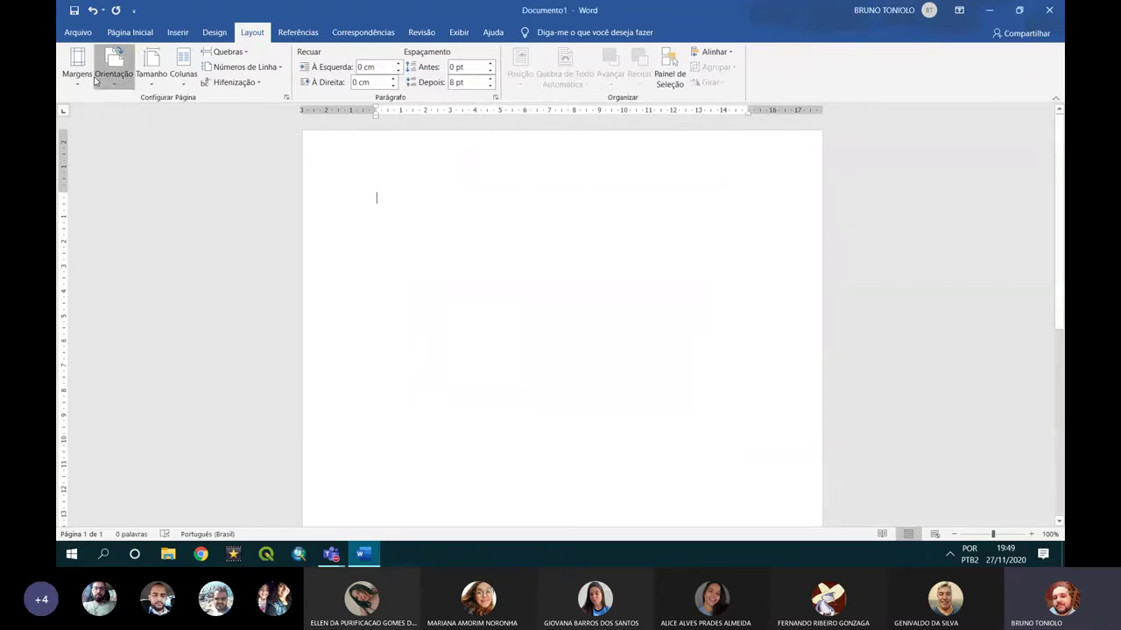
pyautogui.click(126, 138)
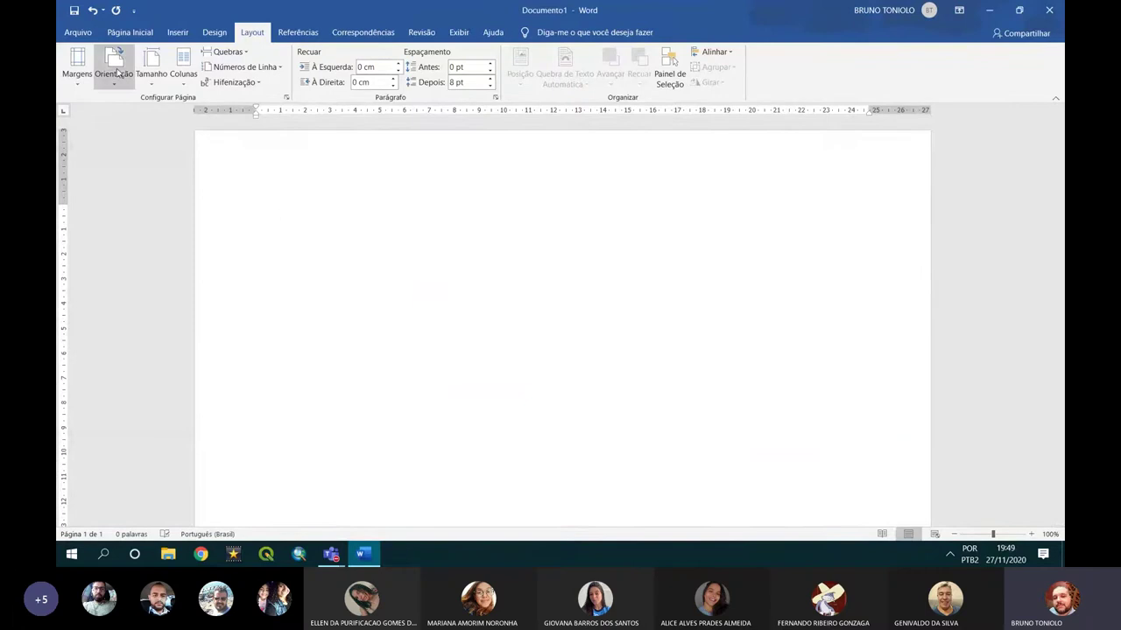
pyautogui.click(113, 77)
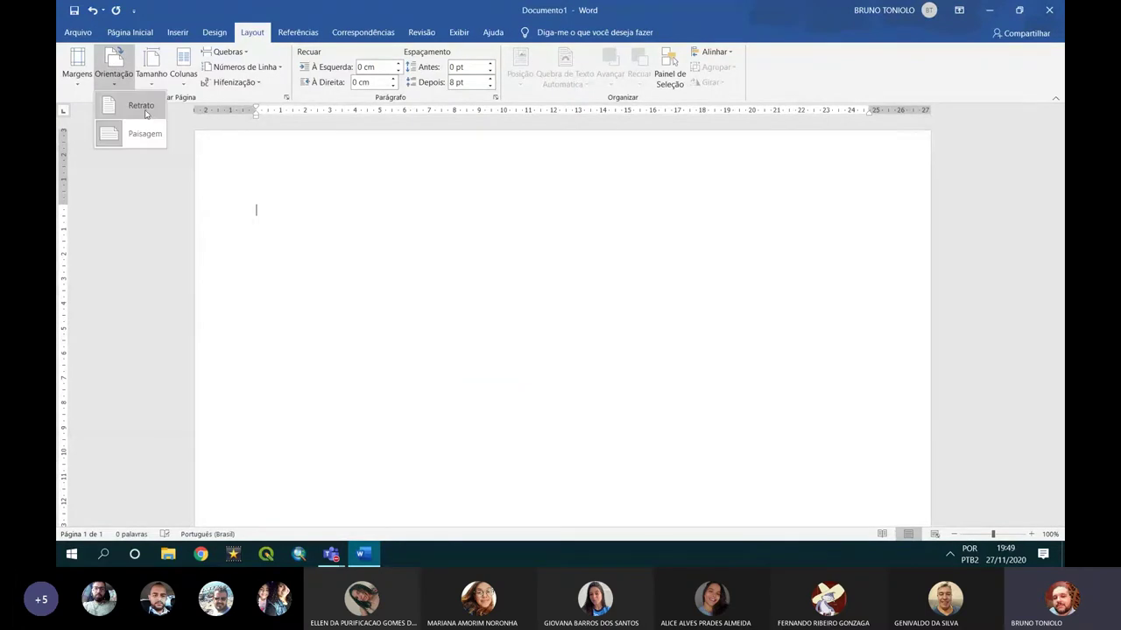
pyautogui.click(131, 107)
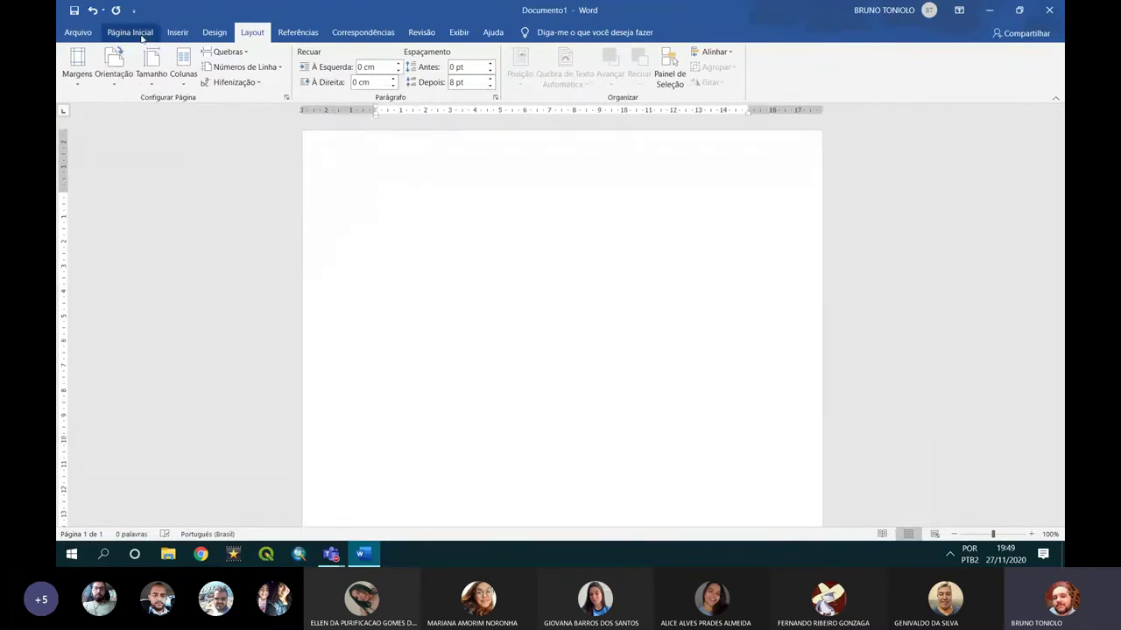
pyautogui.click(129, 33)
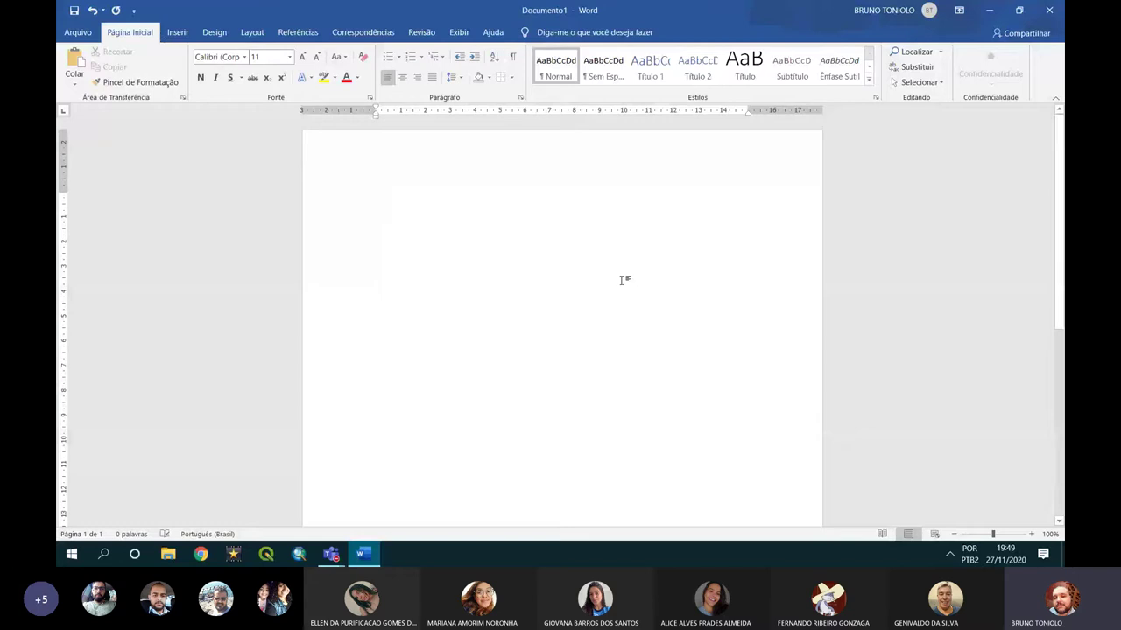
# Step: Save the document in Downloads as Curriculo in Word .docx format
pyautogui.click(84, 38)
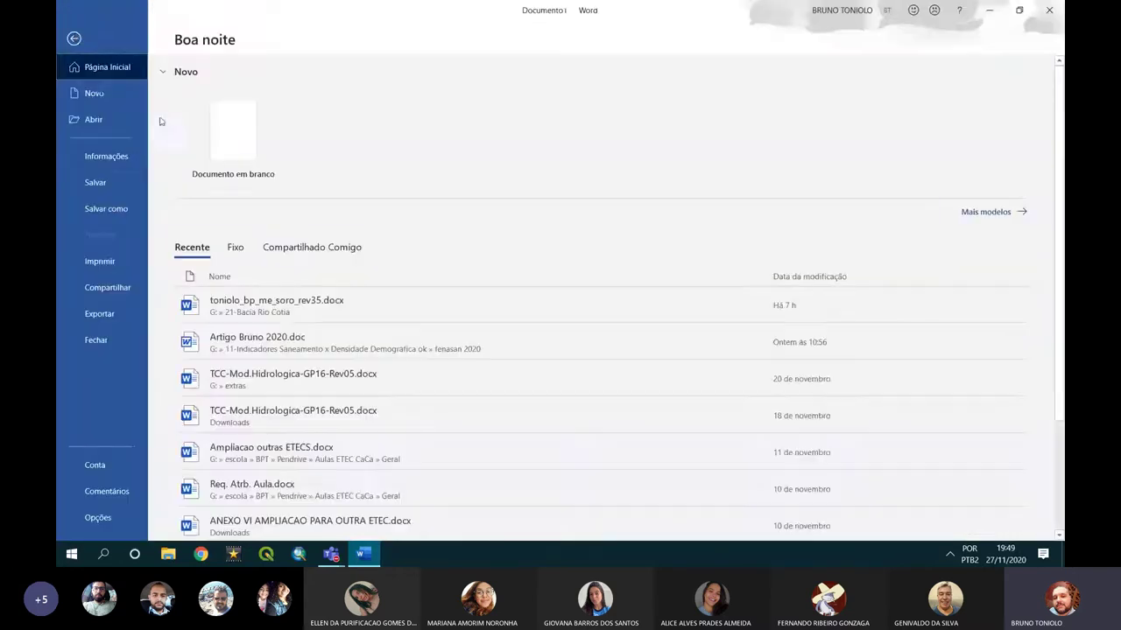
pyautogui.click(125, 209)
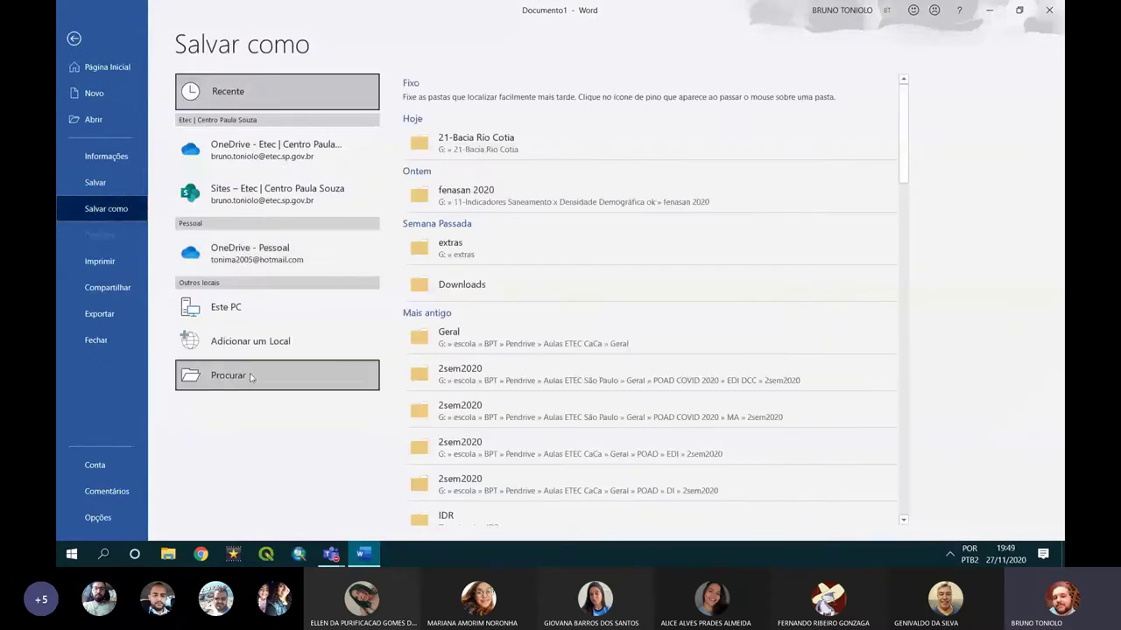
pyautogui.click(319, 364)
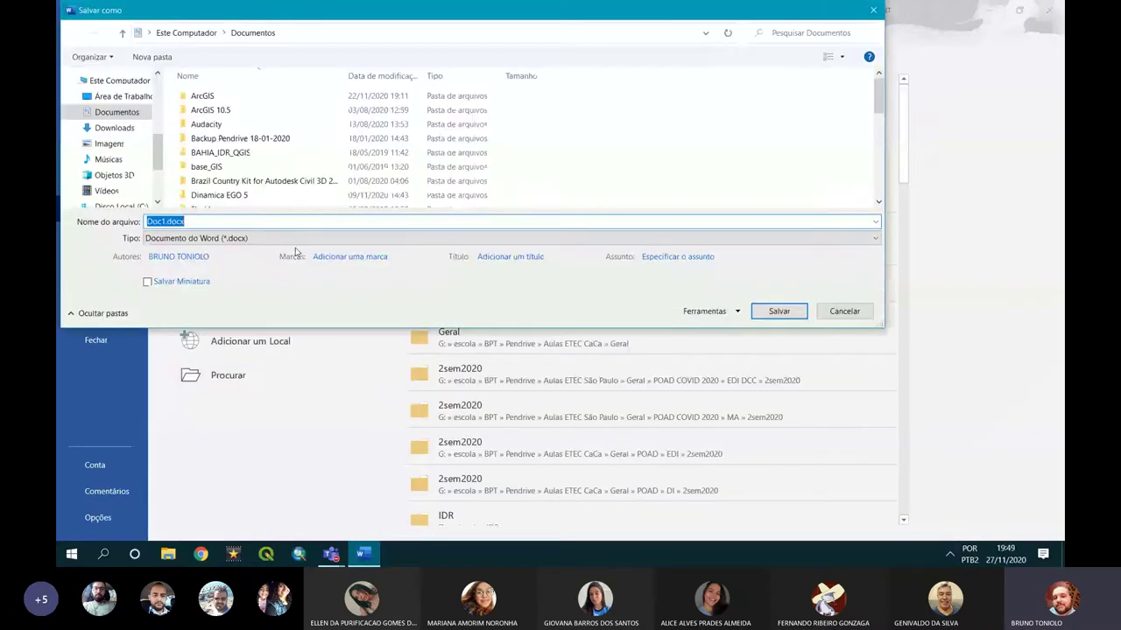
pyautogui.click(114, 128)
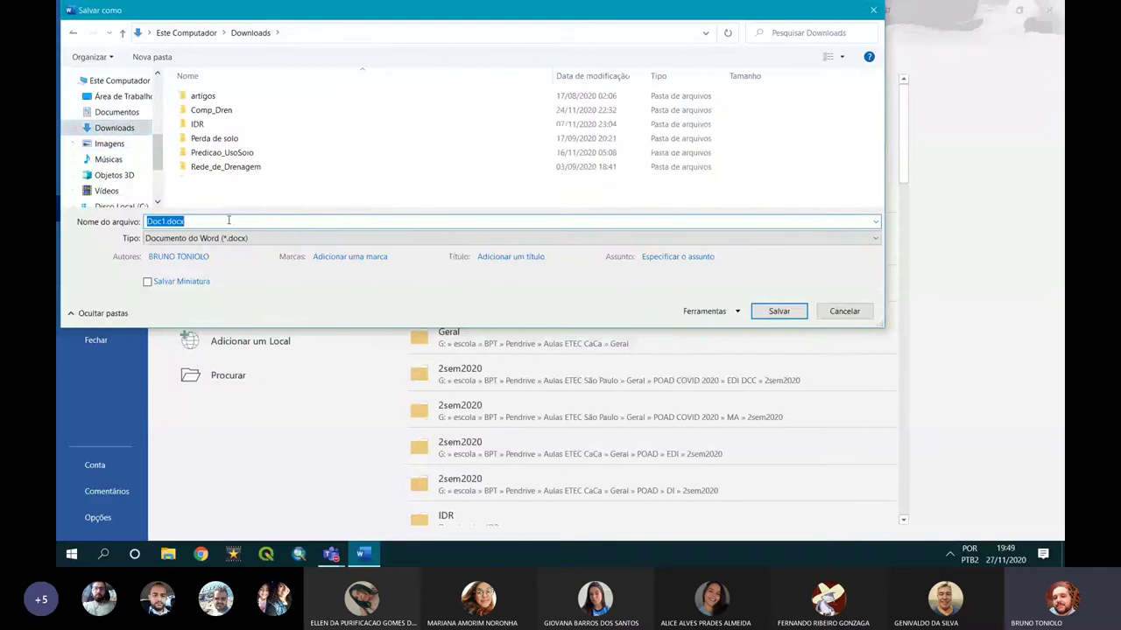
pyautogui.write('Curricul')
pyautogui.write('o')
pyautogui.click(229, 238)
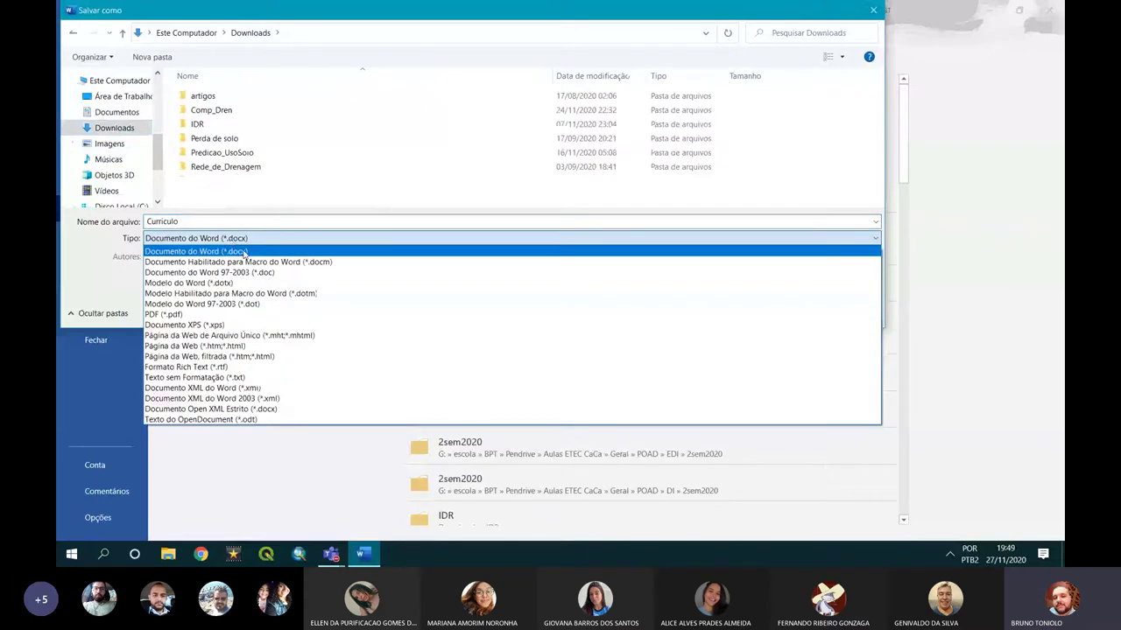
pyautogui.click(244, 252)
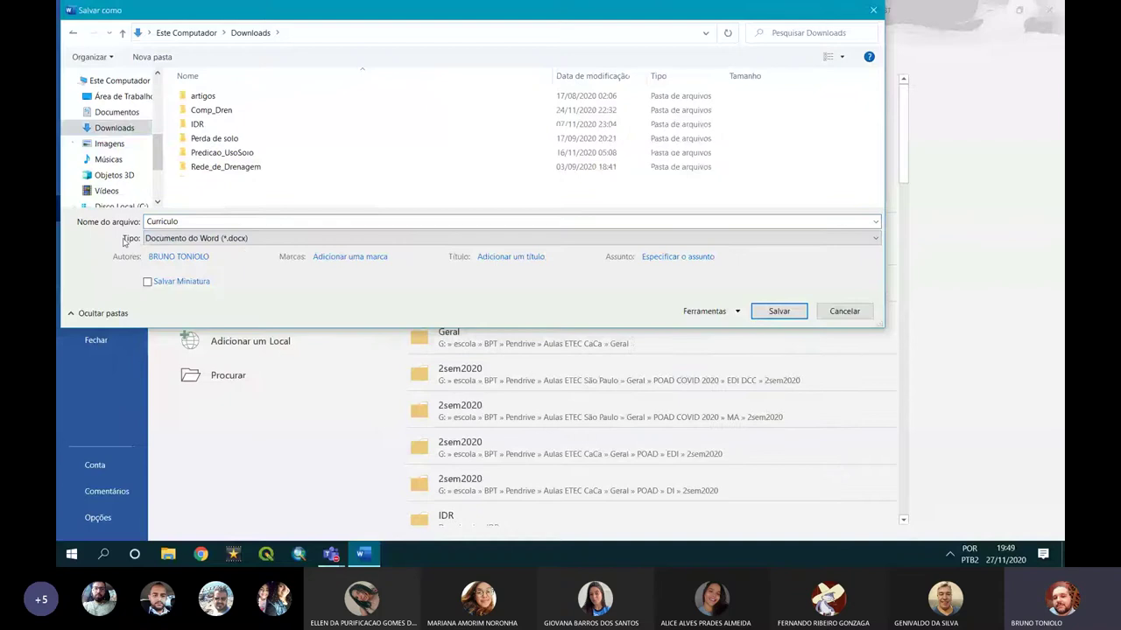
pyautogui.click(318, 238)
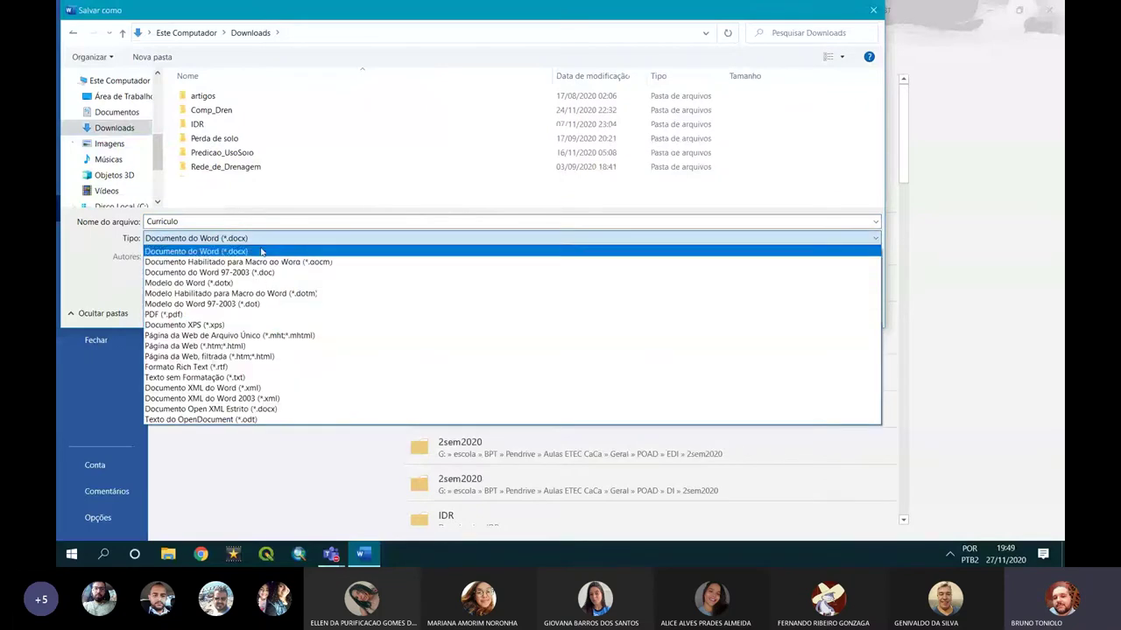
pyautogui.click(262, 251)
pyautogui.click(771, 312)
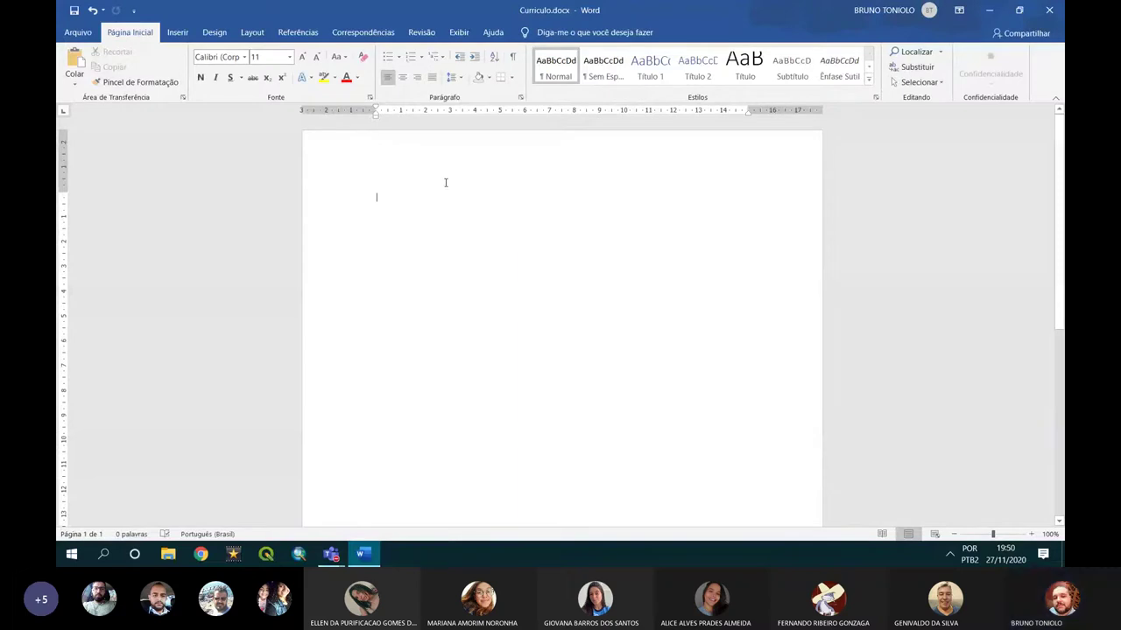
# Step: Type the candidate's full name in capital letters on the first line
pyautogui.write('BRUNO')
pyautogui.press('BackSpace')
pyautogui.press('BackSpace')
pyautogui.press('BackSpace')
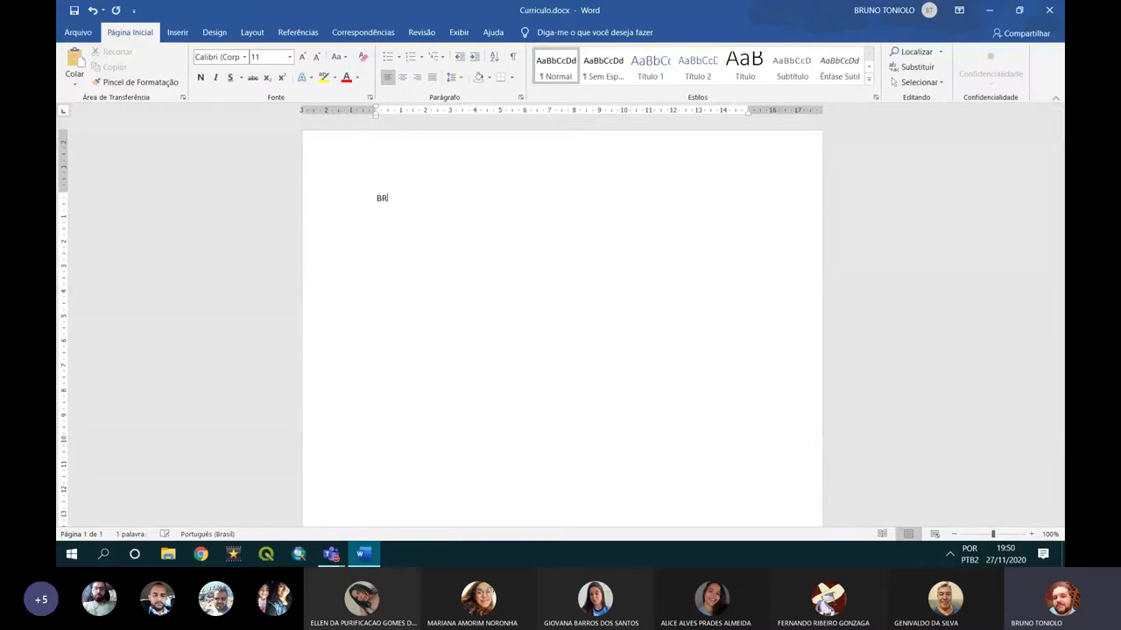
pyautogui.press('BackSpace')
pyautogui.press('BackSpace')
pyautogui.moveTo(331, 554)
pyautogui.write('BR')
pyautogui.write('UNO')
pyautogui.press('BackSpace')
pyautogui.press('BackSpace')
pyautogui.press('BackSpace')
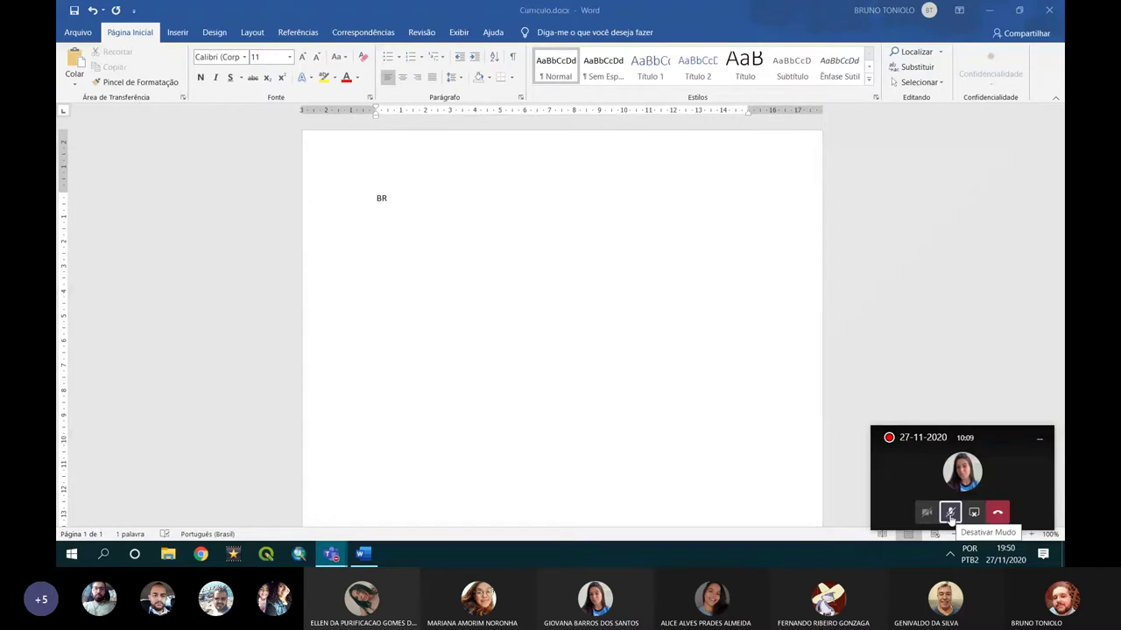
pyautogui.click(391, 214)
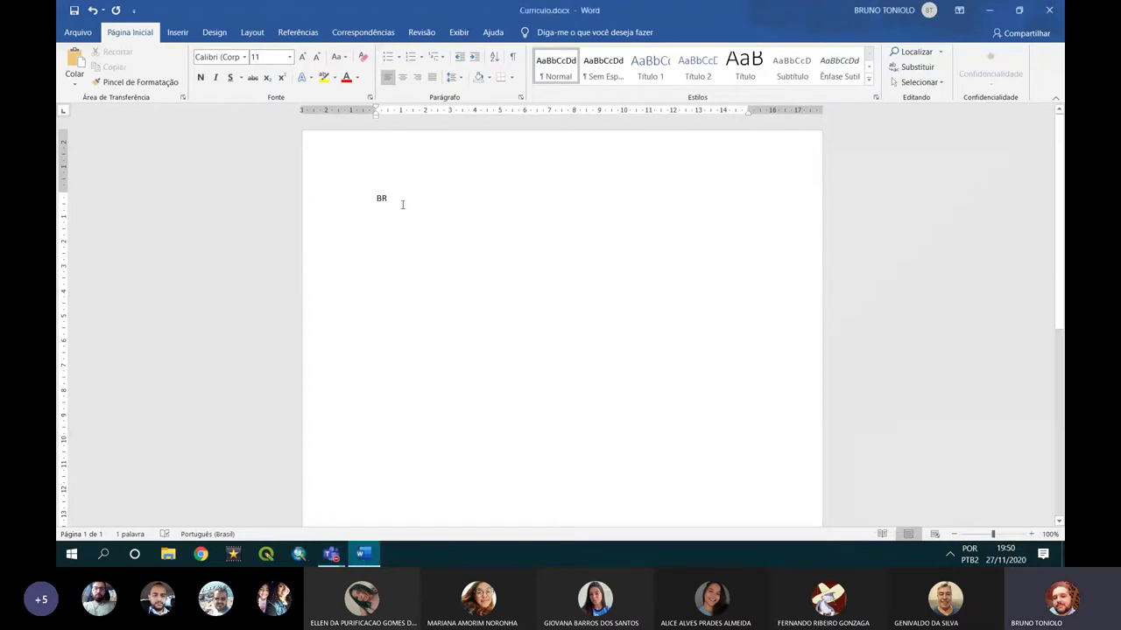
pyautogui.write('UNO')
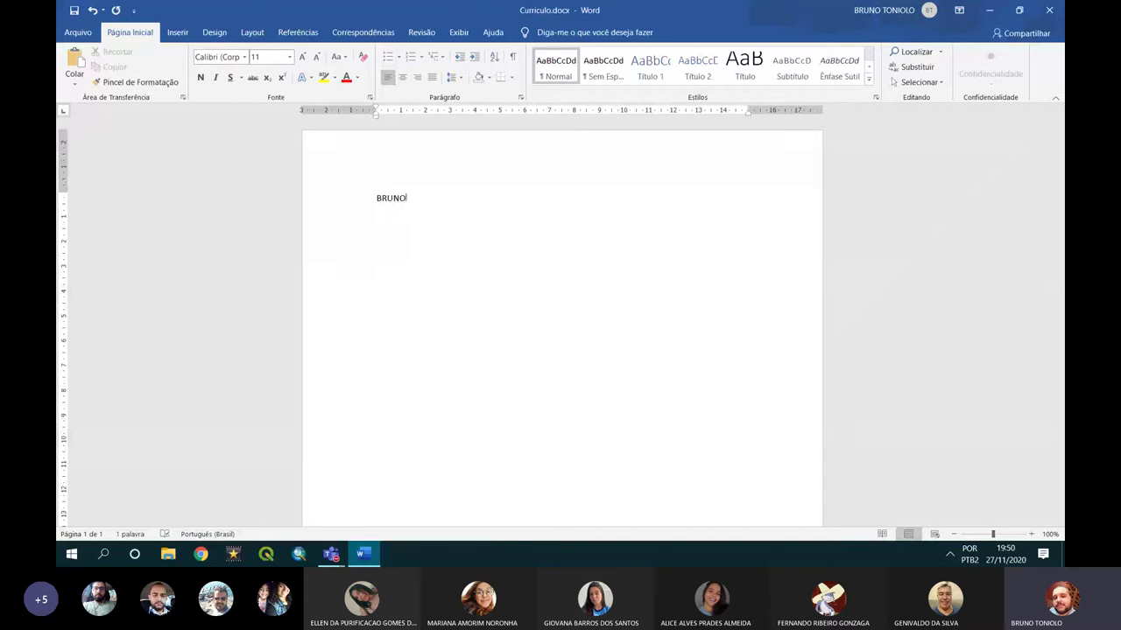
pyautogui.press('BackSpace')
pyautogui.press('BackSpace')
pyautogui.press('BackSpace')
pyautogui.press('BackSpace')
pyautogui.press('BackSpace')
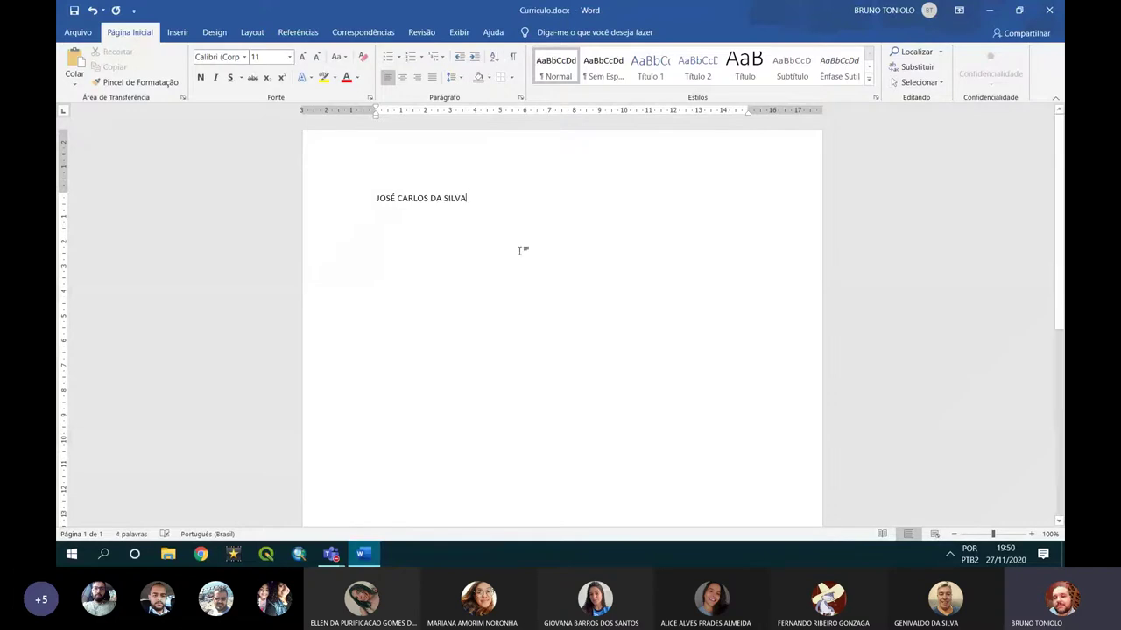
# Step: Select the whole name line so it can be resized
pyautogui.moveTo(508, 192); pyautogui.dragTo(345, 192)
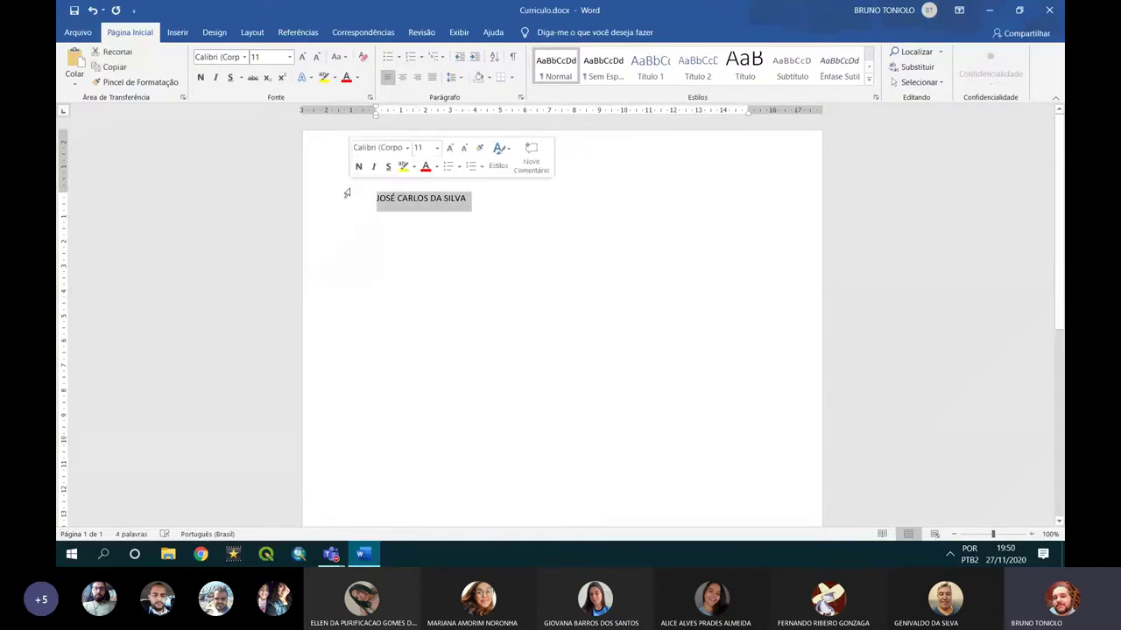
pyautogui.click(410, 199)
pyautogui.tripleClick(410, 199)
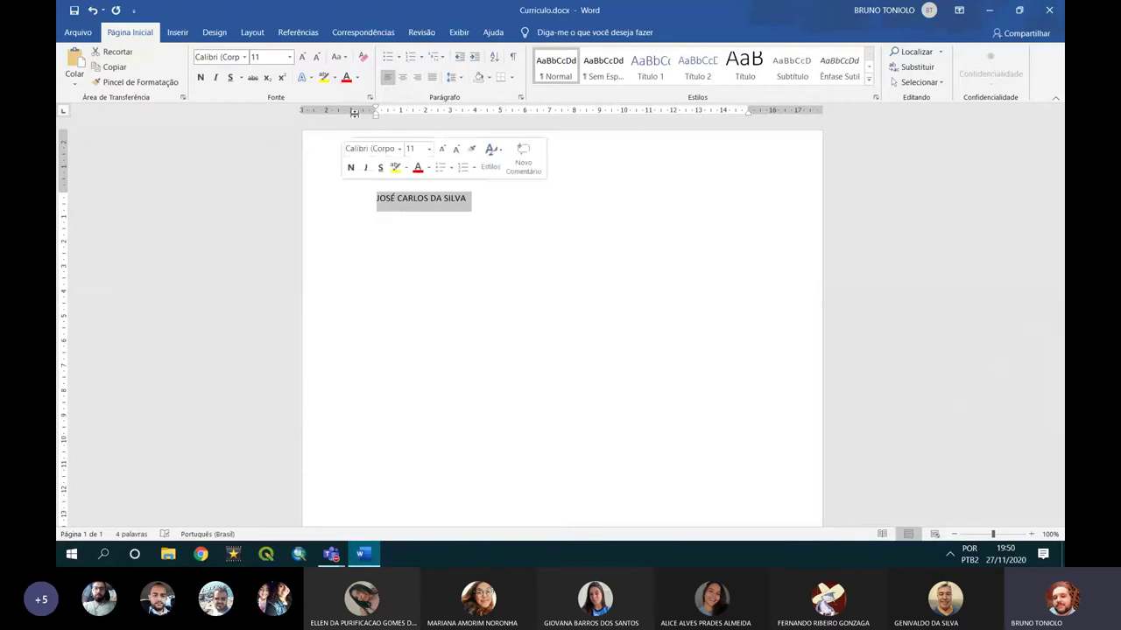
pyautogui.click(290, 57)
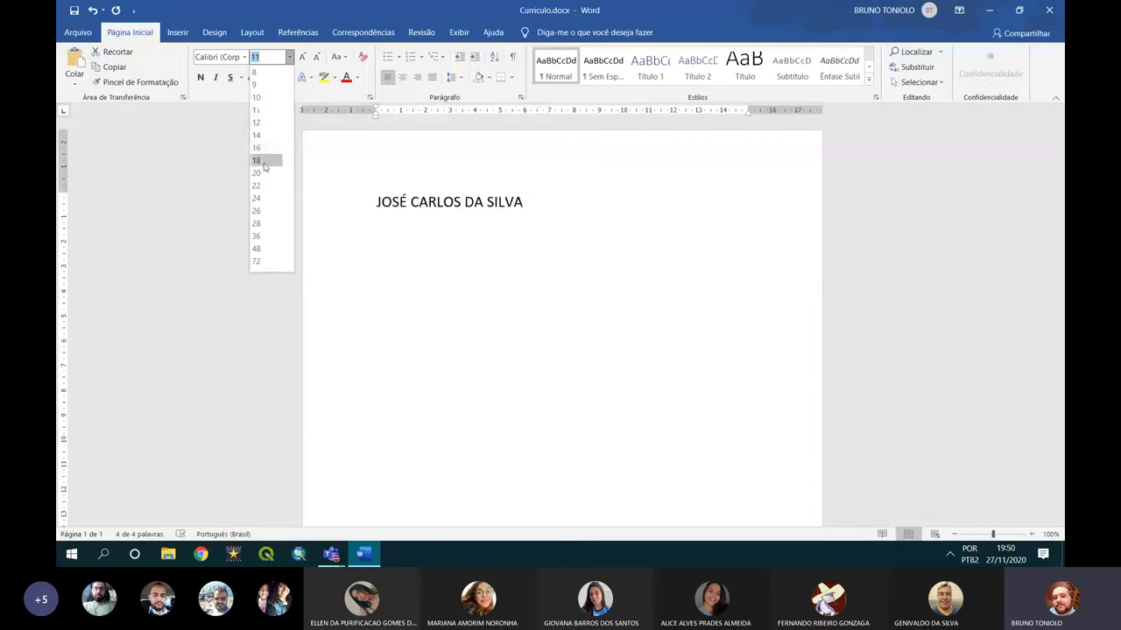
# Step: Make the name 26 pt, centred and bold with no italic, then add an empty line below
pyautogui.click(274, 211)
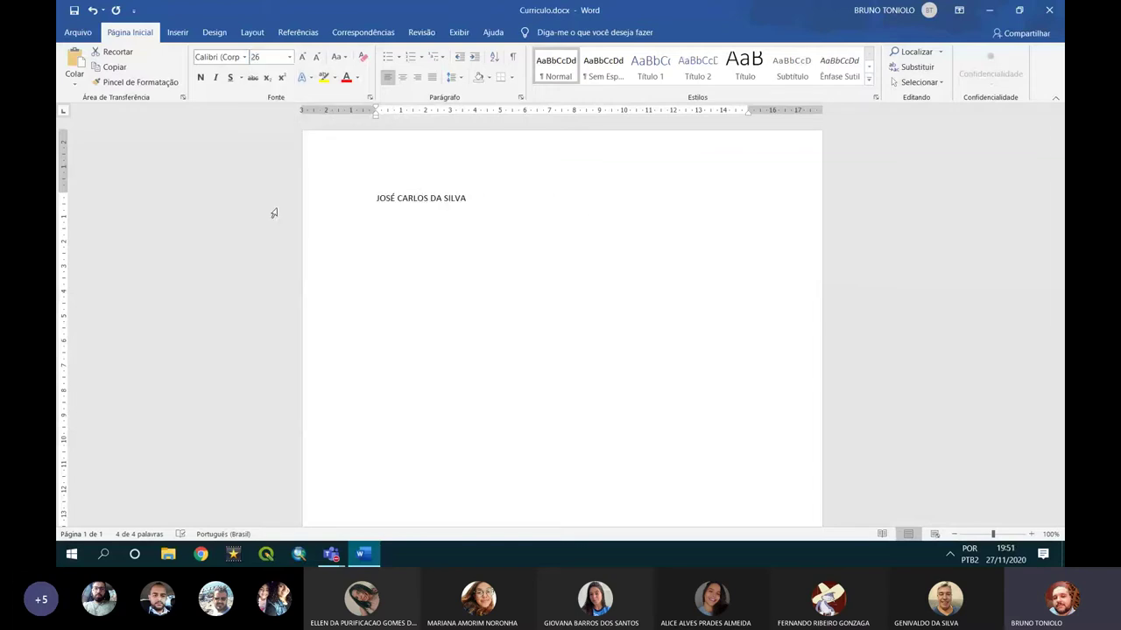
pyautogui.click(402, 77)
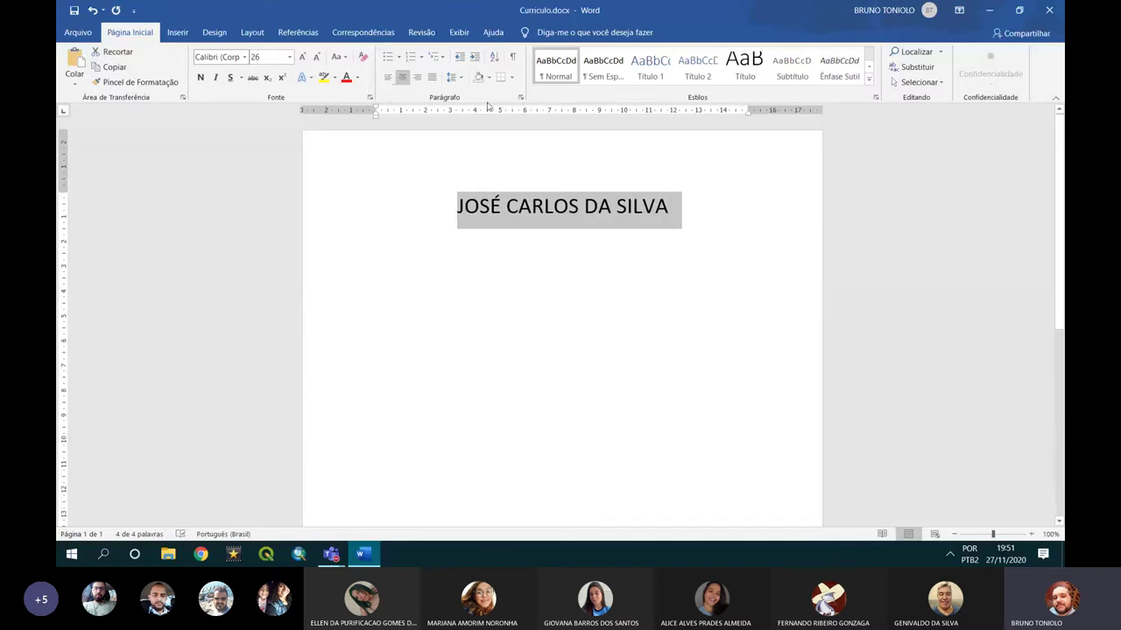
pyautogui.click(403, 78)
pyautogui.click(402, 78)
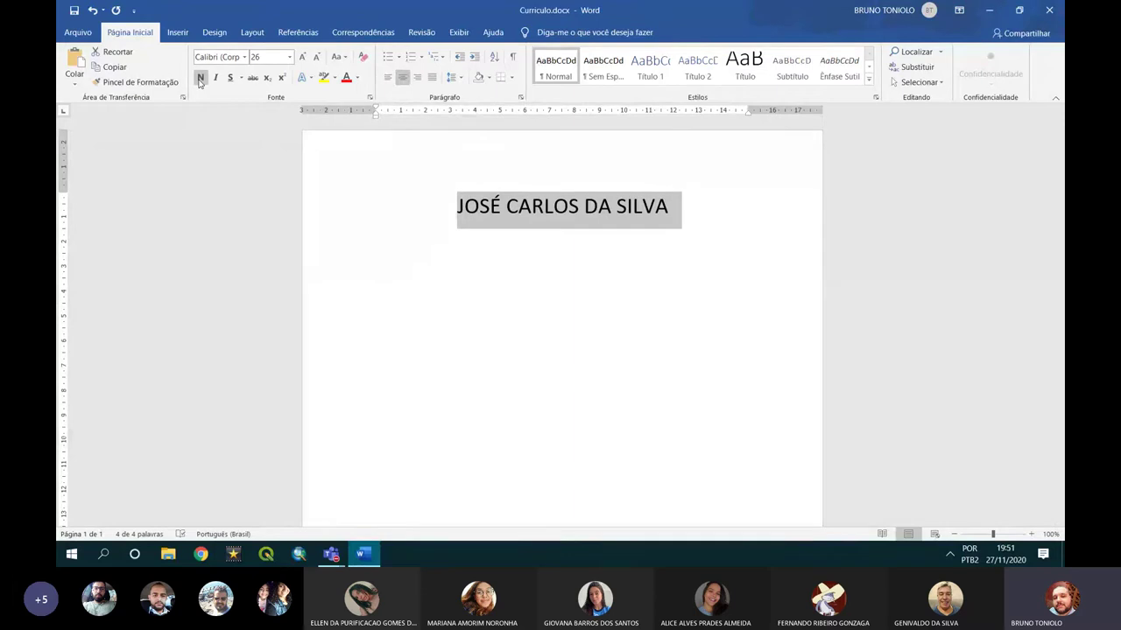
pyautogui.click(200, 78)
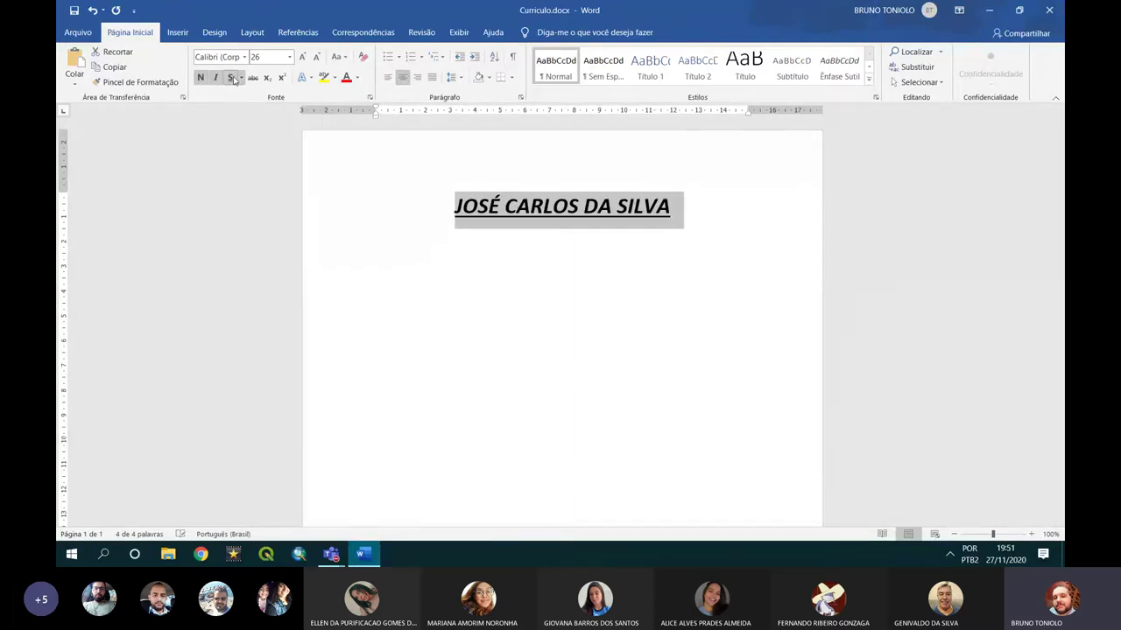
pyautogui.click(216, 79)
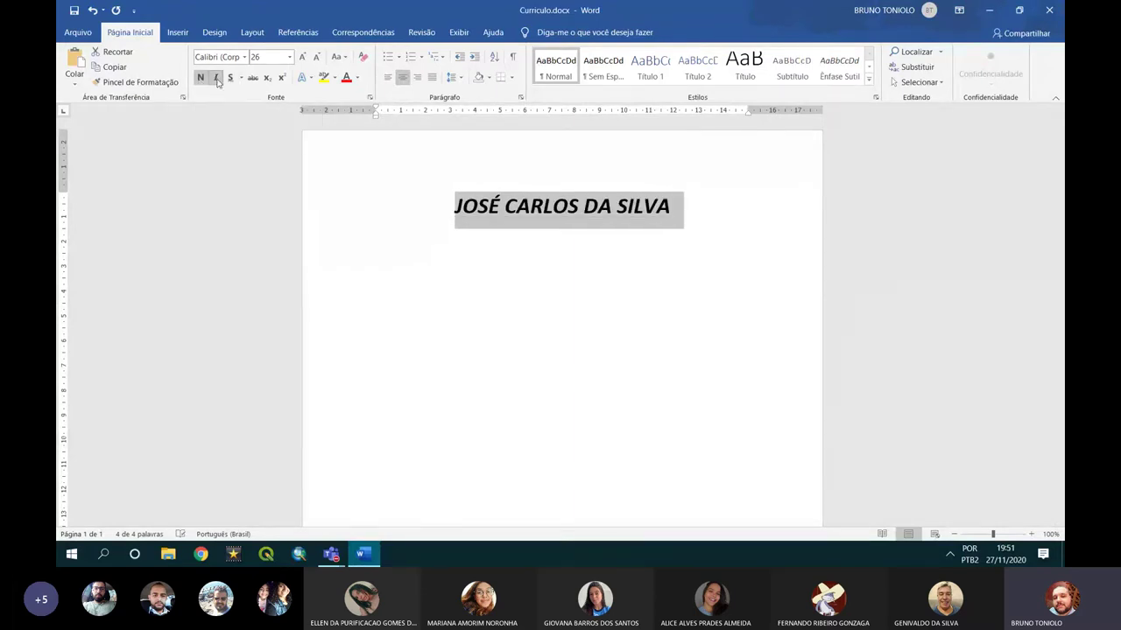
pyautogui.click(217, 79)
pyautogui.click(645, 225)
pyautogui.press('Return')
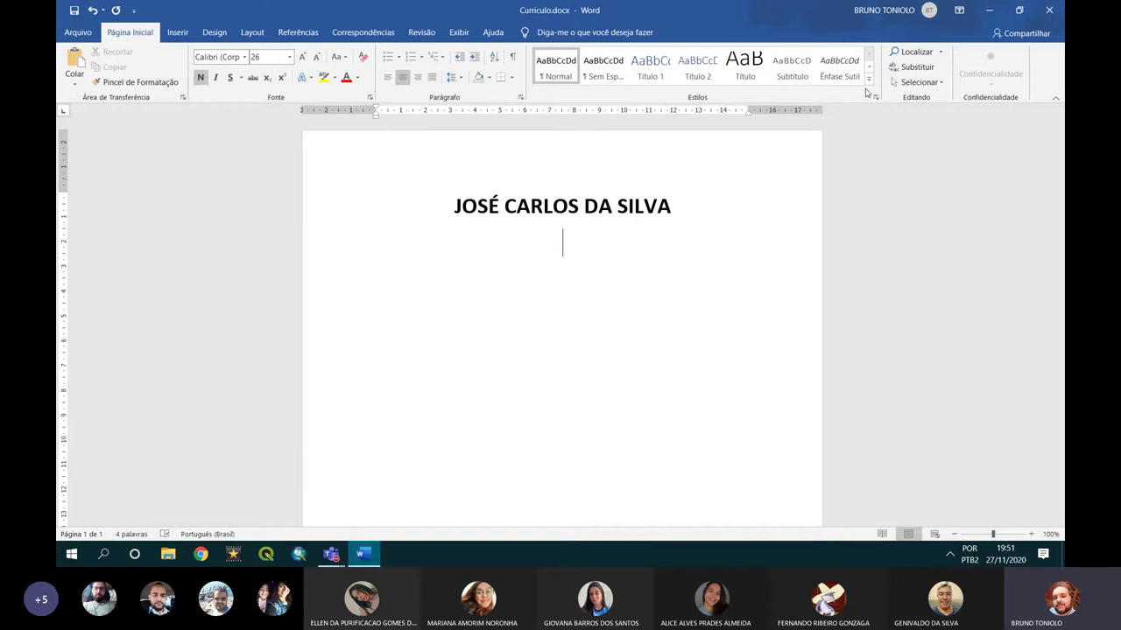
pyautogui.click(868, 79)
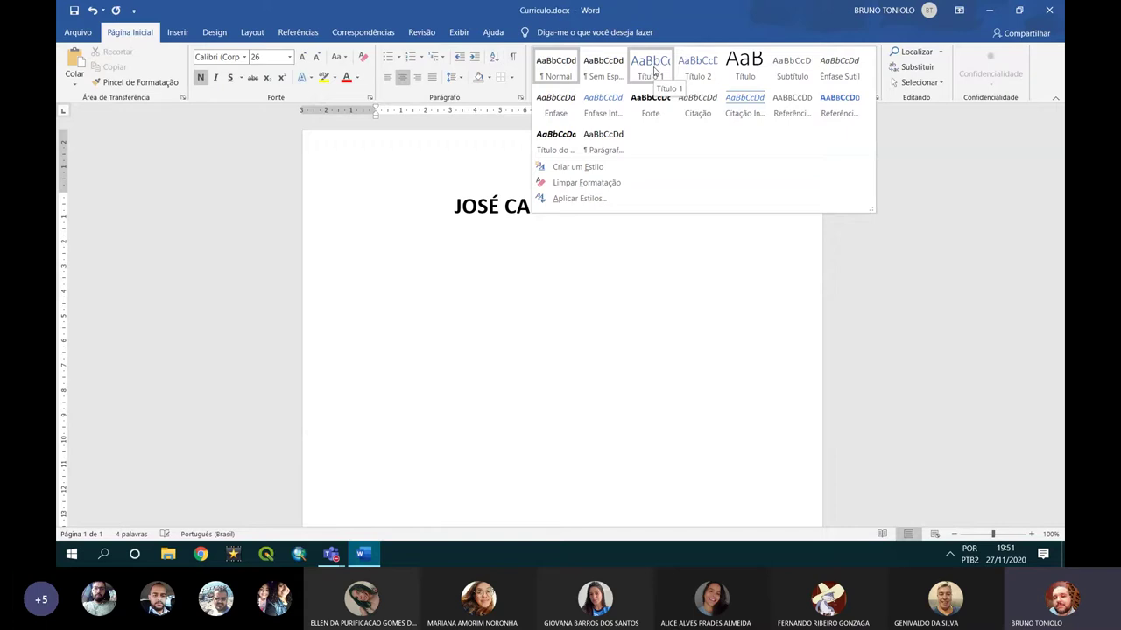
pyautogui.rightClick(654, 71)
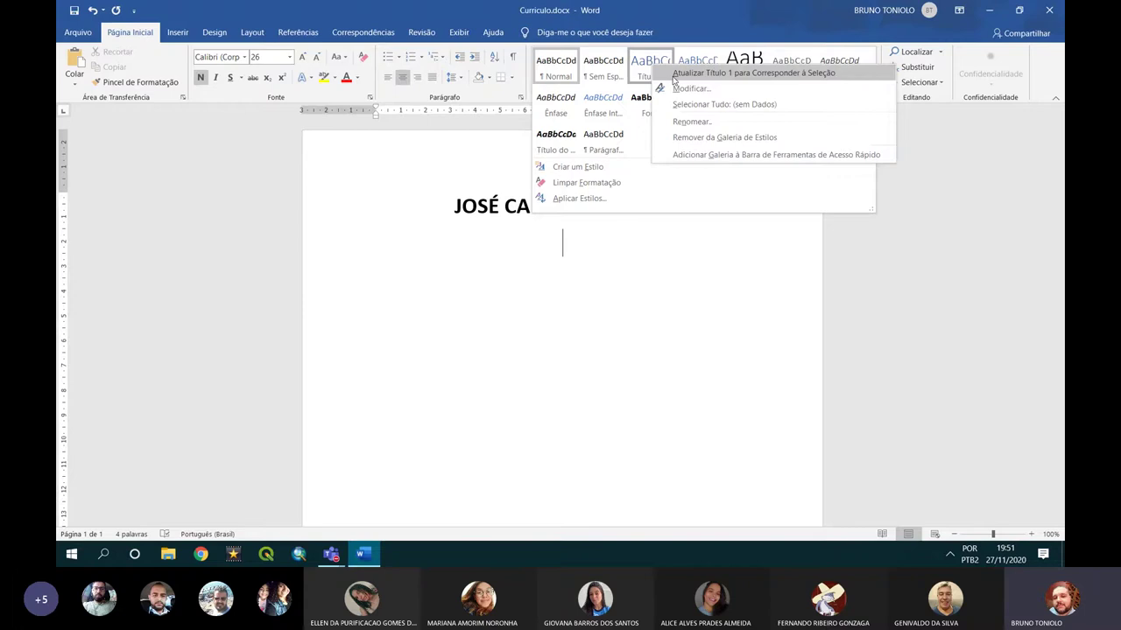
pyautogui.click(690, 89)
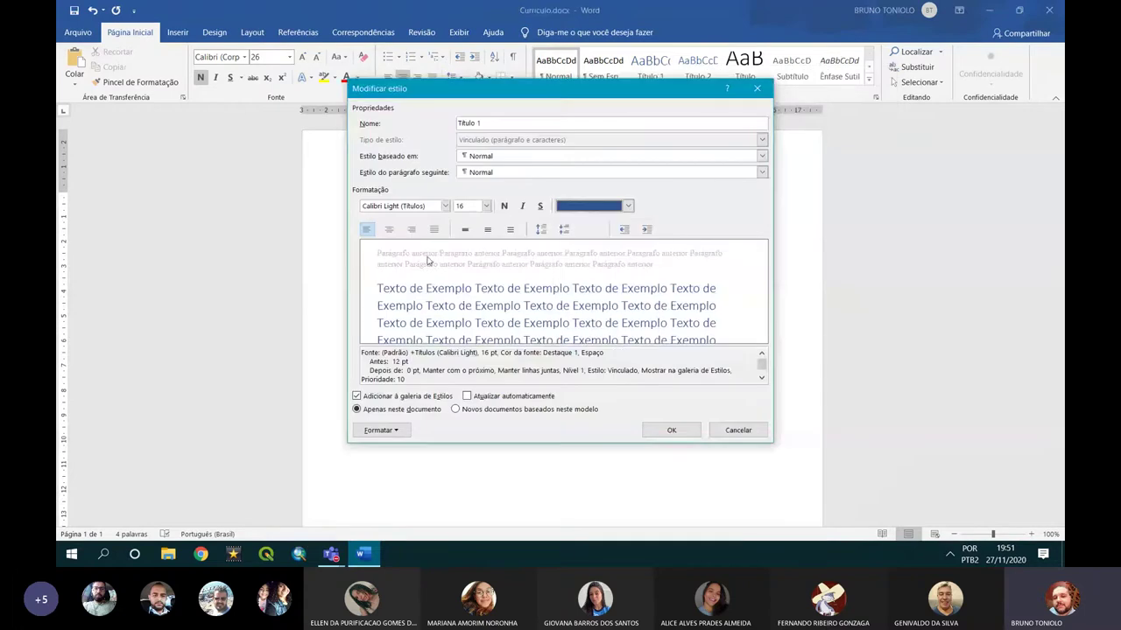
pyautogui.click(627, 205)
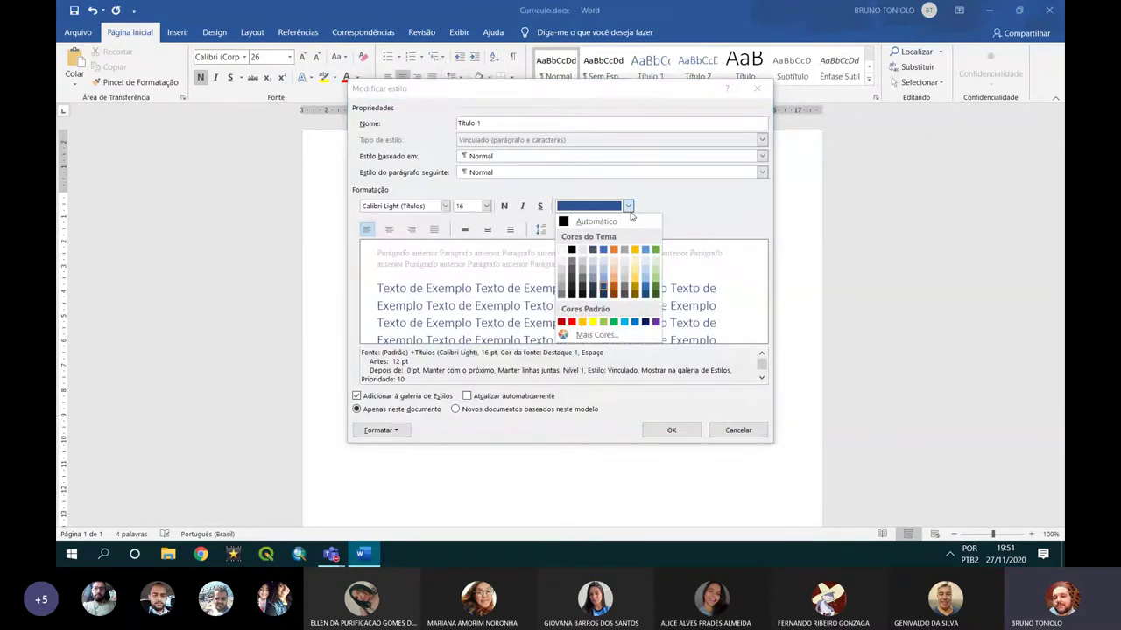
pyautogui.click(445, 206)
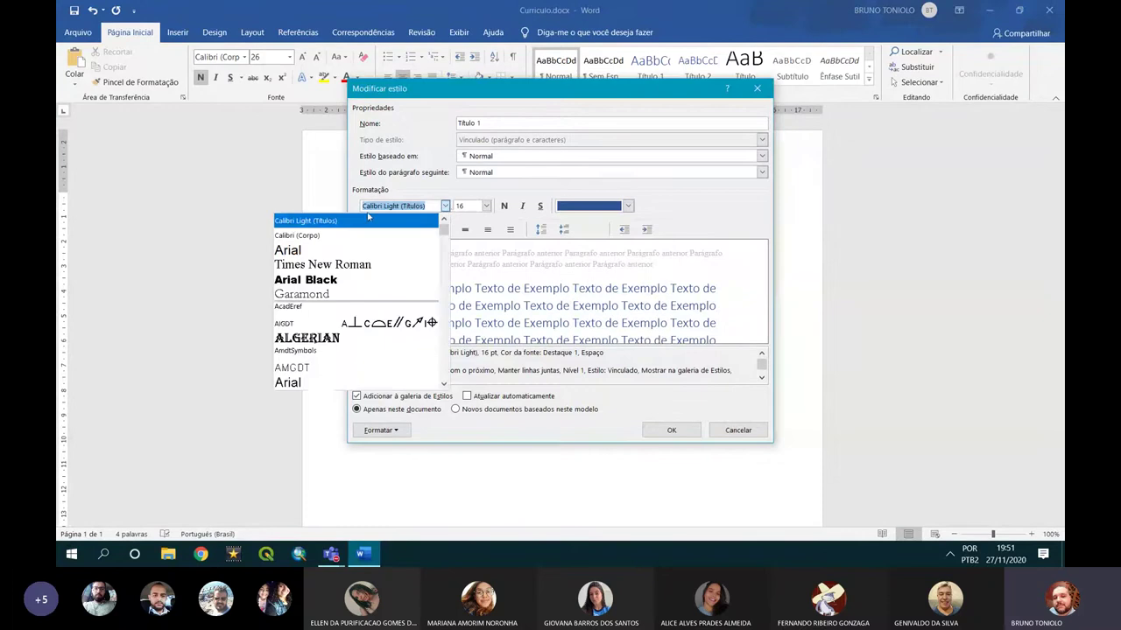
pyautogui.click(504, 206)
pyautogui.click(486, 206)
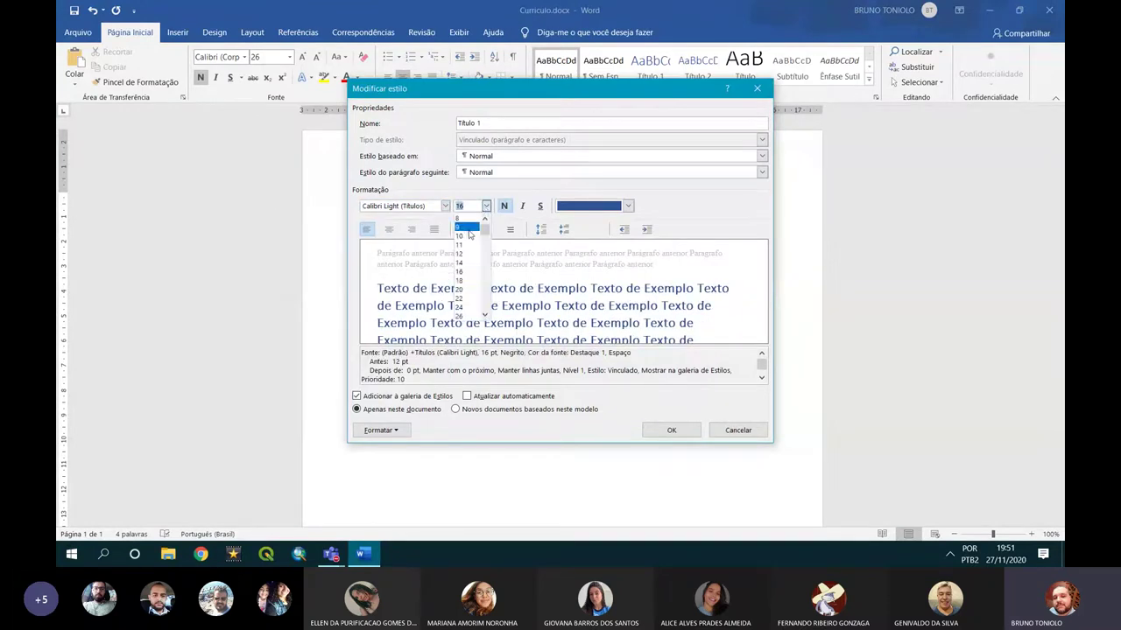
pyautogui.click(565, 252)
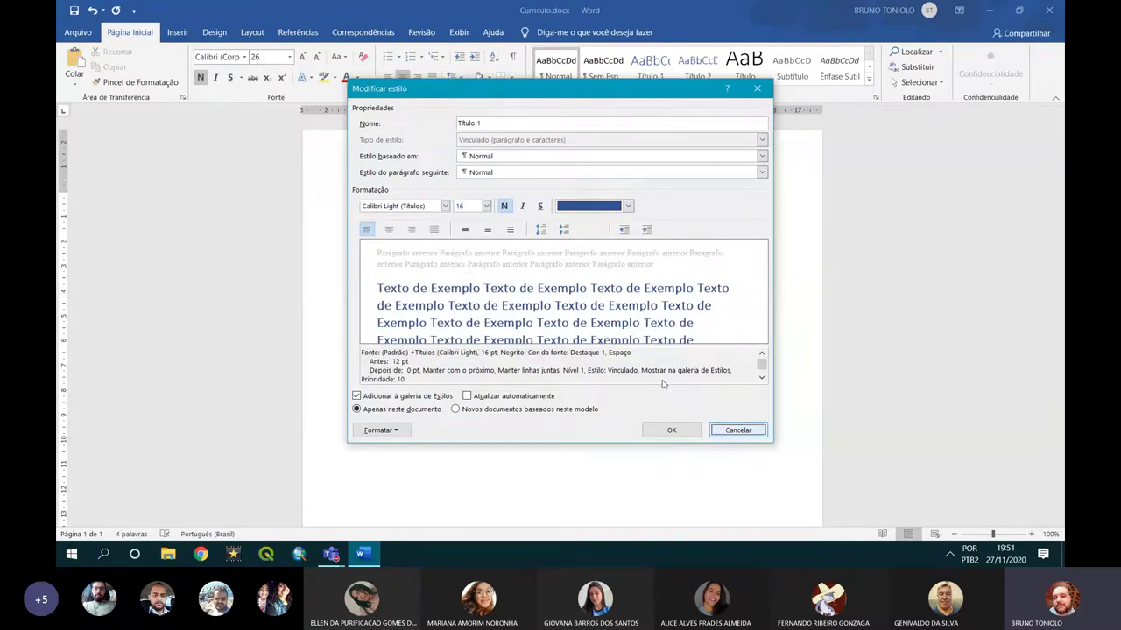
pyautogui.click(746, 433)
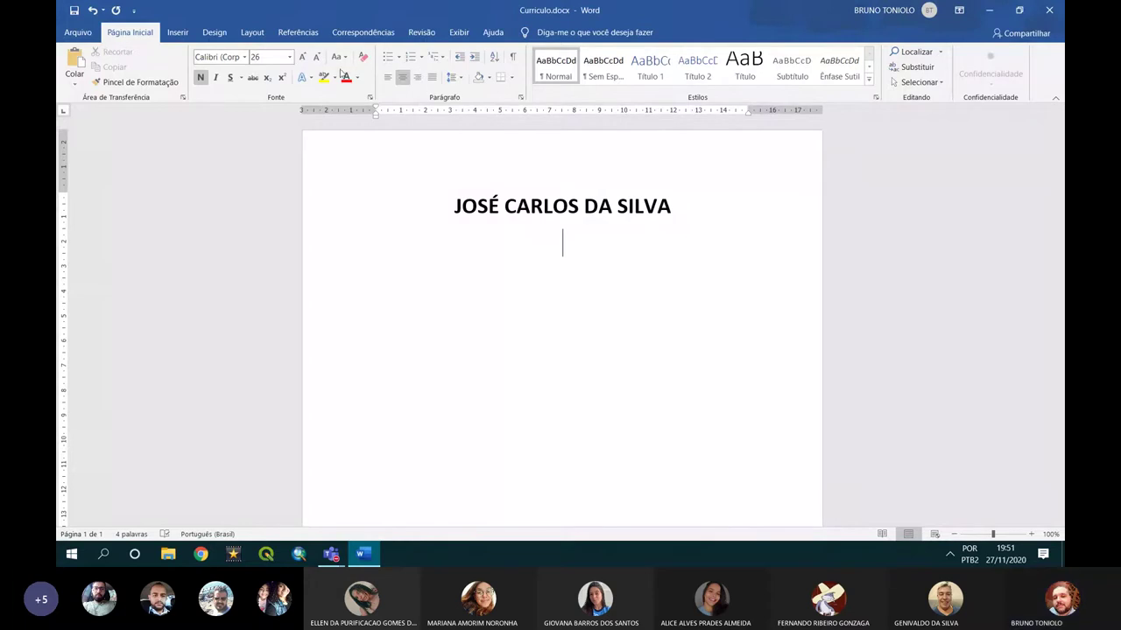
# Step: Type 'Casado, 40 anos.' as a regular, non-bold 12 pt centred line under the name
pyautogui.click(289, 57)
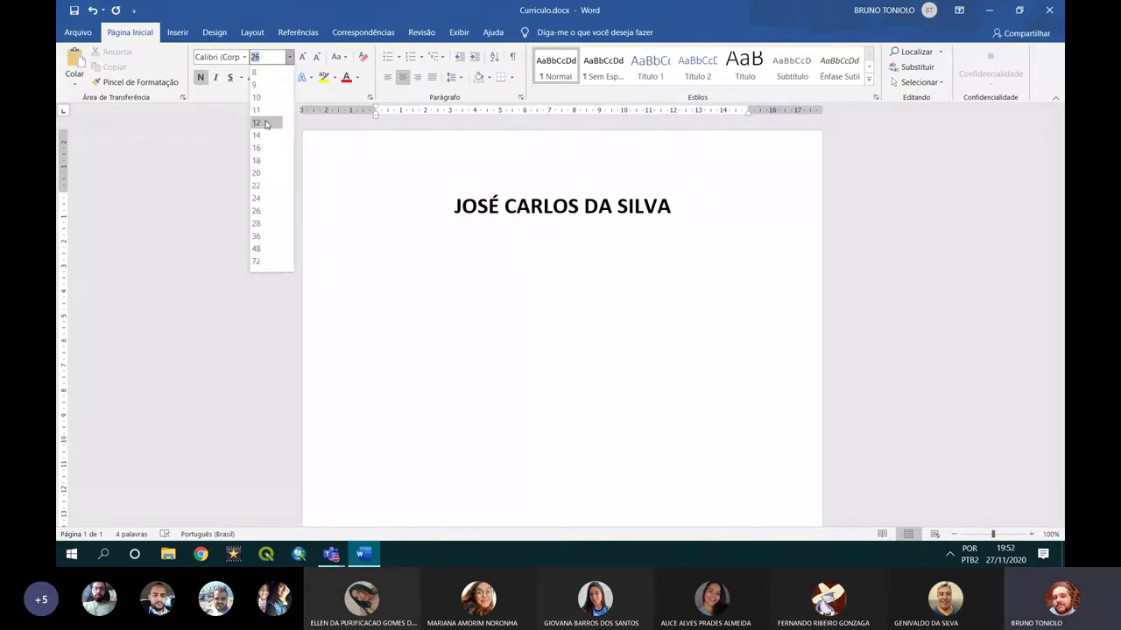
pyautogui.click(263, 118)
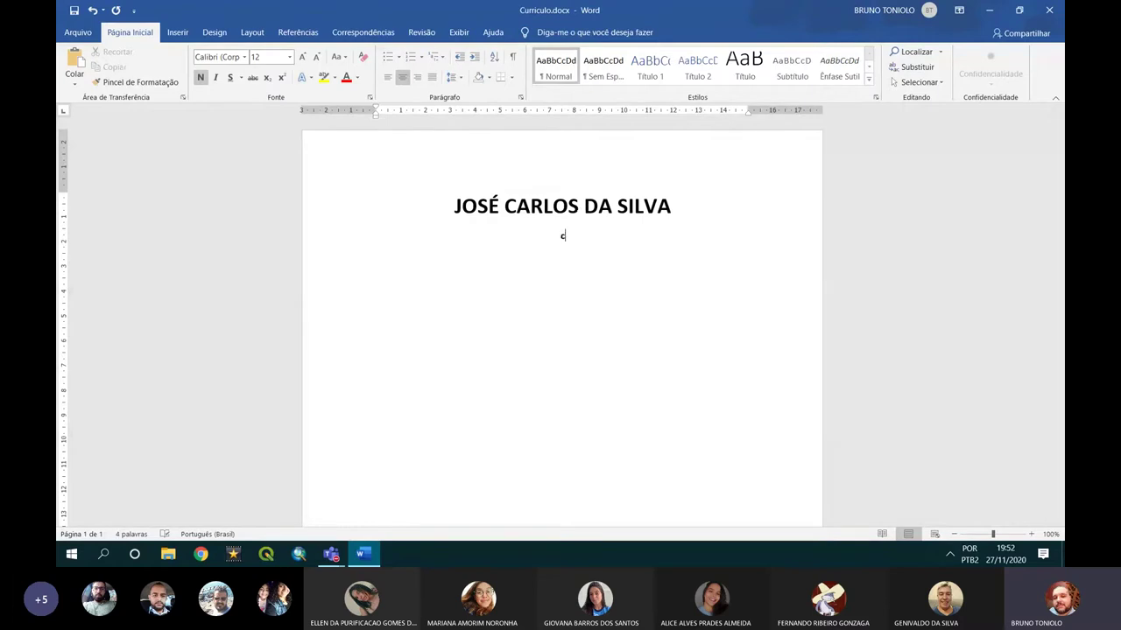
pyautogui.hotkey('ctrl', 'n')
pyautogui.write('casa')
pyautogui.write('do, ')
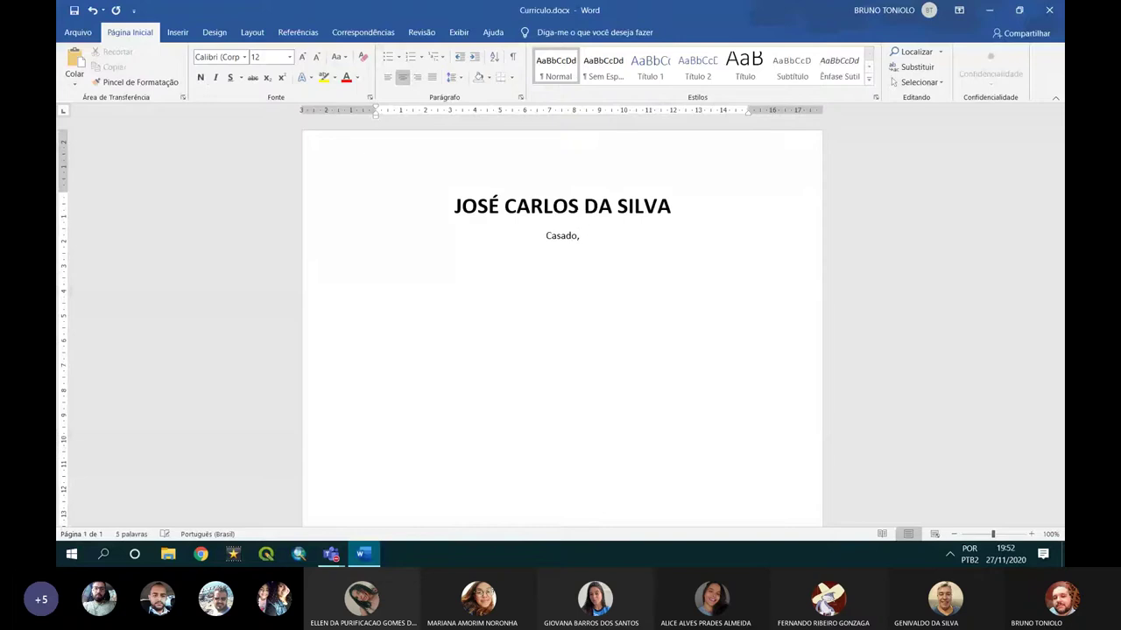
pyautogui.write('40 an')
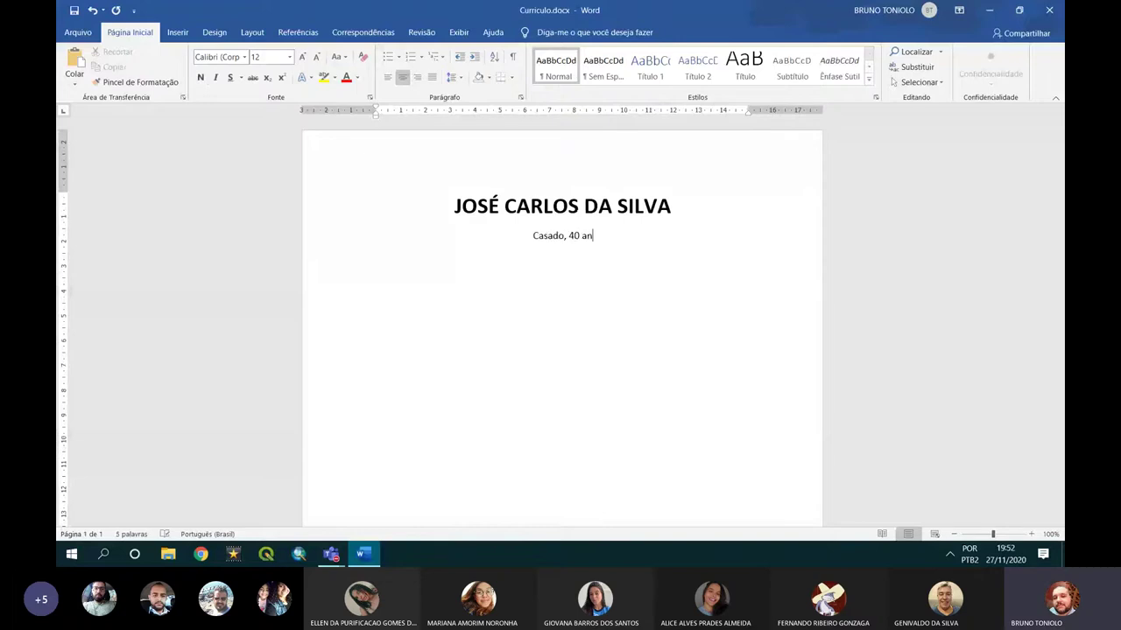
pyautogui.write('os,')
pyautogui.press('BackSpace')
pyautogui.press('BackSpace')
pyautogui.write('.')
pyautogui.press('Return')
pyautogui.click(387, 79)
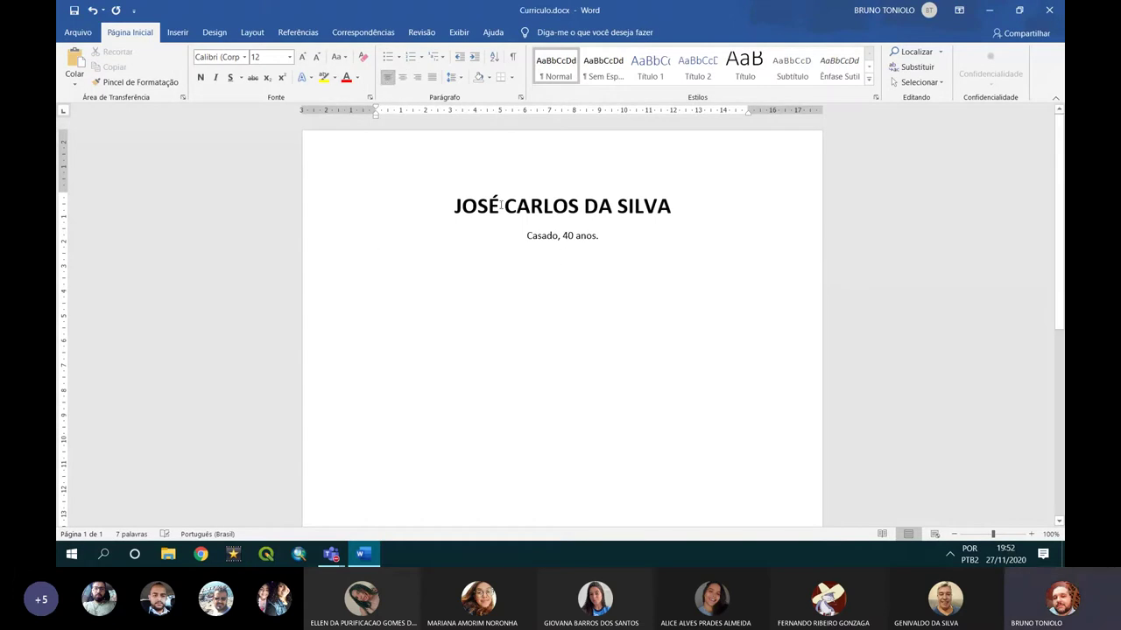
pyautogui.press('BackSpace')
pyautogui.press('BackSpace')
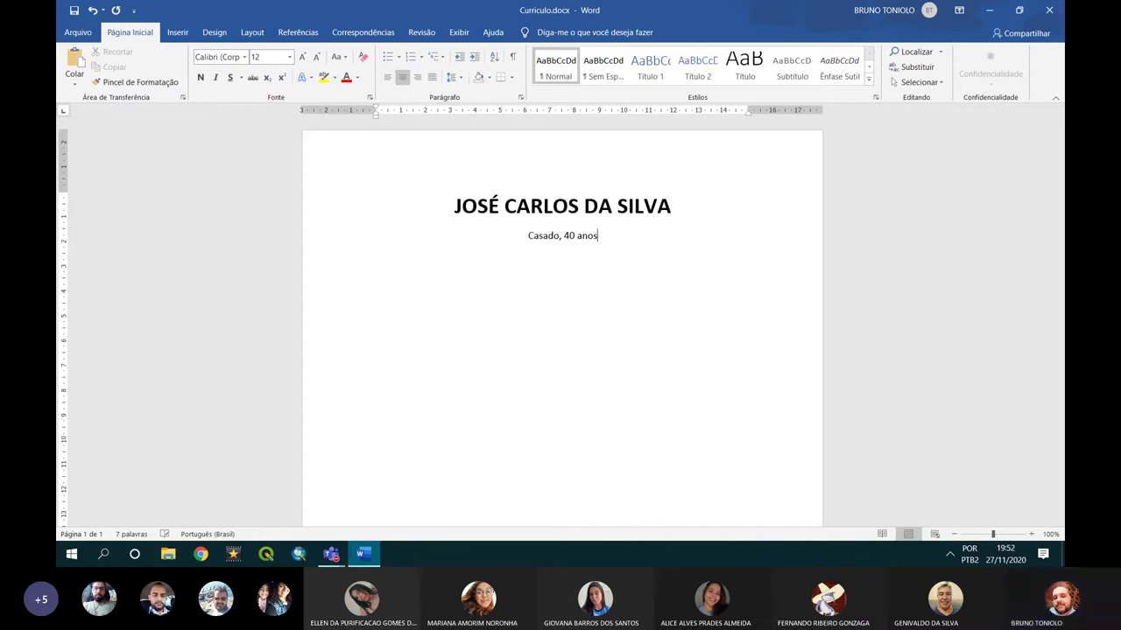
# Step: Add a centred 'Endereço:' line with the street address, then a 'Contato:' line with phone number and e-mail
pyautogui.press('Return')
pyautogui.write('Endereço:')
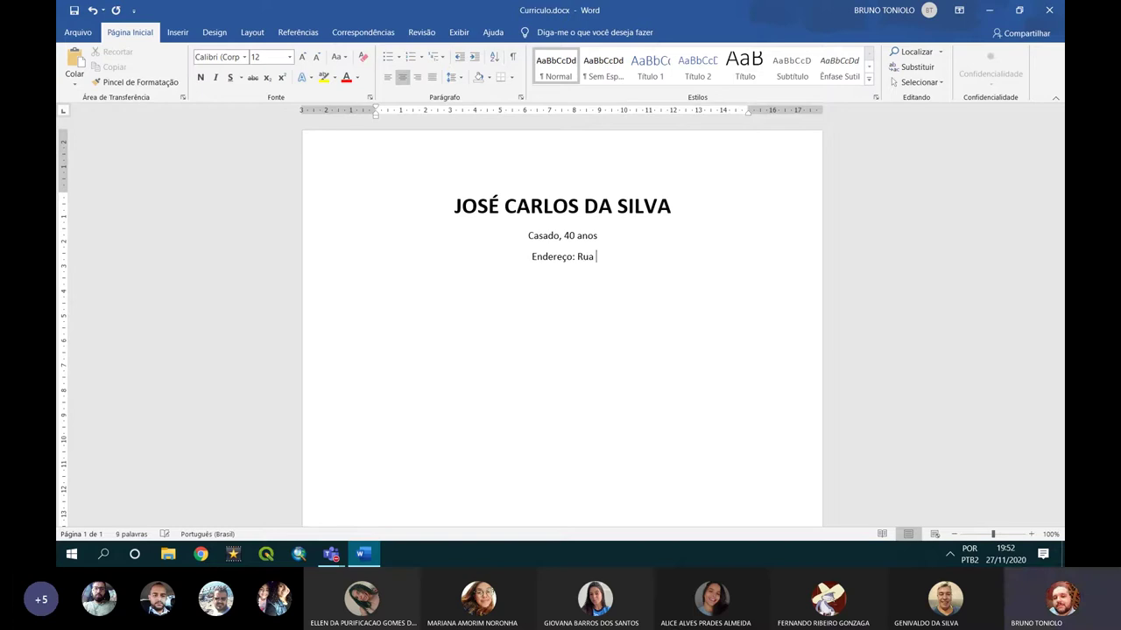
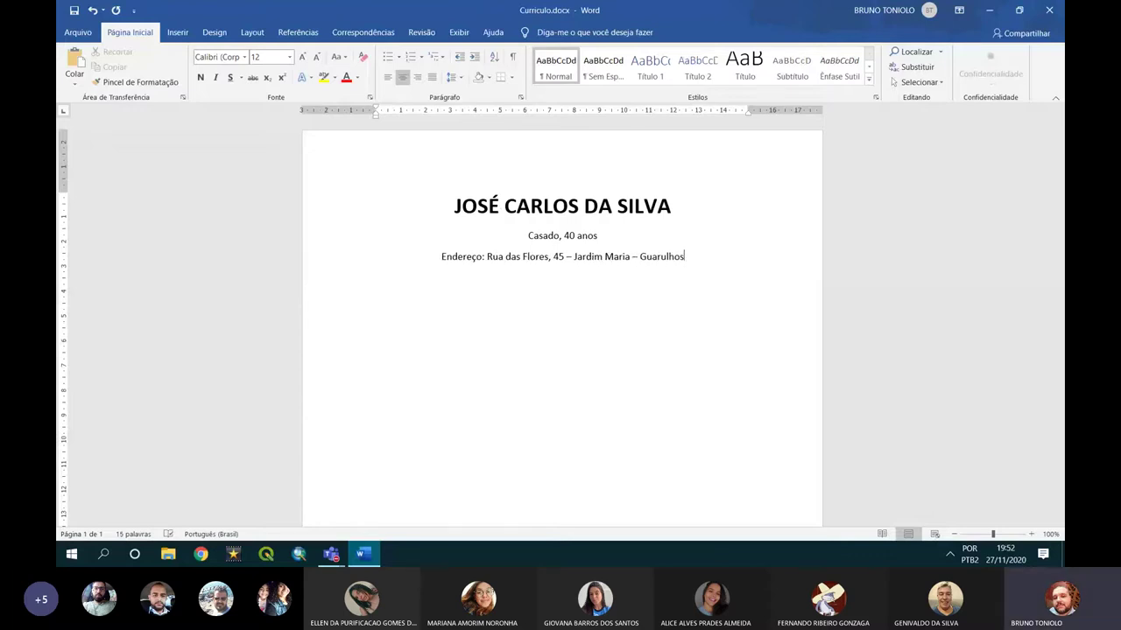
pyautogui.write('Contato')
pyautogui.write(': ')
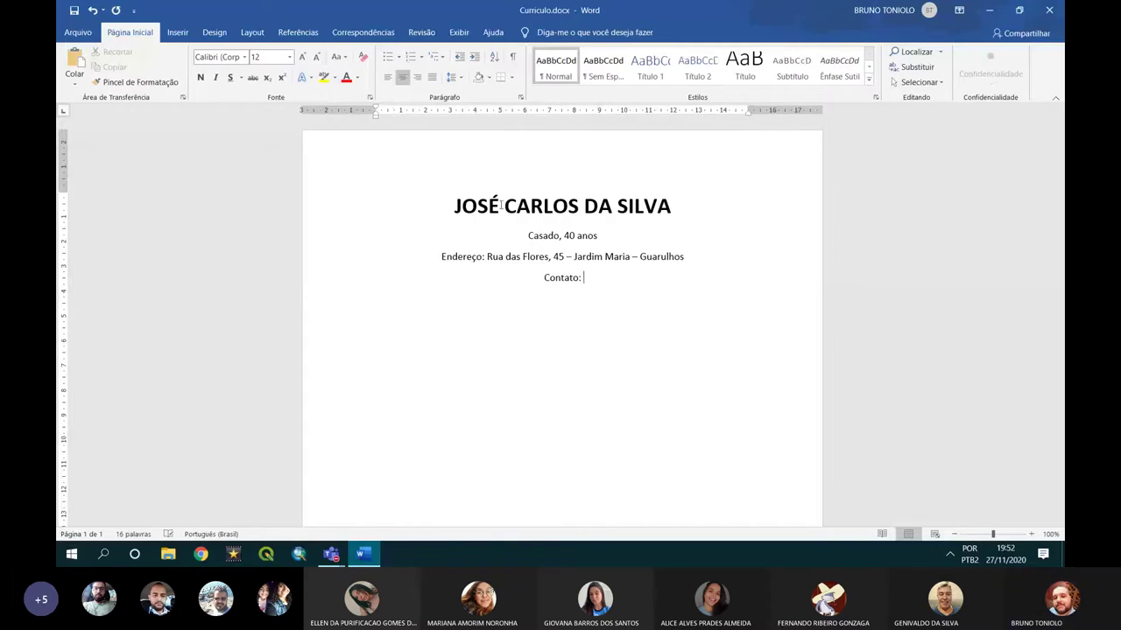
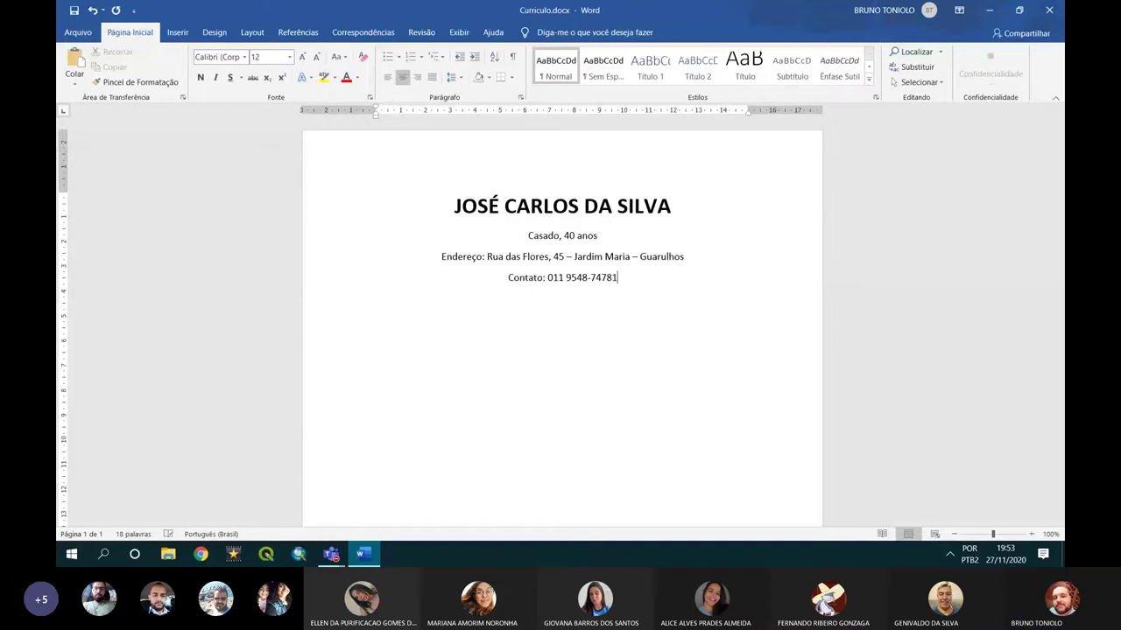
pyautogui.write(', email: ')
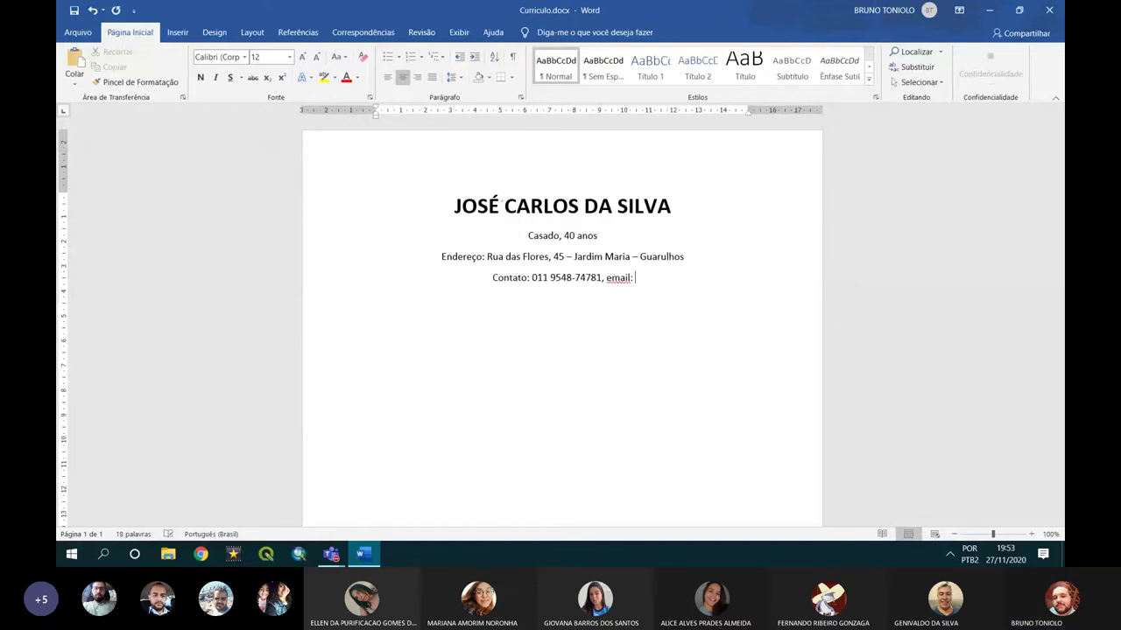
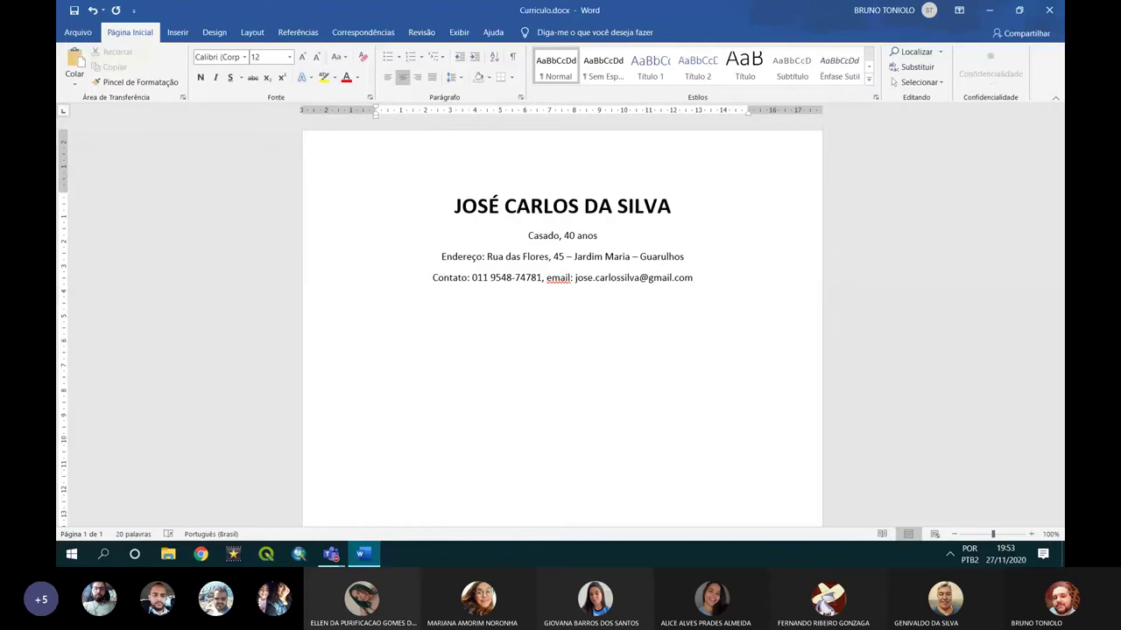
# Step: Remove the automatic hyperlink from the e-mail address and move to the empty line below
pyautogui.press('Return')
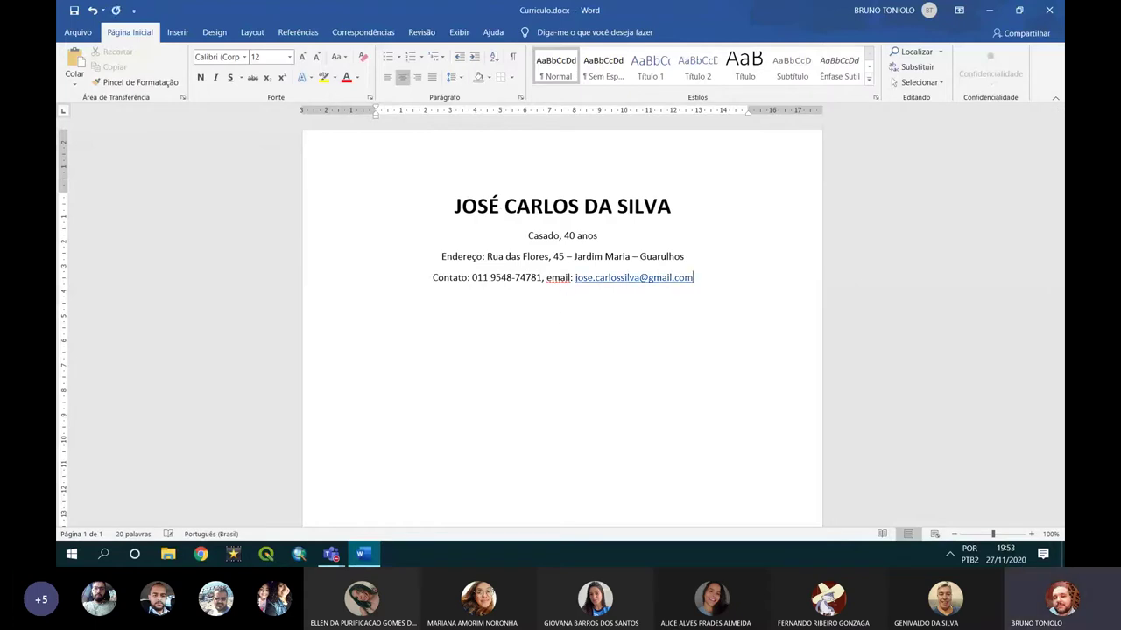
pyautogui.rightClick(614, 280)
pyautogui.press('Escape')
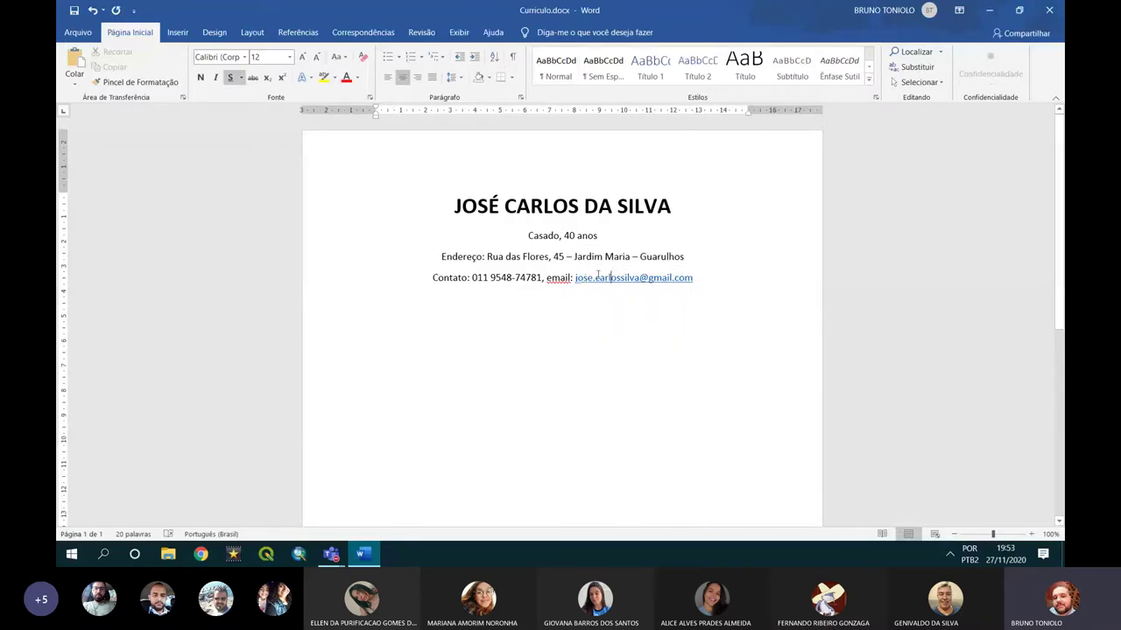
pyautogui.rightClick(598, 276)
pyautogui.click(663, 400)
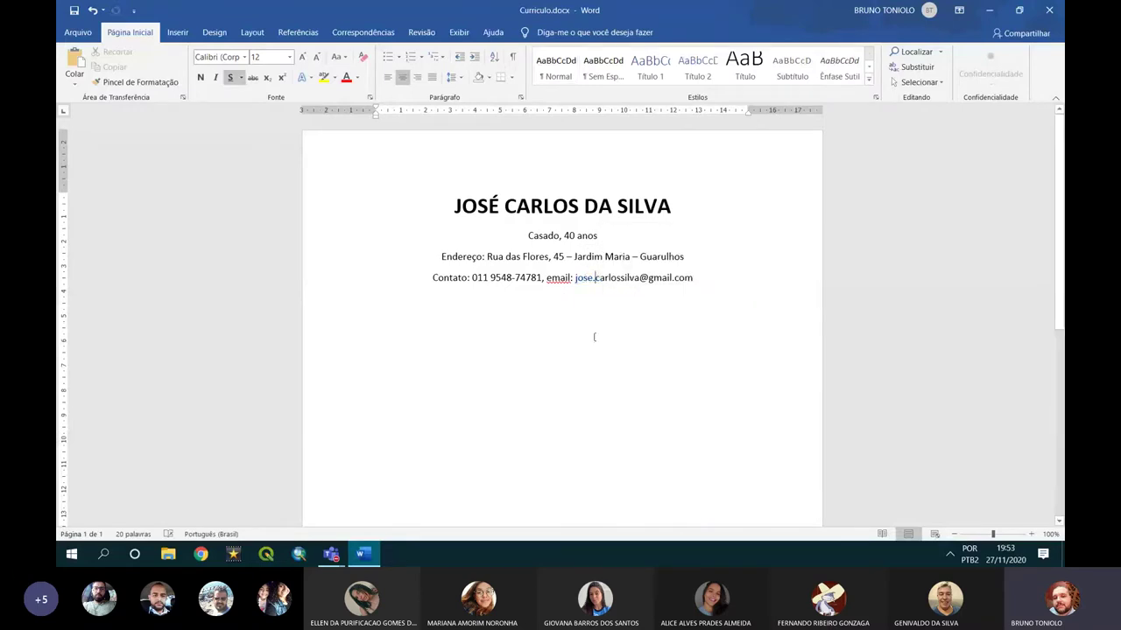
pyautogui.click(699, 278)
pyautogui.press('Return')
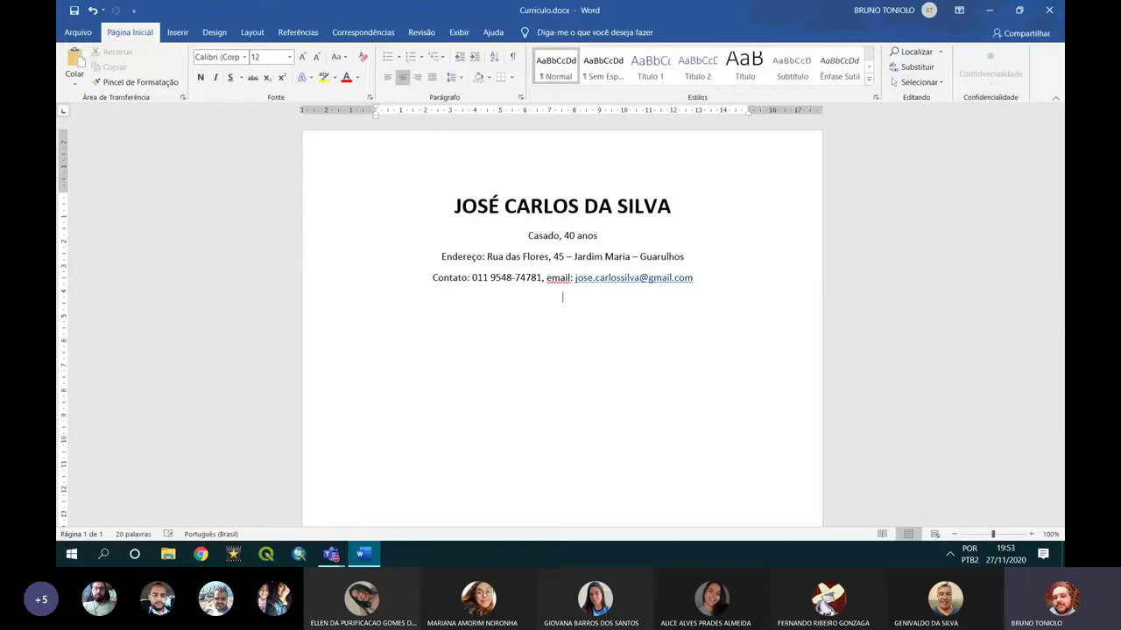
pyautogui.rightClick(679, 277)
pyautogui.click(727, 402)
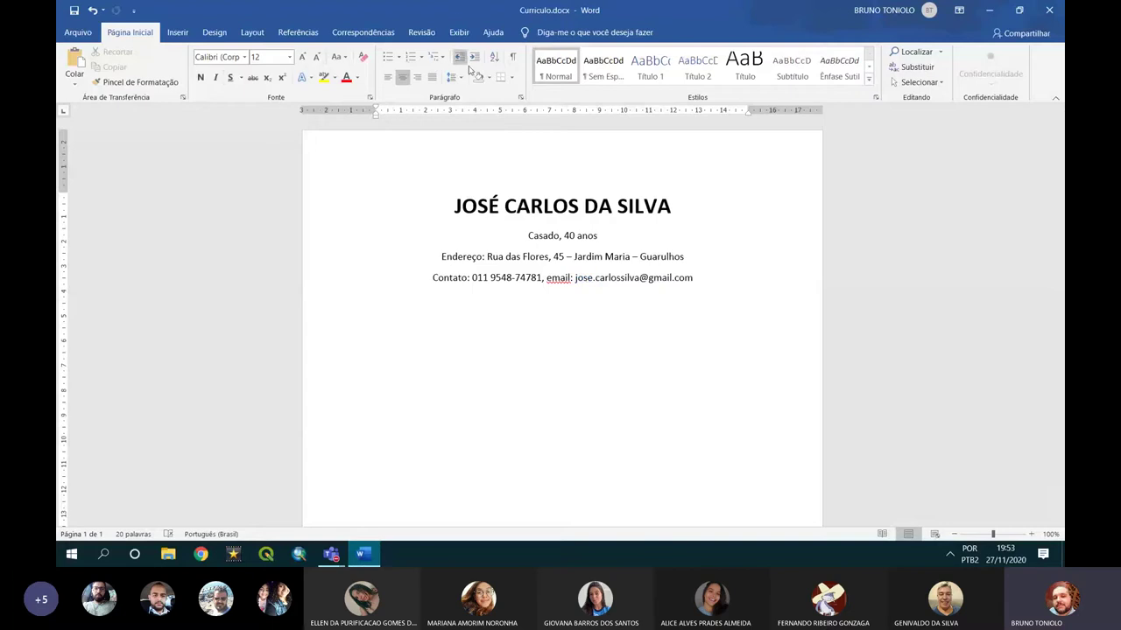
pyautogui.click(618, 377)
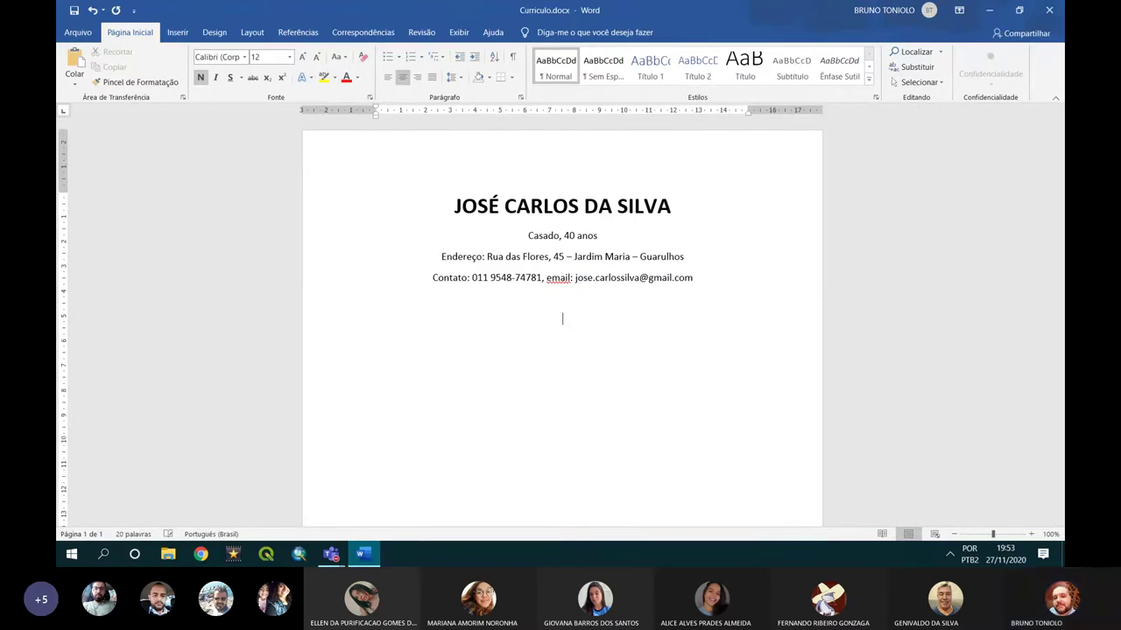
# Step: Type the bold ESCOLARIDADE heading, left-align it, and start a clean line beneath it
pyautogui.write('ESCOLARIDAD')
pyautogui.write('E')
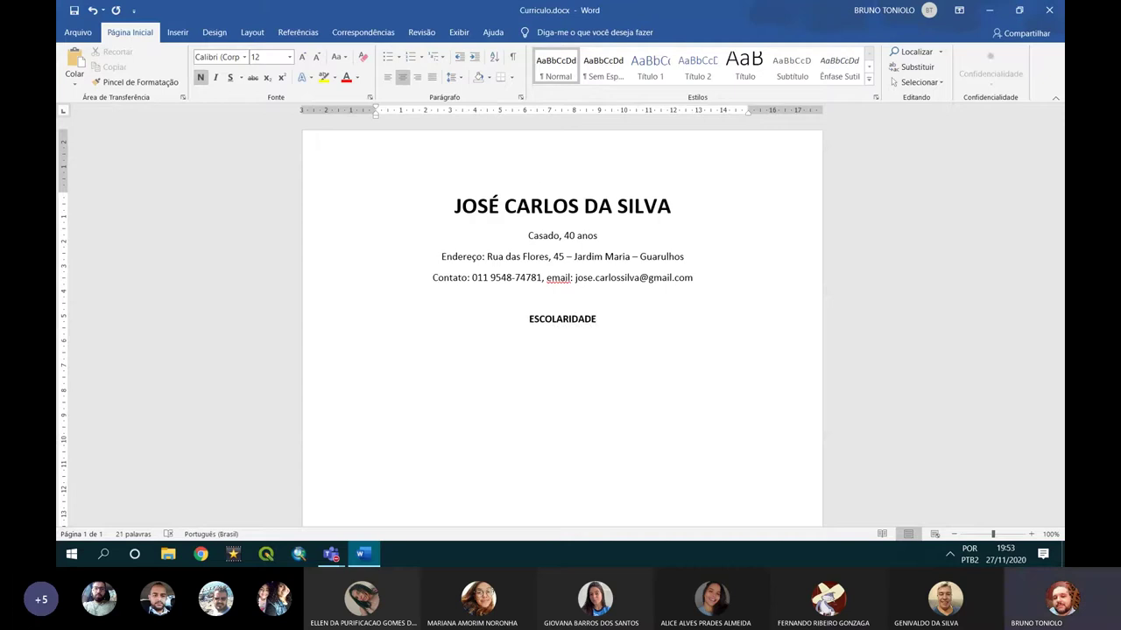
pyautogui.click(388, 77)
pyautogui.press('Return')
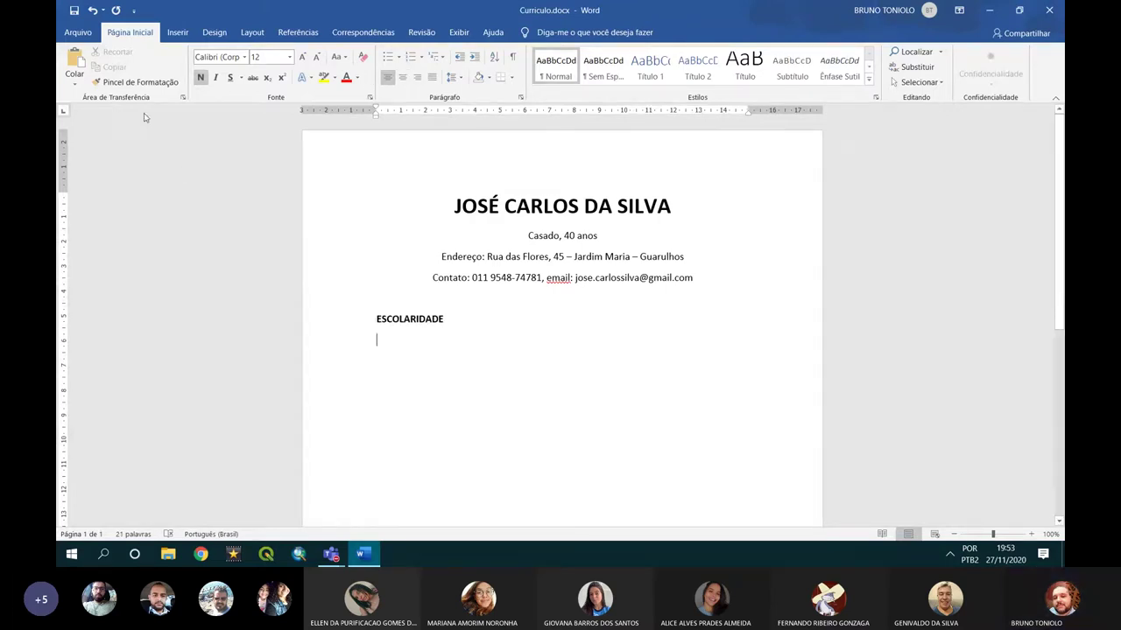
pyautogui.write('en')
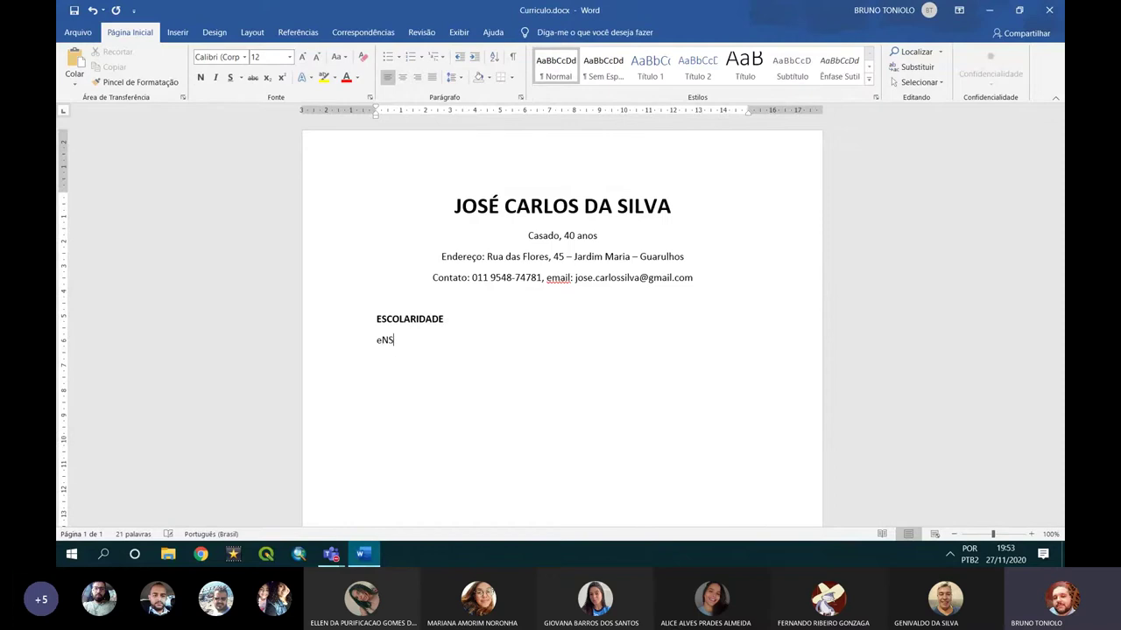
pyautogui.press('BackSpace')
pyautogui.press('BackSpace')
pyautogui.press('BackSpace')
pyautogui.write('e')
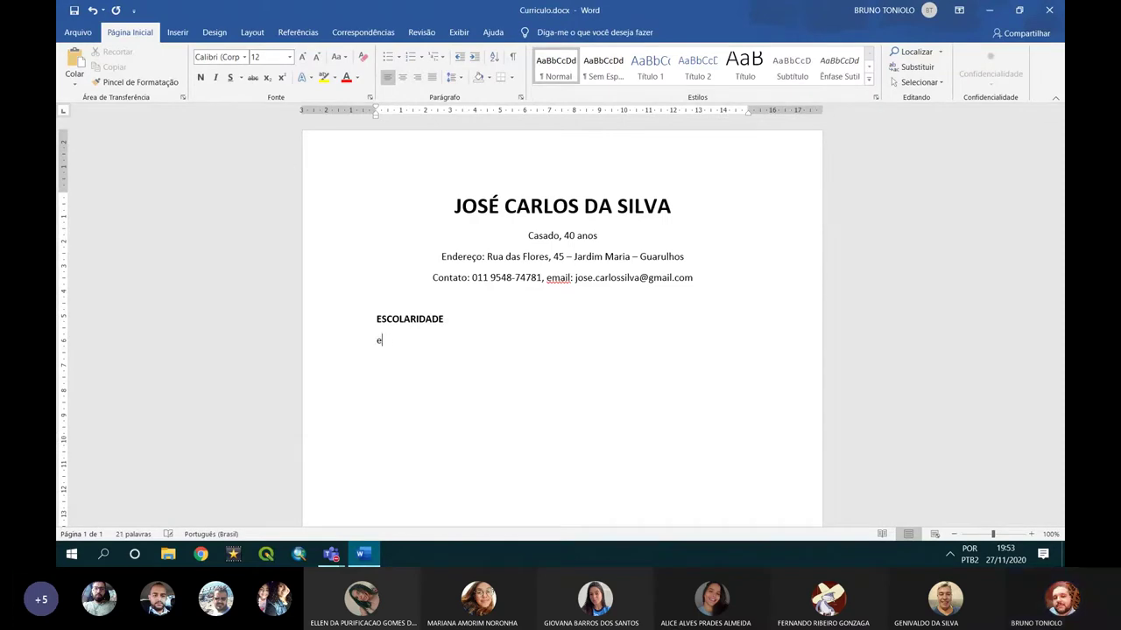
pyautogui.press('BackSpace')
pyautogui.write('E')
pyautogui.write('NS')
pyautogui.press('BackSpace')
pyautogui.press('BackSpace')
pyautogui.press('BackSpace')
# Step: Add a bullet reading 'Ensino Superior Completo: Graduação em Arquitetura e Urbanismo.'
pyautogui.click(386, 57)
pyautogui.write('e')
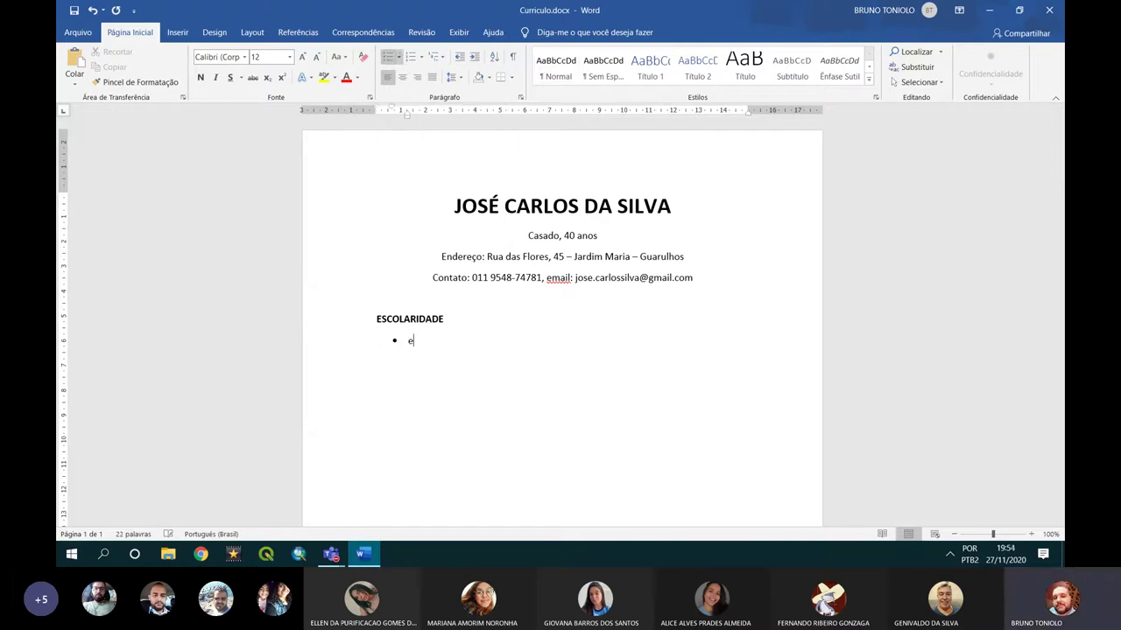
pyautogui.press('BackSpace')
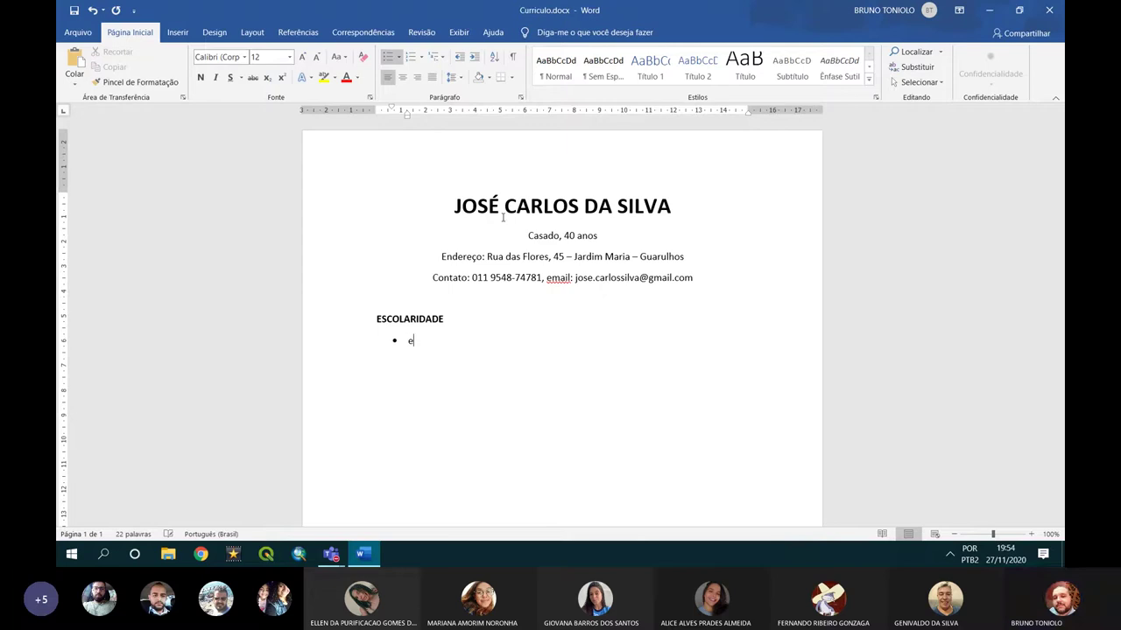
pyautogui.write('E')
pyautogui.write('nsino Super')
pyautogui.write('iol')
pyautogui.press('BackSpace')
pyautogui.press('BackSpace')
pyautogui.press('BackSpace')
pyautogui.write('ior ')
pyautogui.write('Completo')
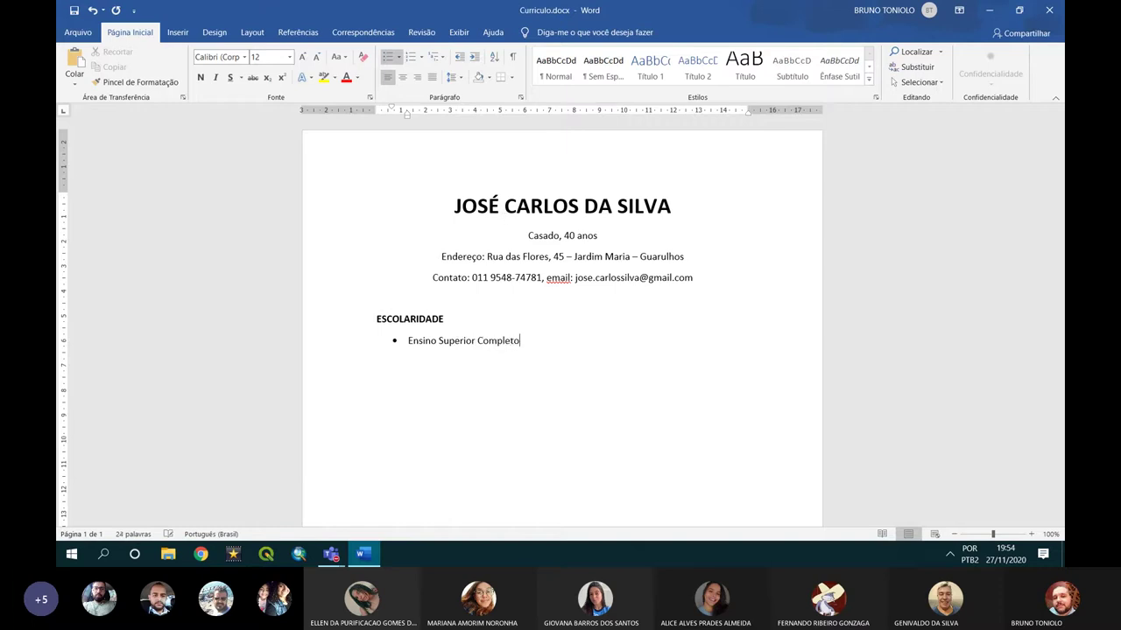
pyautogui.write(':')
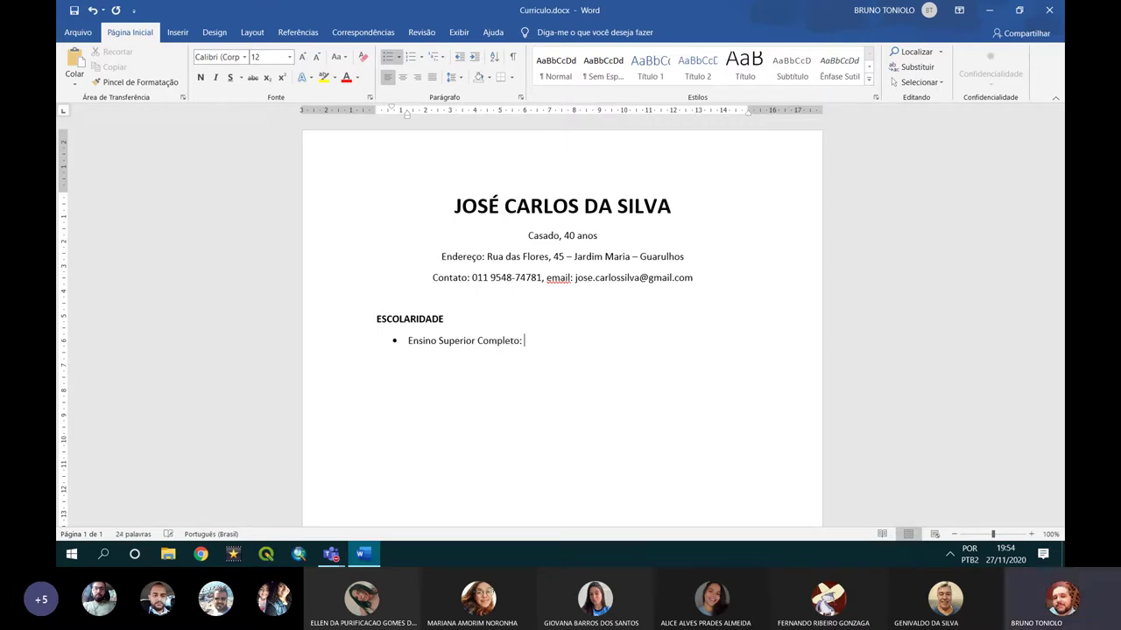
pyautogui.write(' Gradu')
pyautogui.write('ação em ')
pyautogui.write('Arqu')
pyautogui.write('itetura e U')
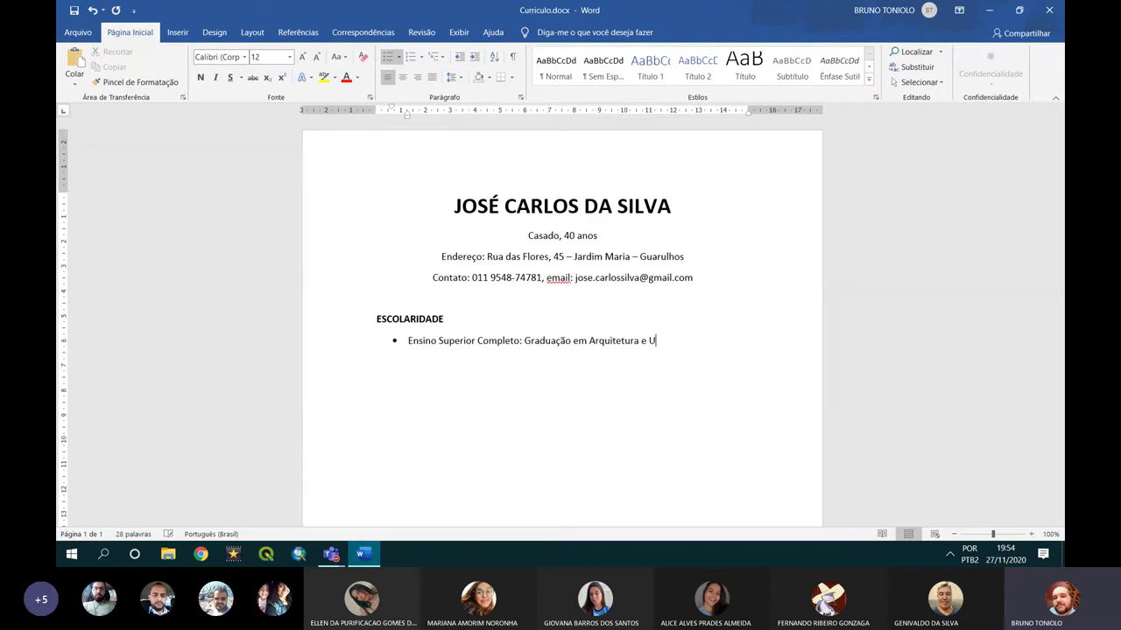
pyautogui.write('rbanismo.')
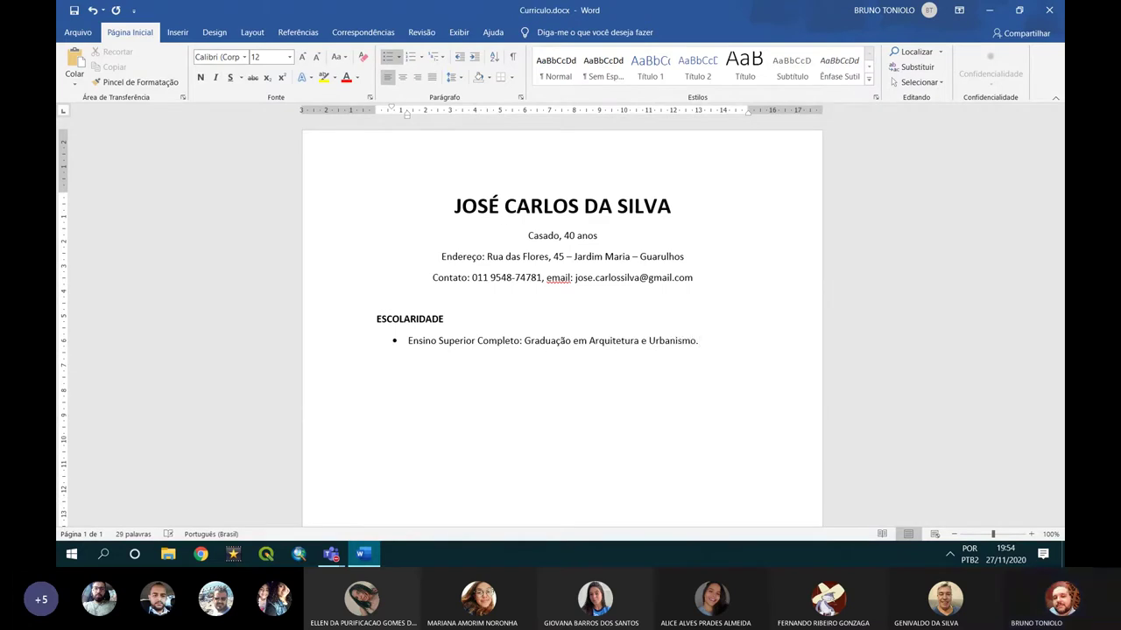
# Step: Add 'Universidade Paulista (UNIP) de 2002 a 2006.' and start a plain line below
pyautogui.press('Return')
pyautogui.press('BackSpace')
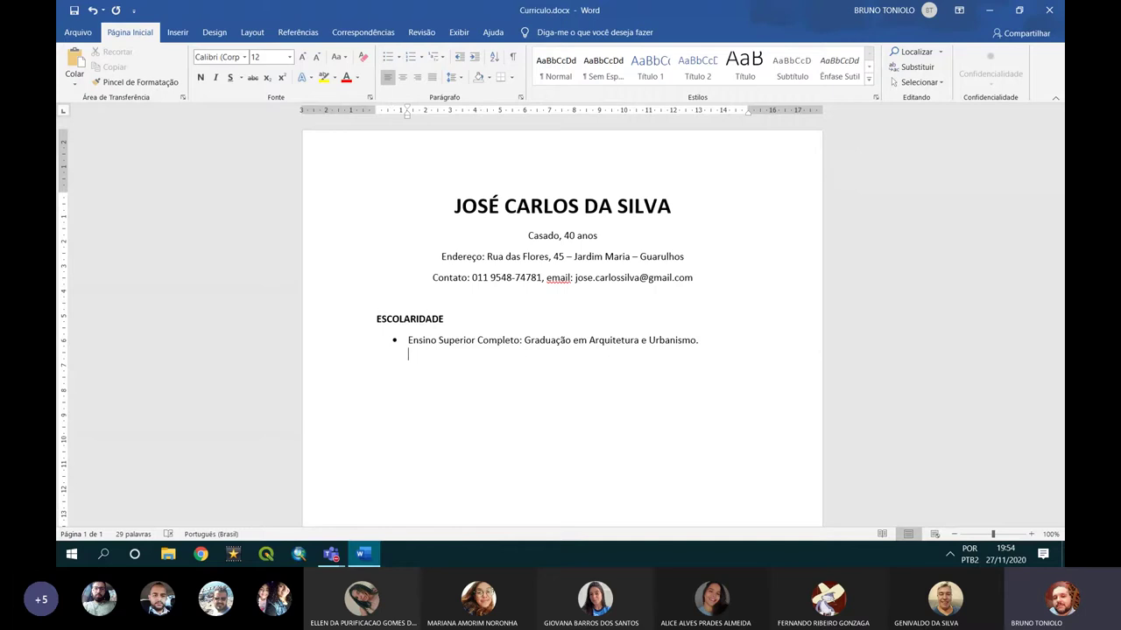
pyautogui.write('Univ')
pyautogui.write('ers')
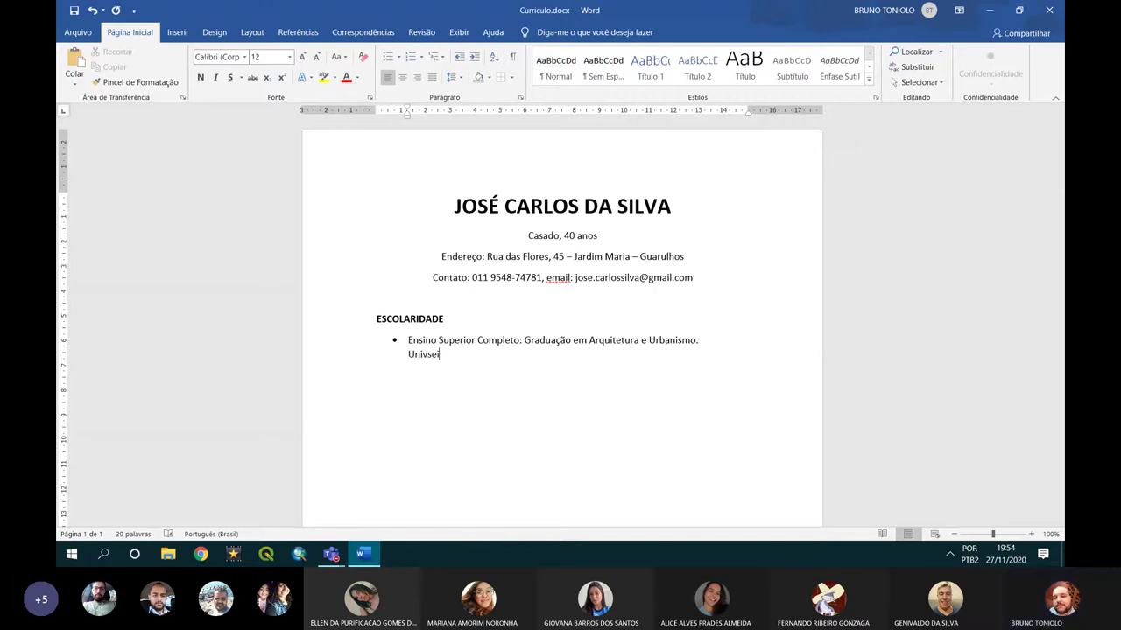
pyautogui.press('BackSpace')
pyautogui.press('BackSpace')
pyautogui.press('BackSpace')
pyautogui.write('ersidade')
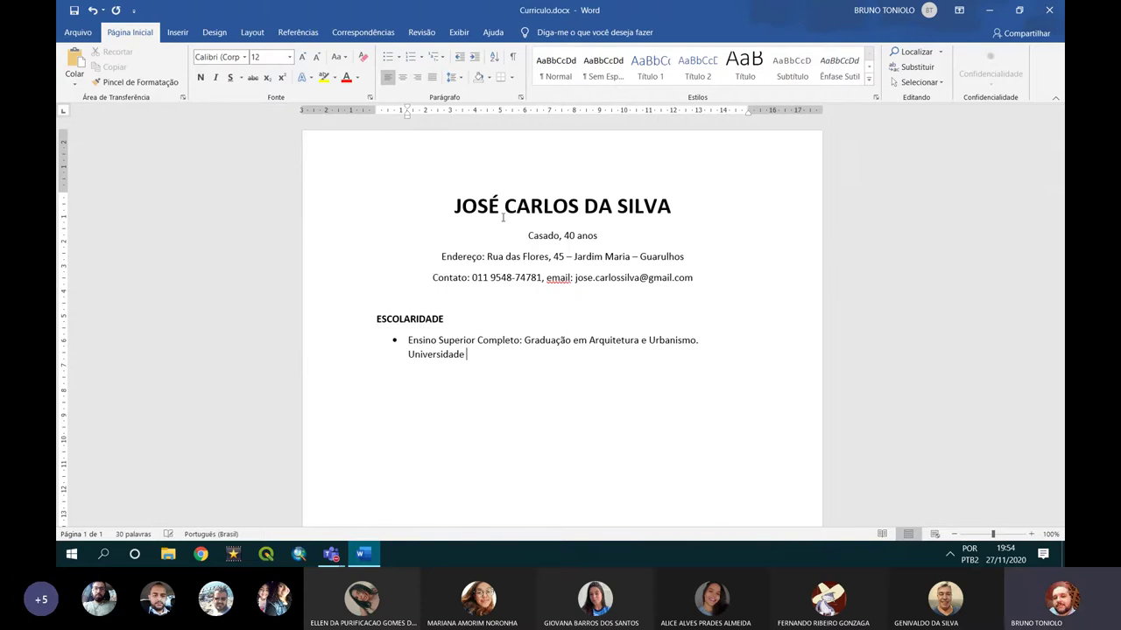
pyautogui.write(' Paulista (')
pyautogui.write('UNIP')
pyautogui.write('de ')
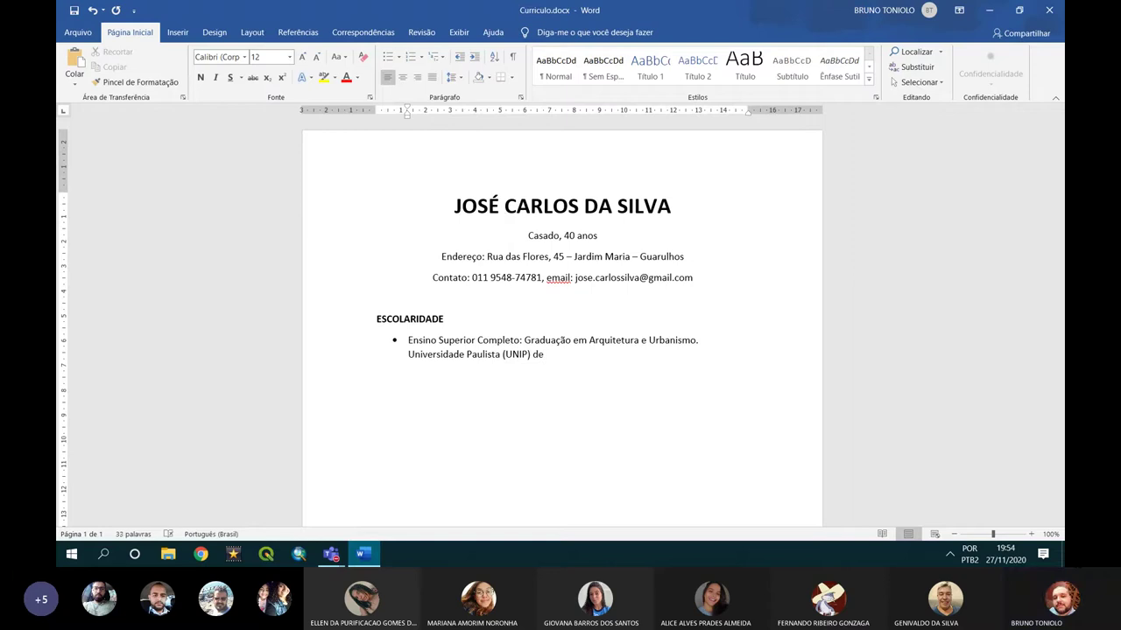
pyautogui.write('20')
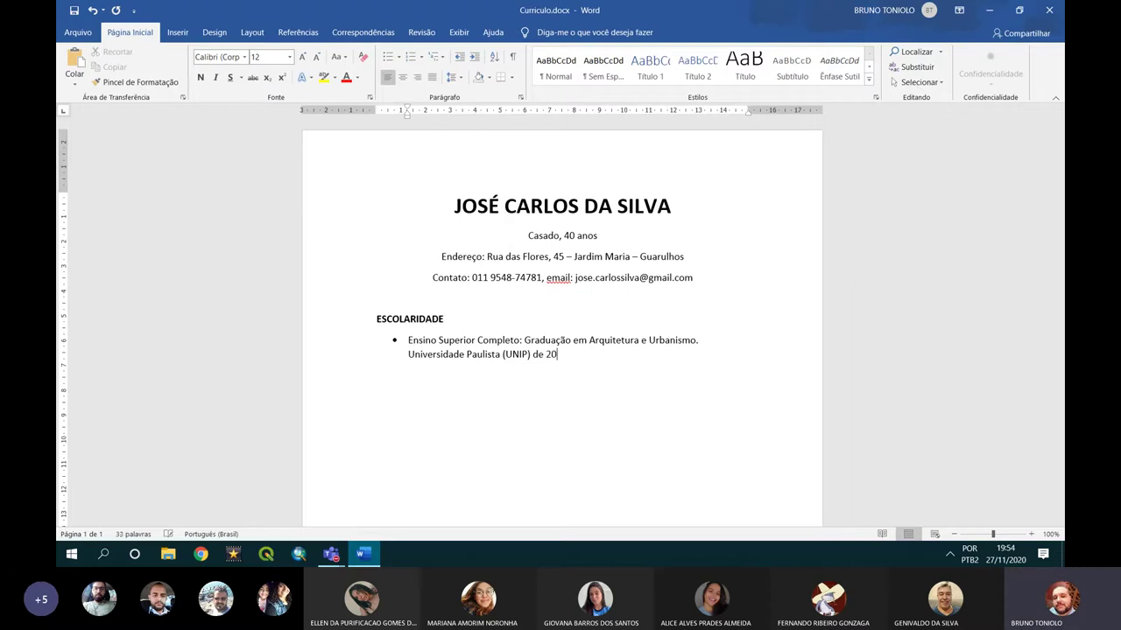
pyautogui.write('02 a ')
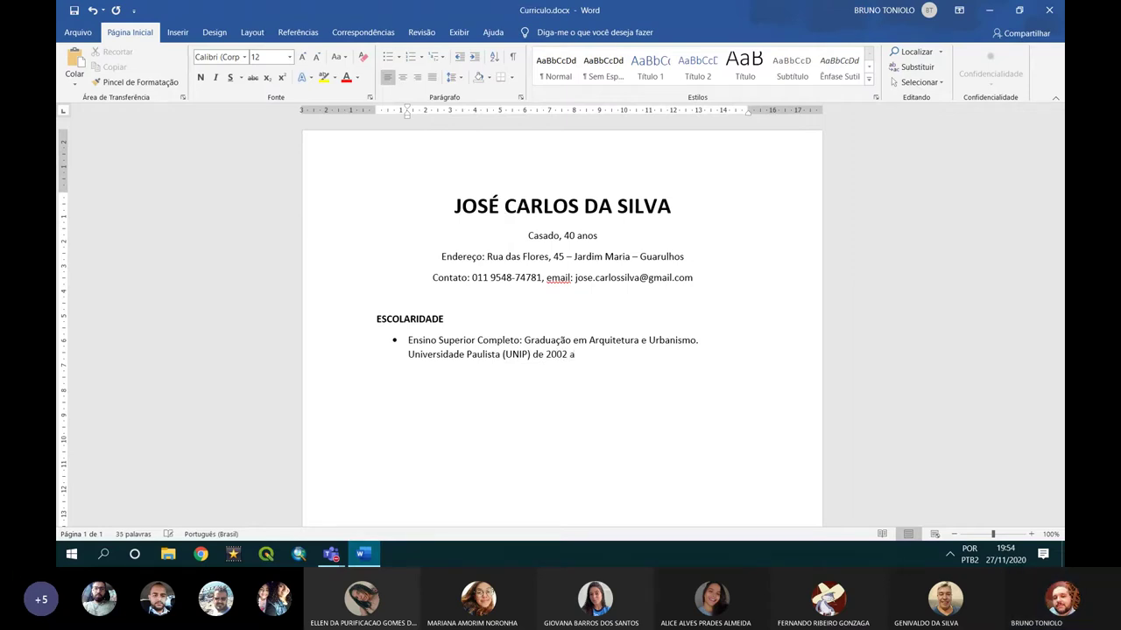
pyautogui.write('2006.')
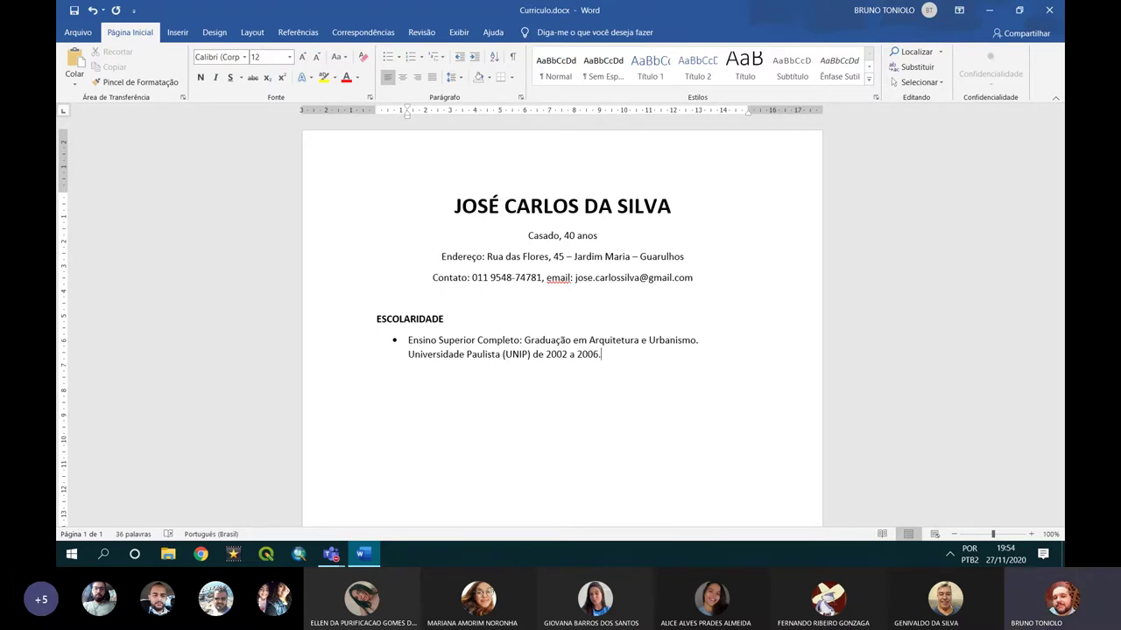
pyautogui.press('Return')
pyautogui.press('Return')
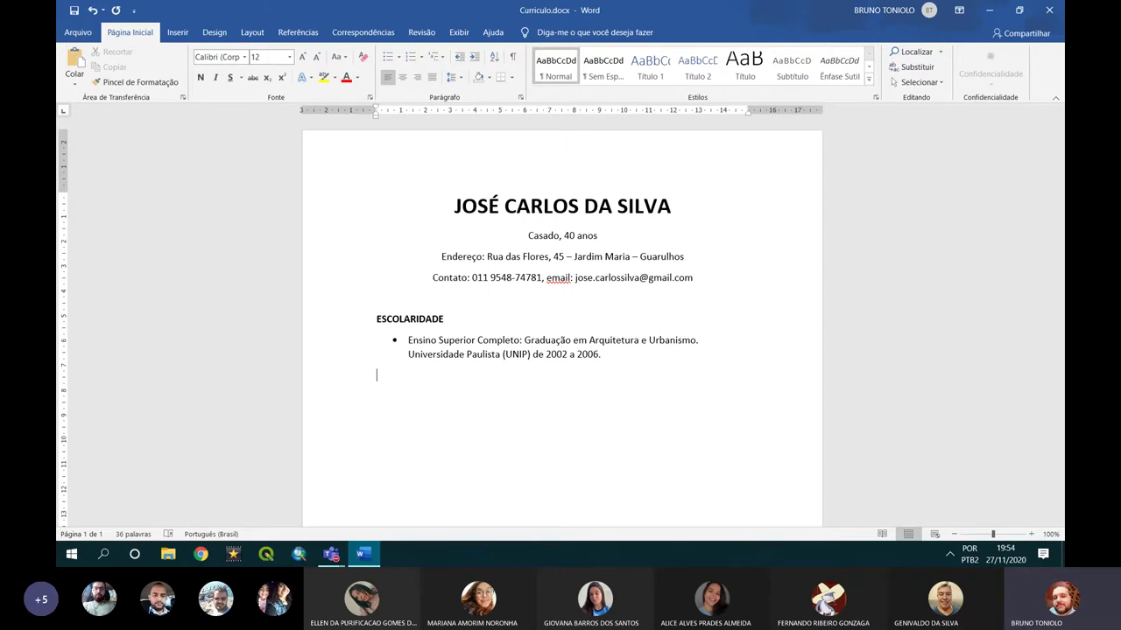
# Step: After a blank line below the education list, type the heading 'EXPERIÊNCIA PROFISSIONAL', correcting typos
pyautogui.press('Return')
pyautogui.press('BackSpace')
pyautogui.write('E')
pyautogui.write('xp')
pyautogui.press('BackSpace')
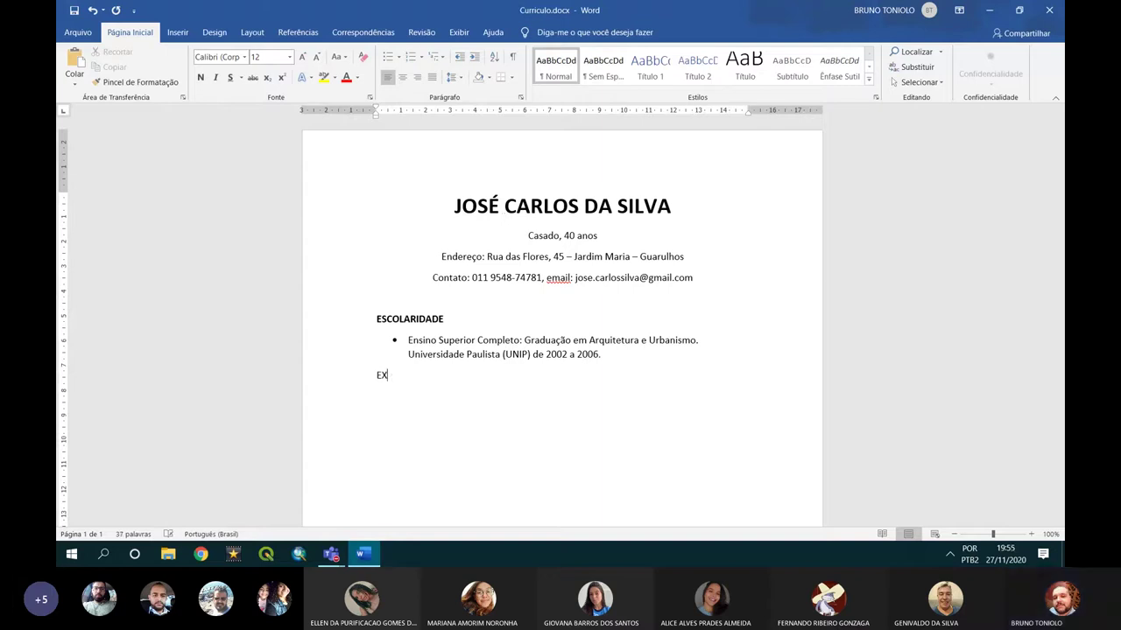
pyautogui.press('BackSpace')
pyautogui.press('BackSpace')
pyautogui.press('BackSpace')
pyautogui.press('Return')
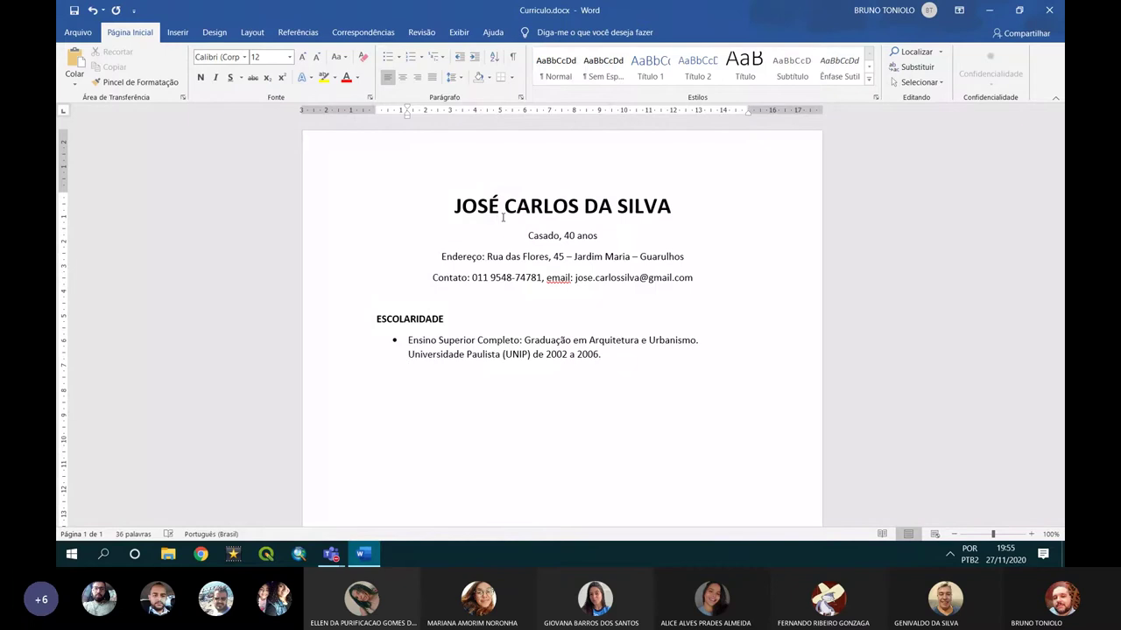
pyautogui.press('Return')
pyautogui.press('Return')
pyautogui.write('Ex')
pyautogui.press('BackSpace')
pyautogui.write('XPER')
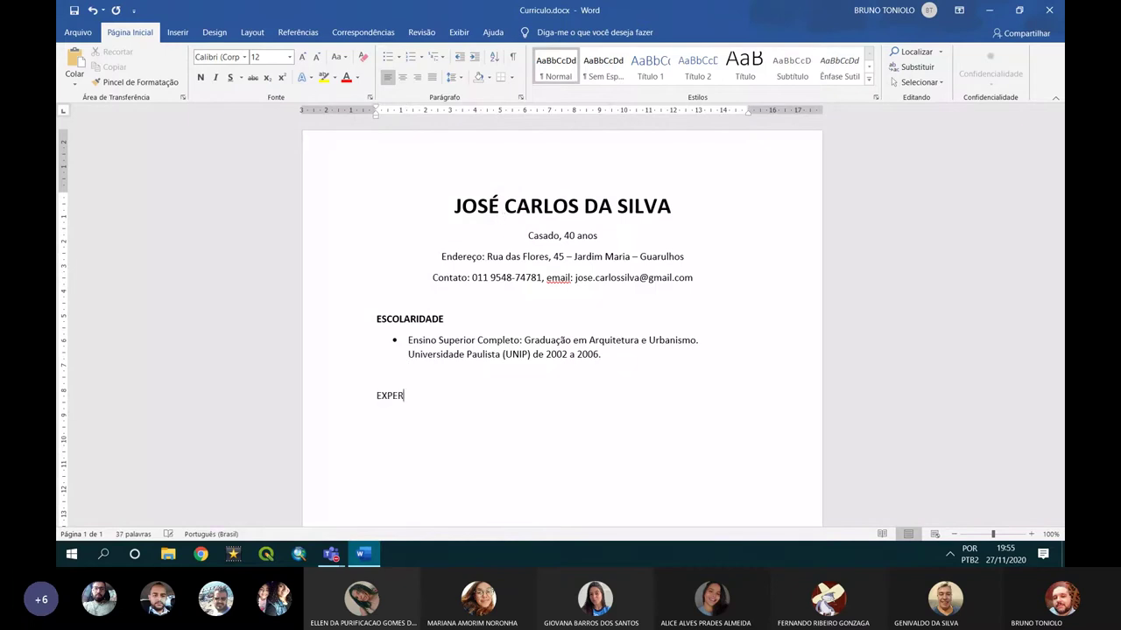
pyautogui.write('IÊNCIA PRO')
pyautogui.write('FFI')
pyautogui.press('BackSpace')
pyautogui.press('BackSpace')
pyautogui.write('I')
pyautogui.write('SSIONAL')
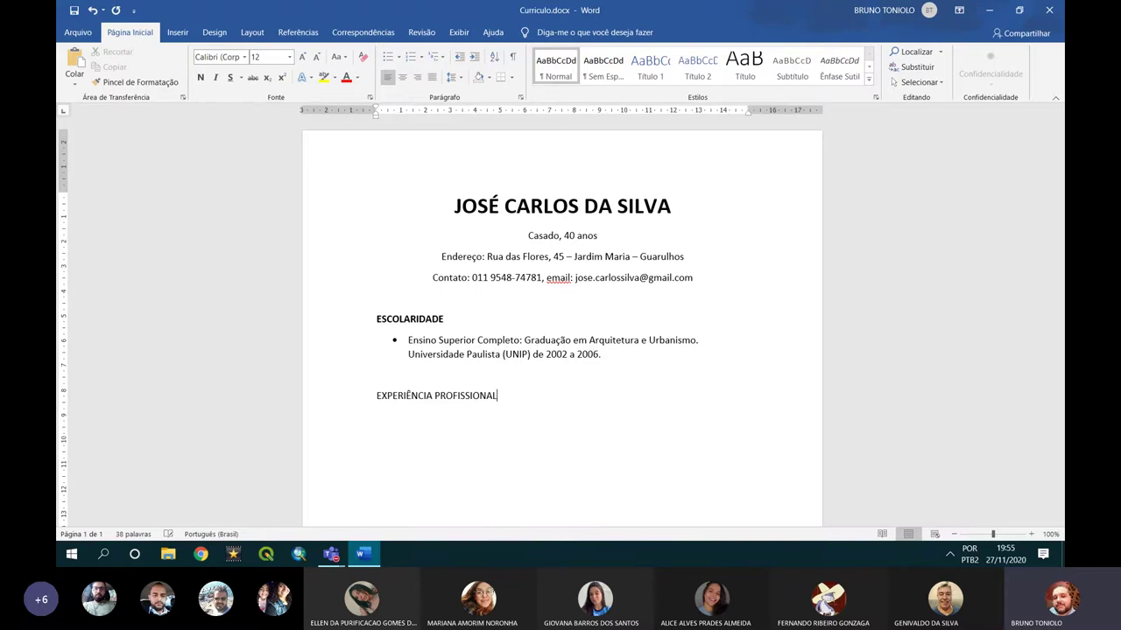
# Step: Copy ESCOLARIDADE's bold formatting onto EXPERIÊNCIA PROFISSIONAL with the Format Painter
pyautogui.doubleClick(409, 318)
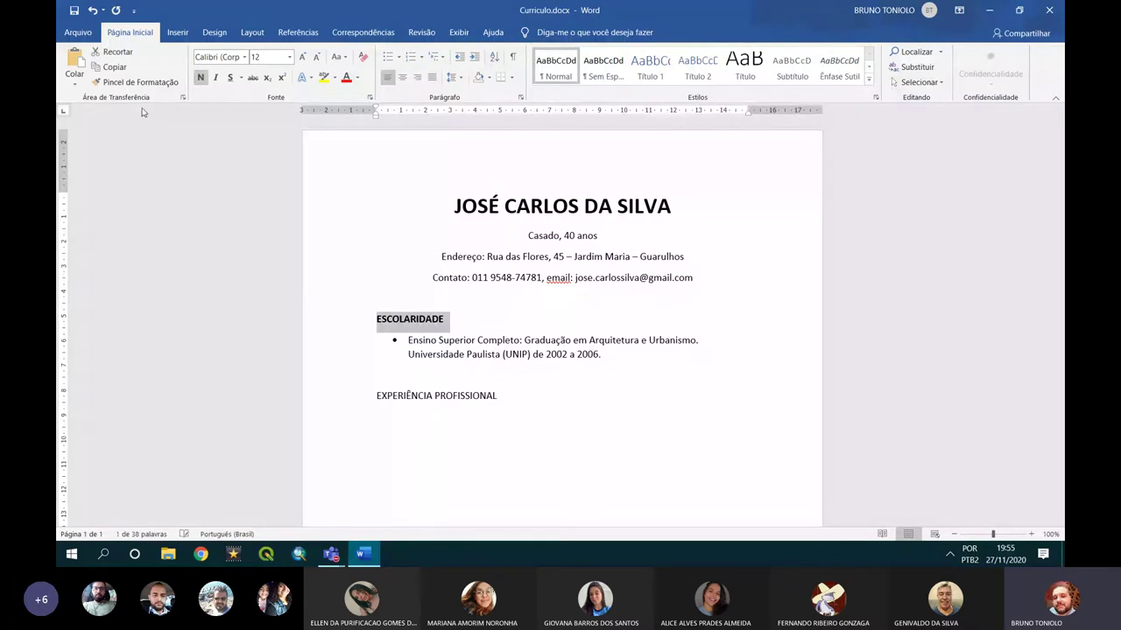
pyautogui.click(139, 81)
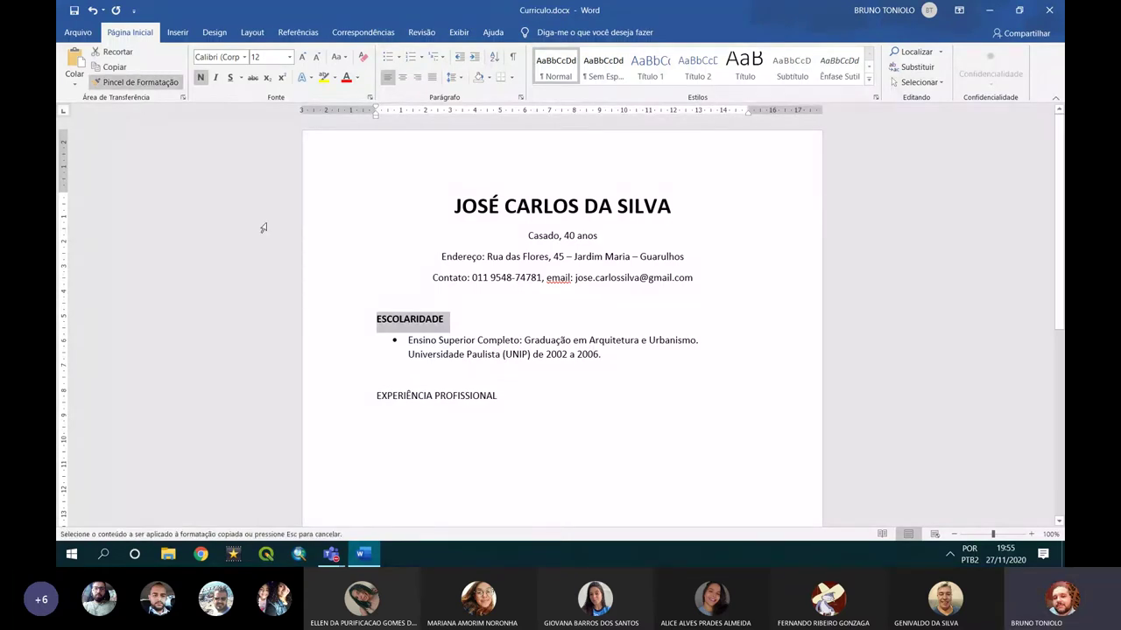
pyautogui.click(498, 395)
pyautogui.moveTo(498, 395); pyautogui.dragTo(375, 396)
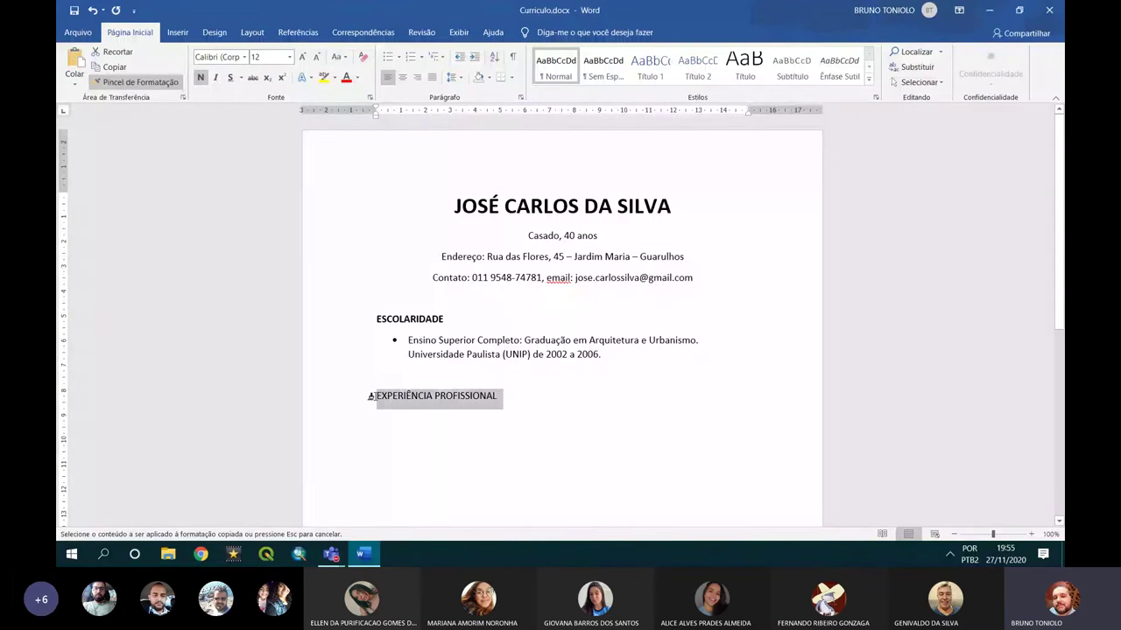
# Step: Add an empty, unbulleted line below the EXPERIÊNCIA PROFISSIONAL heading
pyautogui.click(485, 401)
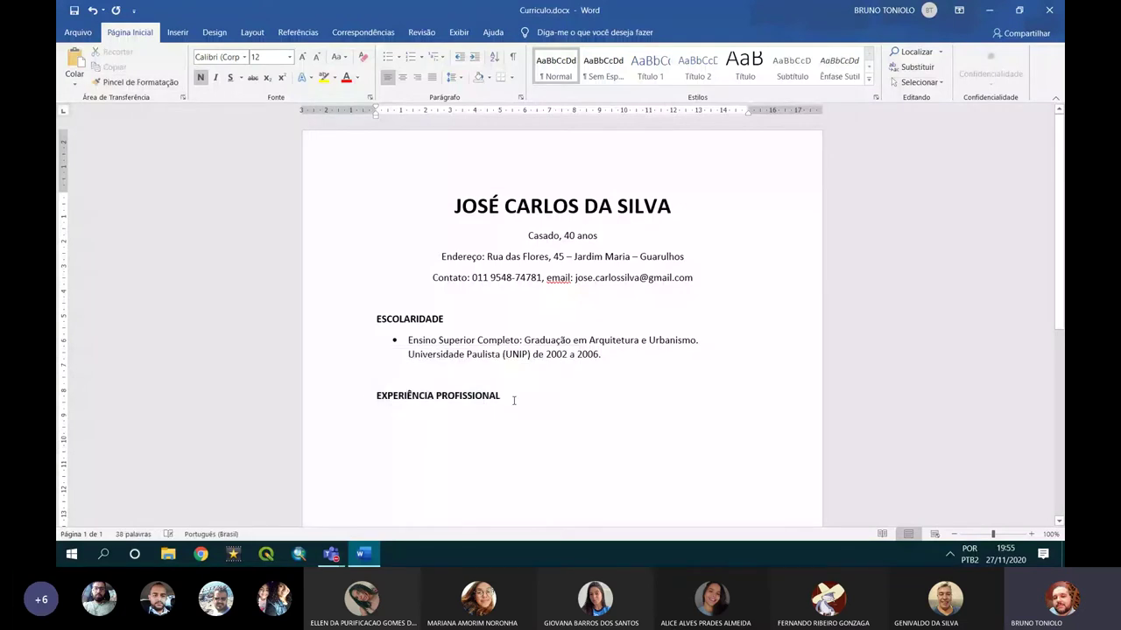
pyautogui.press('Return')
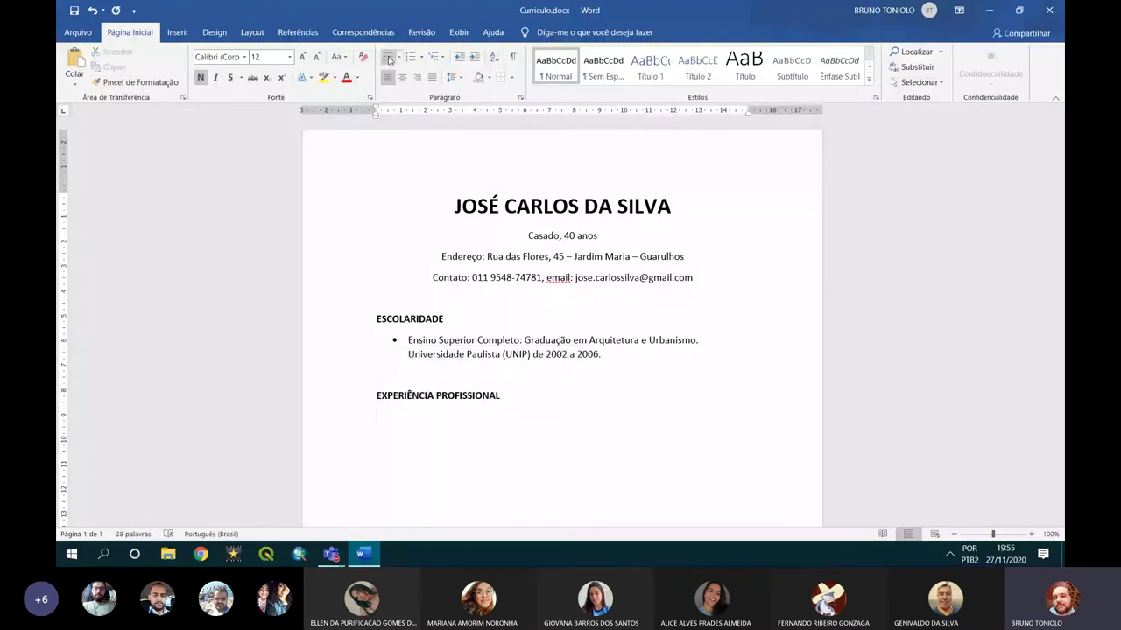
pyautogui.click(389, 57)
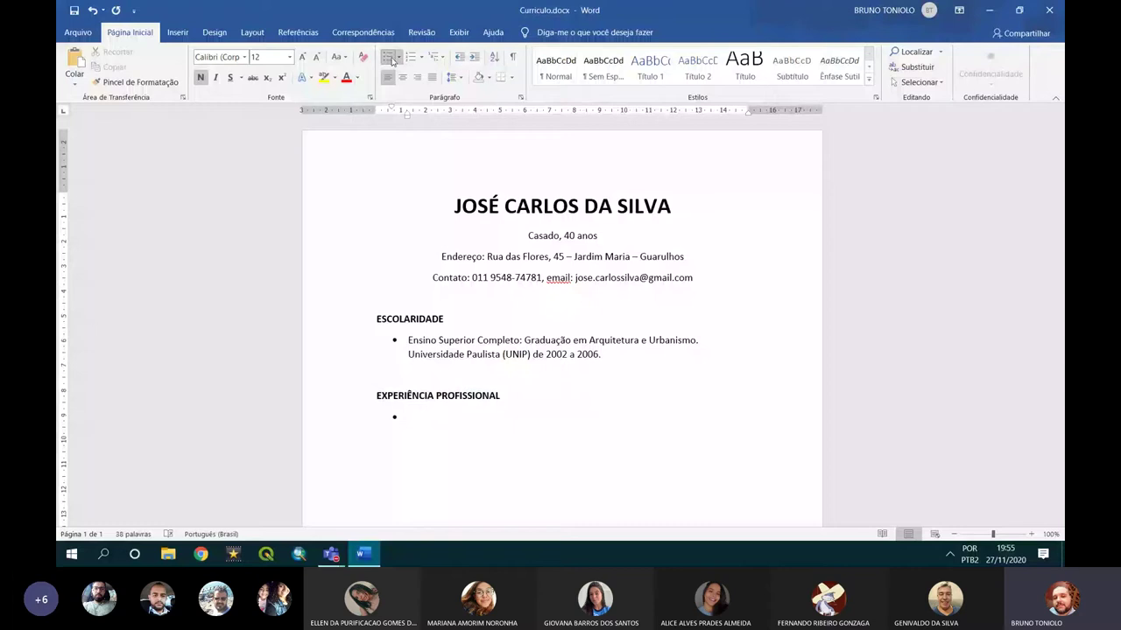
pyautogui.click(398, 57)
pyautogui.click(395, 142)
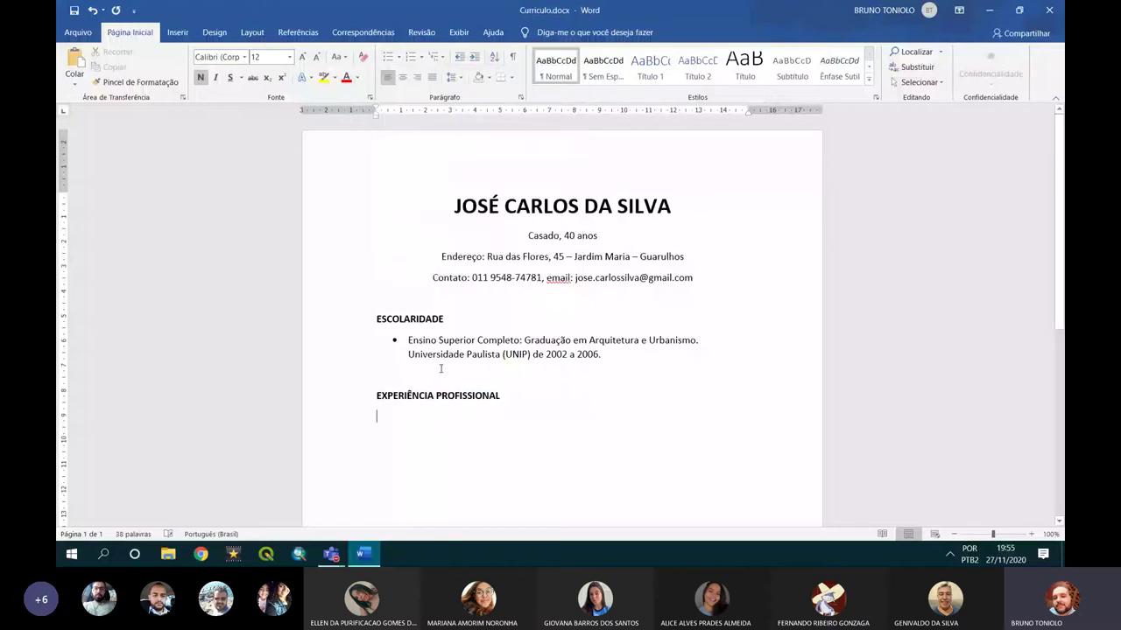
# Step: Insert an empty indented line after '2006.' in the UNIP entry
pyautogui.click(633, 358)
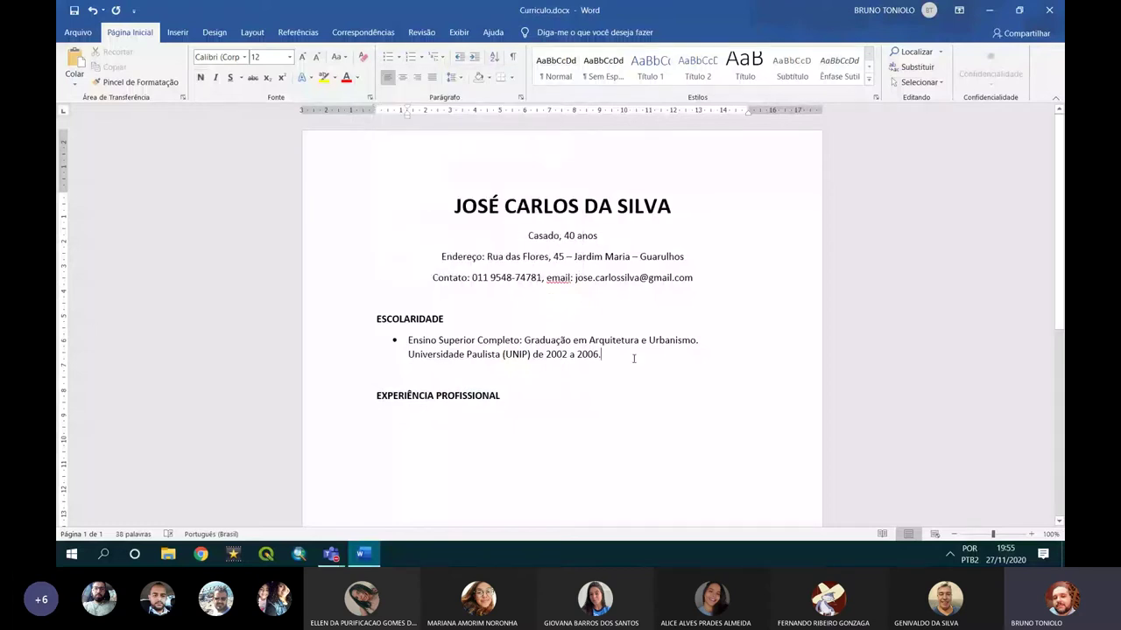
pyautogui.press('Return')
pyautogui.press('Return')
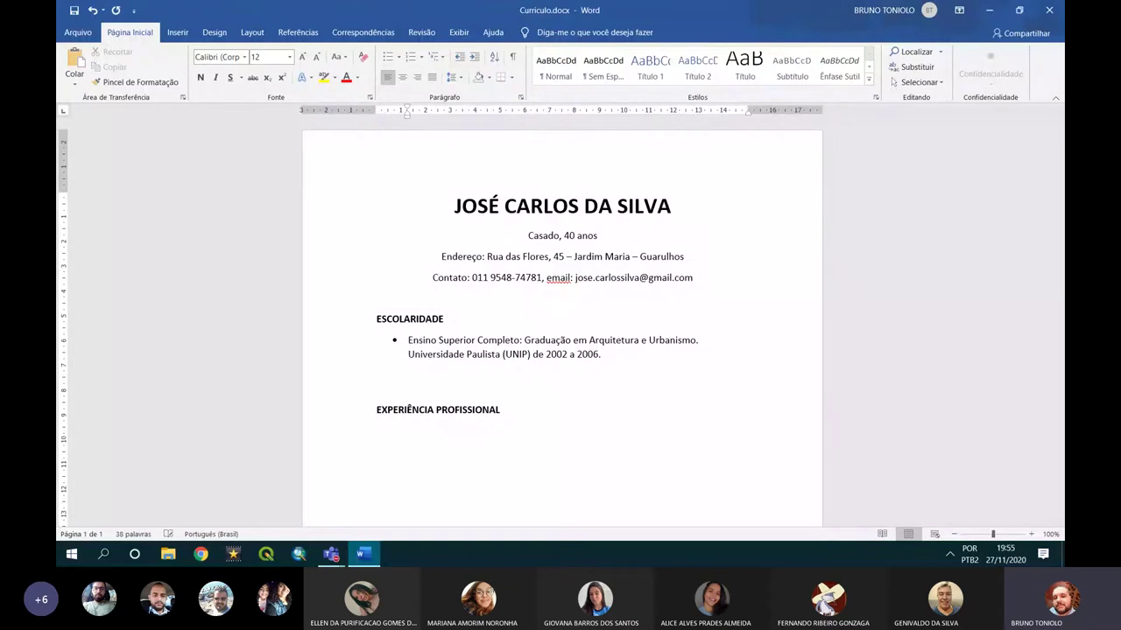
pyautogui.press('BackSpace')
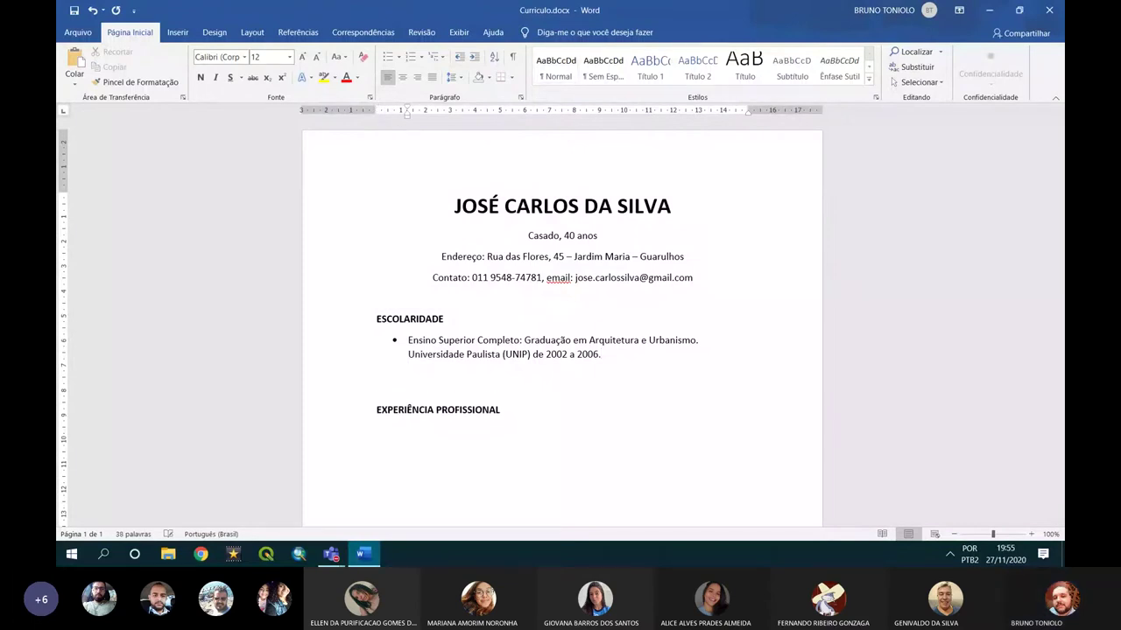
# Step: Add a bullet reading 'Ensino Técnico: Edificações.' to the education list
pyautogui.click(387, 56)
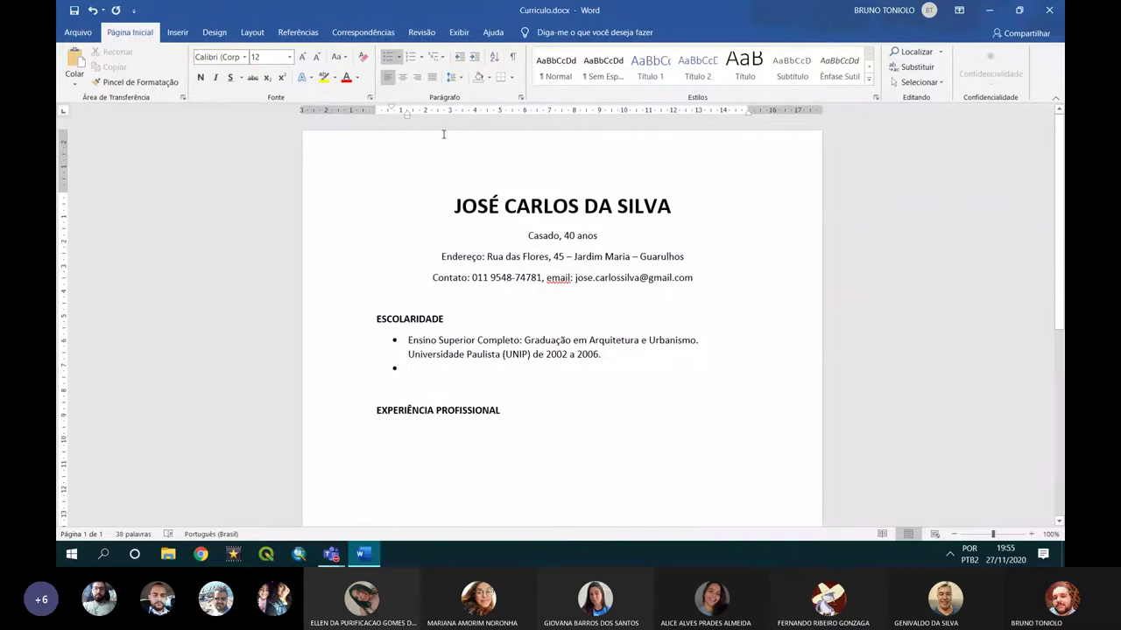
pyautogui.write('te')
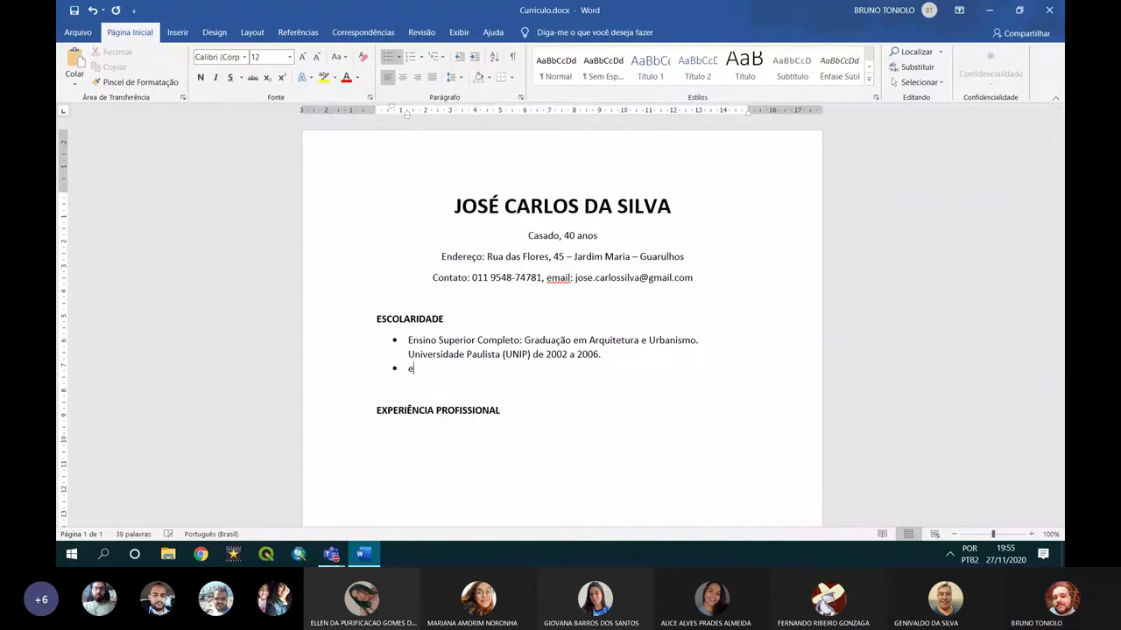
pyautogui.write('ns')
pyautogui.press('BackSpace')
pyautogui.press('BackSpace')
pyautogui.write('nsi')
pyautogui.write('no Técni')
pyautogui.write('co')
pyautogui.press('BackSpace')
pyautogui.write(': E')
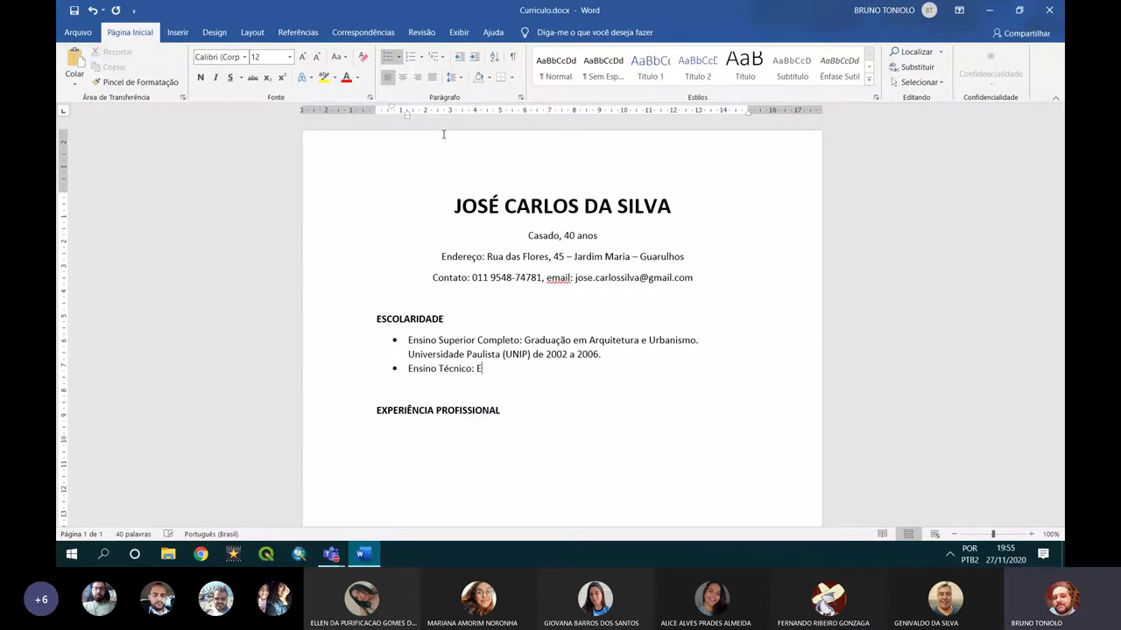
pyautogui.write('dificações.')
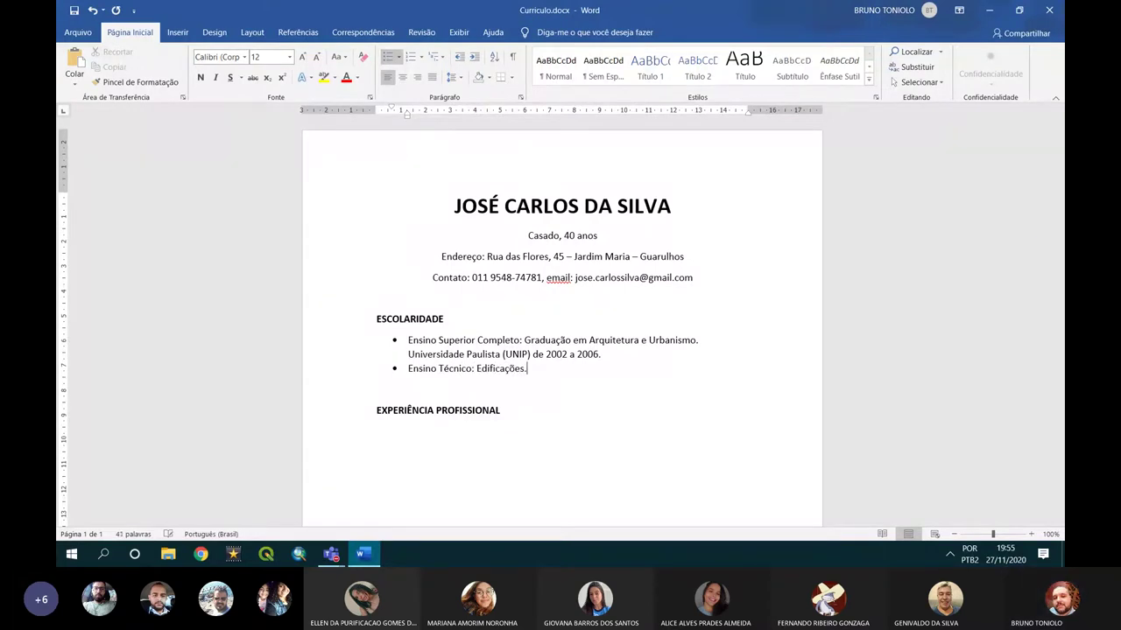
# Step: On an unbulleted line below it, write 'ETEC Carlos de Campos de 2001 a 2002'
pyautogui.press('Return')
pyautogui.press('BackSpace')
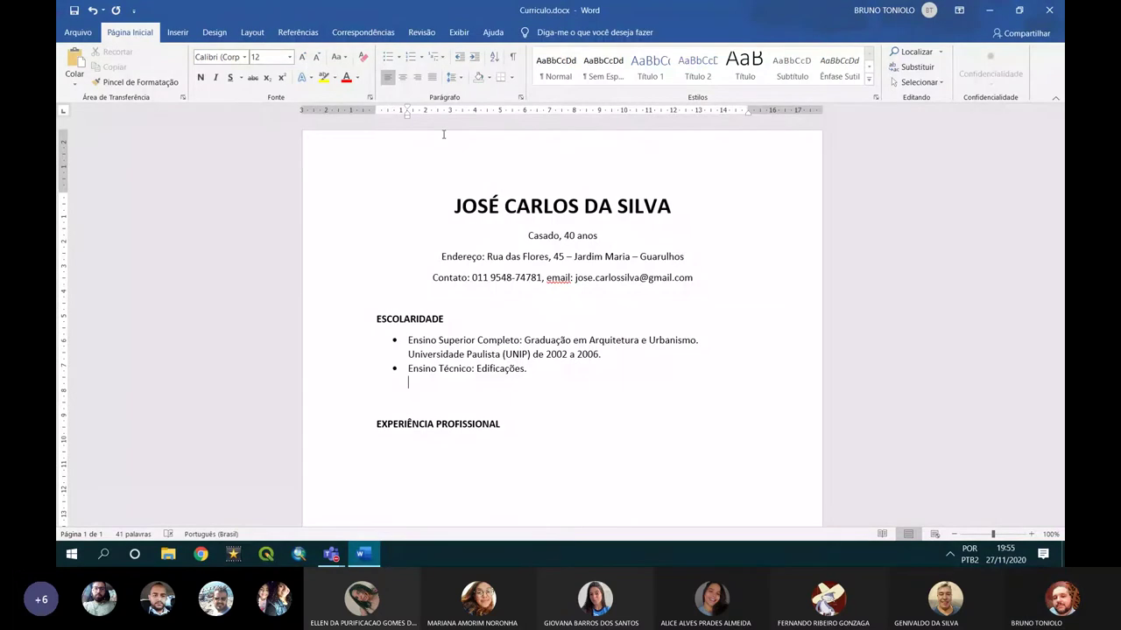
pyautogui.write('ET')
pyautogui.write('EC ')
pyautogui.write('Carl')
pyautogui.write('os de Campos de ')
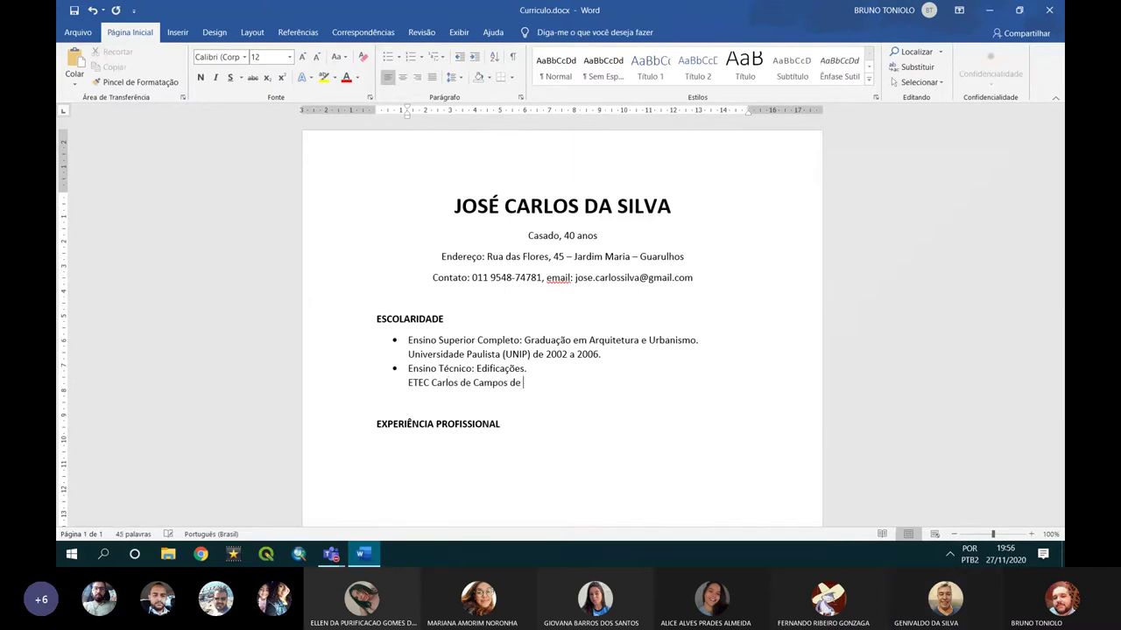
pyautogui.write('2001')
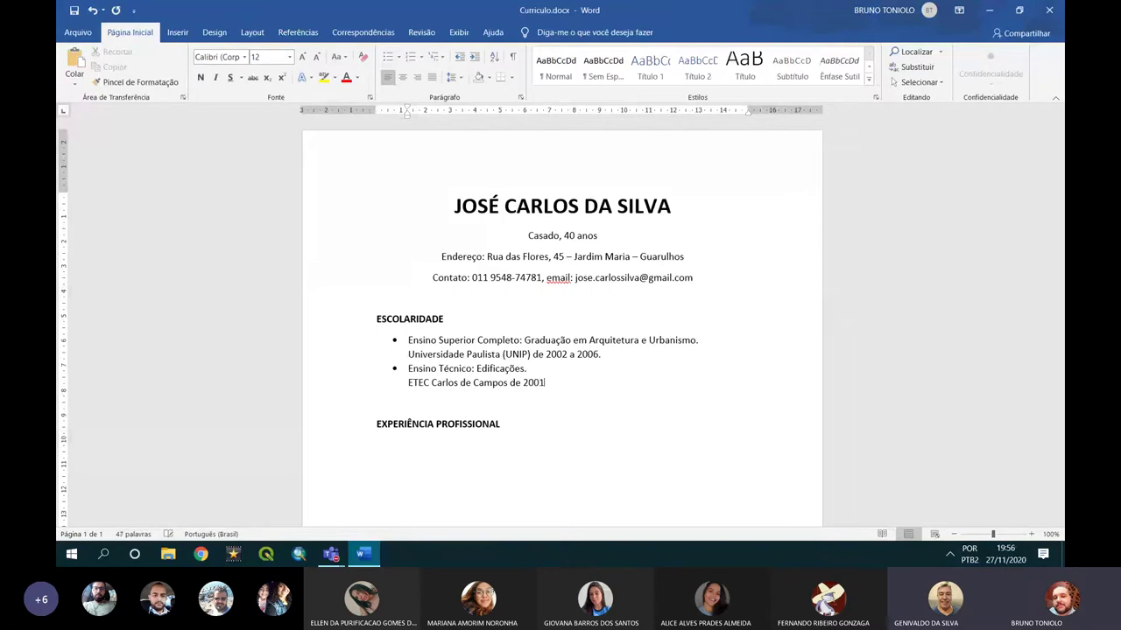
pyautogui.write(' a 2002.')
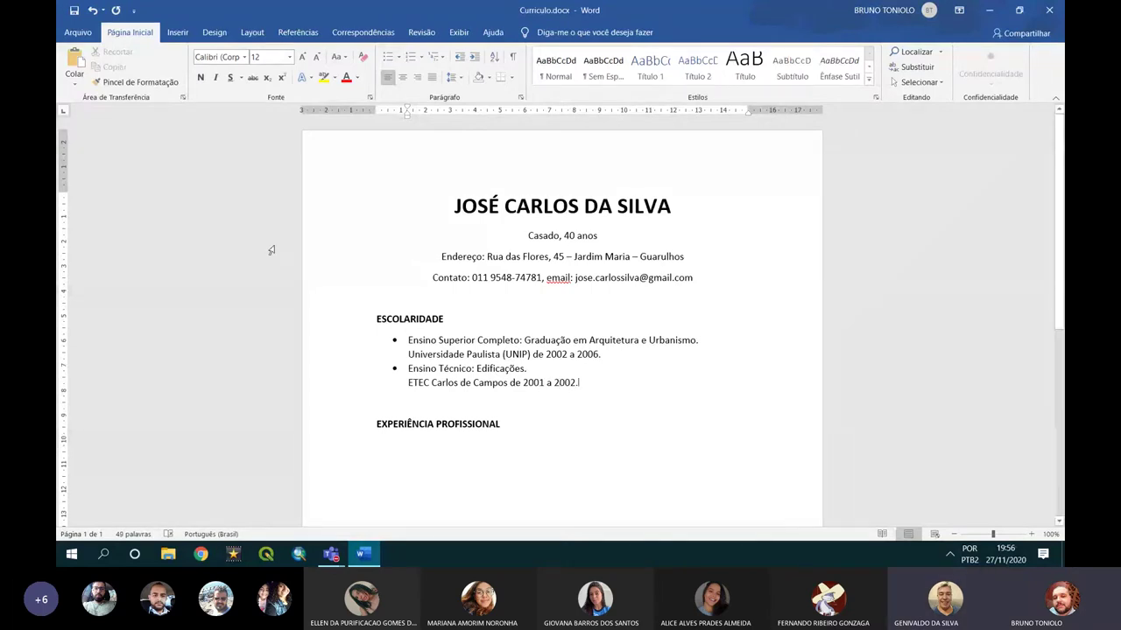
pyautogui.moveTo(340, 561)
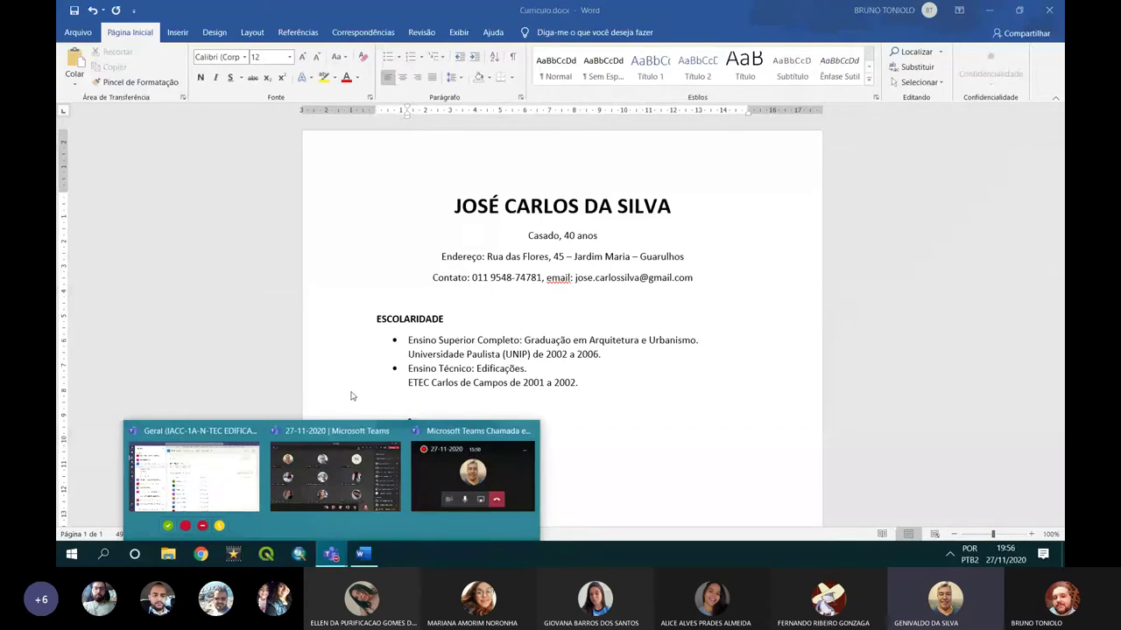
# Step: In the Teams meeting, search the participant list for a name and view their contact card
pyautogui.click(335, 478)
pyautogui.scroll(5, 878, 338)
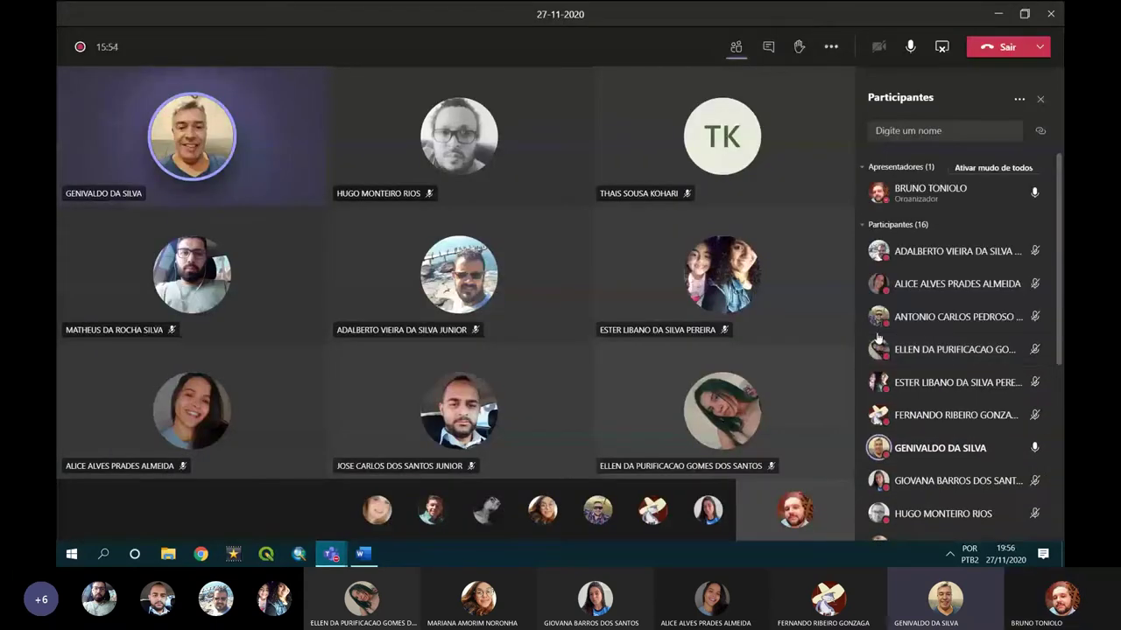
pyautogui.scroll(-5, 878, 338)
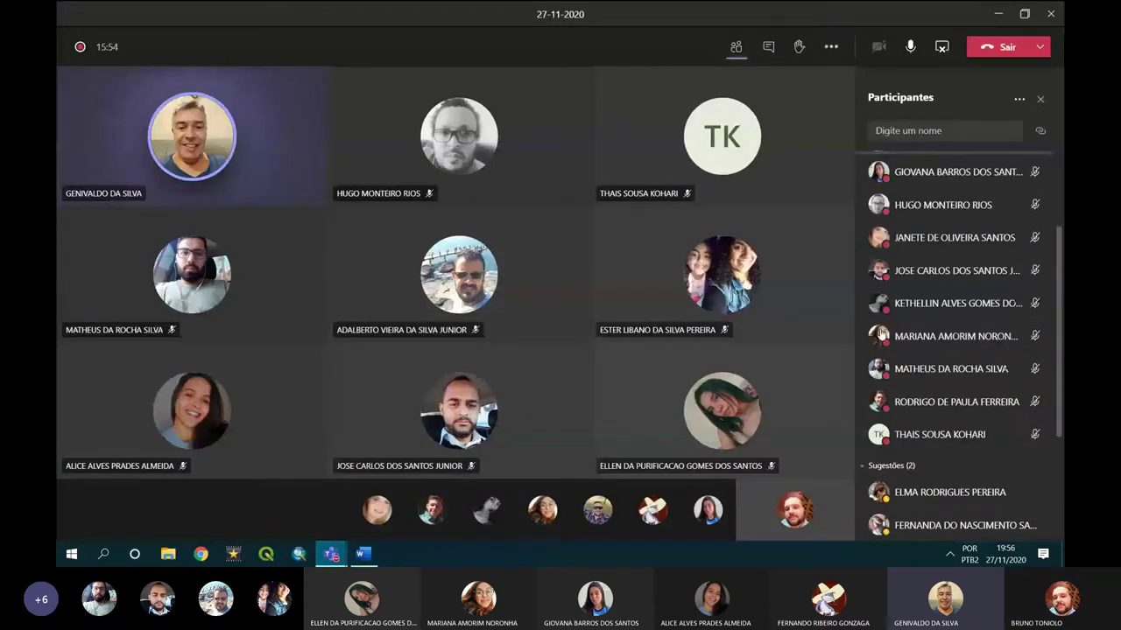
pyautogui.click(901, 129)
pyautogui.write('jan')
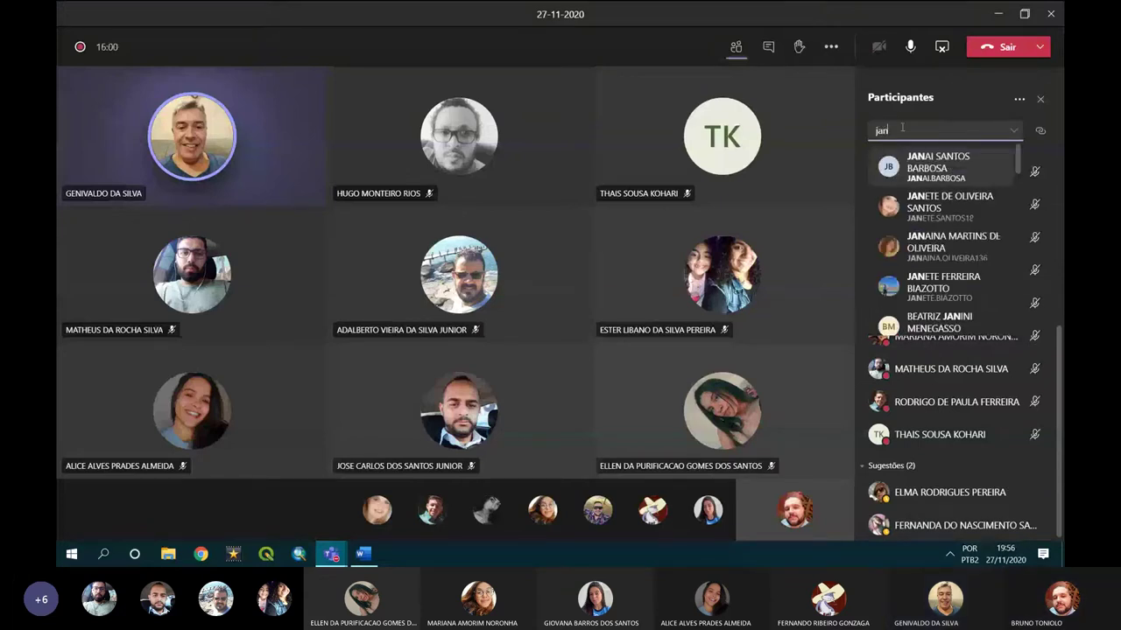
pyautogui.write('et')
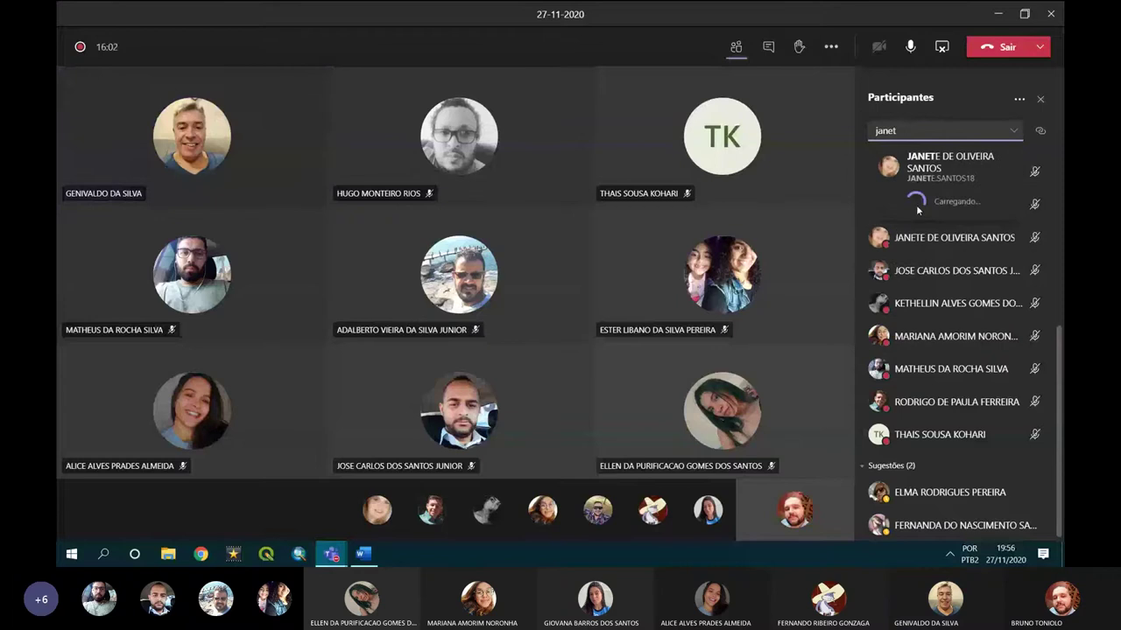
pyautogui.click(925, 173)
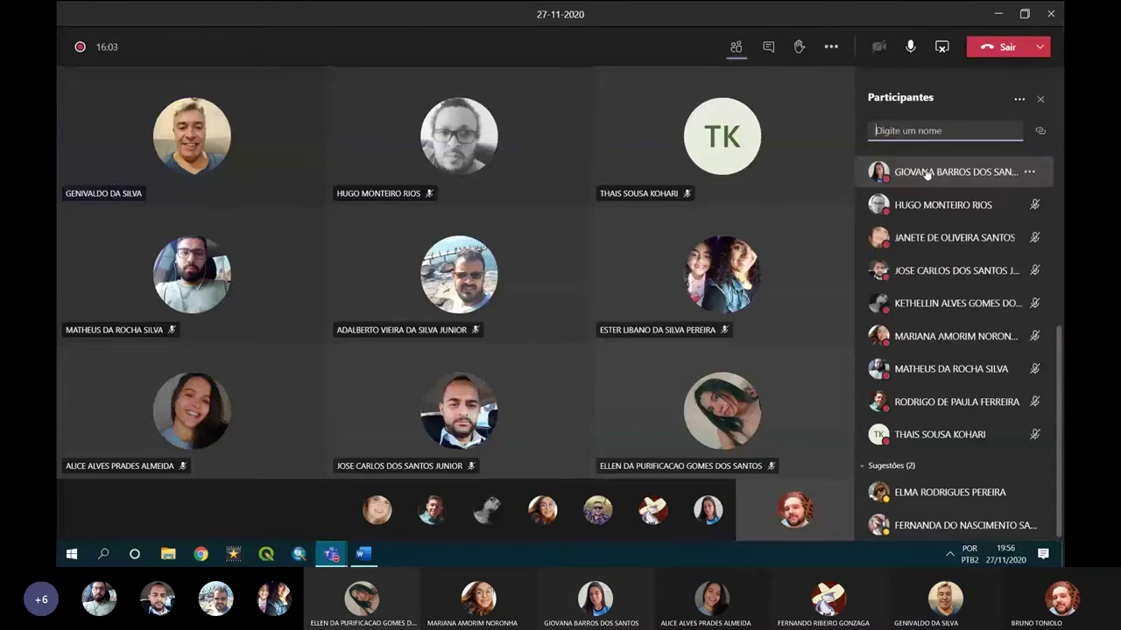
pyautogui.scroll(5, 931, 350)
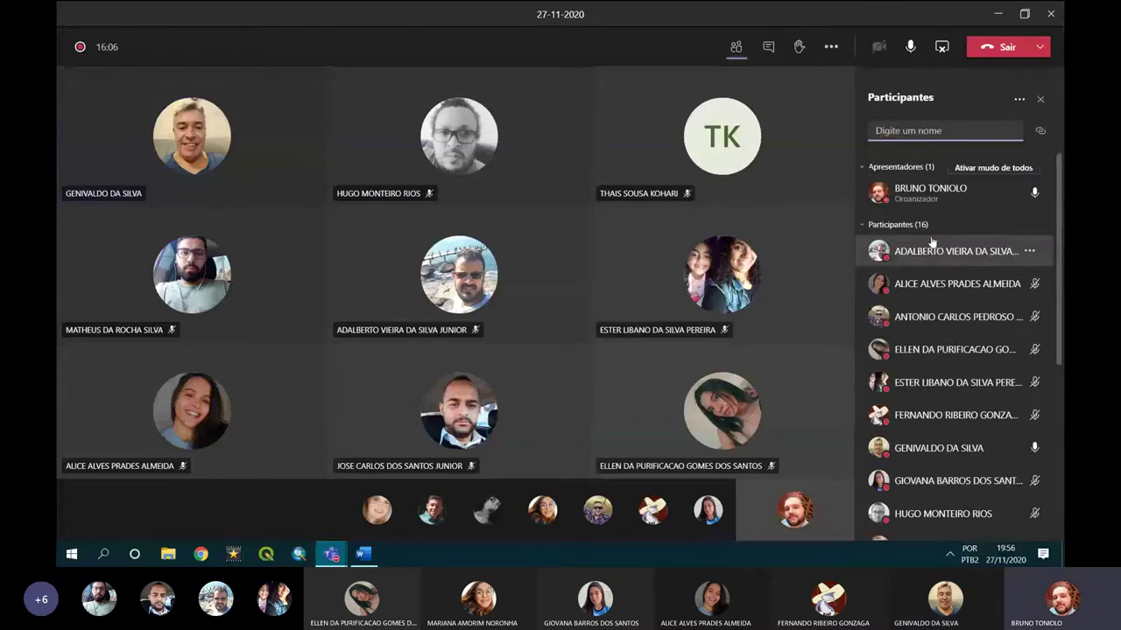
pyautogui.write('jane')
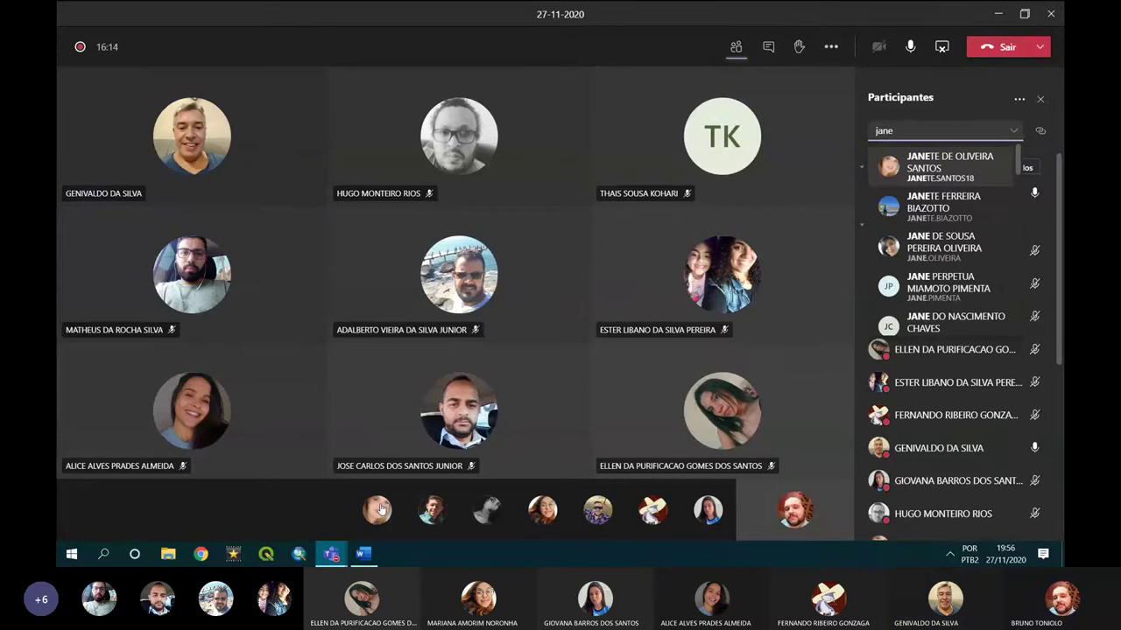
pyautogui.press('Return')
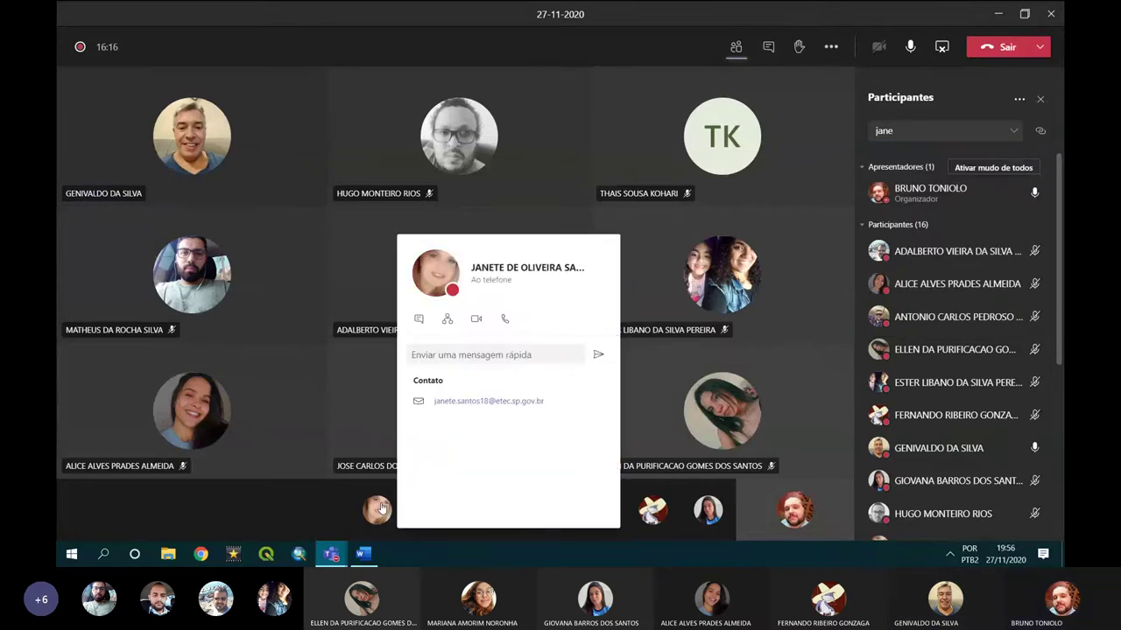
pyautogui.press('Escape')
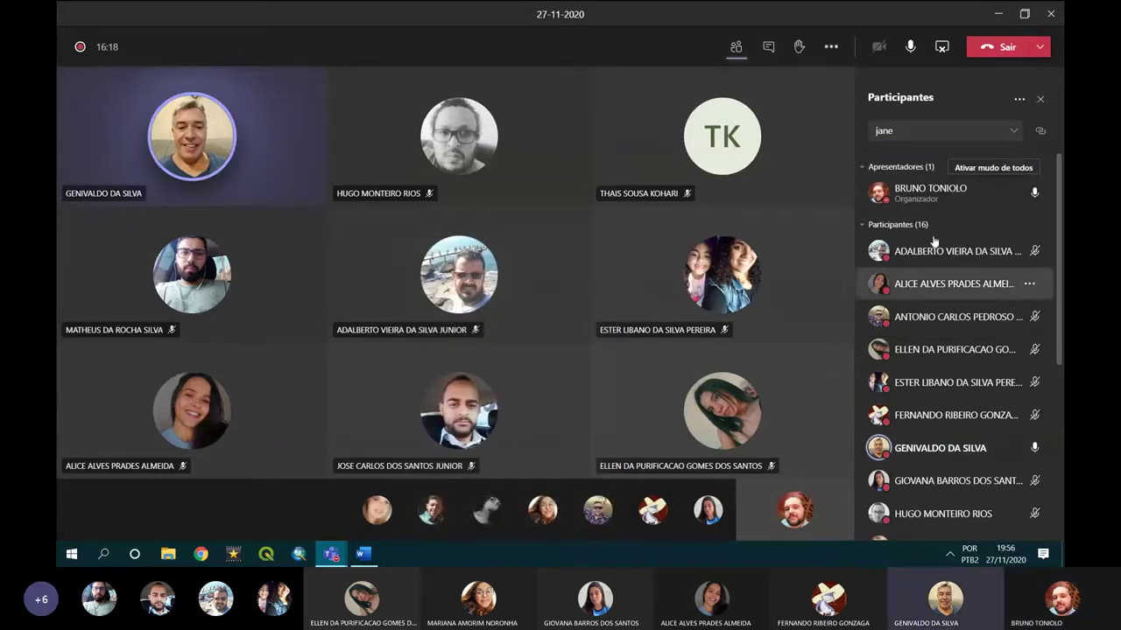
# Step: Hide and reshow the participants panel, scroll through it, then minimize the meeting window
pyautogui.click(733, 49)
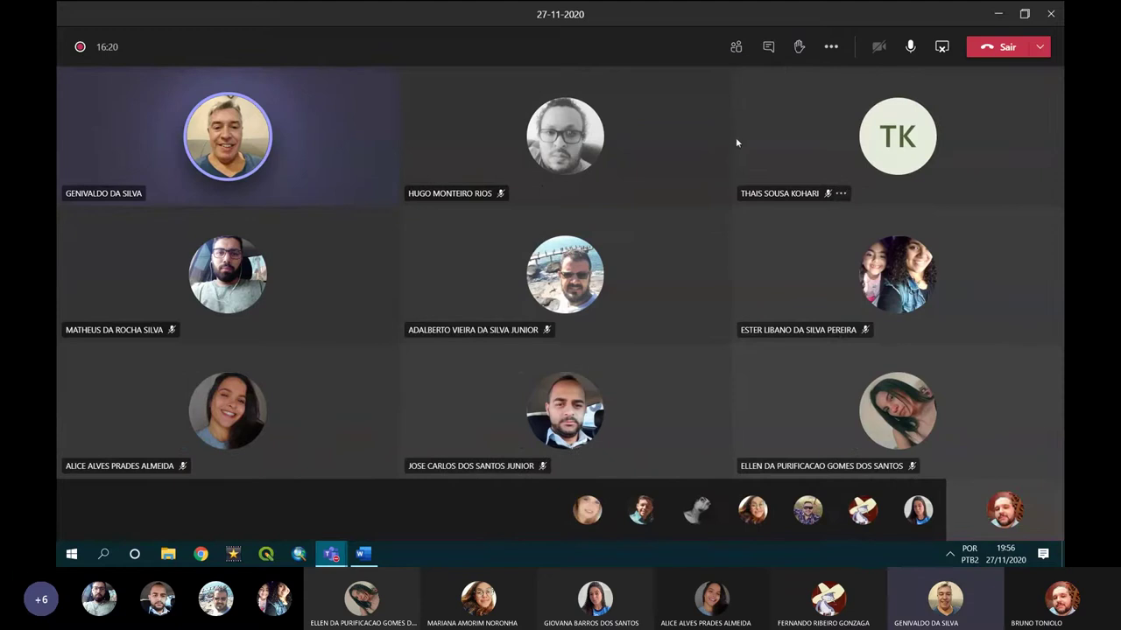
pyautogui.click(737, 48)
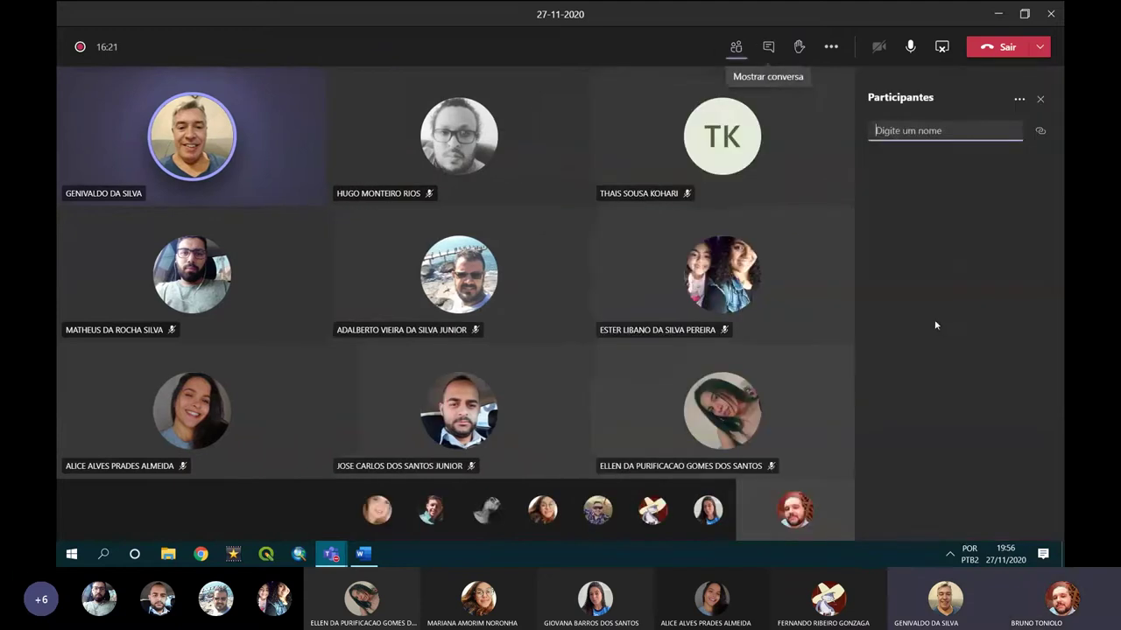
pyautogui.scroll(-3, 935, 325)
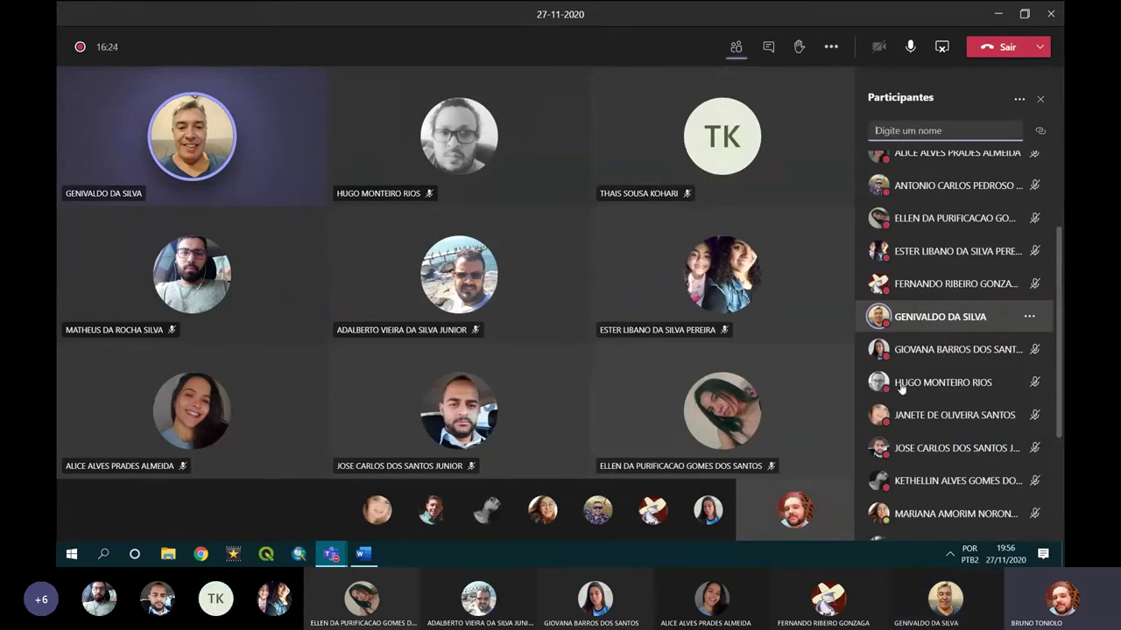
pyautogui.scroll(-4, 913, 388)
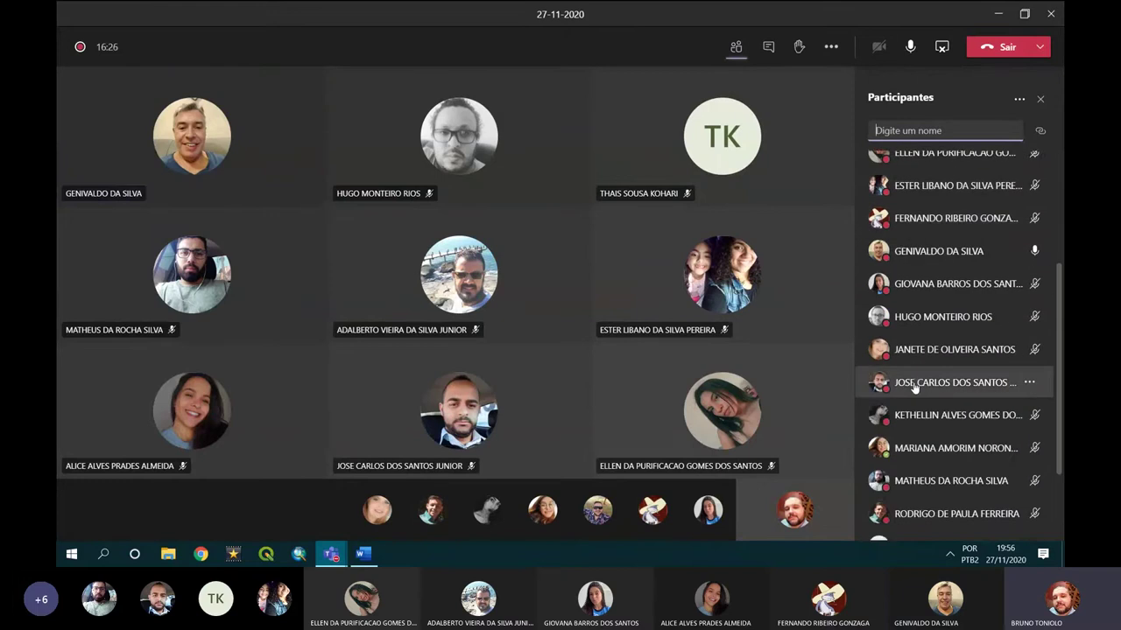
pyautogui.scroll(-2, 913, 388)
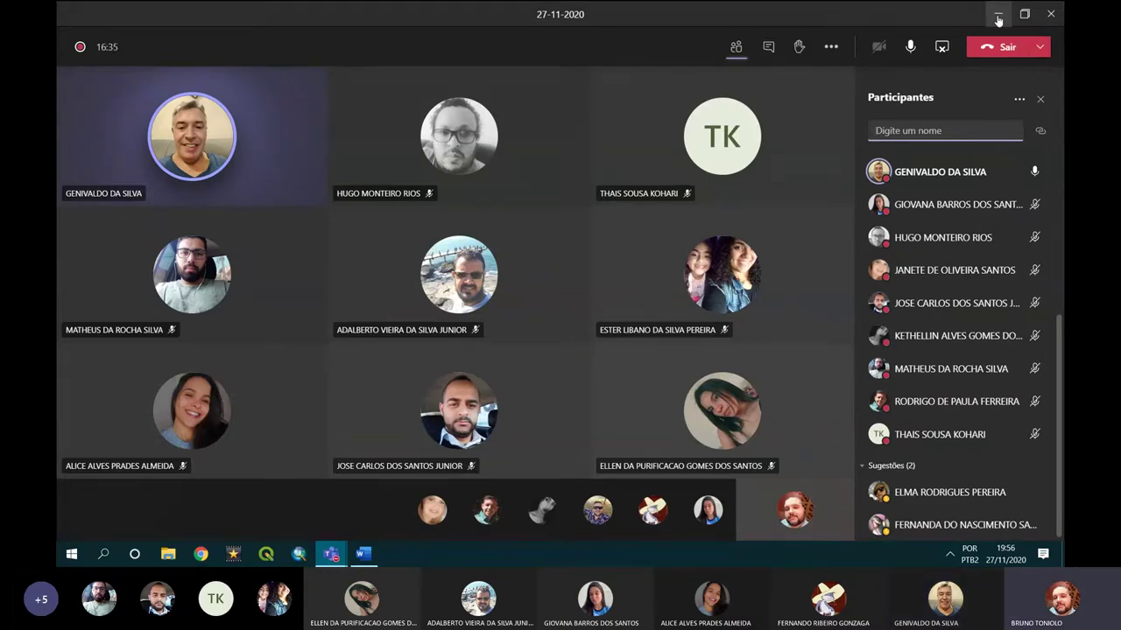
pyautogui.click(998, 18)
# Step: Add an empty bulleted line directly under the EXPERIÊNCIA PROFISSIONAL heading
pyautogui.click(538, 426)
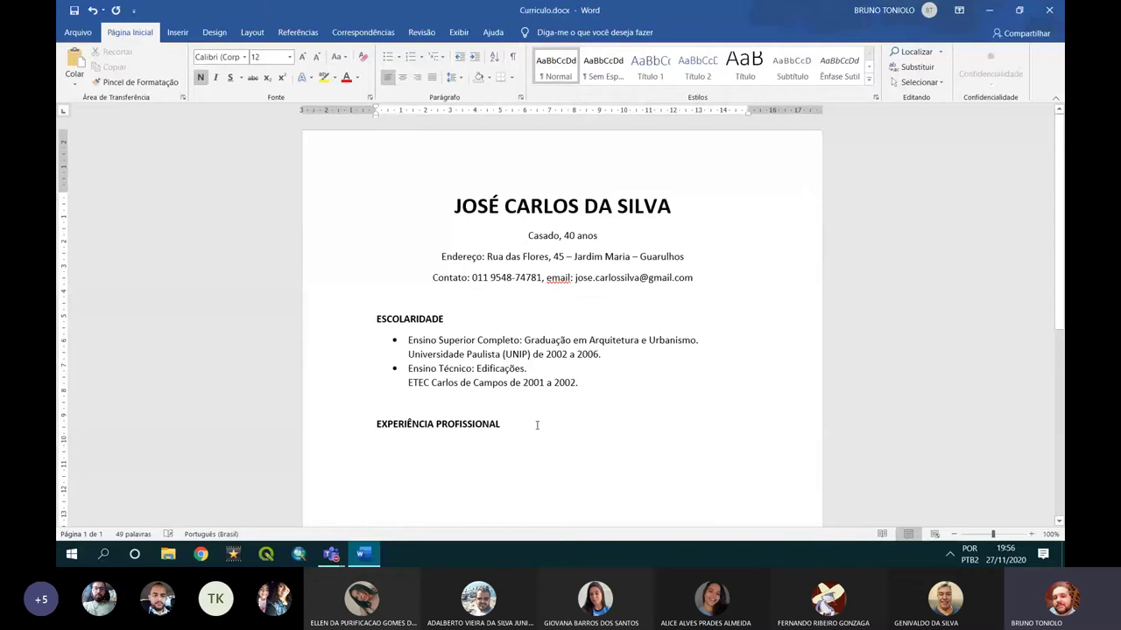
pyautogui.press('Return')
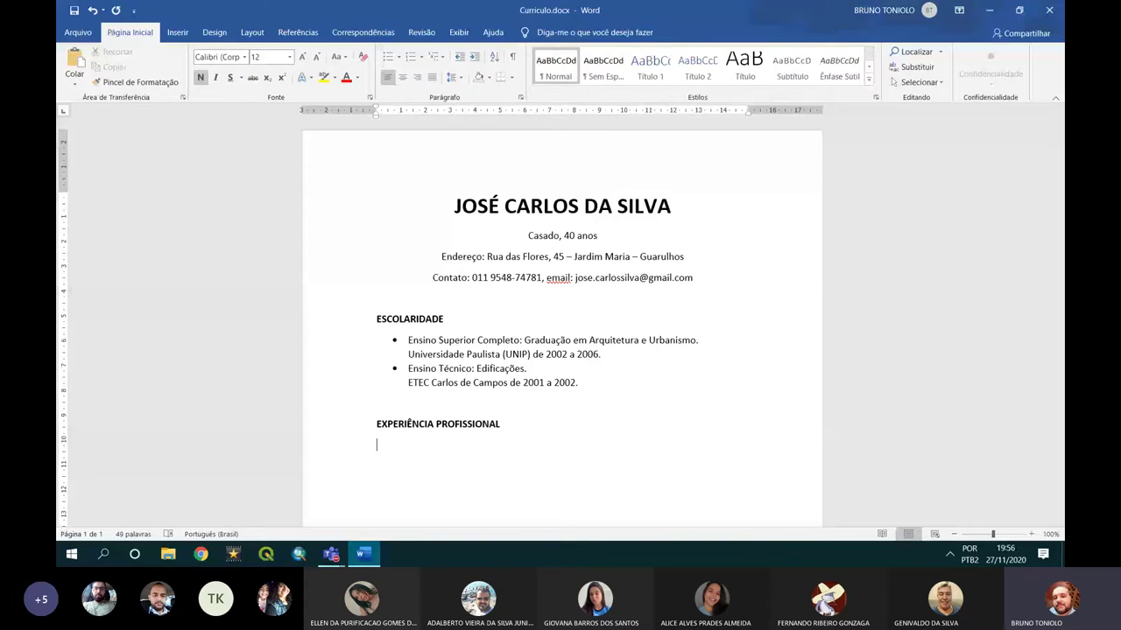
pyautogui.click(388, 56)
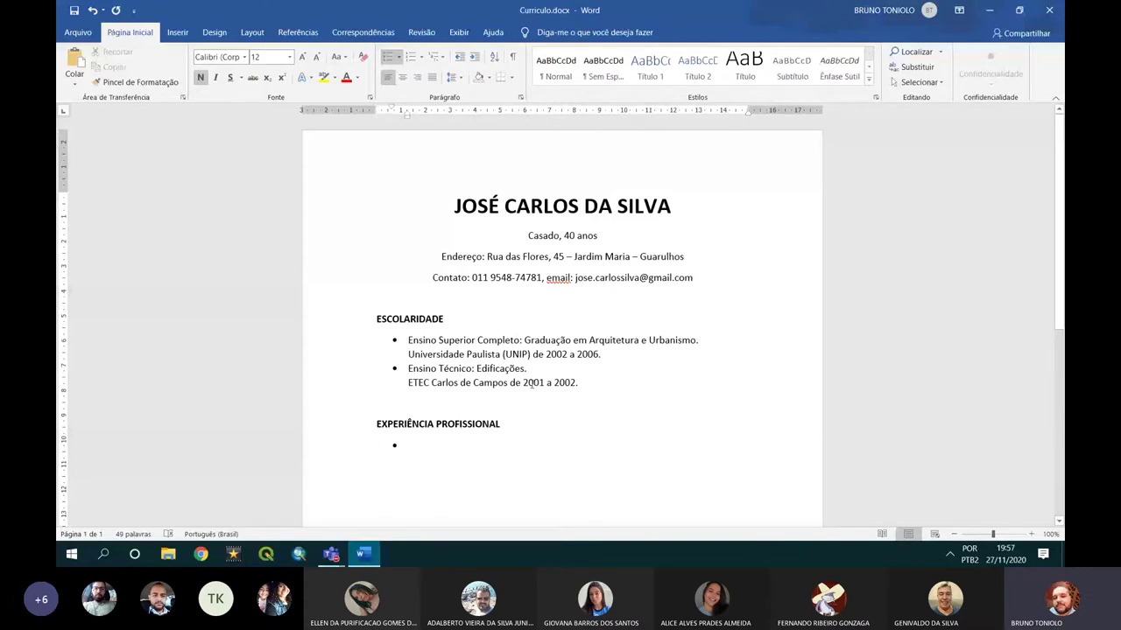
pyautogui.scroll(-1, 446, 242)
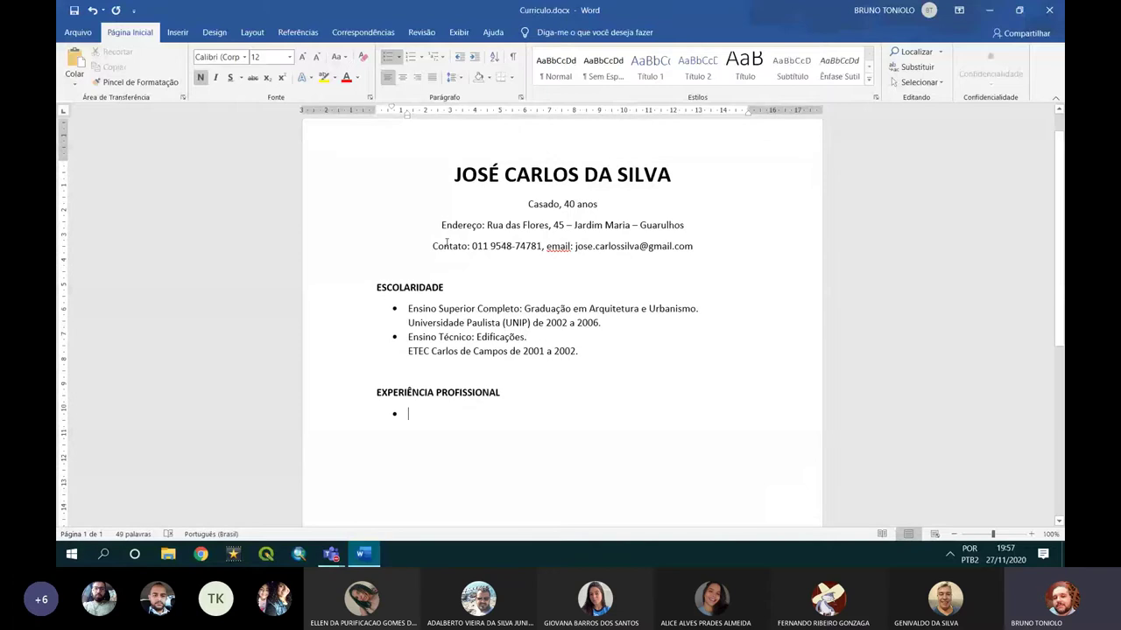
pyautogui.click(378, 283)
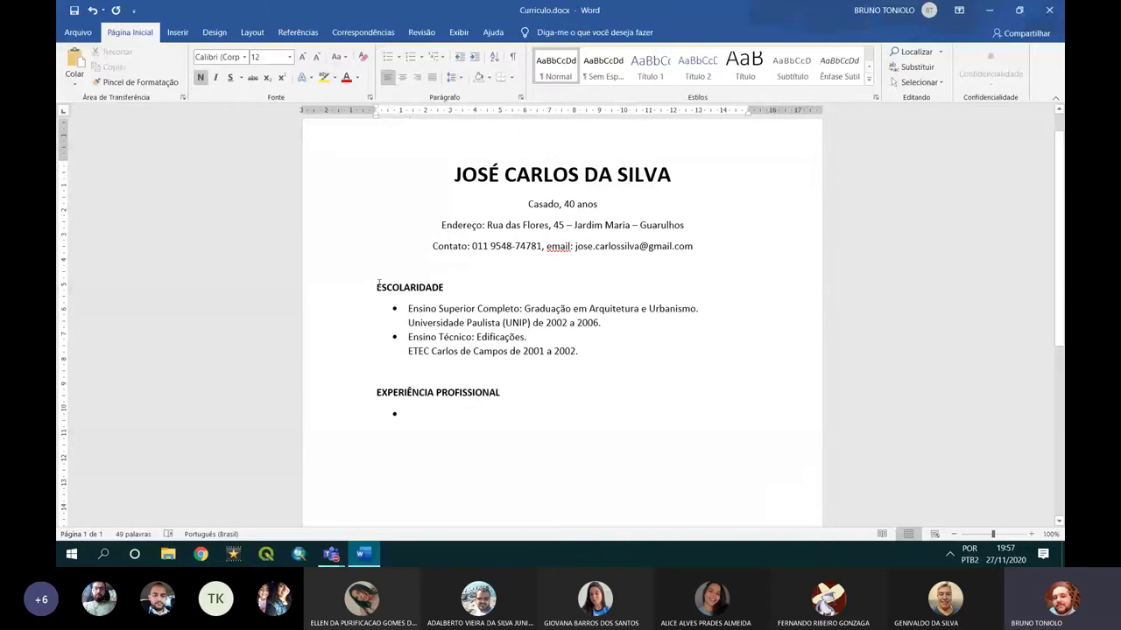
# Step: Insert the heading OBJETIVO on a new line above ESCOLARIDADE
pyautogui.press('Return')
pyautogui.press('Up')
pyautogui.write('O')
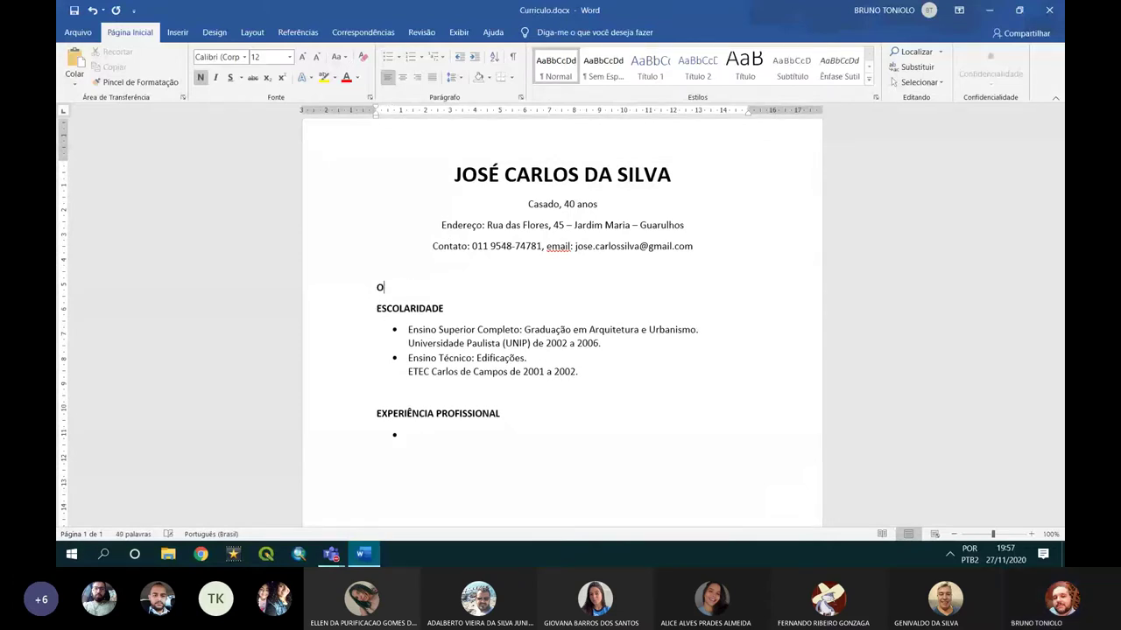
pyautogui.write('BJETIV')
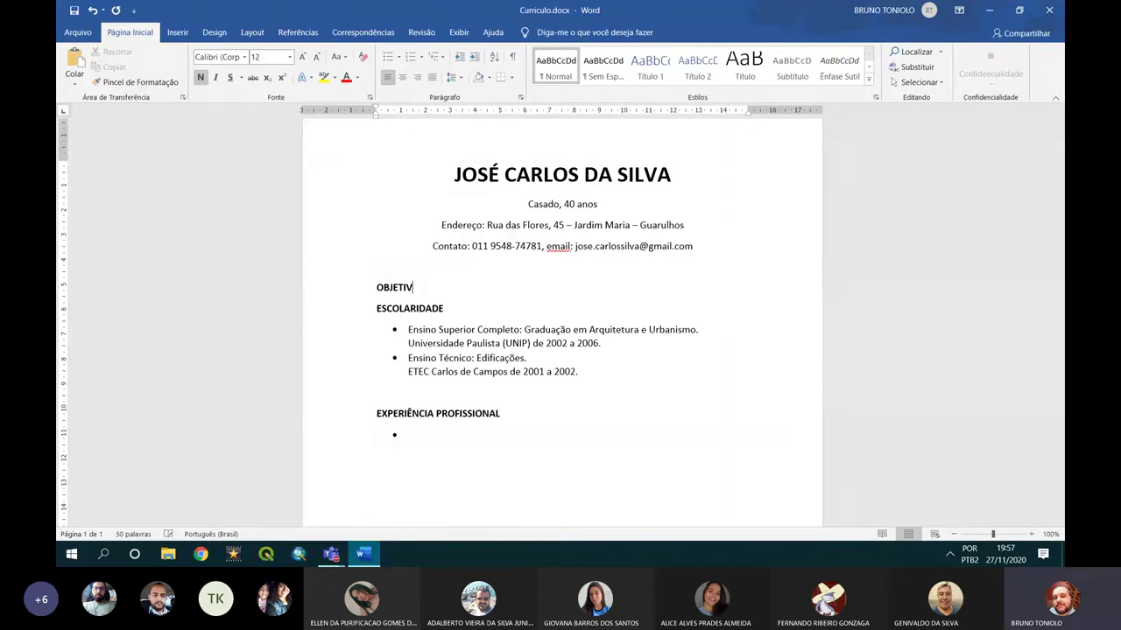
pyautogui.write('O')
pyautogui.press('Return')
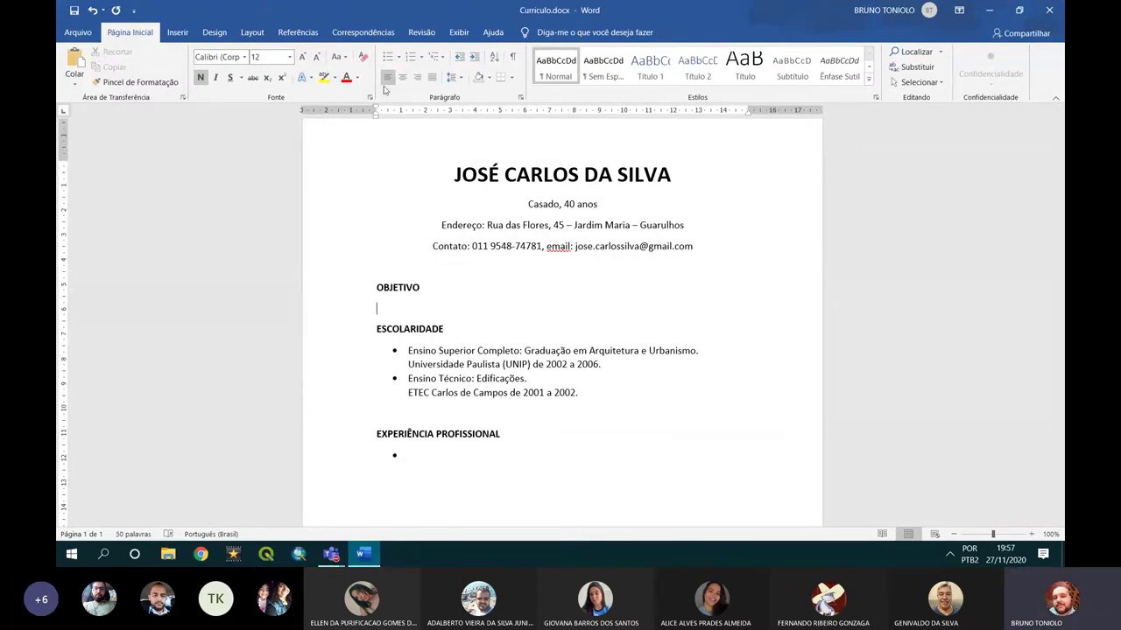
# Step: Add the non-bold bullet 'Atuar como arquiteto e/ou projetista.' under OBJETIVO
pyautogui.click(388, 56)
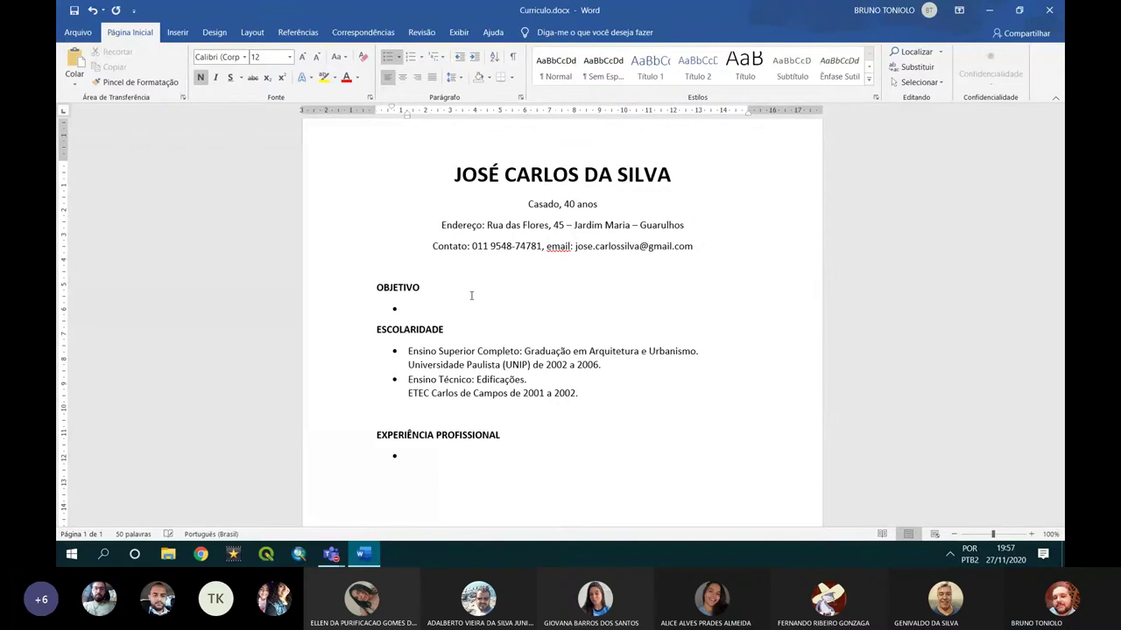
pyautogui.hotkey('ctrl', 'n')
pyautogui.write('Atua')
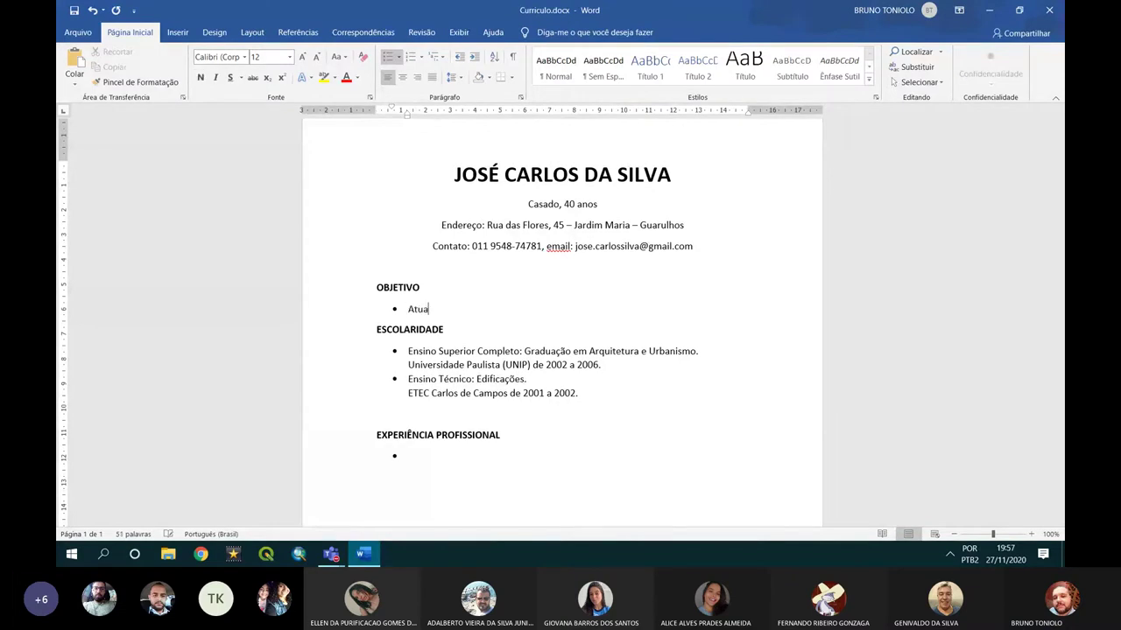
pyautogui.write('r como arq')
pyautogui.write('uiteto')
pyautogui.write(' e/')
pyautogui.write('ou proj')
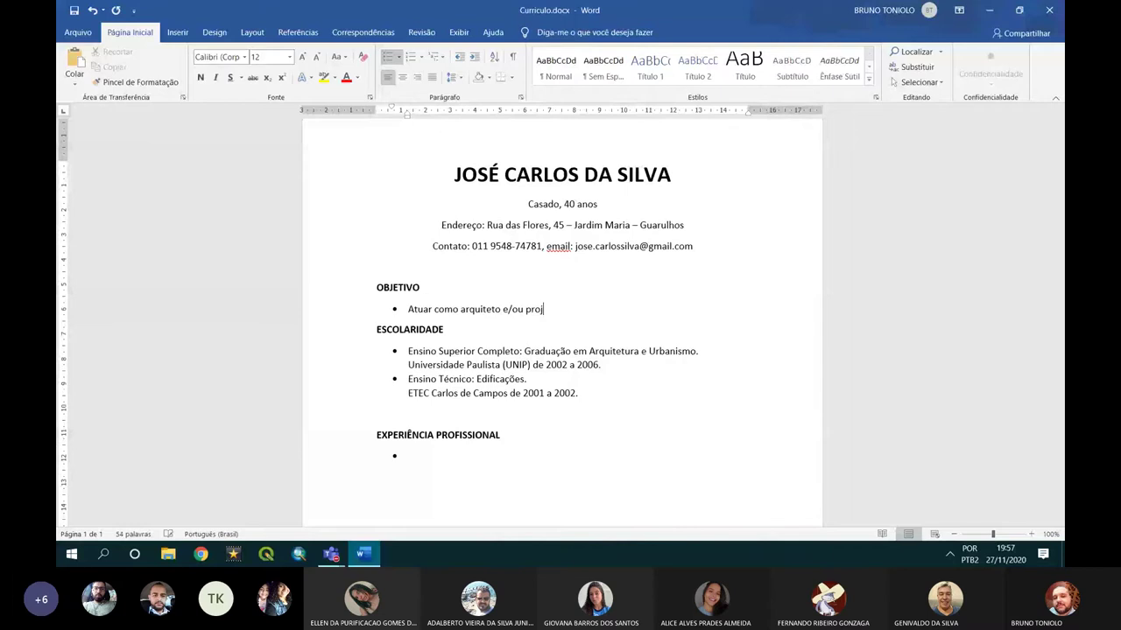
pyautogui.write('etista.')
pyautogui.press('Return')
pyautogui.press('Return')
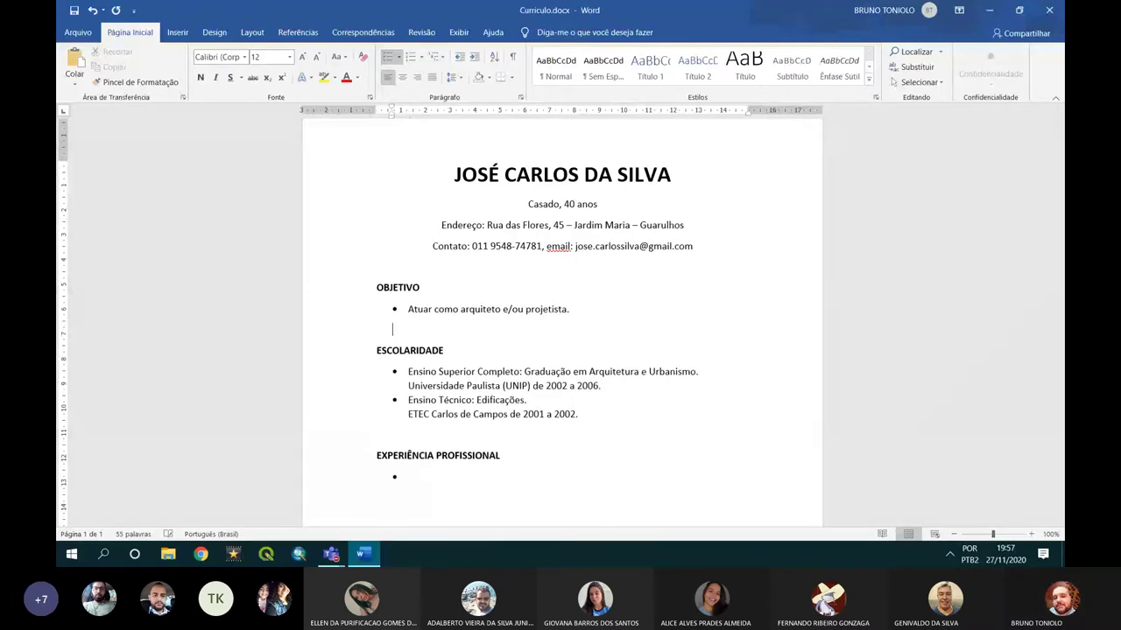
pyautogui.click(423, 434)
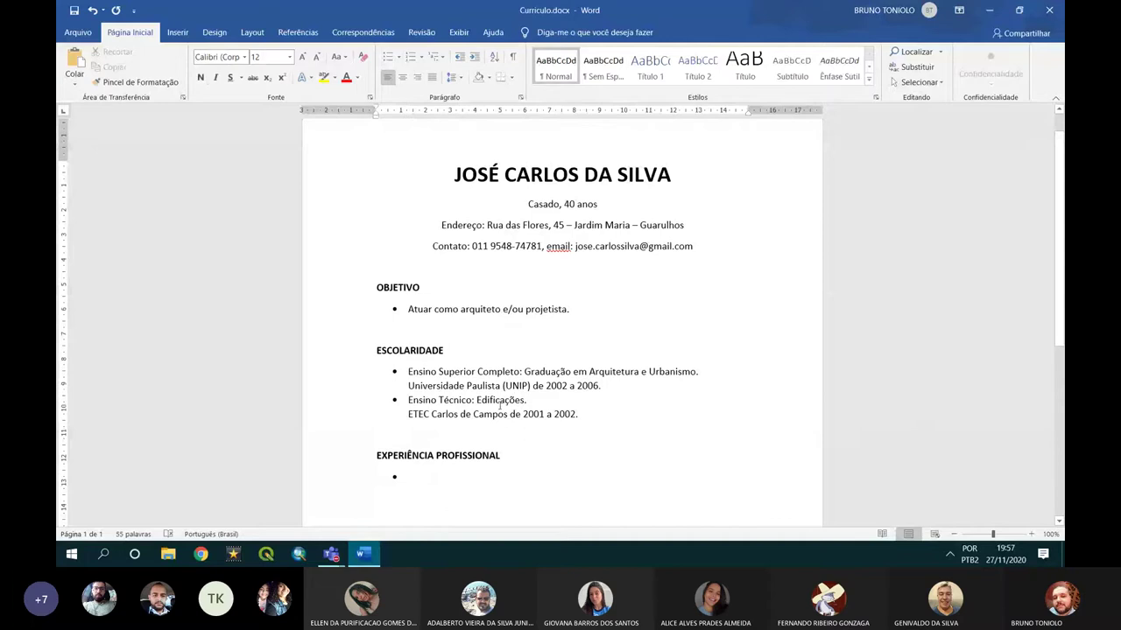
# Step: Put the cursor in the empty bullet under EXPERIÊNCIA PROFISSIONAL
pyautogui.scroll(-1, 547, 178)
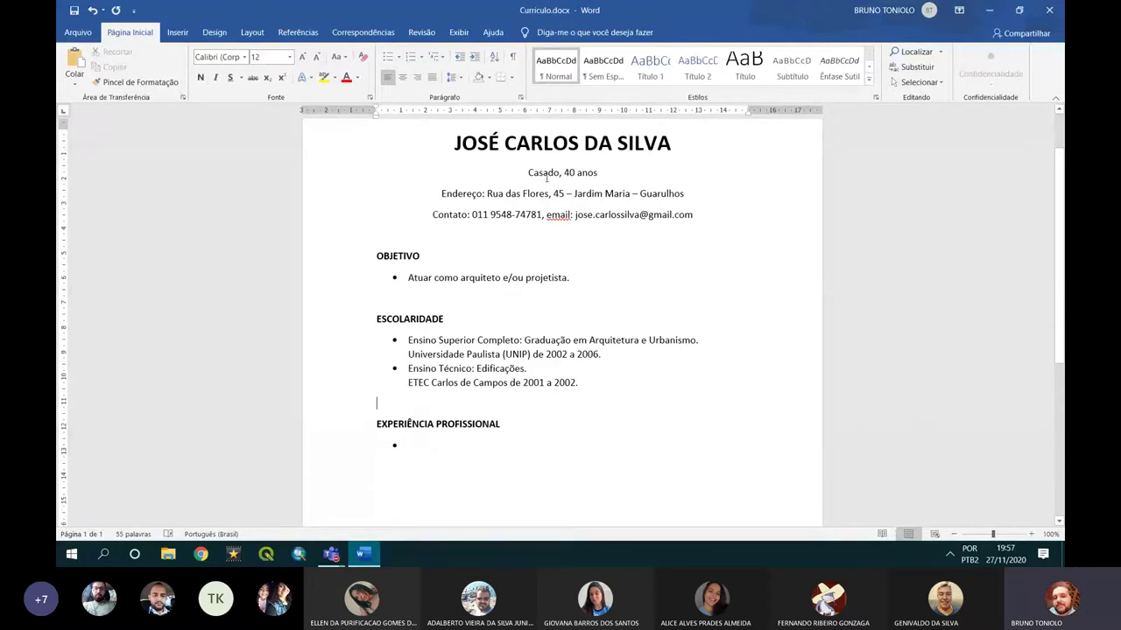
pyautogui.click(423, 443)
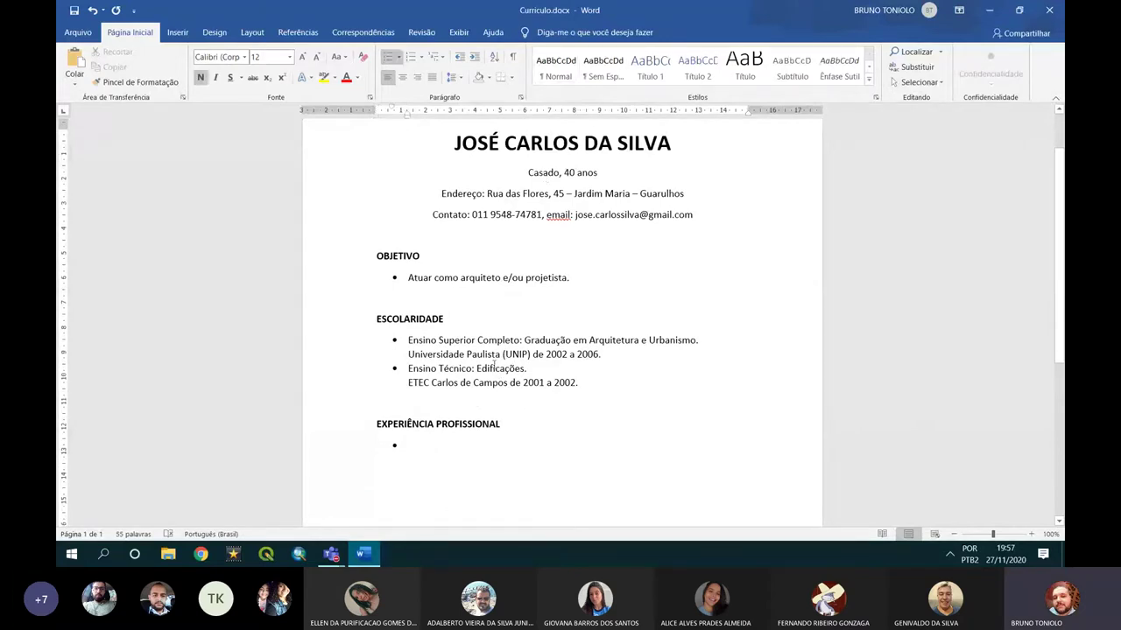
pyautogui.scroll(-2, 457, 393)
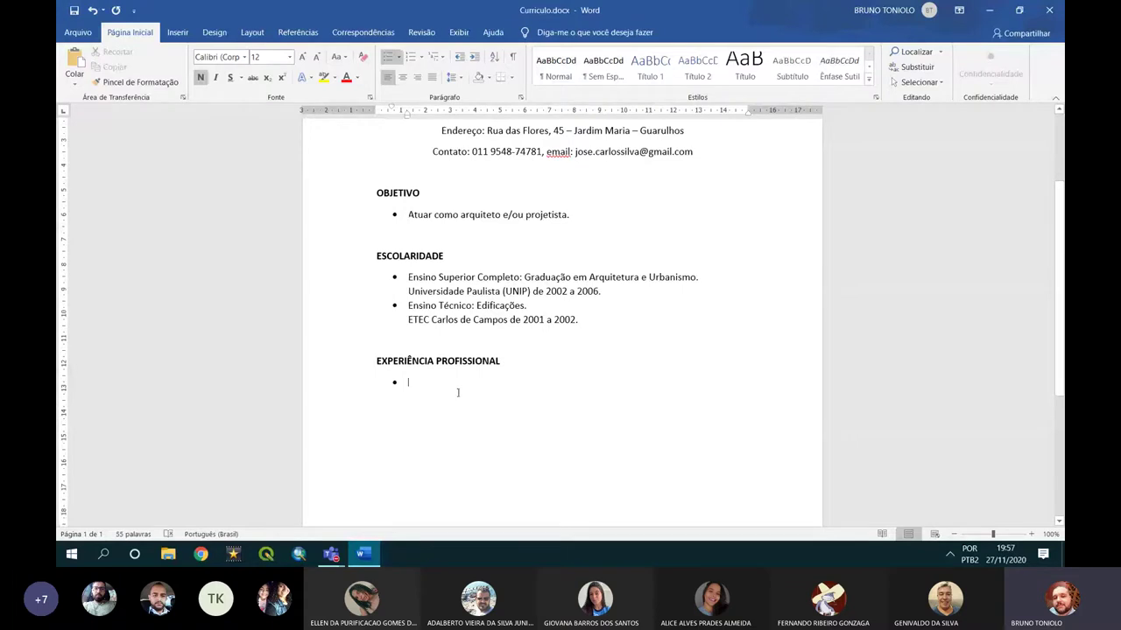
pyautogui.scroll(1, 456, 392)
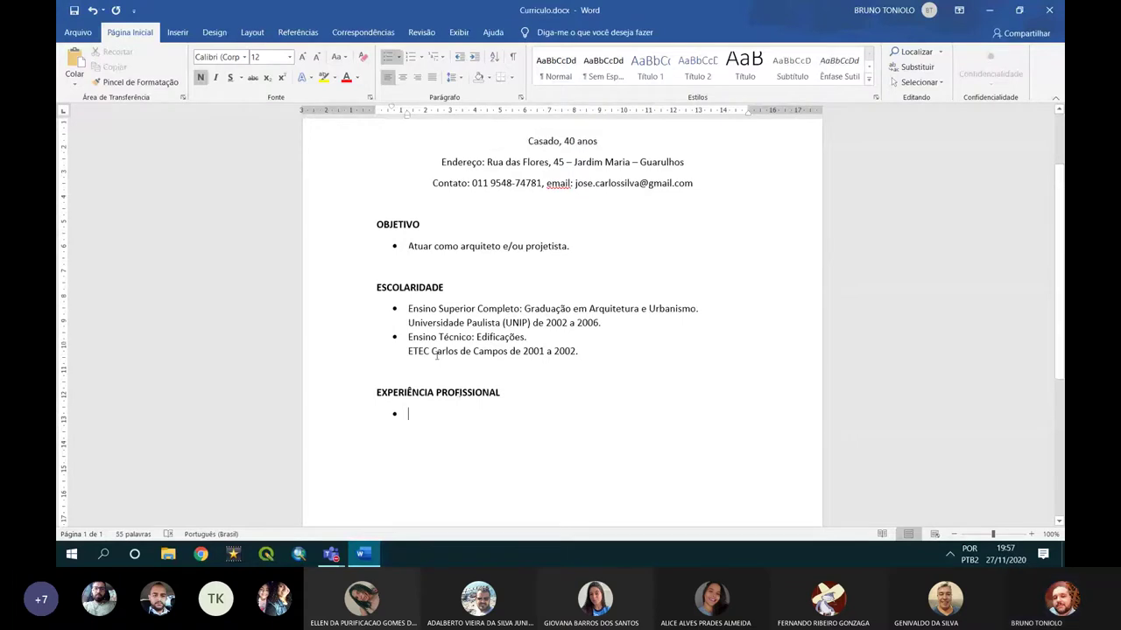
pyautogui.scroll(2, 613, 306)
pyautogui.scroll(-2, 741, 220)
pyautogui.scroll(1, 741, 220)
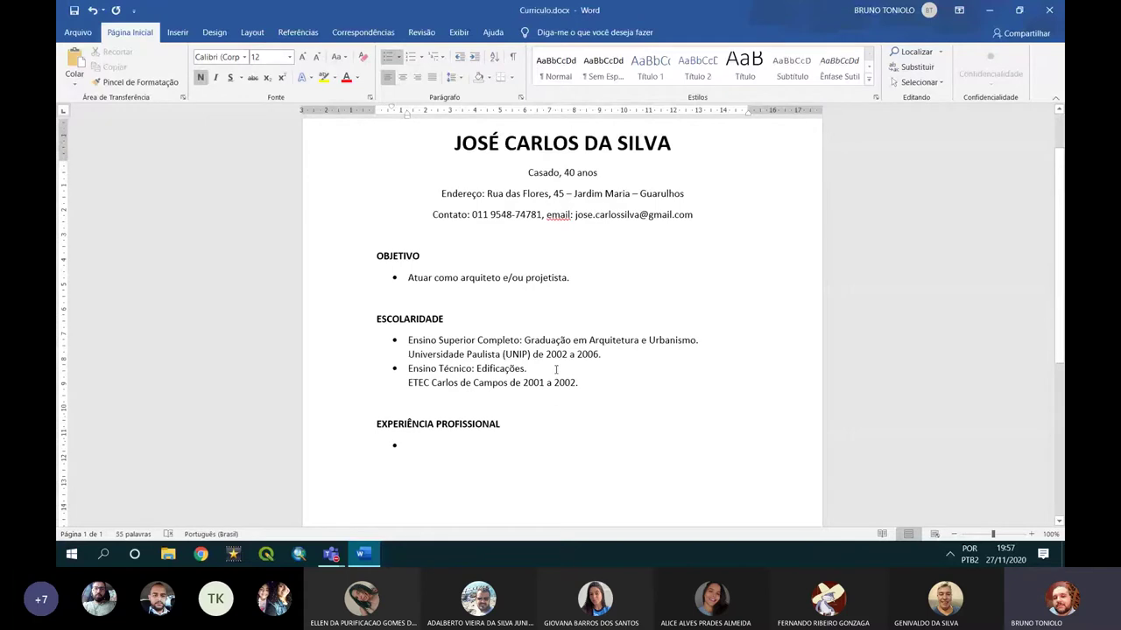
# Step: Type the first job bullet: Banco Bradesco, de jan/2010 a atualmente, Cargo: Arquiteto
pyautogui.write('b')
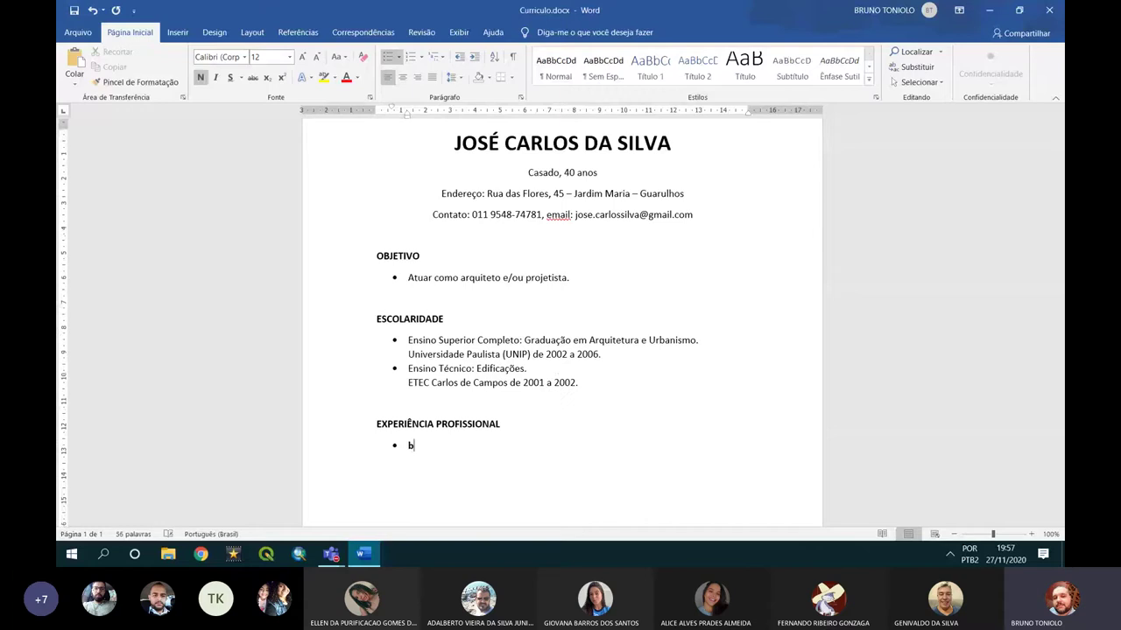
pyautogui.press('BackSpace')
pyautogui.hotkey('ctrl', 'b')
pyautogui.write('b')
pyautogui.write('anco ')
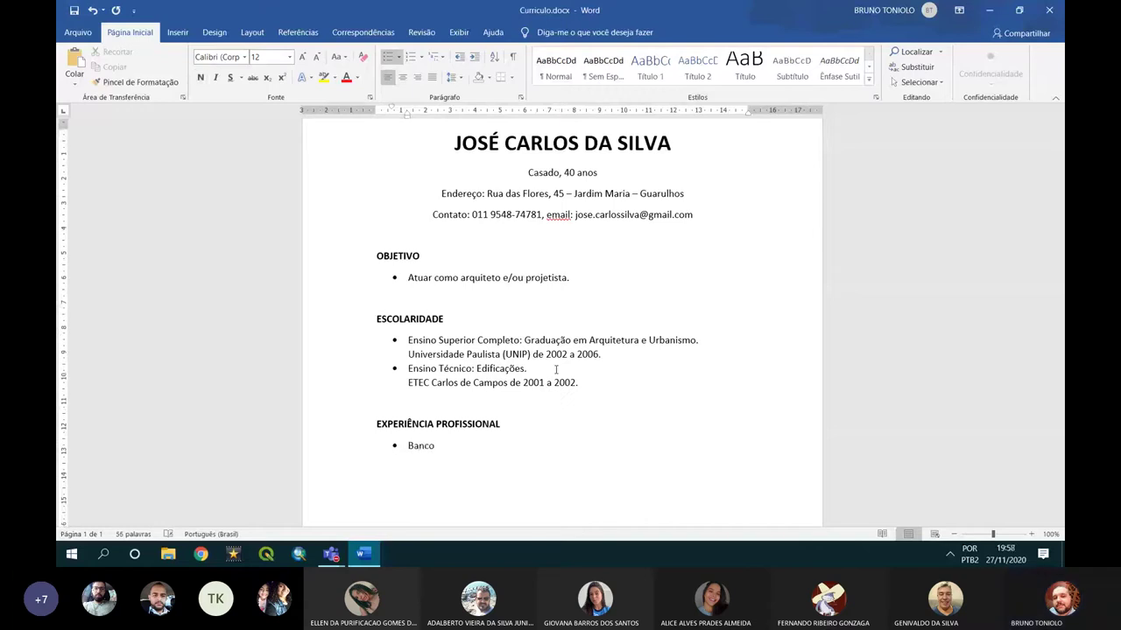
pyautogui.write('Bradesco')
pyautogui.write(':')
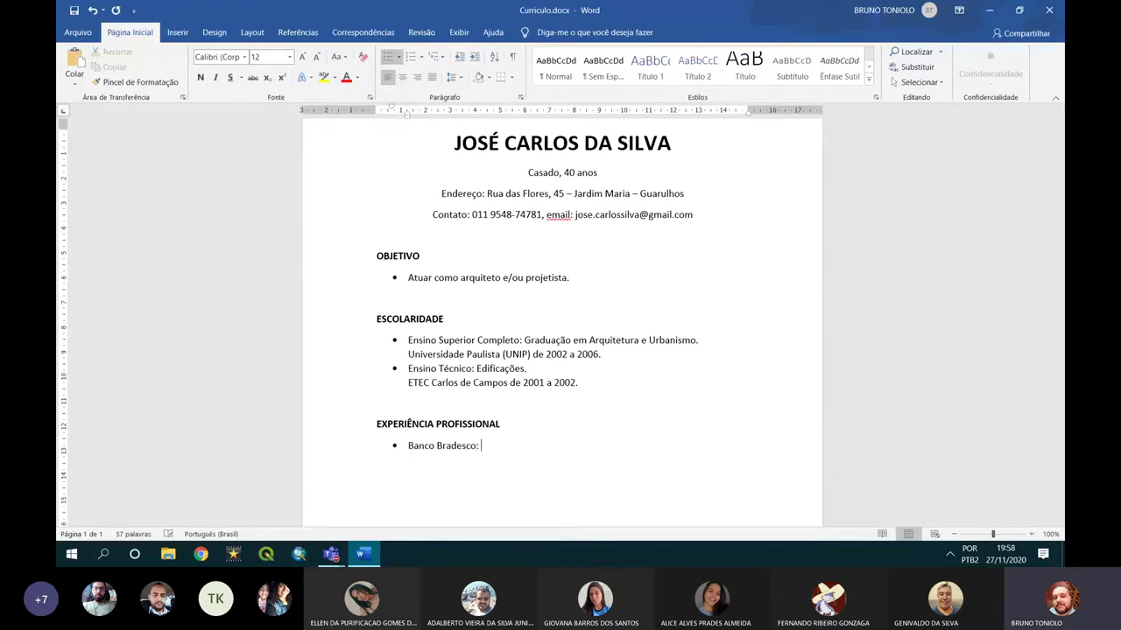
pyautogui.write('de ')
pyautogui.write('20')
pyautogui.write('10')
pyautogui.press('BackSpace')
pyautogui.press('BackSpace')
pyautogui.press('BackSpace')
pyautogui.write('ja')
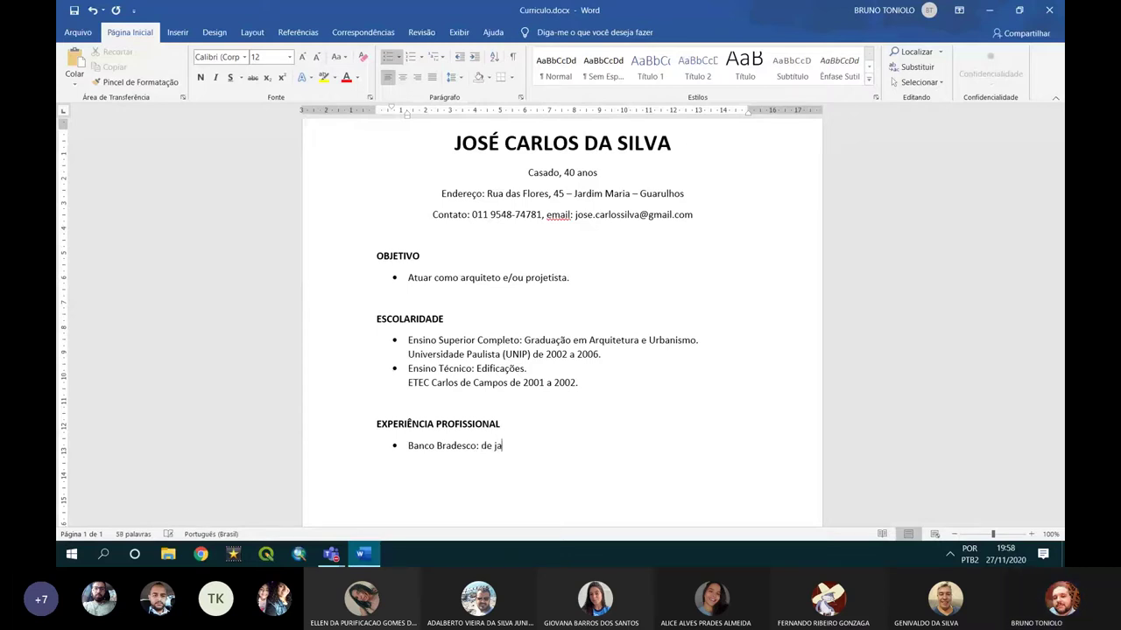
pyautogui.write('n/')
pyautogui.write('2010 a atu')
pyautogui.write('almente')
pyautogui.press('BackSpace')
pyautogui.press('BackSpace')
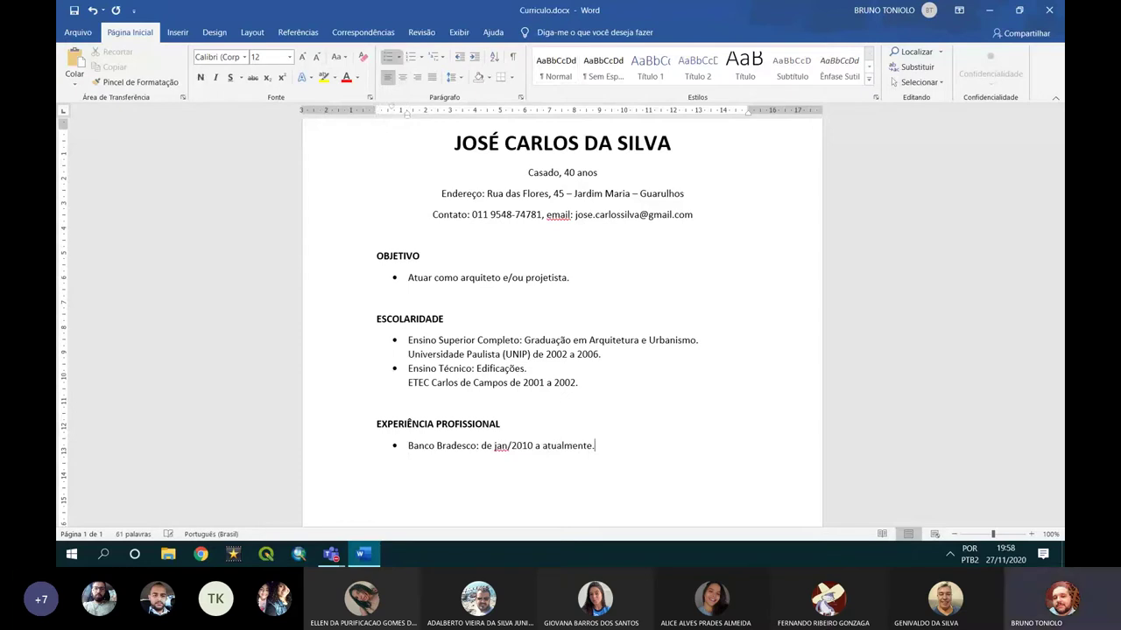
pyautogui.write('Cargo: ')
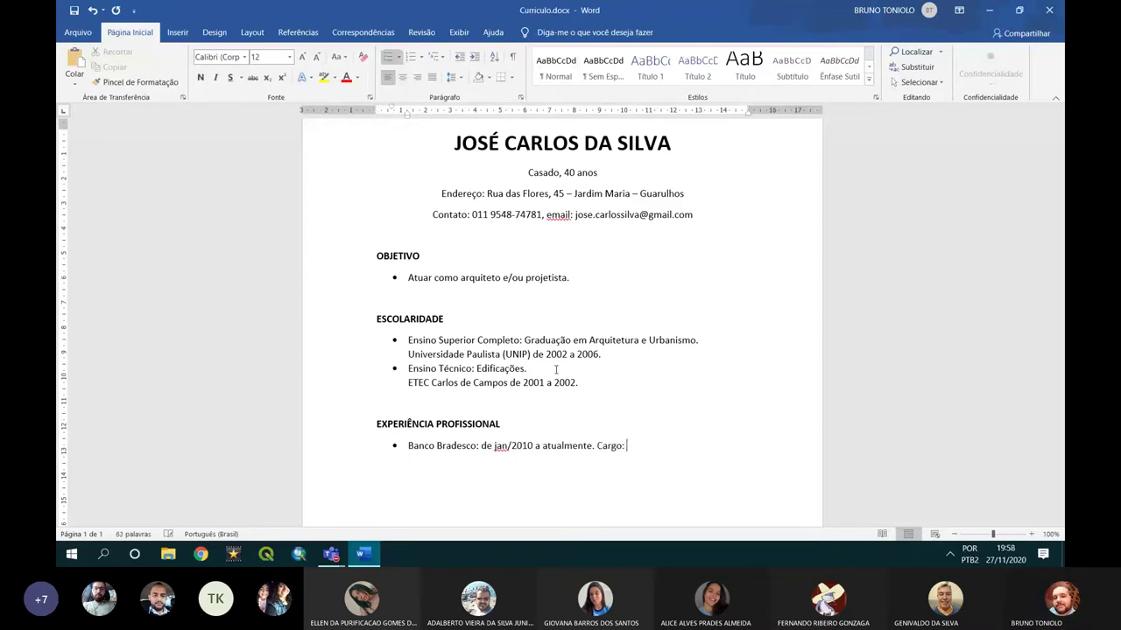
pyautogui.write('Arquiteto. ')
pyautogui.write('Fun')
pyautogui.press('BackSpace')
pyautogui.press('BackSpace')
# Step: Create an unbulleted line indented under the Bradesco bullet text
pyautogui.press('BackSpace')
pyautogui.press('Return')
pyautogui.press('BackSpace')
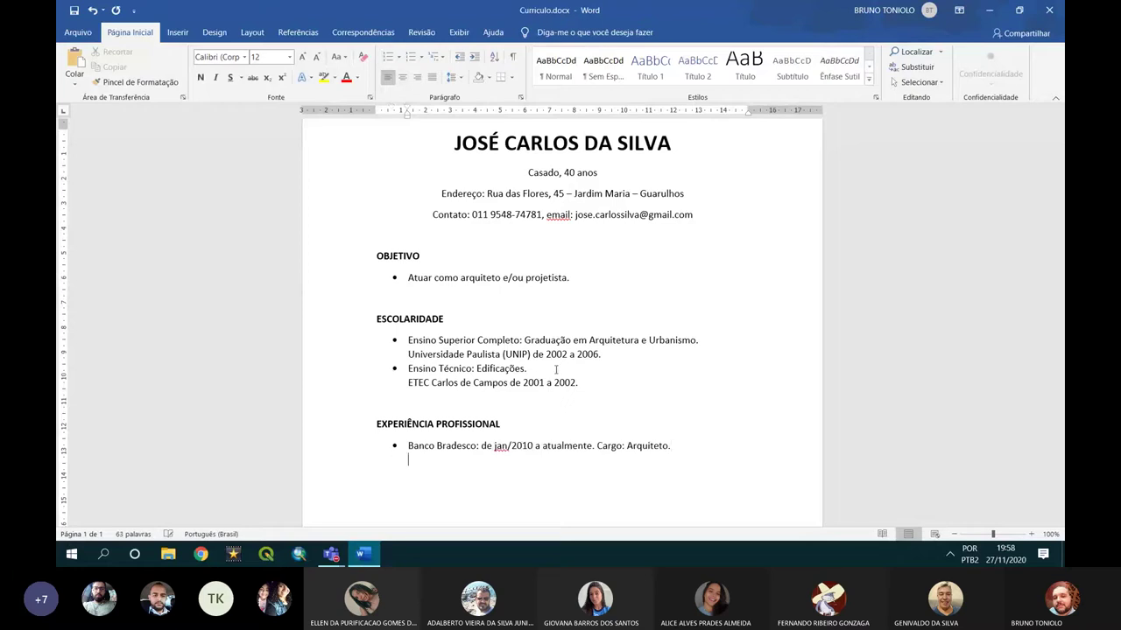
pyautogui.press('BackSpace')
pyautogui.hotkey('ctrl', 'n')
pyautogui.write('Fu')
pyautogui.press('BackSpace')
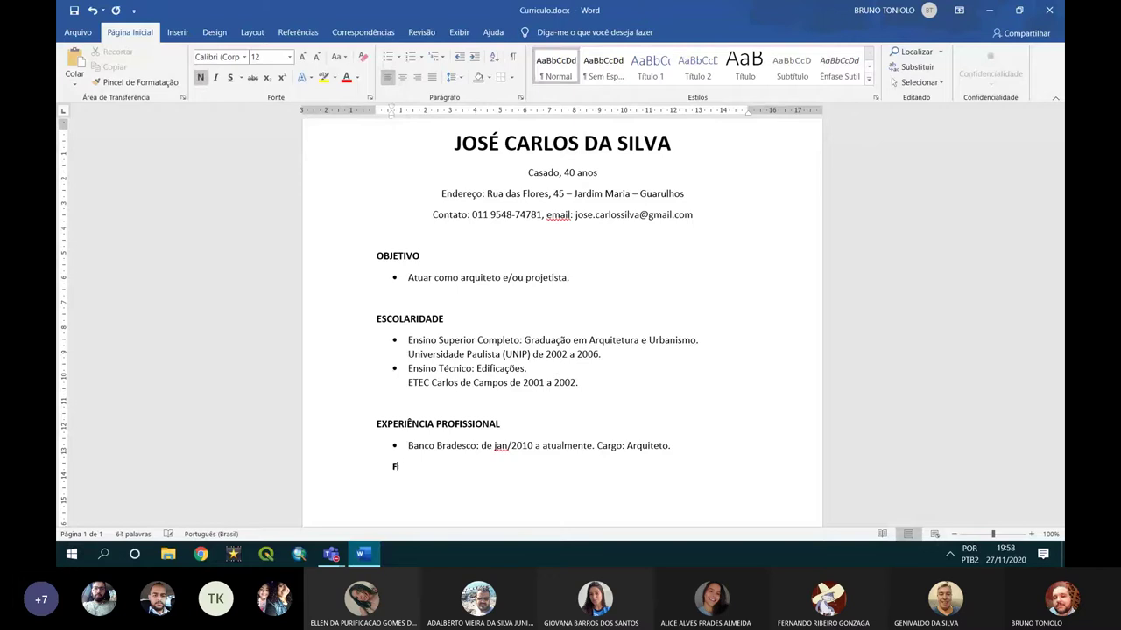
pyautogui.press('BackSpace')
pyautogui.press('BackSpace')
pyautogui.hotkey('ctrl', 'z')
pyautogui.hotkey('ctrl', 'z')
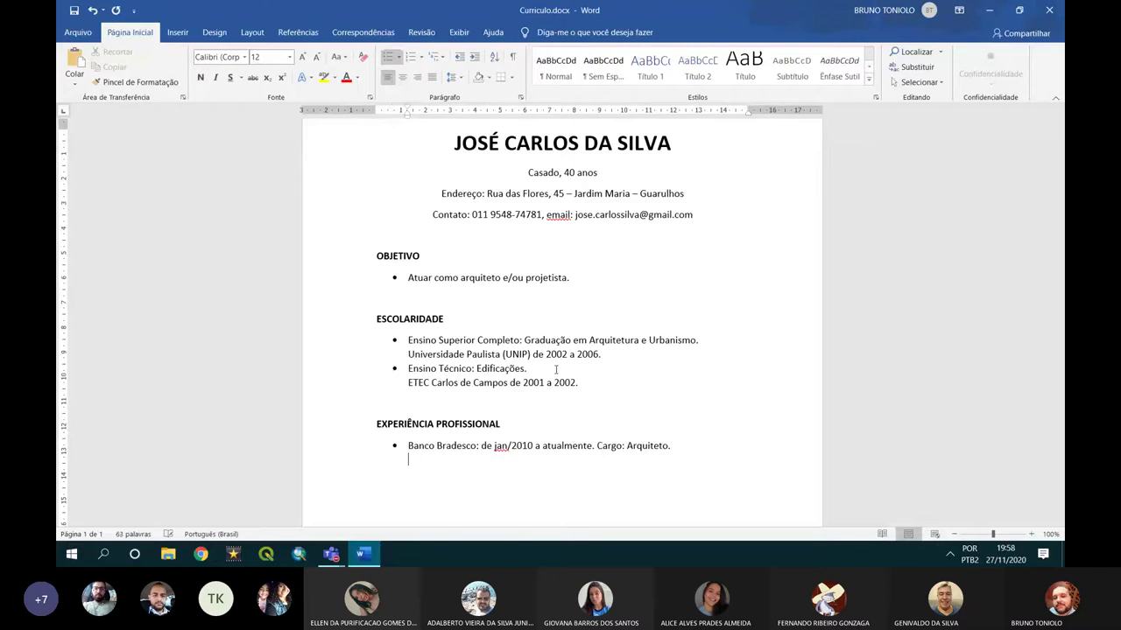
pyautogui.press('BackSpace')
# Step: Add 'Funções: supervisão e acompanhamento de construção de novas agências.' on that line
pyautogui.write('Funç')
pyautogui.write('o')
pyautogui.press('BackSpace')
pyautogui.write('ões;')
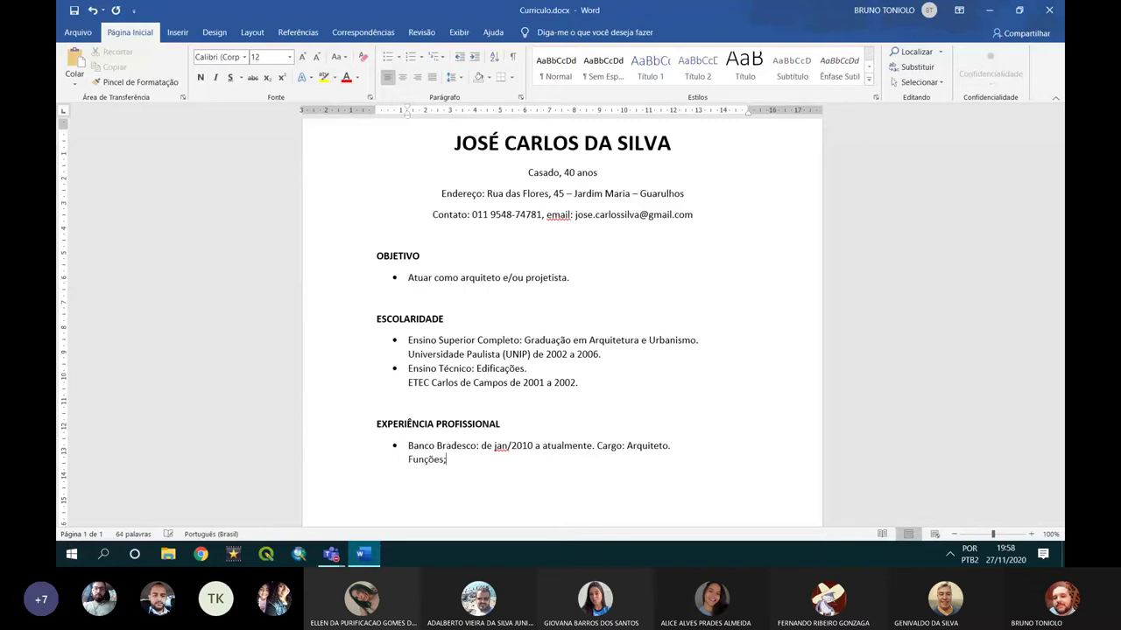
pyautogui.press('BackSpace')
pyautogui.write(': super')
pyautogui.write('visão e acomp')
pyautogui.write('anhan')
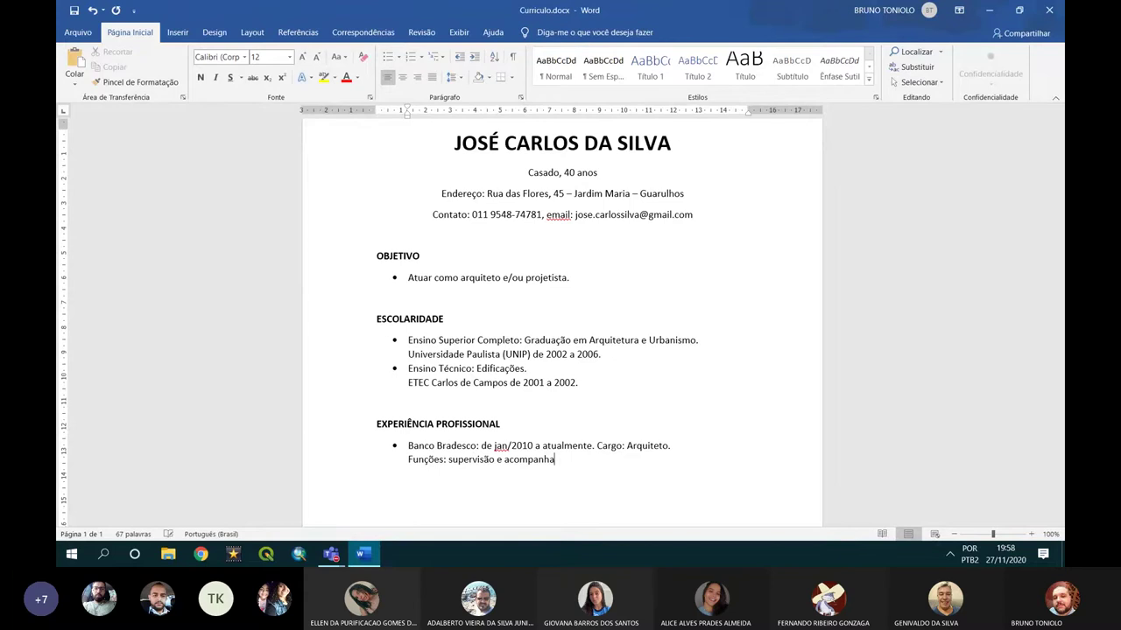
pyautogui.write('mento de ')
pyautogui.write('construção de ')
pyautogui.write('novas ag')
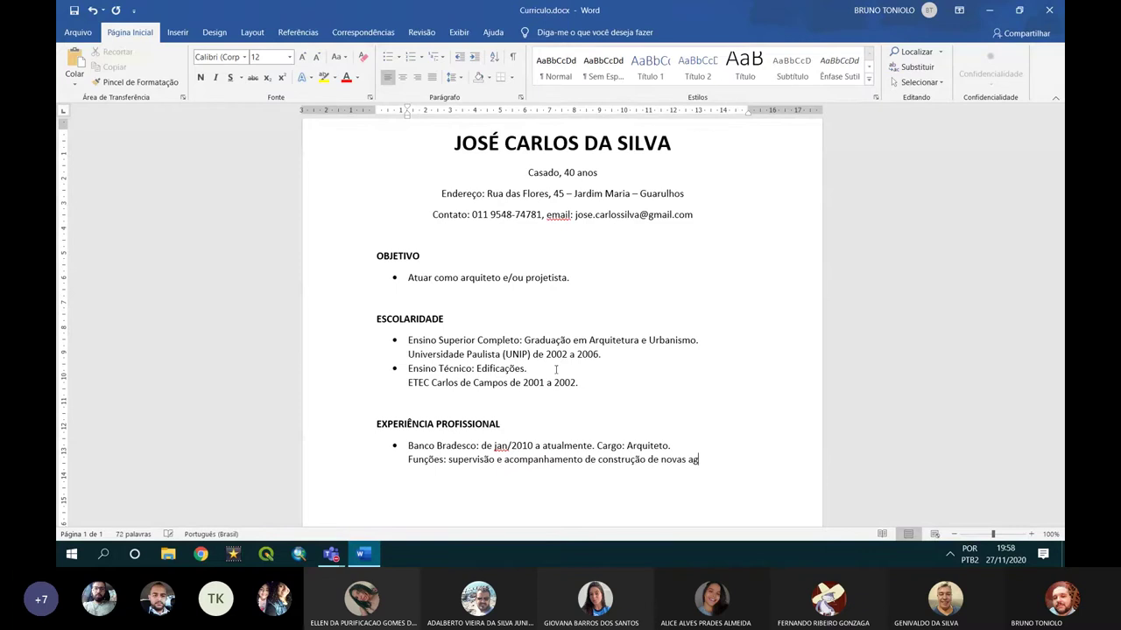
pyautogui.write('e')
pyautogui.press('BackSpace')
pyautogui.write('ênci')
pyautogui.write('as.')
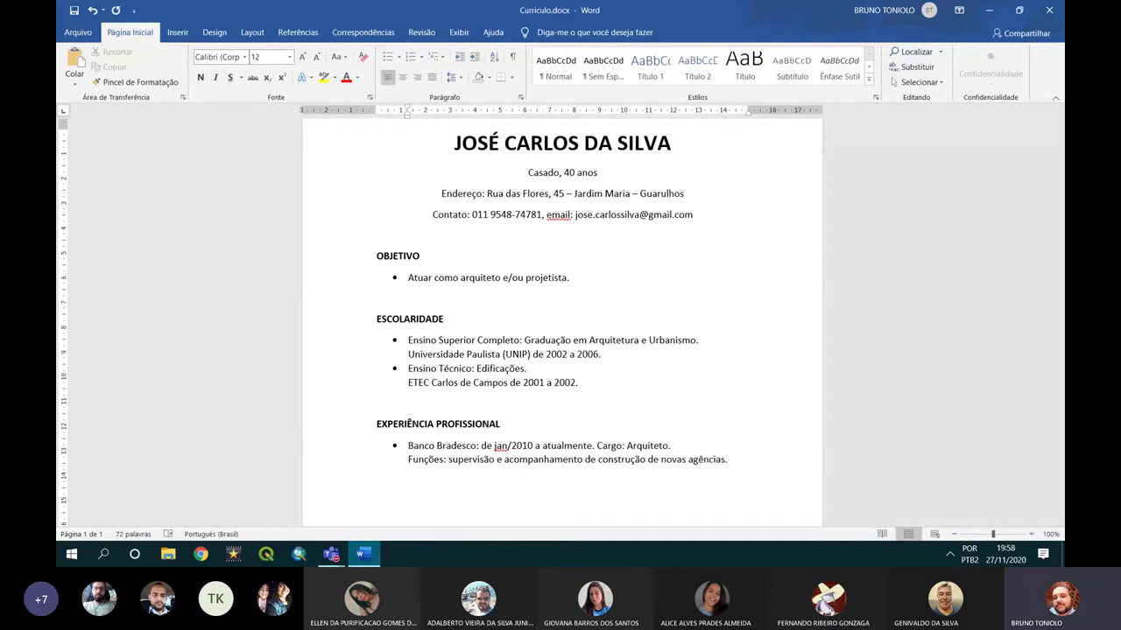
pyautogui.press('Return')
pyautogui.press('BackSpace')
pyautogui.hotkey('ctrl', 'b')
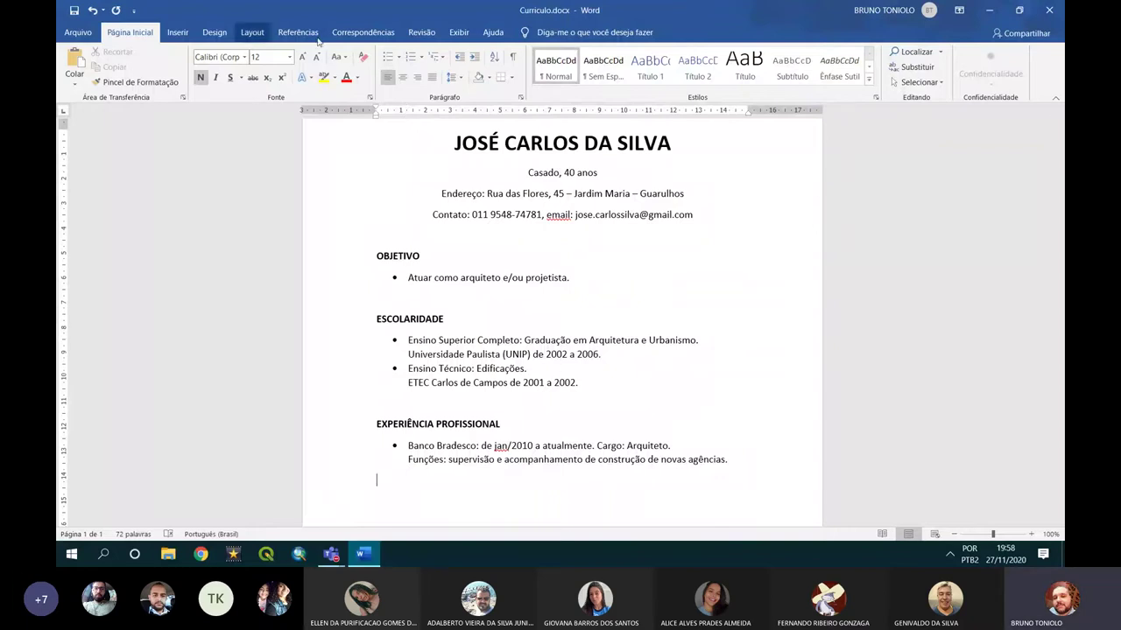
# Step: Add a non-bold job bullet: Escritório França e Associados, de jan/2005 a dez/2009, Cargo: Arquiteto
pyautogui.click(388, 56)
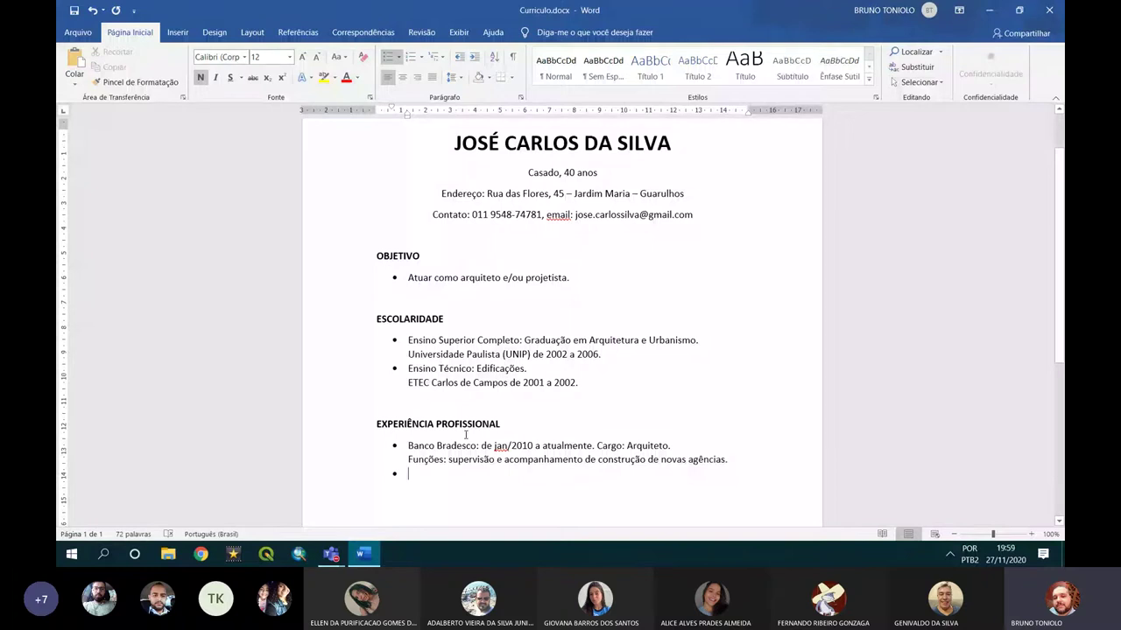
pyautogui.scroll(-3, 466, 434)
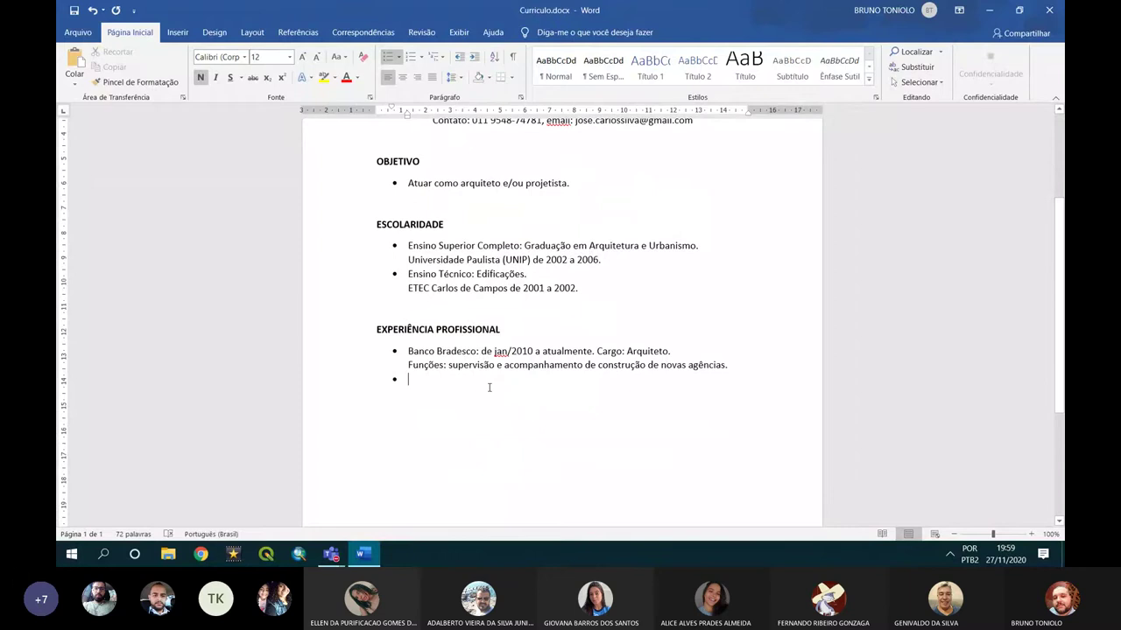
pyautogui.write('E')
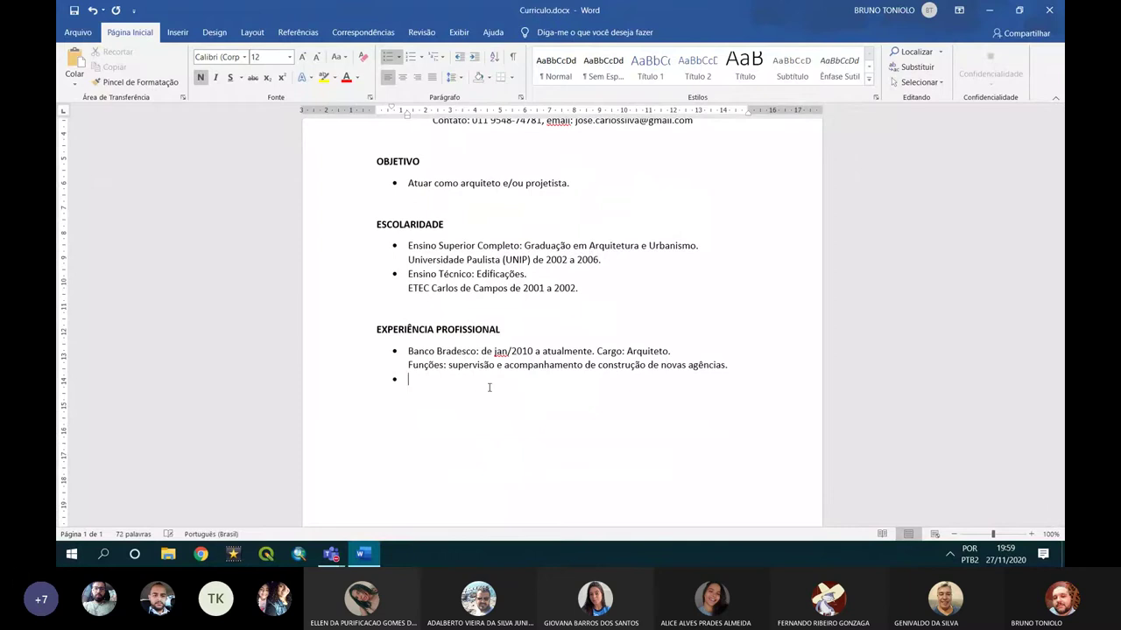
pyautogui.hotkey('ctrl', 'n')
pyautogui.write('scritó')
pyautogui.write('rio França')
pyautogui.write(' e Asso')
pyautogui.write('ciados')
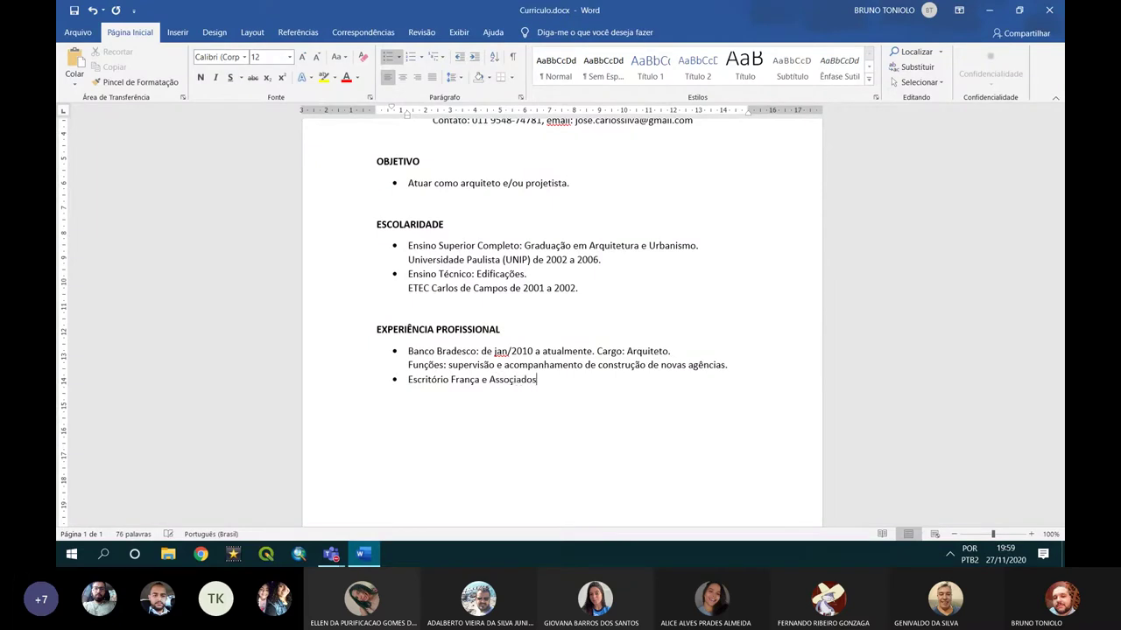
pyautogui.write(': ')
pyautogui.write('de 20')
pyautogui.write('05/')
pyautogui.press('BackSpace')
pyautogui.press('BackSpace')
pyautogui.press('BackSpace')
pyautogui.press('BackSpace')
pyautogui.press('BackSpace')
pyautogui.write('ja')
pyautogui.write('n/20')
pyautogui.write('05 a ')
pyautogui.write('de')
pyautogui.write('z/2')
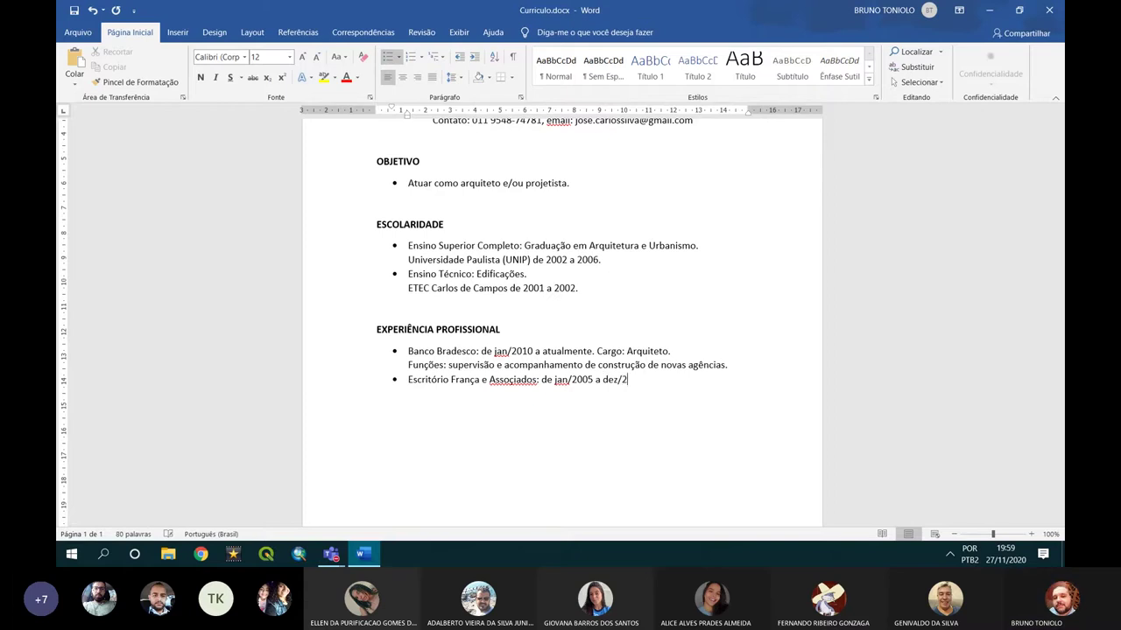
pyautogui.write('00')
pyautogui.write('9. ')
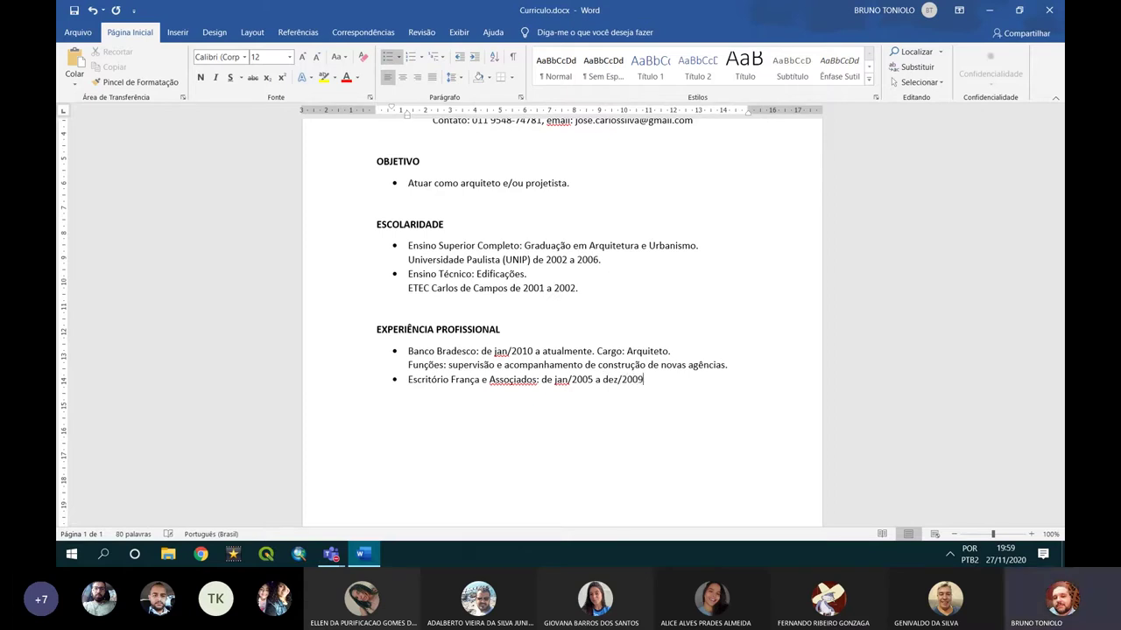
pyautogui.write('Cargo')
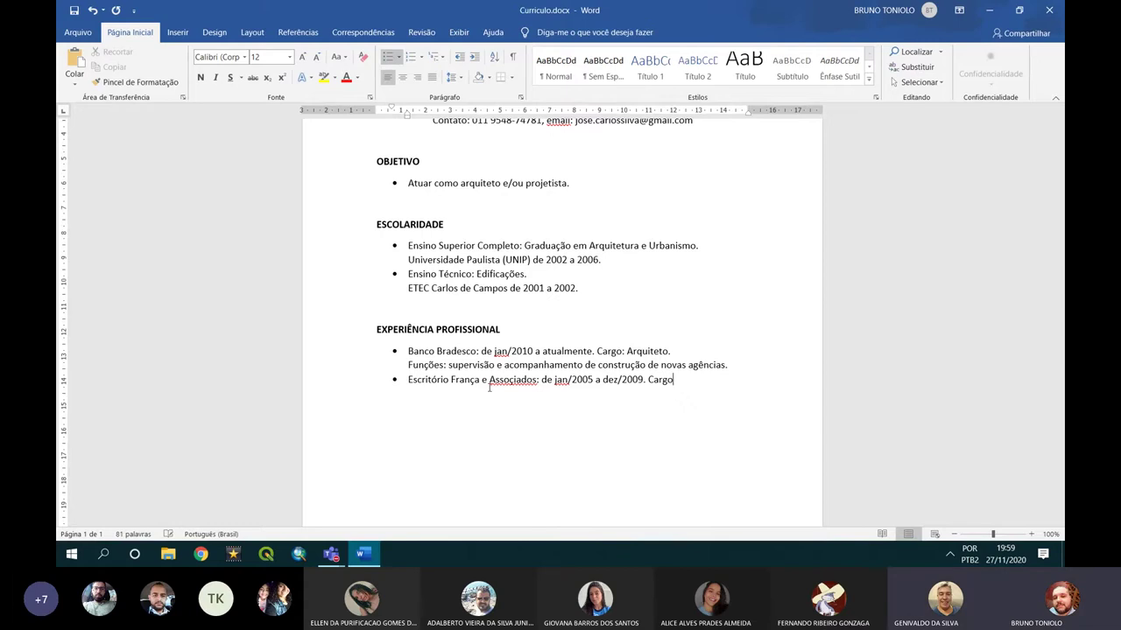
pyautogui.write(': Arquiteto')
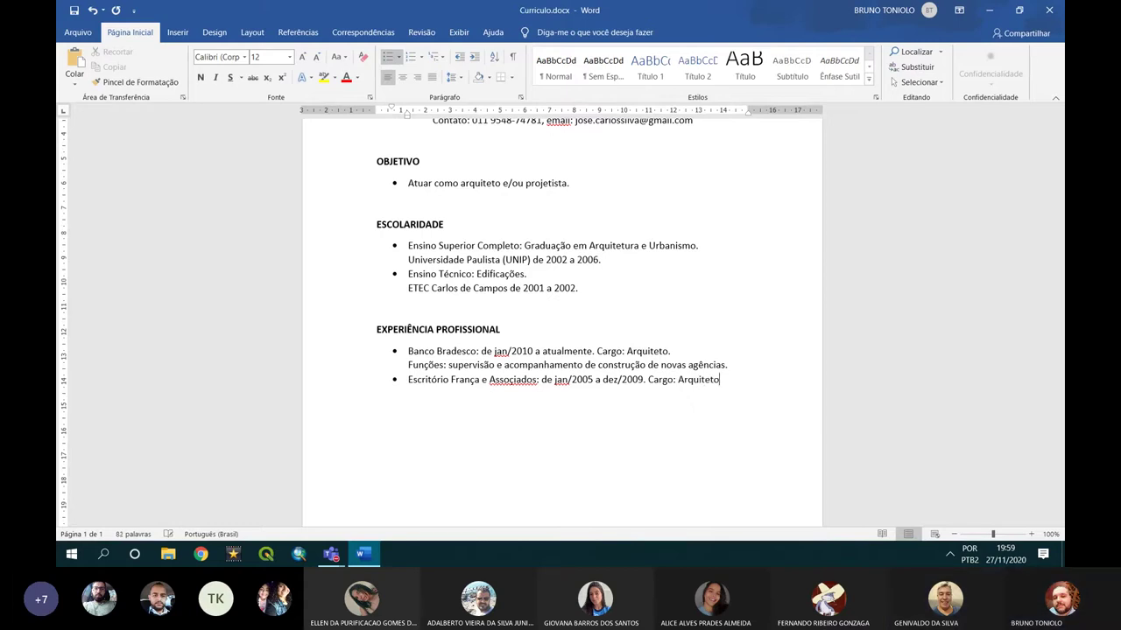
pyautogui.write('.')
# Step: Add the unbulleted line 'Funções: elaboração de projetos relacionados à prédios residenciais e galpões industriais.'
pyautogui.press('Return')
pyautogui.press('BackSpace')
pyautogui.write('Fu')
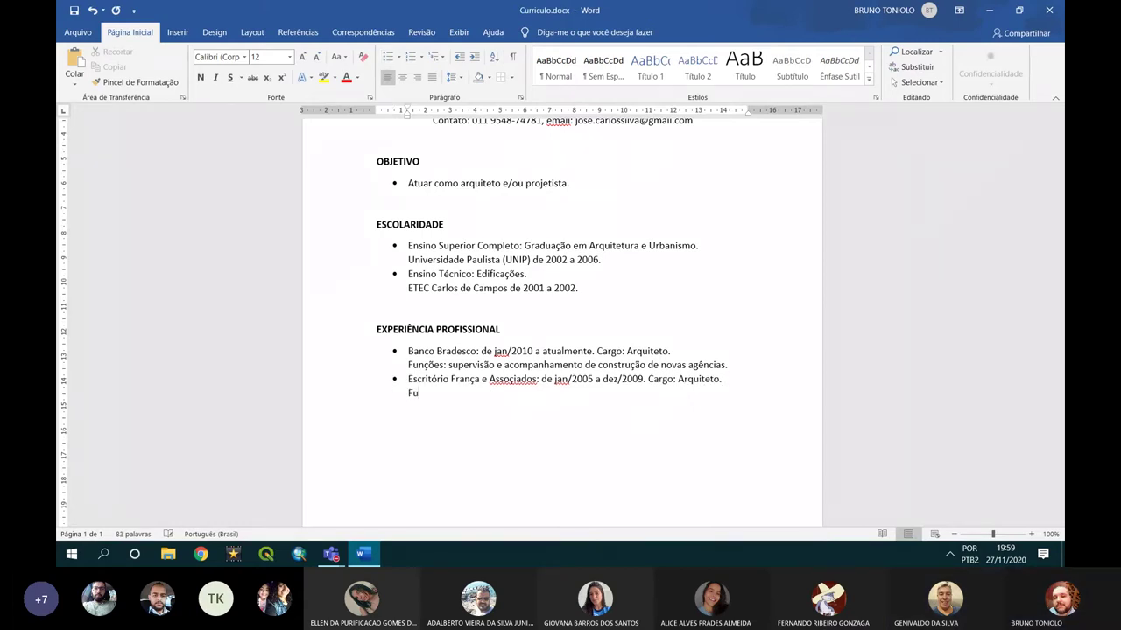
pyautogui.write('nções:')
pyautogui.write(' ela')
pyautogui.write('bo')
pyautogui.write('rac')
pyautogui.press('BackSpace')
pyautogui.write('ção de ')
pyautogui.write('projetos ')
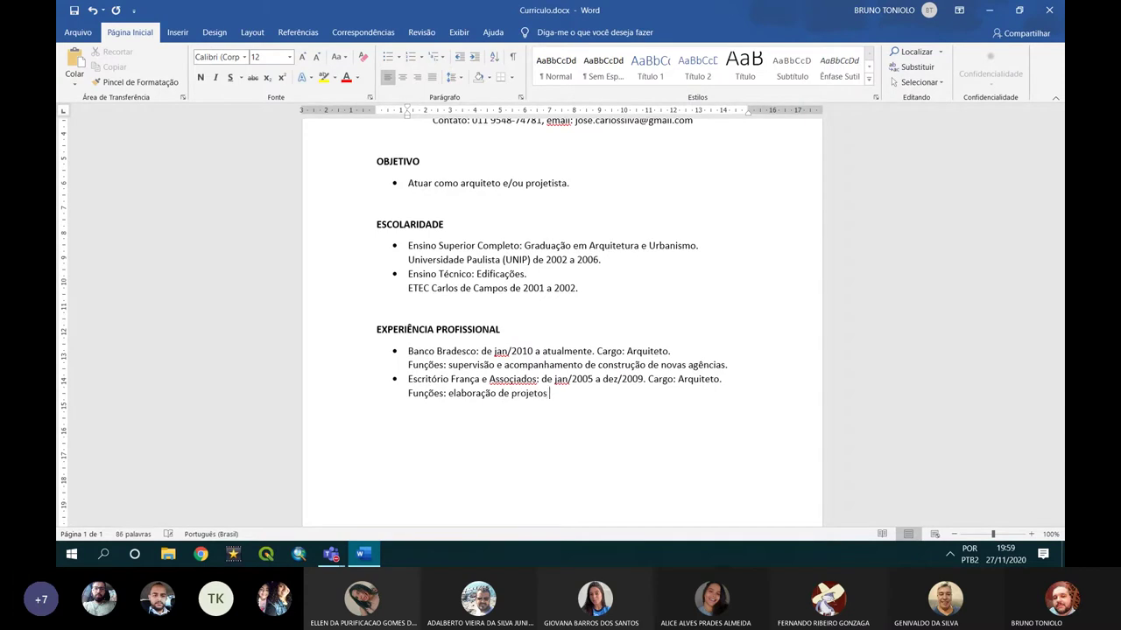
pyautogui.write('relacionados ')
pyautogui.write('à ')
pyautogui.write('pr')
pyautogui.write('é')
pyautogui.write('dios r')
pyautogui.write('e')
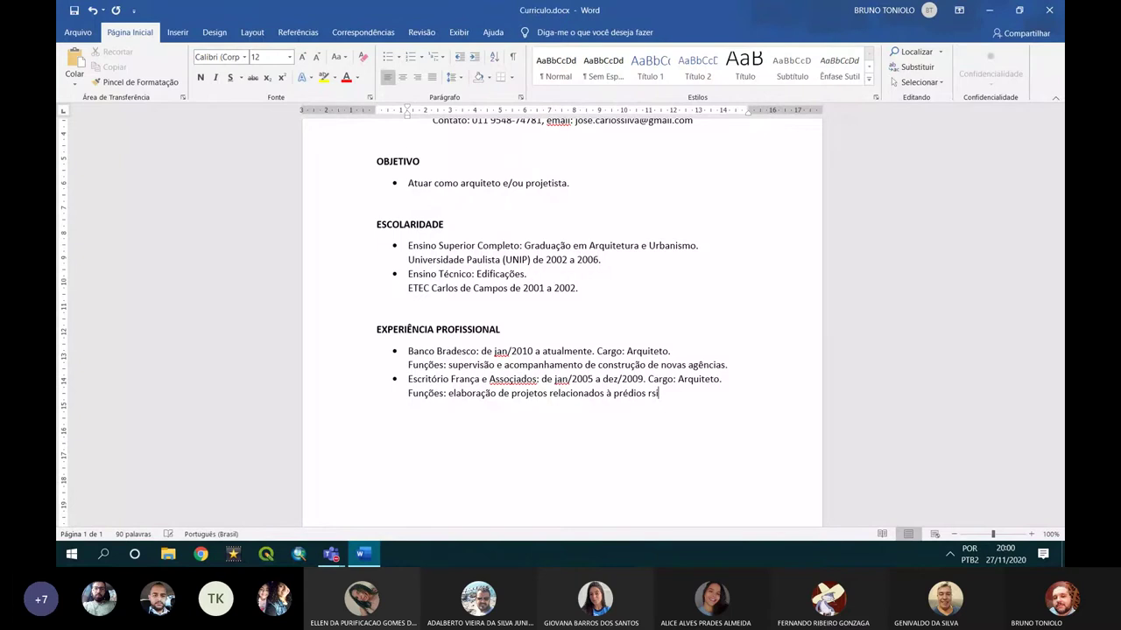
pyautogui.write('siden')
pyautogui.write('ciais e galp')
pyautogui.write('ões industriais.')
pyautogui.hotkey('shift', 'Return')
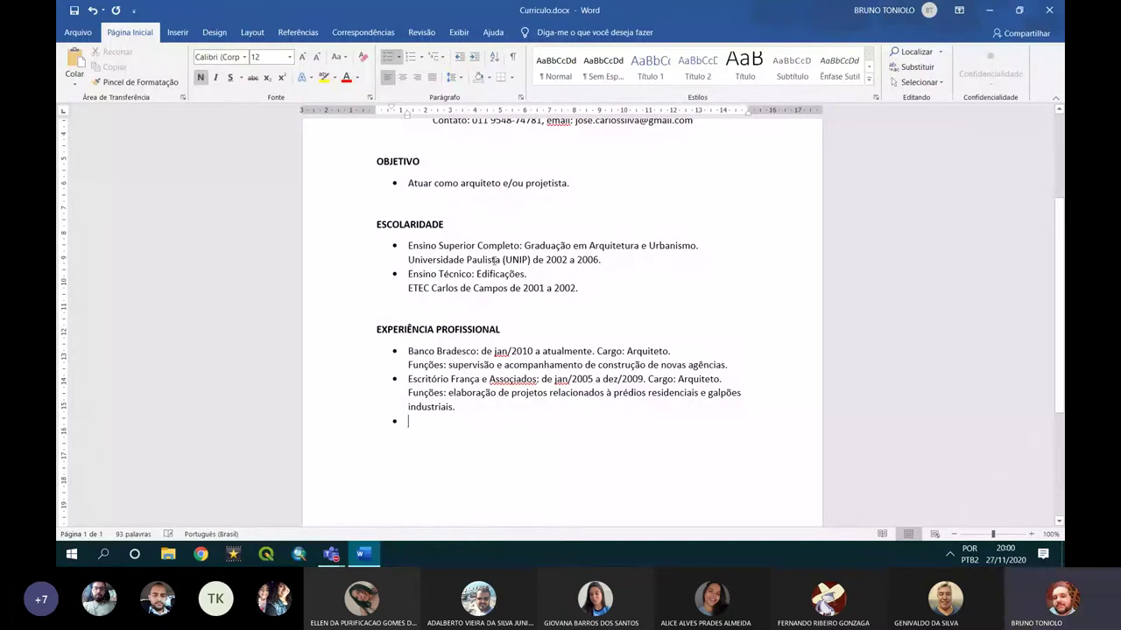
pyautogui.click(390, 61)
# Step: Type 'Escritório G5 Urbanistas:' on the new bullet, retyping the bold start and fixing the spelling
pyautogui.hotkey('ctrl', 'b')
pyautogui.write('Es')
pyautogui.press('BackSpace')
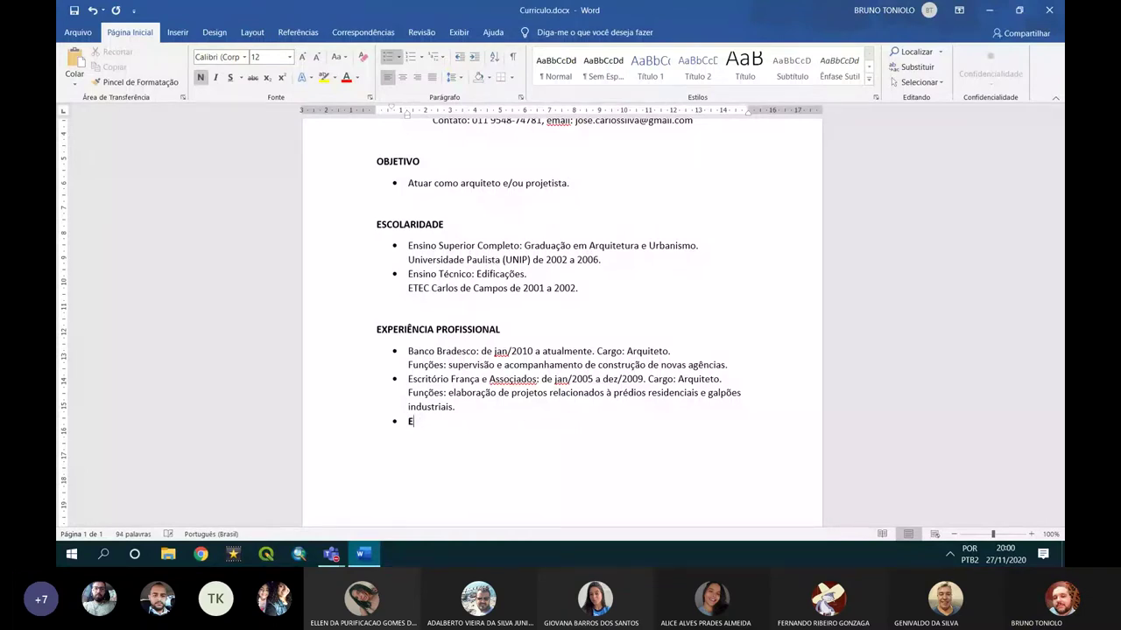
pyautogui.press('BackSpace')
pyautogui.write('E')
pyautogui.write('scrit')
pyautogui.write('ório ')
pyautogui.write('G5')
pyautogui.write(' Urbani')
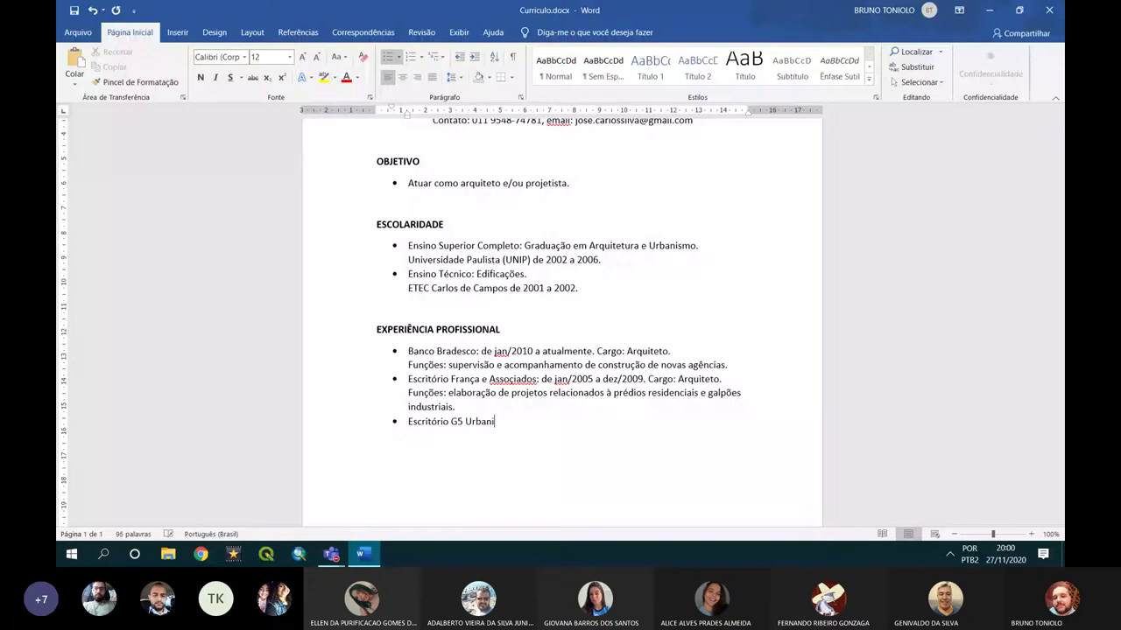
pyautogui.write('ts')
pyautogui.press('BackSpace')
pyautogui.press('BackSpace')
pyautogui.write('stas:')
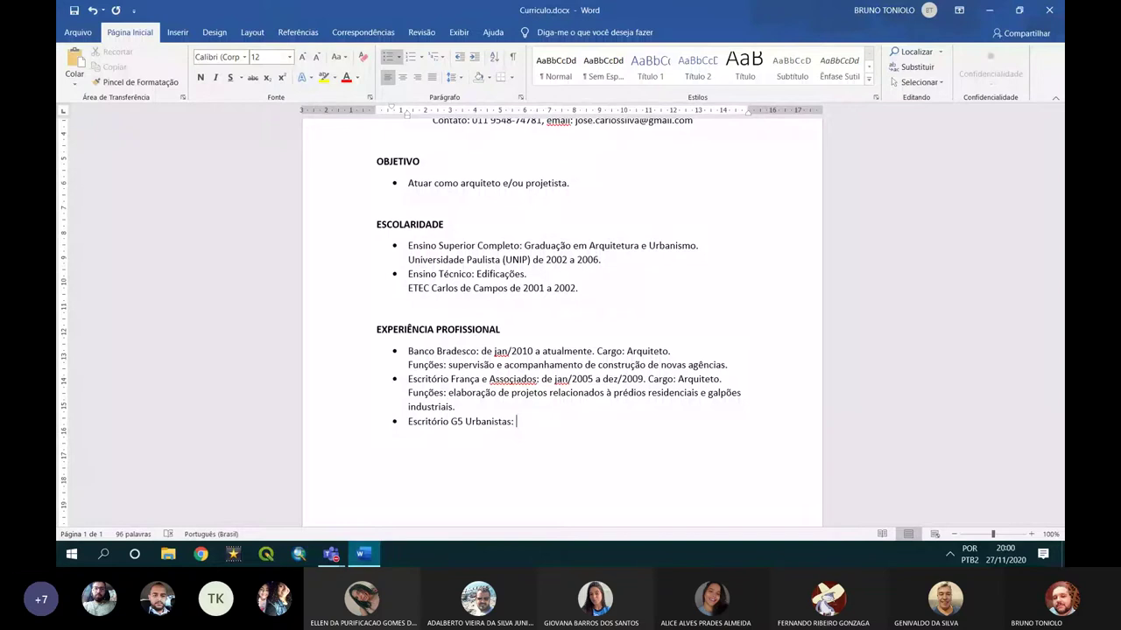
# Step: After 'Escritório G5 Urbanistas:', enter 'jan/2003 a dez/2004. Cargo: Estagiário.'
pyautogui.scroll(2, 483, 259)
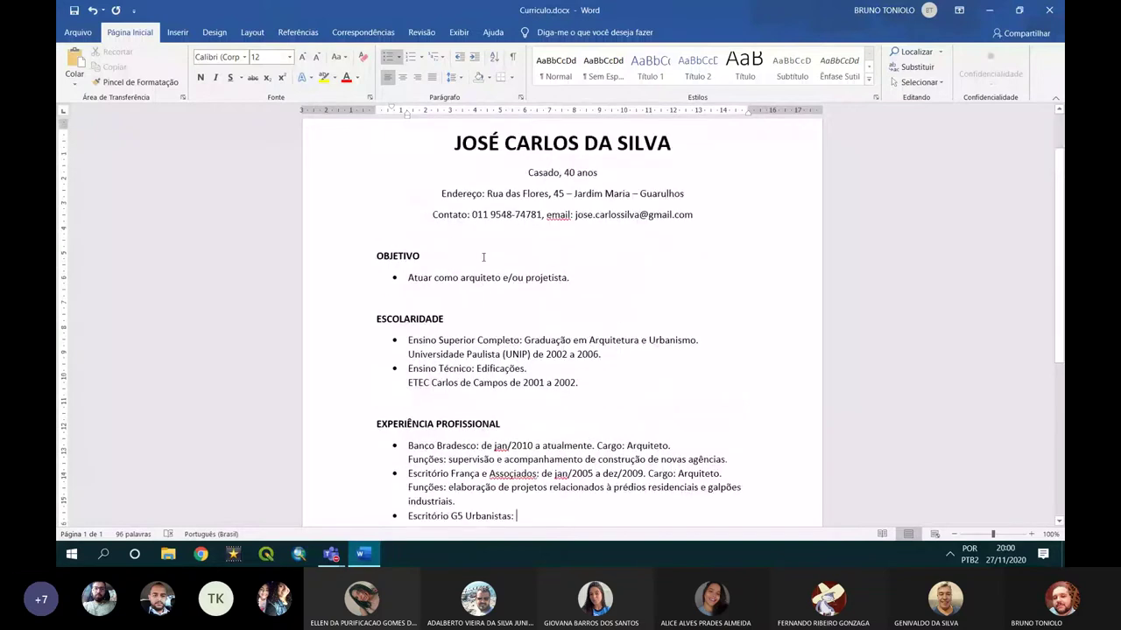
pyautogui.scroll(-1, 482, 259)
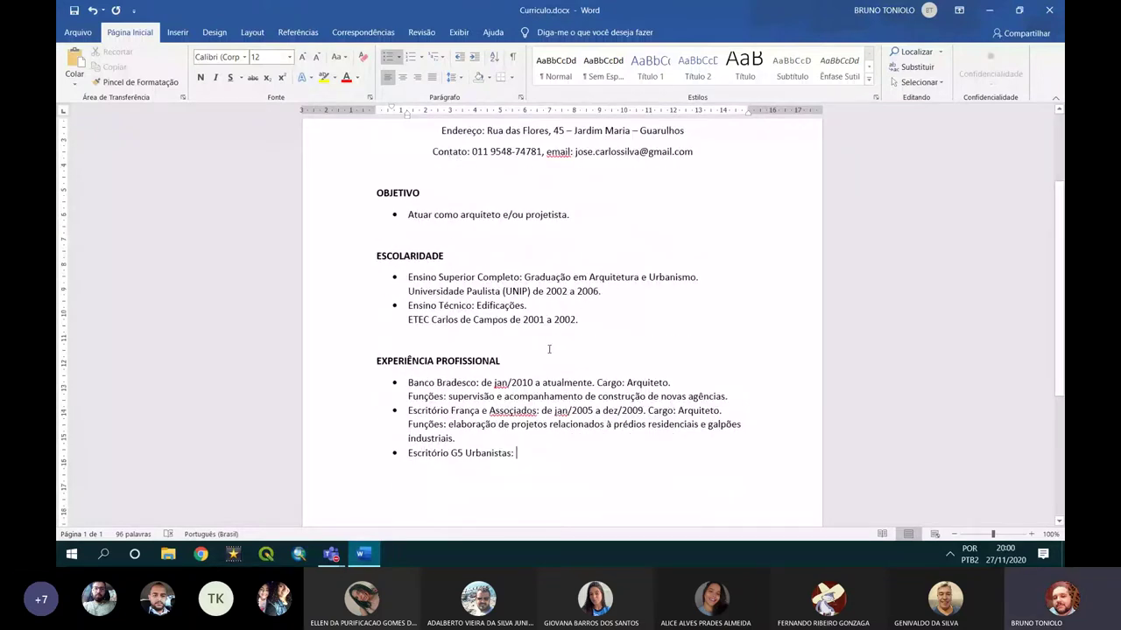
pyautogui.write('j')
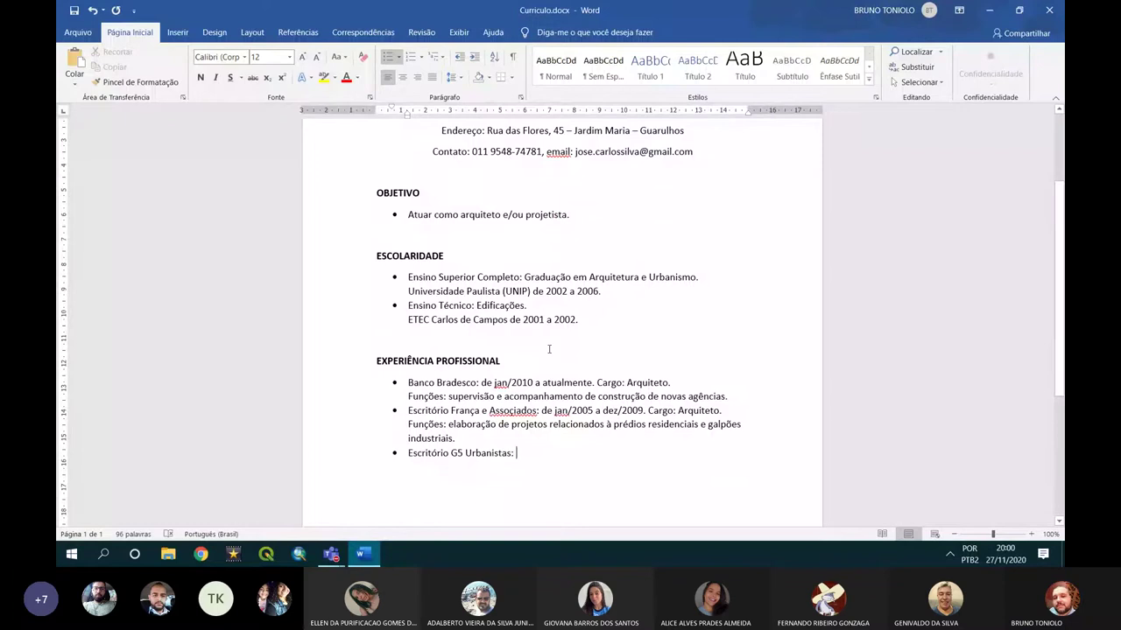
pyautogui.write('an/2')
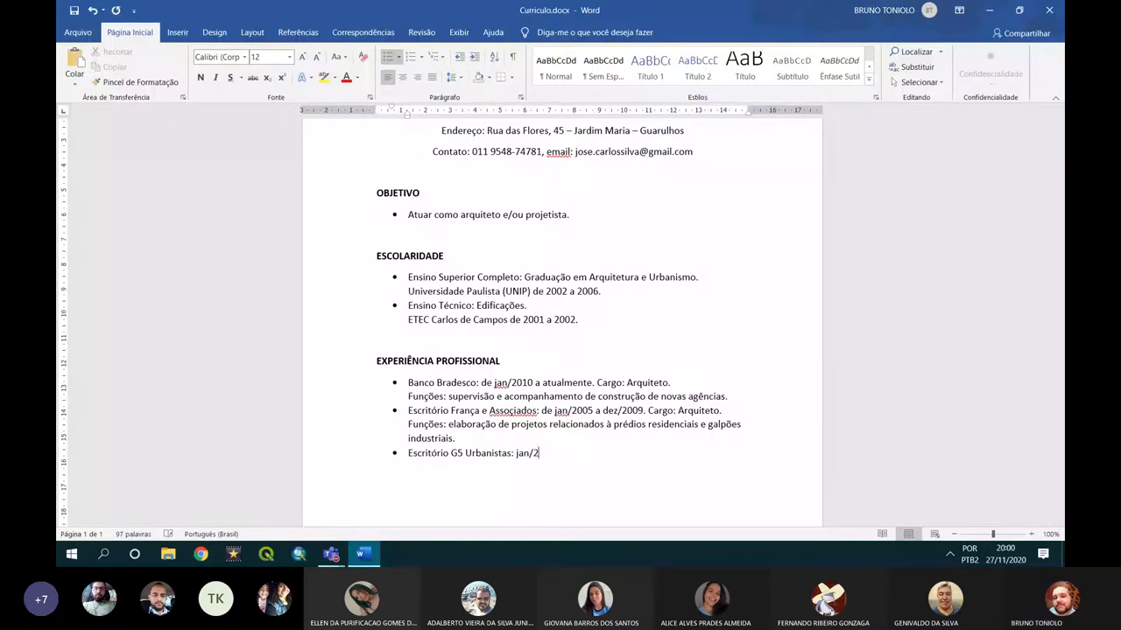
pyautogui.write('00')
pyautogui.write('3 a d')
pyautogui.write('ez/')
pyautogui.write('2005')
pyautogui.press('BackSpace')
pyautogui.write('4. ')
pyautogui.write('Cargo:')
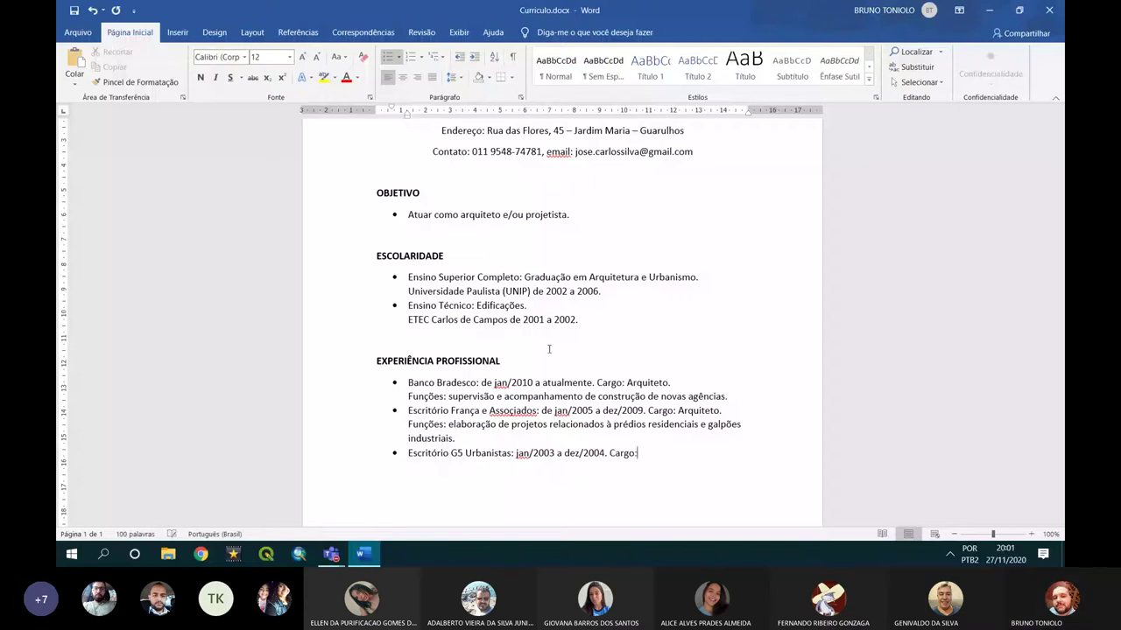
pyautogui.write(' Estagiári')
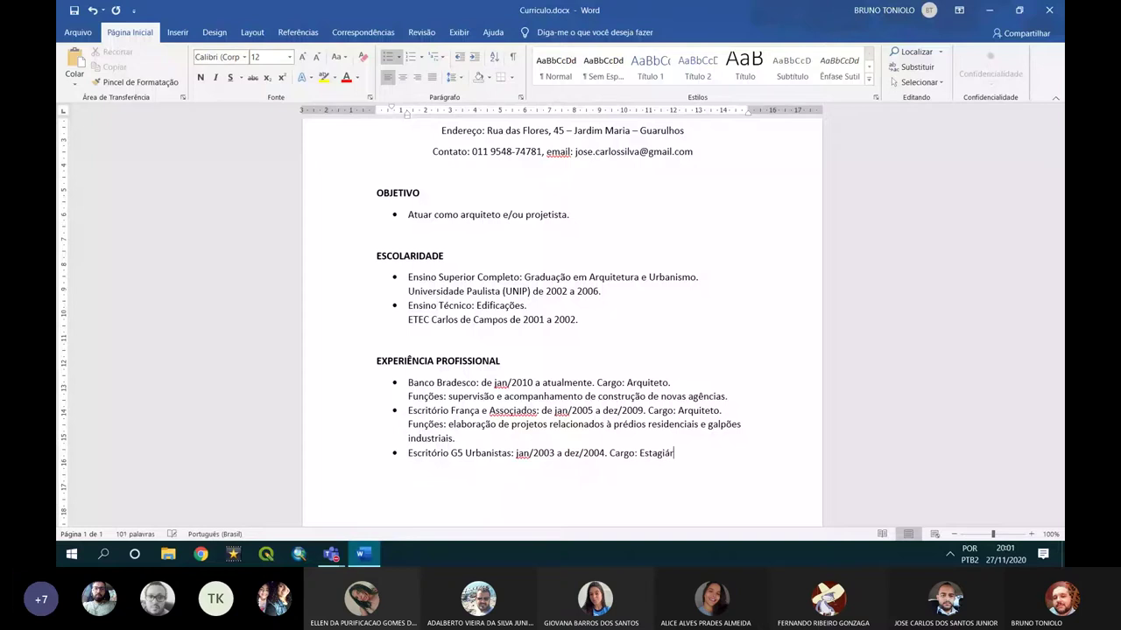
pyautogui.write('o.')
pyautogui.press('Return')
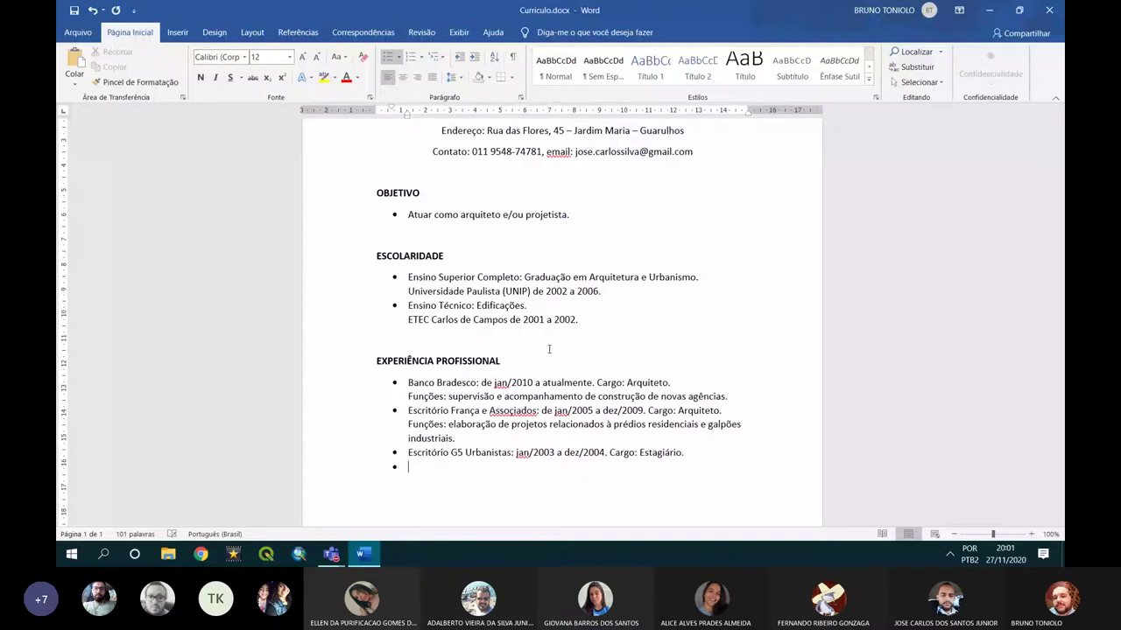
# Step: Add an unbulleted line 'Funções: auxílio na confecção de projetos arquitetônicos de moradias populares.'
pyautogui.press('BackSpace')
pyautogui.write('Fu')
pyautogui.write('nções: ')
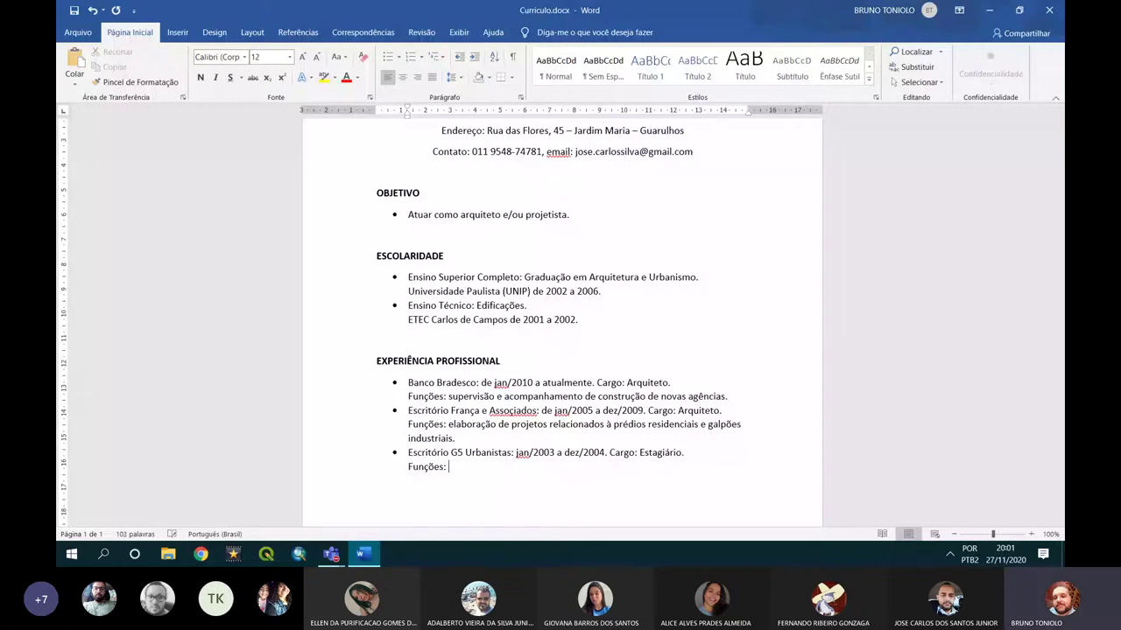
pyautogui.write('A')
pyautogui.press('BackSpace')
pyautogui.write('aux')
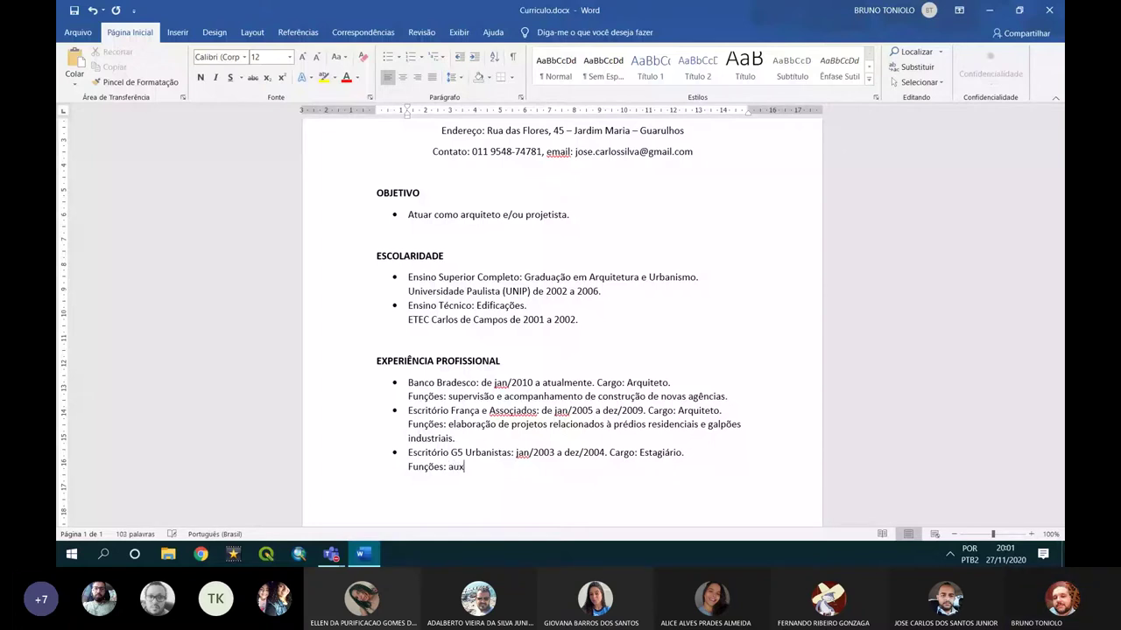
pyautogui.write('ílio n')
pyautogui.write('a con')
pyautogui.write('fecção de ')
pyautogui.write('projetos arqui')
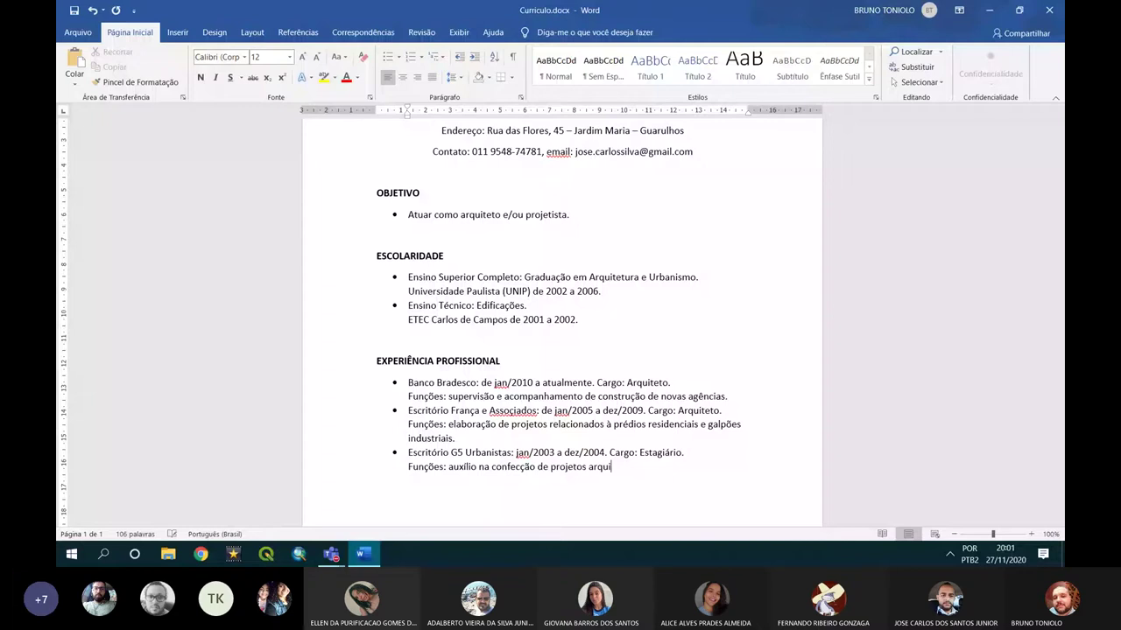
pyautogui.write('tetô')
pyautogui.write('nicos ')
pyautogui.write('de moradias popul')
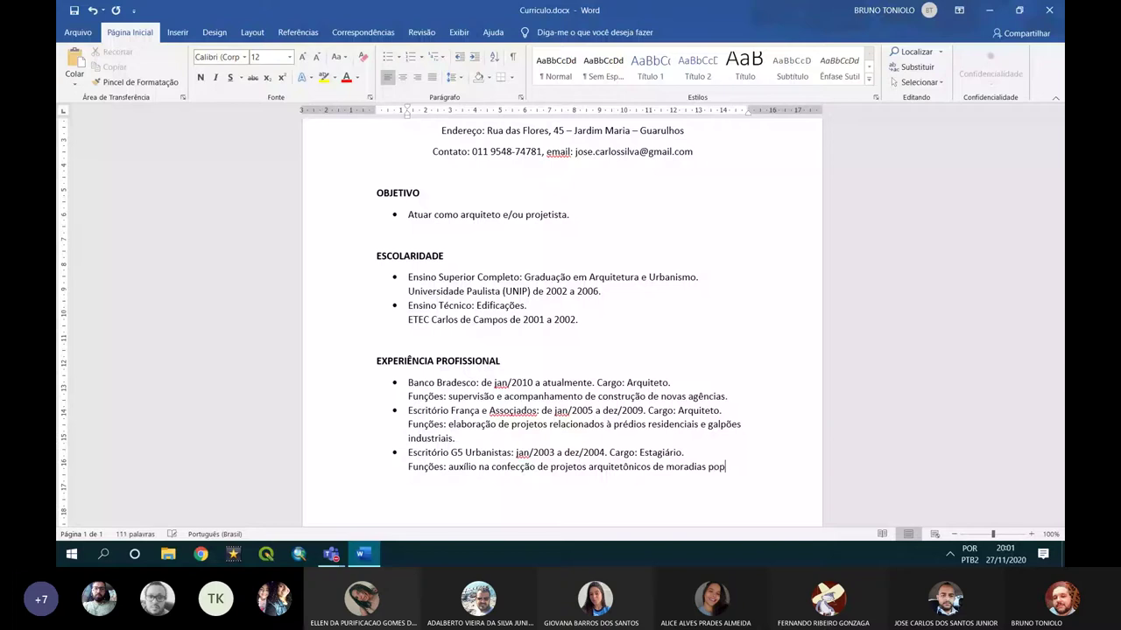
pyautogui.write('ares.')
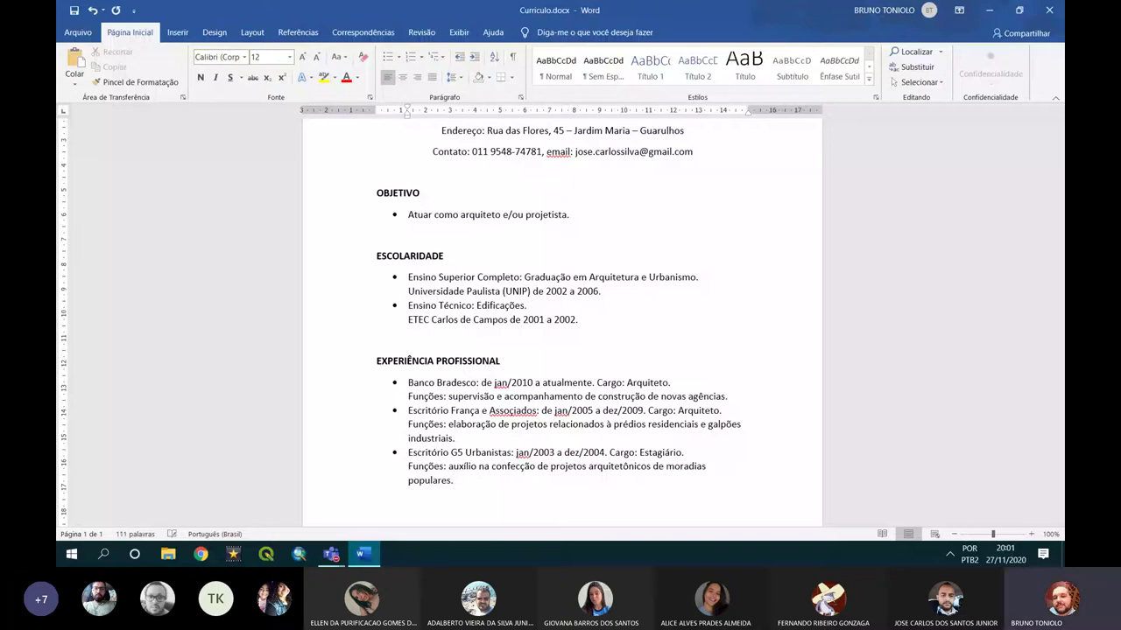
pyautogui.press('Return')
pyautogui.press('Return')
pyautogui.hotkey('ctrl', 'n')
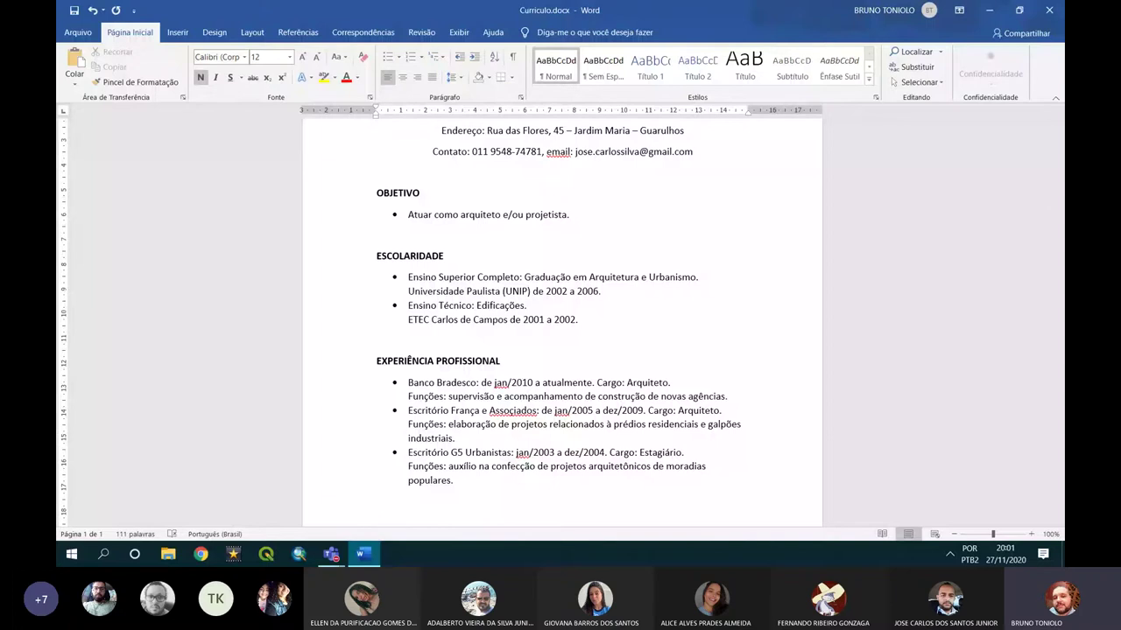
# Step: Add the CONHECIMENTOS heading with a bulleted line beneath it
pyautogui.scroll(-3, 887, 408)
pyautogui.scroll(-1, 888, 408)
pyautogui.scroll(5, 894, 359)
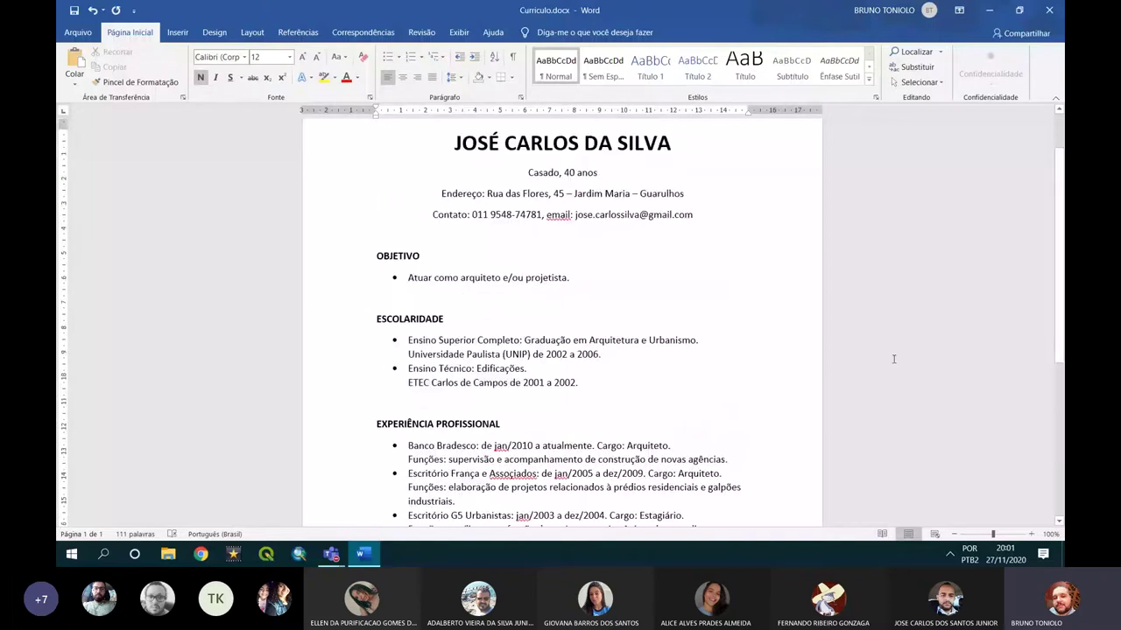
pyautogui.scroll(-4, 894, 359)
pyautogui.scroll(3, 870, 342)
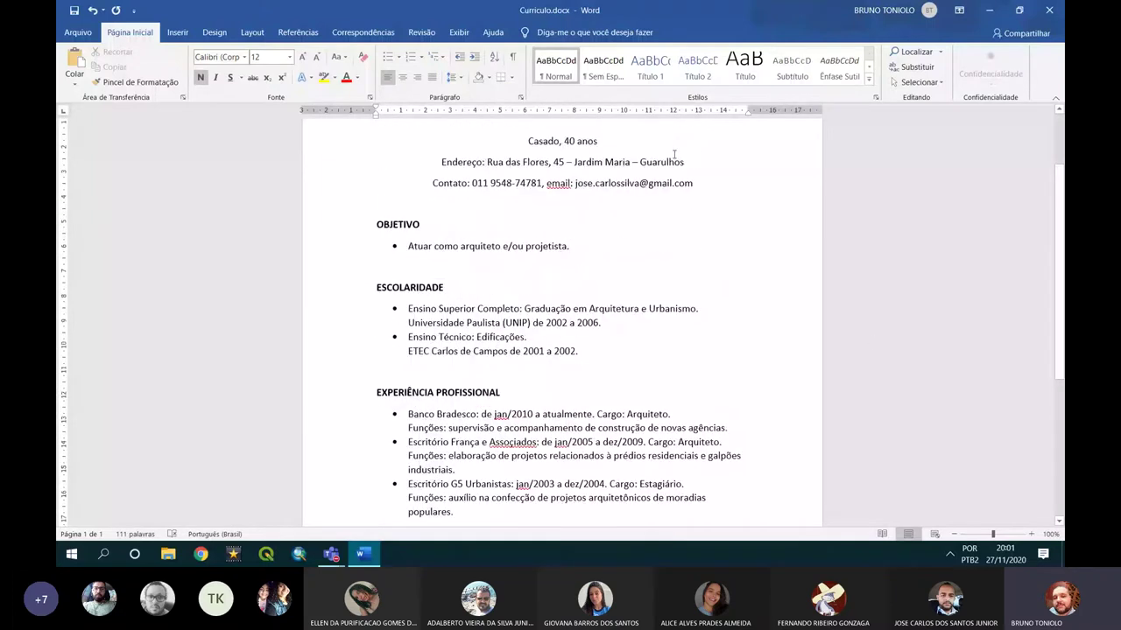
pyautogui.scroll(-2, 461, 236)
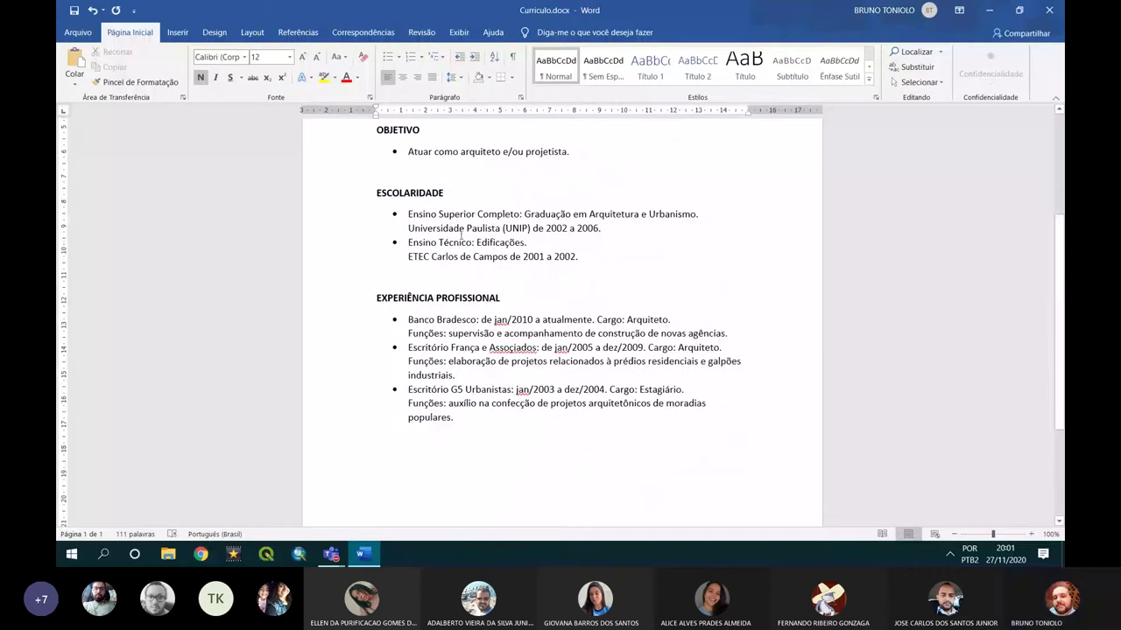
pyautogui.write('C')
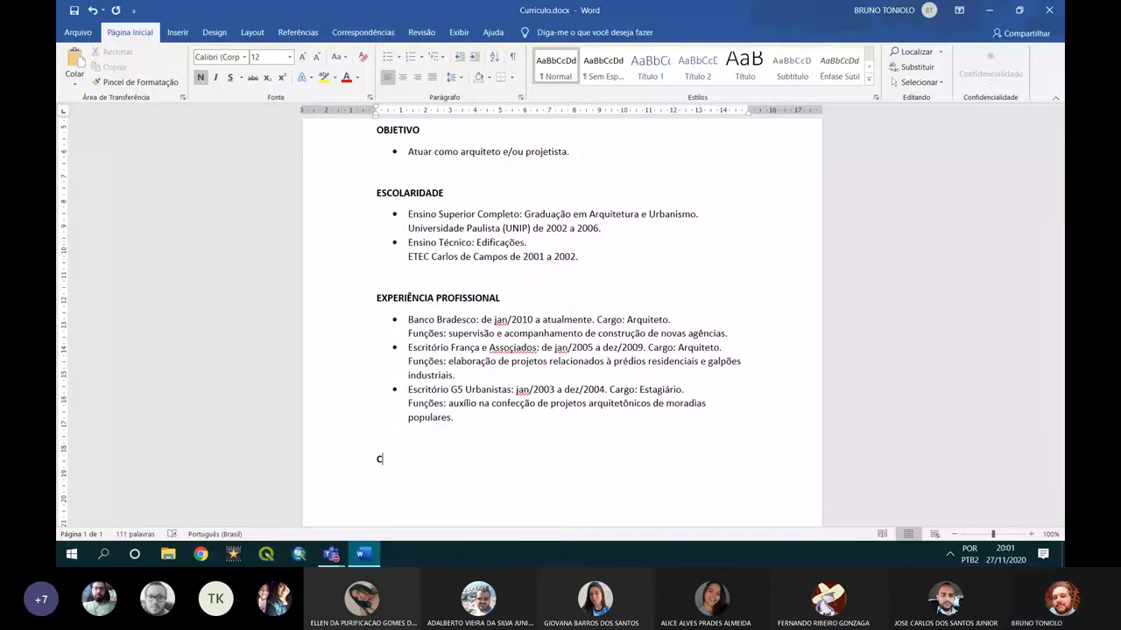
pyautogui.write('ONHECIMENTOS')
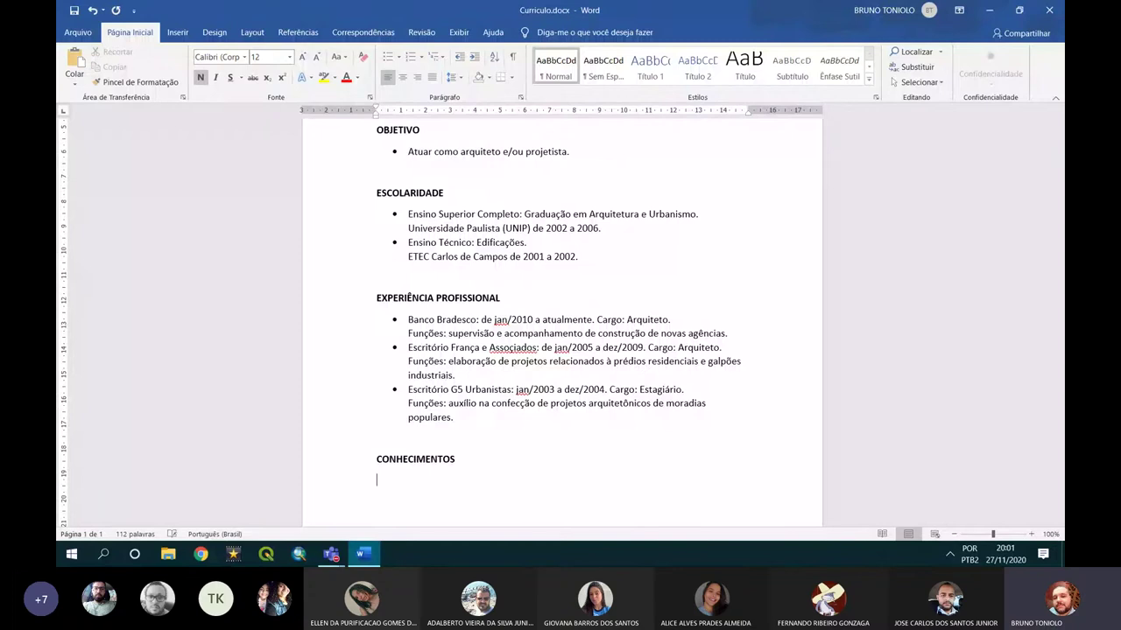
pyautogui.click(386, 56)
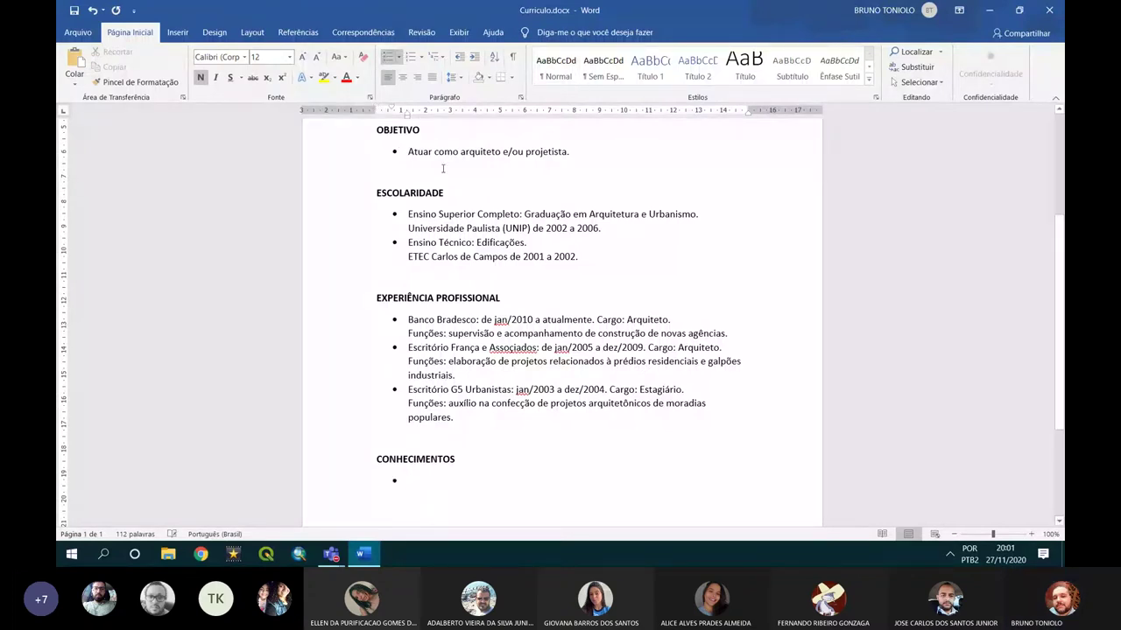
# Step: Write the skills bullet 'Pacote Office, AutoCAD, Revit, Inglês Intermediário'
pyautogui.write('p')
pyautogui.press('BackSpace')
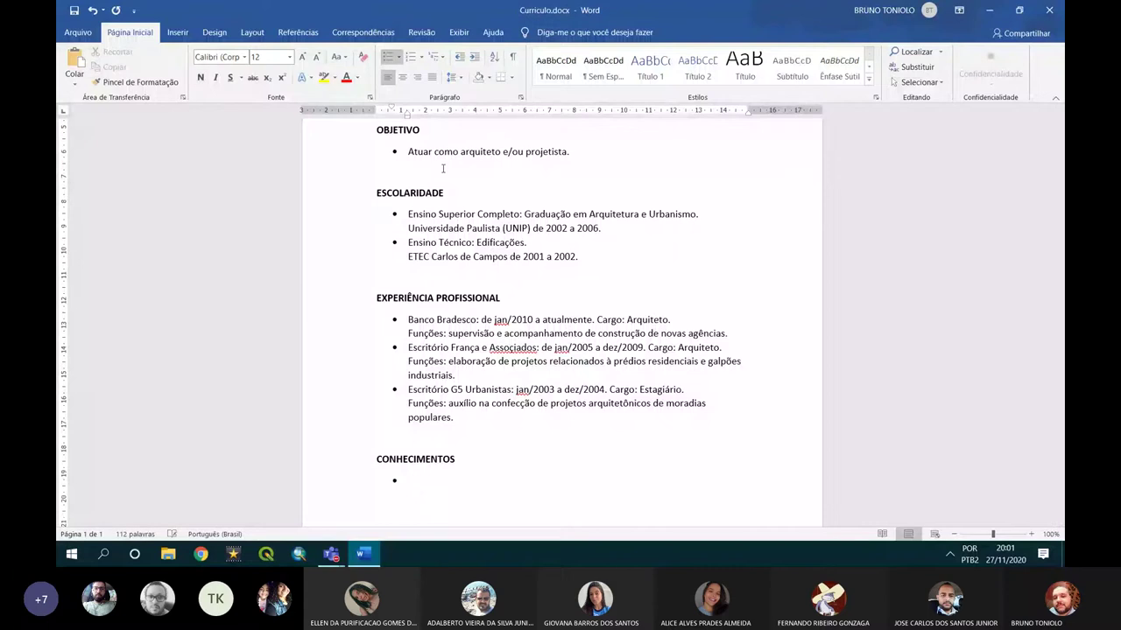
pyautogui.write('pACO')
pyautogui.press('BackSpace')
pyautogui.press('BackSpace')
pyautogui.press('BackSpace')
pyautogui.write('Pacote')
pyautogui.write(' Offic')
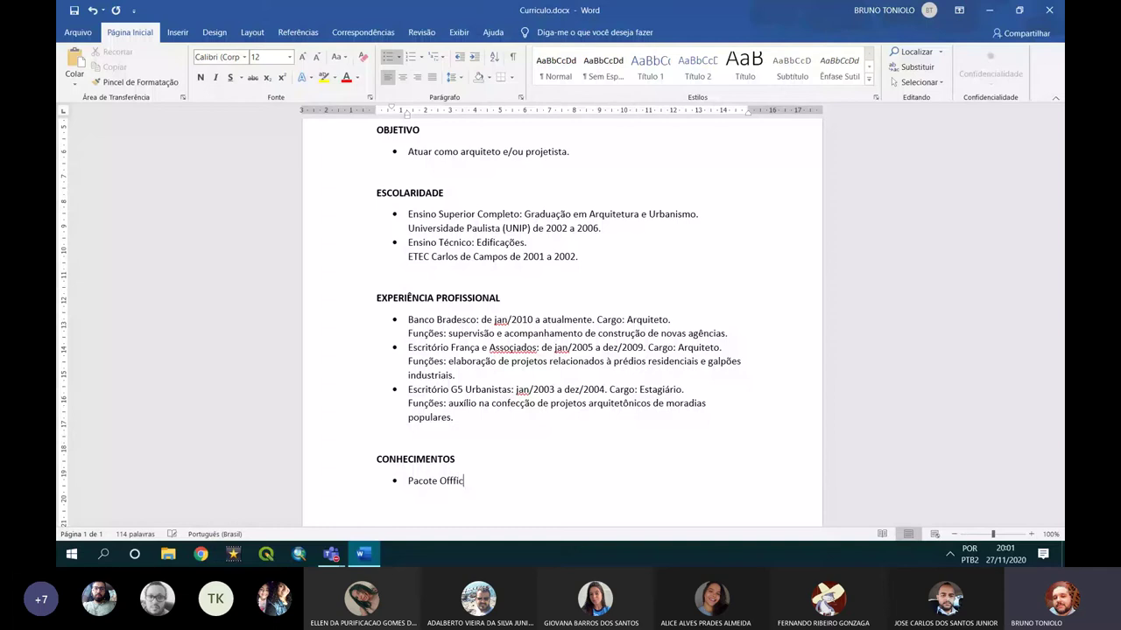
pyautogui.press('BackSpace')
pyautogui.press('BackSpace')
pyautogui.press('BackSpace')
pyautogui.write('ice, ')
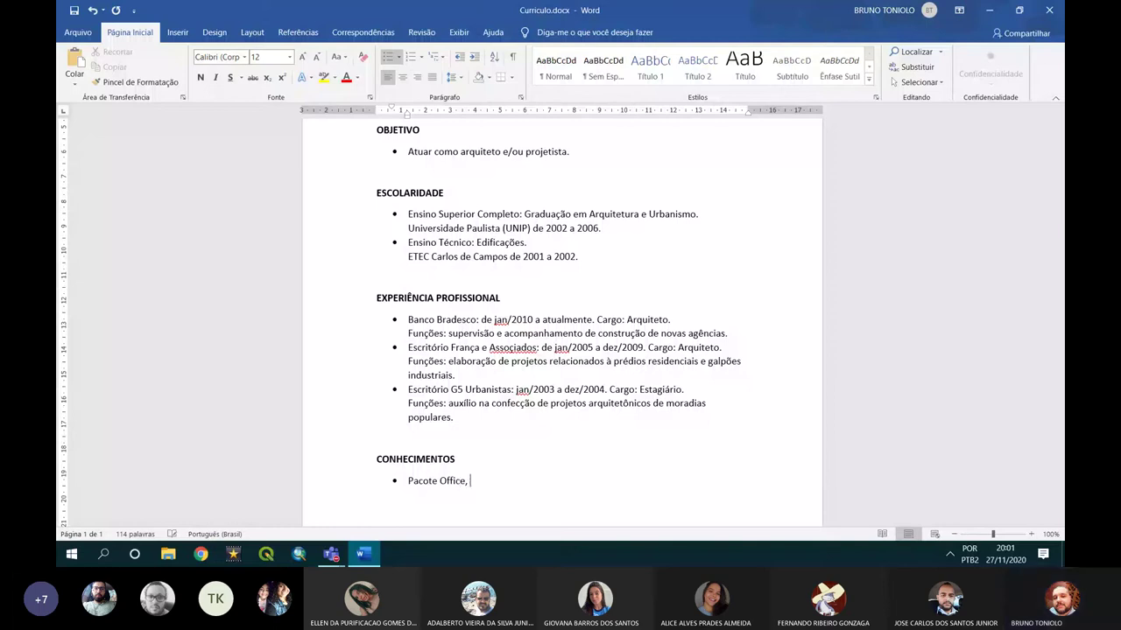
pyautogui.write('A')
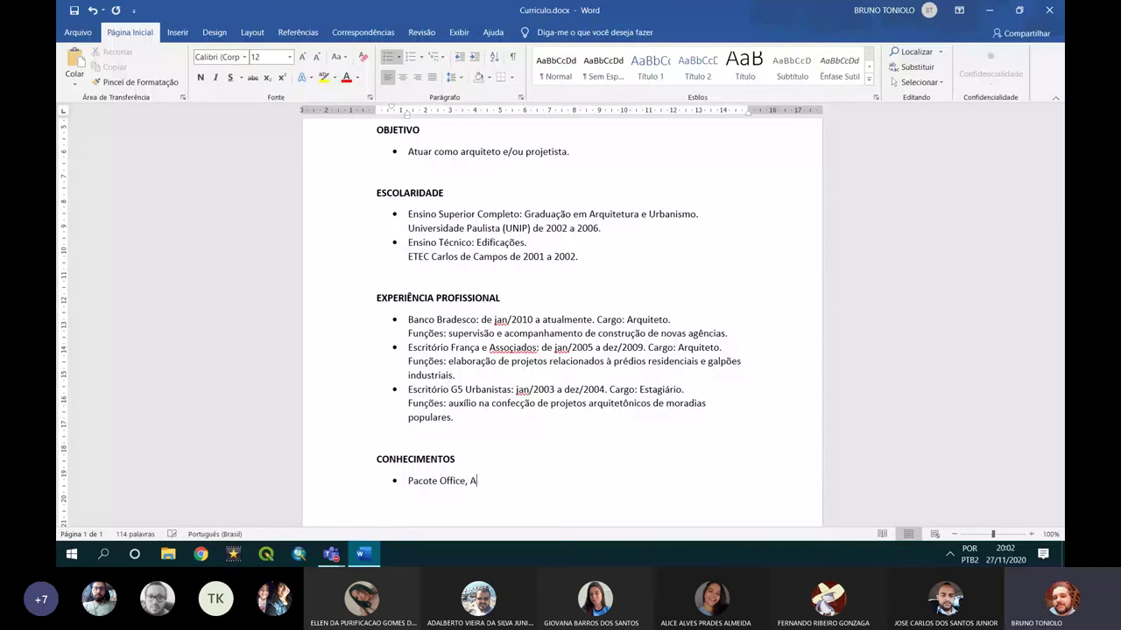
pyautogui.write('utoCAD, ')
pyautogui.write('Revit')
pyautogui.write(', I')
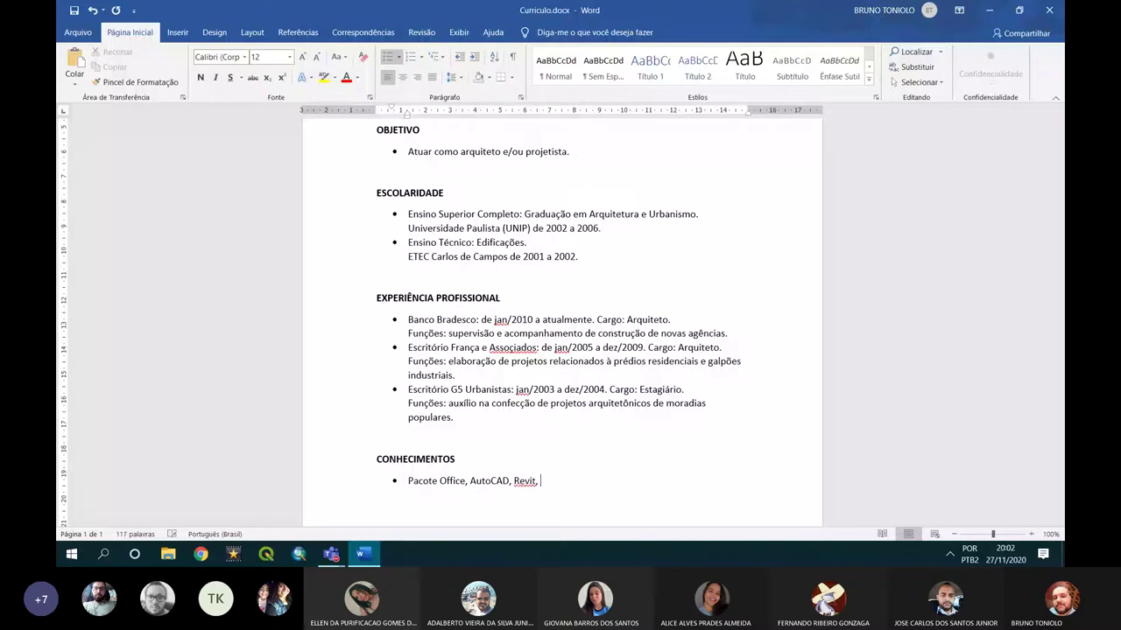
pyautogui.write('ngl')
pyautogui.write('ês')
pyautogui.write('Intermedi')
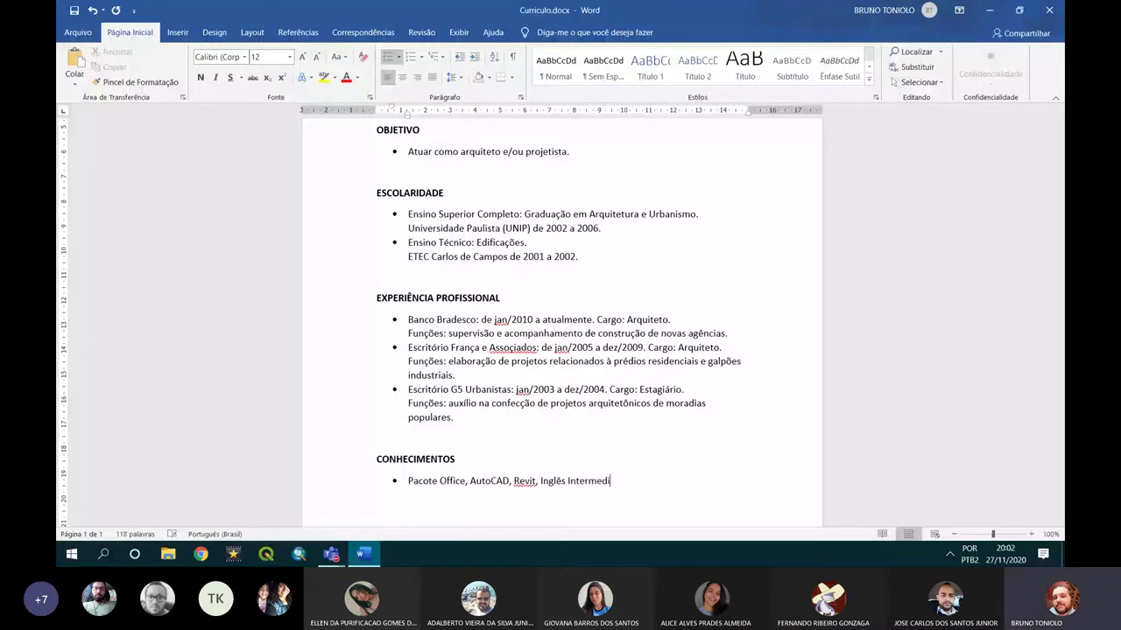
pyautogui.write('ário')
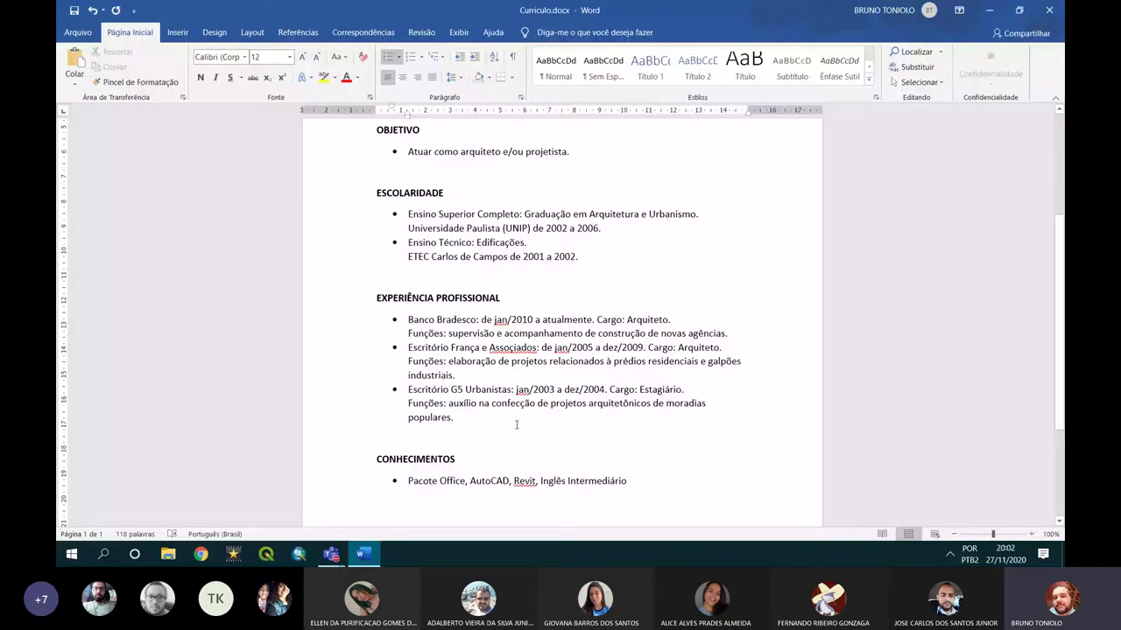
# Step: Replace the comma after Revit with 'e', end with a period, and close the list
pyautogui.click(536, 481)
pyautogui.press('BackSpace')
pyautogui.write('e')
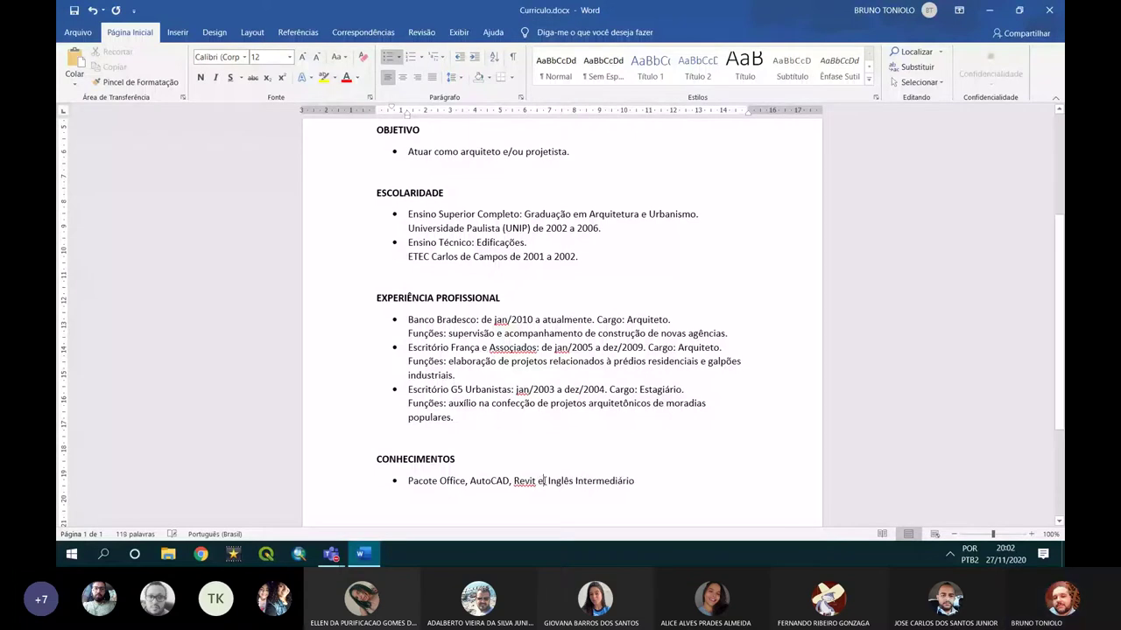
pyautogui.click(656, 481)
pyautogui.write('.')
pyautogui.press('Return')
pyautogui.press('Return')
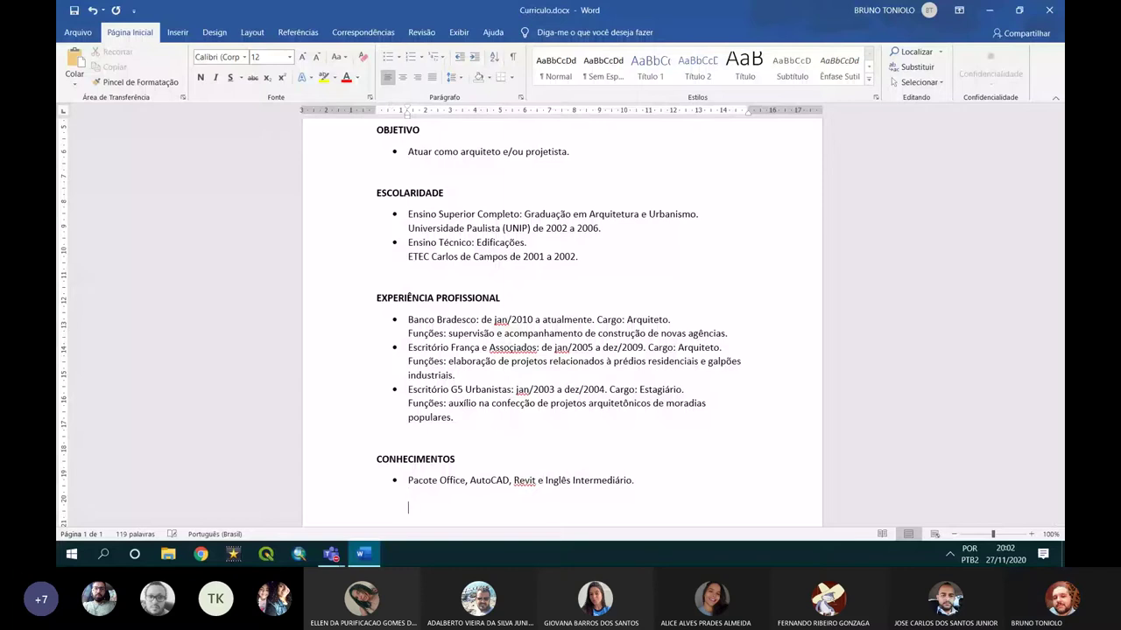
pyautogui.press('Return')
pyautogui.press('Return')
pyautogui.hotkey('ctrl', 'n')
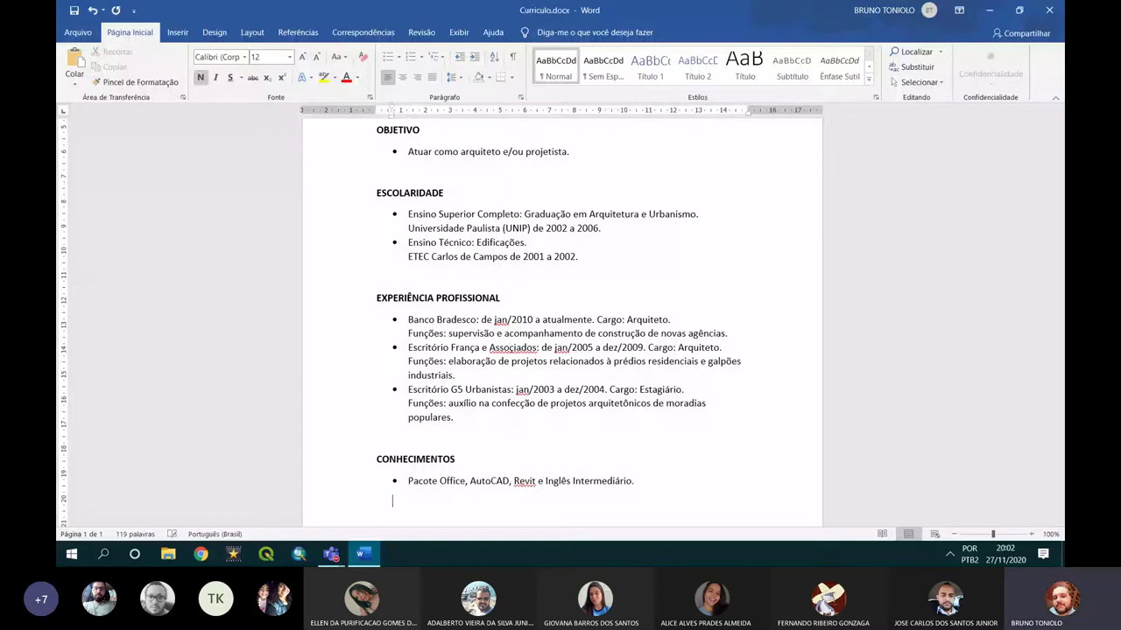
pyautogui.press('Return')
# Step: Type the heading 'Pretensão Salarial' below CONHECIMENTOS
pyautogui.scroll(-3, 538, 393)
pyautogui.scroll(3, 438, 389)
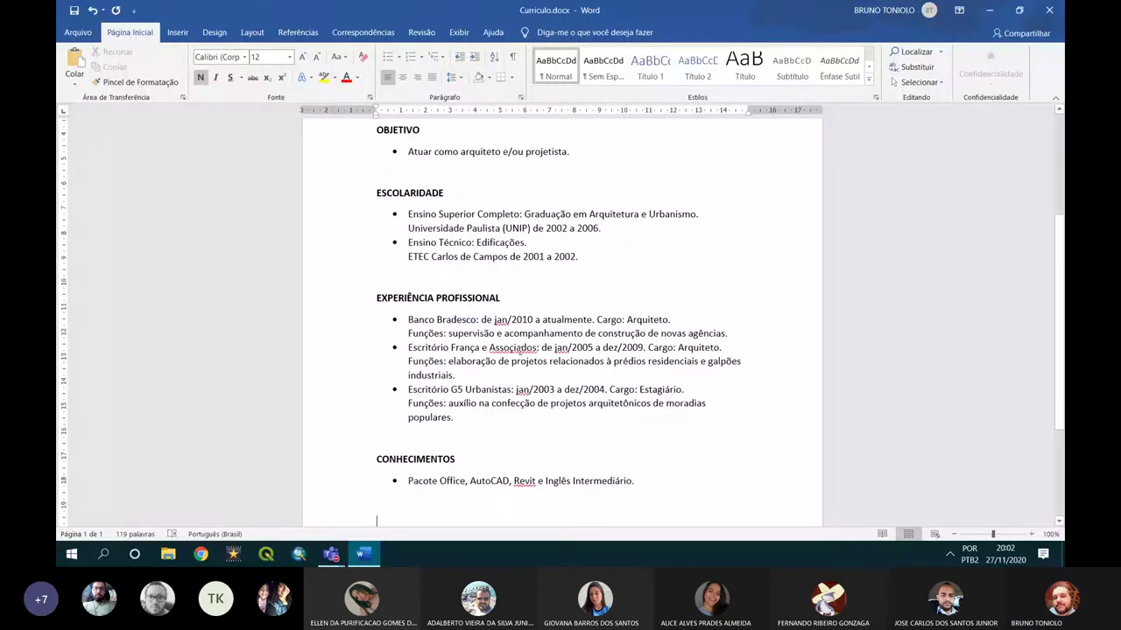
pyautogui.scroll(1, 430, 387)
pyautogui.write('prete')
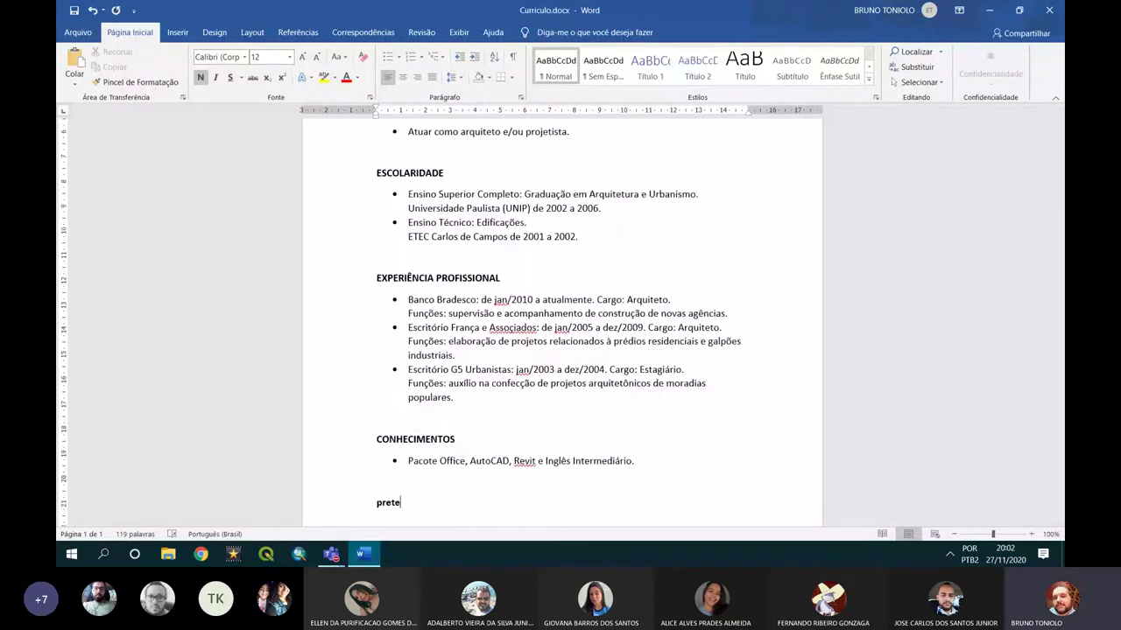
pyautogui.write('nsão')
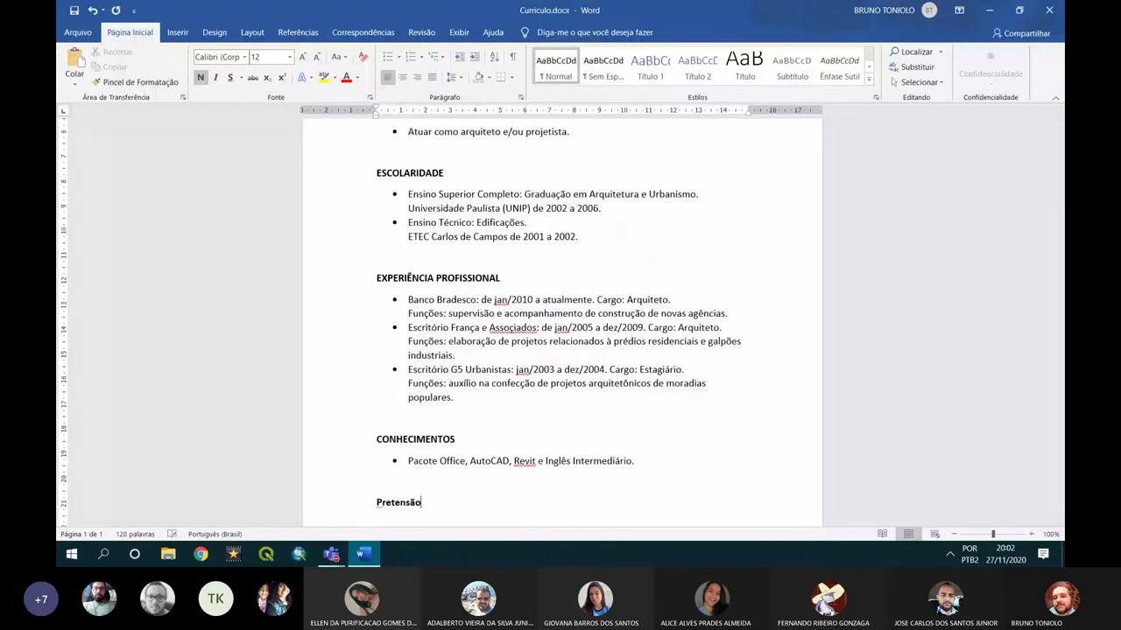
pyautogui.press('BackSpace')
pyautogui.press('BackSpace')
pyautogui.press('BackSpace')
pyautogui.write('ret')
pyautogui.write('ensão Sa')
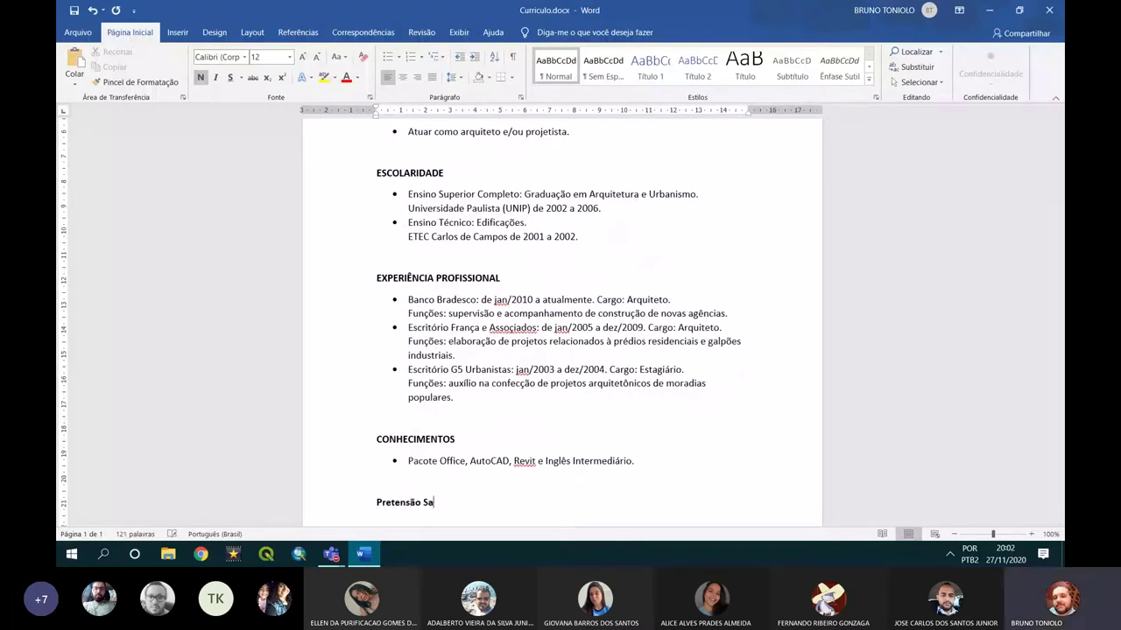
pyautogui.write('larial')
# Step: Convert the heading to MAIÚSCULAS and add a bulleted line beneath it
pyautogui.scroll(-1, 560, 315)
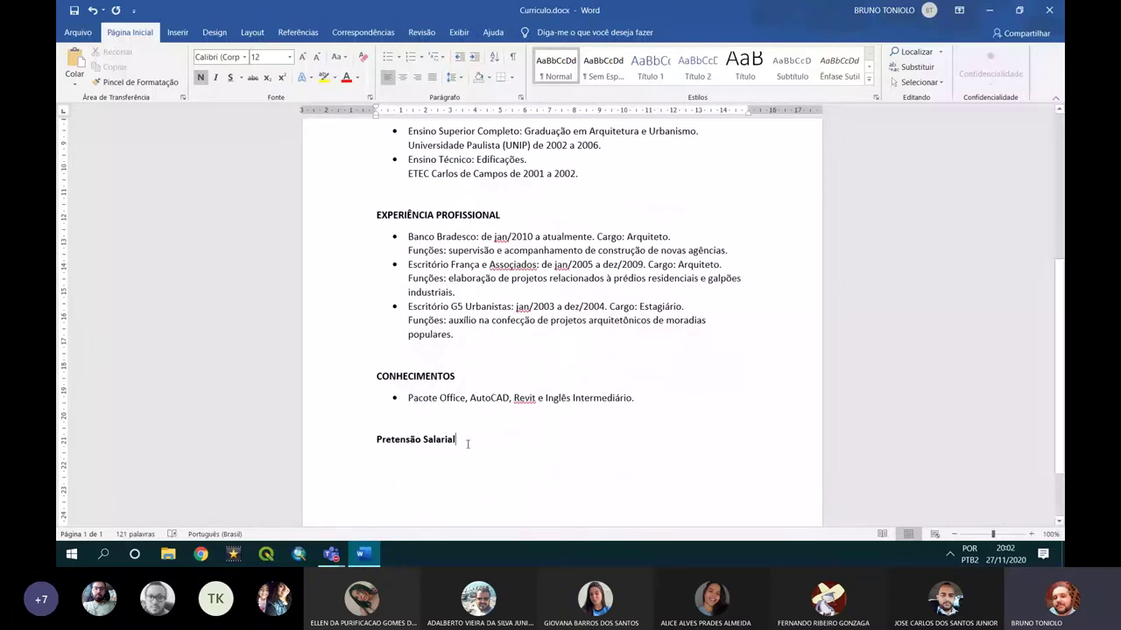
pyautogui.tripleClick(456, 440)
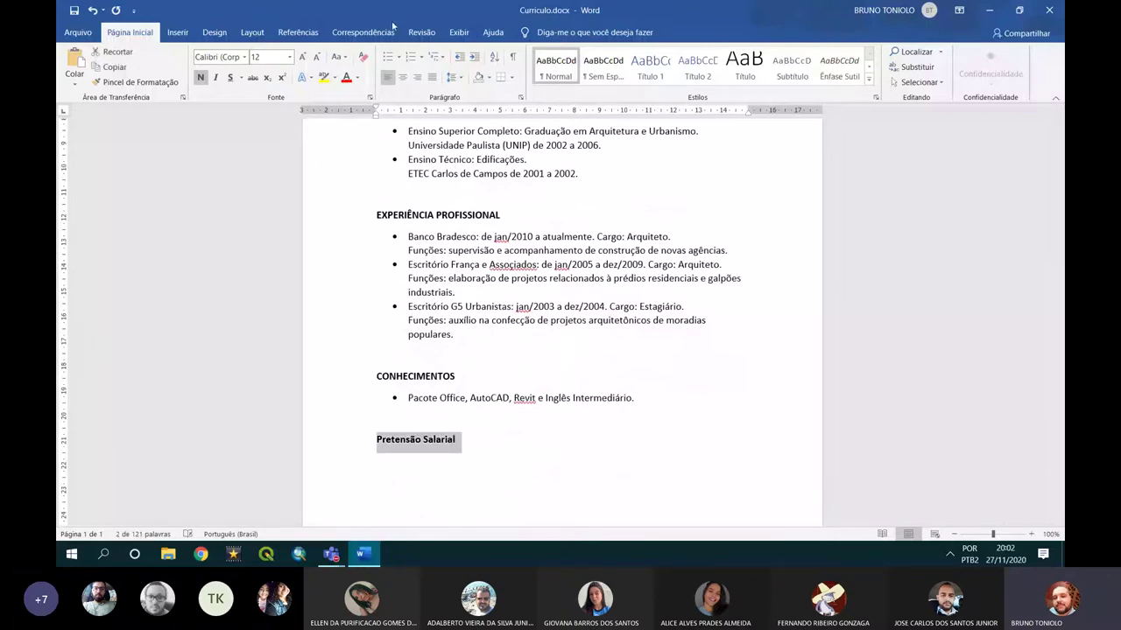
pyautogui.click(337, 57)
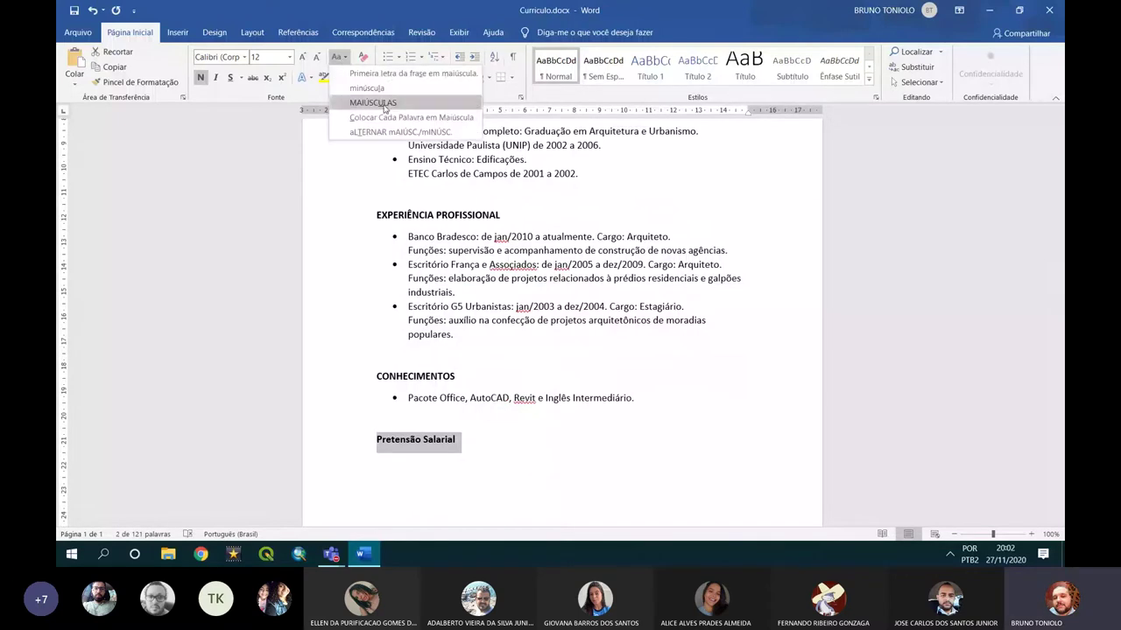
pyautogui.click(386, 107)
pyautogui.click(517, 459)
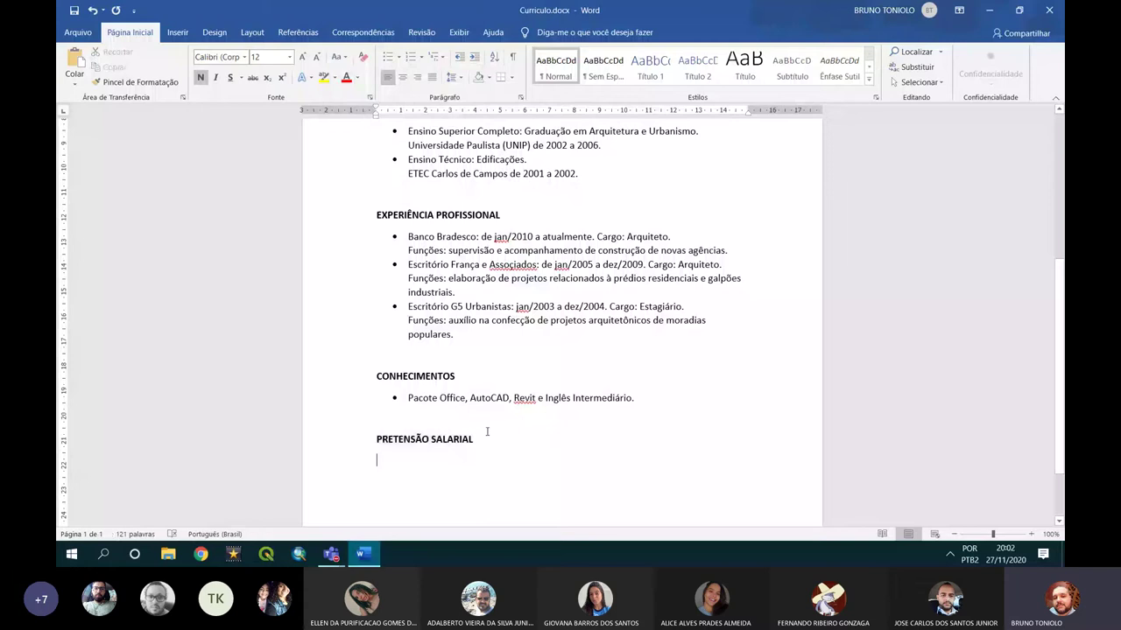
pyautogui.click(487, 439)
pyautogui.press('Return')
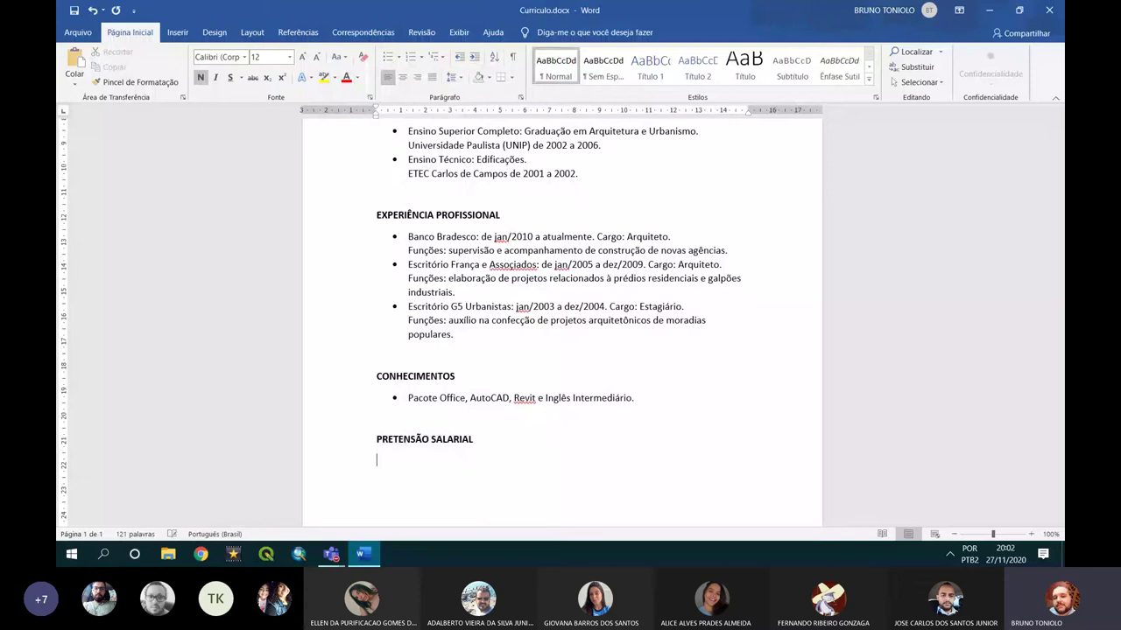
pyautogui.click(388, 57)
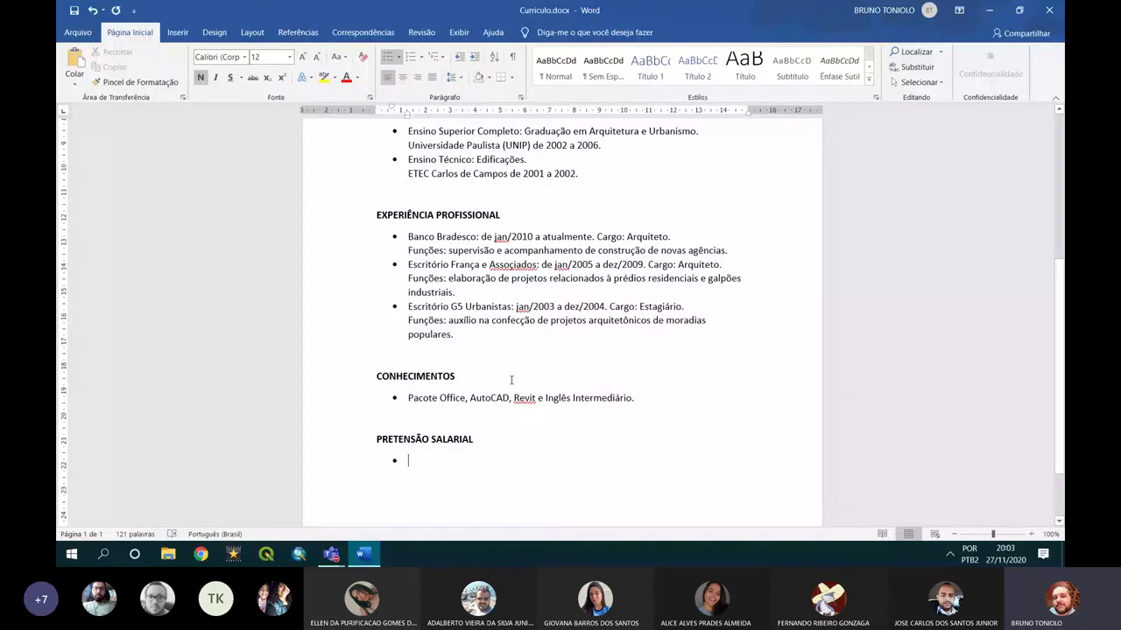
# Step: Write 'A combinar.' as the PRETENSÃO SALARIAL bullet
pyautogui.scroll(-1, 511, 380)
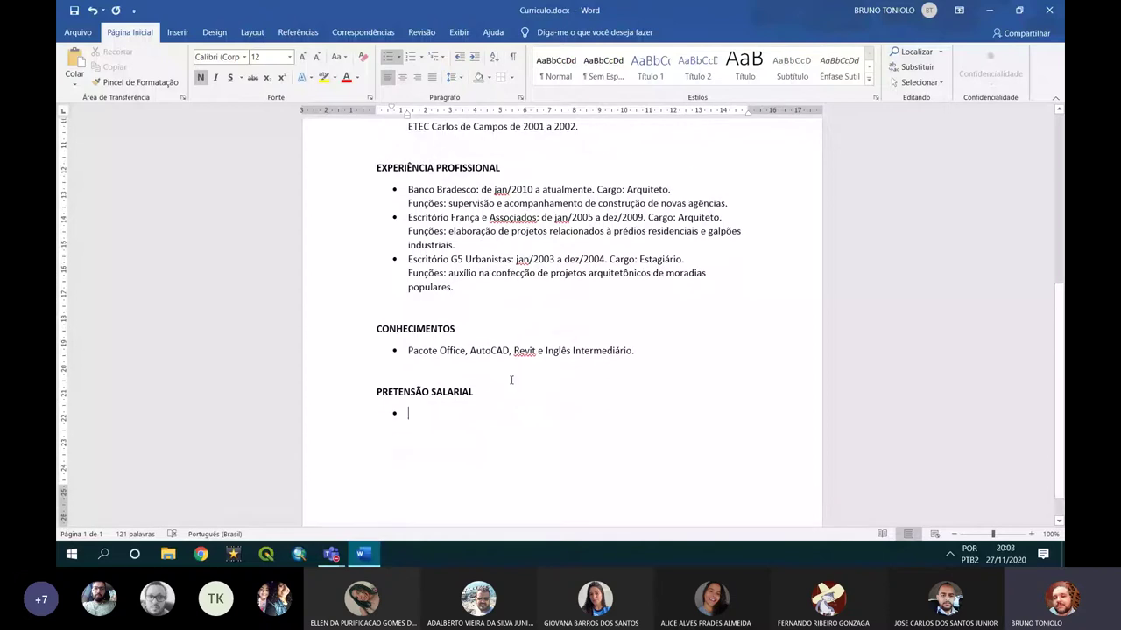
pyautogui.write('A')
pyautogui.press('BackSpace')
pyautogui.hotkey('ctrl', 'n')
pyautogui.write('A')
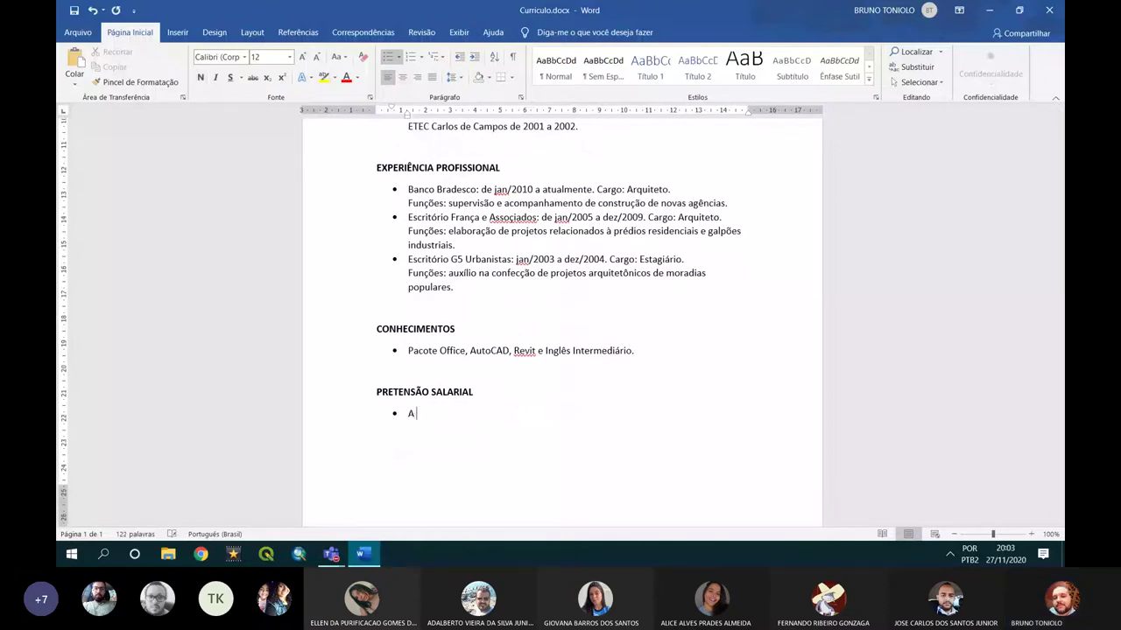
pyautogui.write(' combinar.')
# Step: End the list and add the heading OUTRAS INFORMAÇÕES
pyautogui.press('Return')
pyautogui.press('BackSpace')
pyautogui.press('BackSpace')
pyautogui.press('BackSpace')
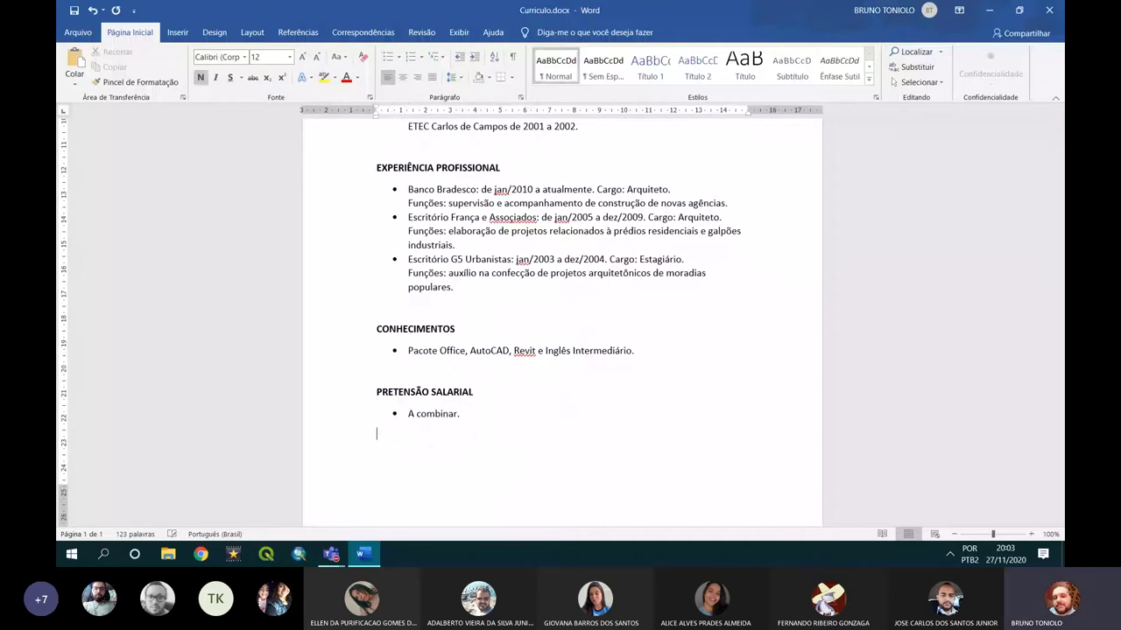
pyautogui.press('Return')
pyautogui.hotkey('ctrl', 'n')
pyautogui.write('O')
pyautogui.write('UTRAS IN')
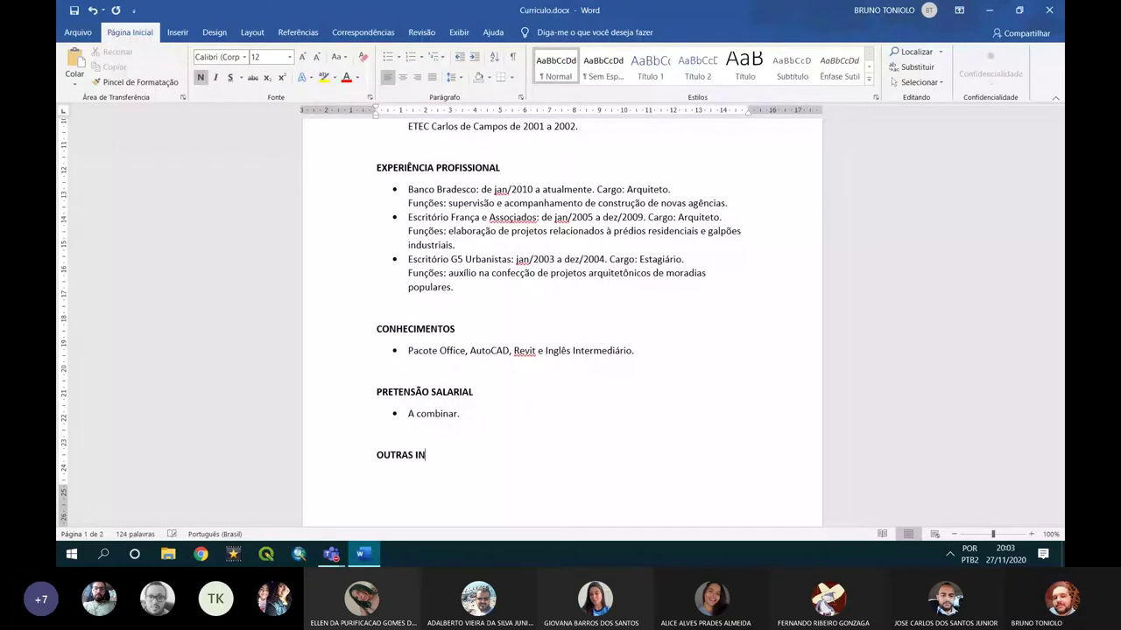
pyautogui.write('FORMAÇÕES')
pyautogui.press('Return')
# Step: Add the bullet 'Disponibilidade para trabalhar em outras cidades e/ou Estados'
pyautogui.click(386, 58)
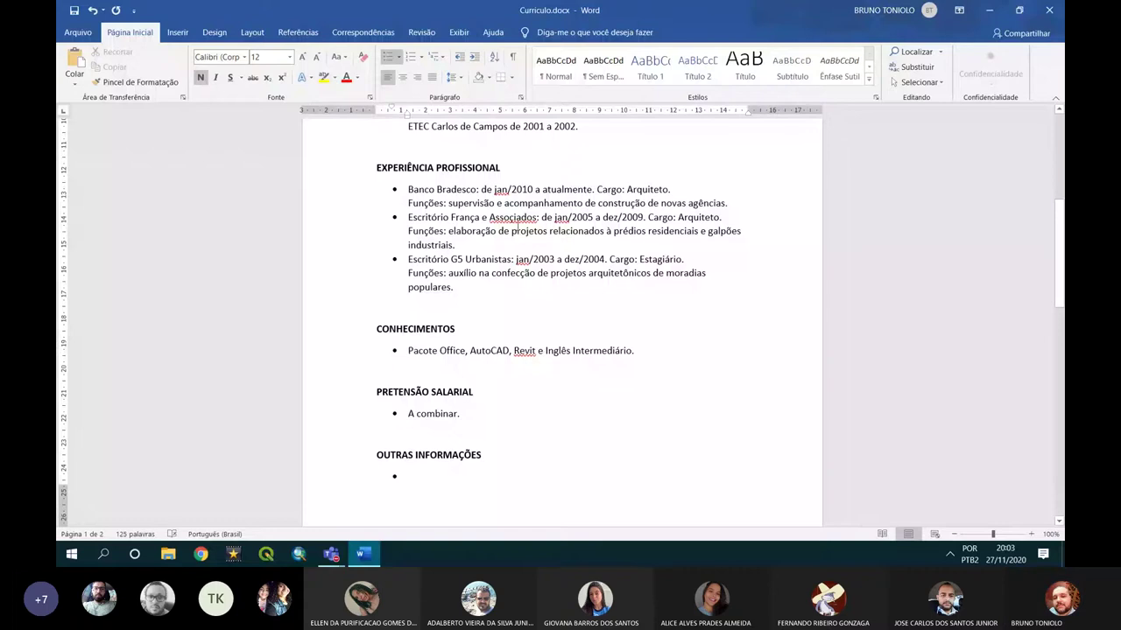
pyautogui.write('dd')
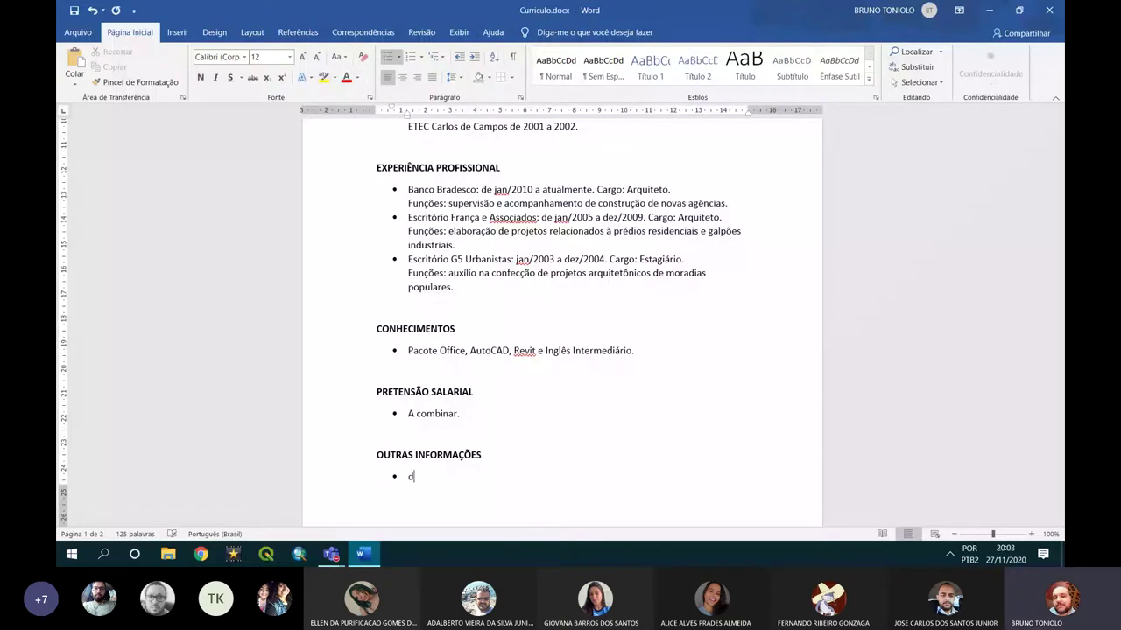
pyautogui.press('BackSpace')
pyautogui.write('Disp')
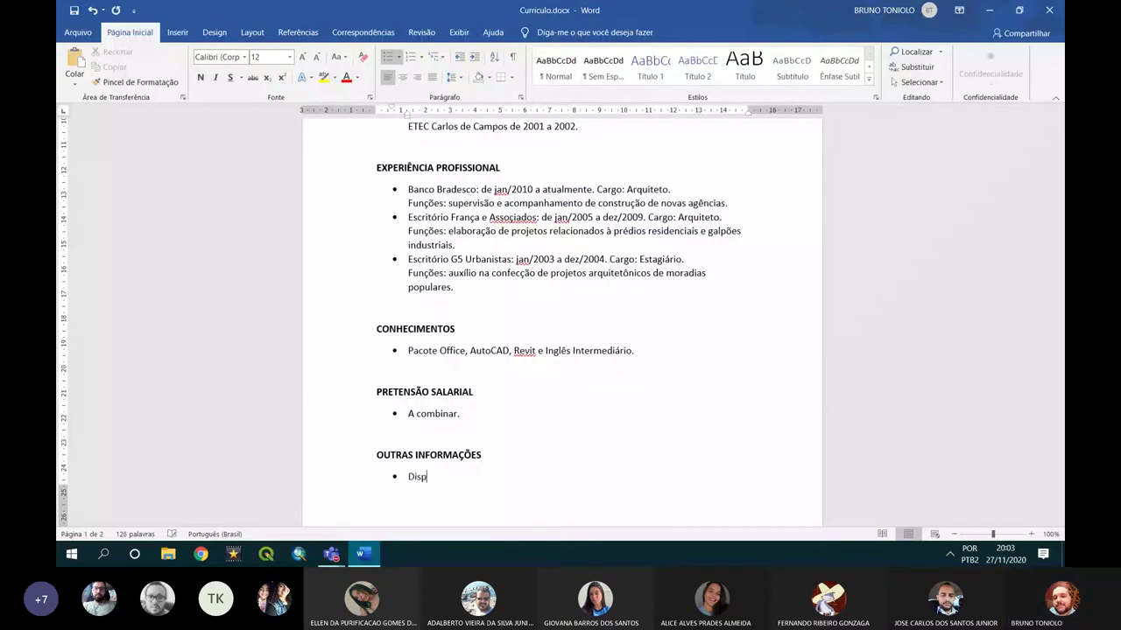
pyautogui.write('onibilidad')
pyautogui.press('BackSpace')
pyautogui.press('BackSpace')
pyautogui.press('BackSpace')
pyautogui.write('dade para')
pyautogui.write(' trabalhar ')
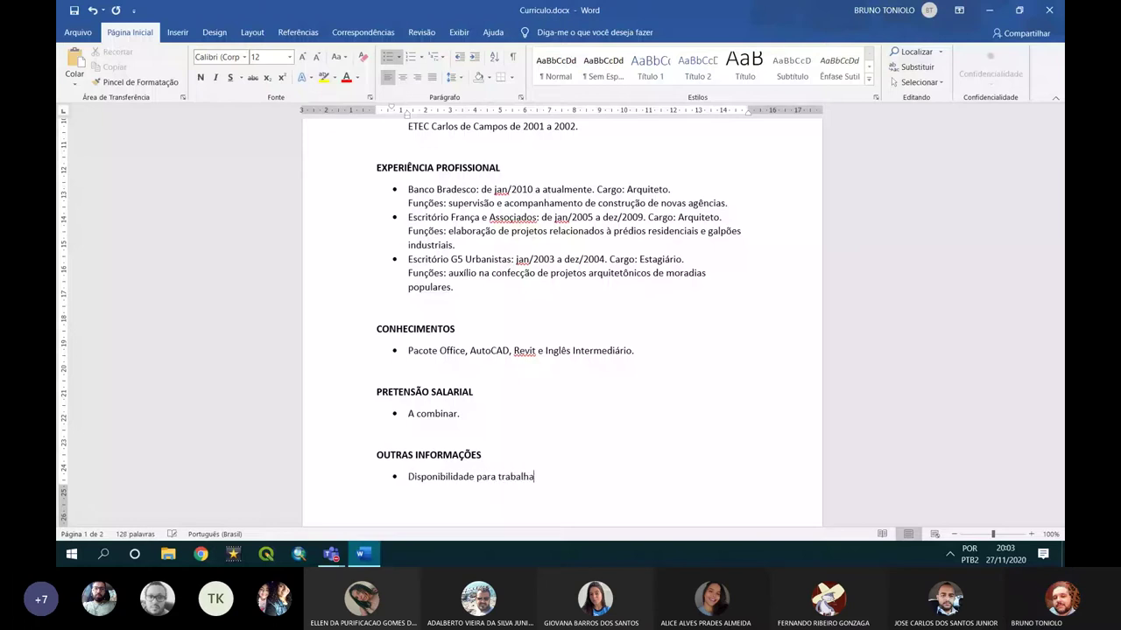
pyautogui.write('em ou')
pyautogui.write('tras cidades e/')
pyautogui.write('ou E')
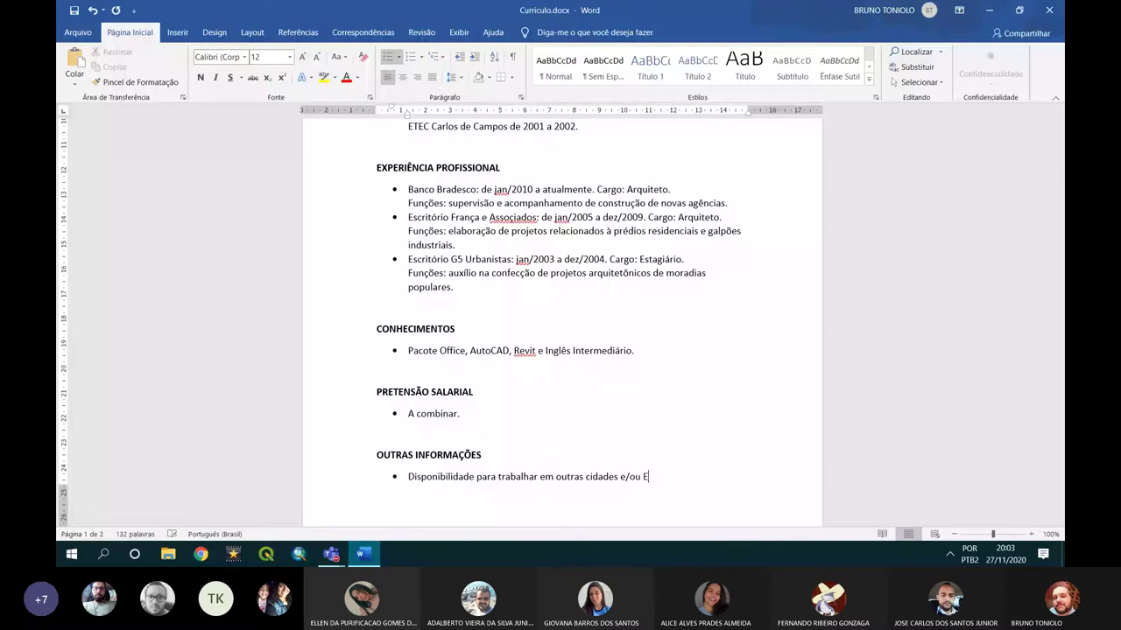
pyautogui.write('stados.')
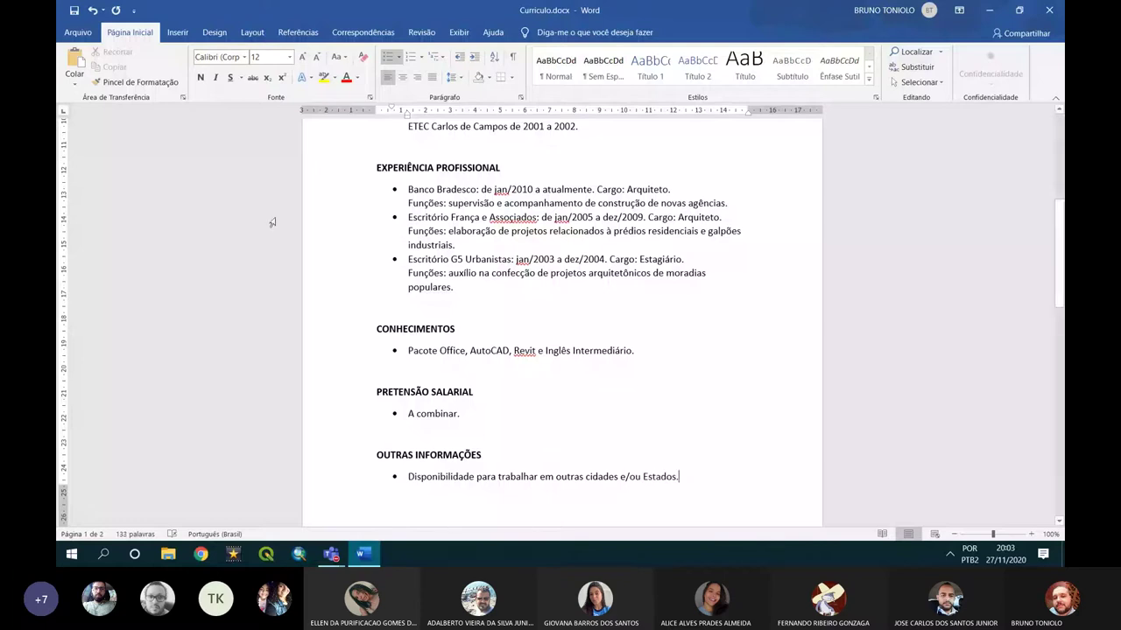
# Step: Delete the empty paragraphs on page 2 so the résumé fits one page
pyautogui.scroll(6, 701, 222)
pyautogui.scroll(-10, 700, 222)
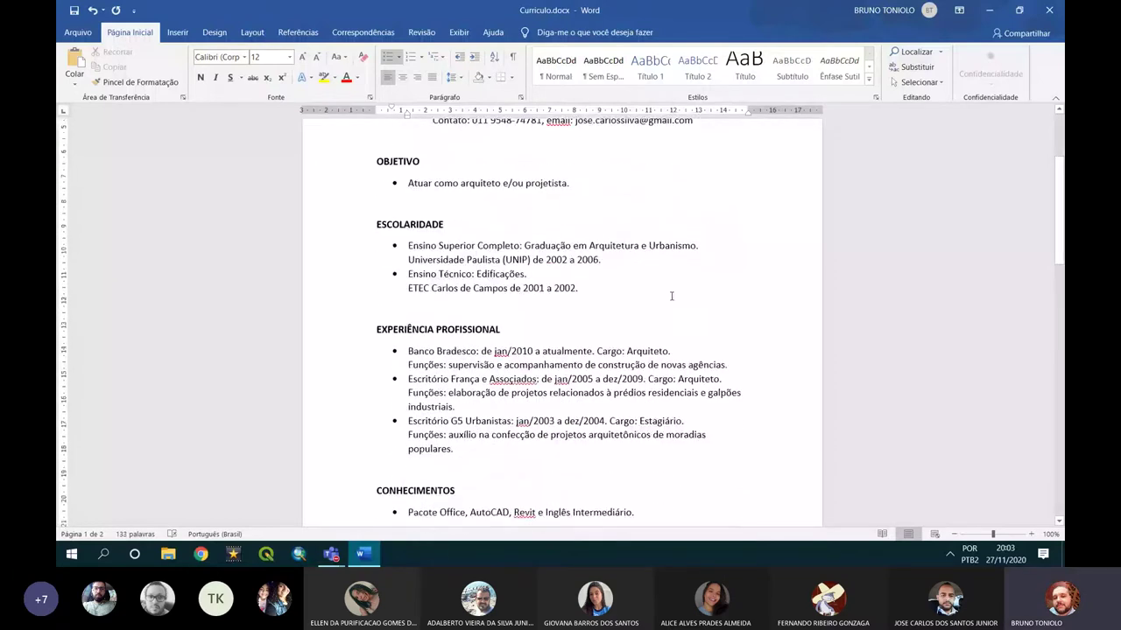
pyautogui.click(560, 369)
pyautogui.press('BackSpace')
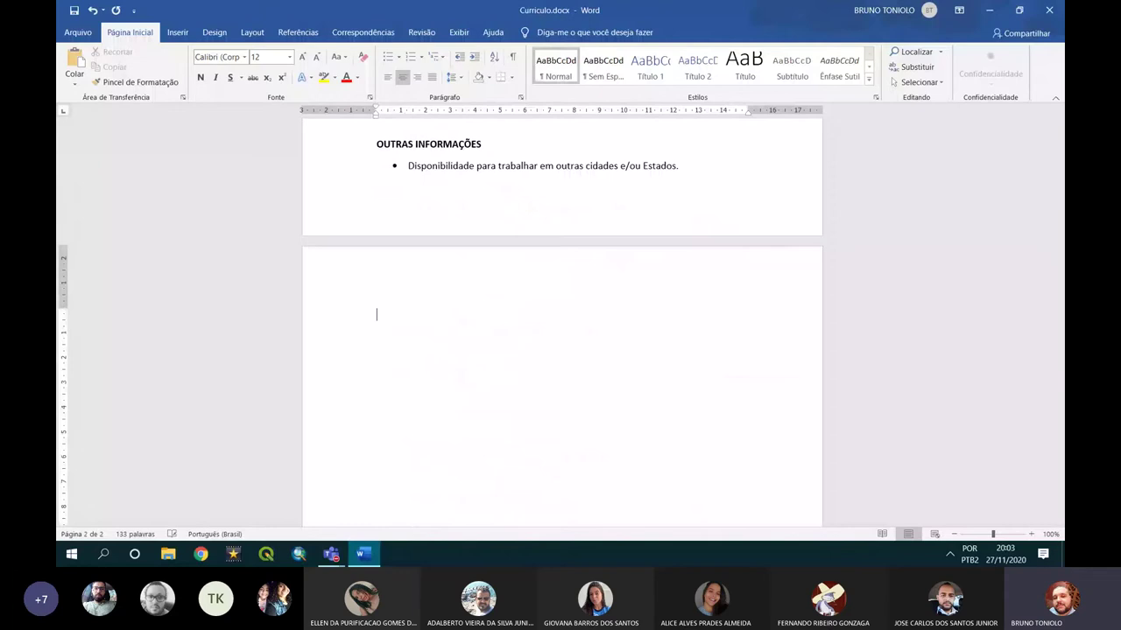
pyautogui.press('BackSpace')
pyautogui.scroll(4, 590, 343)
pyautogui.scroll(2, 596, 332)
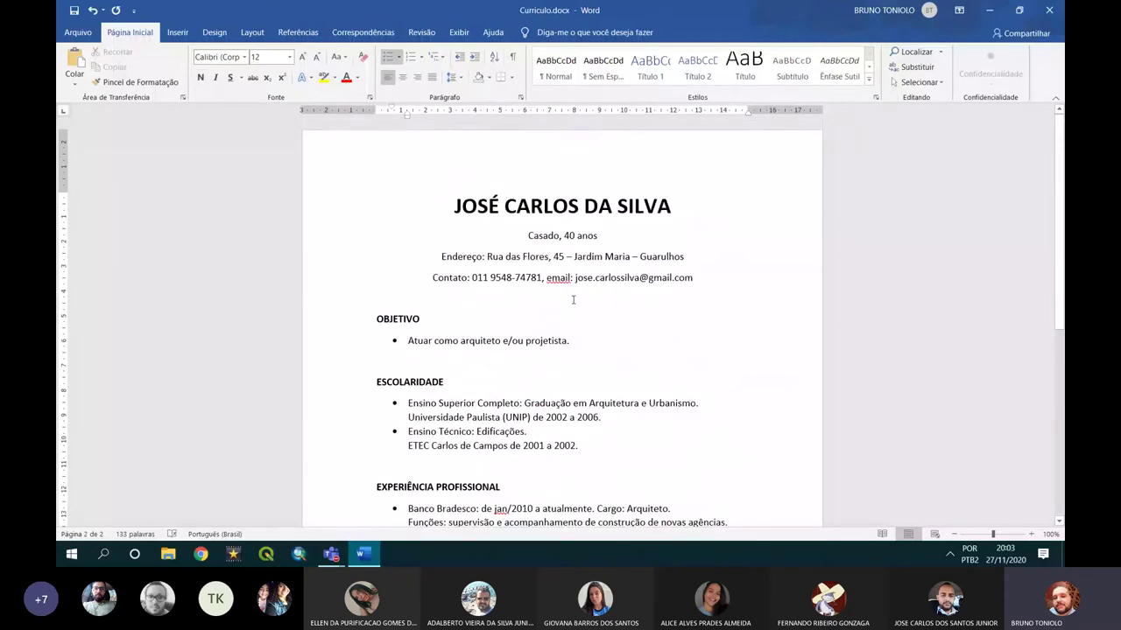
# Step: Save the résumé as PDF, Curriculo.pdf, into Downloads
pyautogui.click(78, 32)
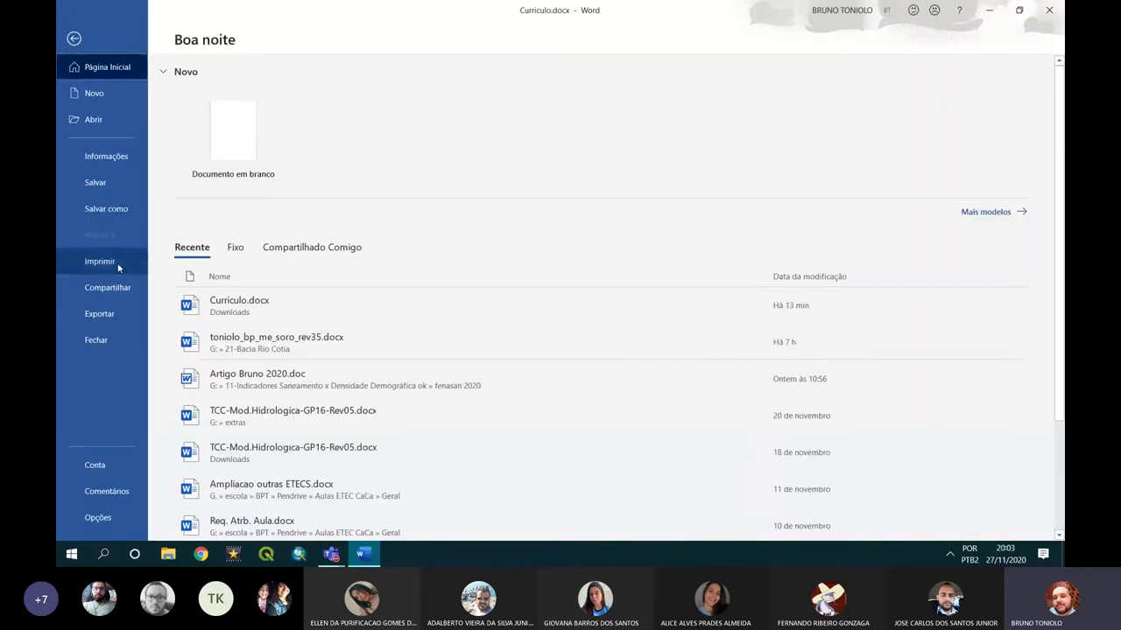
pyautogui.click(115, 209)
pyautogui.click(298, 372)
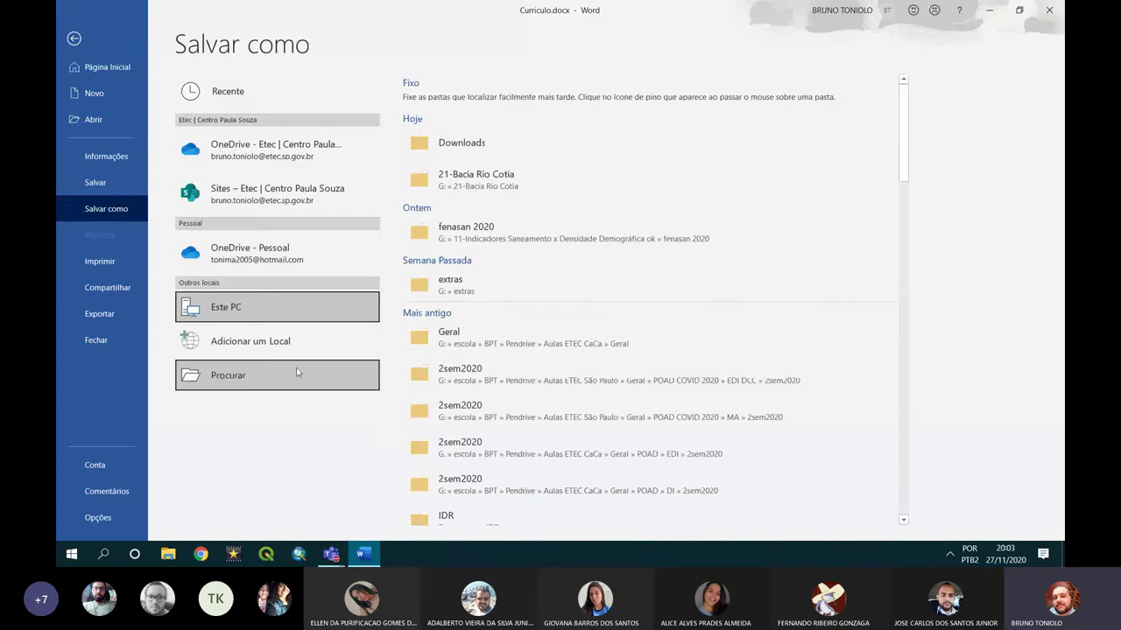
pyautogui.click(205, 238)
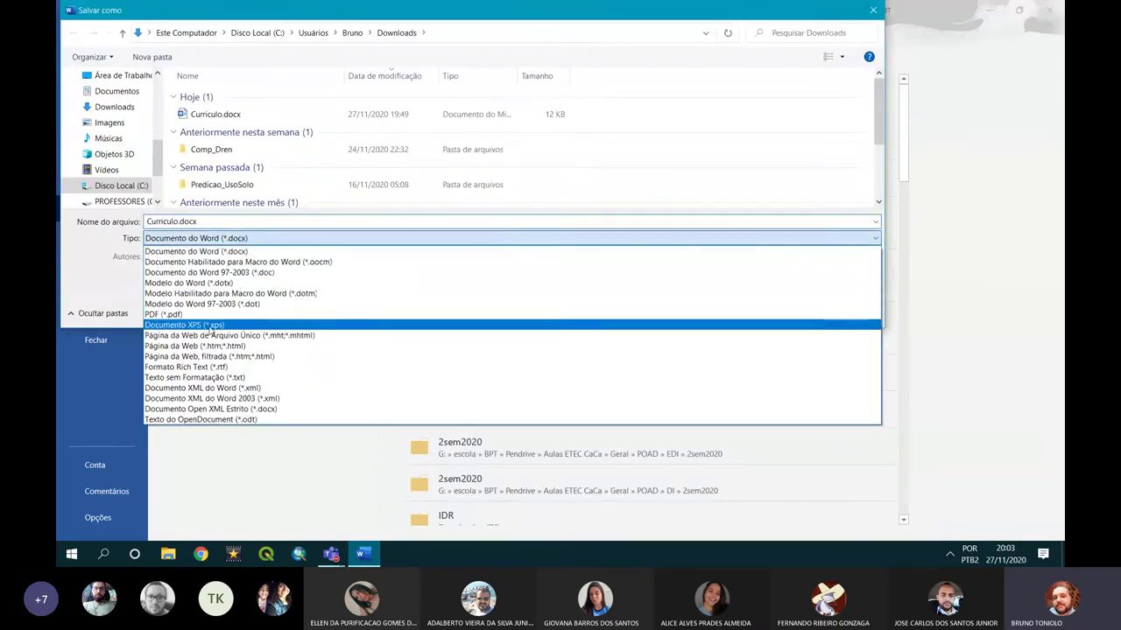
pyautogui.click(166, 315)
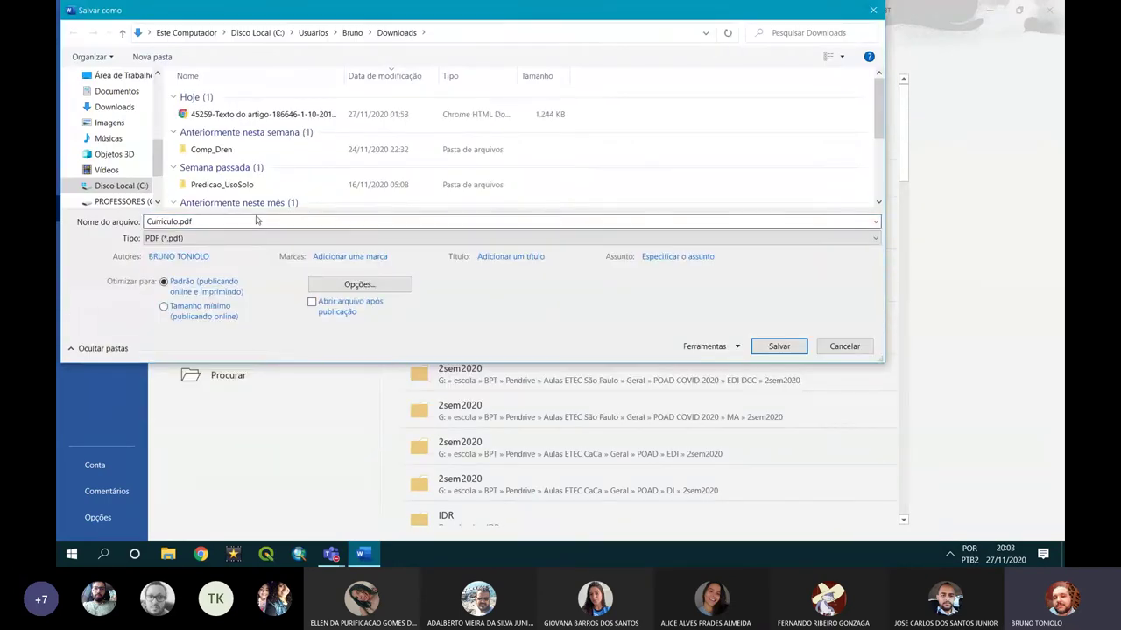
pyautogui.moveTo(882, 362); pyautogui.dragTo(954, 477)
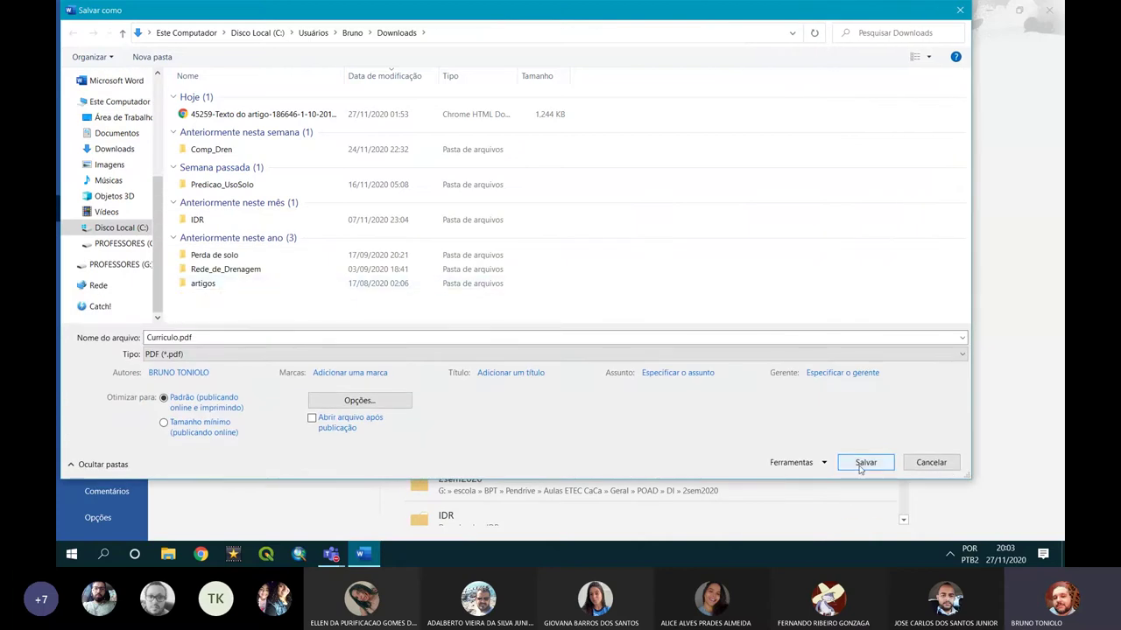
pyautogui.click(860, 466)
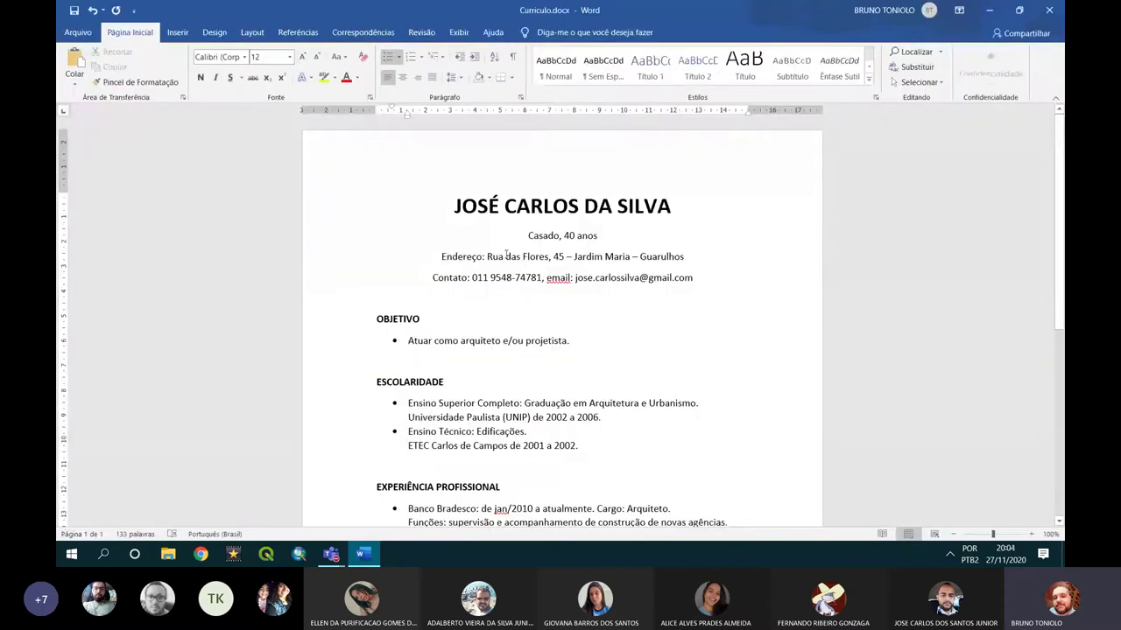
# Step: Launch File Explorer with Win+E over the Word document
pyautogui.scroll(-2, 528, 291)
pyautogui.scroll(-3, 394, 368)
pyautogui.scroll(-1, 263, 420)
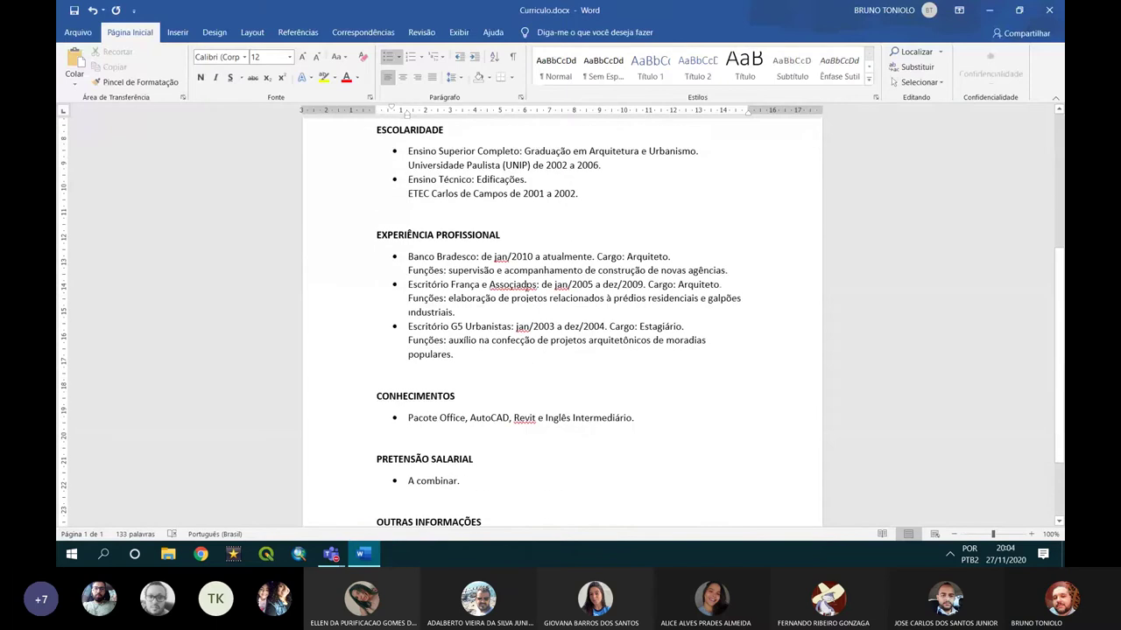
pyautogui.scroll(-2, 212, 445)
pyautogui.press('super+e')
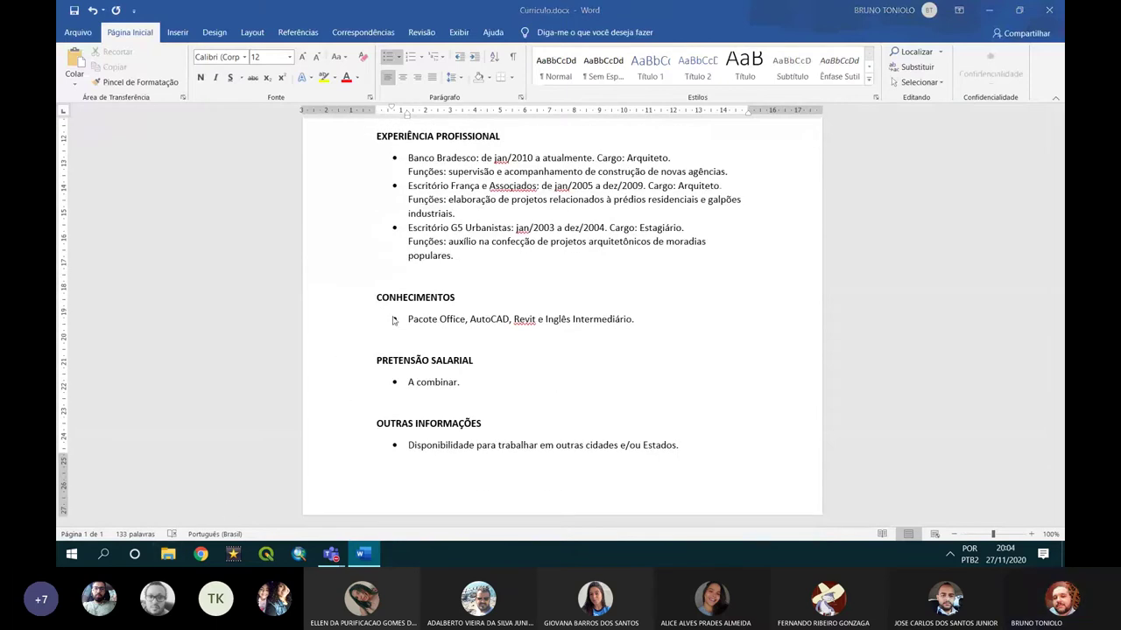
# Step: Open Curriculo.pdf from the Downloads folder
pyautogui.click(160, 207)
pyautogui.scroll(-2, 296, 285)
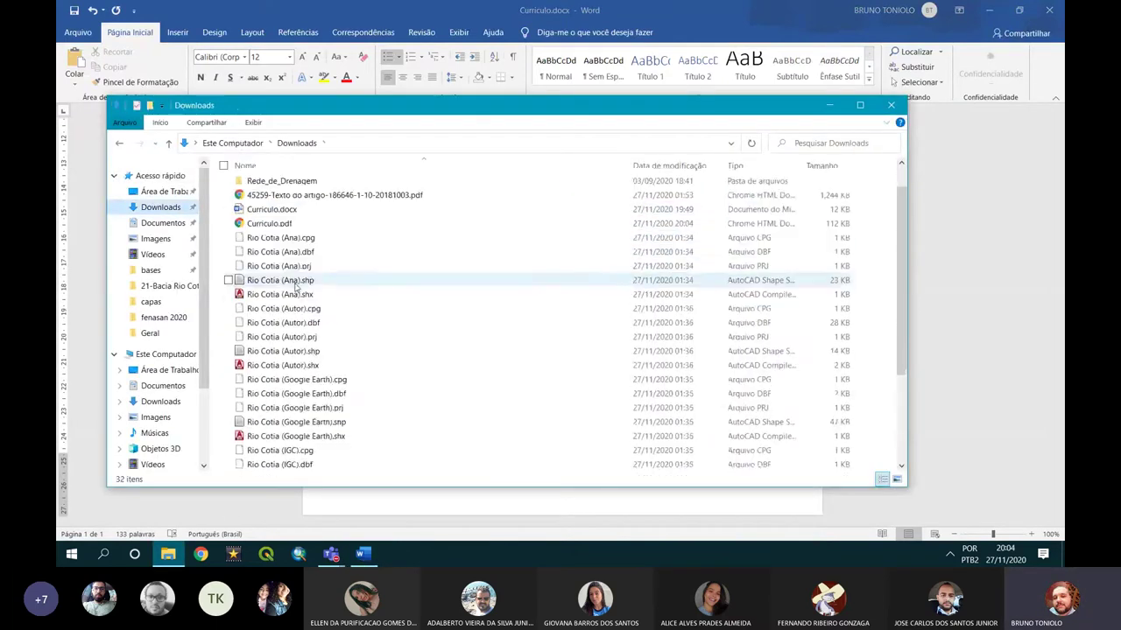
pyautogui.scroll(-2, 296, 286)
pyautogui.scroll(3, 296, 285)
pyautogui.scroll(-2, 300, 291)
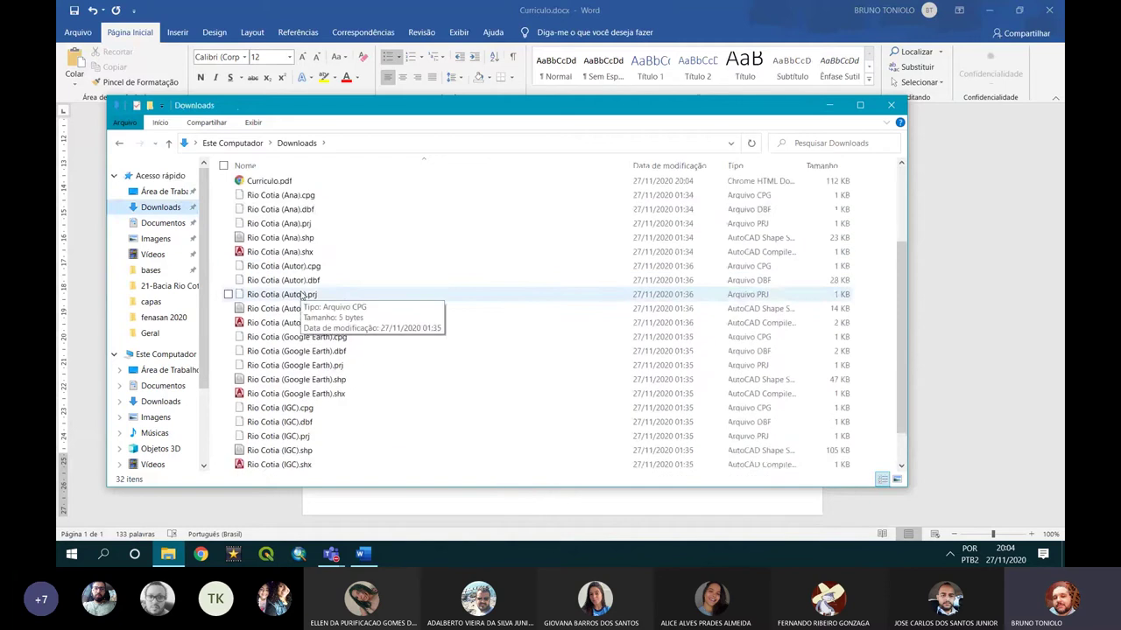
pyautogui.scroll(-1, 302, 296)
pyautogui.scroll(4, 302, 296)
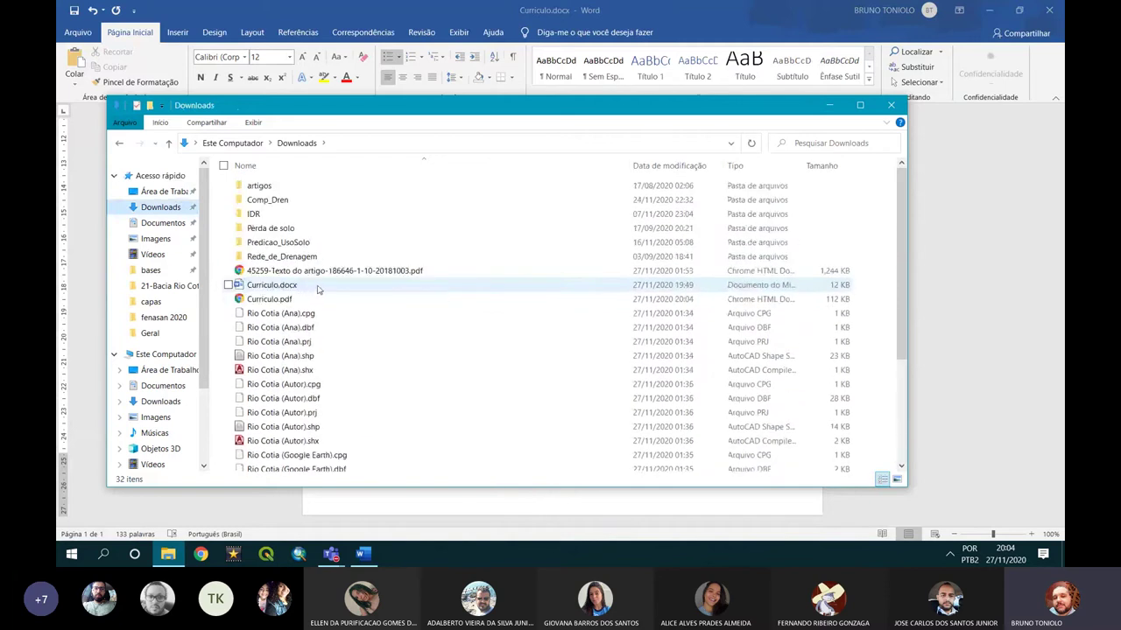
pyautogui.doubleClick(303, 301)
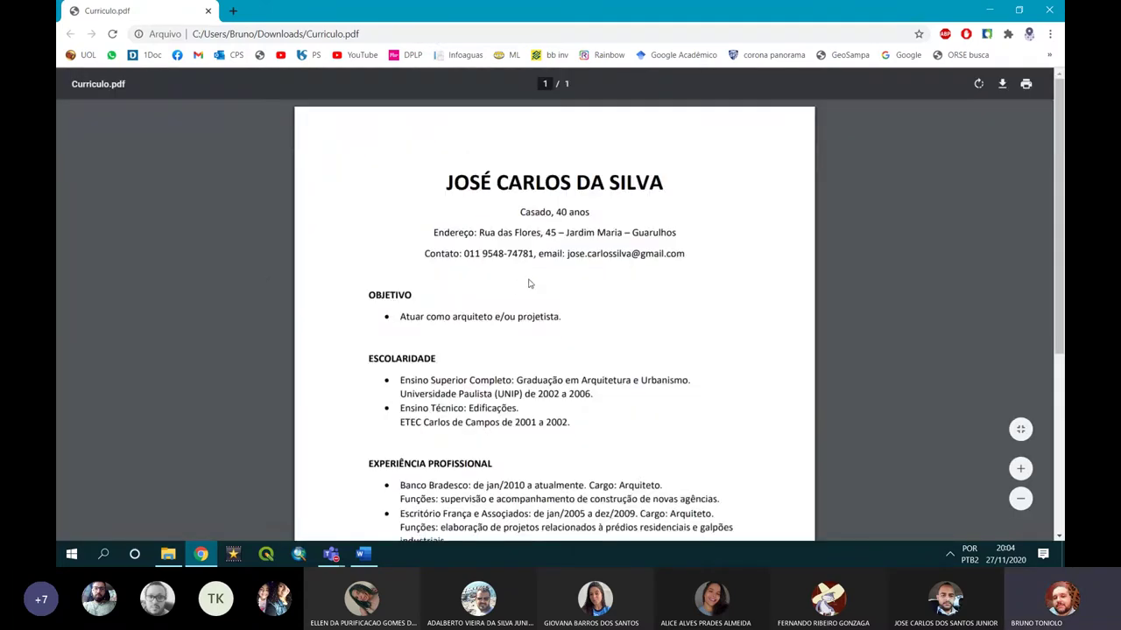
# Step: Look over the one-page Curriculo.pdf in Chrome, then minimize the browser
pyautogui.scroll(-5, 786, 397)
pyautogui.scroll(5, 573, 372)
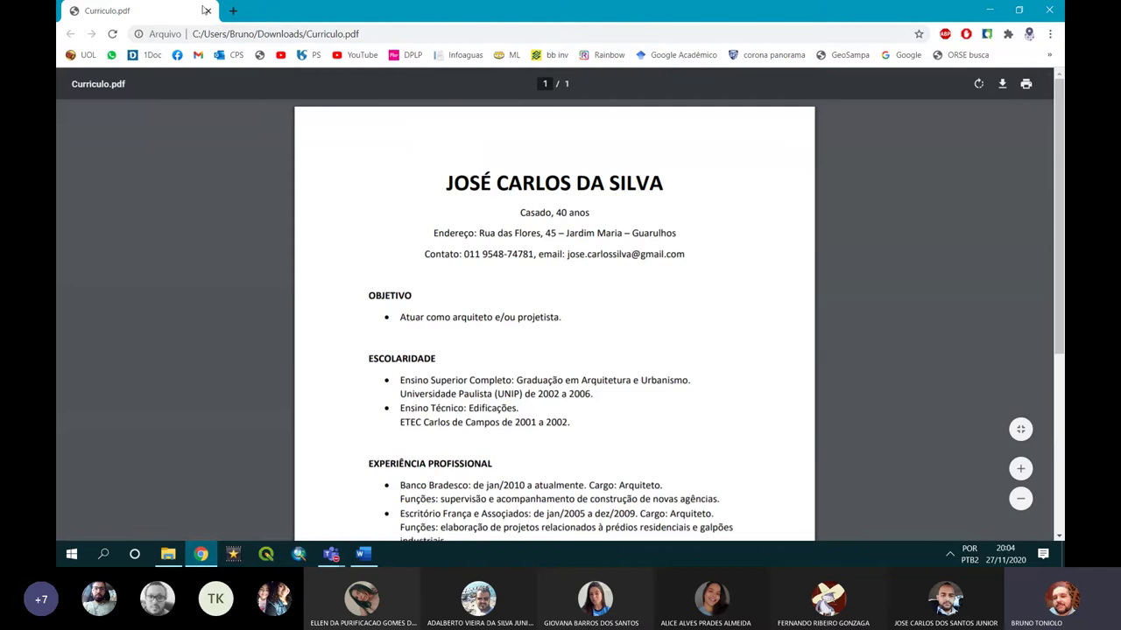
pyautogui.click(989, 10)
# Step: Close the Explorer window and open toniolo_bp_me_soro_rev35.docx from Recent
pyautogui.click(1025, 82)
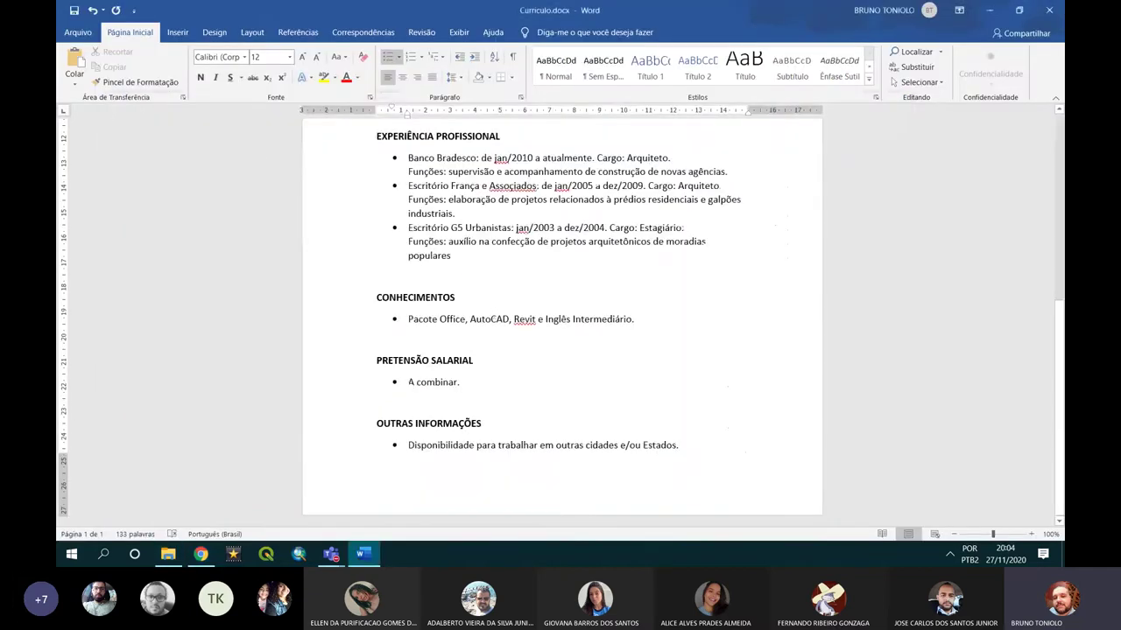
pyautogui.click(78, 33)
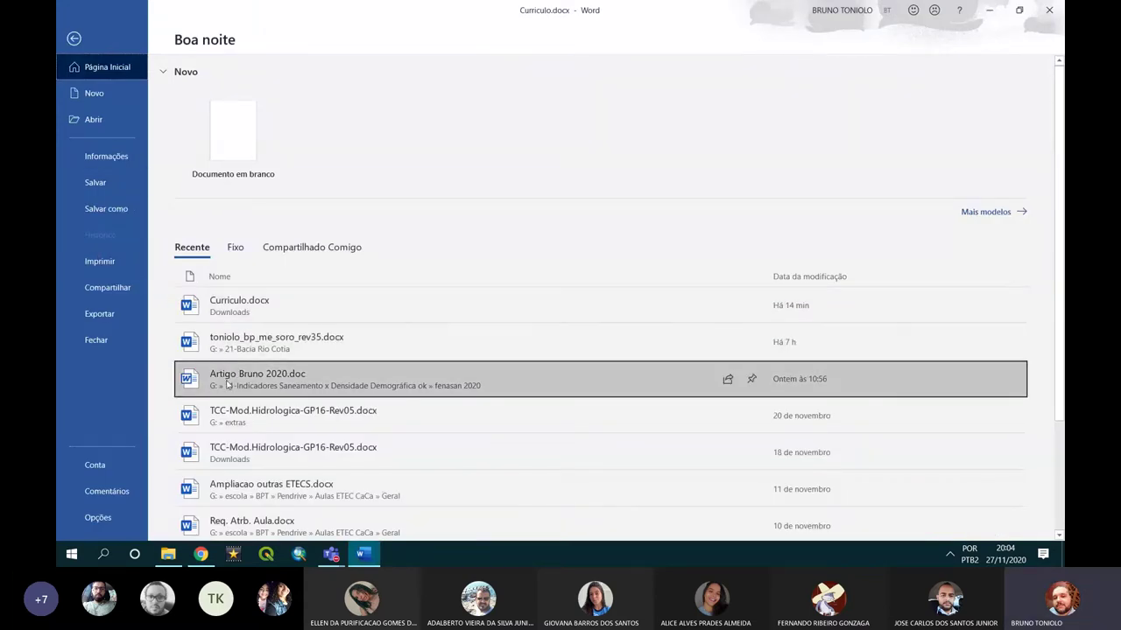
pyautogui.click(238, 344)
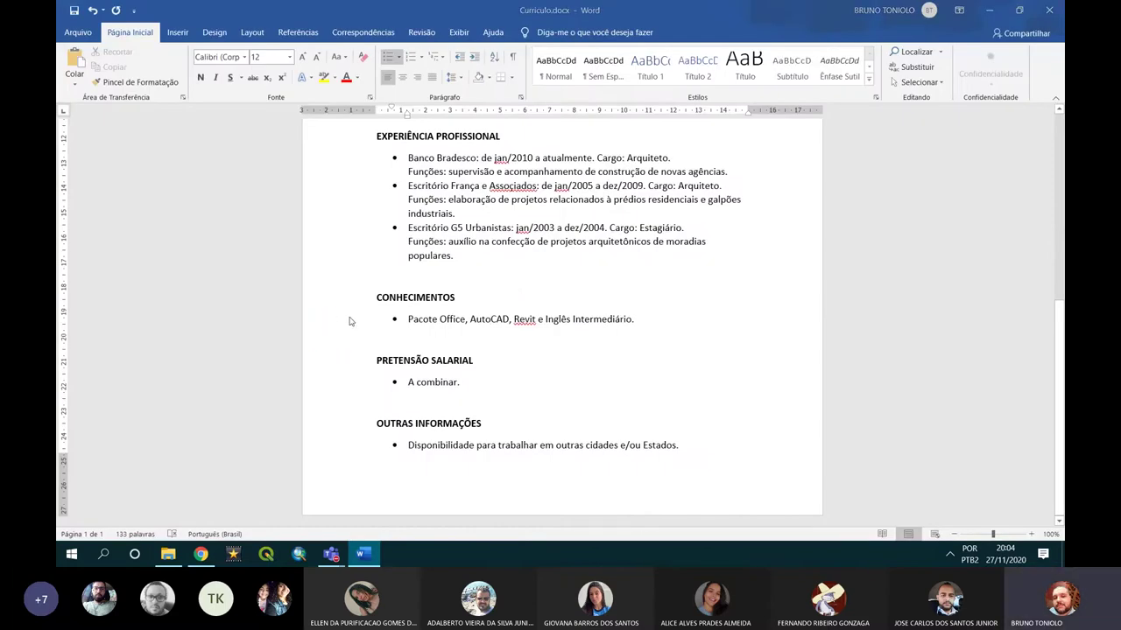
# Step: Scroll through the dissertation and bring up the Revisão ribbon
pyautogui.scroll(-3, 350, 324)
pyautogui.scroll(-8, 376, 330)
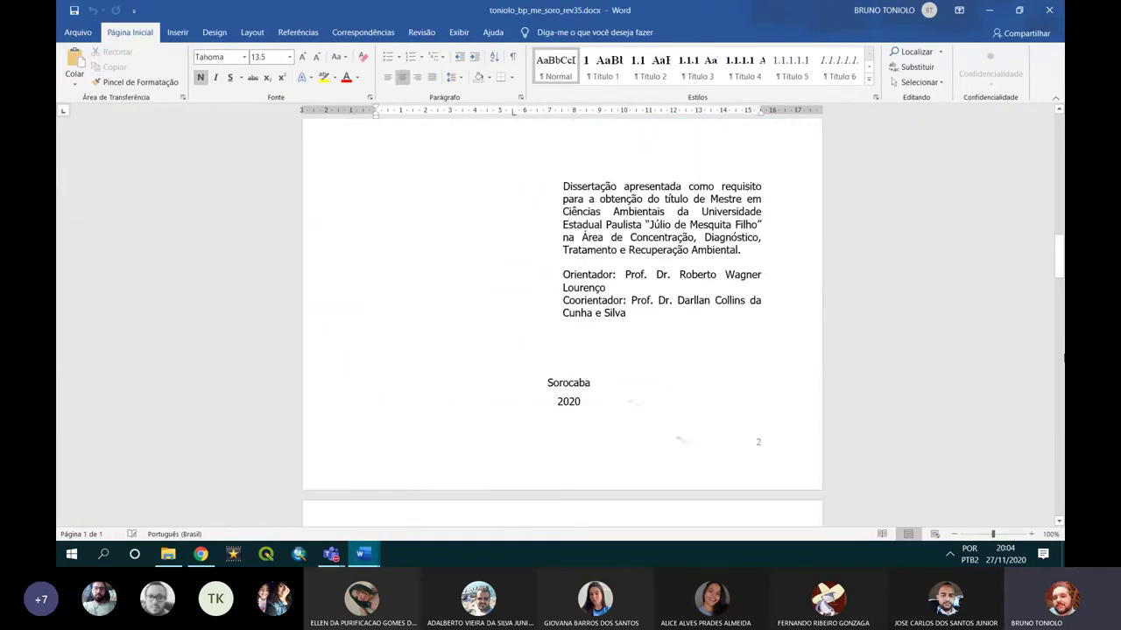
pyautogui.scroll(-8, 795, 358)
pyautogui.scroll(-5, 749, 346)
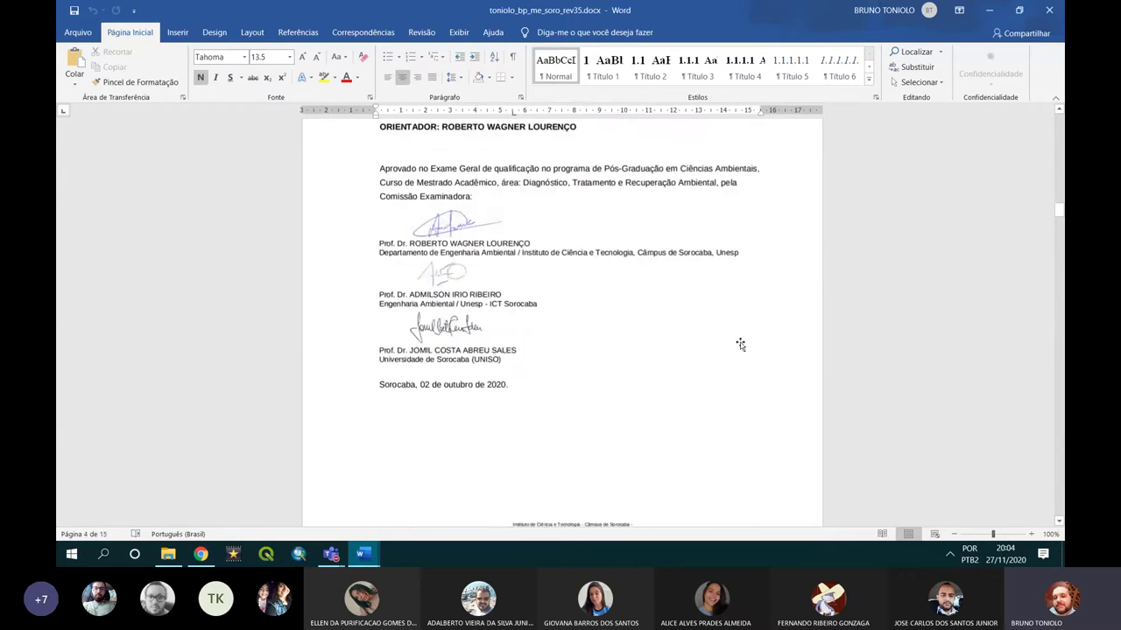
pyautogui.scroll(-5, 741, 345)
pyautogui.scroll(-5, 740, 335)
pyautogui.scroll(-15, 469, 338)
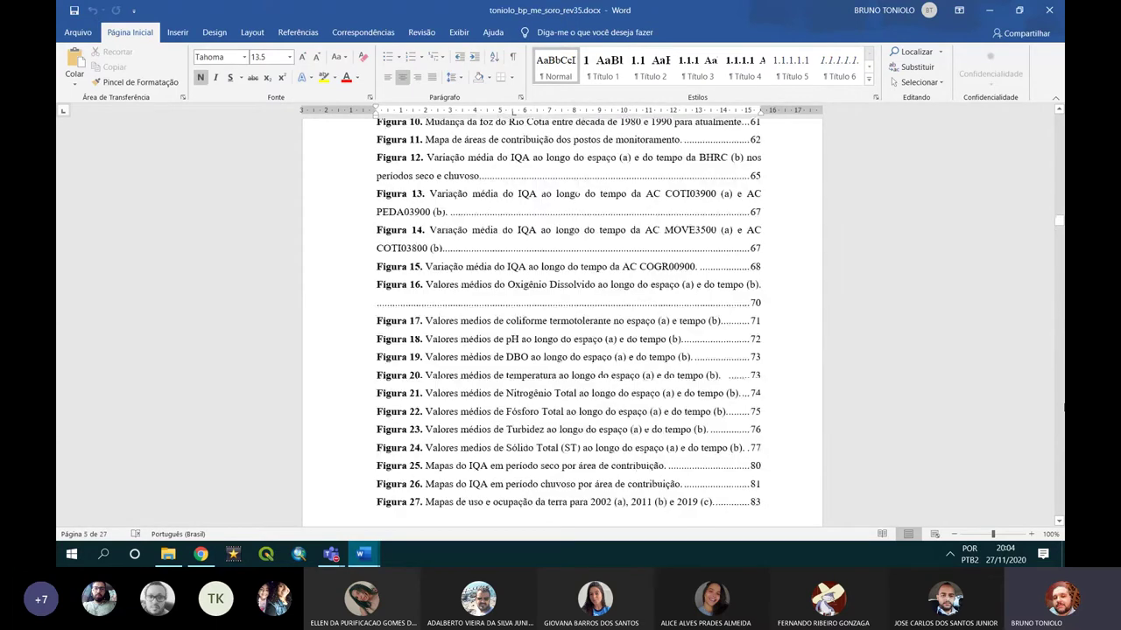
pyautogui.scroll(-10, 469, 338)
pyautogui.scroll(-5, 469, 338)
pyautogui.scroll(-1, 469, 338)
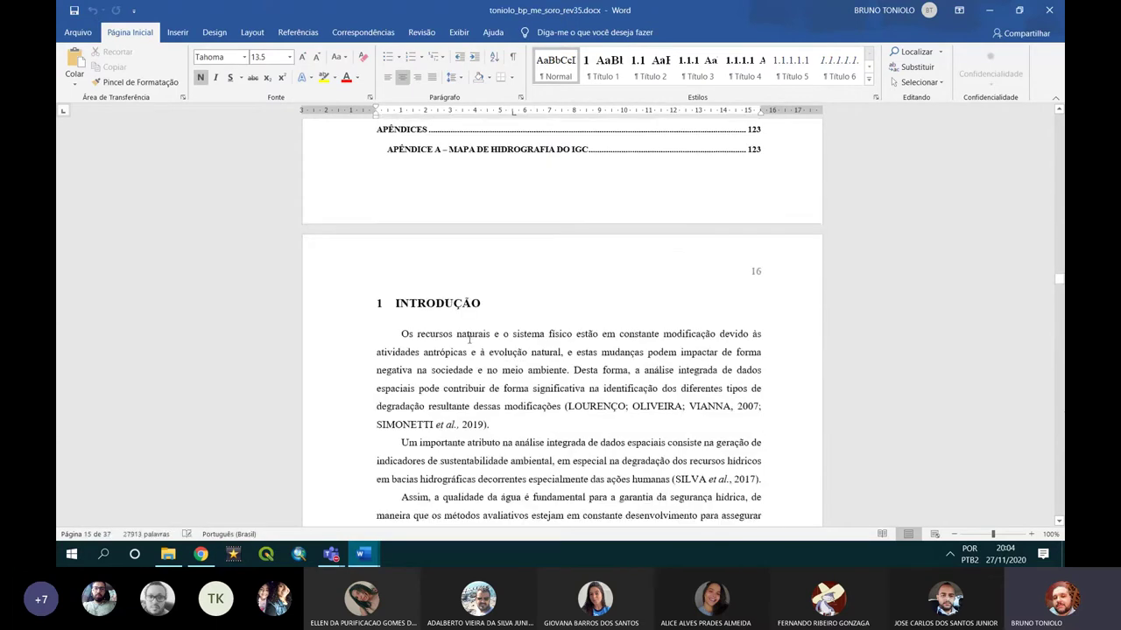
pyautogui.scroll(-5, 469, 337)
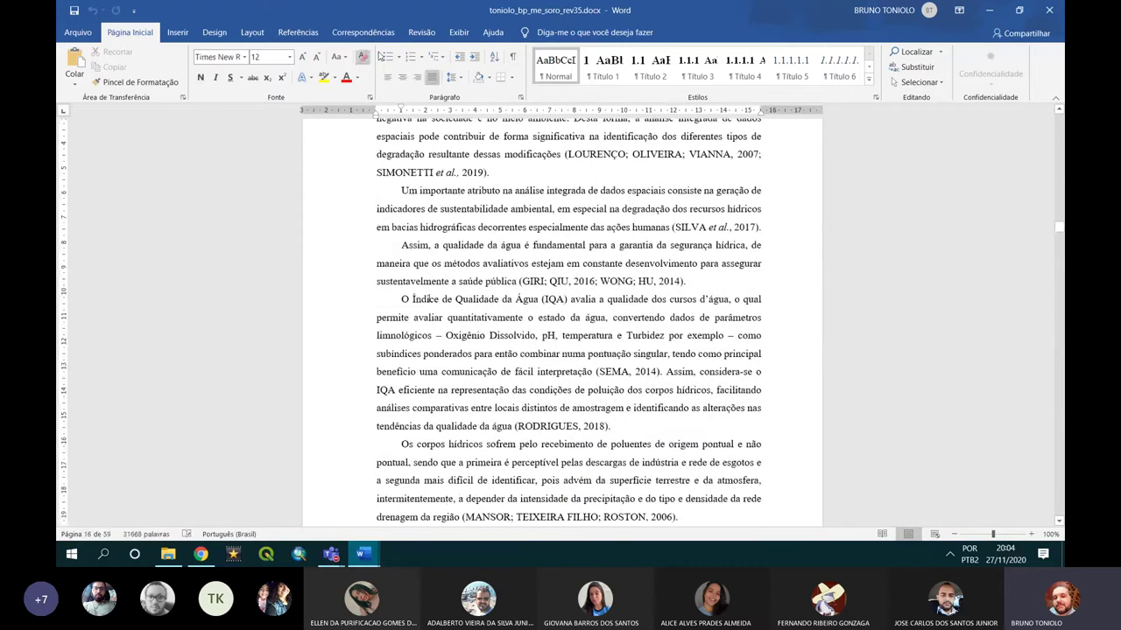
pyautogui.click(421, 32)
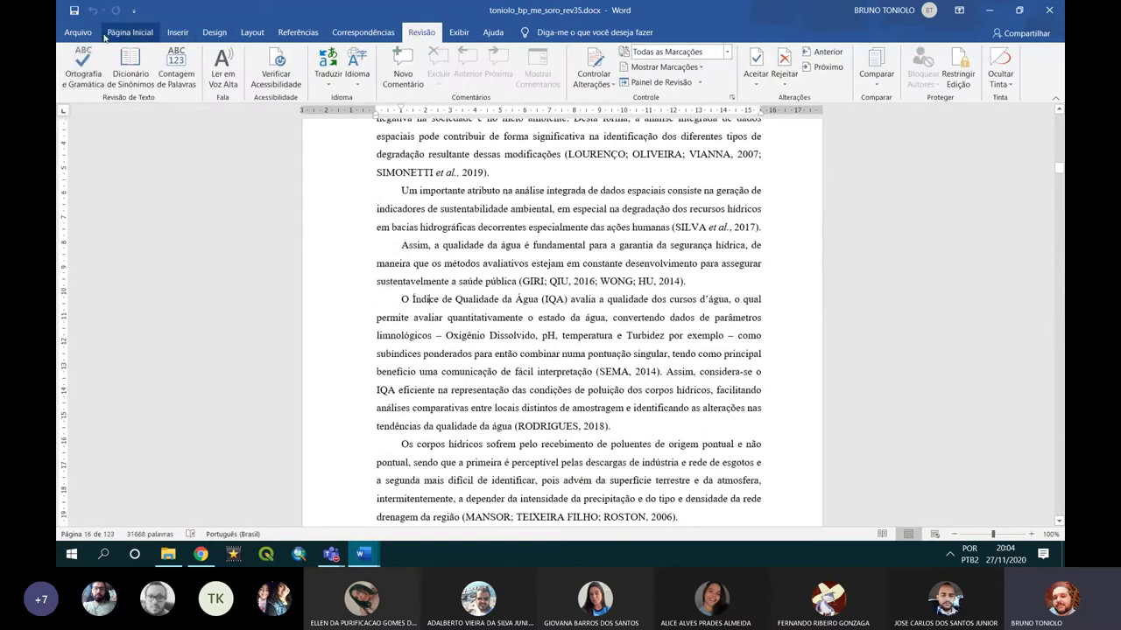
# Step: Run Ortografia e Gramática, ignoring 'esta' once and changing 'predominante eram' to 'predominante era'
pyautogui.click(81, 77)
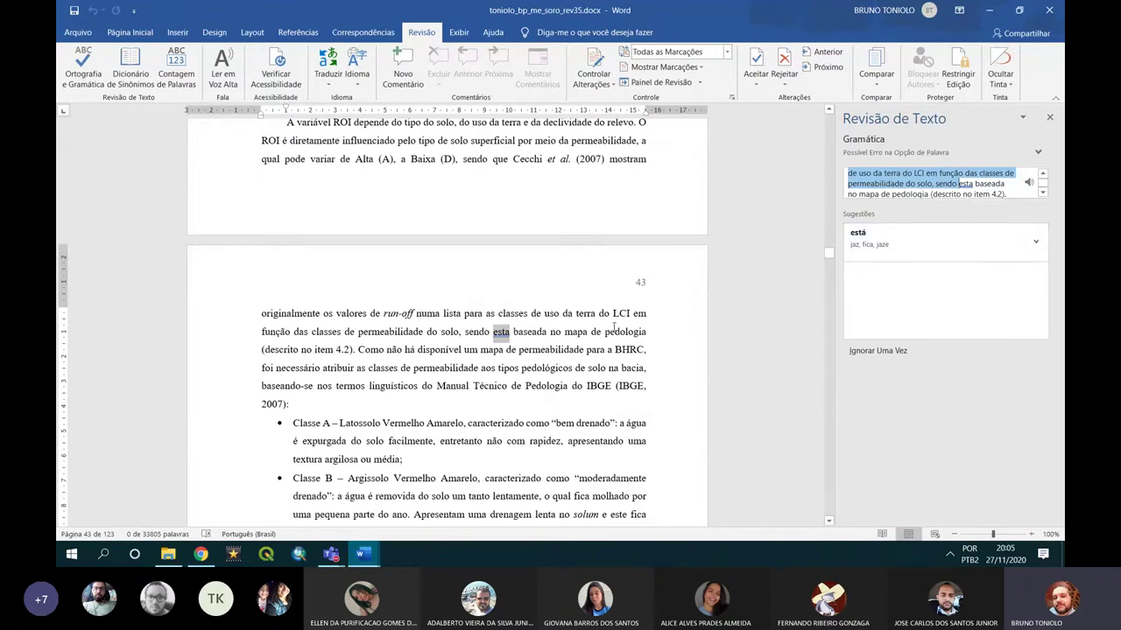
pyautogui.click(901, 352)
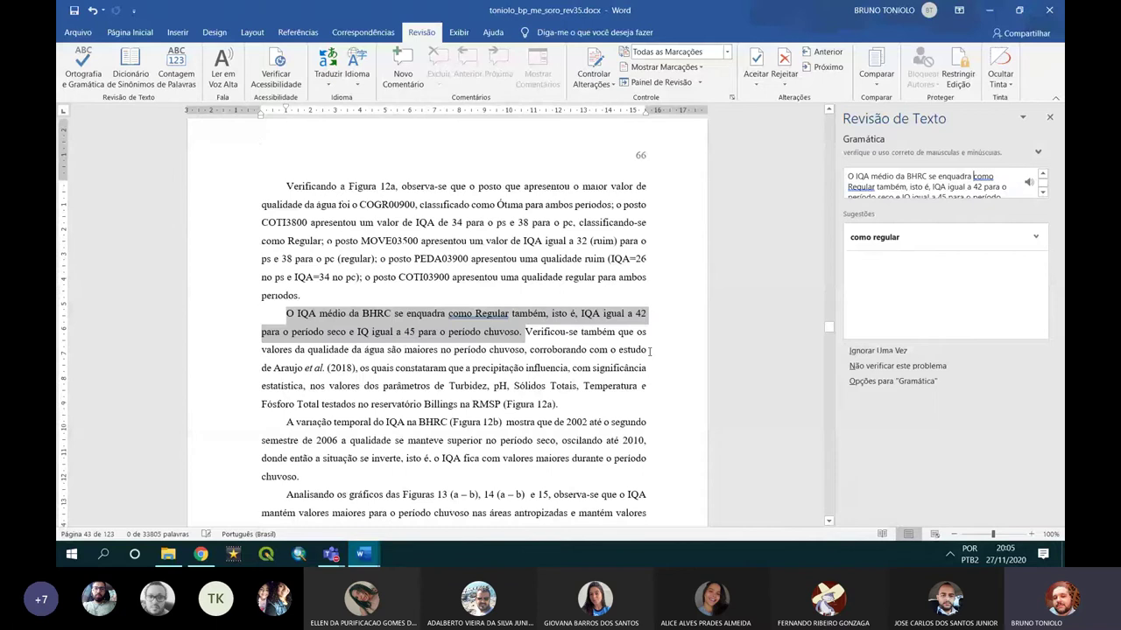
pyautogui.press('i')
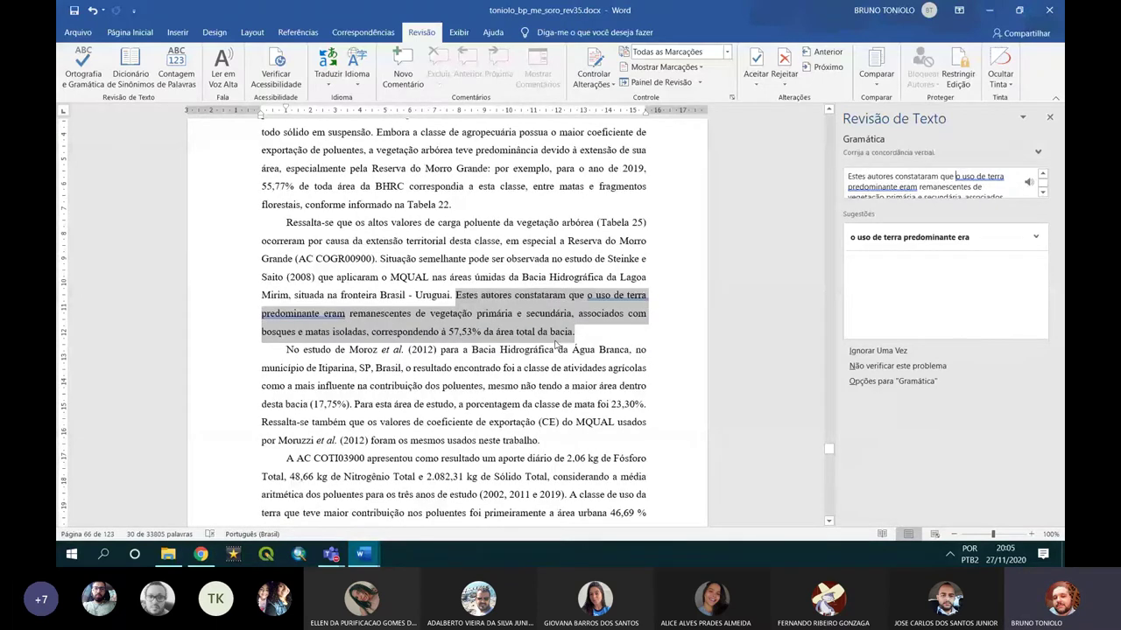
pyautogui.scroll(-1, 578, 306)
pyautogui.click(604, 266)
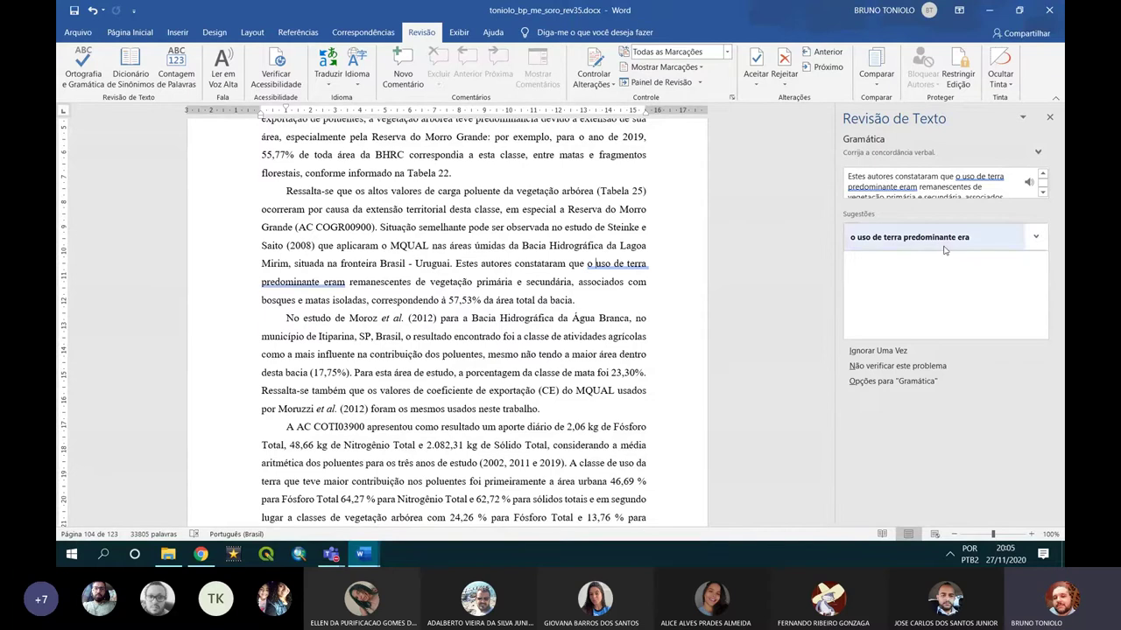
pyautogui.click(895, 249)
pyautogui.click(564, 320)
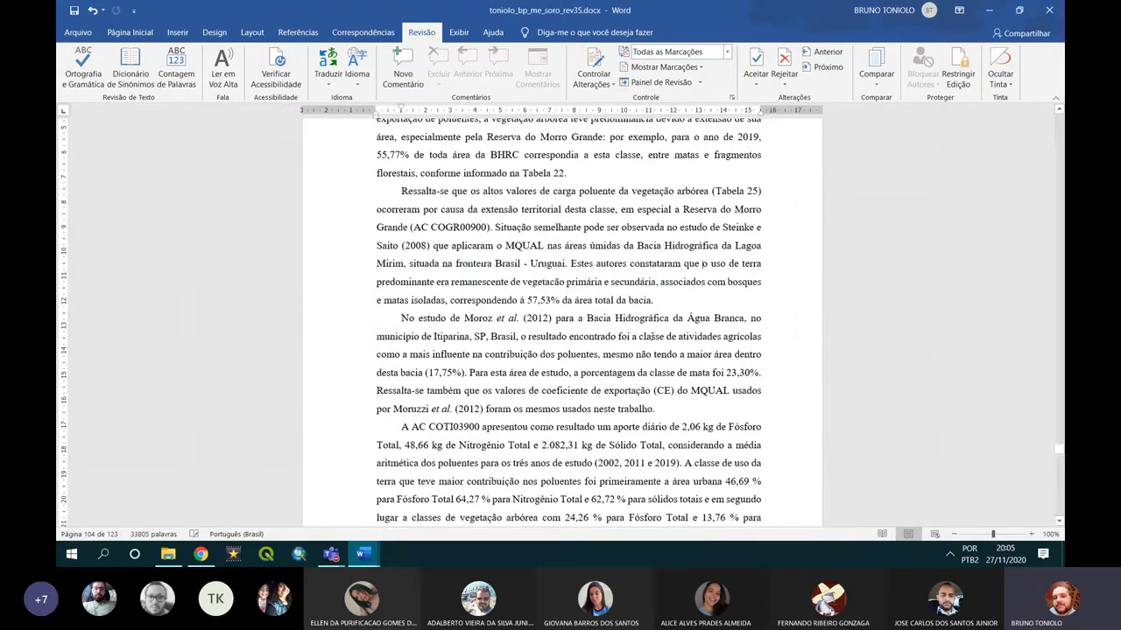
pyautogui.scroll(-3, 652, 341)
pyautogui.scroll(-5, 651, 341)
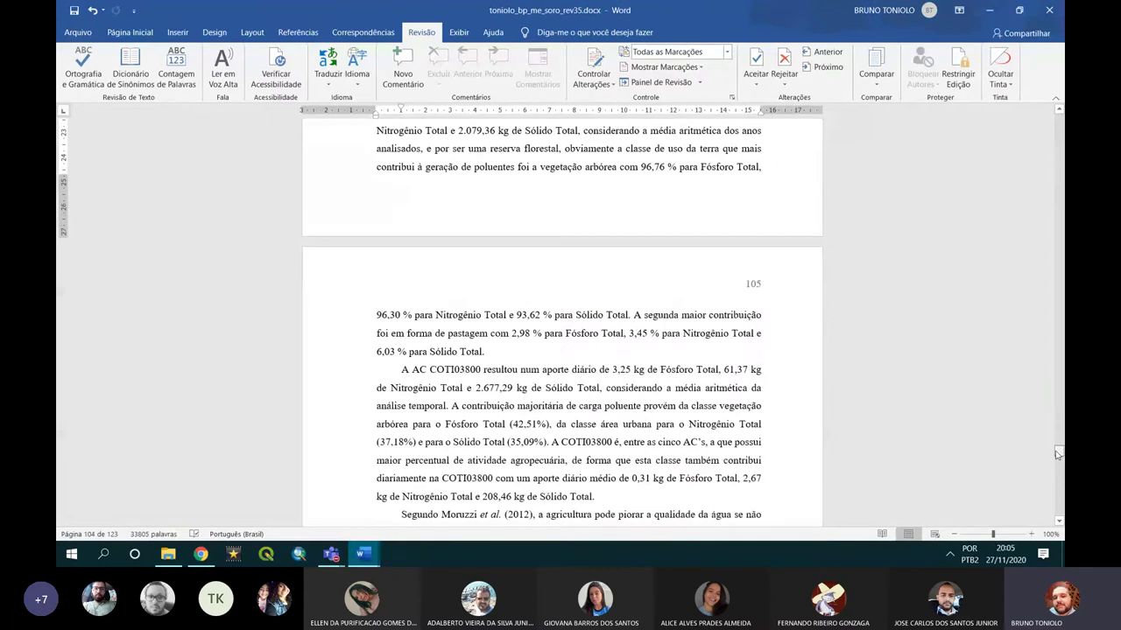
pyautogui.moveTo(1056, 453); pyautogui.dragTo(1059, 391)
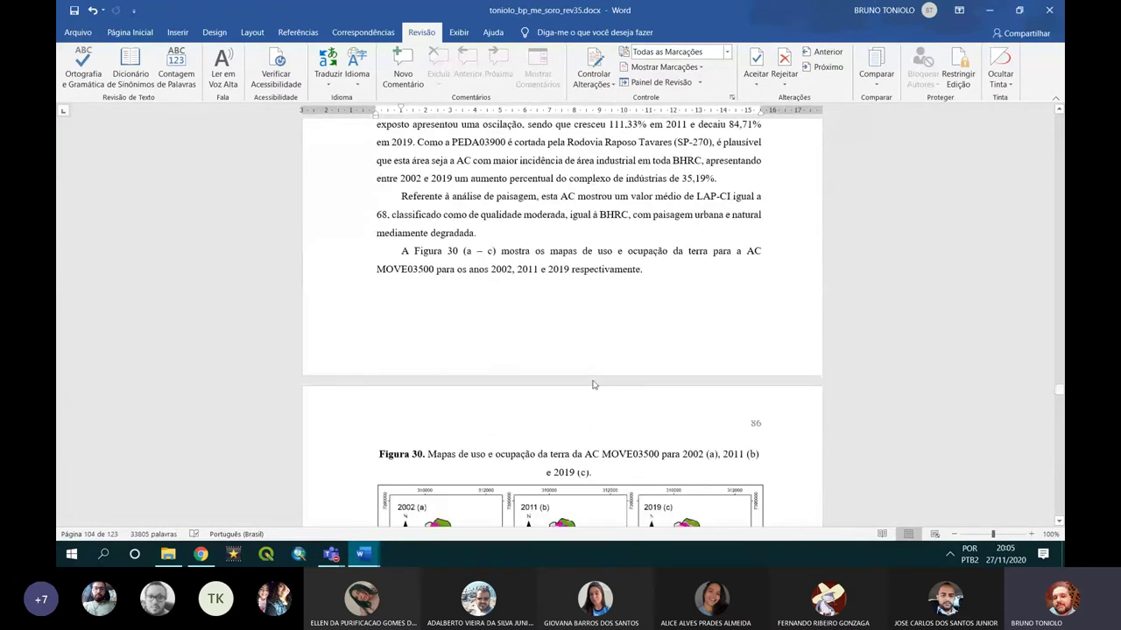
pyautogui.scroll(-6, 595, 382)
pyautogui.scroll(-6, 479, 454)
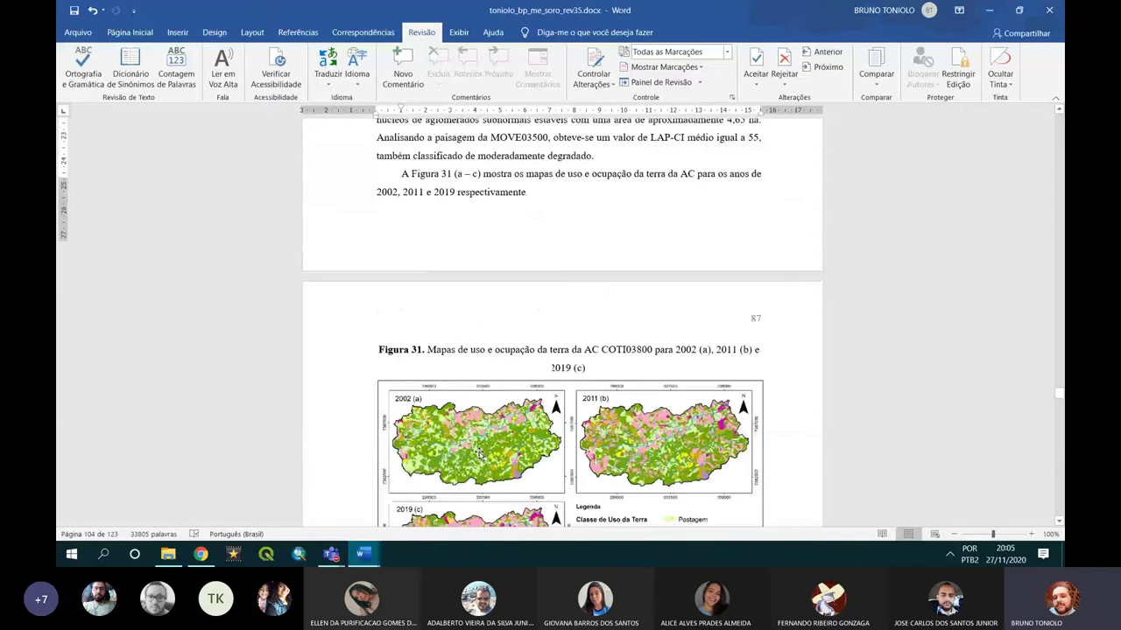
pyautogui.scroll(-10, 479, 454)
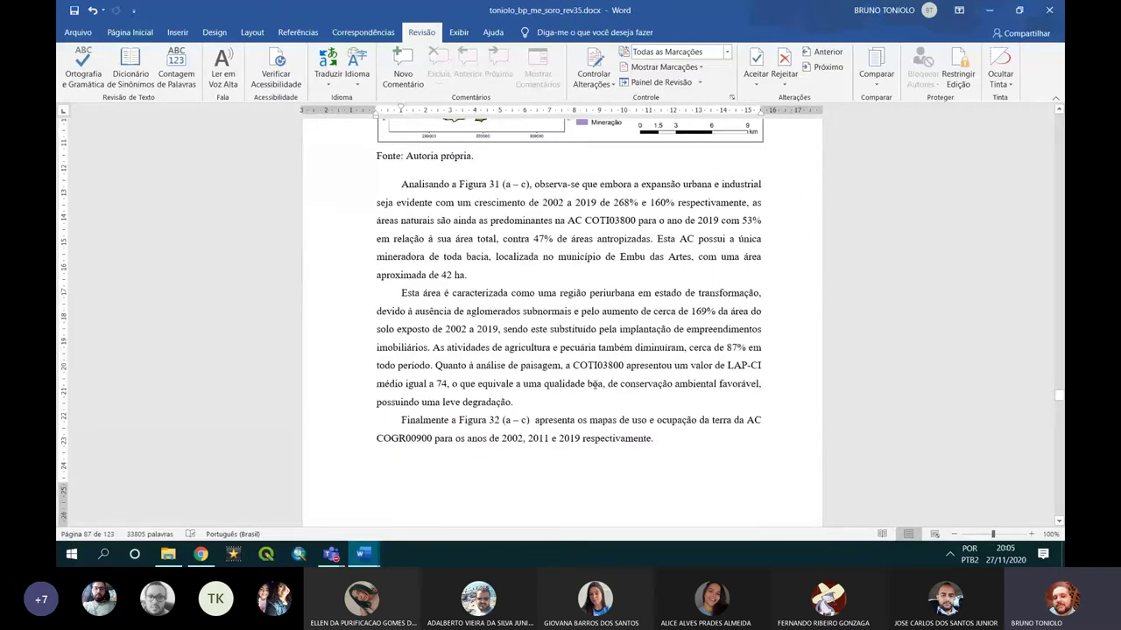
pyautogui.rightClick(594, 384)
pyautogui.moveTo(635, 325)
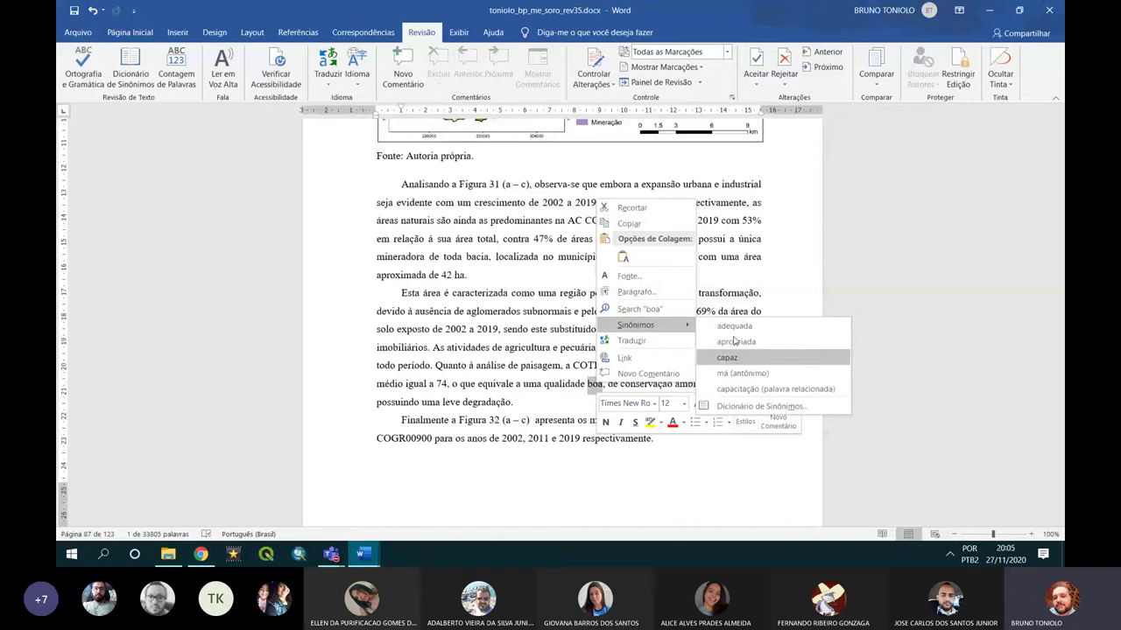
pyautogui.press('Escape')
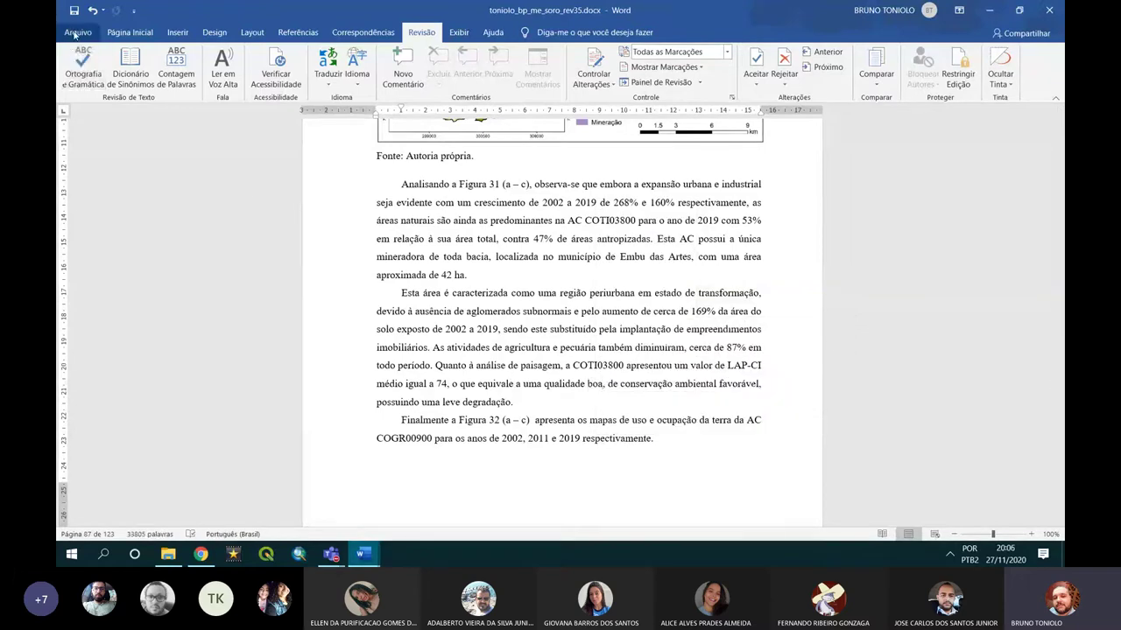
pyautogui.click(78, 32)
# Step: Create blank document Documento2 and bring up the Inserir > Imagens options
pyautogui.click(98, 93)
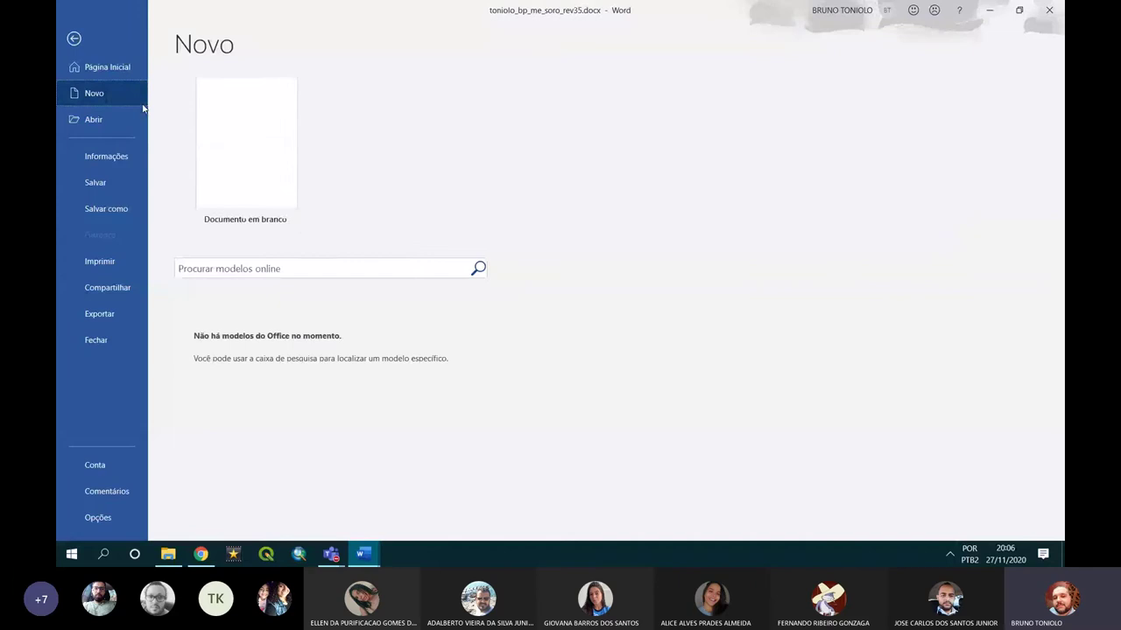
pyautogui.click(244, 178)
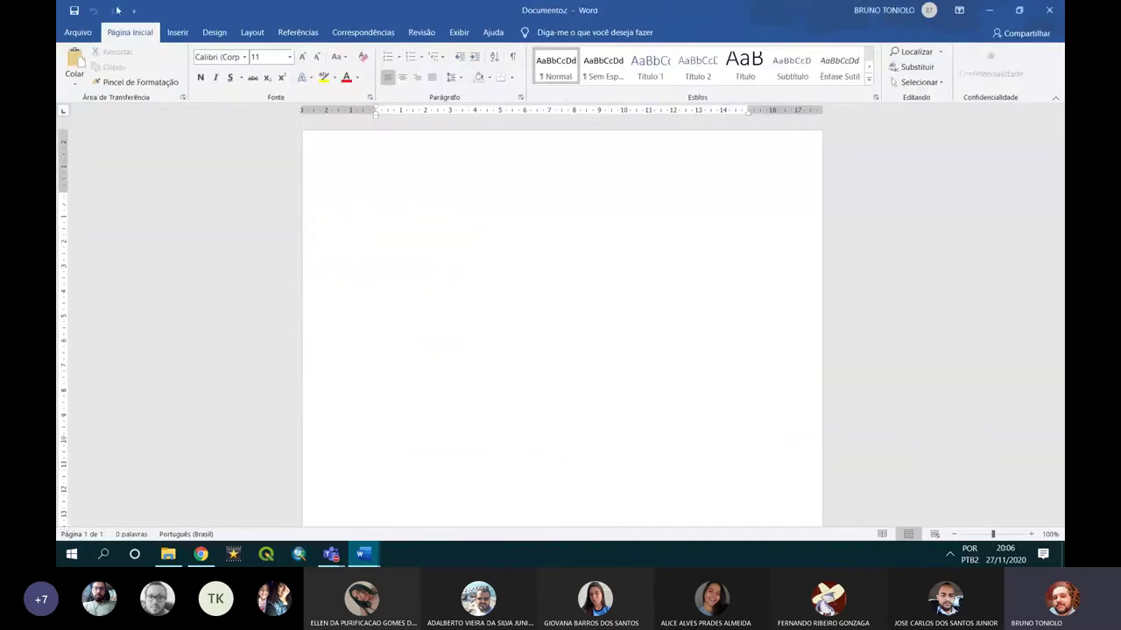
pyautogui.click(178, 33)
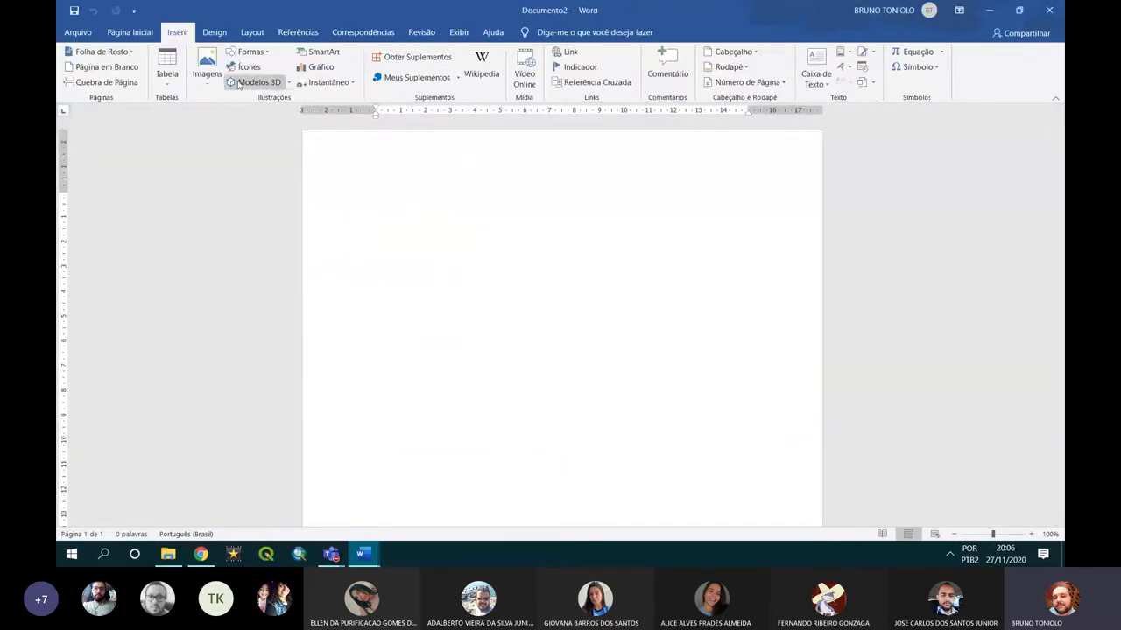
pyautogui.click(202, 85)
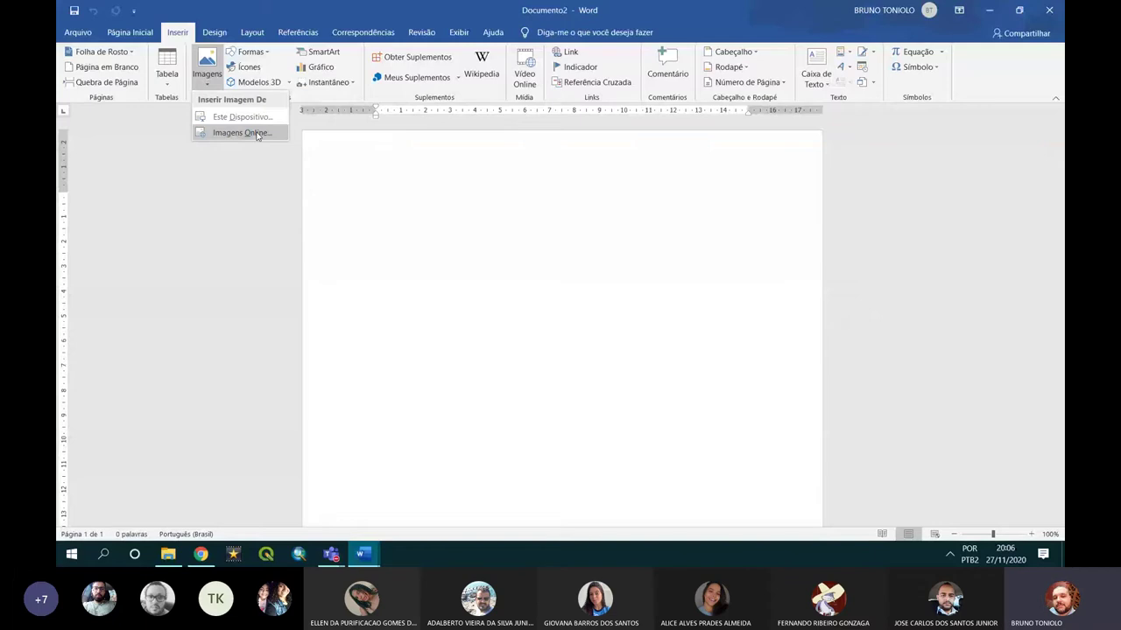
# Step: Search online pictures for 'construção', include non-Creative Commons results, and insert the concrete building photo
pyautogui.click(252, 133)
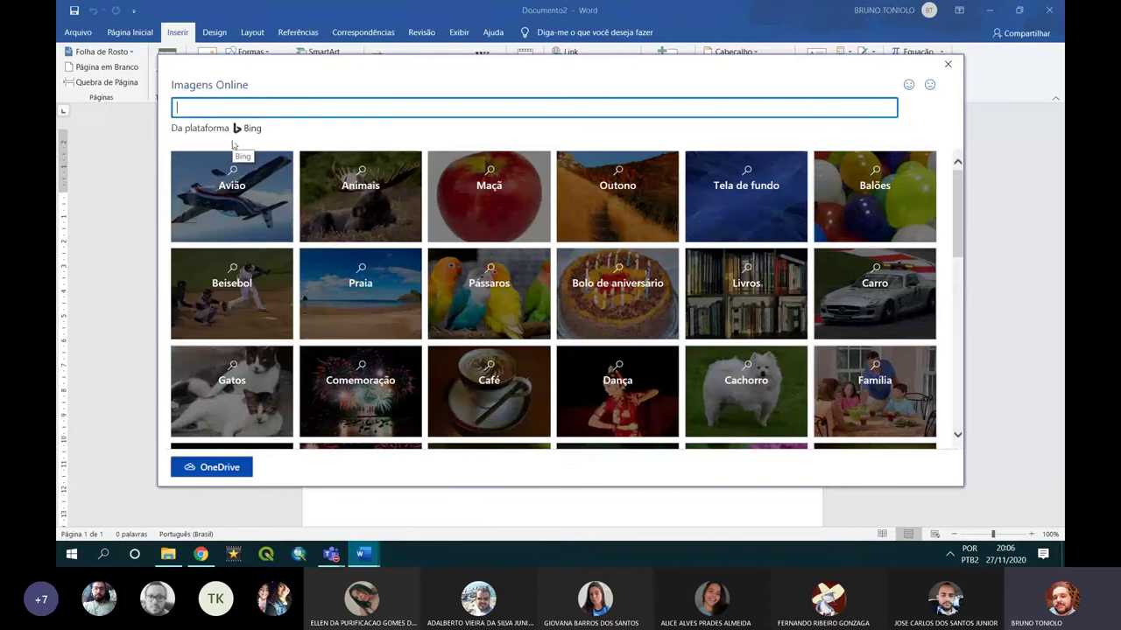
pyautogui.moveTo(270, 82); pyautogui.dragTo(370, 192)
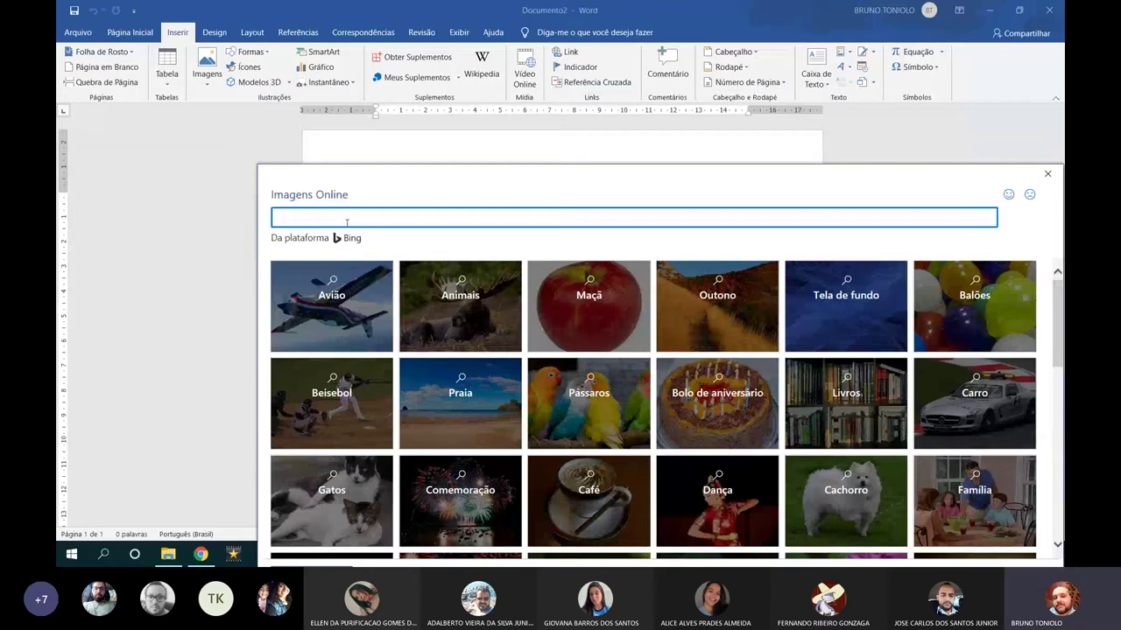
pyautogui.write('constr')
pyautogui.write('ução')
pyautogui.press('Return')
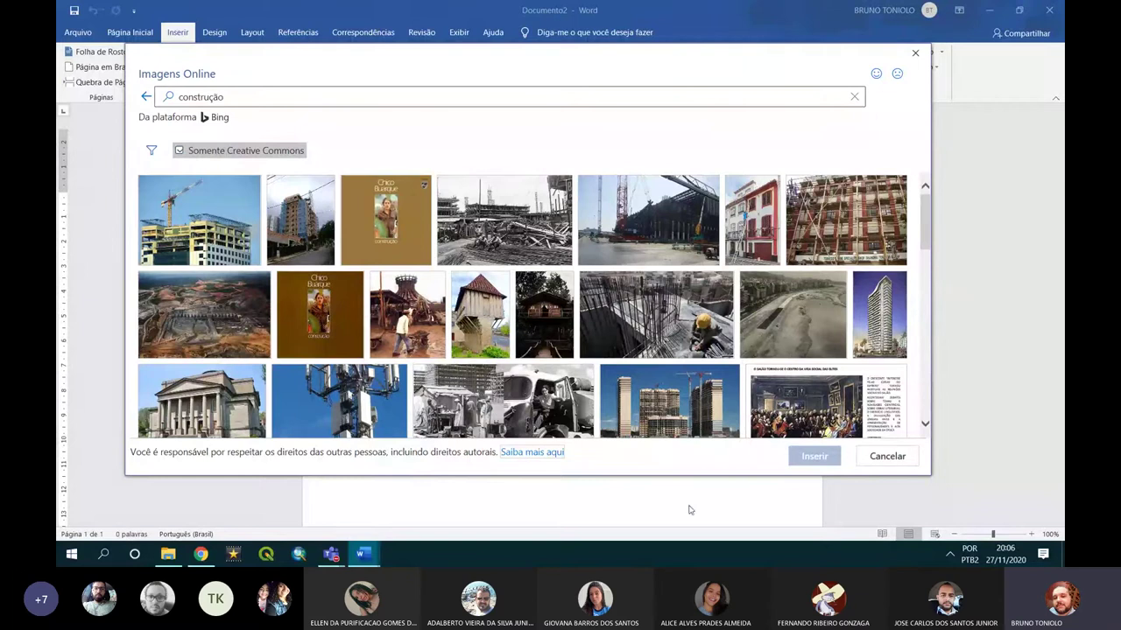
pyautogui.scroll(-1, 464, 277)
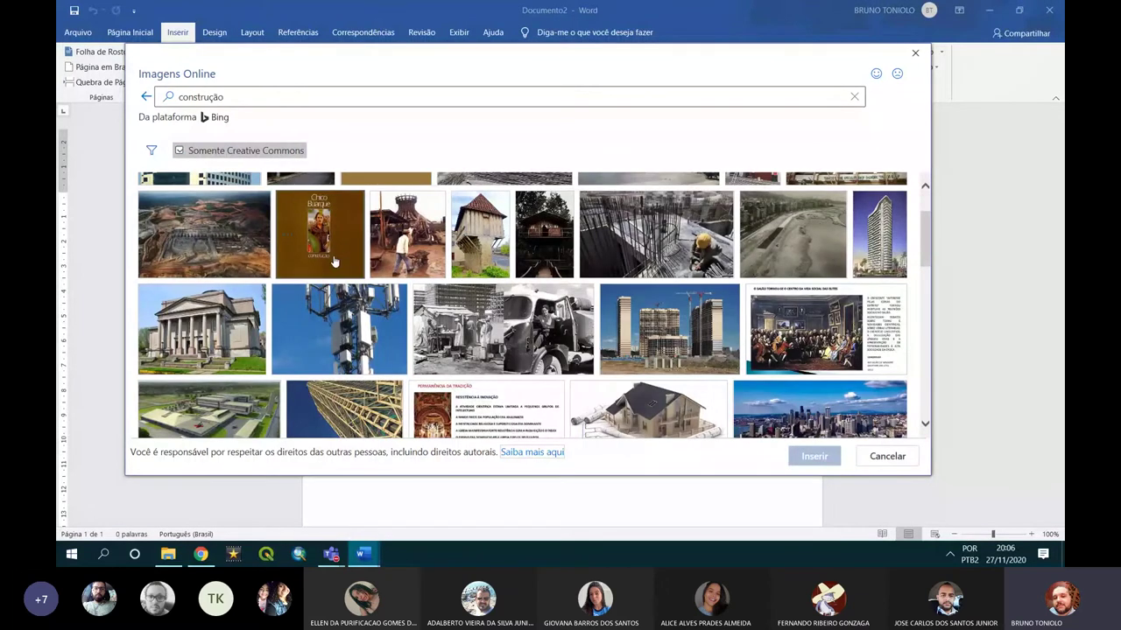
pyautogui.scroll(1, 333, 262)
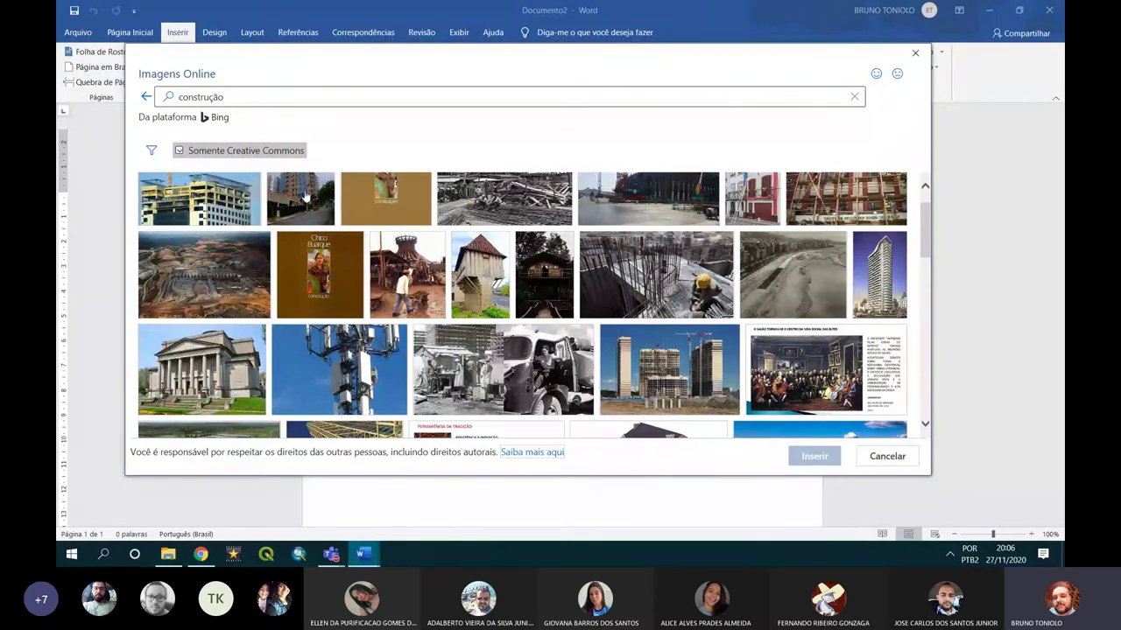
pyautogui.click(179, 151)
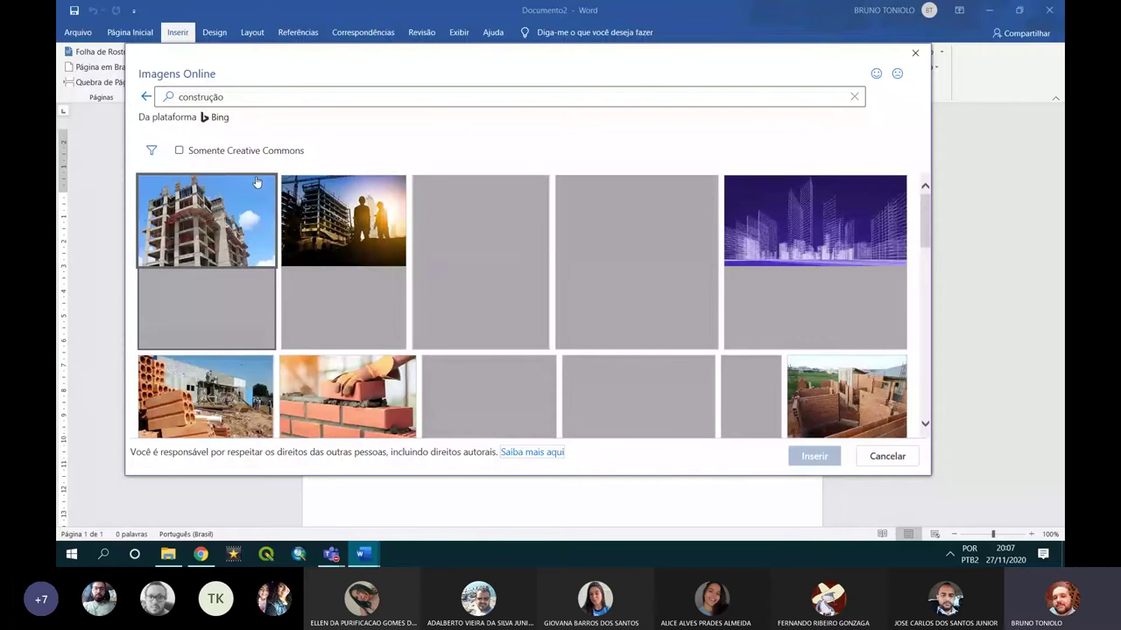
pyautogui.click(258, 182)
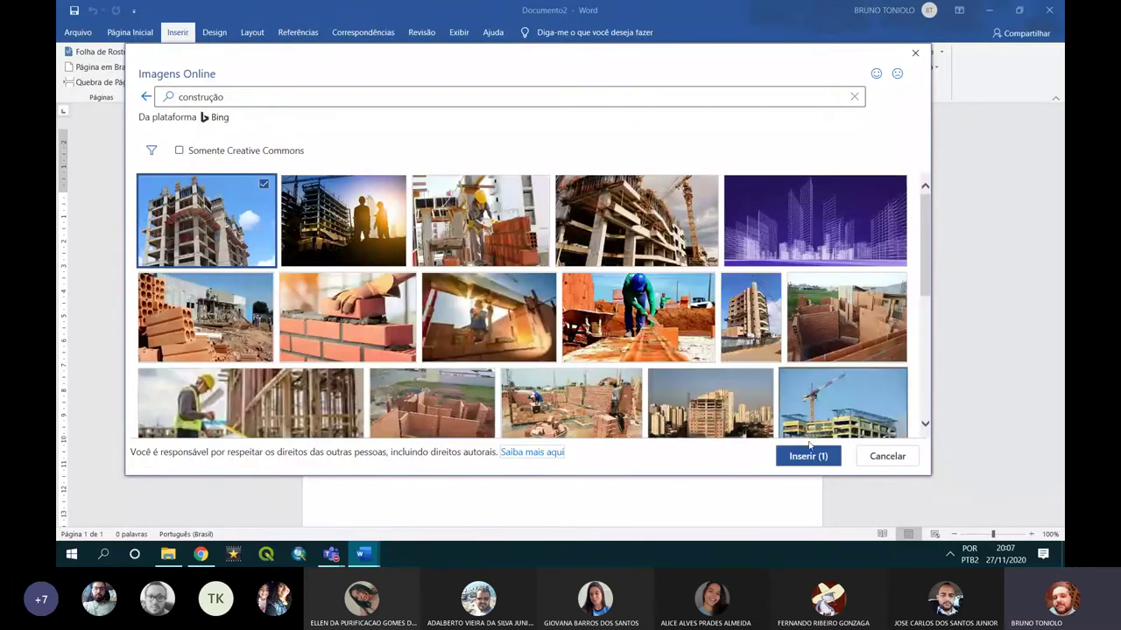
pyautogui.click(807, 456)
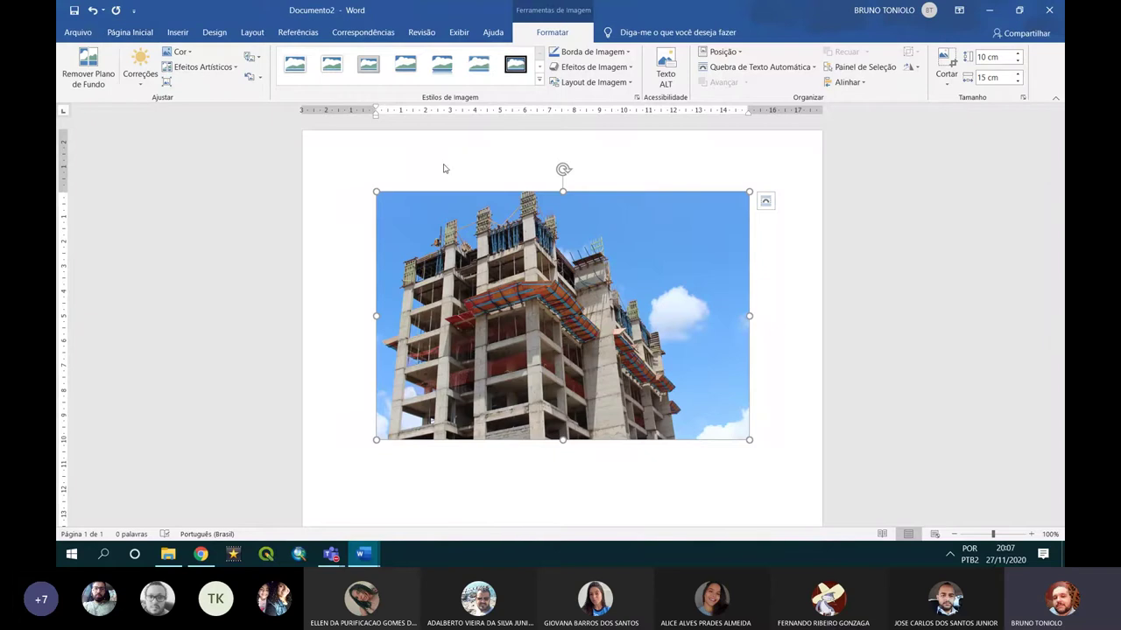
# Step: Leave the picture's colour options unchanged and hide Word to reach the desktop
pyautogui.click(180, 51)
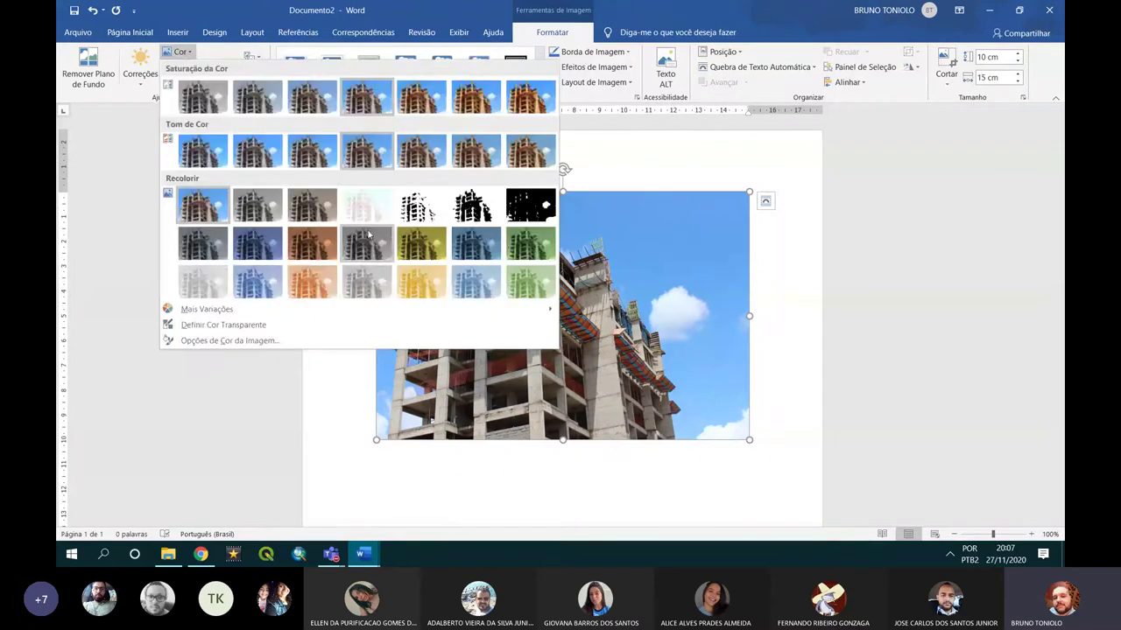
pyautogui.press('Escape')
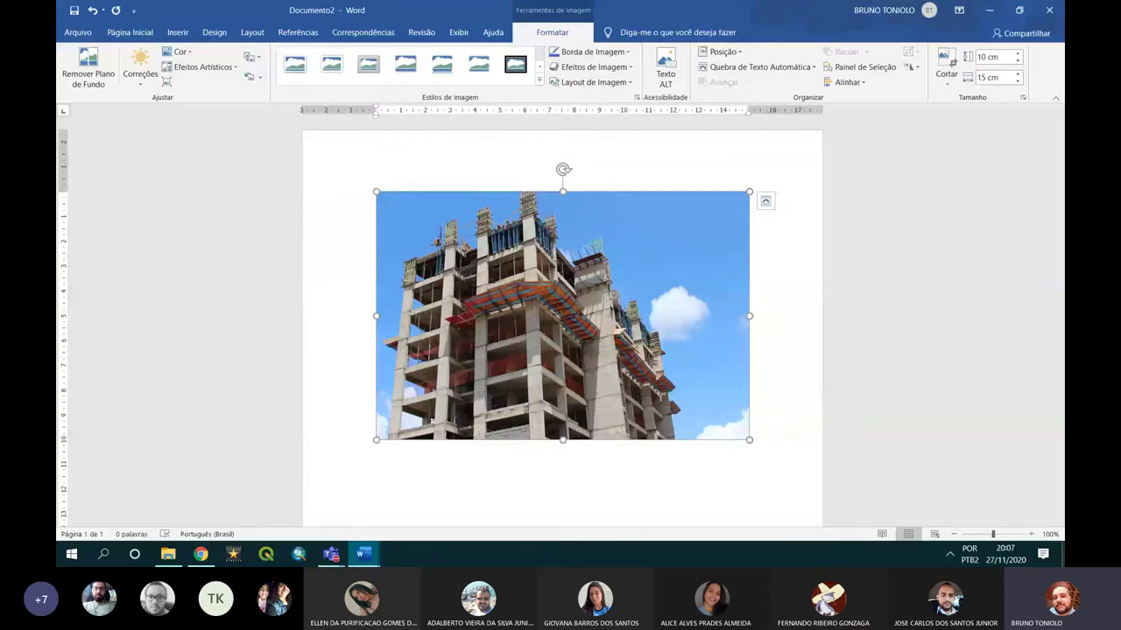
pyautogui.press('super+d')
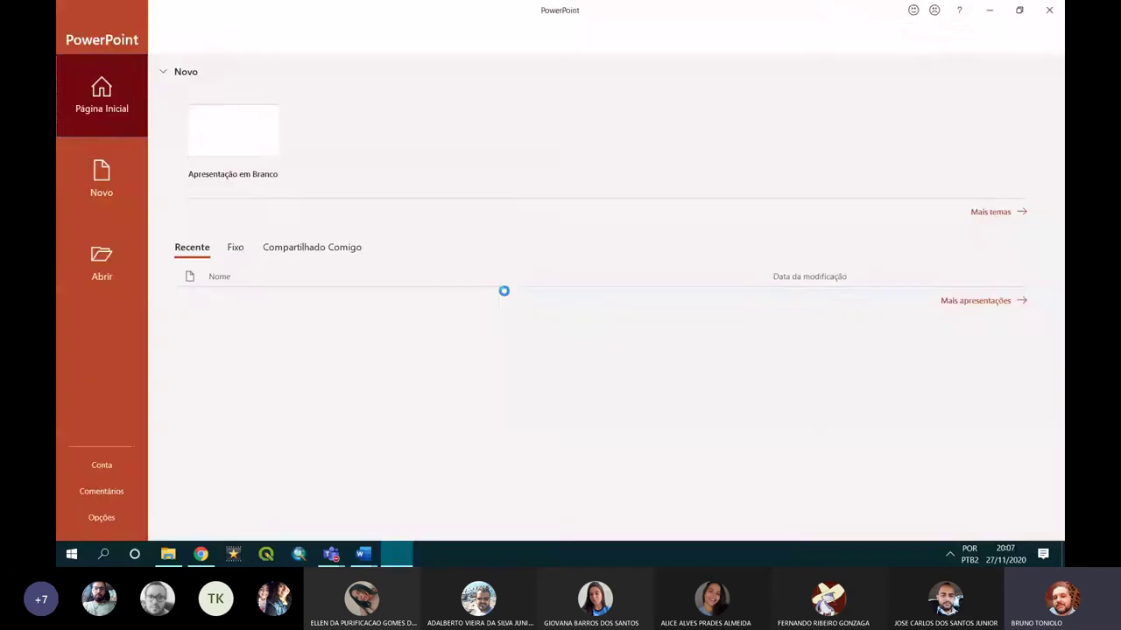
# Step: Create a blank presentation, dismiss the corrupted-file error, and select slide 1
pyautogui.click(226, 143)
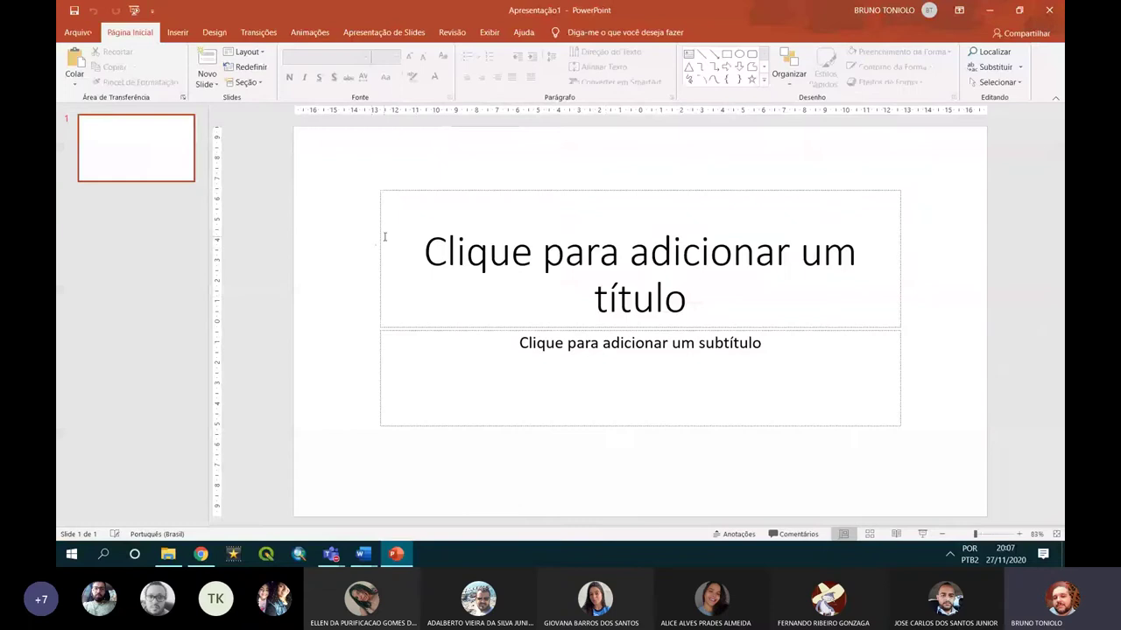
pyautogui.click(383, 238)
pyautogui.click(430, 181)
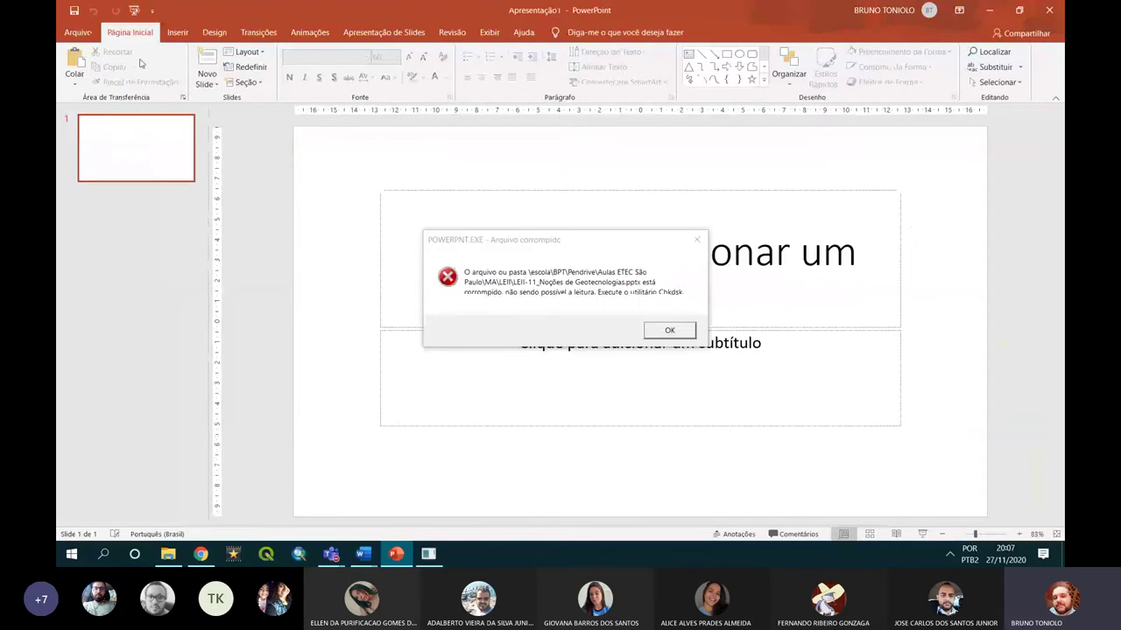
pyautogui.click(679, 332)
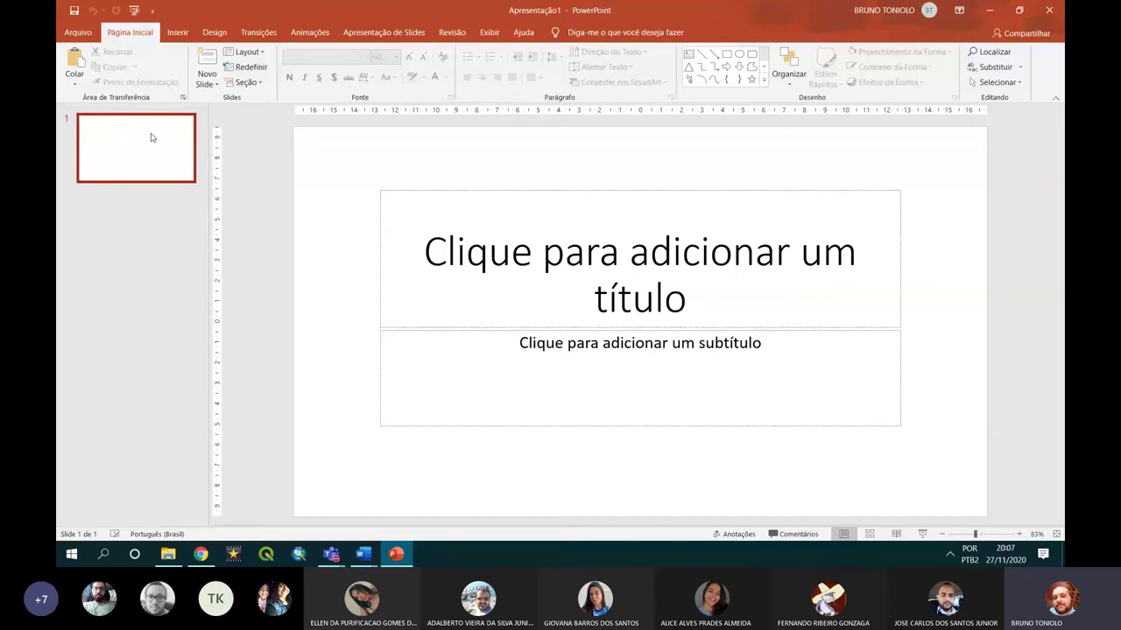
pyautogui.click(151, 138)
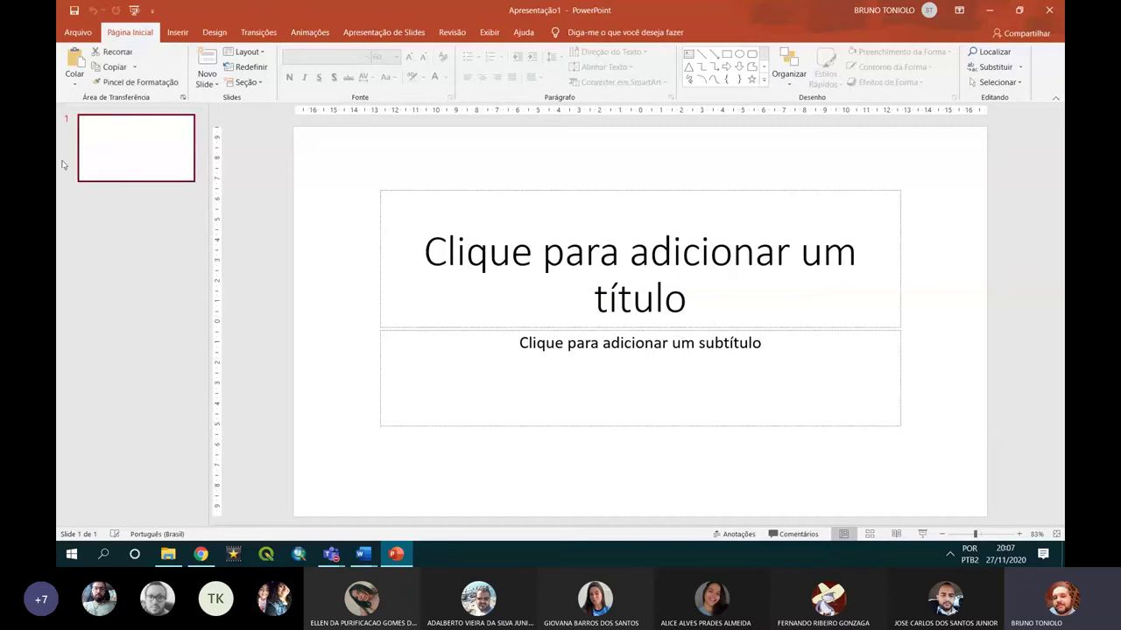
# Step: Save the presentation as Apresentação.pptx in the Downloads folder
pyautogui.click(66, 35)
pyautogui.click(106, 208)
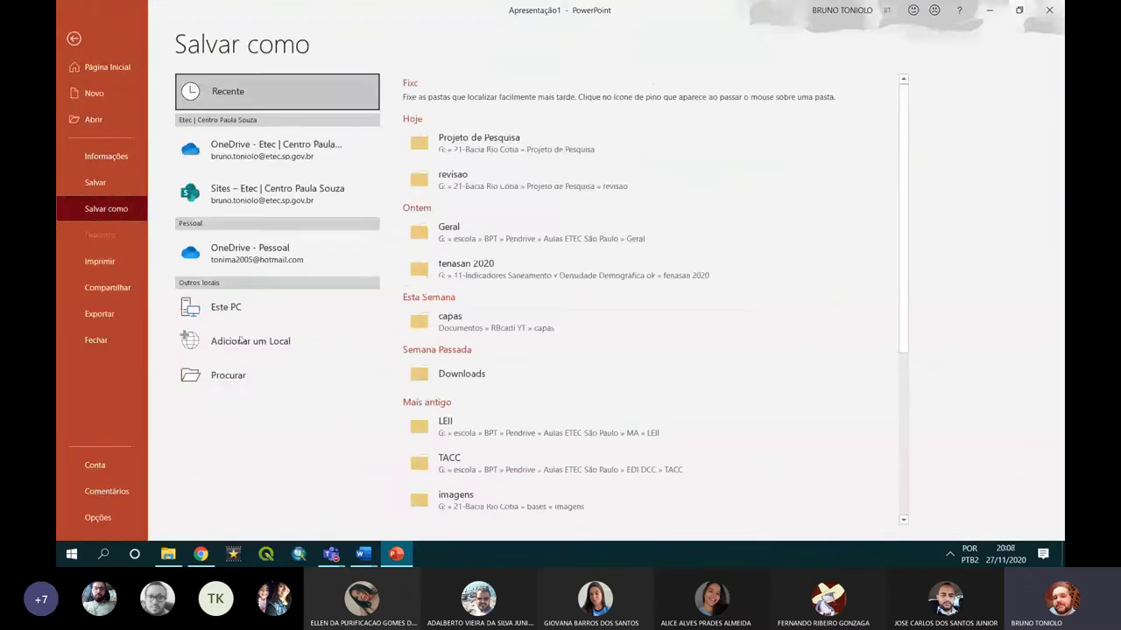
pyautogui.click(253, 374)
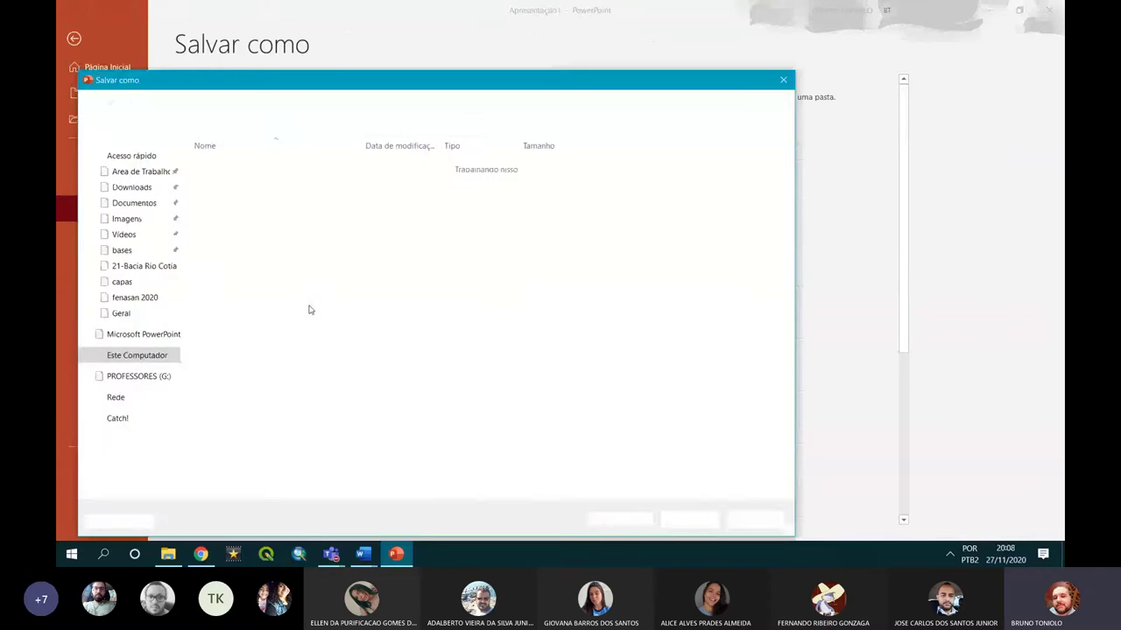
pyautogui.click(129, 189)
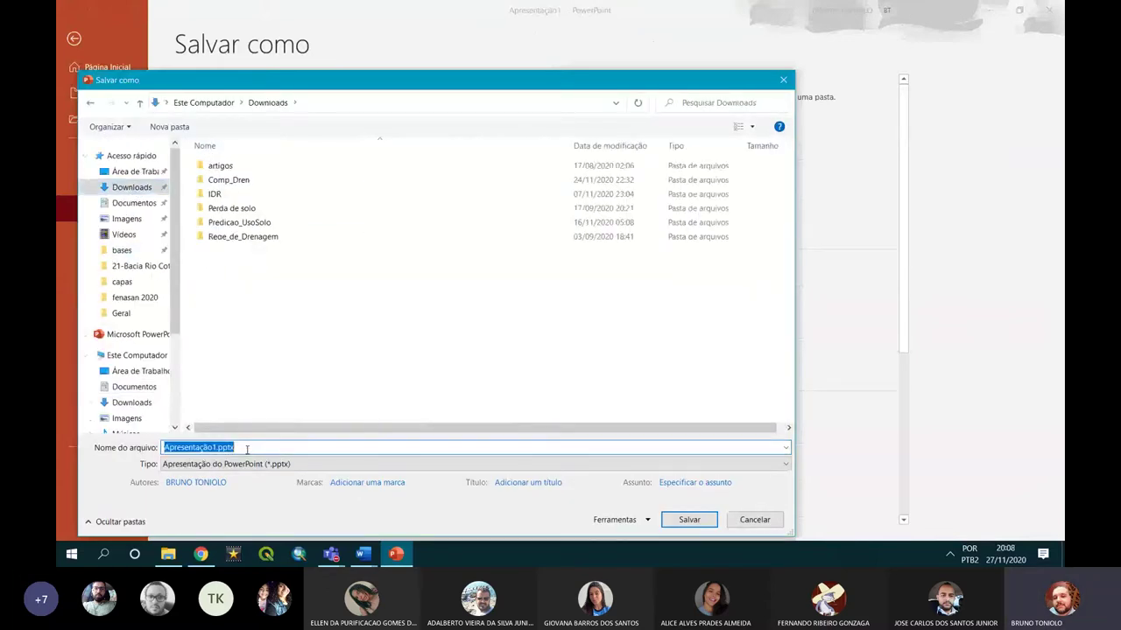
pyautogui.write('Apresentaç')
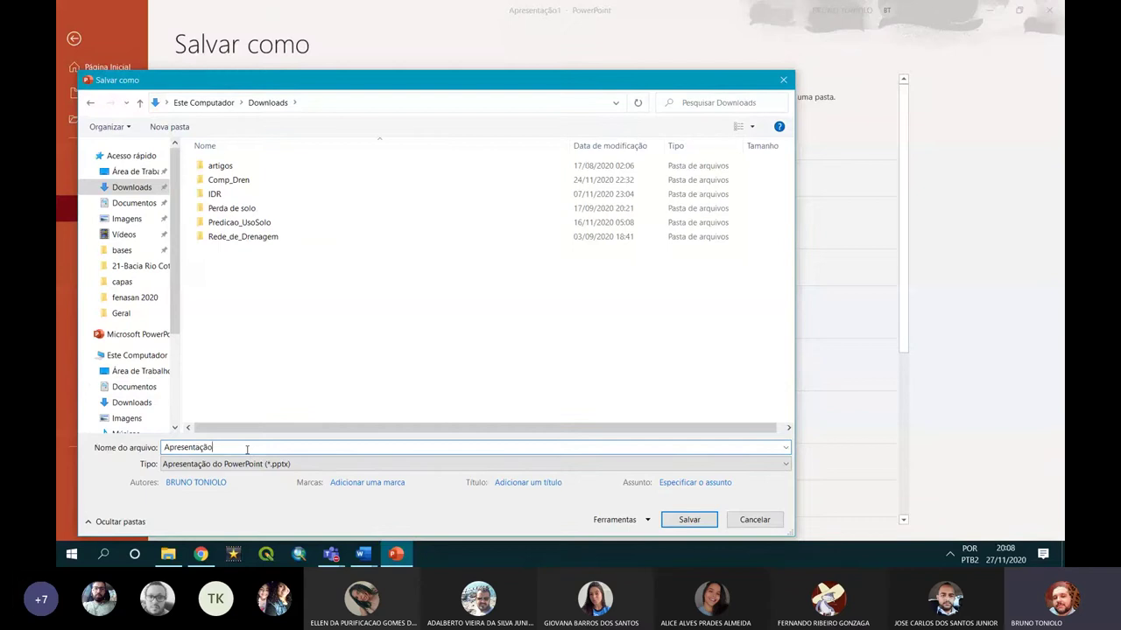
pyautogui.press('Return')
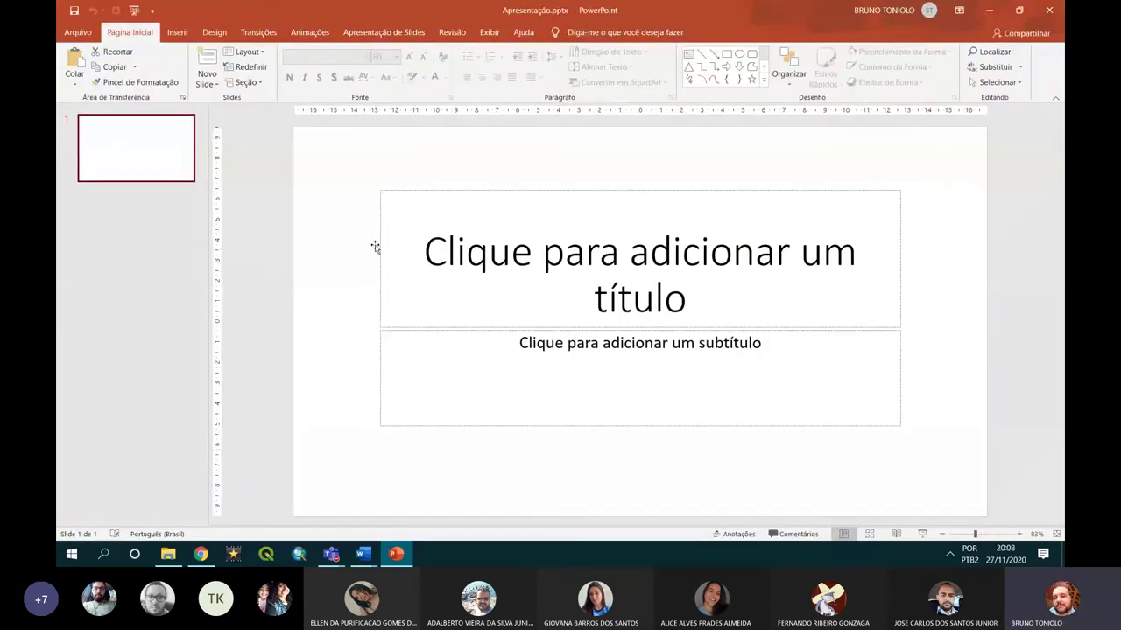
pyautogui.click(118, 141)
pyautogui.click(214, 32)
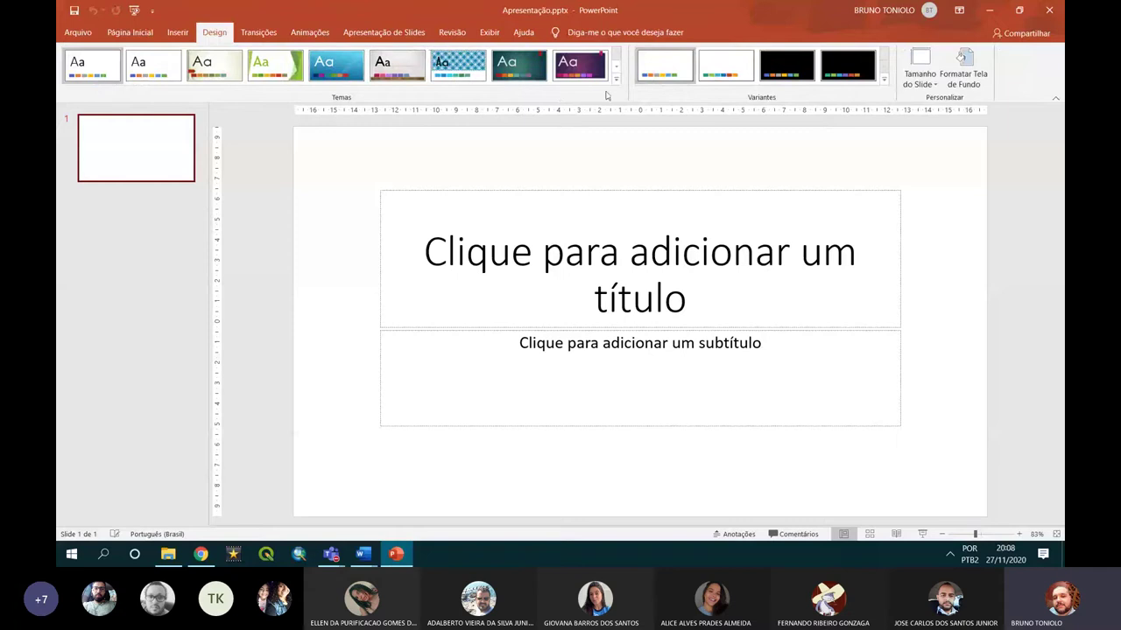
# Step: Apply the Cacho theme and title the first slide 'TEMAS DA CONSTRUÇÃO CIVIL'
pyautogui.click(617, 83)
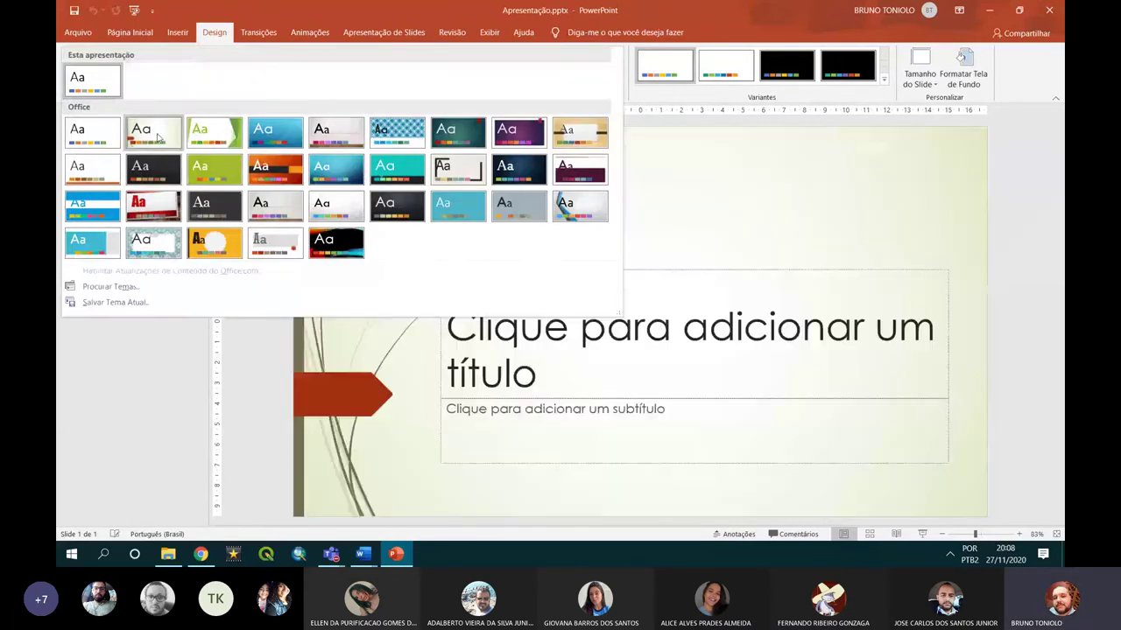
pyautogui.click(153, 135)
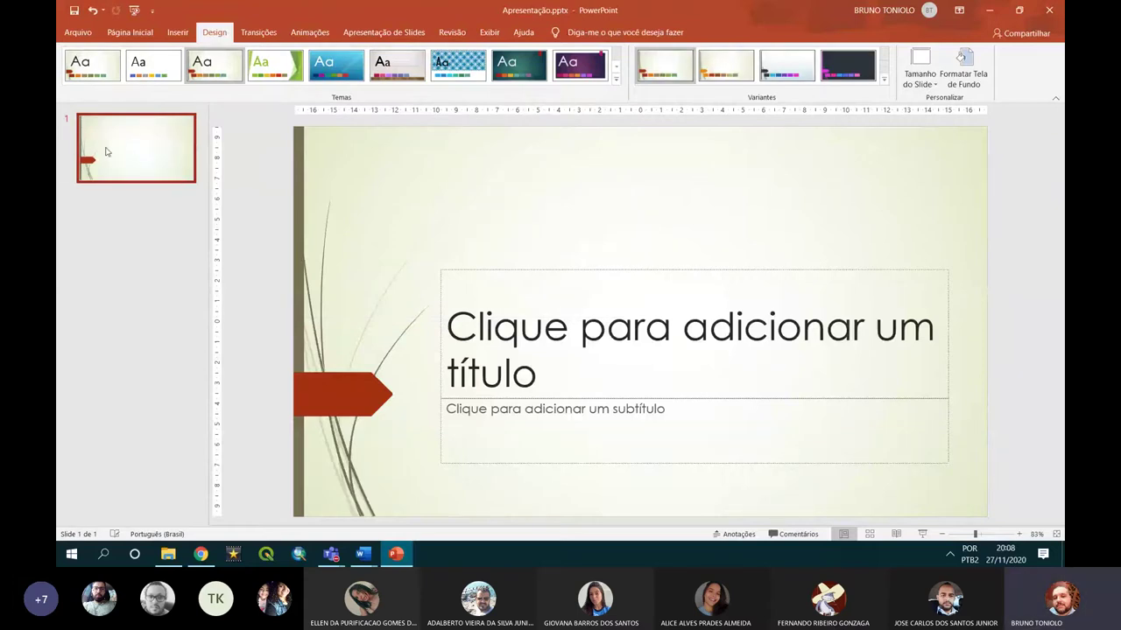
pyautogui.click(535, 329)
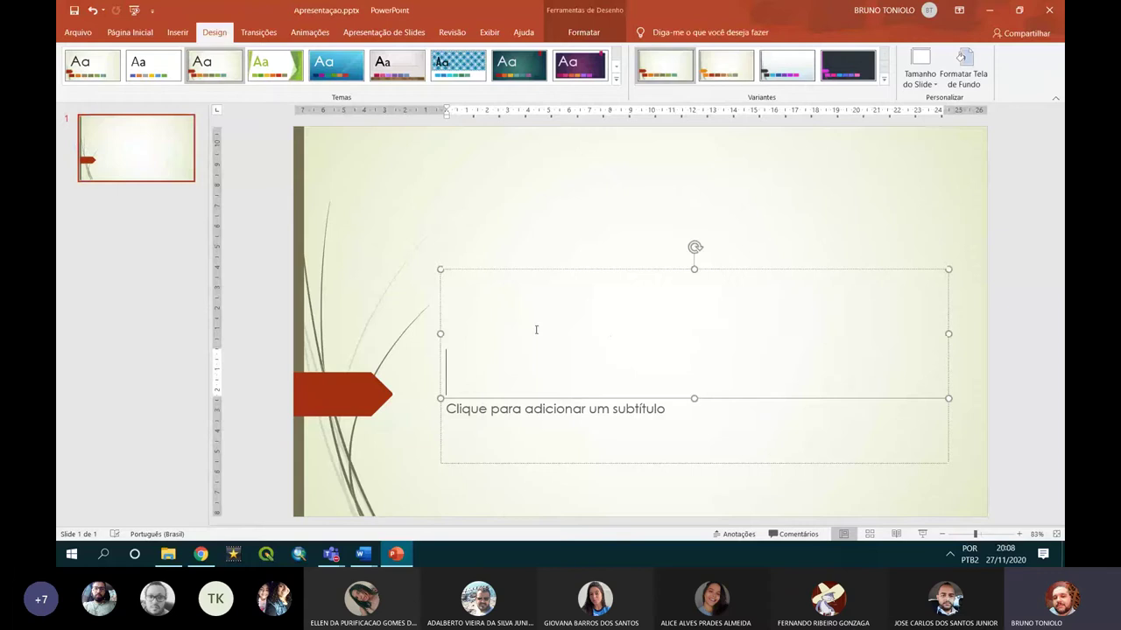
pyautogui.write('tem')
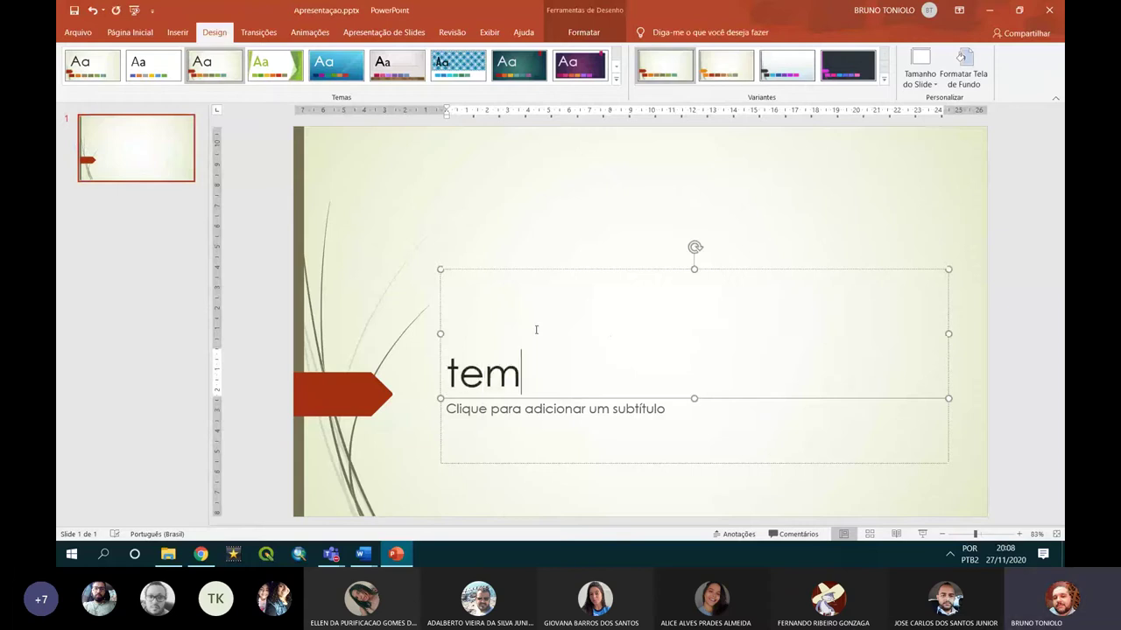
pyautogui.press('BackSpace')
pyautogui.press('BackSpace')
pyautogui.press('BackSpace')
pyautogui.write('TEMAS DA')
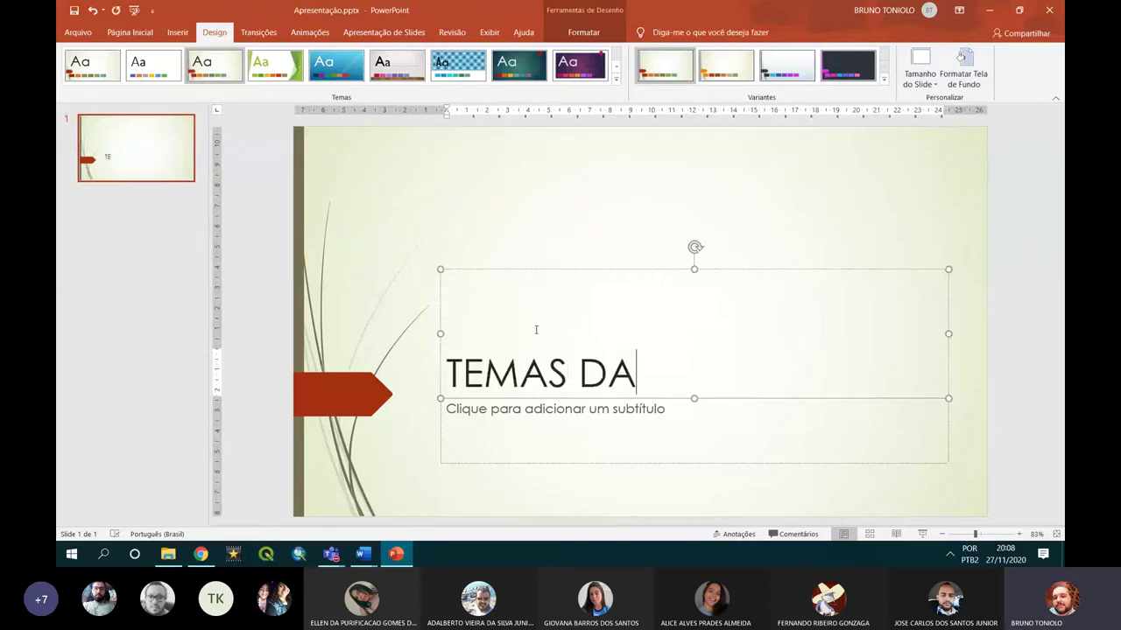
pyautogui.write(' CONSTRUÇÃO C')
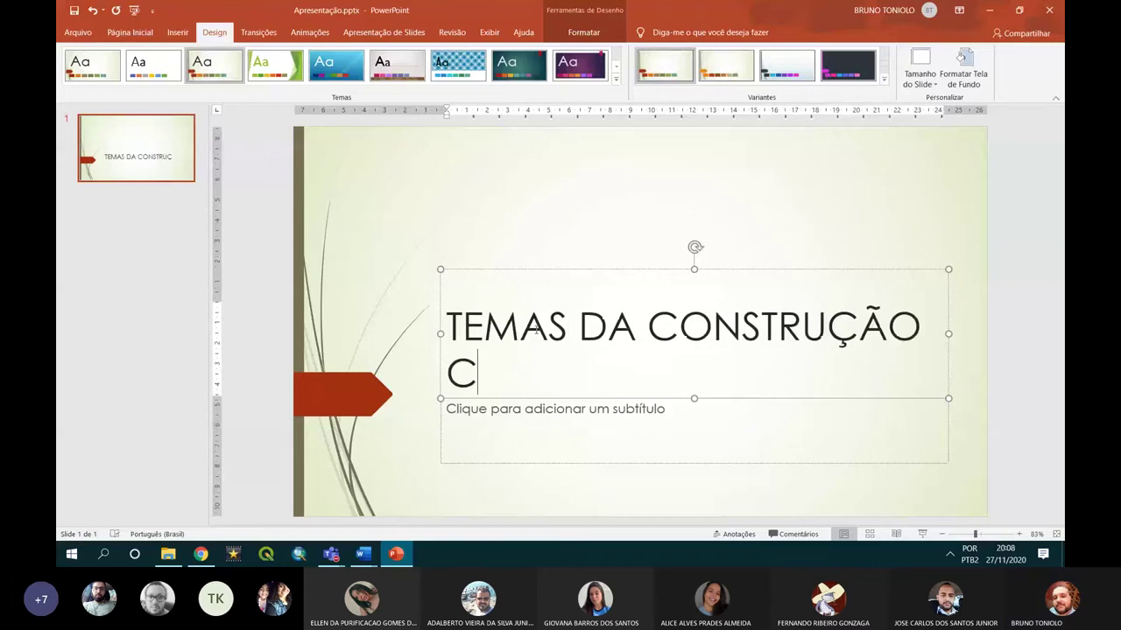
pyautogui.write('IVIL')
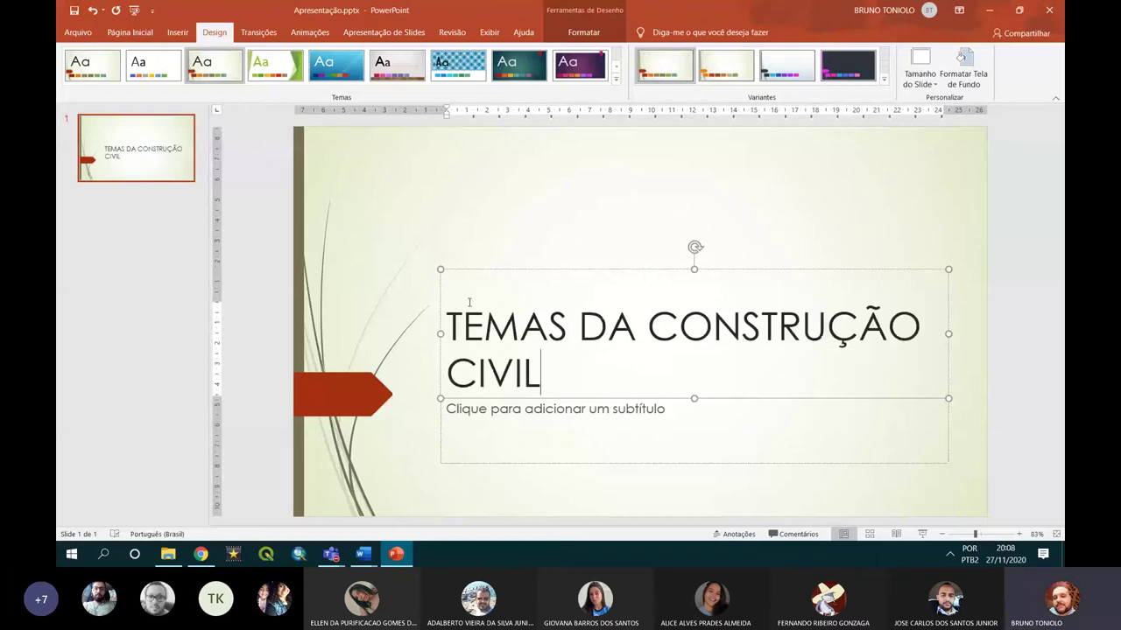
pyautogui.click(272, 246)
# Step: Add two new slides so the deck has three, and return to slide 2
pyautogui.rightClick(136, 149)
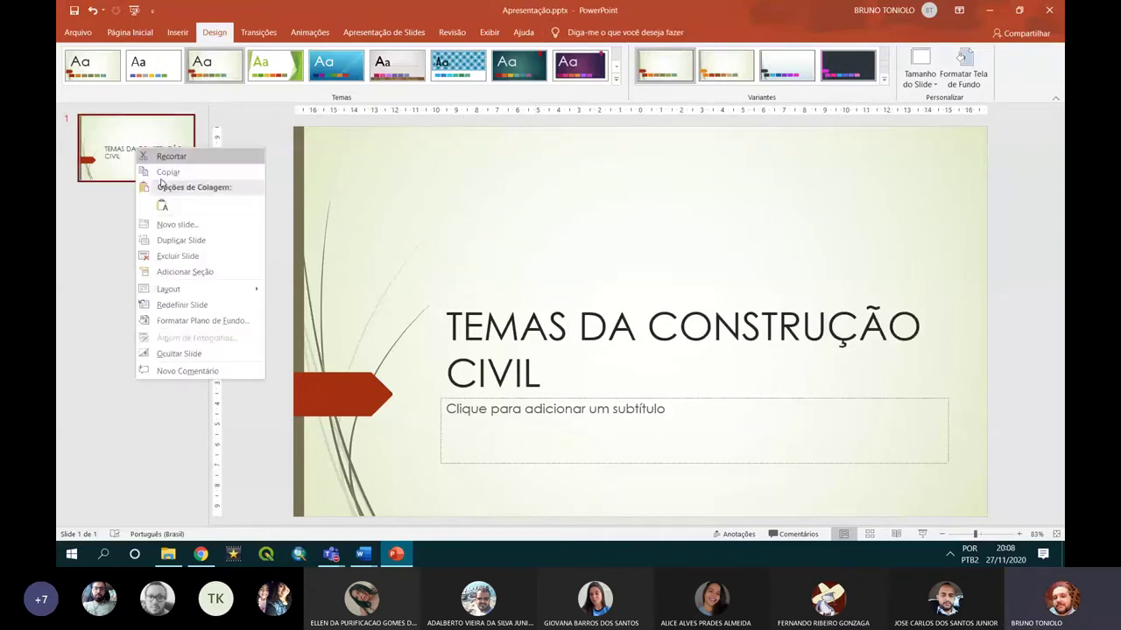
pyautogui.click(176, 224)
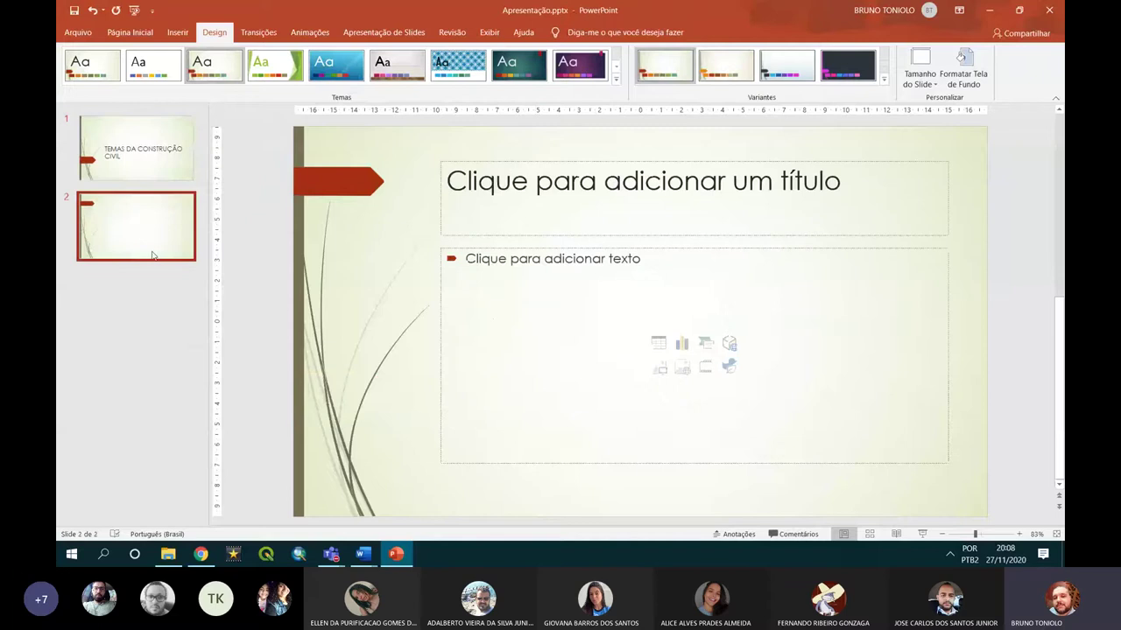
pyautogui.rightClick(134, 238)
pyautogui.click(153, 311)
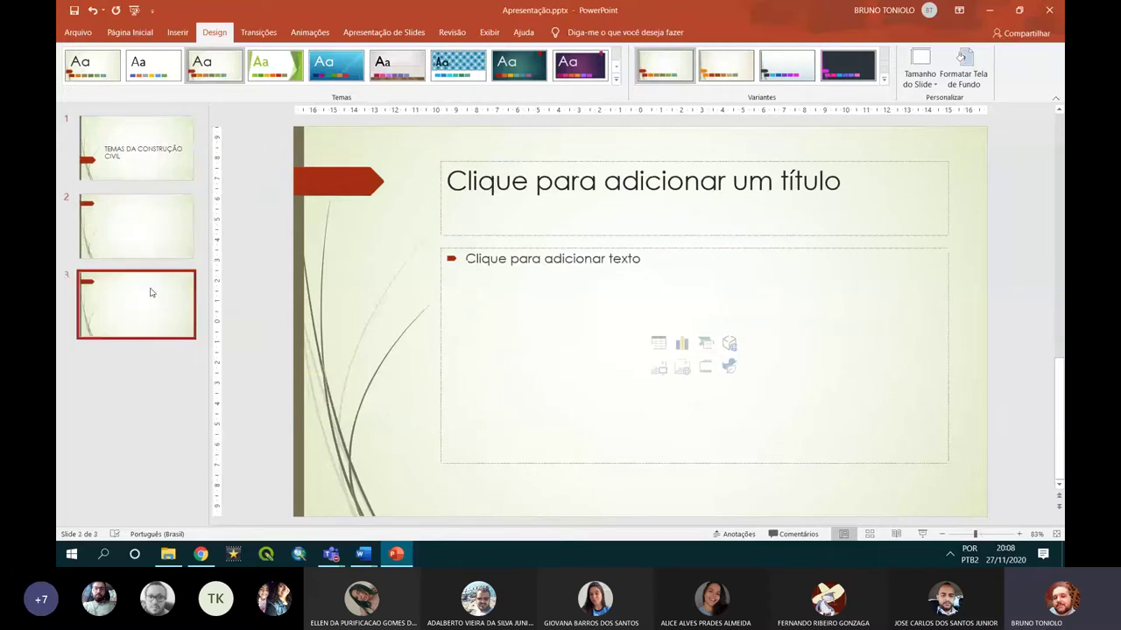
pyautogui.click(139, 250)
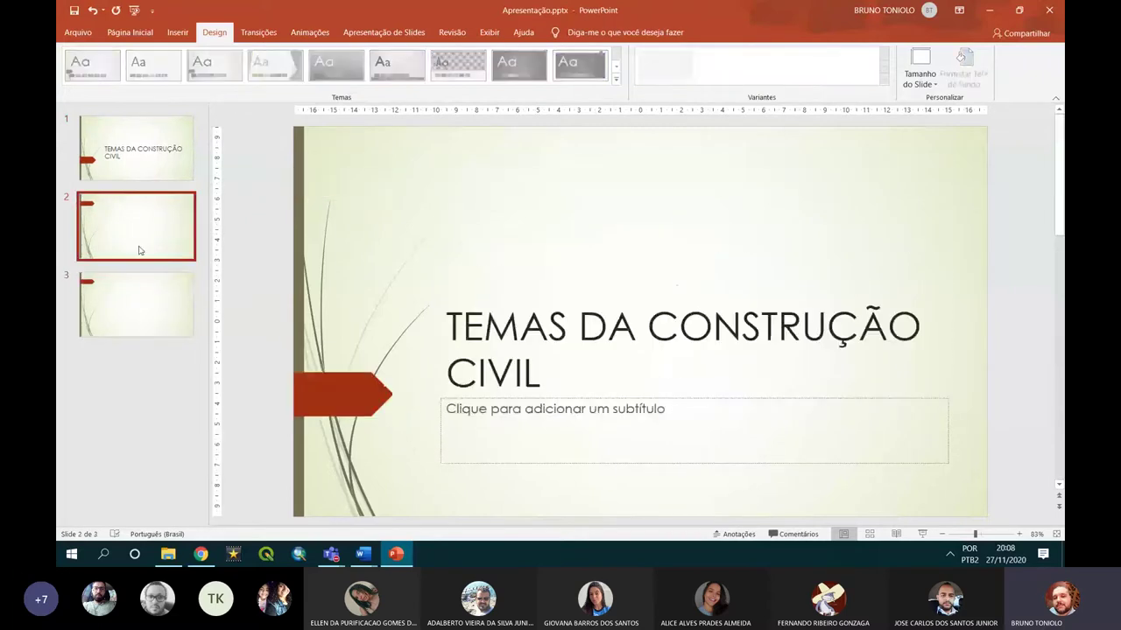
# Step: Title slide 2 'INSTALAÇÕES ELÉTRICAS'
pyautogui.click(500, 205)
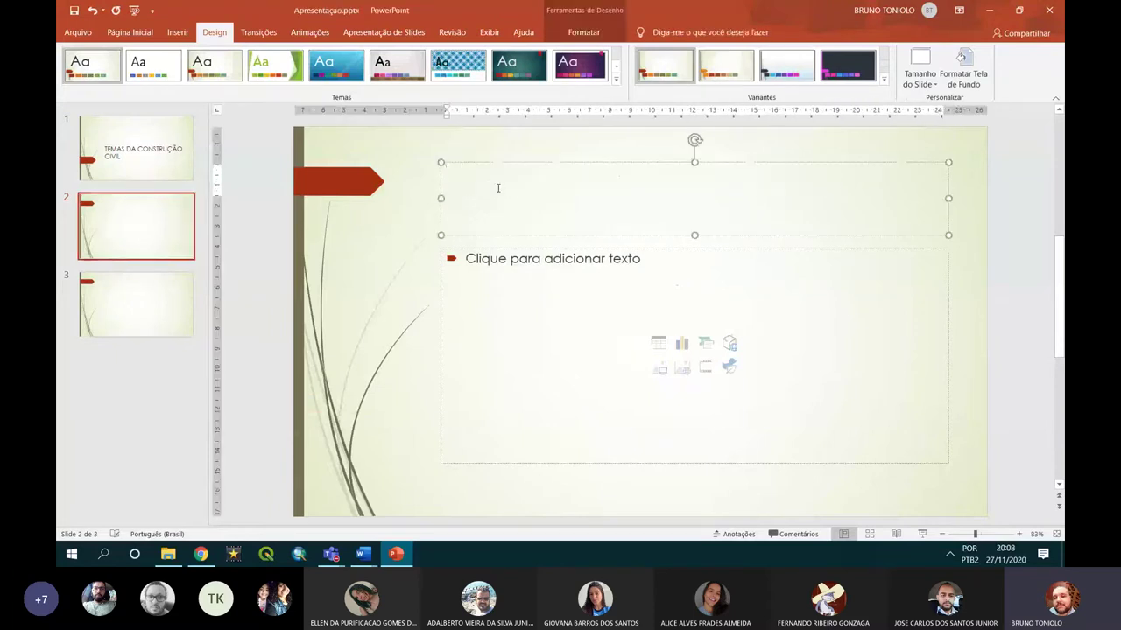
pyautogui.write('INSTALAÇ')
pyautogui.write('ÕES ELE')
pyautogui.press('BackSpace')
pyautogui.write('ÉTRICAS')
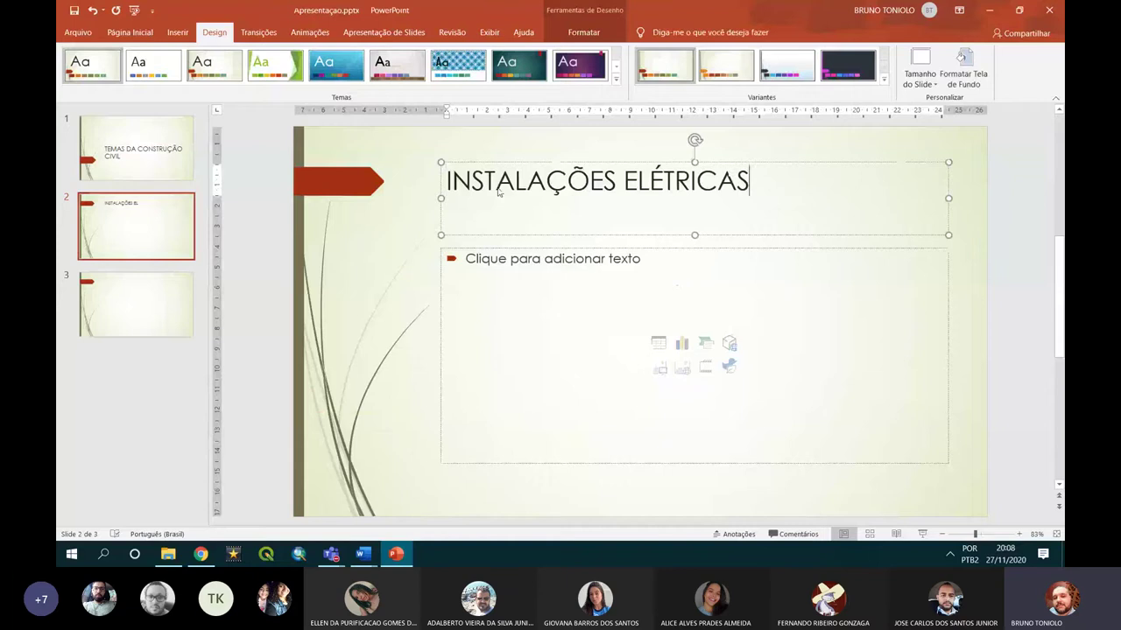
# Step: Type three test bullet lines in slide 2's body, then delete them all
pyautogui.click(508, 274)
pyautogui.write('F')
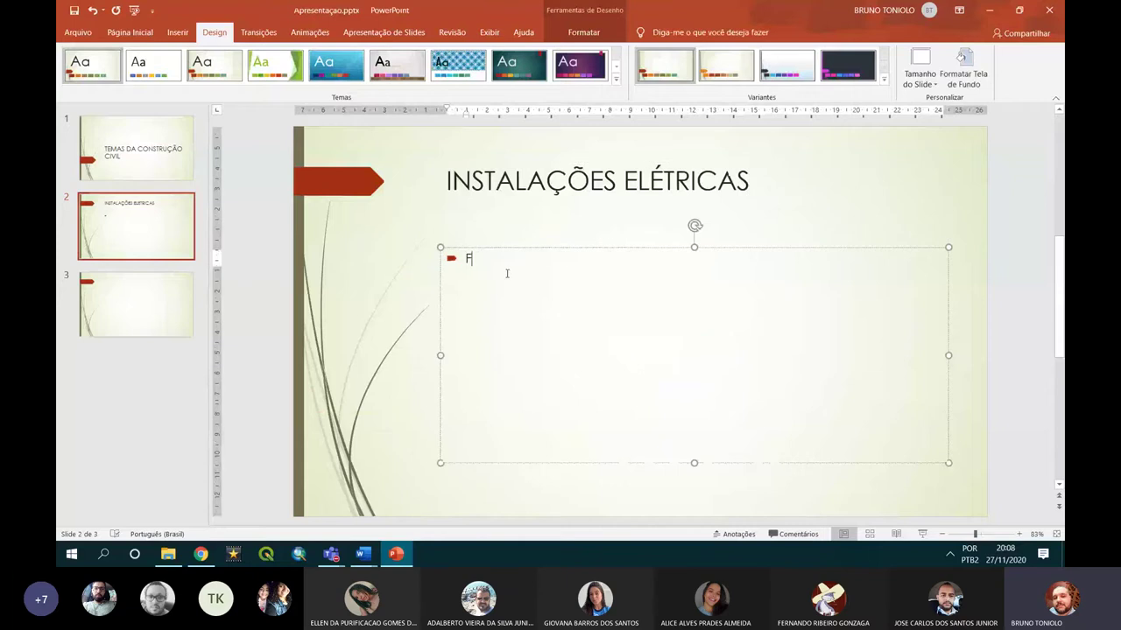
pyautogui.write('SSDFSFSDFSAFDFSAFSDAFSDF')
pyautogui.press('Return')
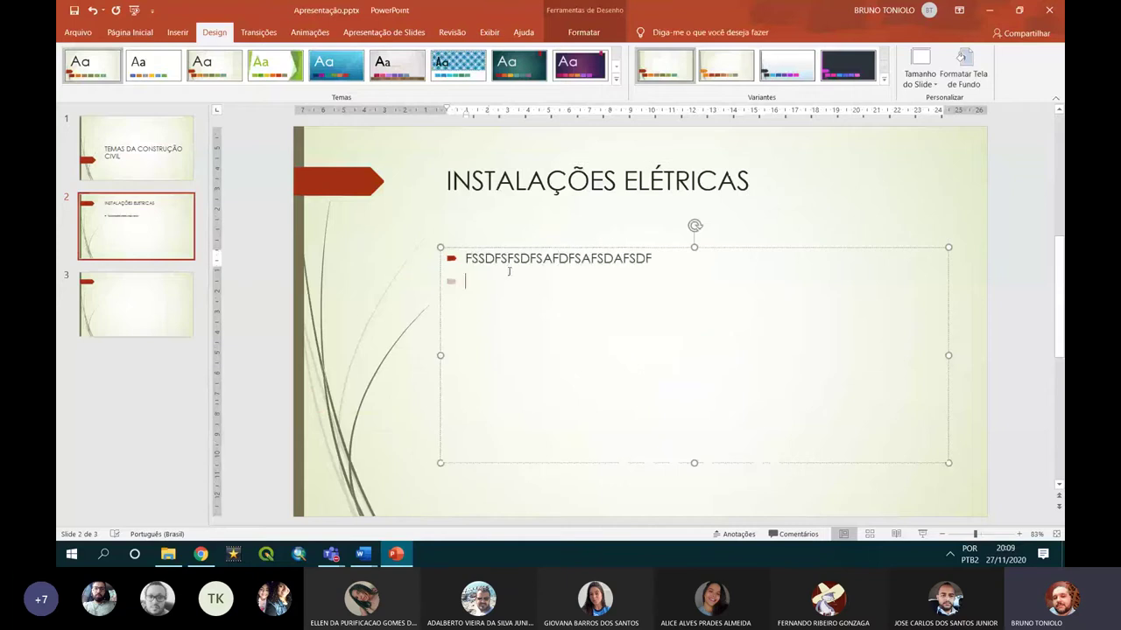
pyautogui.write('DSFSDFDSFSDF')
pyautogui.press('Return')
pyautogui.press('Return')
pyautogui.write('FASFSDF')
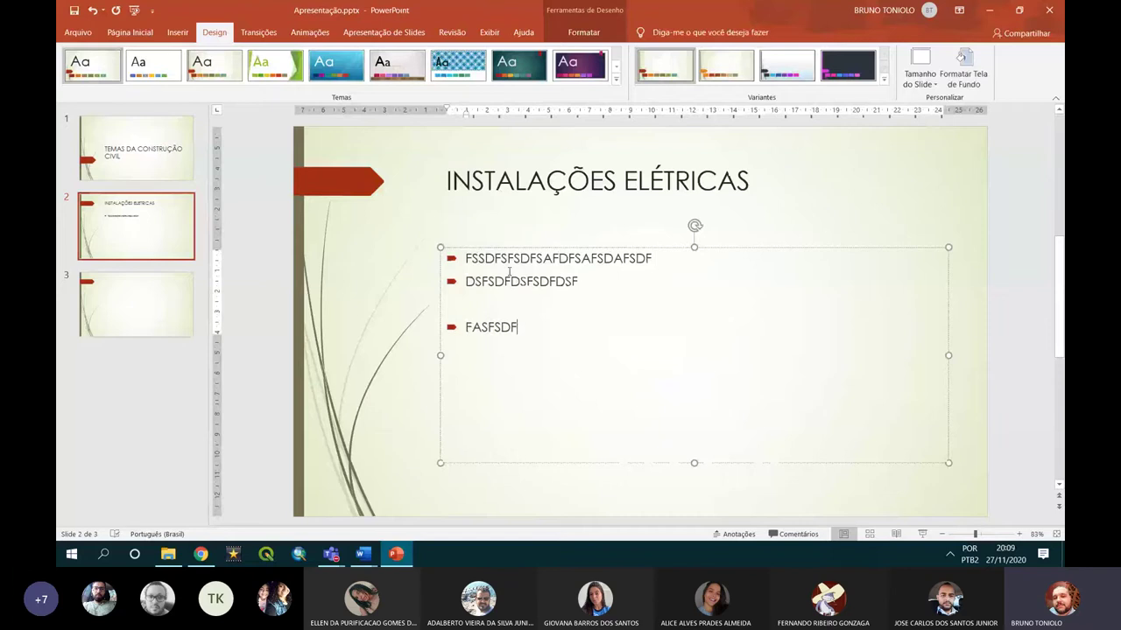
pyautogui.hotkey('ctrl', 'a')
pyautogui.press('BackSpace')
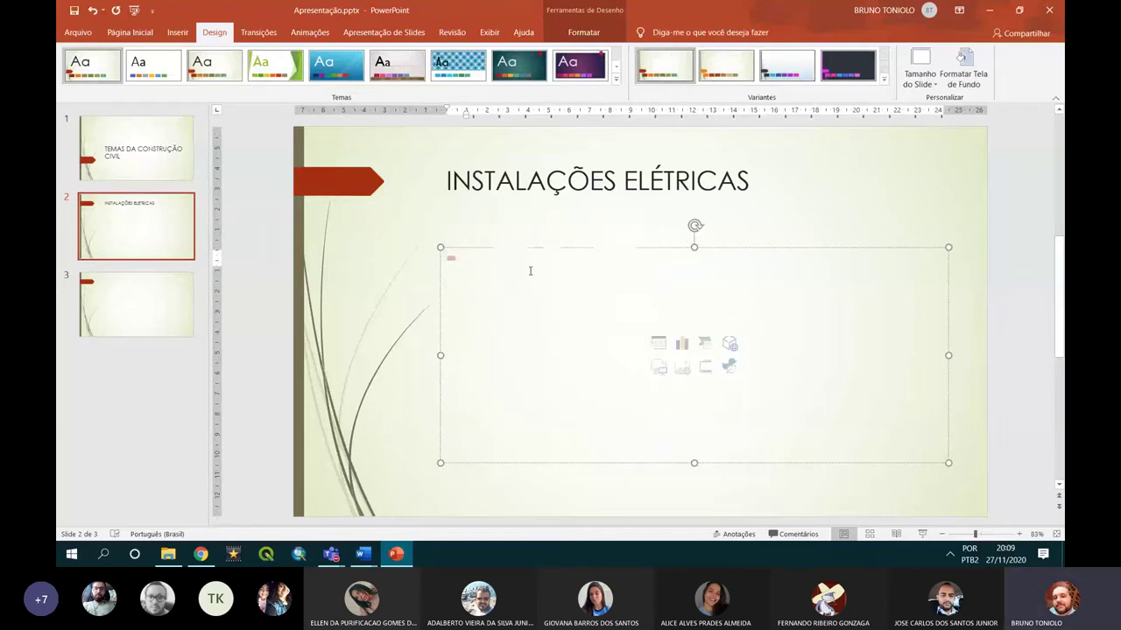
pyautogui.click(144, 38)
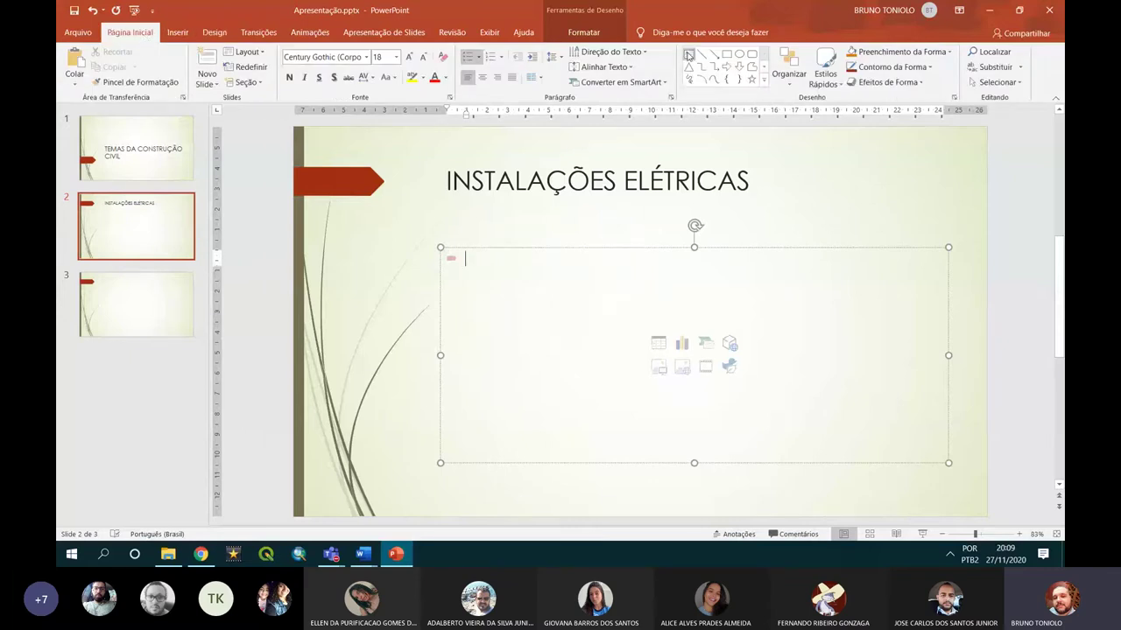
pyautogui.click(688, 54)
pyautogui.click(849, 177)
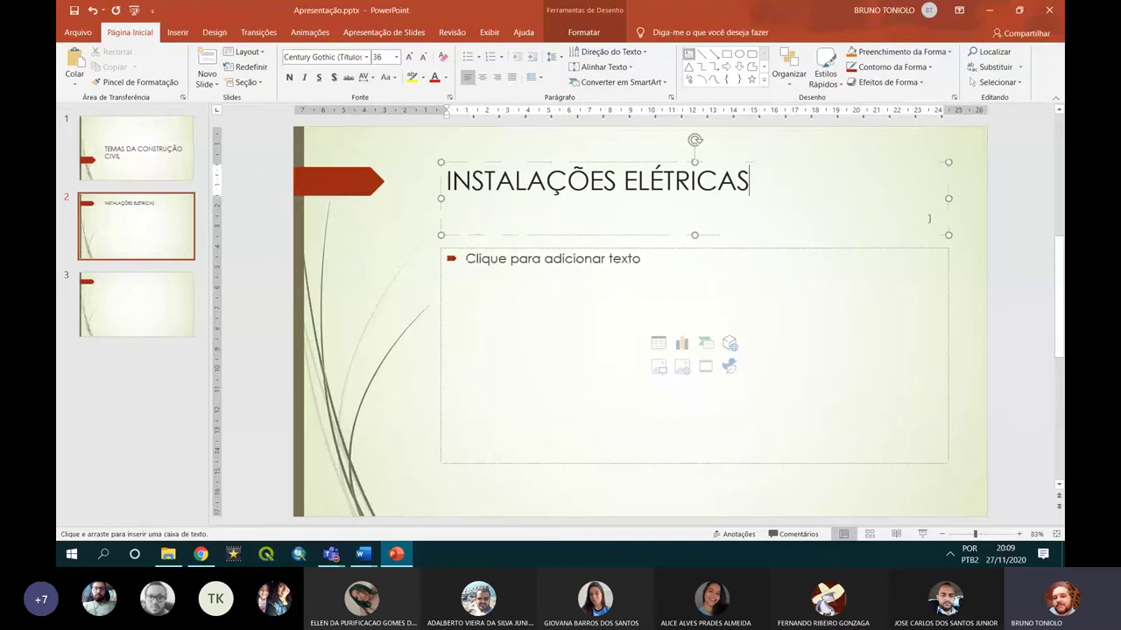
pyautogui.moveTo(955, 260)
pyautogui.mouseDown()
pyautogui.moveTo(999, 303)
pyautogui.moveTo(950, 366)
pyautogui.moveTo(873, 331)
pyautogui.mouseUp()
pyautogui.write('ASFSAF')
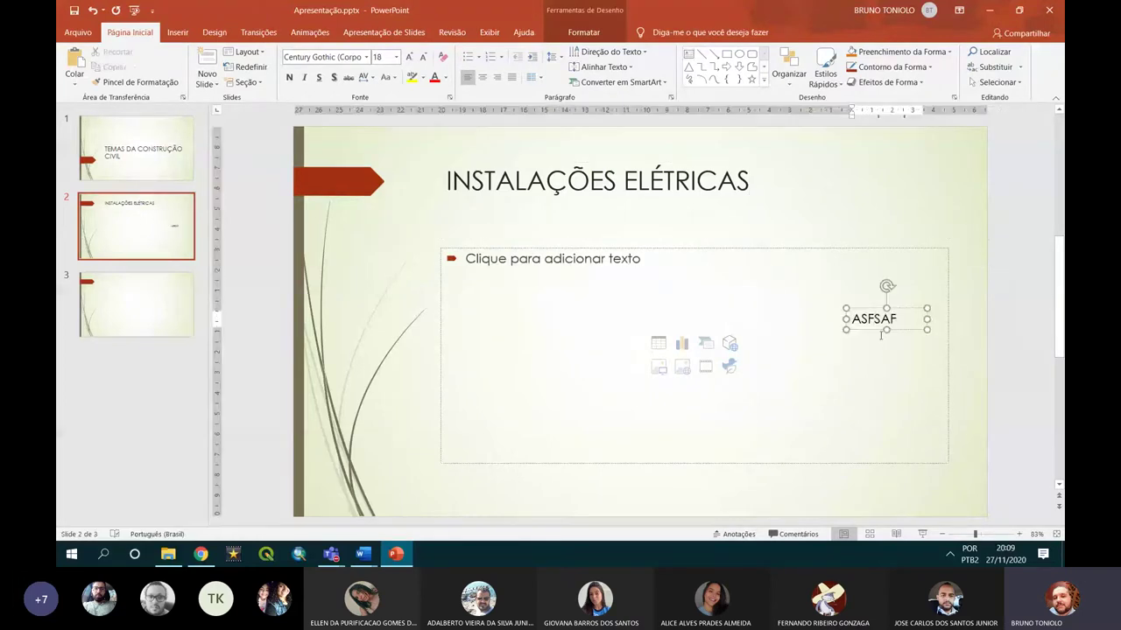
pyautogui.click(873, 331)
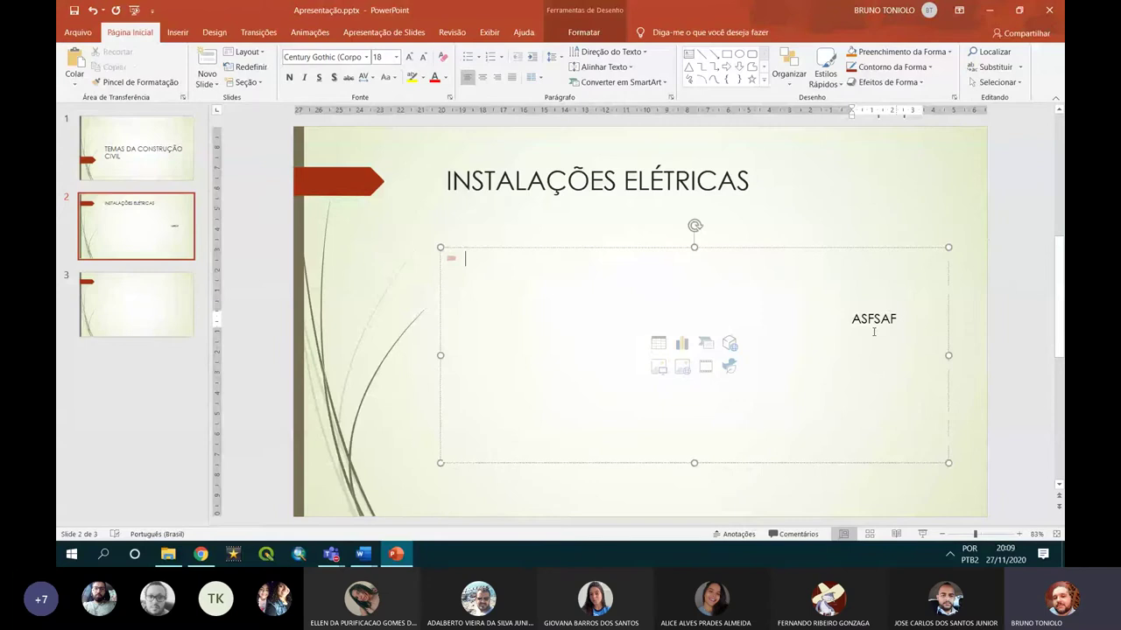
pyautogui.click(874, 330)
pyautogui.moveTo(874, 289); pyautogui.dragTo(821, 321)
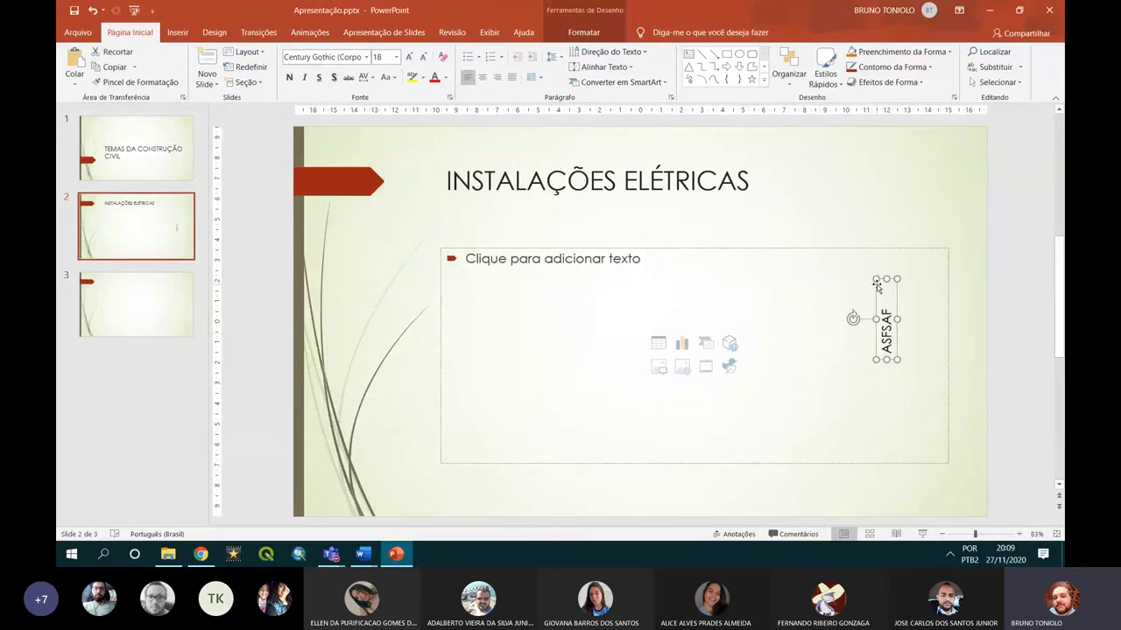
pyautogui.press('Delete')
pyautogui.click(456, 262)
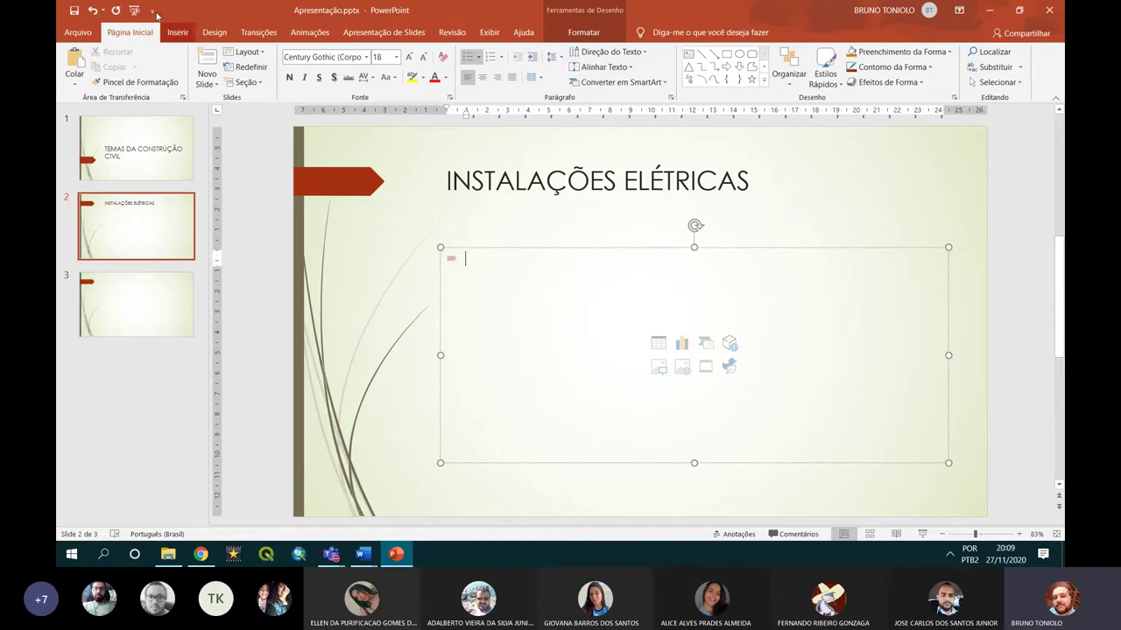
pyautogui.click(178, 32)
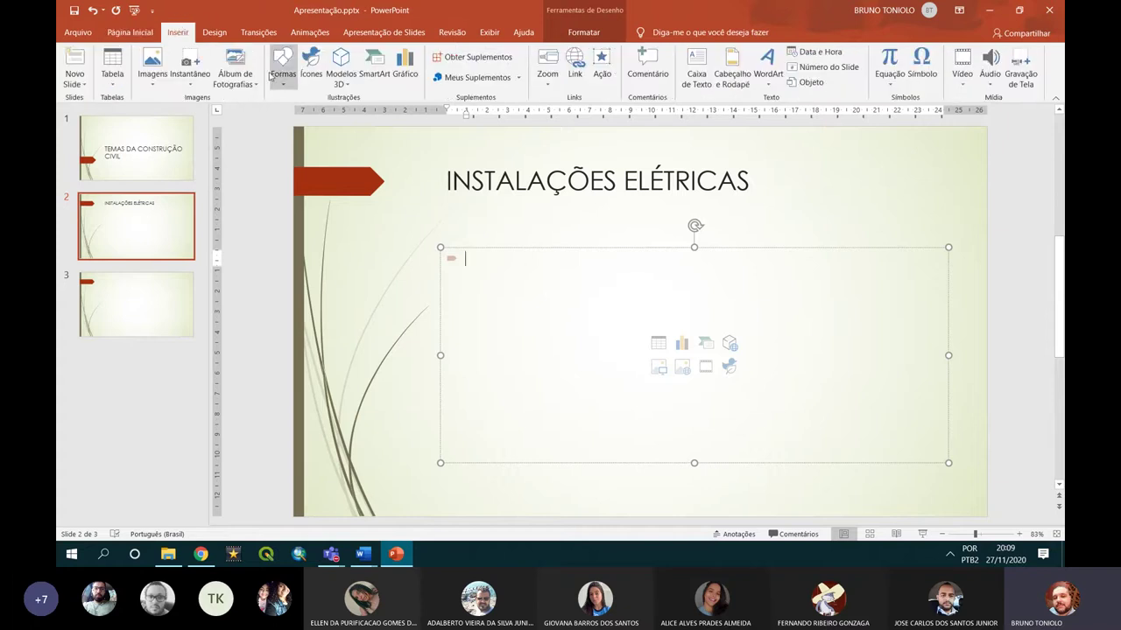
# Step: Search online pictures for 'INSTALAÇÕES ELÉTRICAS' and insert the electrician-at-panel photo
pyautogui.click(159, 79)
pyautogui.click(188, 128)
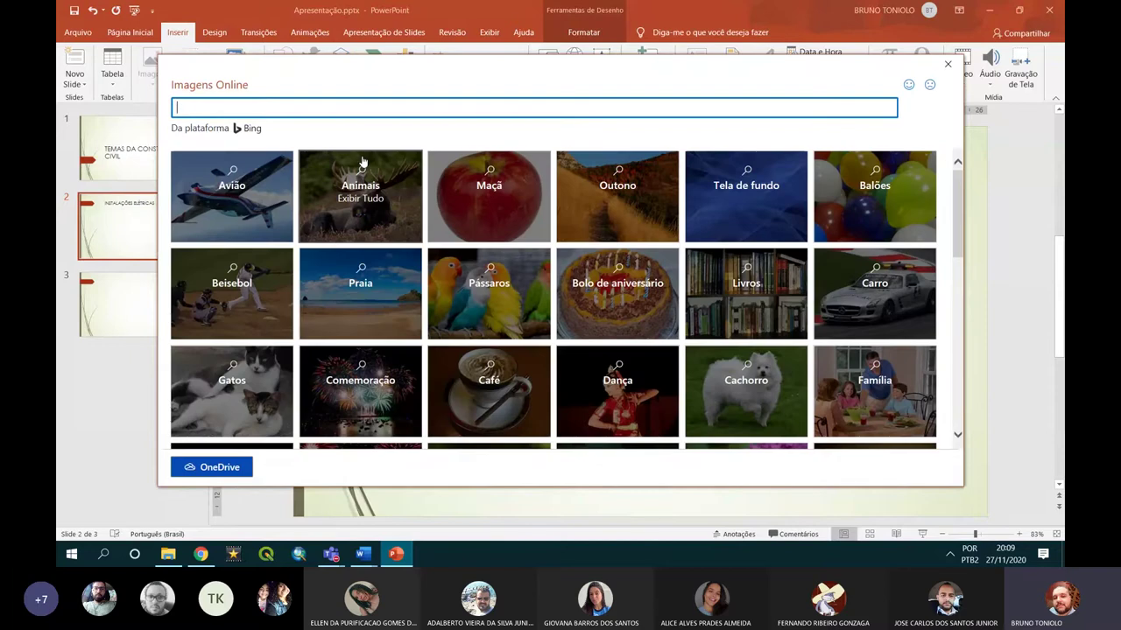
pyautogui.write('INSTALAÇÕ')
pyautogui.write('ES ELÉTRIC')
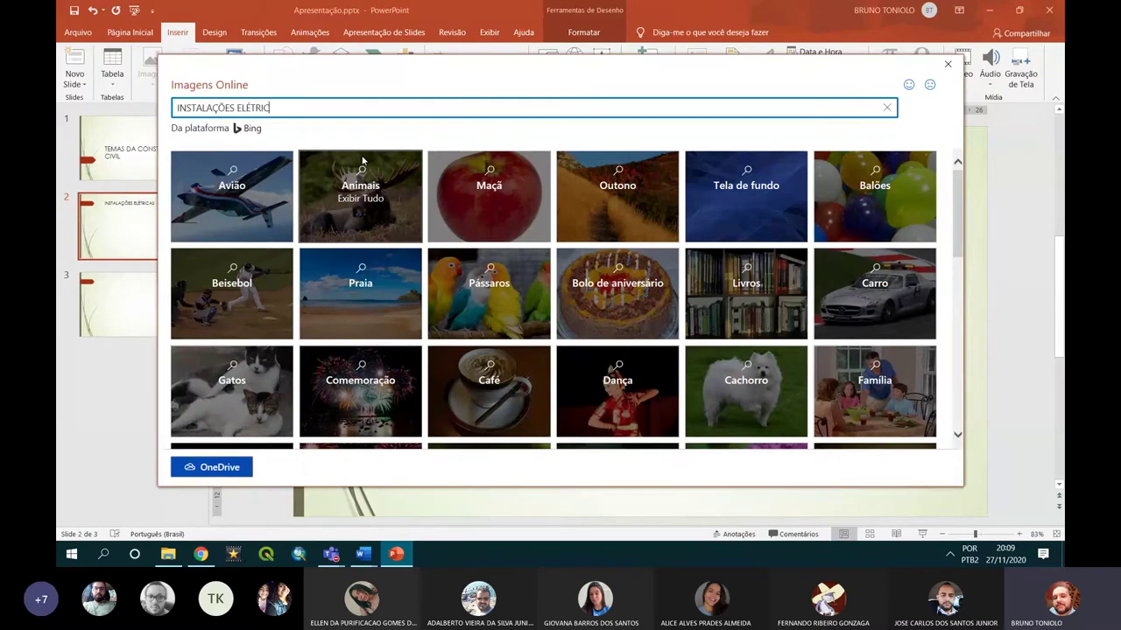
pyautogui.write('AS')
pyautogui.press('Return')
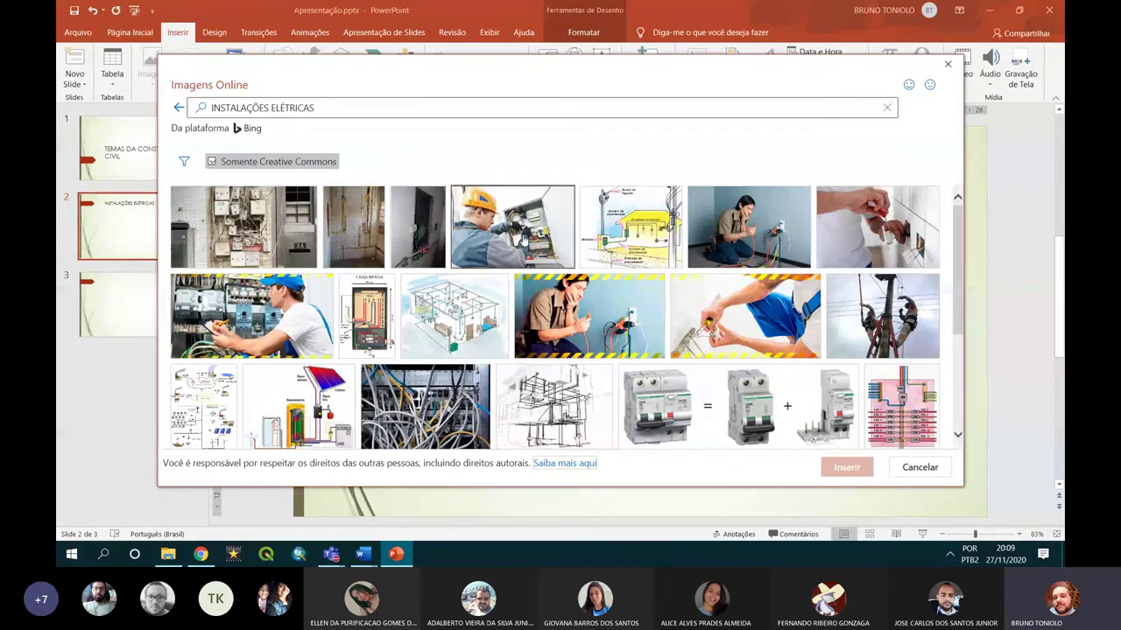
pyautogui.click(522, 238)
pyautogui.click(823, 465)
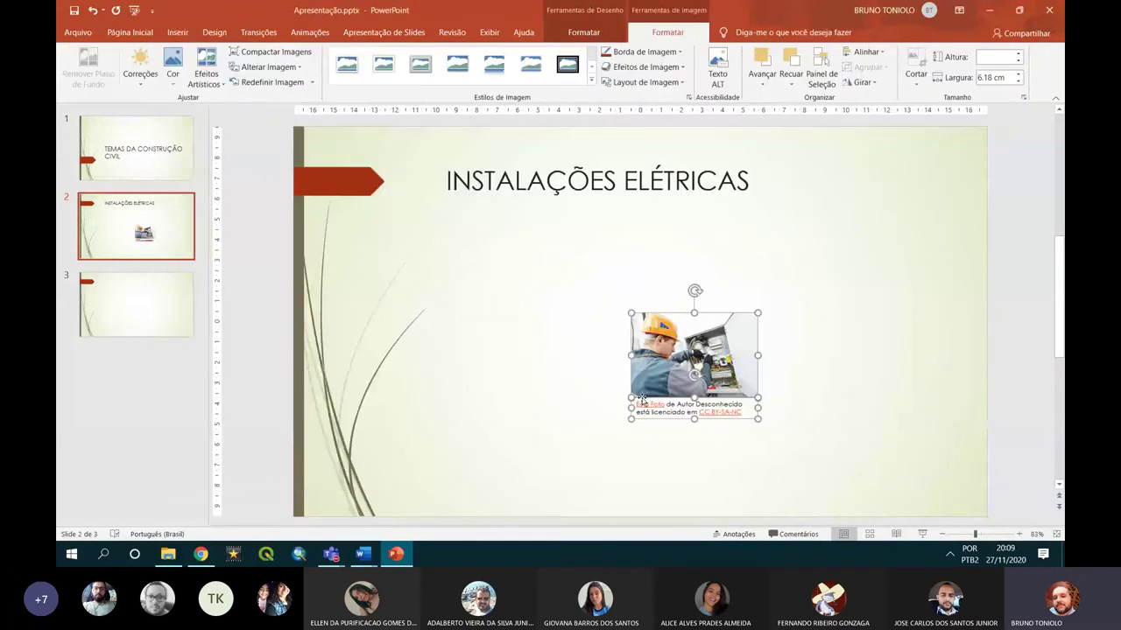
# Step: Move the photo up toward the title and delete its credit caption
pyautogui.moveTo(686, 383)
pyautogui.mouseDown()
pyautogui.moveTo(442, 311)
pyautogui.moveTo(613, 284)
pyautogui.mouseUp()
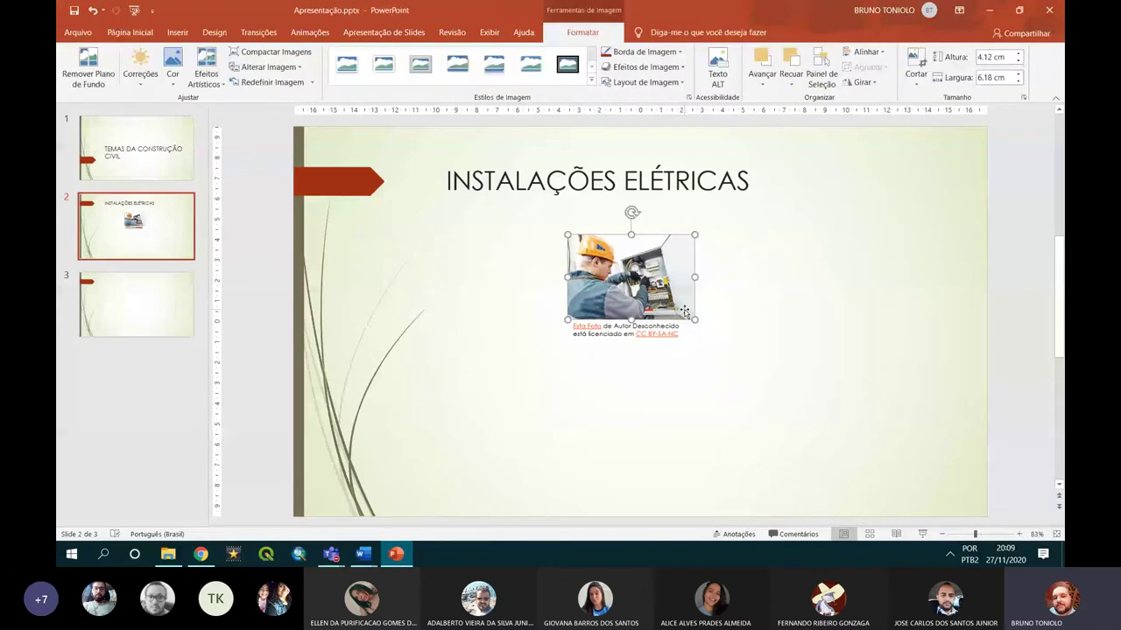
pyautogui.click(652, 336)
pyautogui.moveTo(602, 341); pyautogui.dragTo(565, 382)
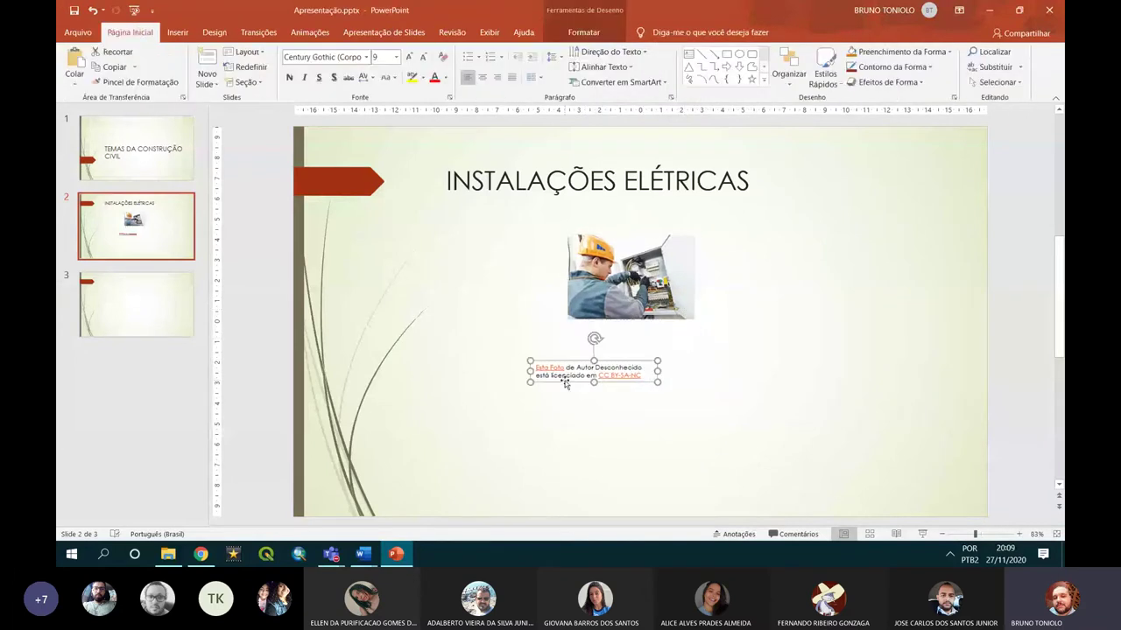
pyautogui.press('Delete')
# Step: Enlarge the electrician photo and centre it below the title
pyautogui.click(679, 315)
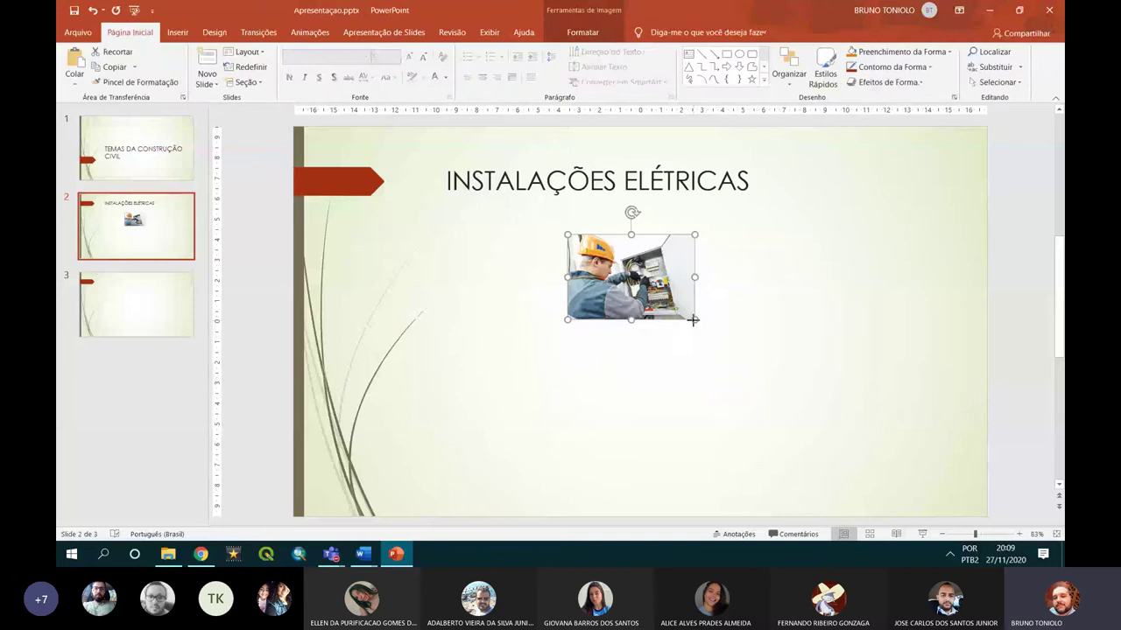
pyautogui.moveTo(694, 318)
pyautogui.mouseDown()
pyautogui.moveTo(918, 456)
pyautogui.moveTo(826, 482)
pyautogui.mouseUp()
pyautogui.moveTo(700, 359); pyautogui.dragTo(575, 354)
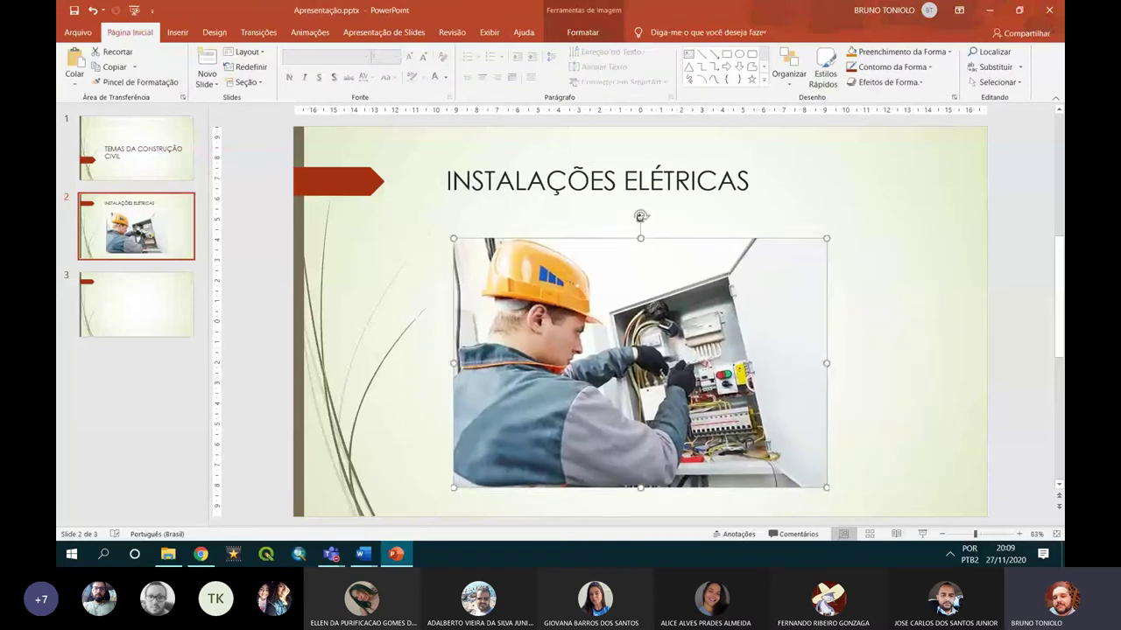
pyautogui.moveTo(639, 219)
pyautogui.mouseDown()
pyautogui.moveTo(541, 299)
pyautogui.moveTo(637, 219)
pyautogui.mouseUp()
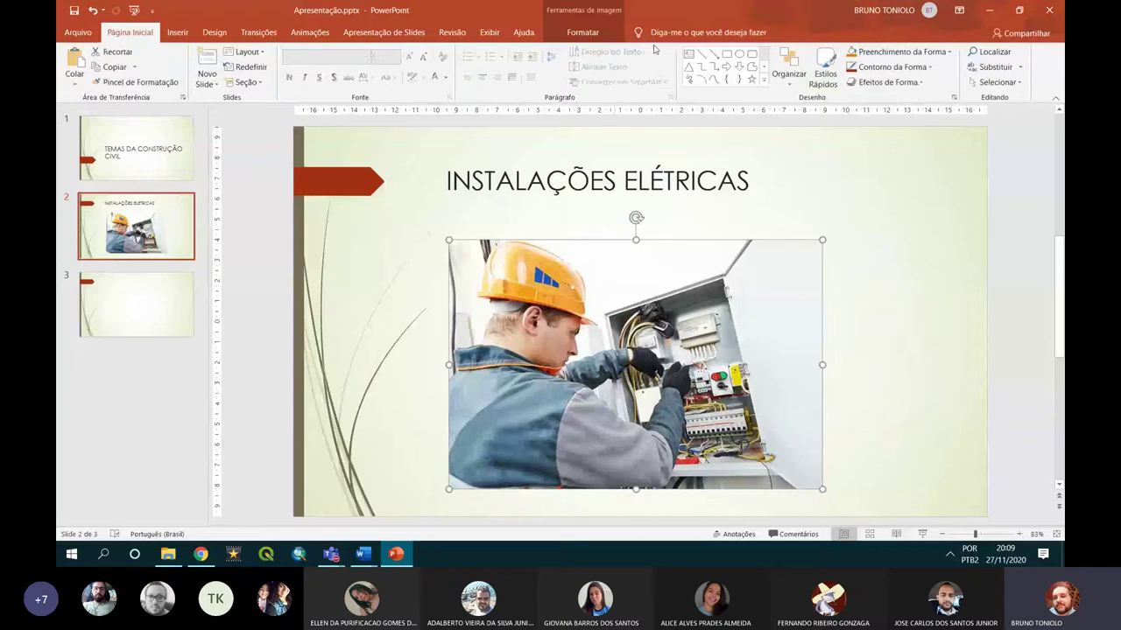
pyautogui.click(583, 32)
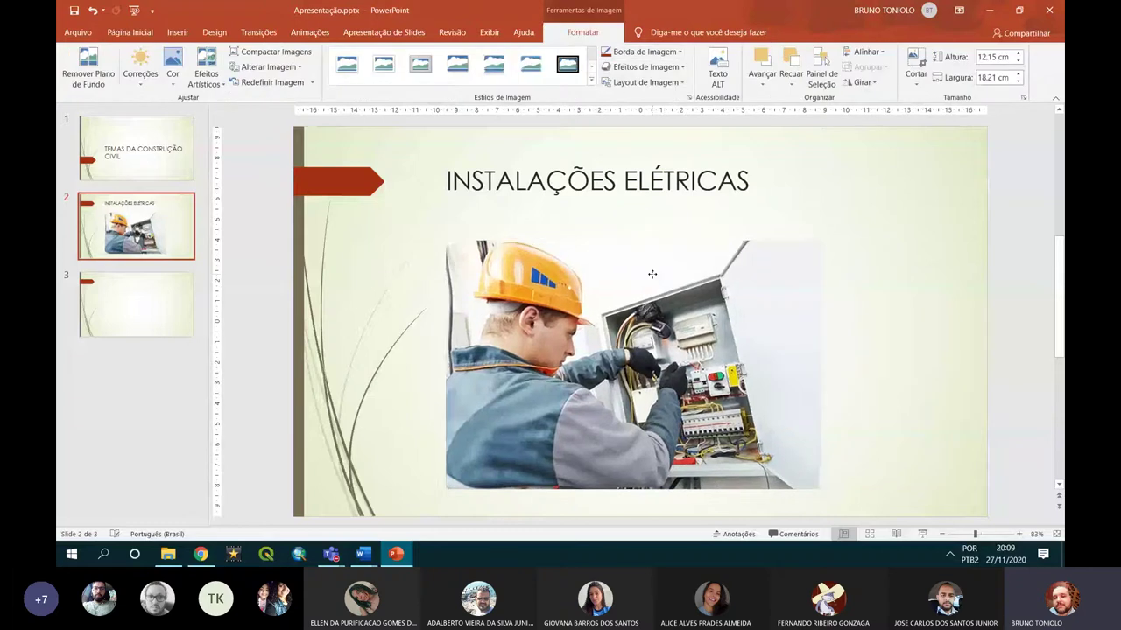
# Step: Crop the top, left, right and bottom edges of the electrician photo
pyautogui.click(917, 61)
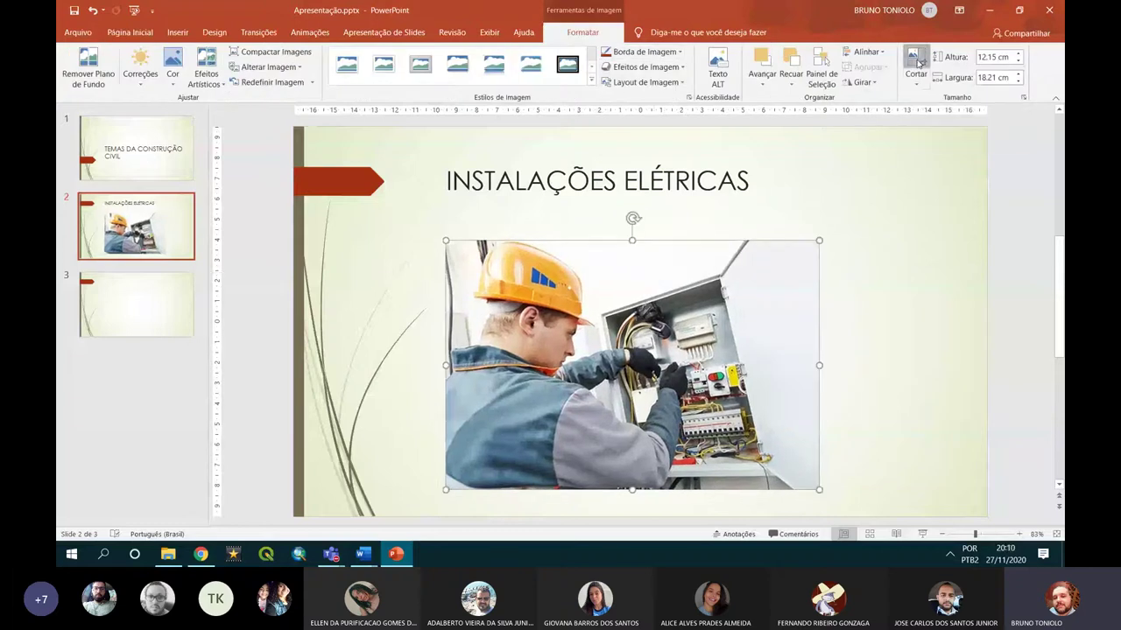
pyautogui.moveTo(630, 242); pyautogui.dragTo(631, 259)
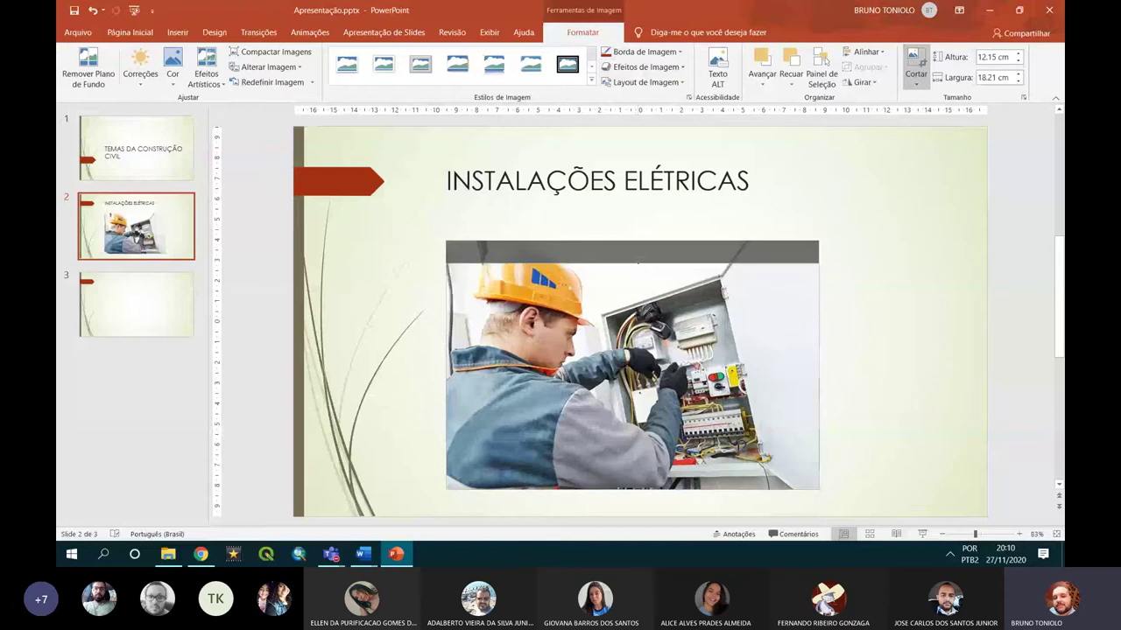
pyautogui.moveTo(447, 372); pyautogui.dragTo(496, 372)
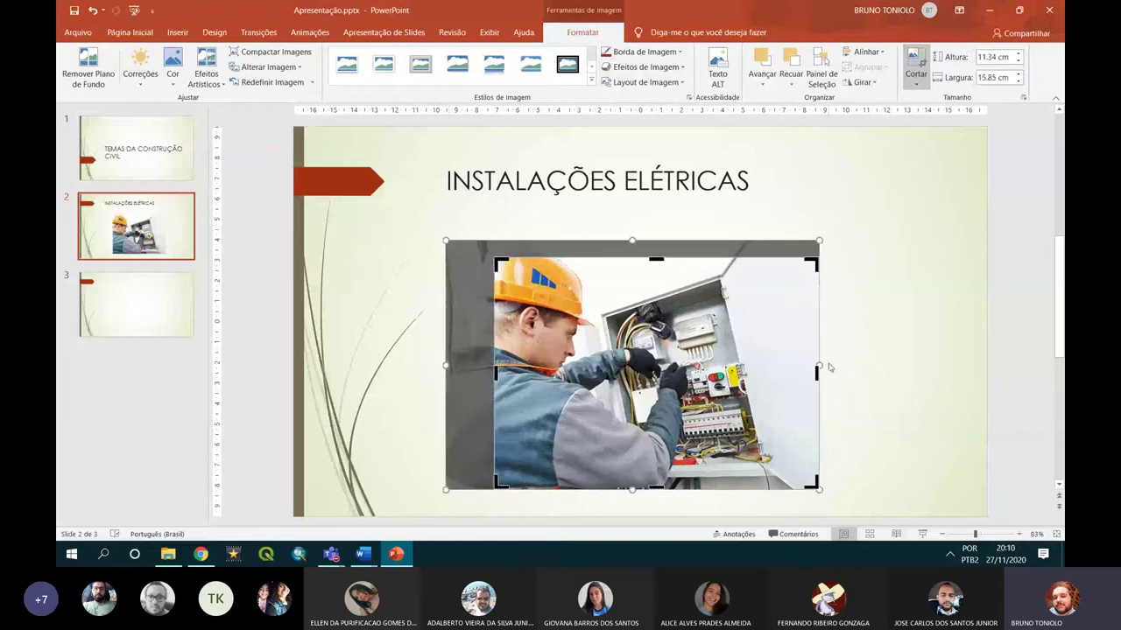
pyautogui.moveTo(816, 372); pyautogui.dragTo(780, 372)
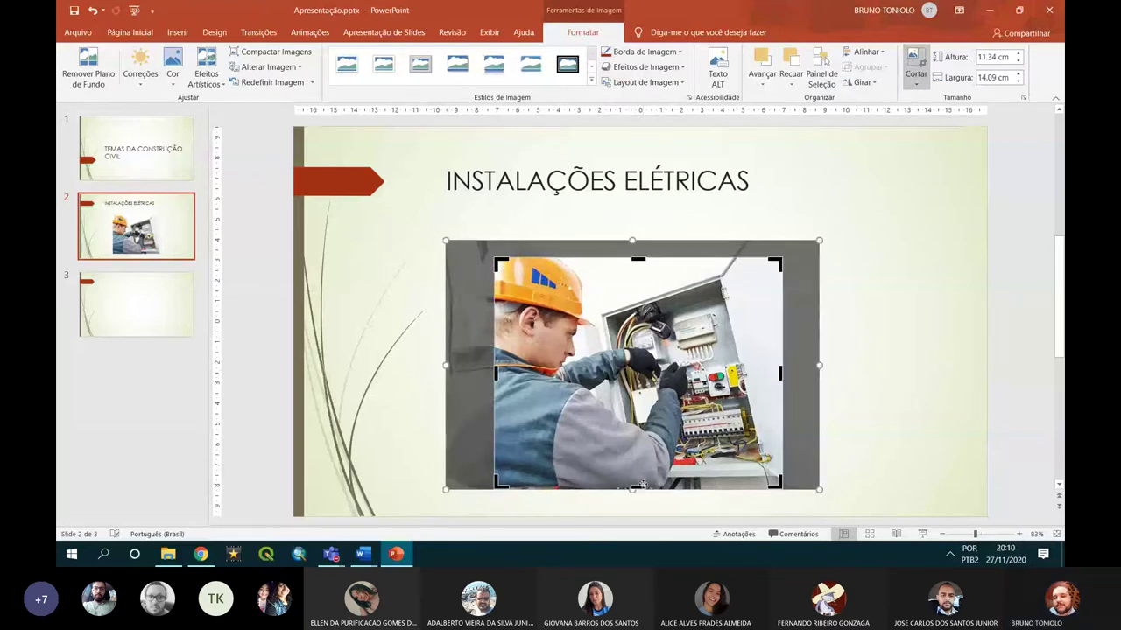
pyautogui.moveTo(642, 484); pyautogui.dragTo(638, 465)
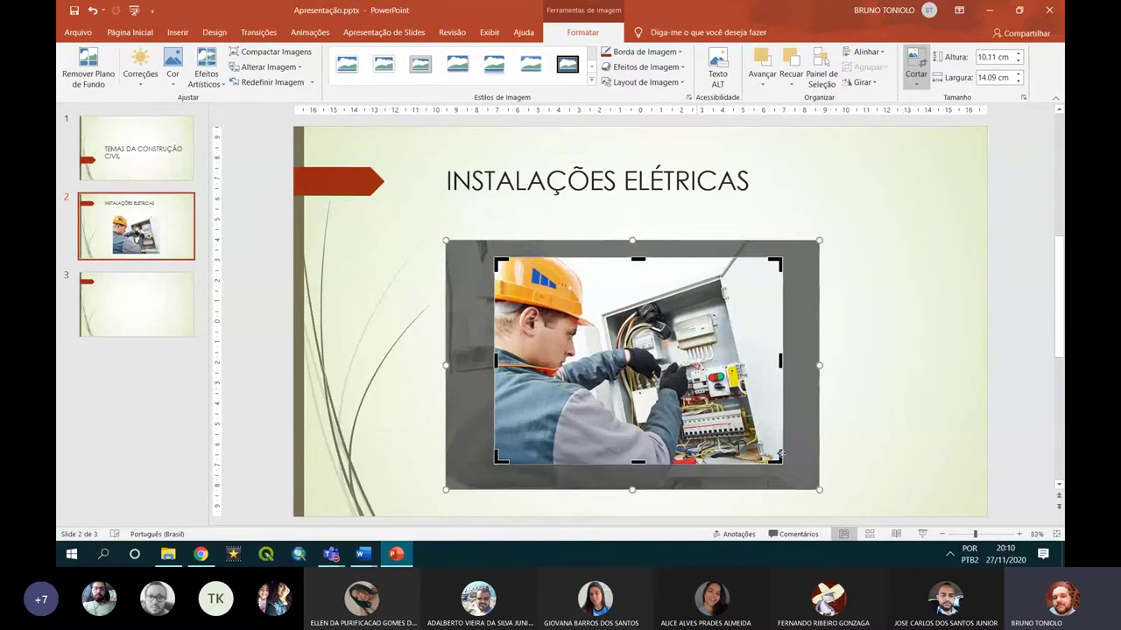
pyautogui.click(903, 393)
# Step: Set the photo height to 14 cm and position it beneath the title
pyautogui.click(999, 59)
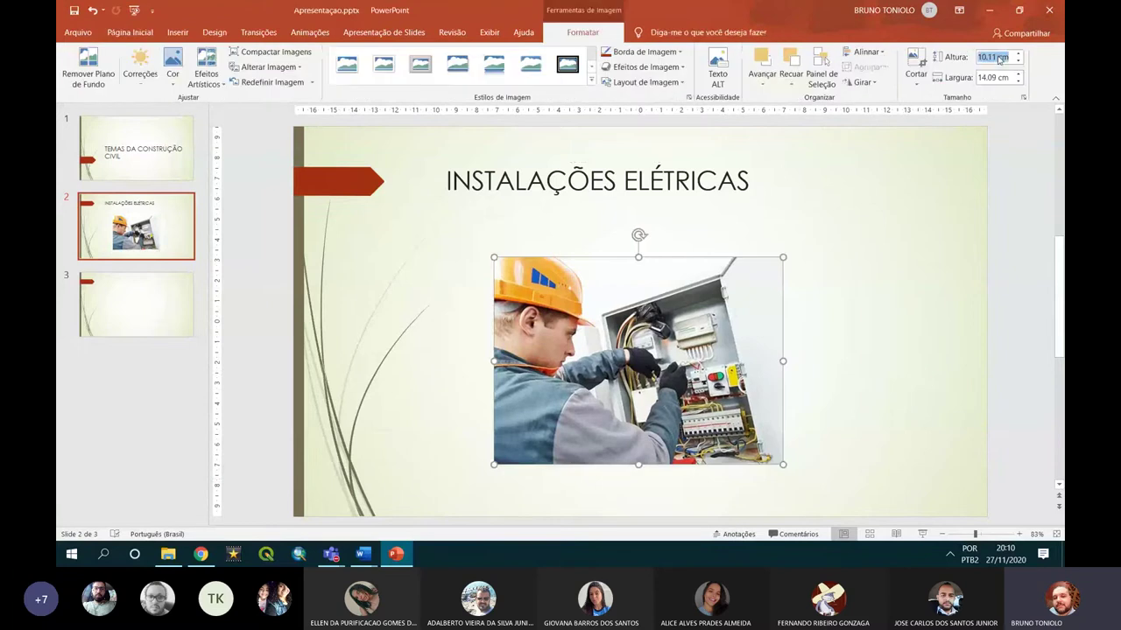
pyautogui.write('15')
pyautogui.press('Return')
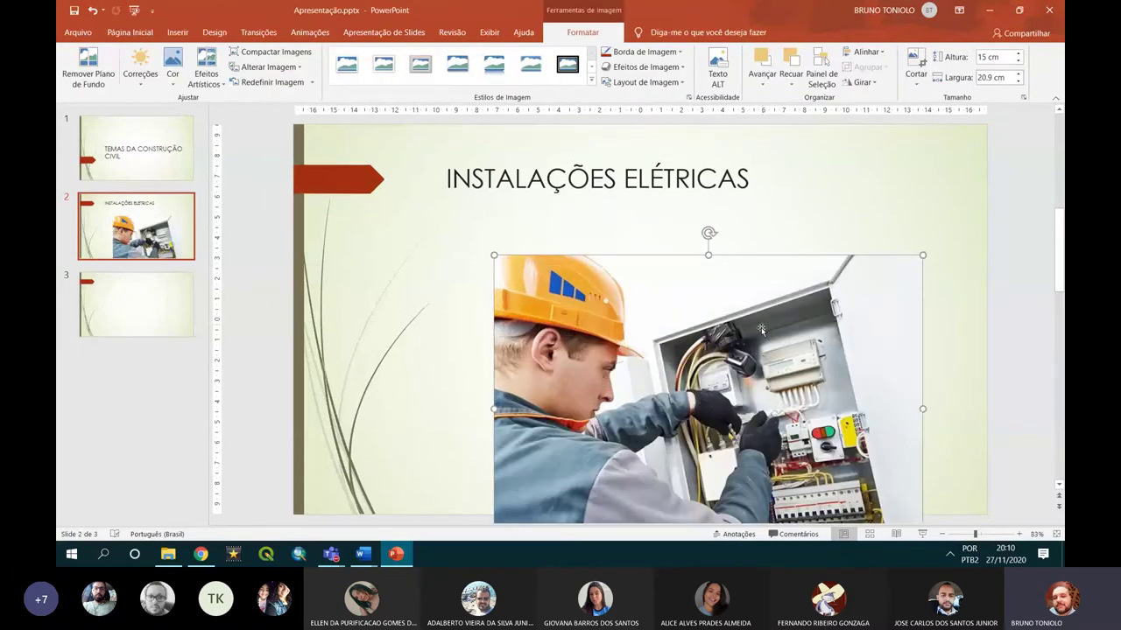
pyautogui.moveTo(760, 329)
pyautogui.mouseDown()
pyautogui.moveTo(607, 247)
pyautogui.moveTo(671, 290)
pyautogui.mouseUp()
pyautogui.click(989, 57)
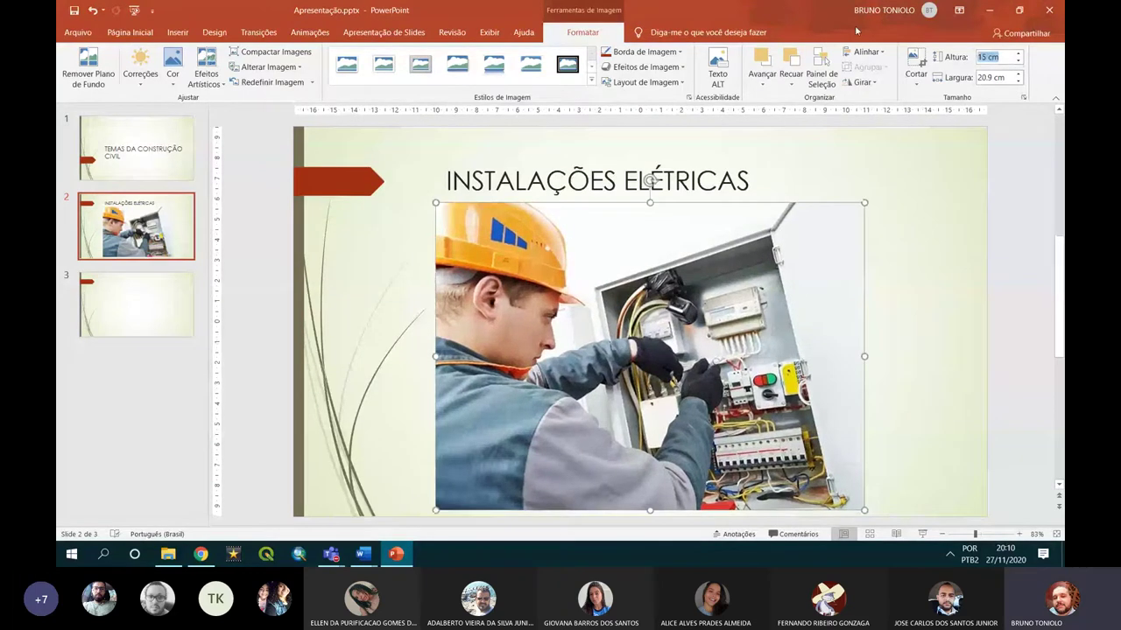
pyautogui.write('14')
pyautogui.press('Return')
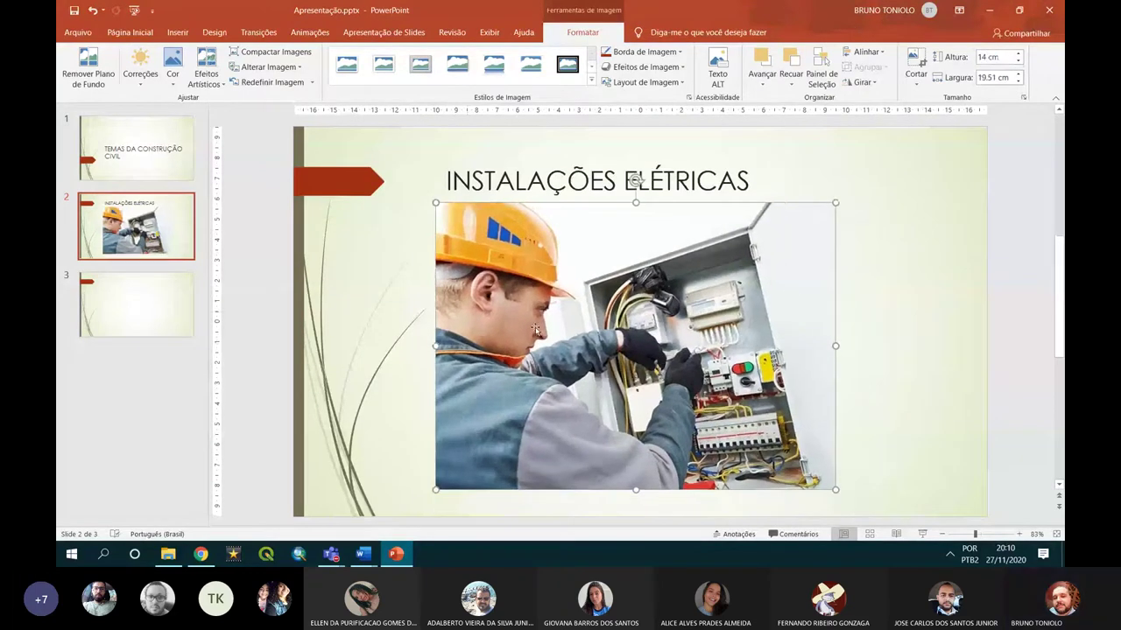
pyautogui.moveTo(536, 330)
pyautogui.mouseDown()
pyautogui.moveTo(578, 330)
pyautogui.moveTo(527, 337)
pyautogui.moveTo(551, 341)
pyautogui.moveTo(662, 285)
pyautogui.mouseUp()
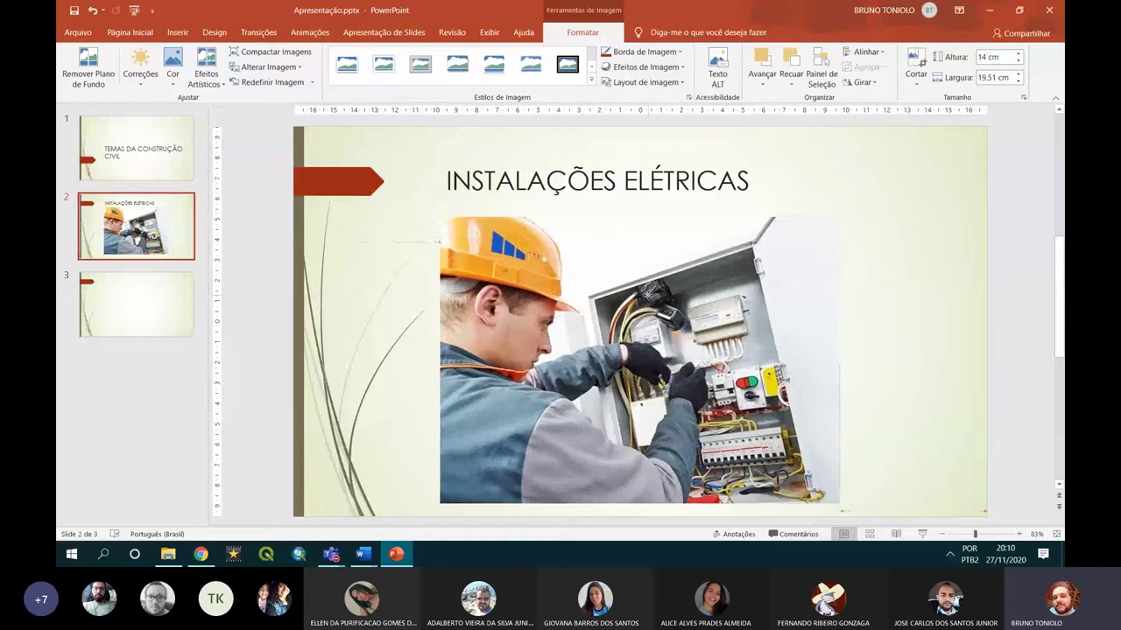
pyautogui.press('Escape')
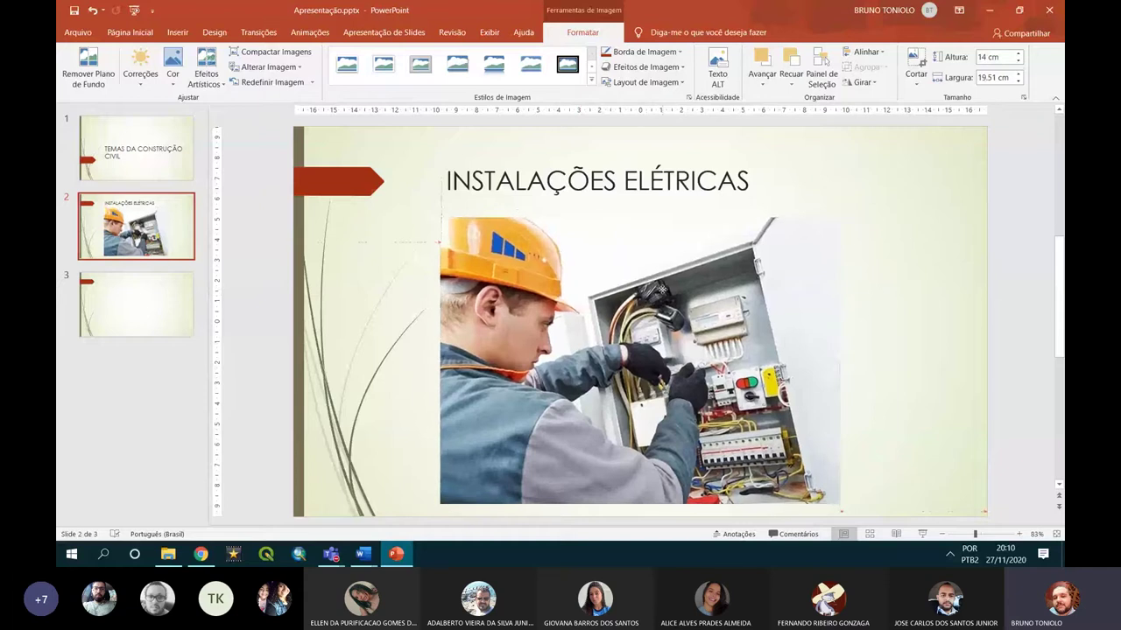
# Step: Recolour the electrician photo light green, then revisit the colour options without changes
pyautogui.click(647, 302)
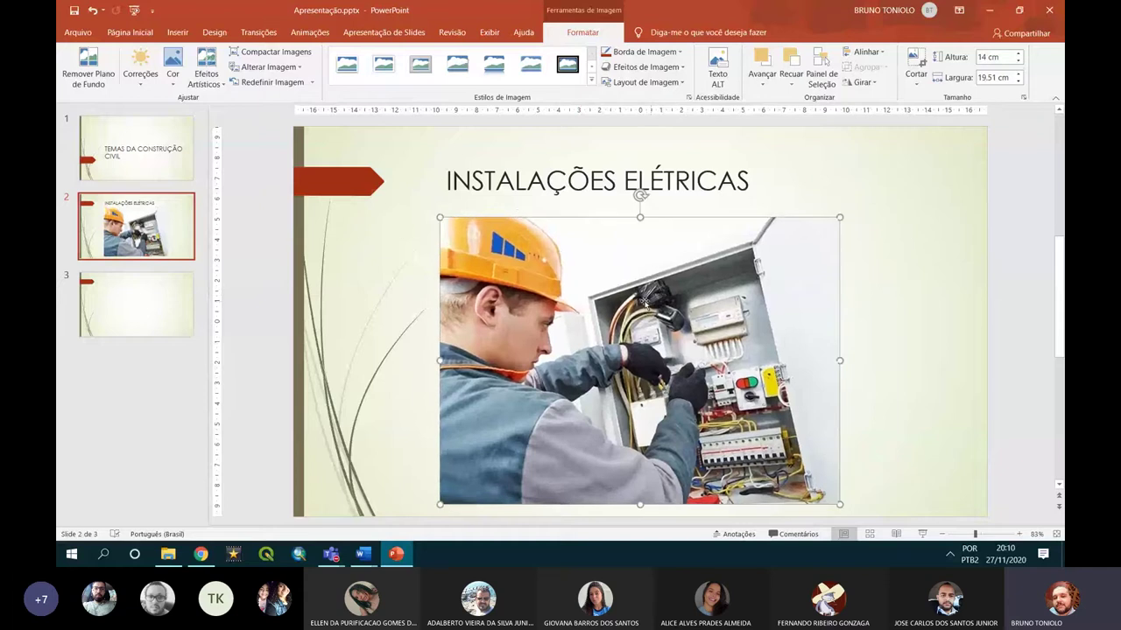
pyautogui.click(172, 79)
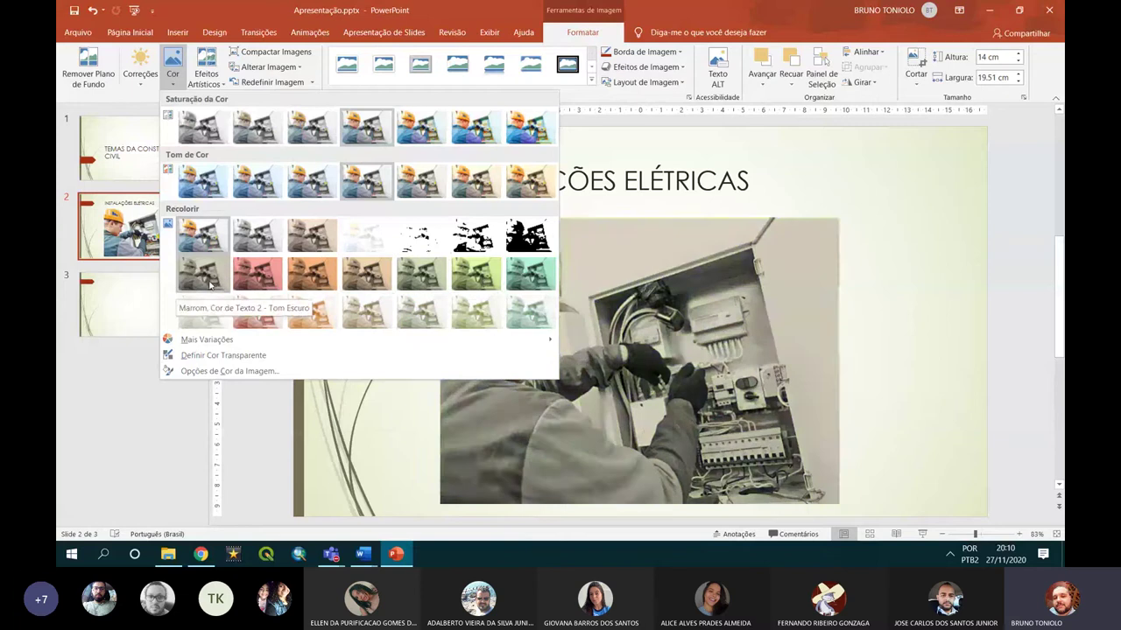
pyautogui.click(477, 276)
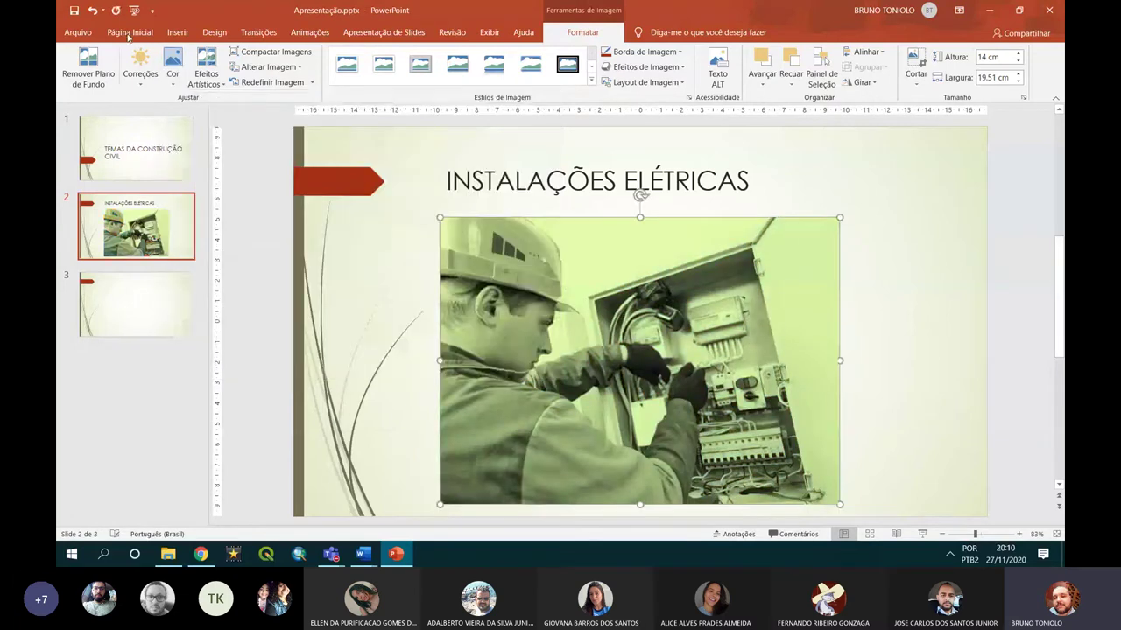
pyautogui.click(177, 33)
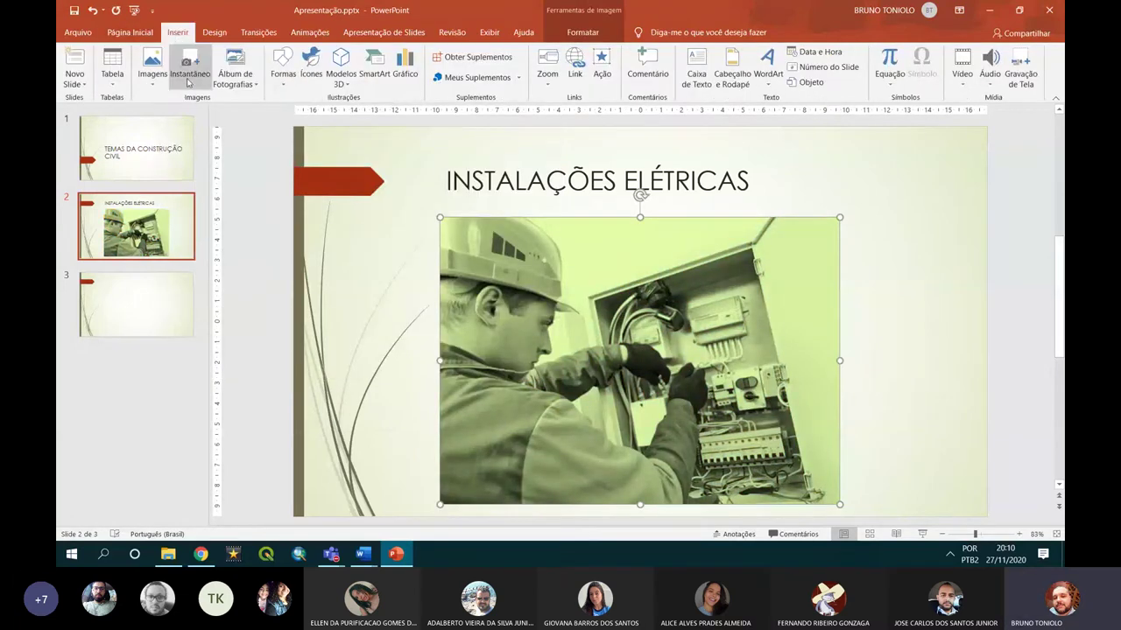
pyautogui.click(153, 70)
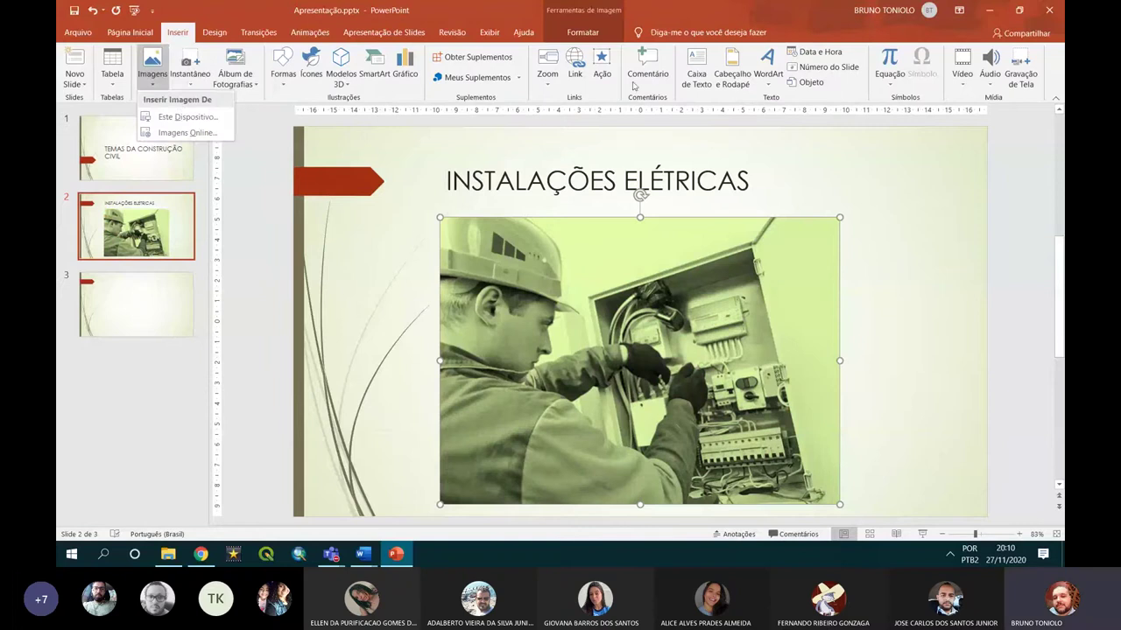
pyautogui.click(582, 32)
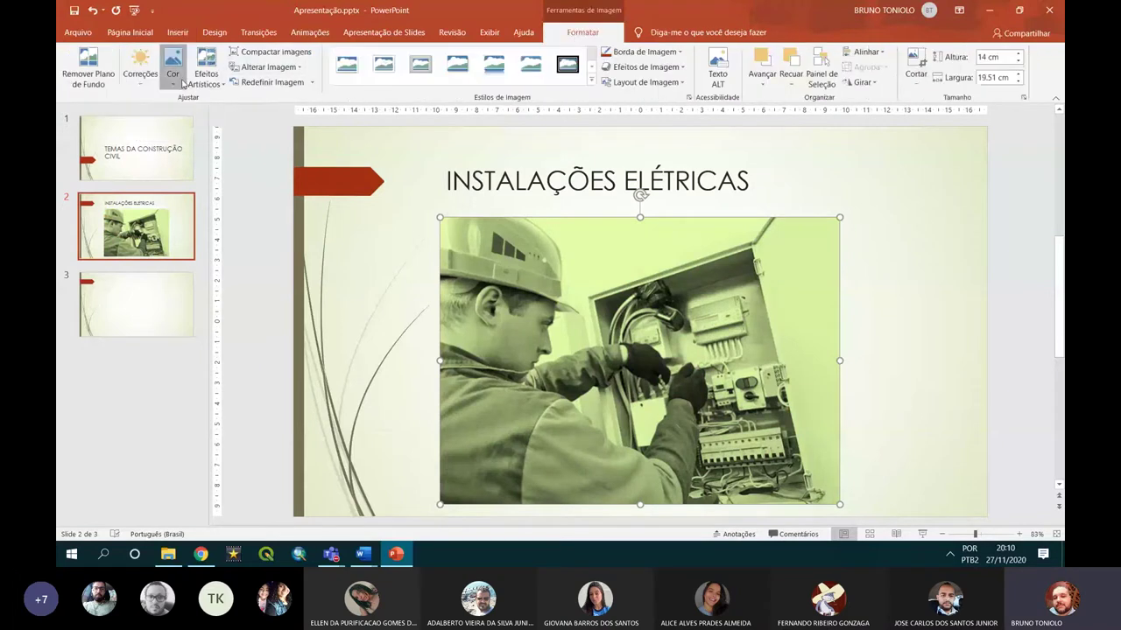
pyautogui.click(173, 70)
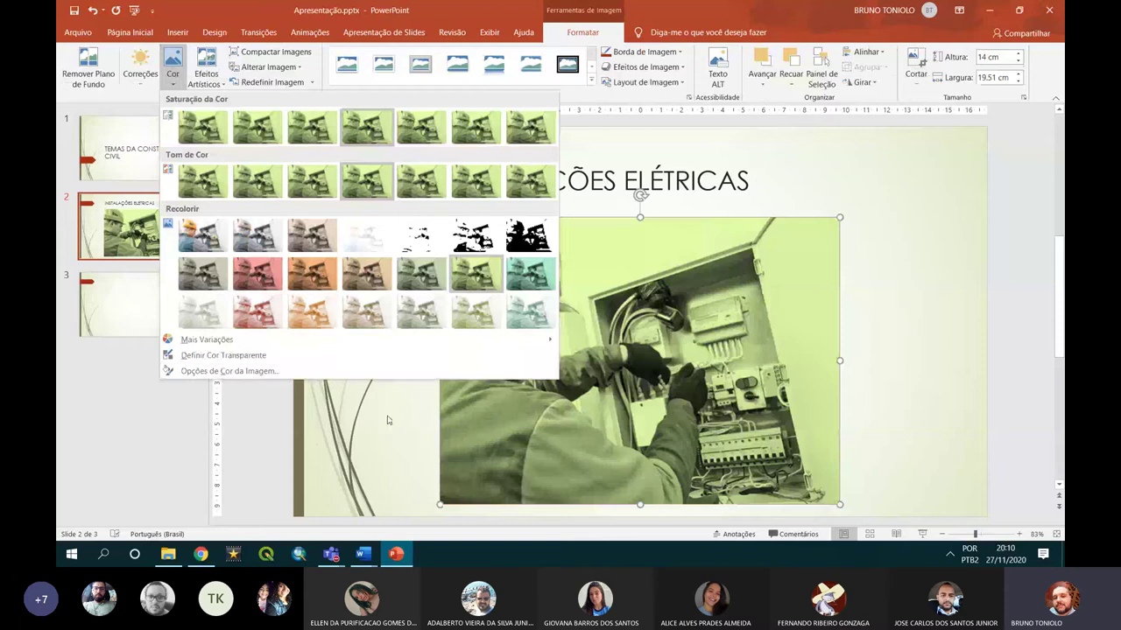
pyautogui.click(607, 413)
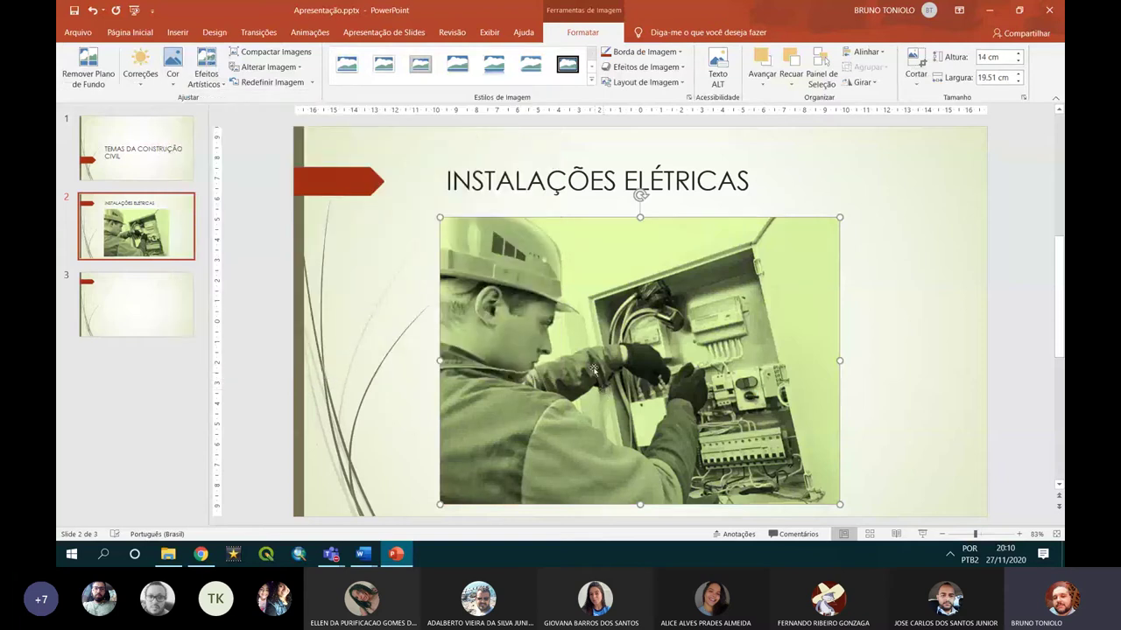
# Step: Delete the photo and empty placeholder, paste the original photo back, and open slide 2's menu
pyautogui.press('Delete')
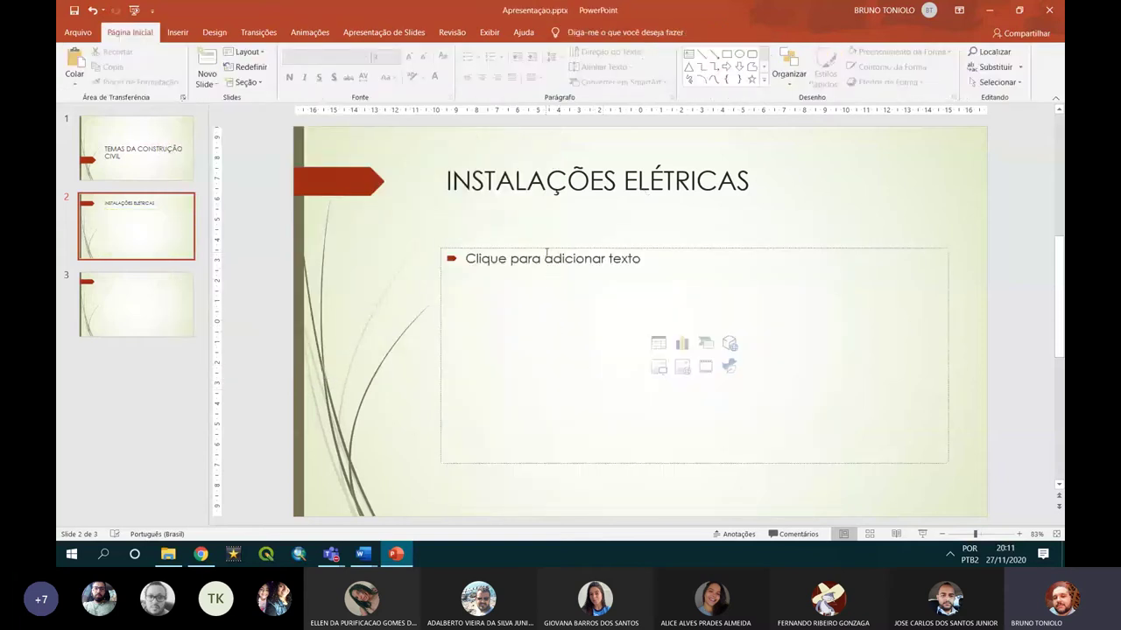
pyautogui.click(544, 251)
pyautogui.press('Delete')
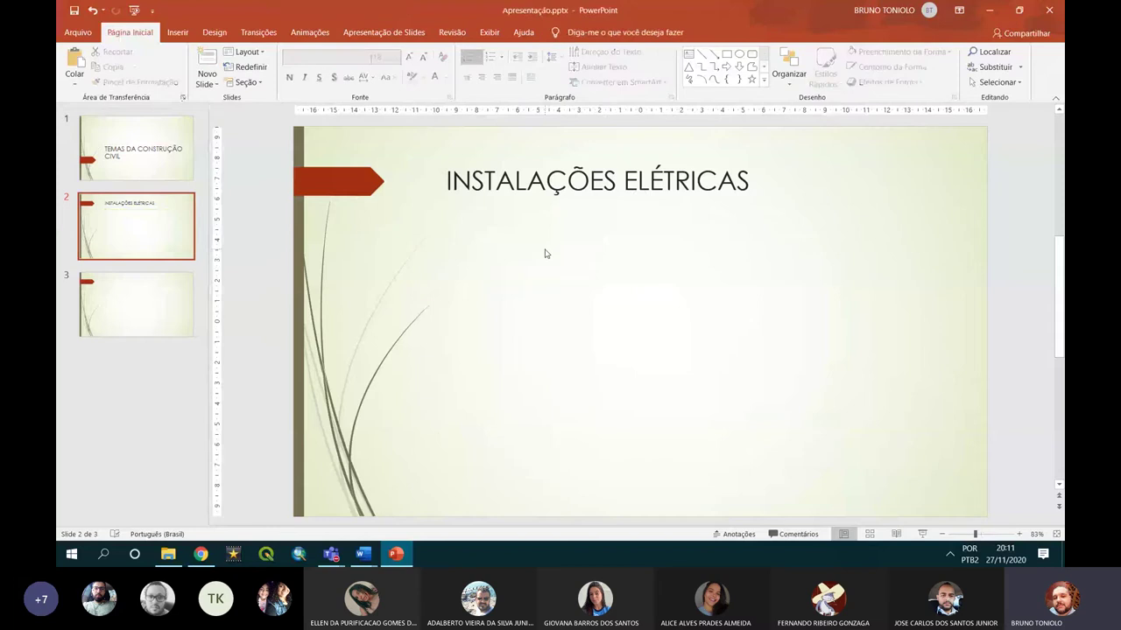
pyautogui.click(177, 32)
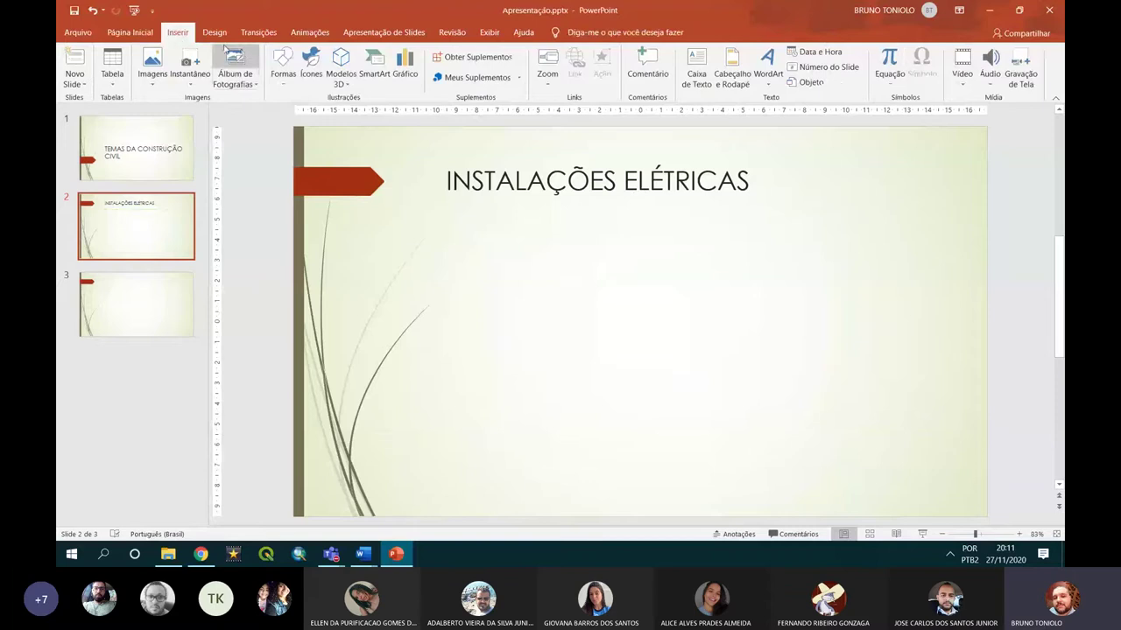
pyautogui.hotkey('ctrl', 'v')
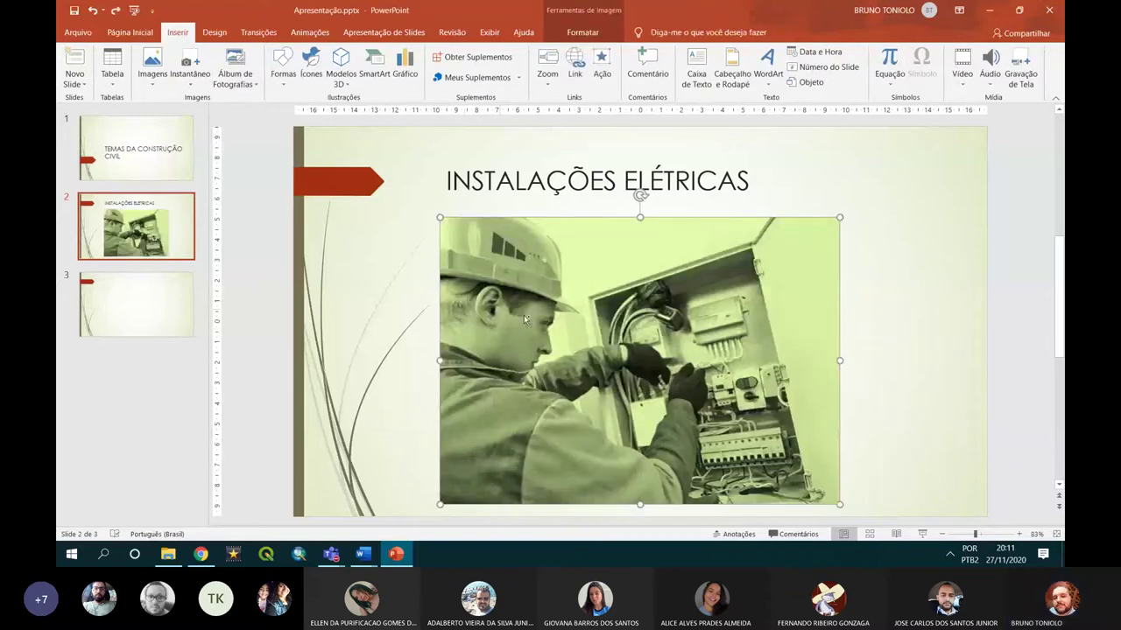
pyautogui.rightClick(131, 219)
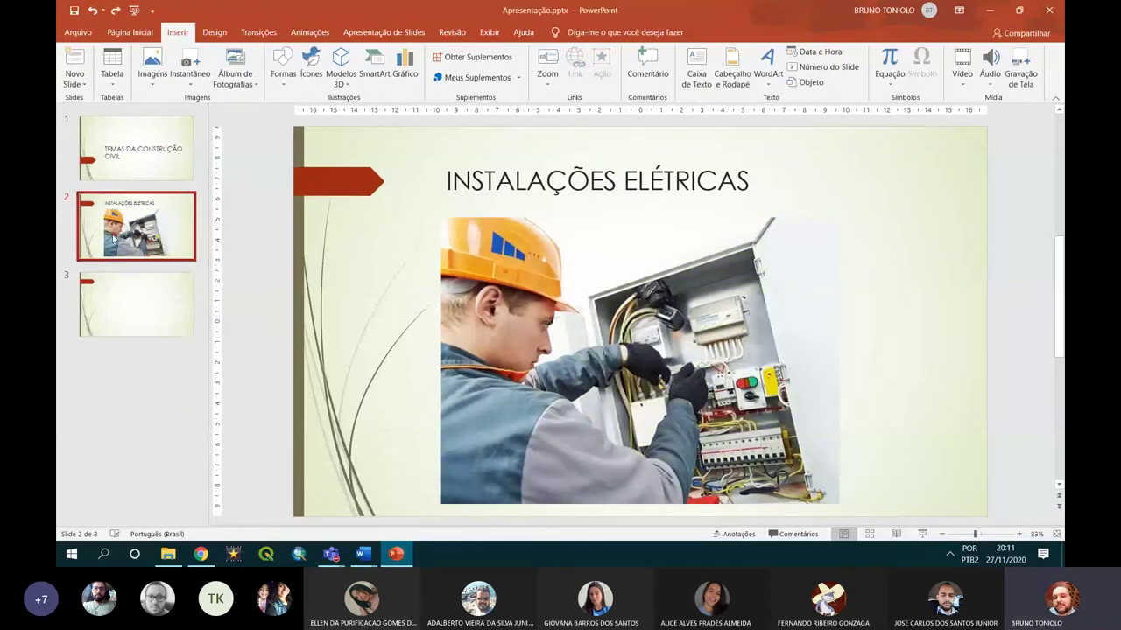
pyautogui.rightClick(114, 234)
# Step: Duplicate slide 2 and retitle the copy 'TOPOGRAFIA'
pyautogui.click(162, 326)
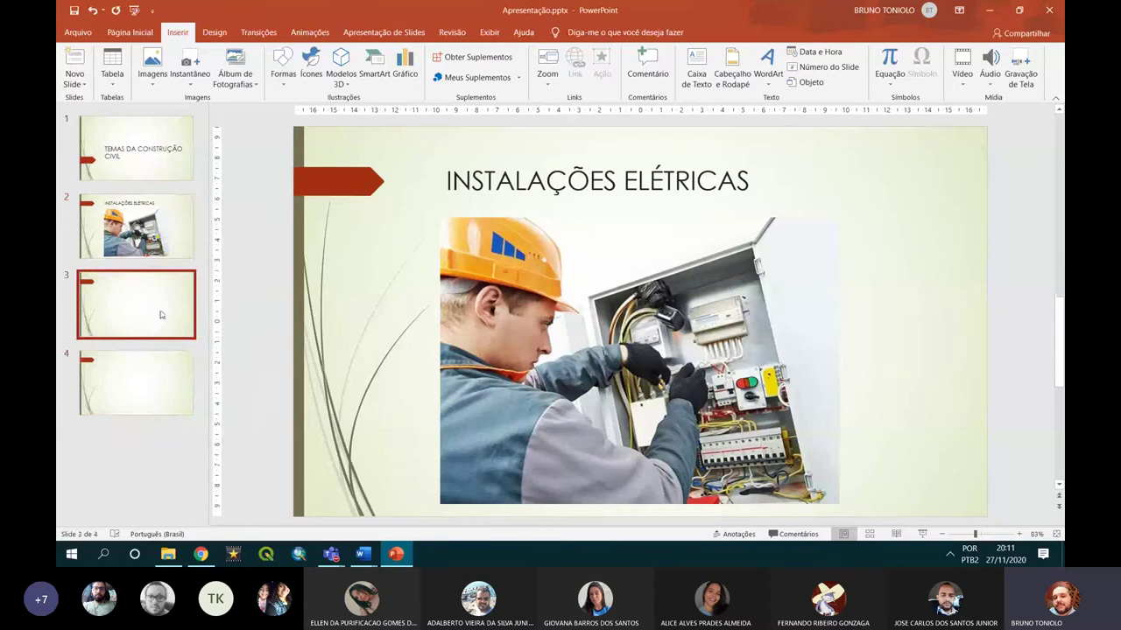
pyautogui.click(162, 371)
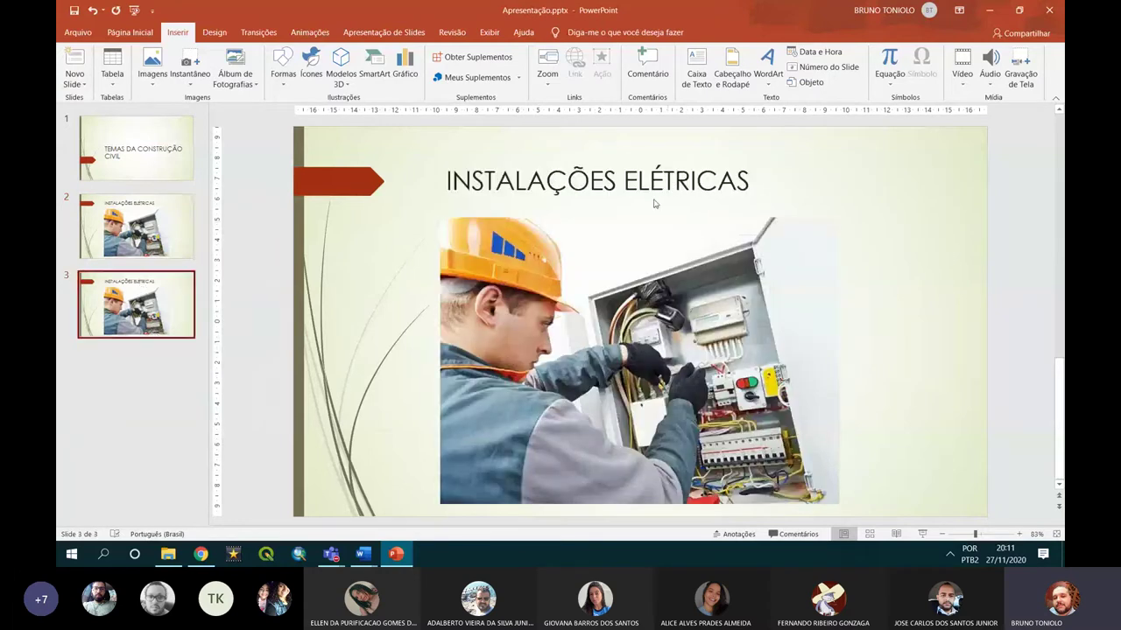
pyautogui.click(648, 181)
pyautogui.hotkey('ctrl', 'a')
pyautogui.write('TOPOGR')
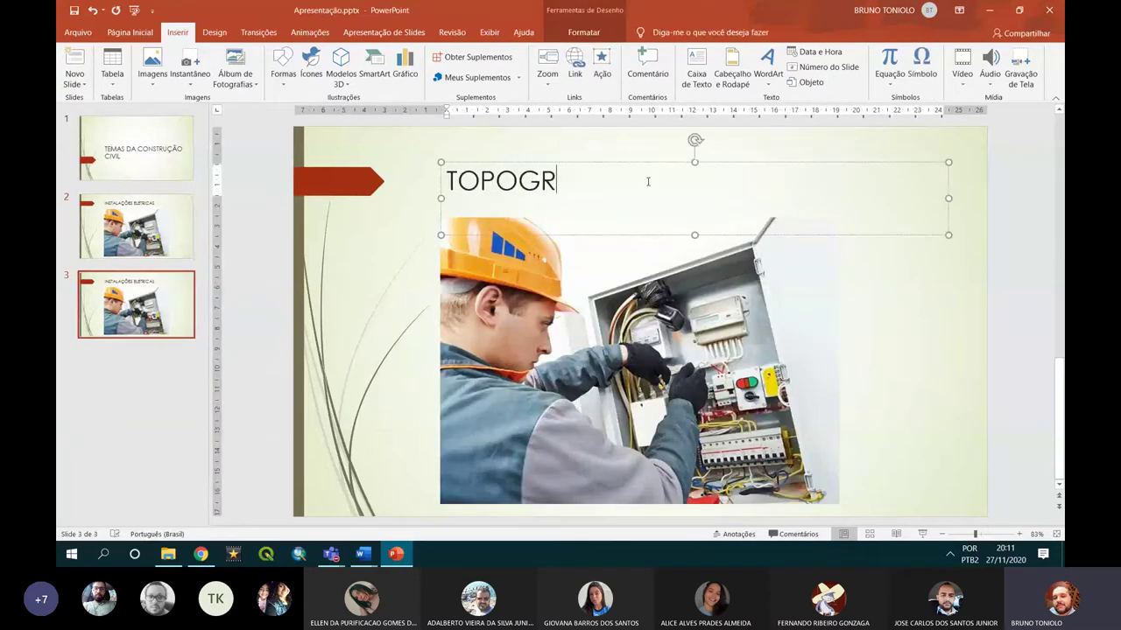
pyautogui.write('AFIA')
# Step: Delete the copied electrician photo from the TOPOGRAFIA slide
pyautogui.click(601, 297)
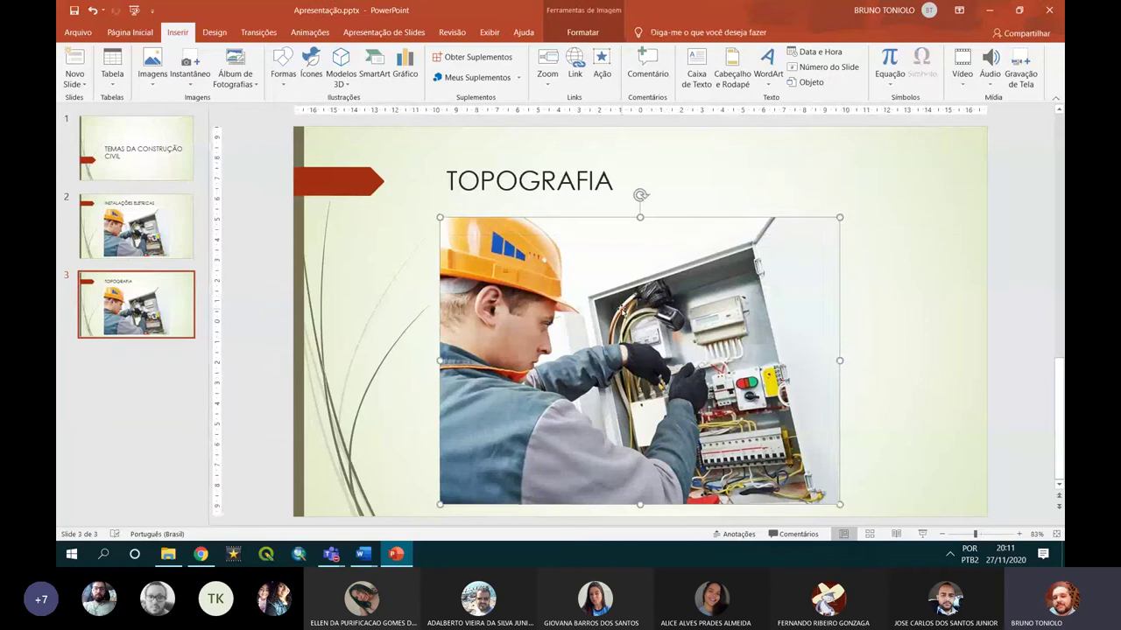
pyautogui.press('Delete')
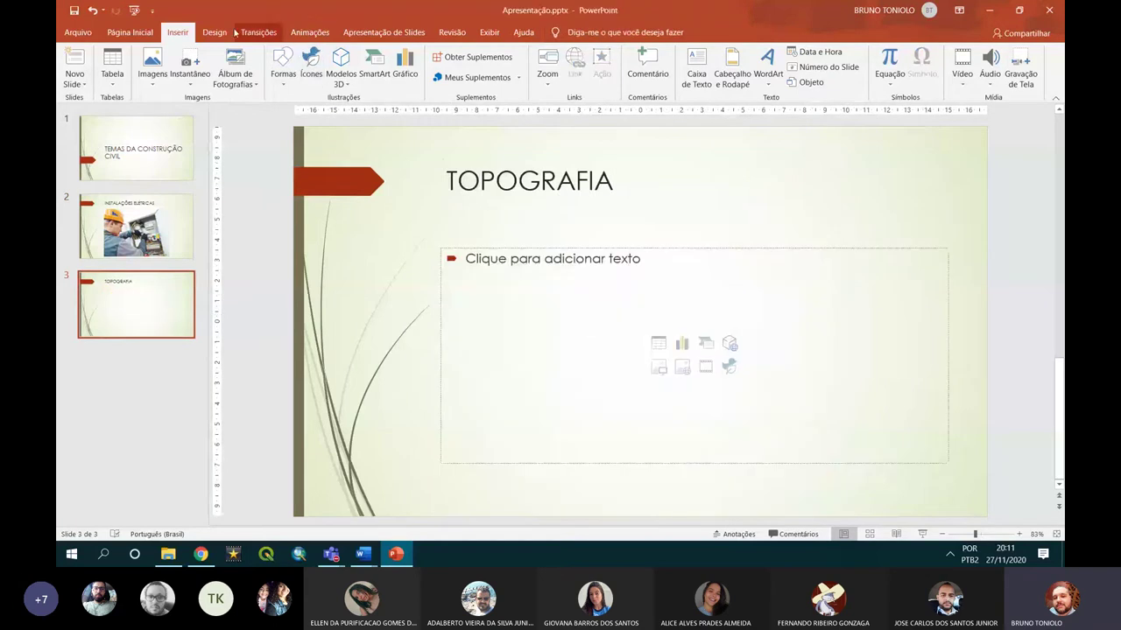
pyautogui.click(153, 75)
# Step: Search online images for TOPOGRAFIA and insert the top-left levelling diagram result
pyautogui.click(190, 132)
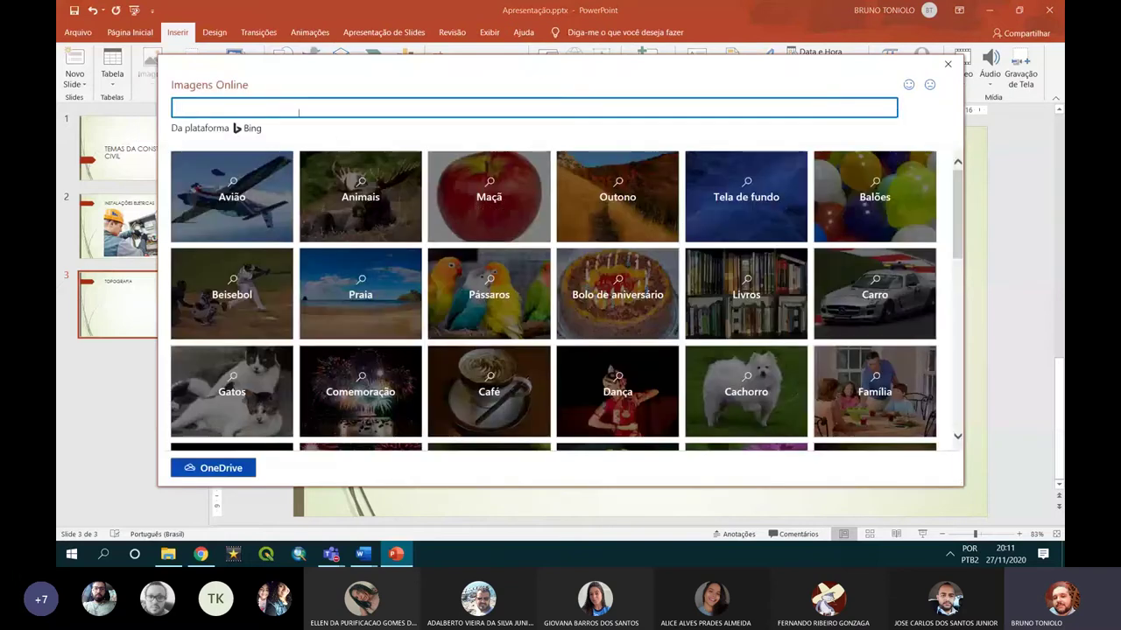
pyautogui.write('TOPOG')
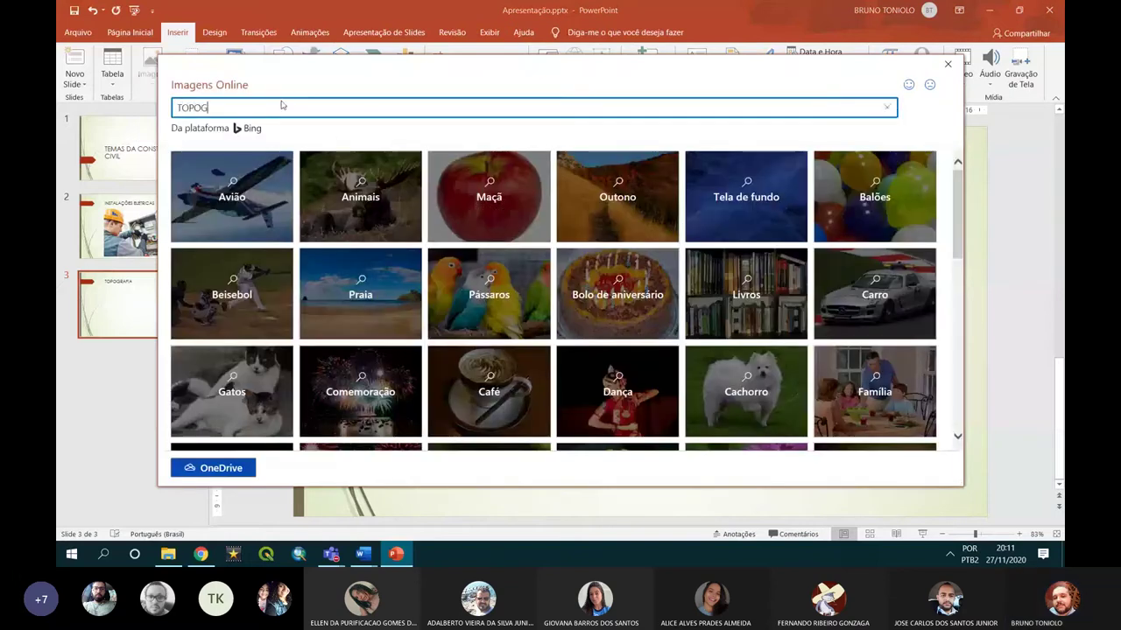
pyautogui.write('RAFIA')
pyautogui.press('Return')
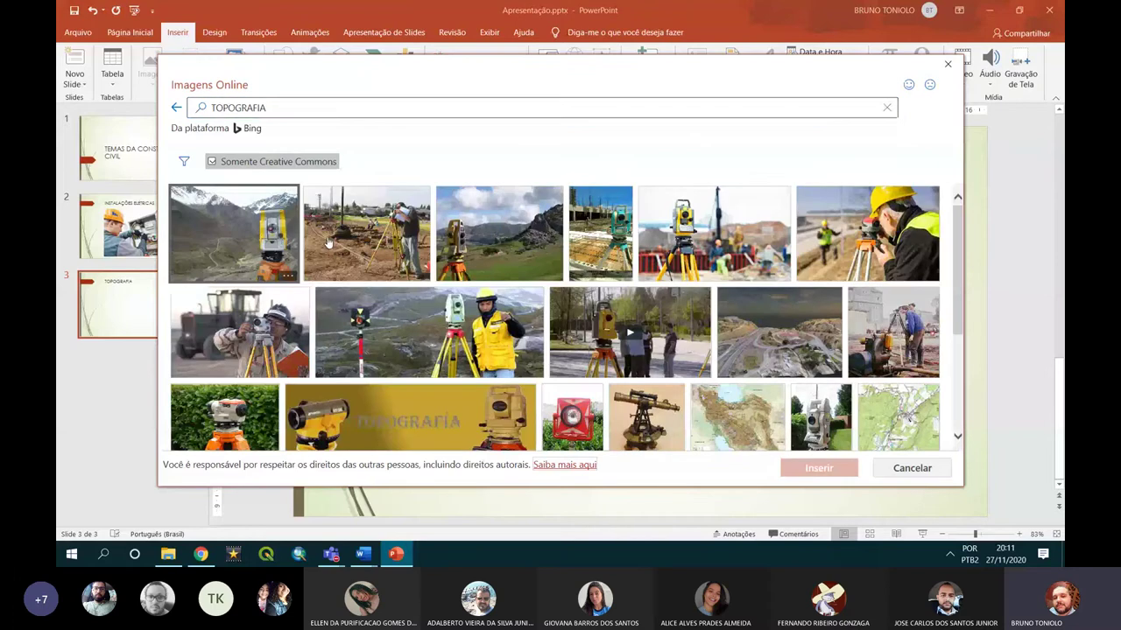
pyautogui.scroll(-3, 450, 308)
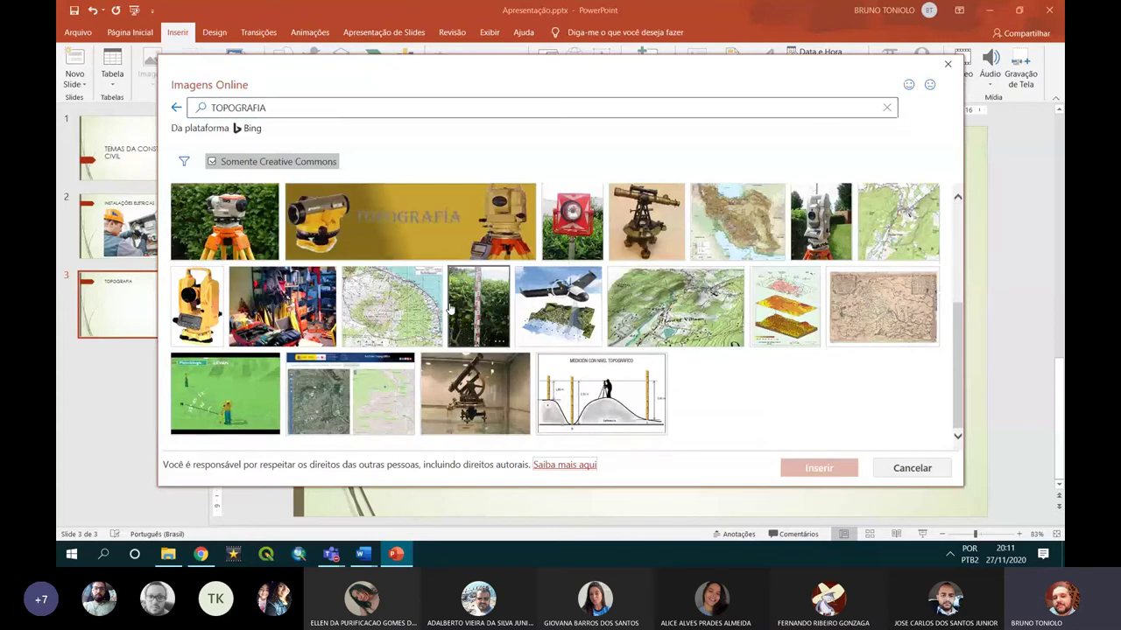
pyautogui.scroll(3, 451, 309)
pyautogui.scroll(-5, 464, 280)
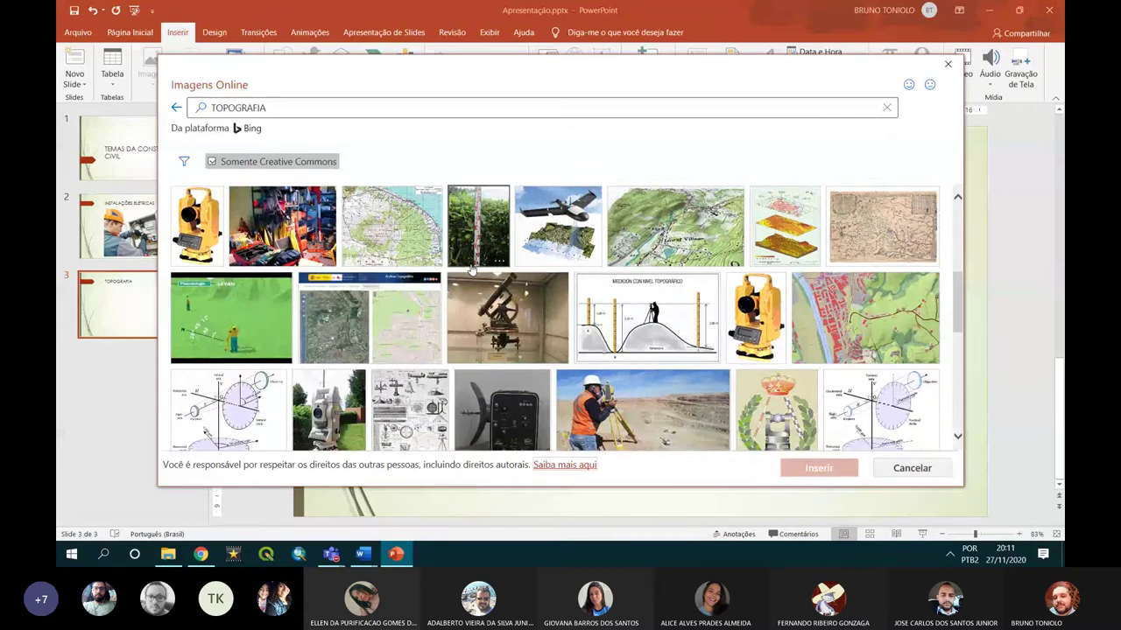
pyautogui.scroll(-1, 471, 270)
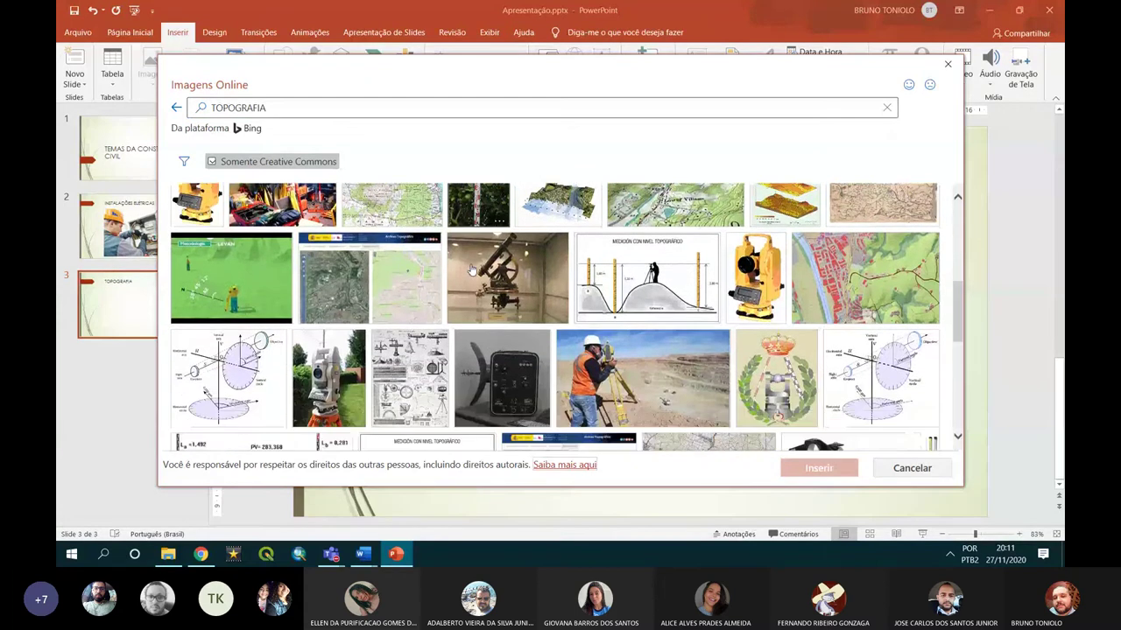
pyautogui.scroll(-5, 342, 243)
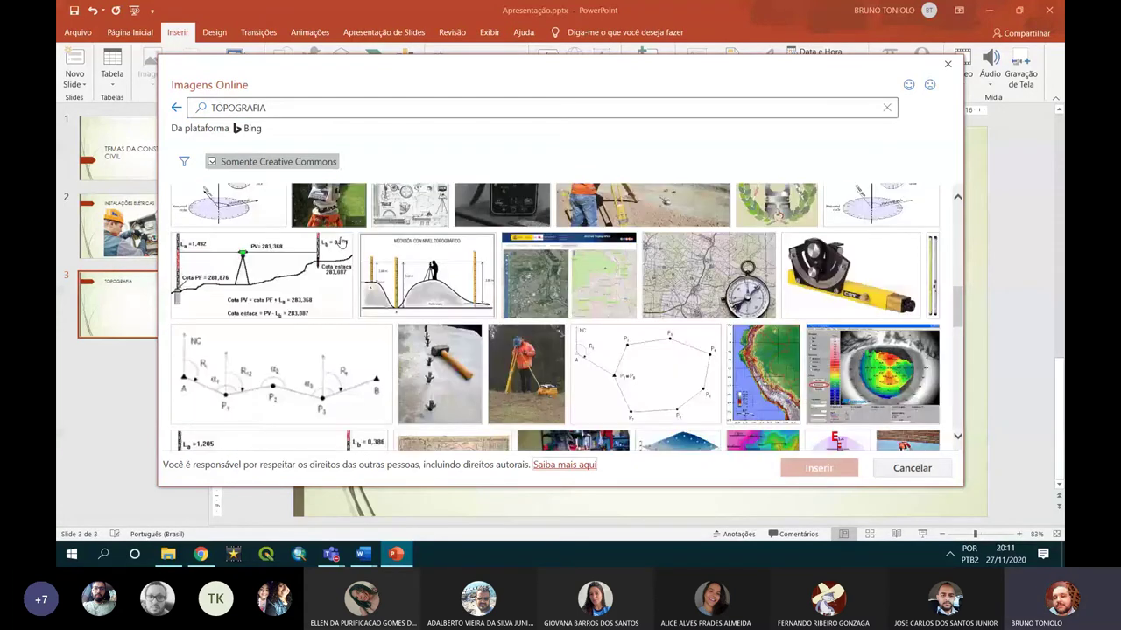
pyautogui.scroll(-1, 354, 260)
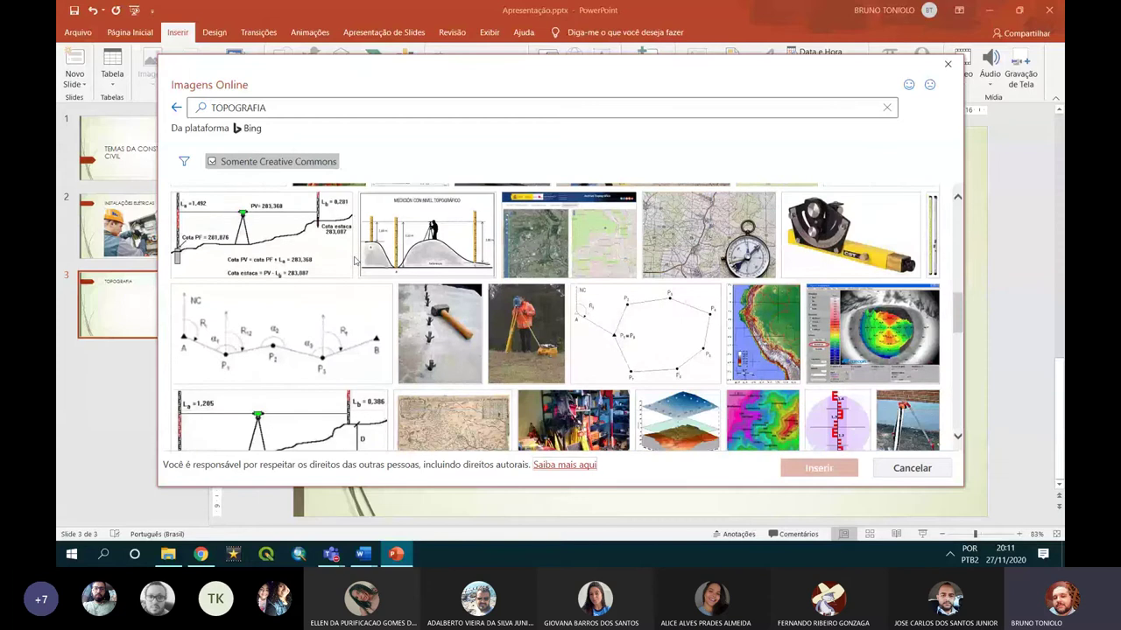
pyautogui.scroll(-1, 354, 260)
pyautogui.scroll(-2, 355, 261)
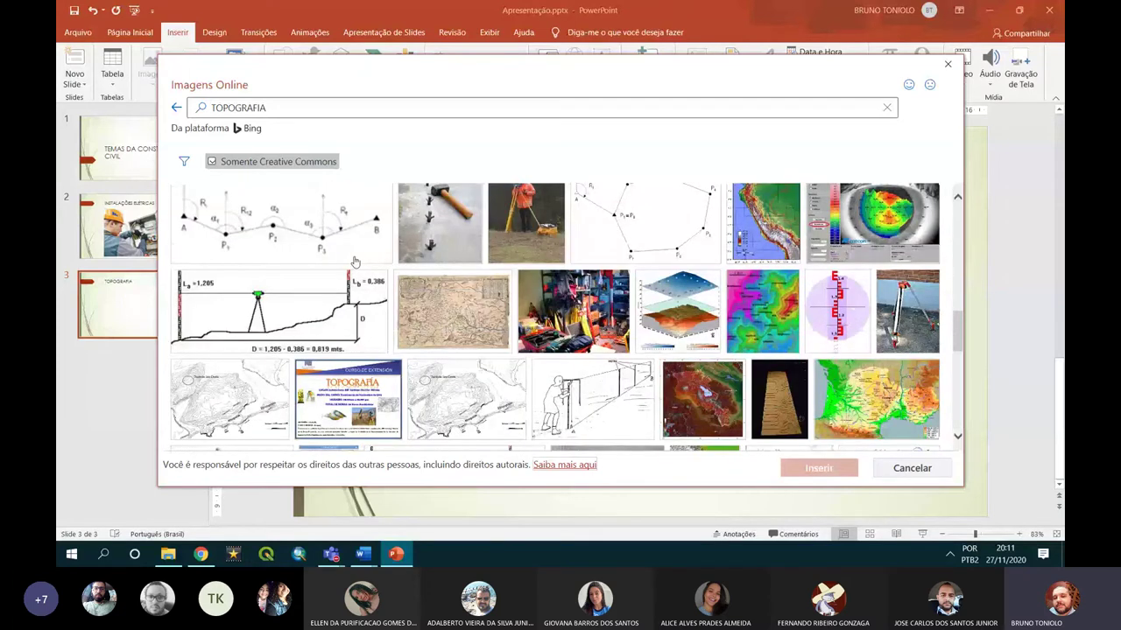
pyautogui.scroll(3, 355, 260)
pyautogui.click(275, 229)
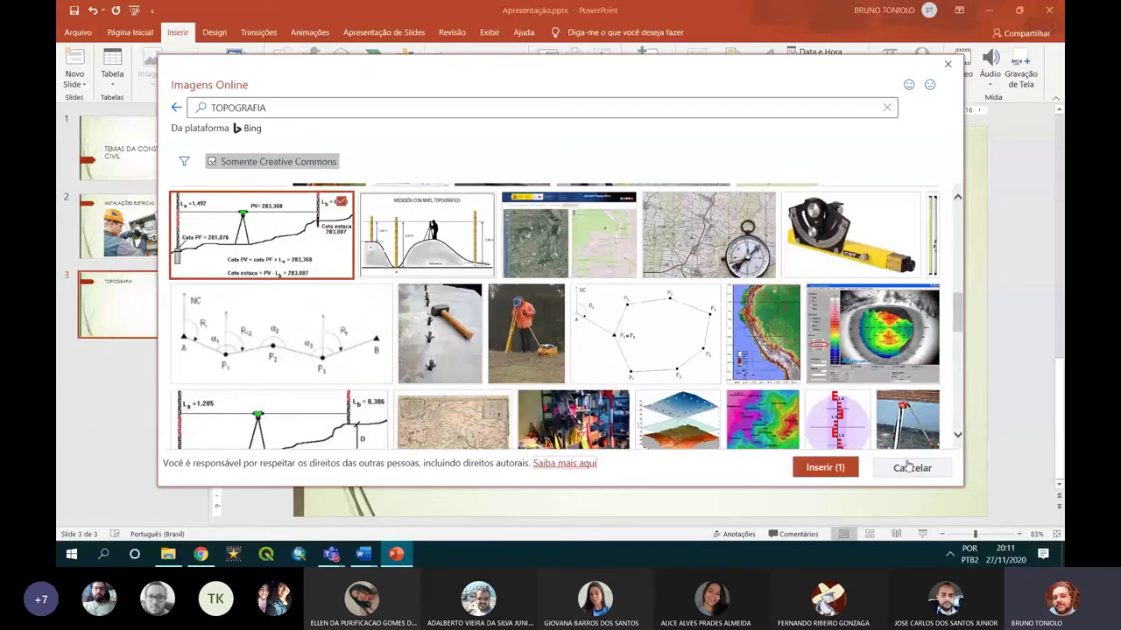
pyautogui.click(801, 463)
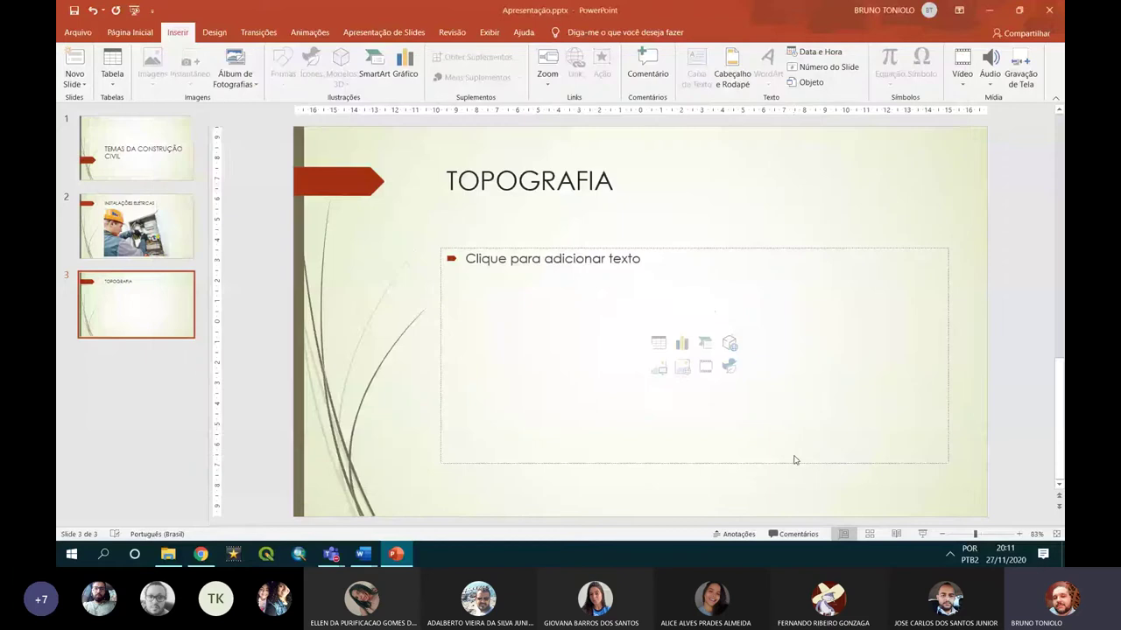
# Step: Delete the diagram's licence caption, then enlarge and centre it under the TOPOGRAFIA title
pyautogui.moveTo(937, 462); pyautogui.dragTo(776, 398)
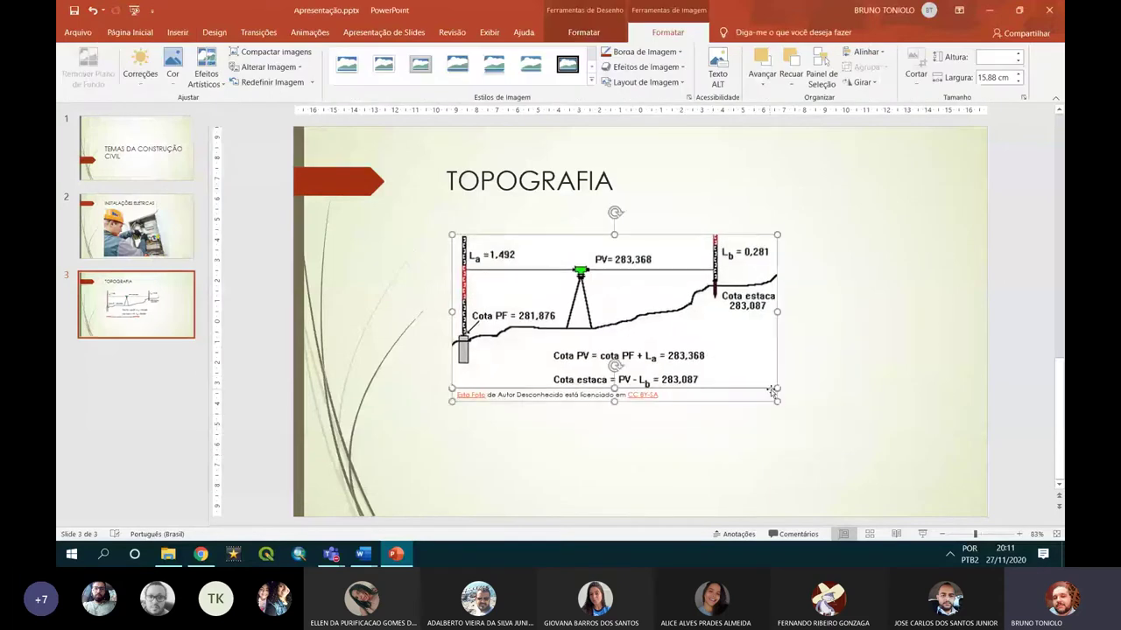
pyautogui.click(1035, 493)
pyautogui.click(718, 407)
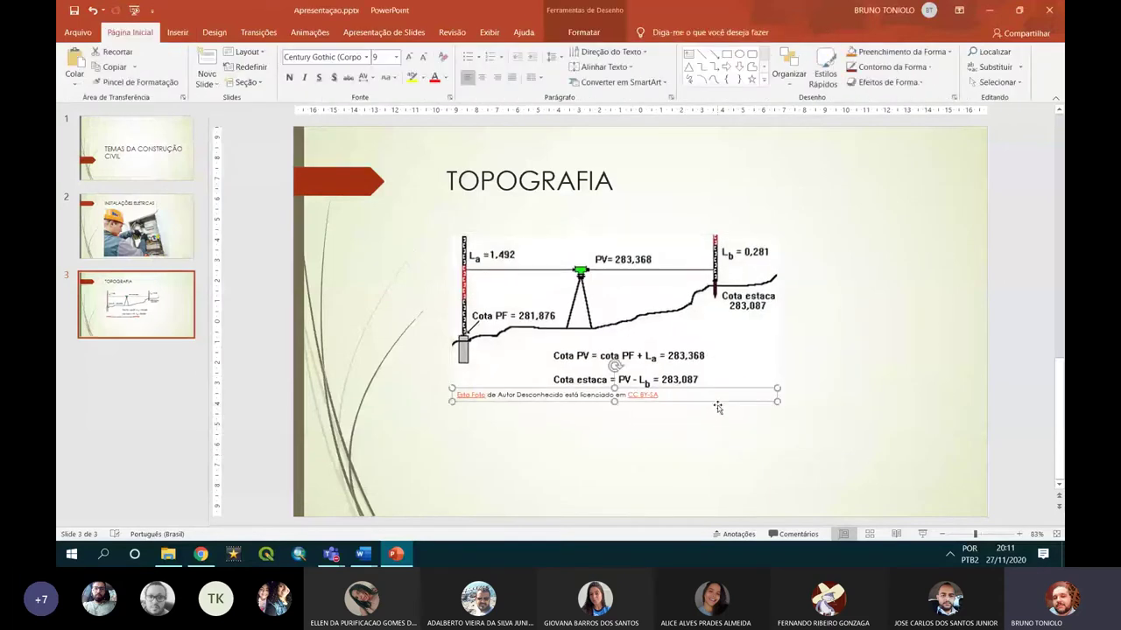
pyautogui.press('Delete')
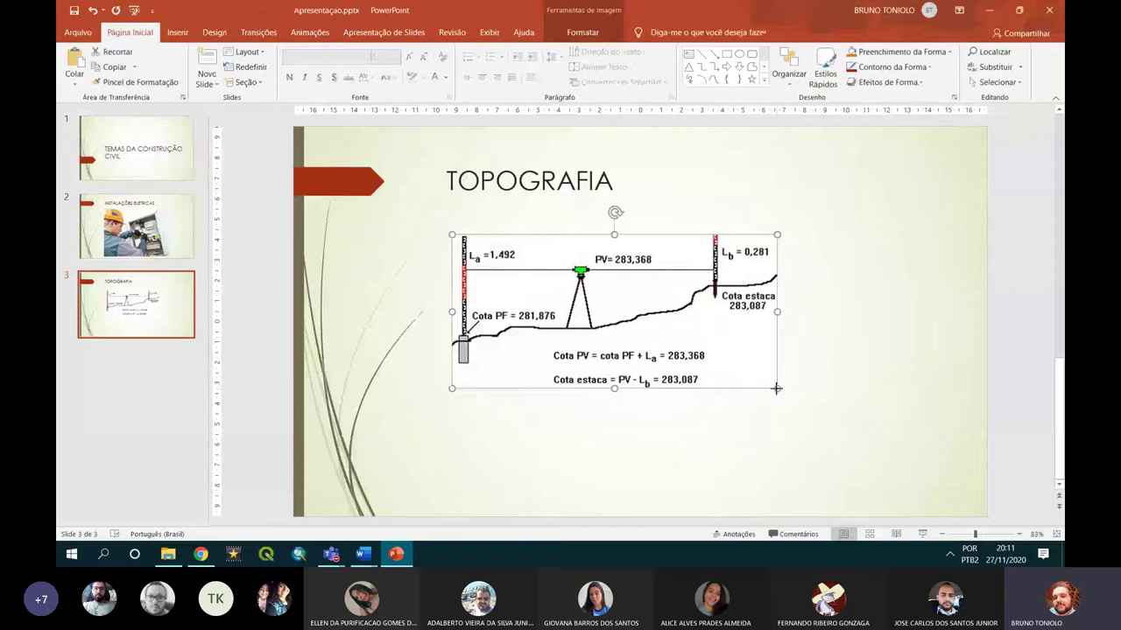
pyautogui.moveTo(776, 386); pyautogui.dragTo(910, 452)
pyautogui.moveTo(818, 390); pyautogui.dragTo(779, 392)
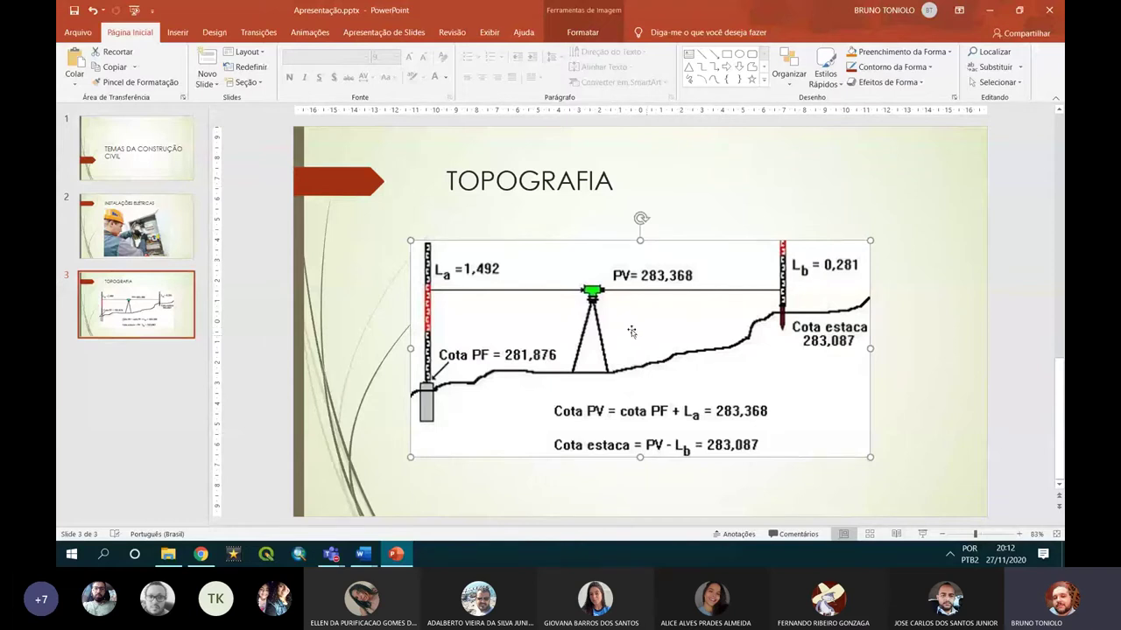
# Step: Use Definir Cor Transparente on the diagram's white background so the slide shows through
pyautogui.click(584, 33)
pyautogui.click(172, 65)
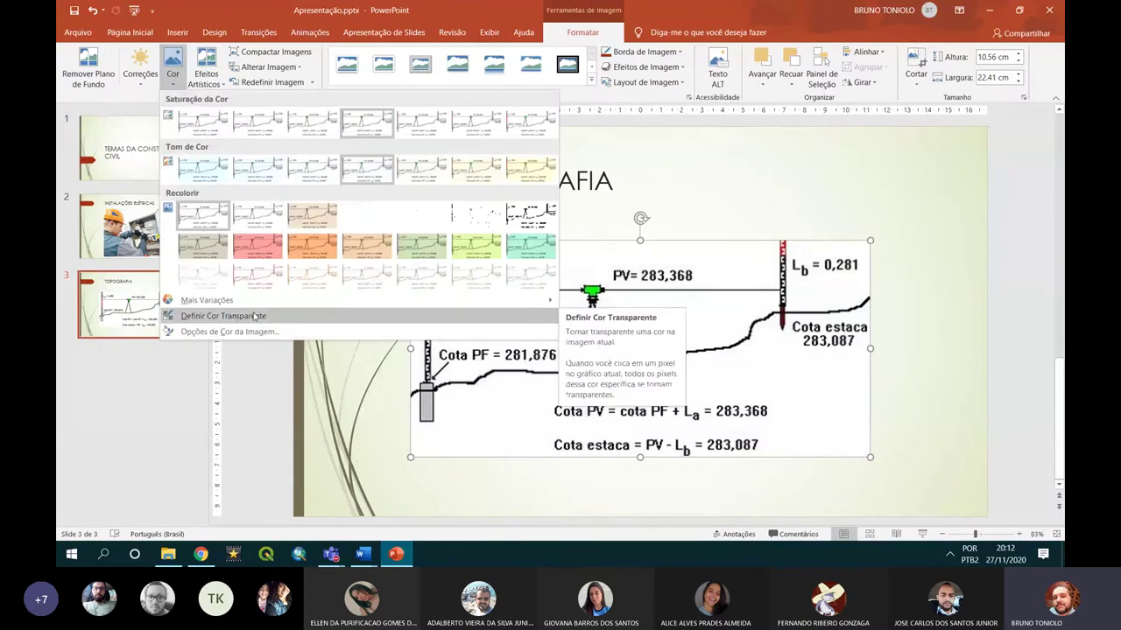
pyautogui.click(257, 317)
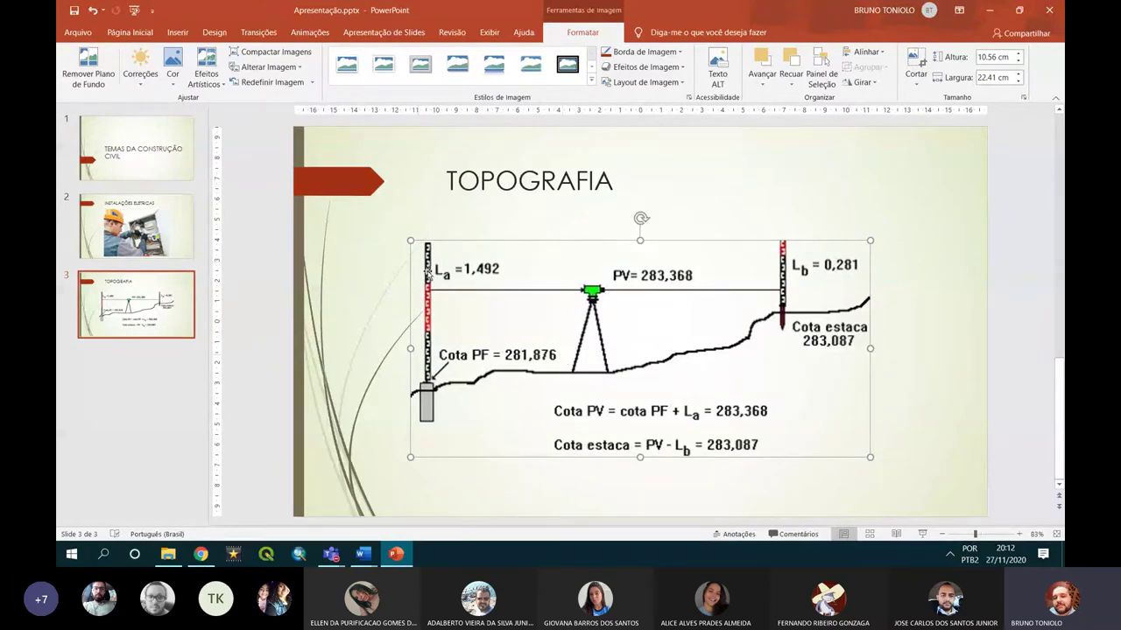
pyautogui.click(693, 362)
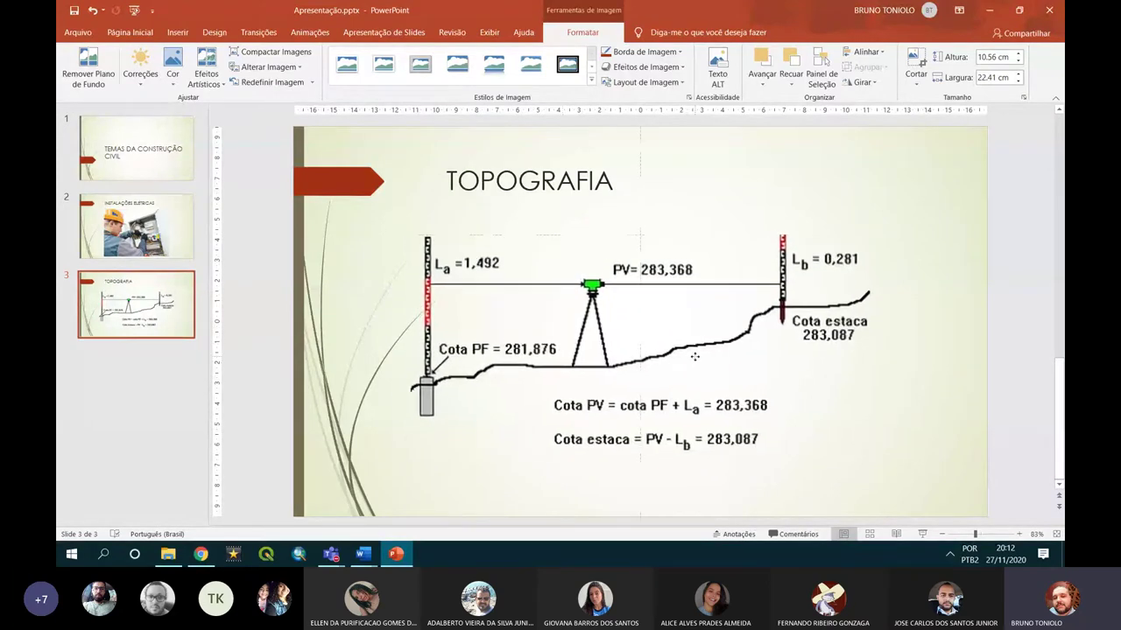
# Step: Duplicate the Topografia slide as a new slide 4
pyautogui.click(136, 225)
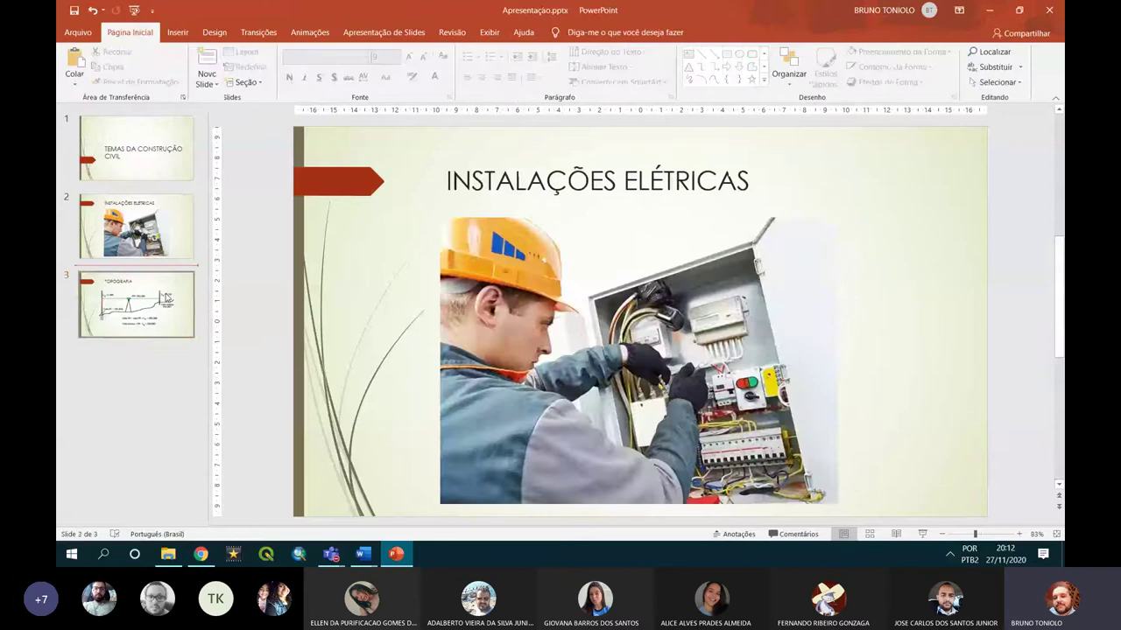
pyautogui.click(136, 305)
pyautogui.rightClick(165, 289)
pyautogui.click(223, 393)
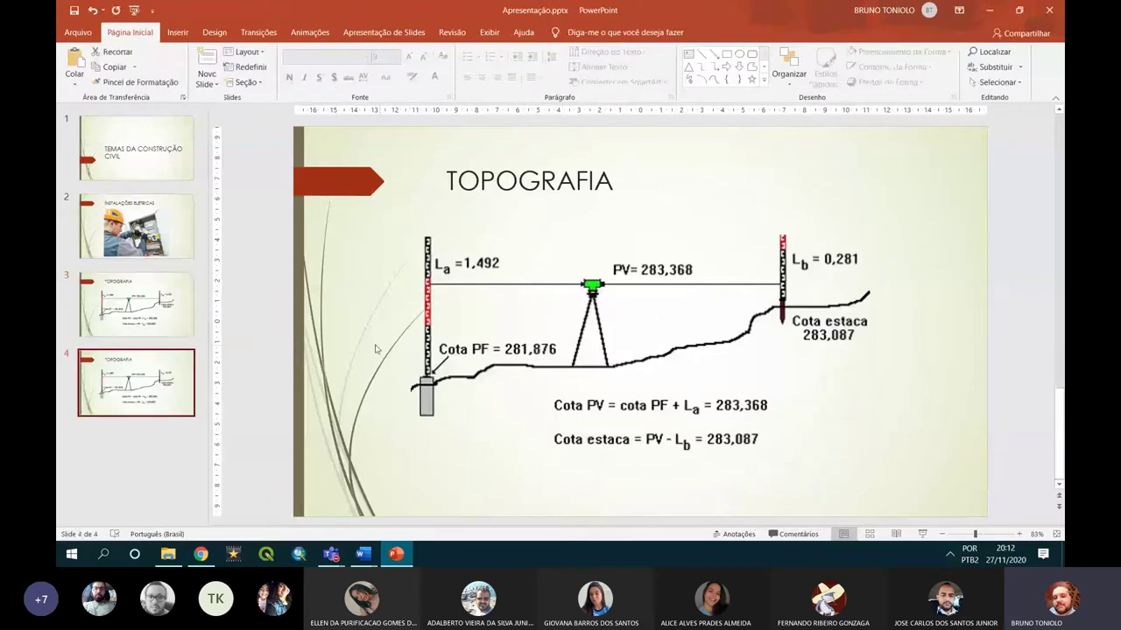
# Step: Remove the diagram and content placeholder from slide 4 and retitle it PAISAGISMO
pyautogui.click(549, 344)
pyautogui.press('Delete')
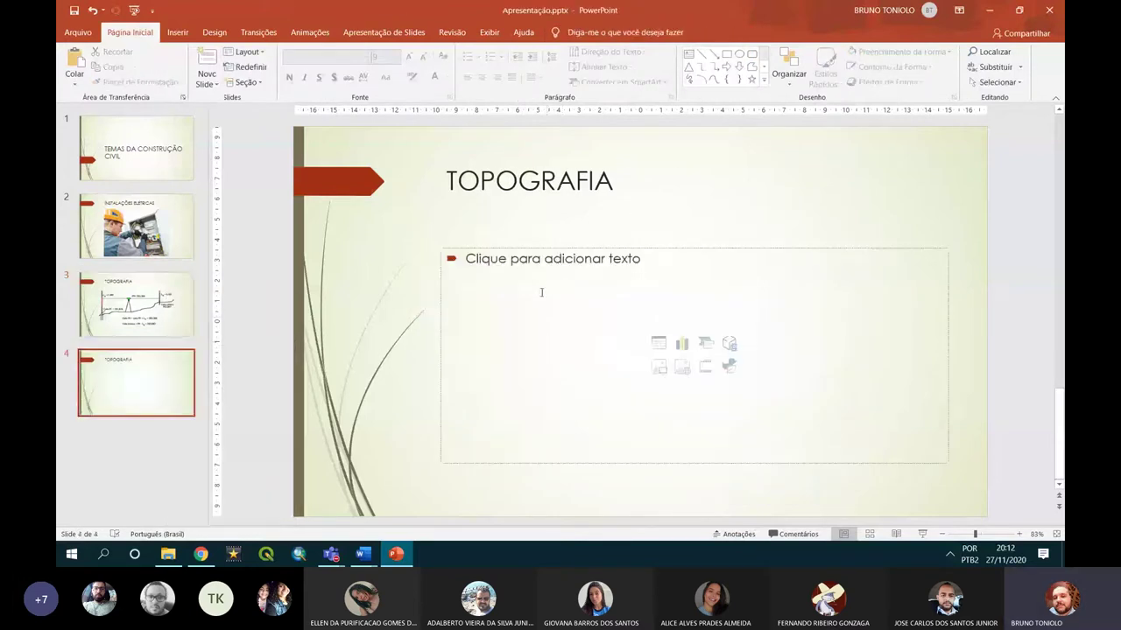
pyautogui.click(557, 252)
pyautogui.click(564, 248)
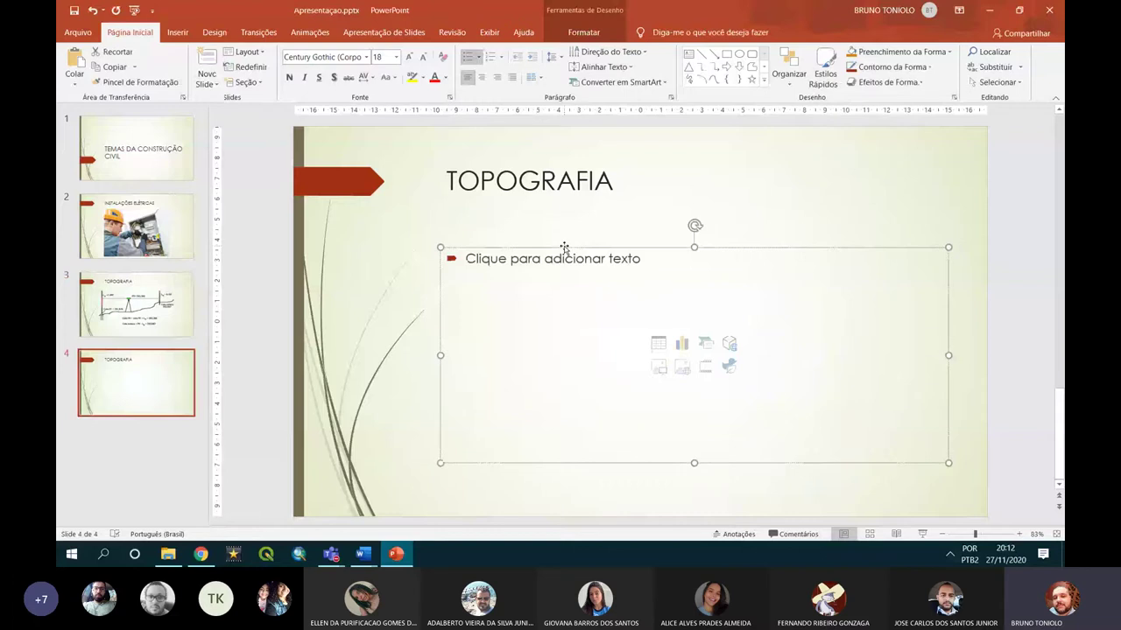
pyautogui.press('Delete')
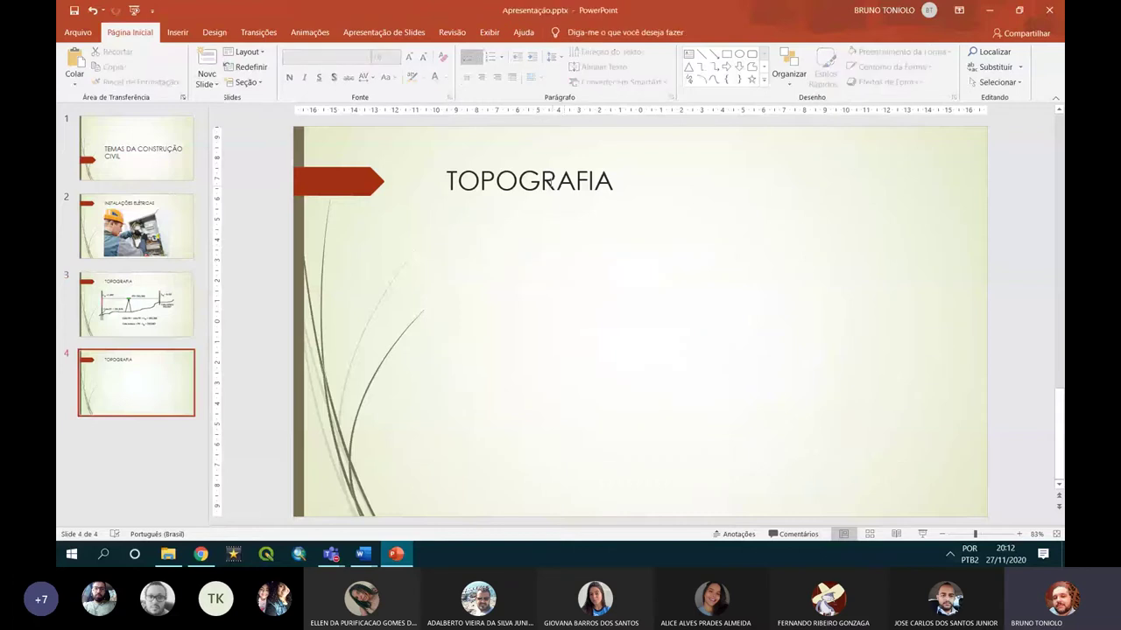
pyautogui.doubleClick(552, 184)
pyautogui.write('PAISAG')
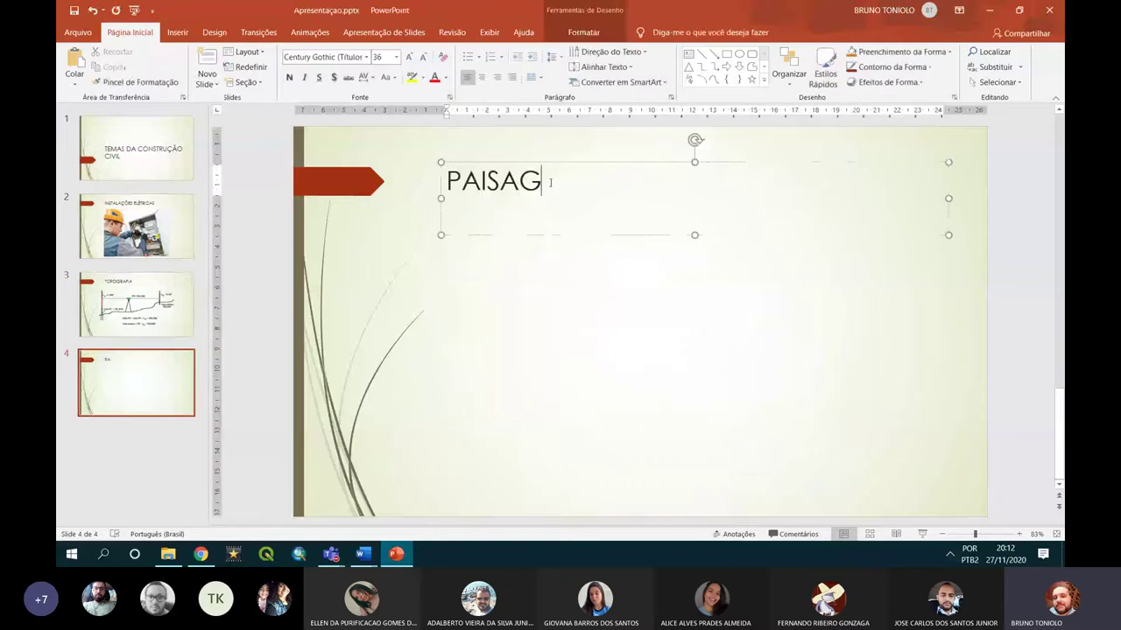
pyautogui.write('ISMO')
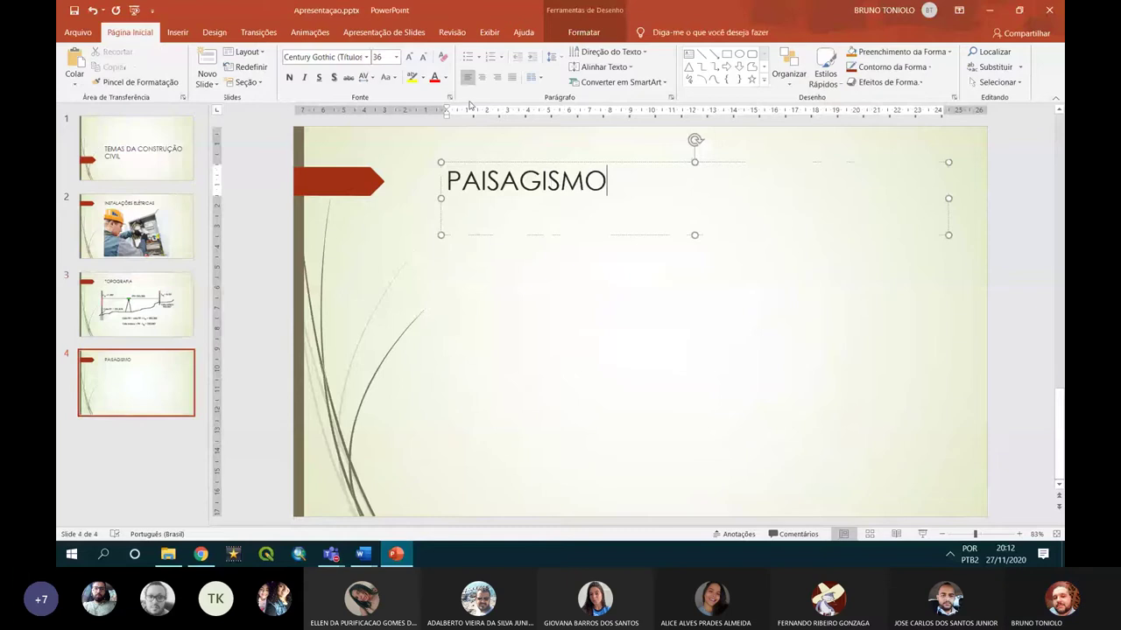
pyautogui.click(245, 144)
# Step: Search online images for PAISAGISMO and insert the landscaped modern building photo
pyautogui.click(177, 32)
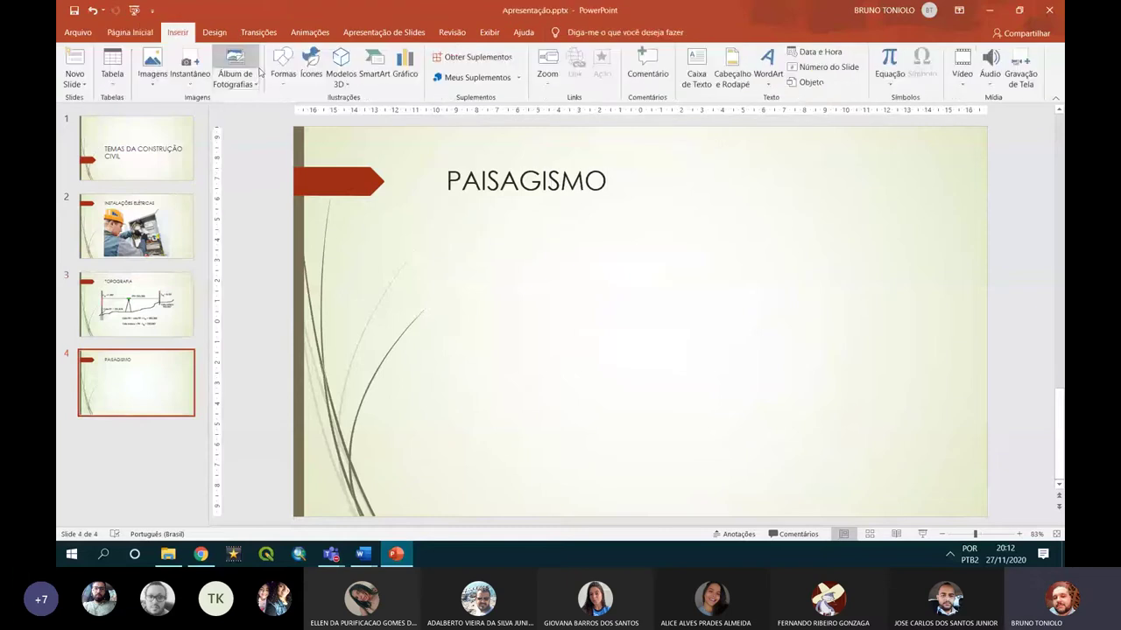
pyautogui.click(161, 87)
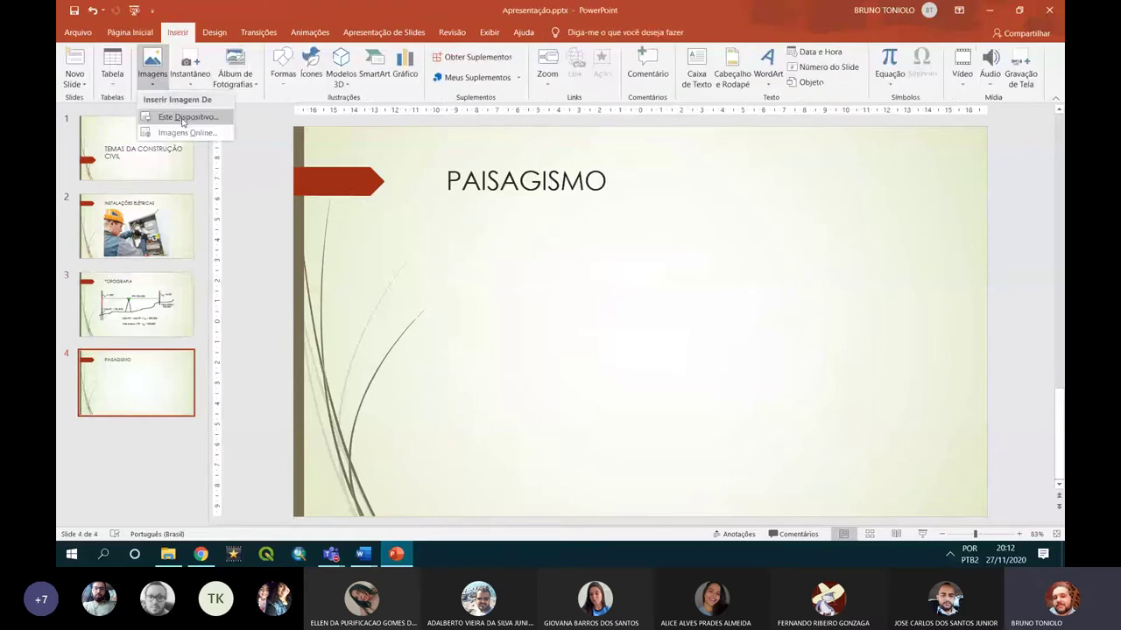
pyautogui.click(180, 128)
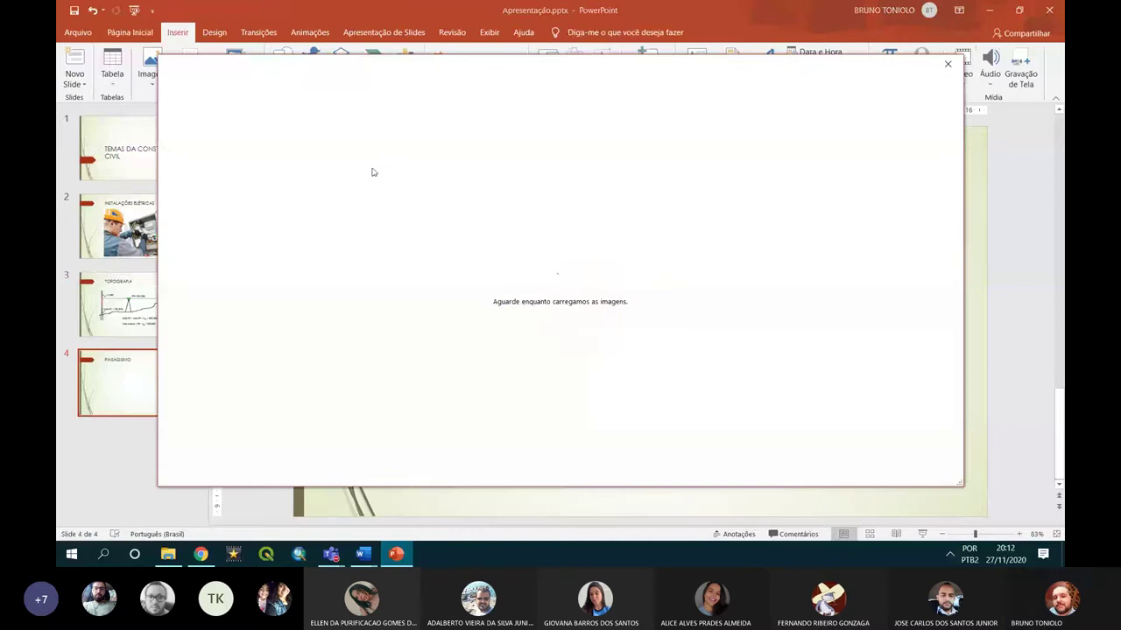
pyautogui.write('PA')
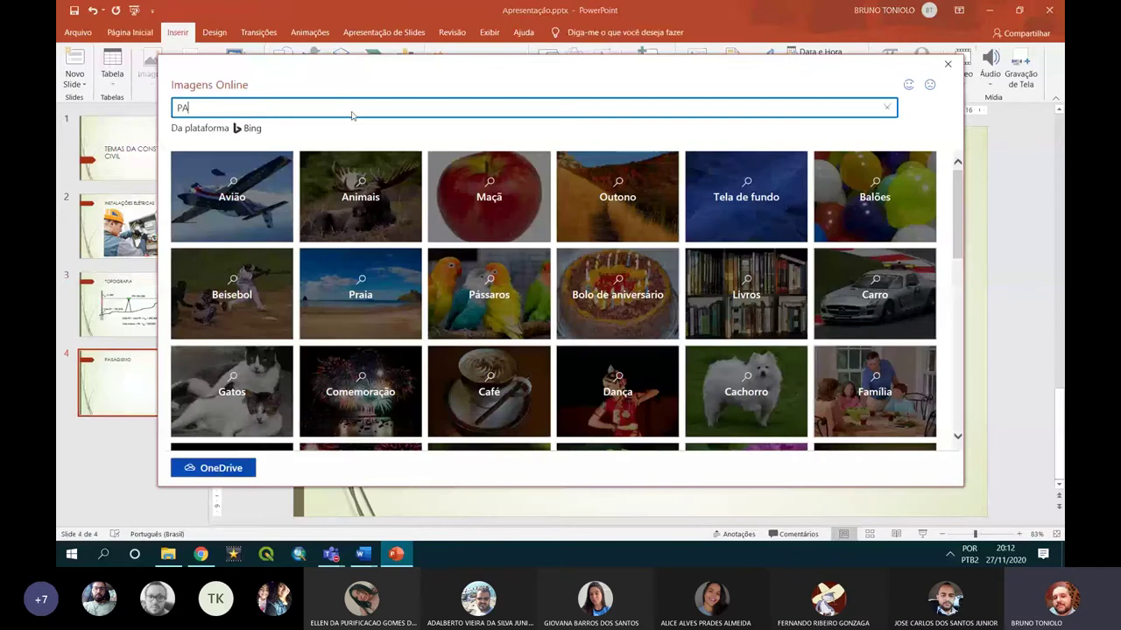
pyautogui.write('ISAGISMO')
pyautogui.press('Return')
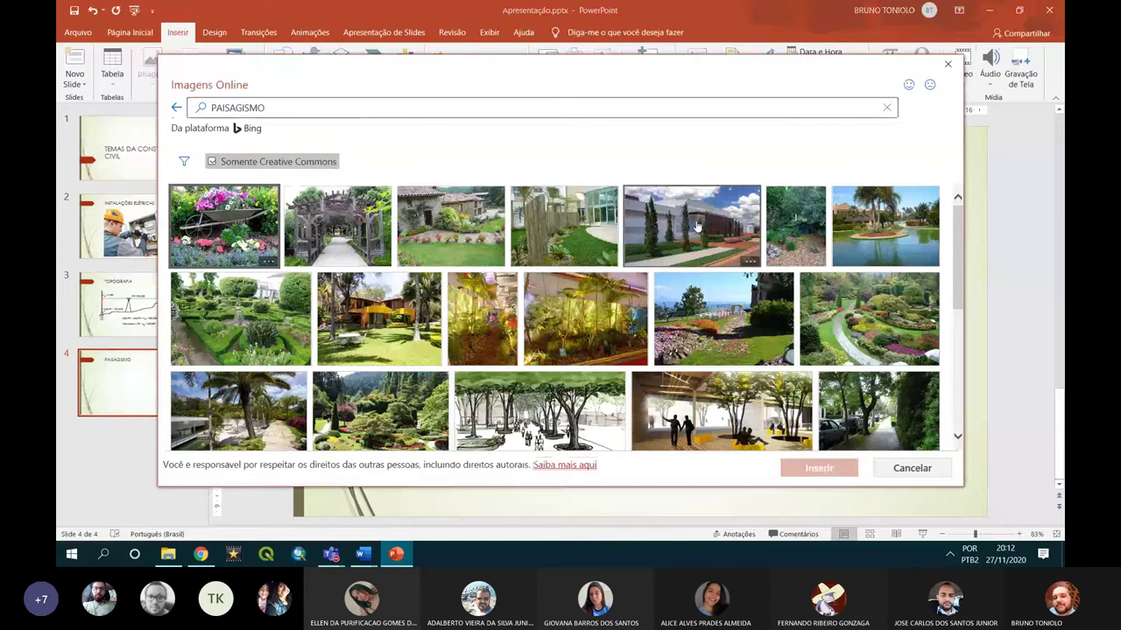
pyautogui.click(697, 226)
pyautogui.click(819, 468)
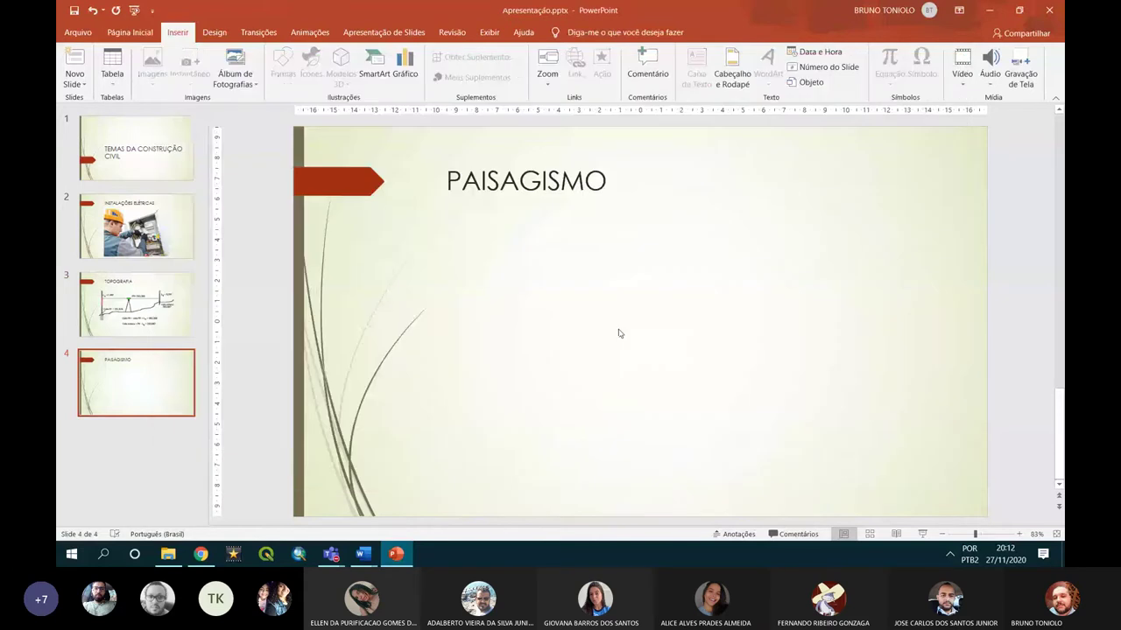
# Step: Delete the photo's licence caption and move the photo below the PAISAGISMO title
pyautogui.click(668, 481)
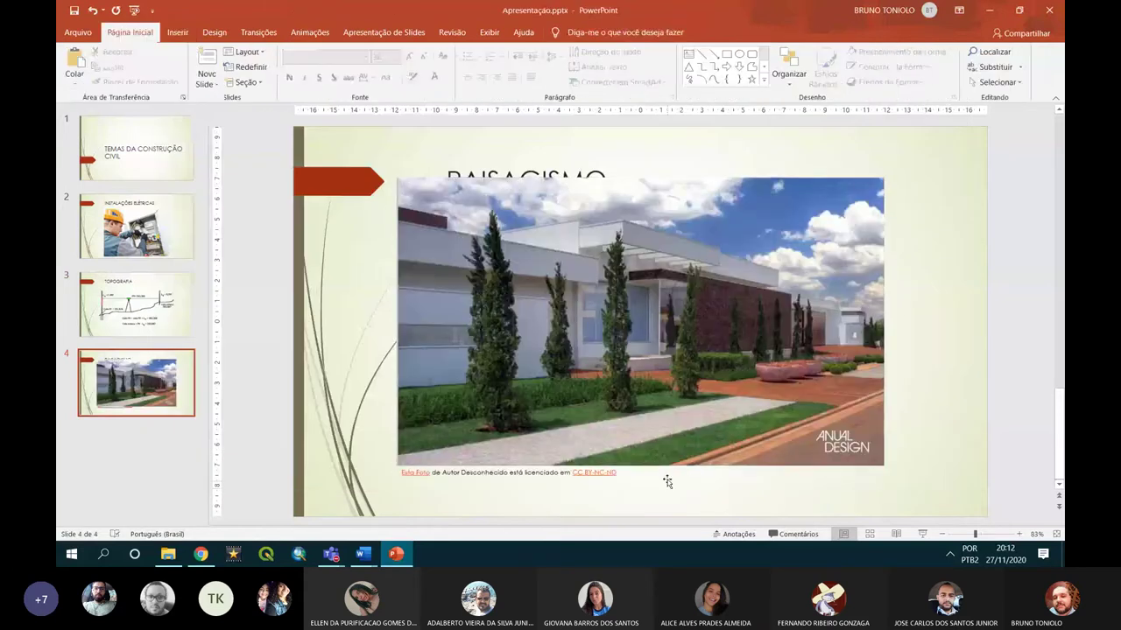
pyautogui.press('Delete')
pyautogui.moveTo(643, 364)
pyautogui.mouseDown()
pyautogui.moveTo(643, 399)
pyautogui.moveTo(714, 358)
pyautogui.moveTo(760, 355)
pyautogui.mouseUp()
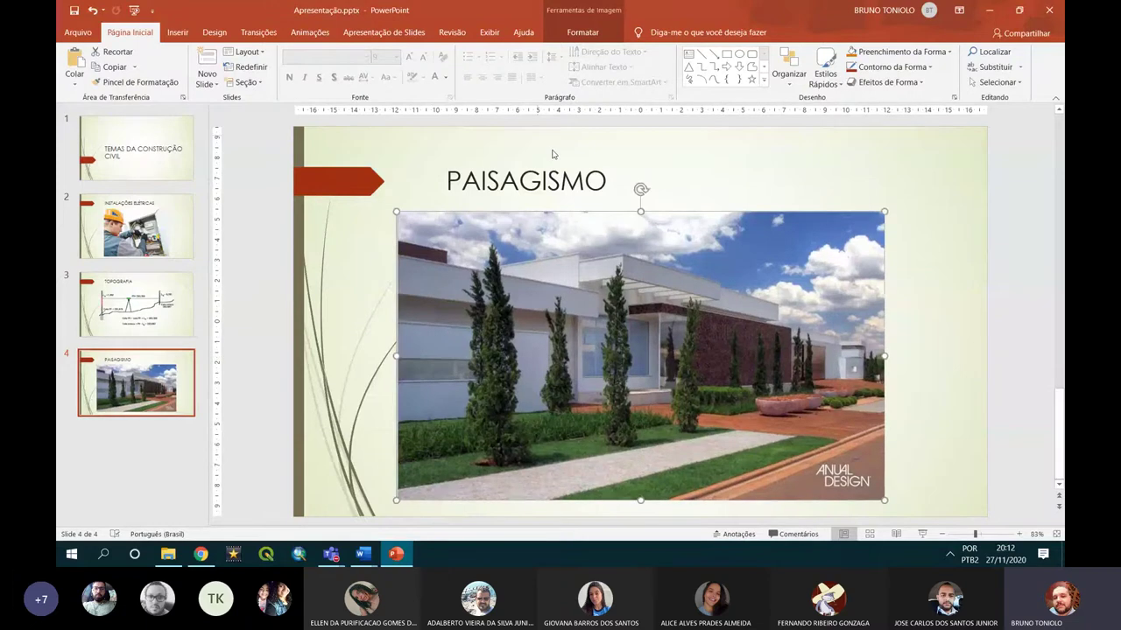
# Step: Give the PAISAGISMO photo a 4½ pt dark green border
pyautogui.click(582, 33)
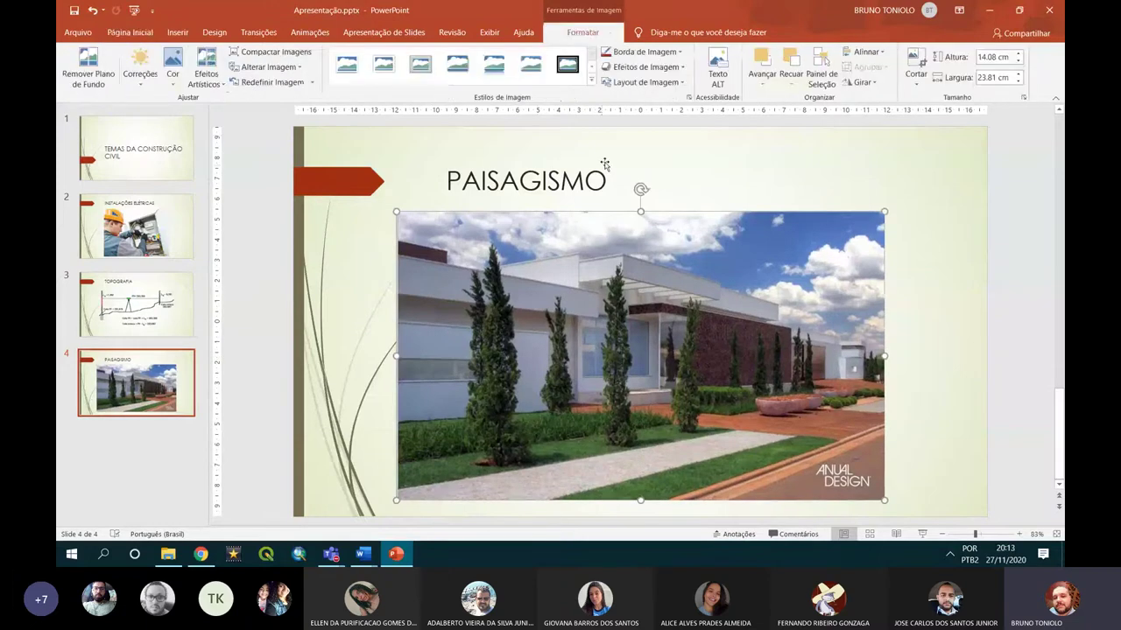
pyautogui.click(644, 51)
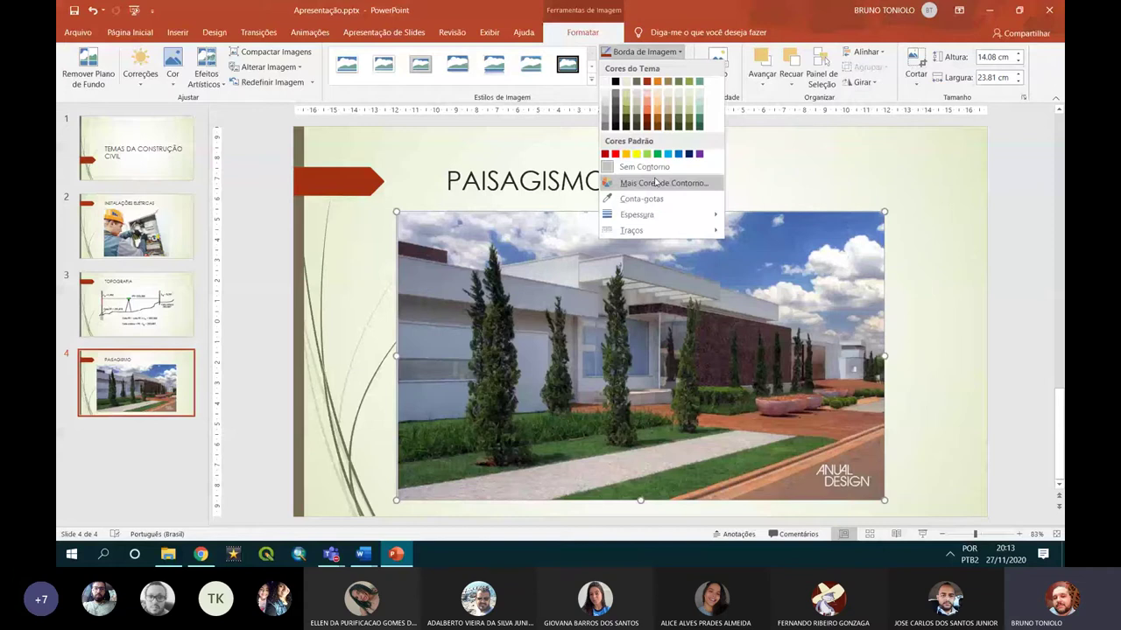
pyautogui.moveTo(647, 214)
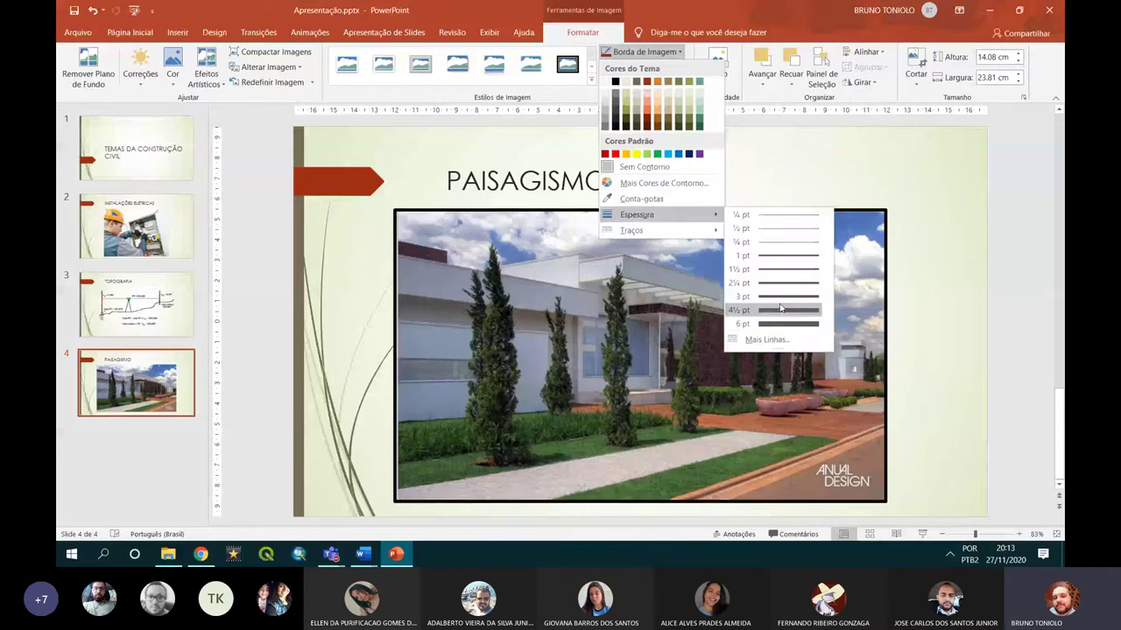
pyautogui.click(753, 298)
pyautogui.click(645, 52)
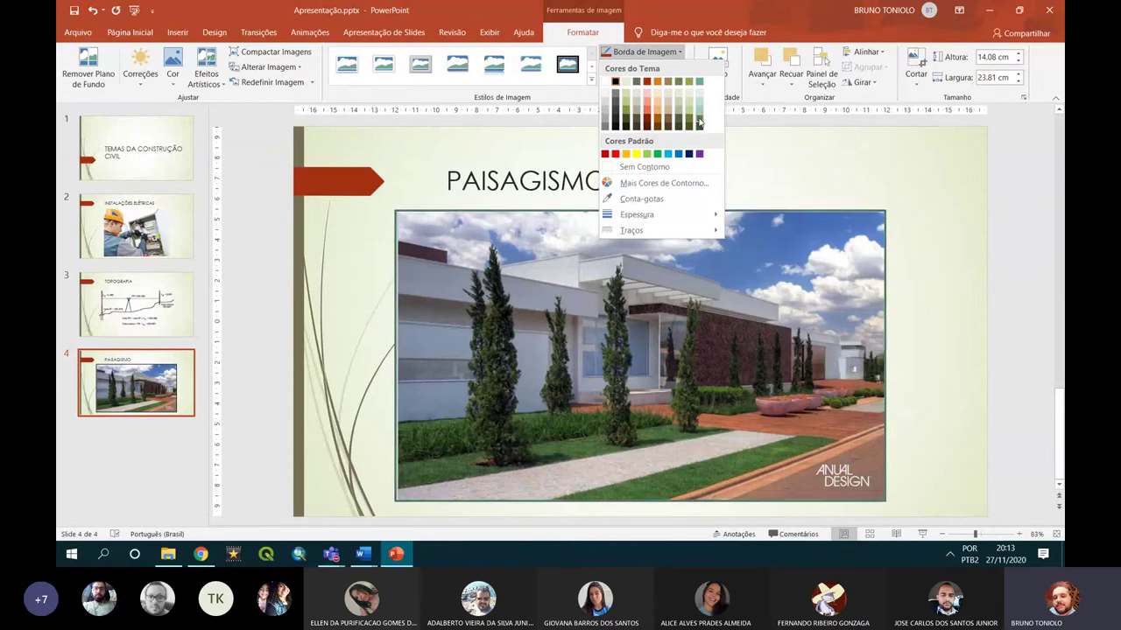
pyautogui.click(700, 123)
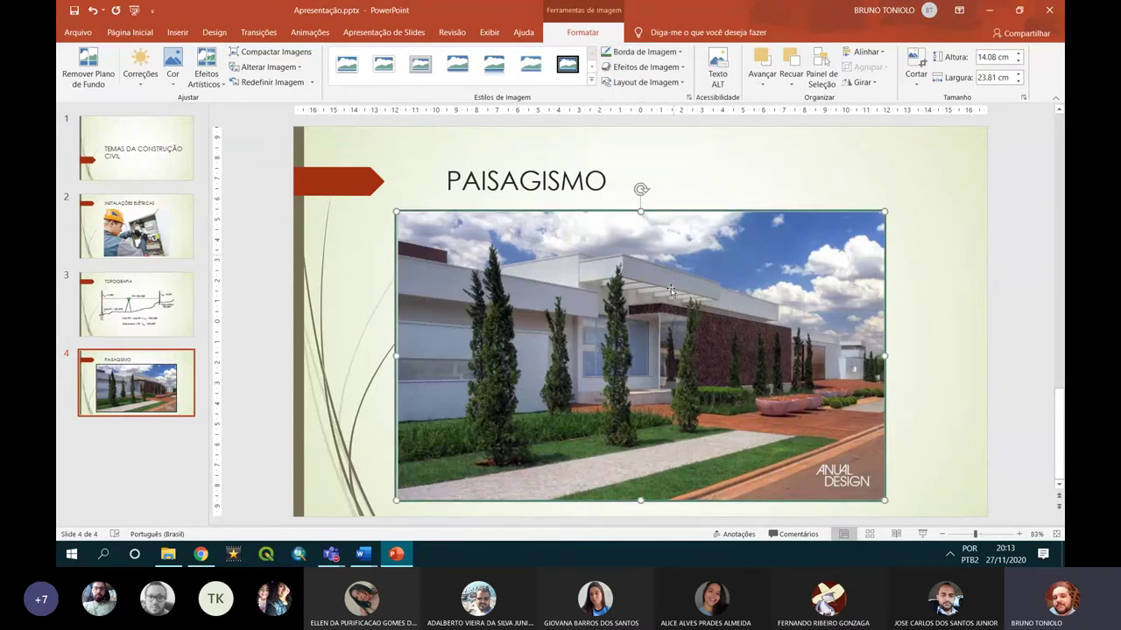
# Step: Apply the tilted white-frame 'Girado, Branco' picture style to the photo
pyautogui.click(644, 66)
pyautogui.moveTo(649, 93)
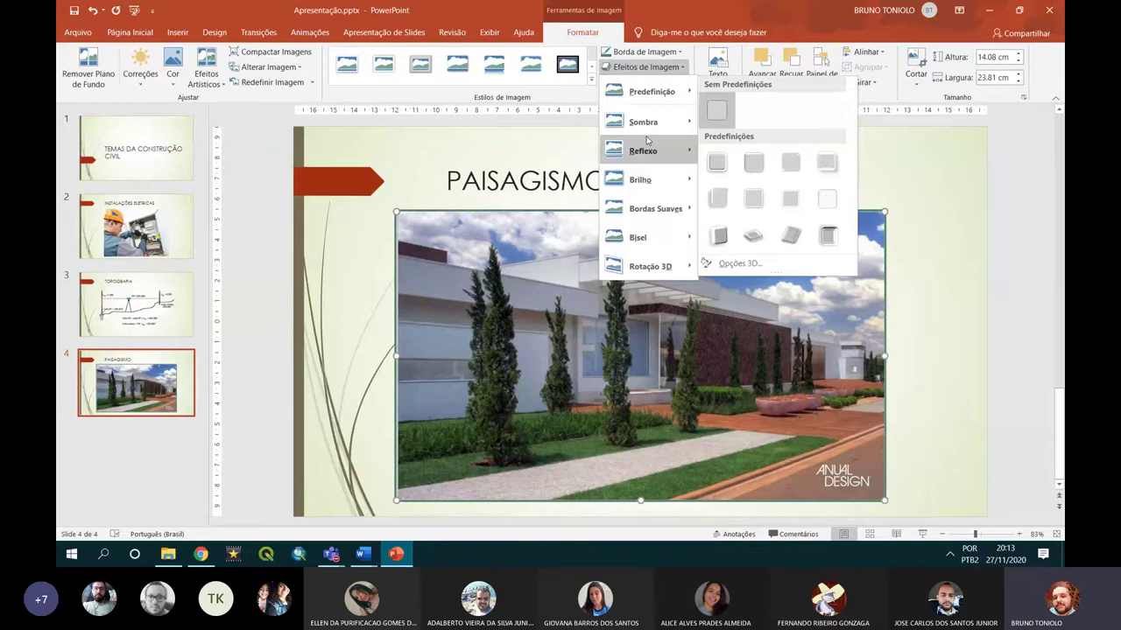
pyautogui.click(591, 81)
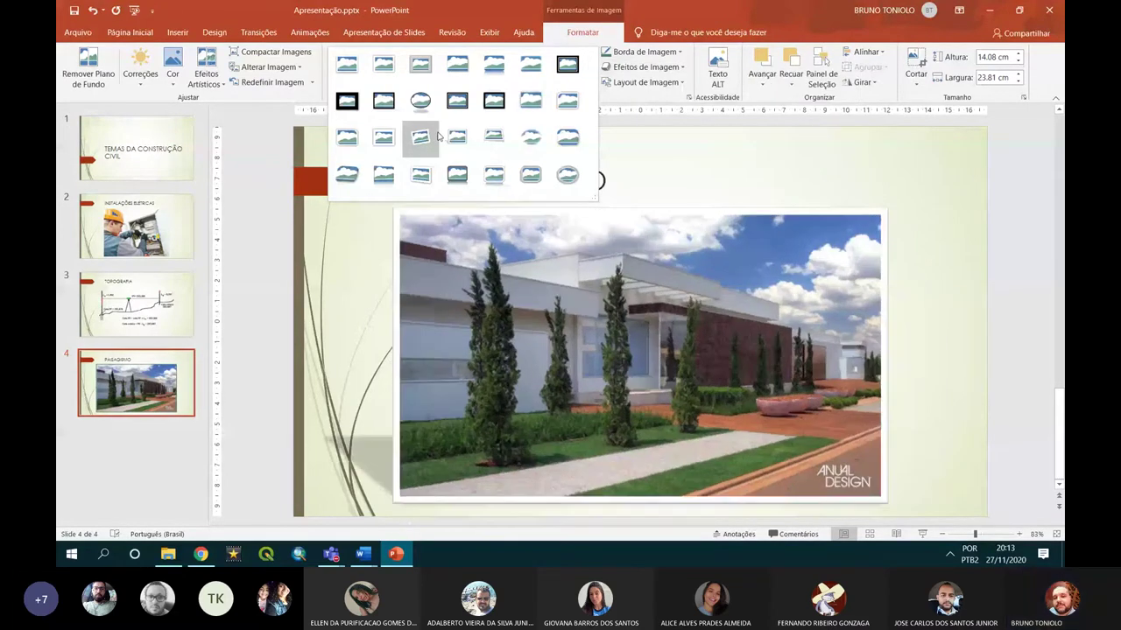
pyautogui.click(421, 138)
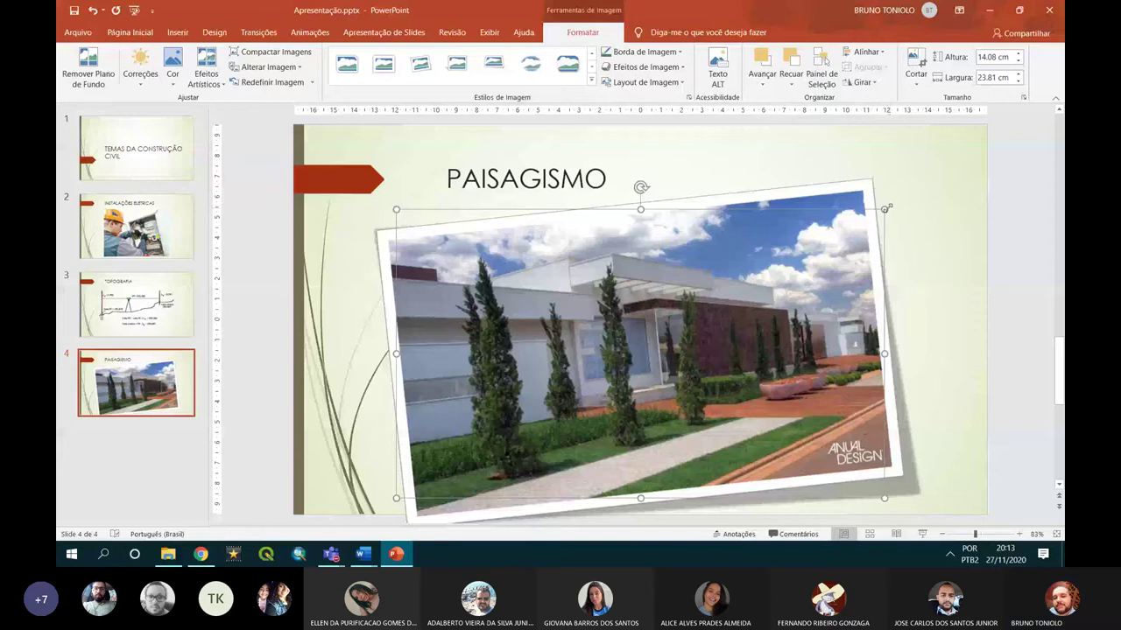
# Step: Shrink and reposition the PAISAGISMO photo, then rotate it steeply
pyautogui.moveTo(884, 210); pyautogui.dragTo(819, 246)
pyautogui.moveTo(702, 296); pyautogui.dragTo(737, 277)
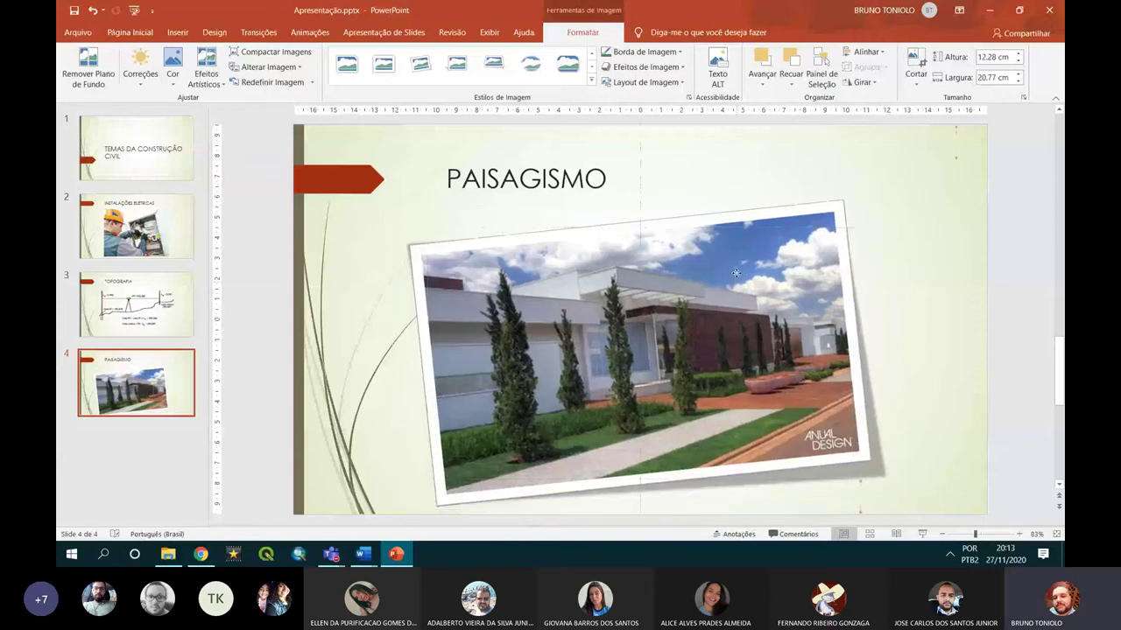
pyautogui.moveTo(640, 201); pyautogui.dragTo(780, 402)
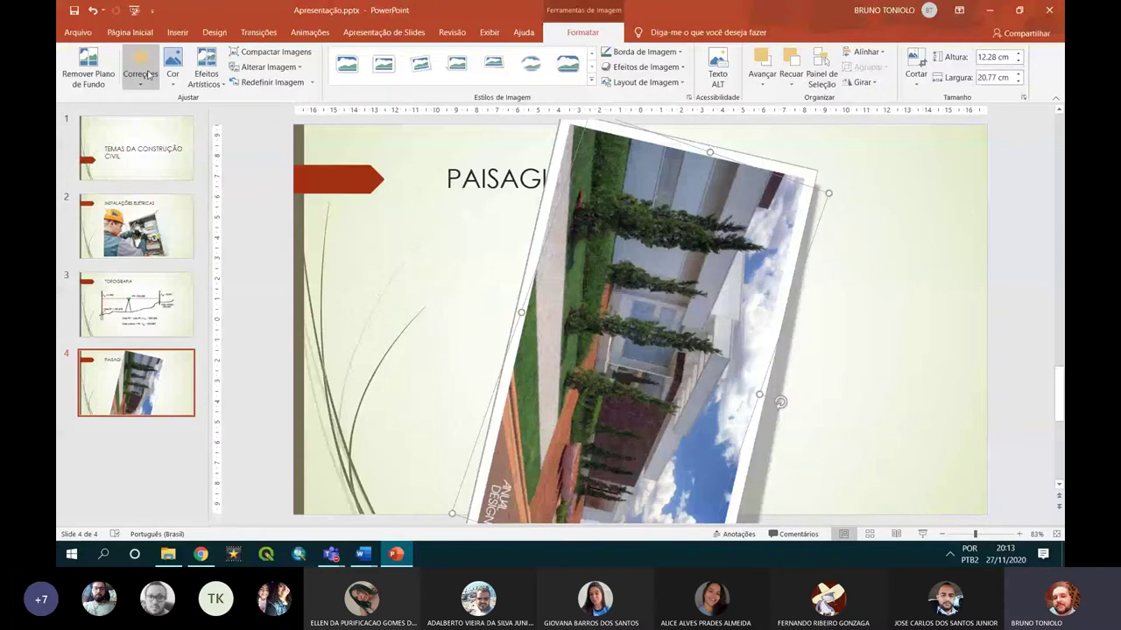
# Step: Reset the photo to its plain, level look without frame and nudge it under the title
pyautogui.click(513, 300)
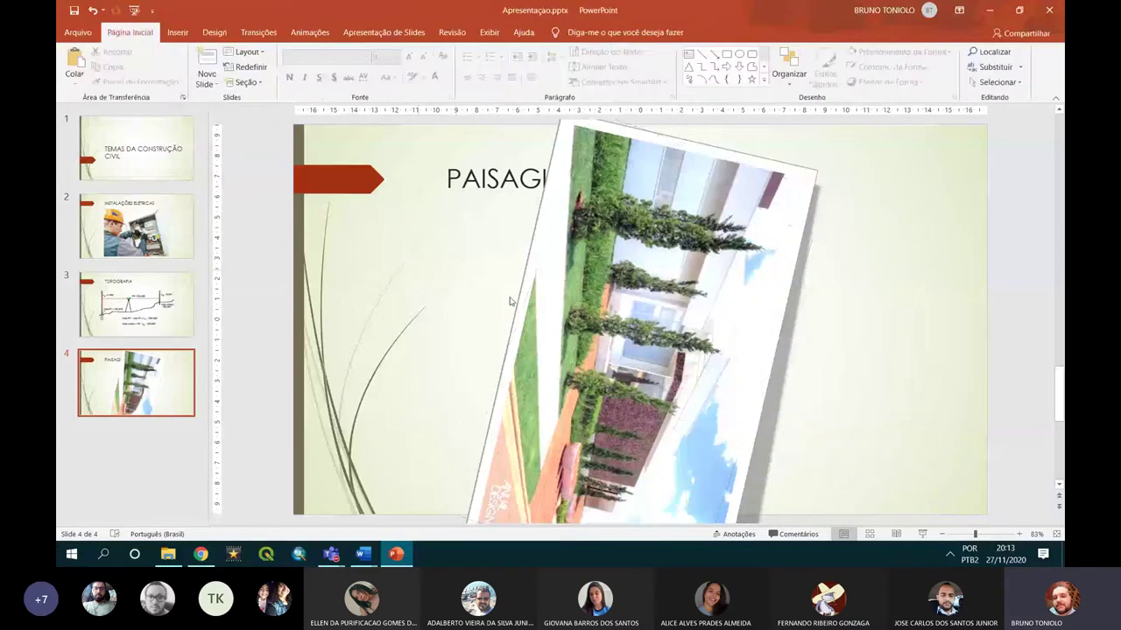
pyautogui.click(612, 321)
pyautogui.click(867, 315)
pyautogui.click(698, 320)
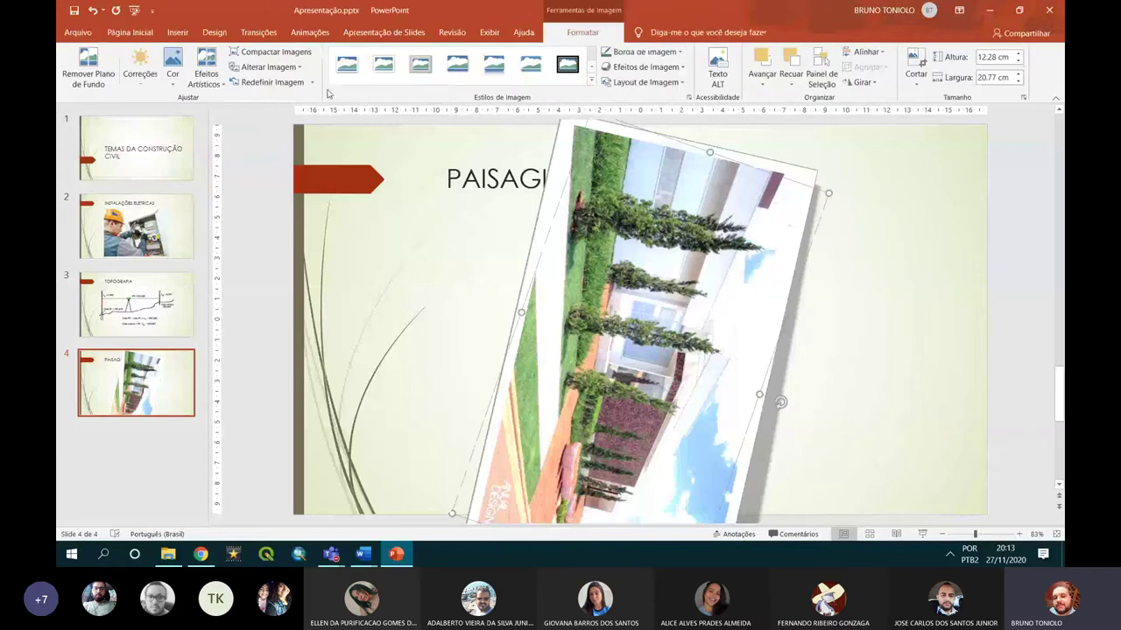
pyautogui.click(268, 83)
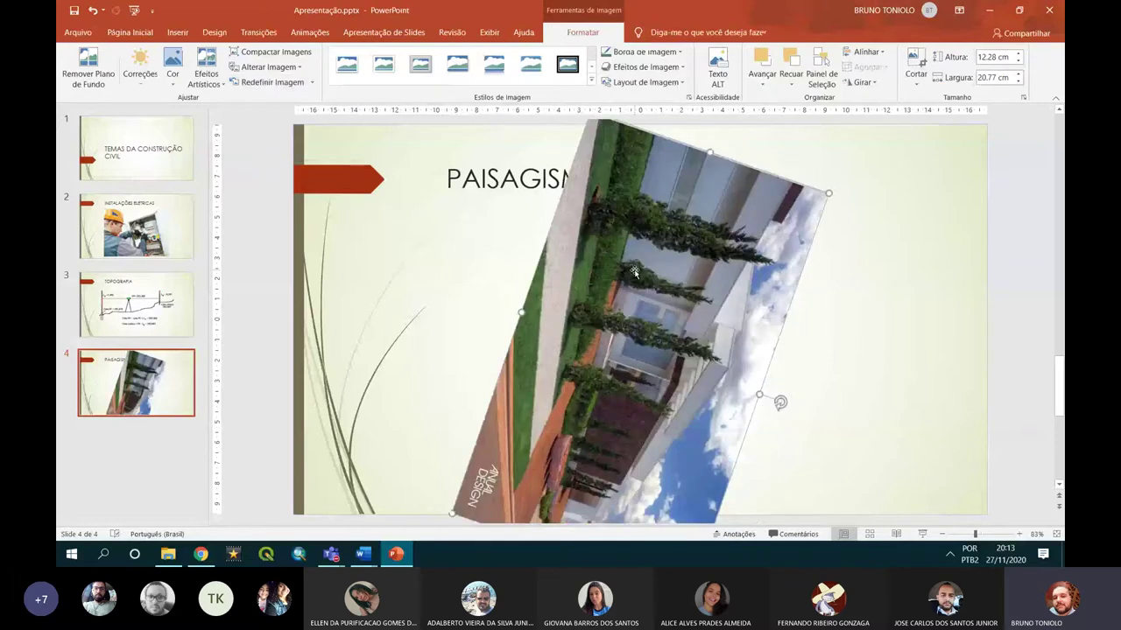
pyautogui.scroll(-1, 632, 274)
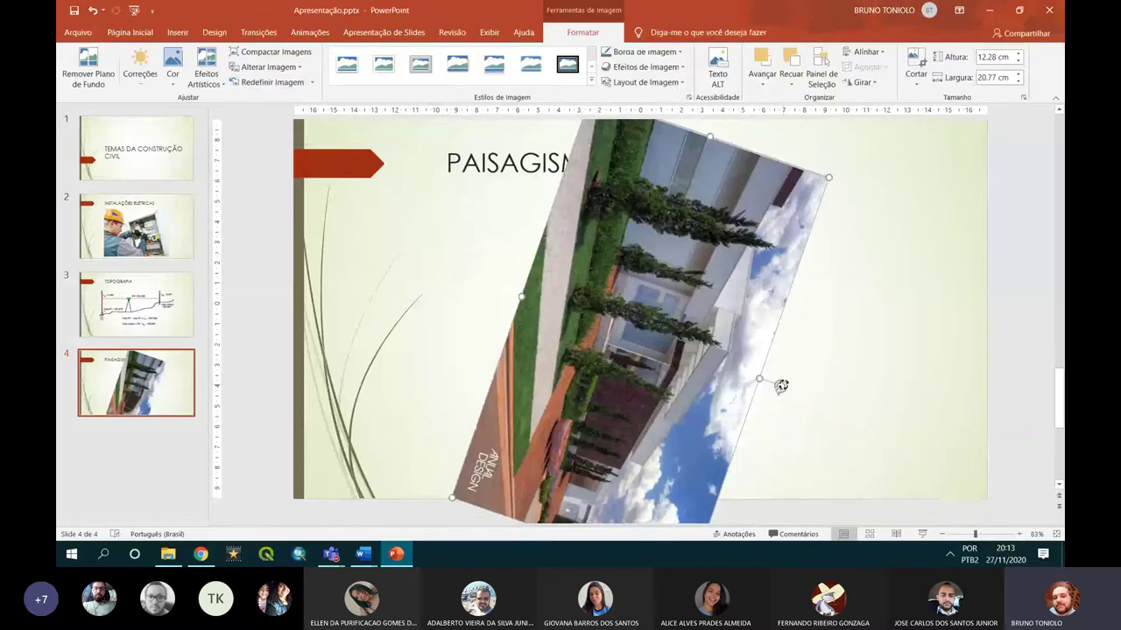
pyautogui.moveTo(781, 385); pyautogui.dragTo(648, 137)
pyautogui.scroll(1, 667, 255)
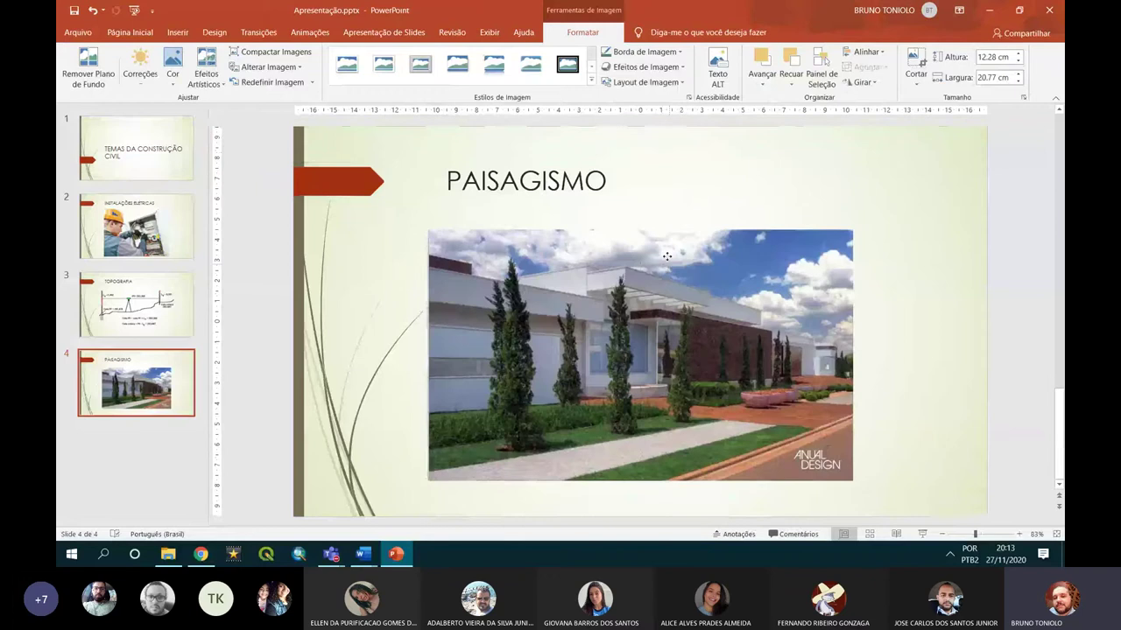
pyautogui.moveTo(667, 256); pyautogui.dragTo(667, 245)
# Step: Add a new slide 5 after PAISAGISMO with the same content, minus the photo
pyautogui.rightClick(142, 355)
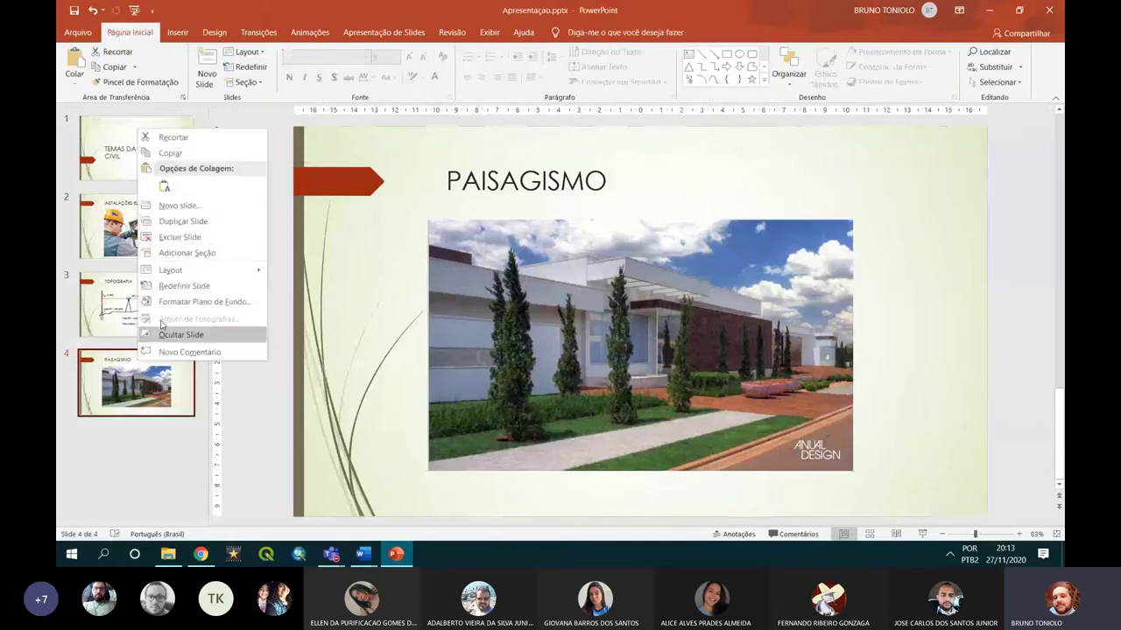
pyautogui.click(175, 204)
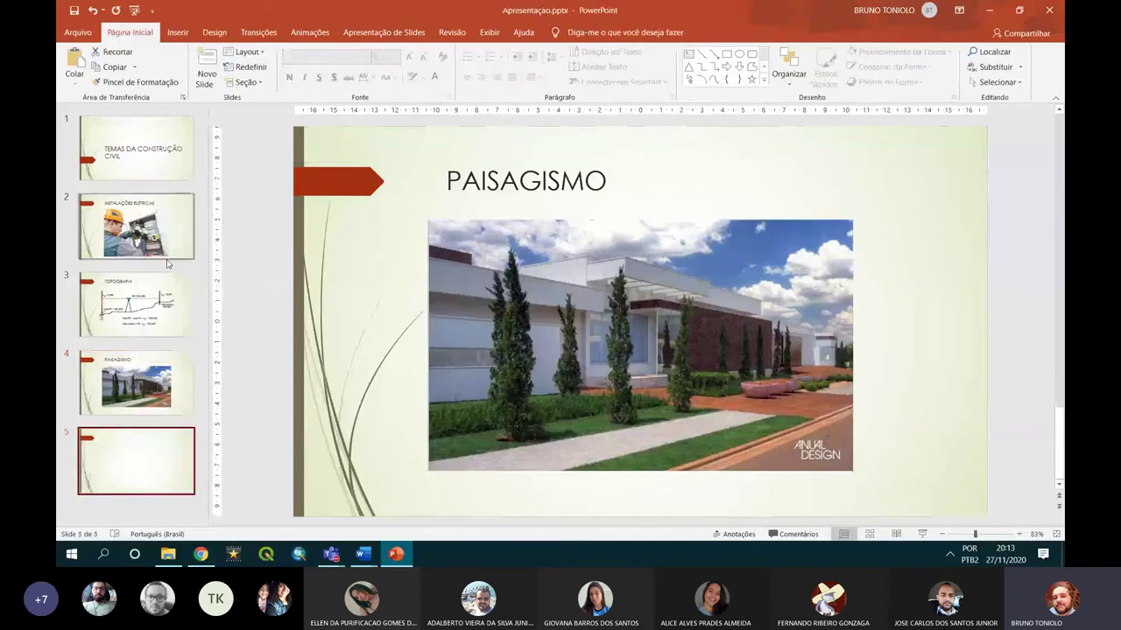
pyautogui.click(655, 343)
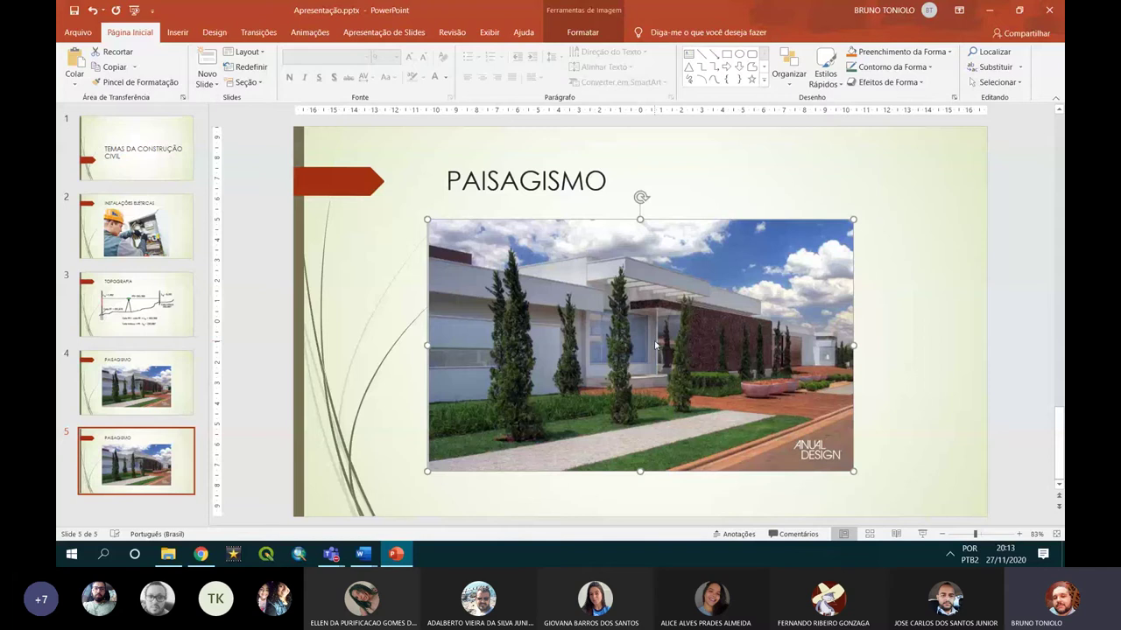
pyautogui.press('Delete')
# Step: Change slide 5's title from PAISAGISMO to FUNDAÇÃO
pyautogui.doubleClick(523, 200)
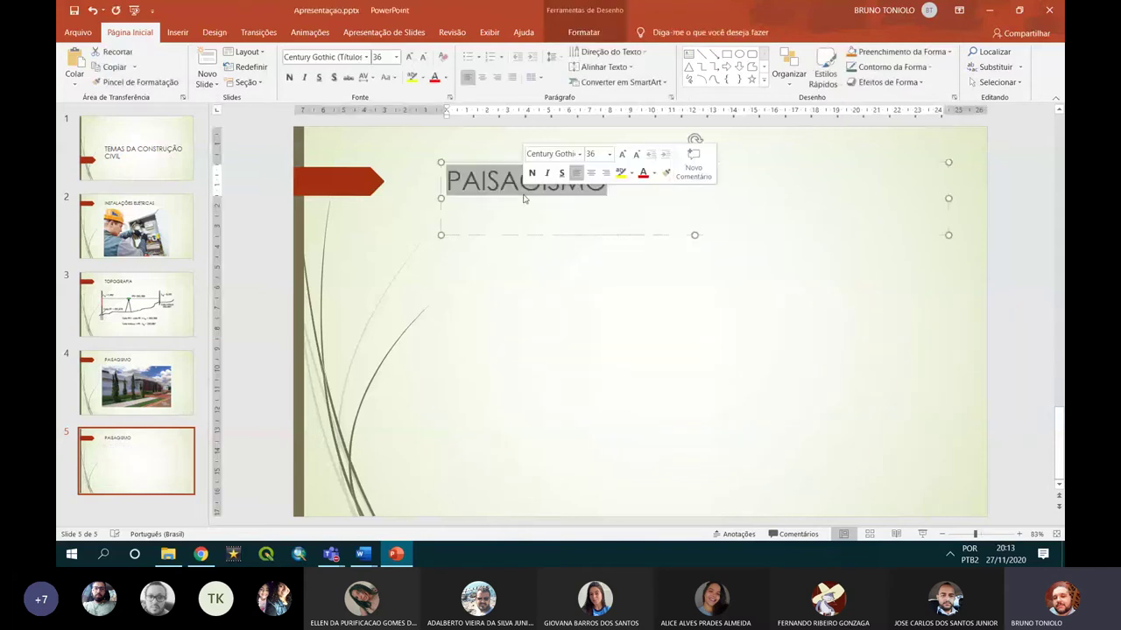
pyautogui.write('FUNDAÇÃO')
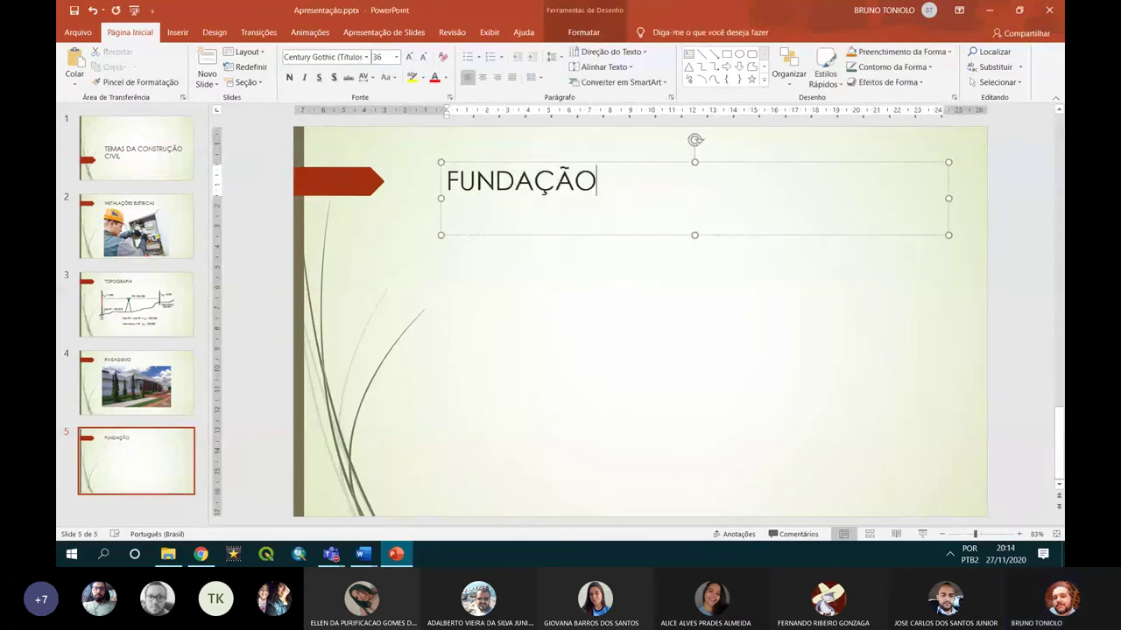
pyautogui.click(266, 335)
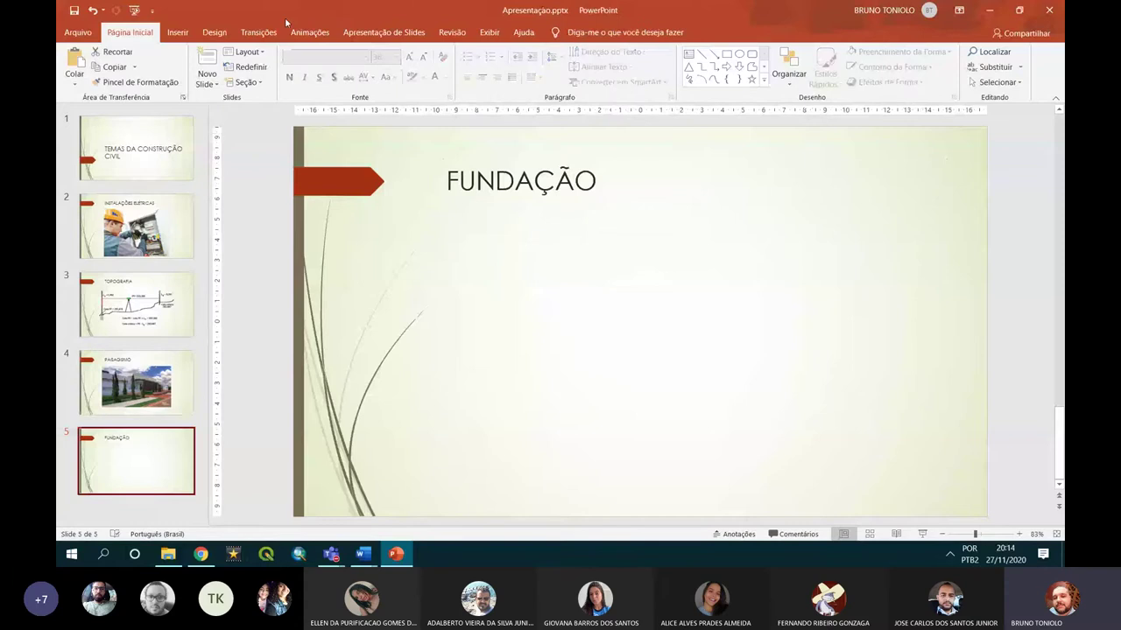
pyautogui.click(177, 34)
# Step: Search online images for FUNDAÇÕES, refine the search to FUNDAÇÕES DIRETAS, and browse the results
pyautogui.click(152, 75)
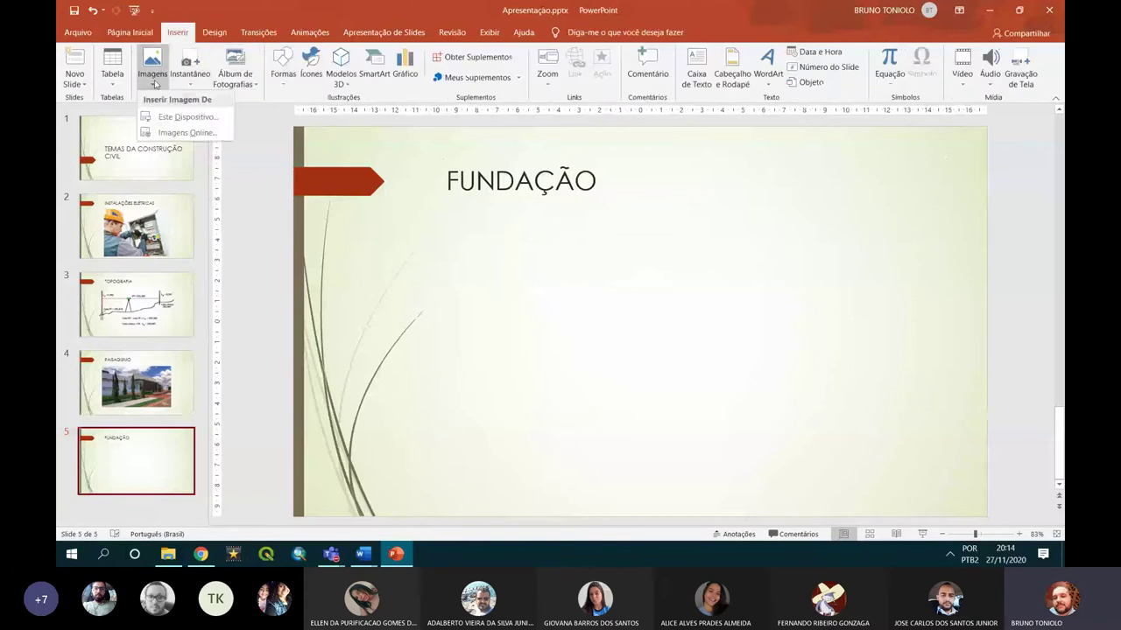
pyautogui.click(180, 131)
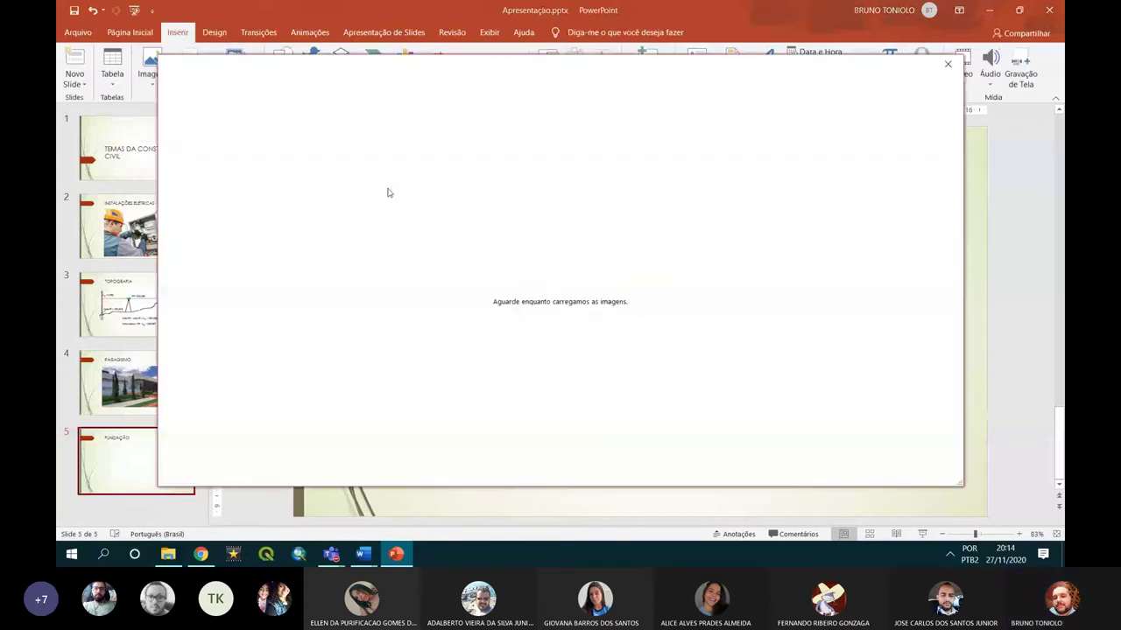
pyautogui.write('FUNDAÇ')
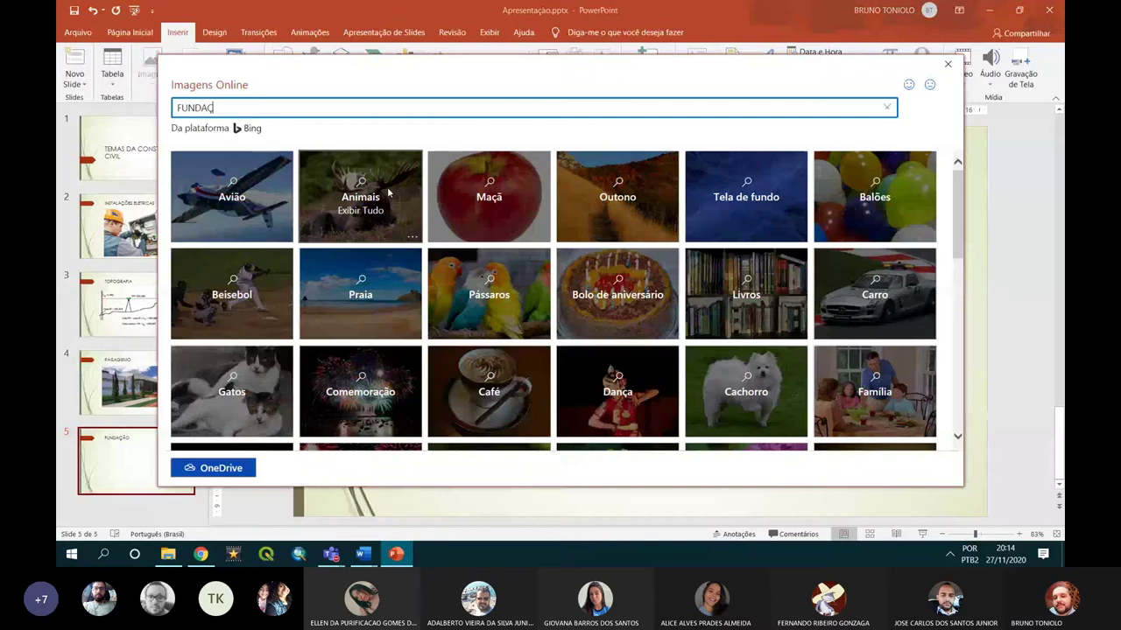
pyautogui.write('ÕES')
pyautogui.press('Return')
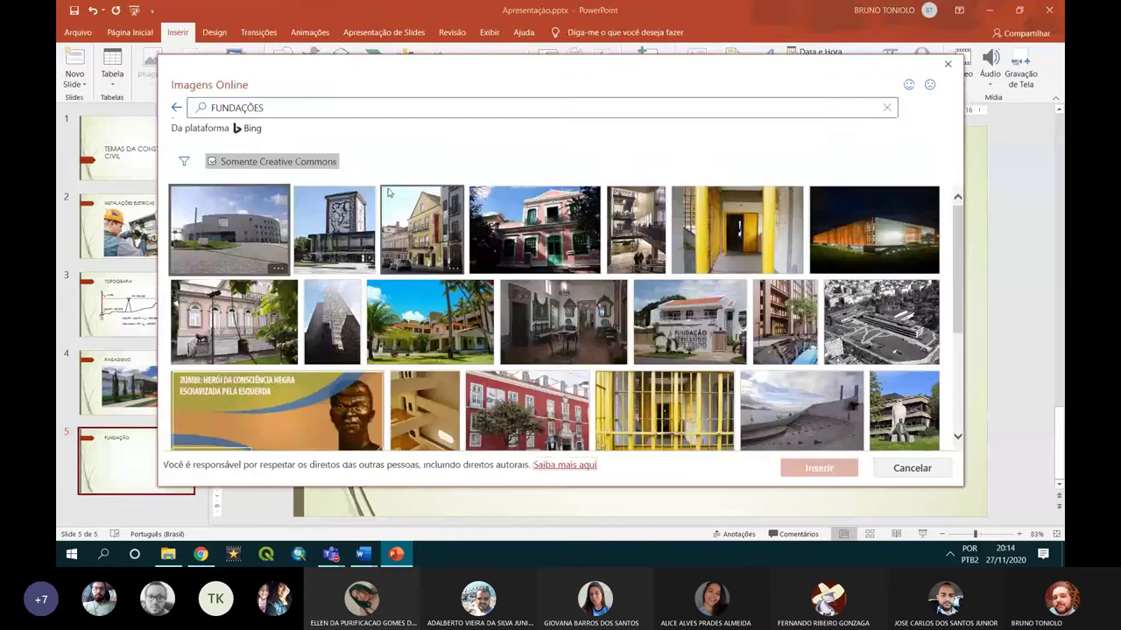
pyautogui.click(290, 108)
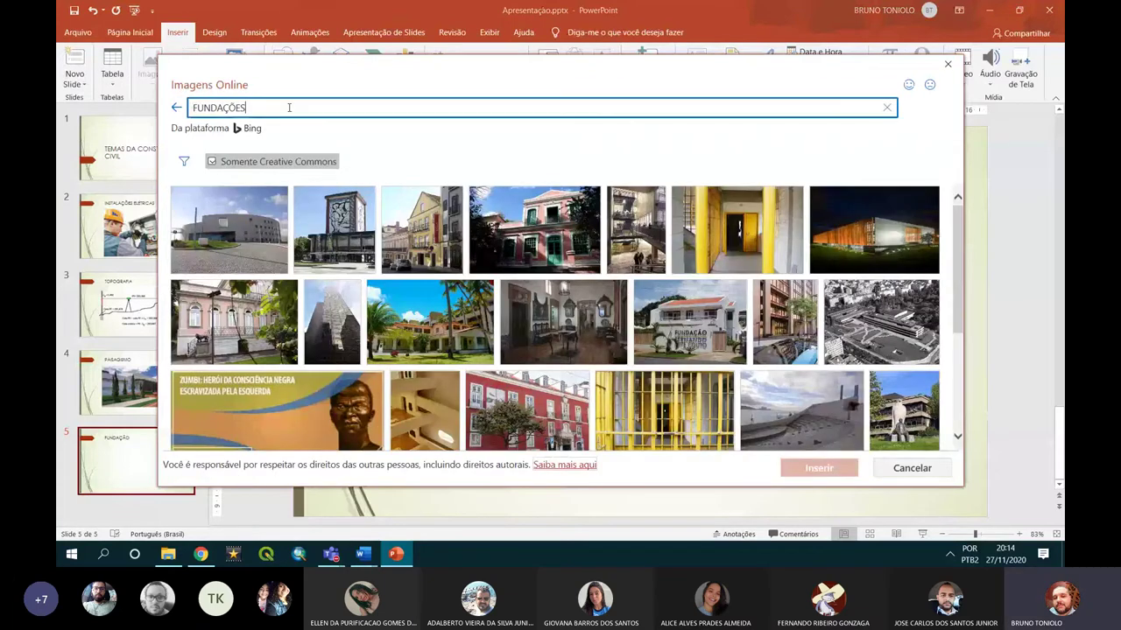
pyautogui.write('DIRETAS')
pyautogui.press('Return')
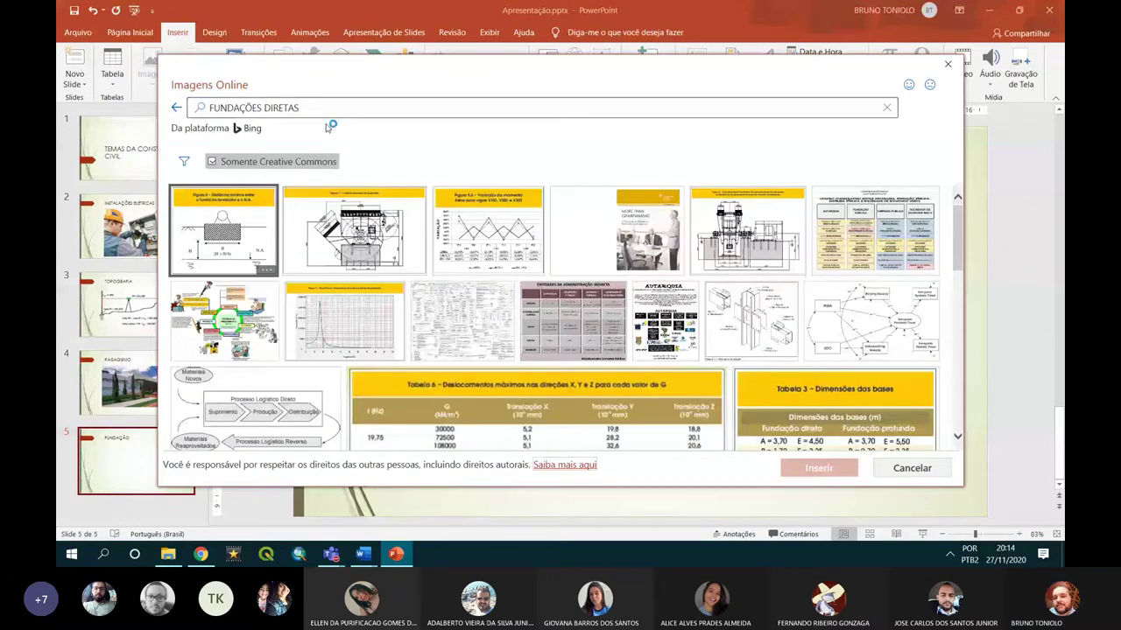
pyautogui.scroll(-5, 391, 305)
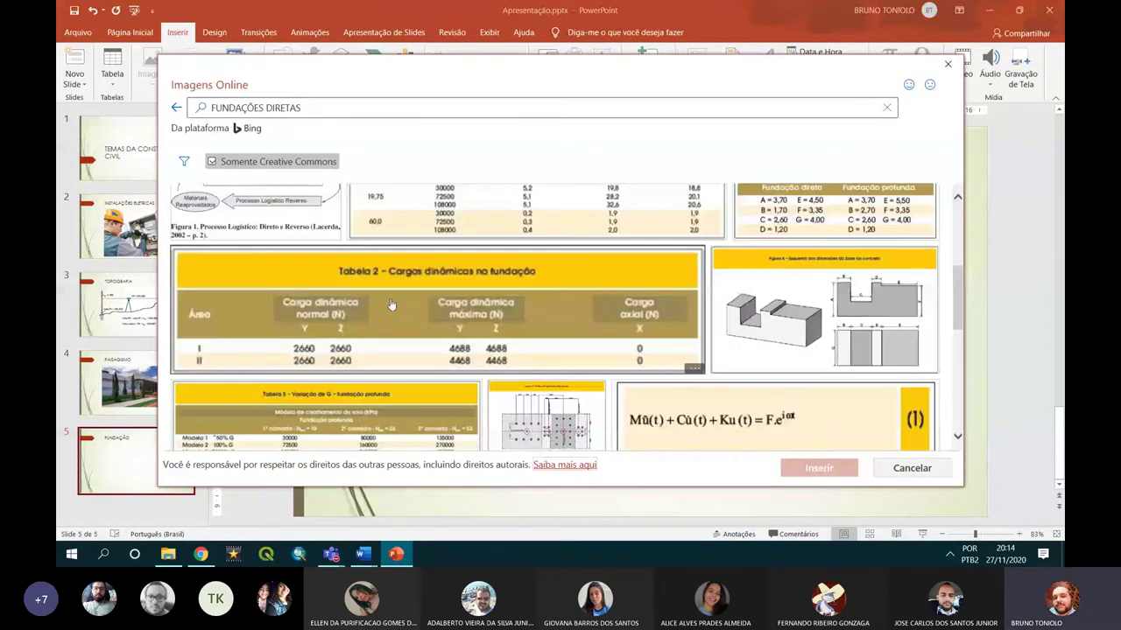
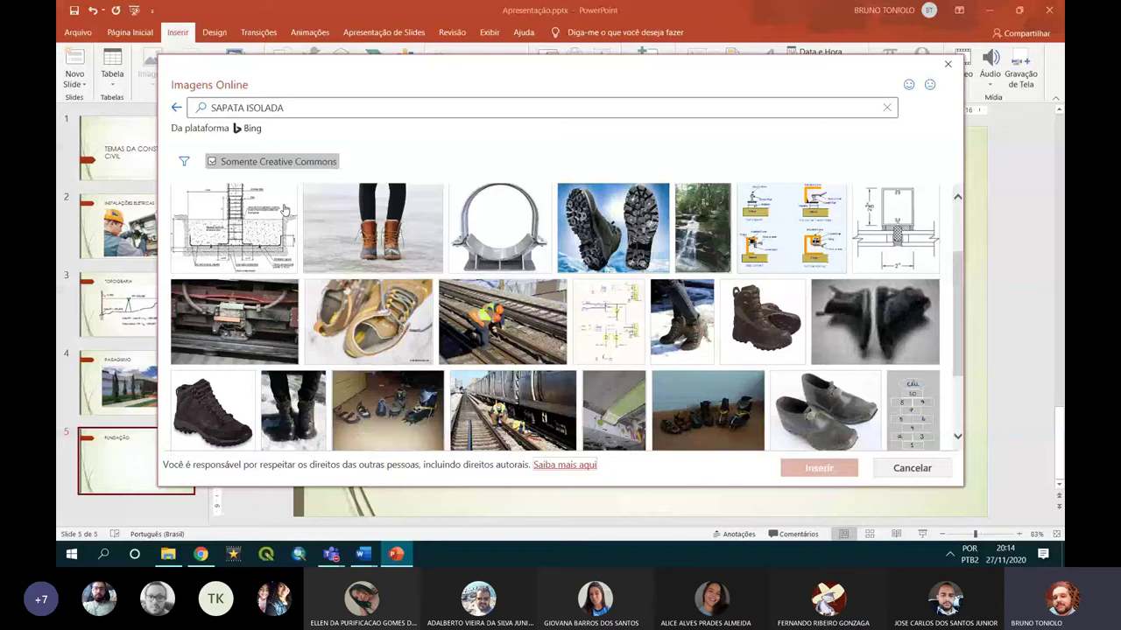
# Step: Insert the online photo of a worker at a footing, including non-Creative Commons results
pyautogui.press('space')
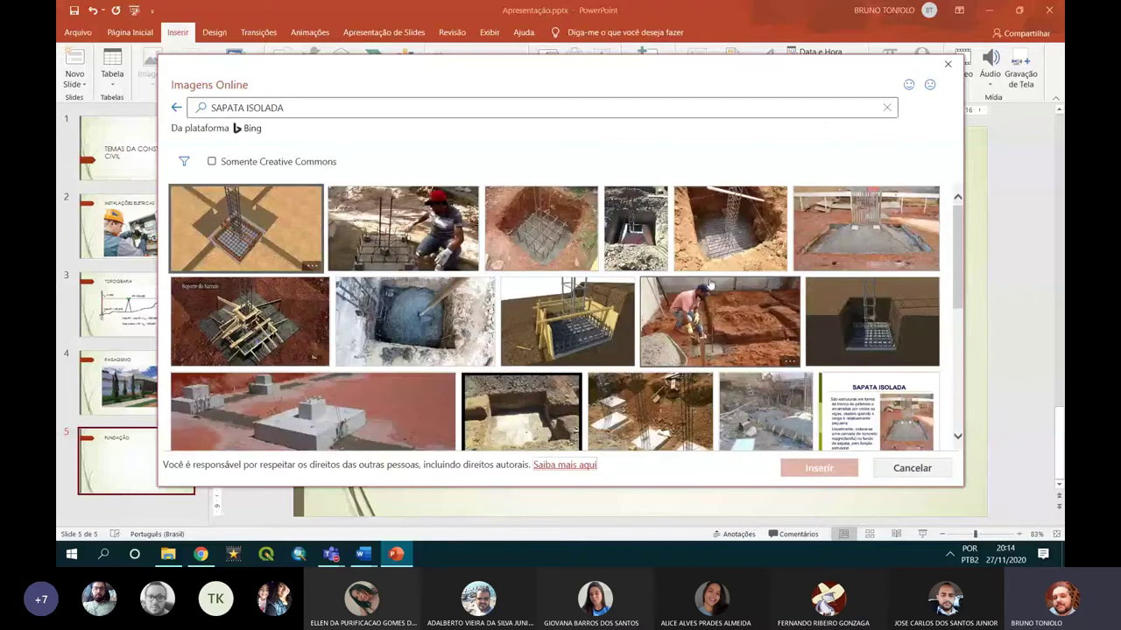
pyautogui.click(711, 289)
pyautogui.click(827, 468)
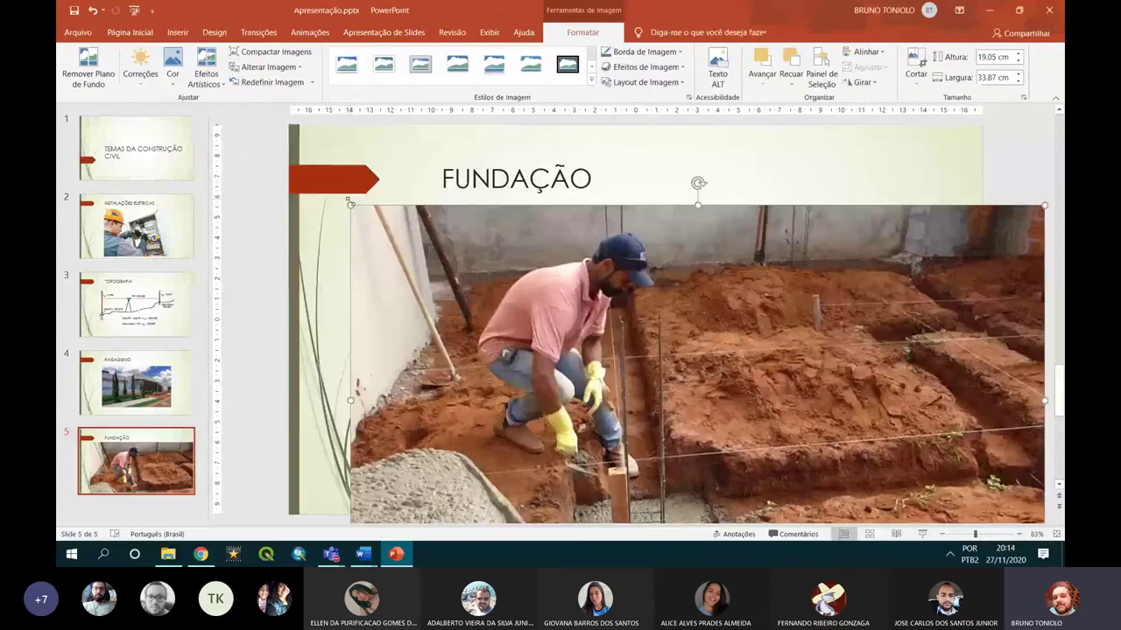
# Step: Resize the photo to 13.39 × 23.81 cm and place it below the FUNDAÇÃO title
pyautogui.moveTo(350, 204); pyautogui.dragTo(736, 422)
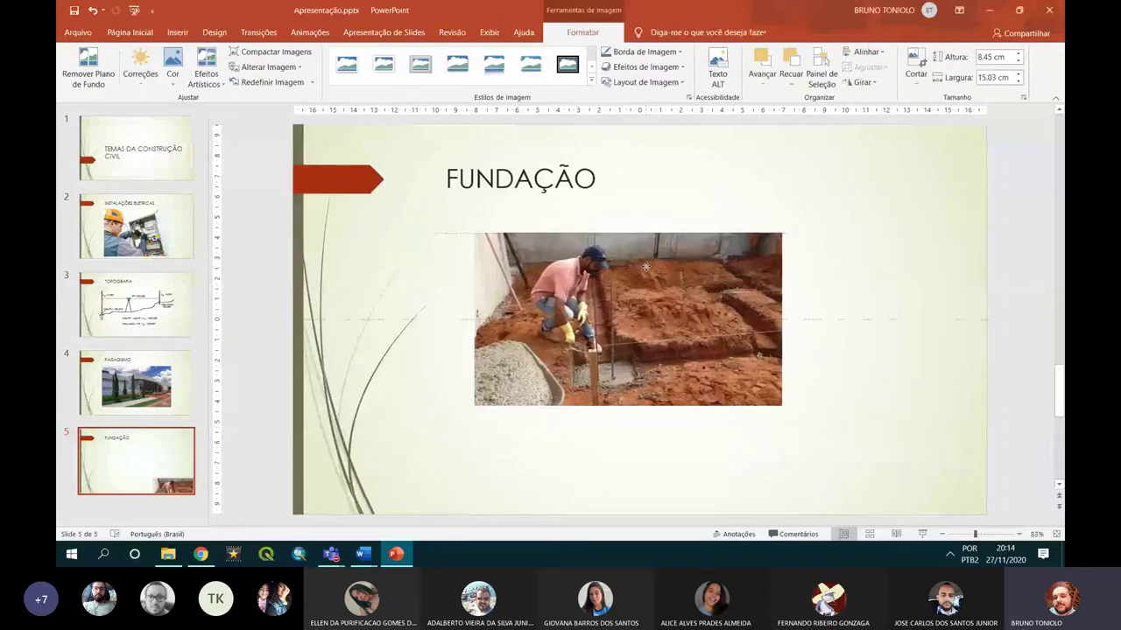
pyautogui.moveTo(645, 268); pyautogui.dragTo(646, 268)
pyautogui.moveTo(781, 400)
pyautogui.mouseDown()
pyautogui.moveTo(847, 438)
pyautogui.moveTo(761, 387)
pyautogui.moveTo(928, 491)
pyautogui.mouseUp()
pyautogui.moveTo(792, 348); pyautogui.dragTo(746, 346)
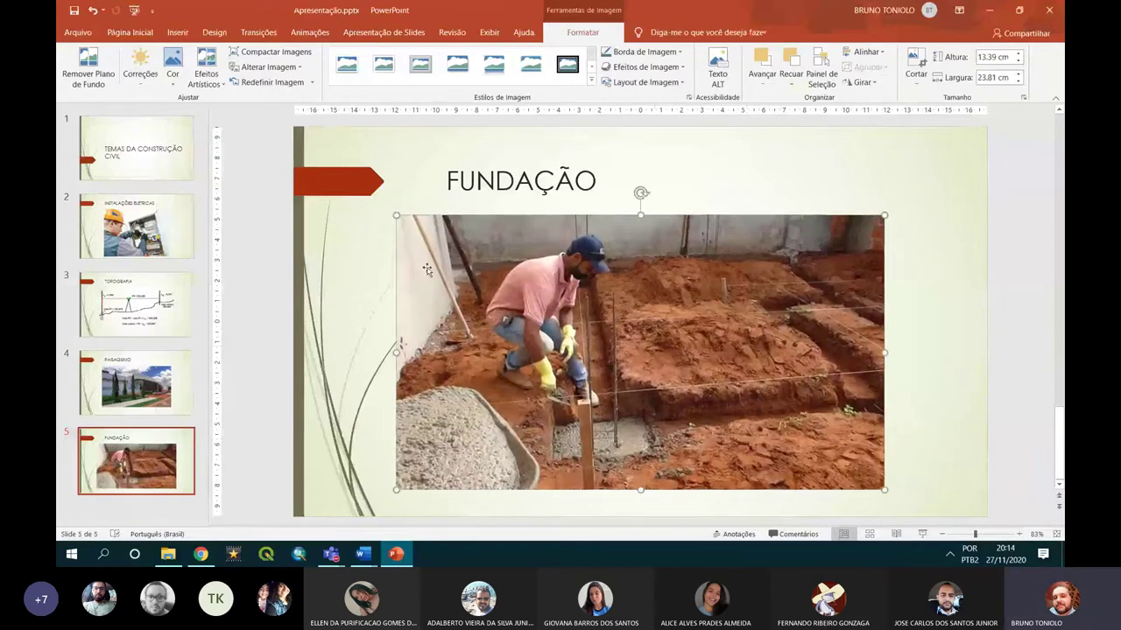
pyautogui.press('Escape')
pyautogui.click(133, 167)
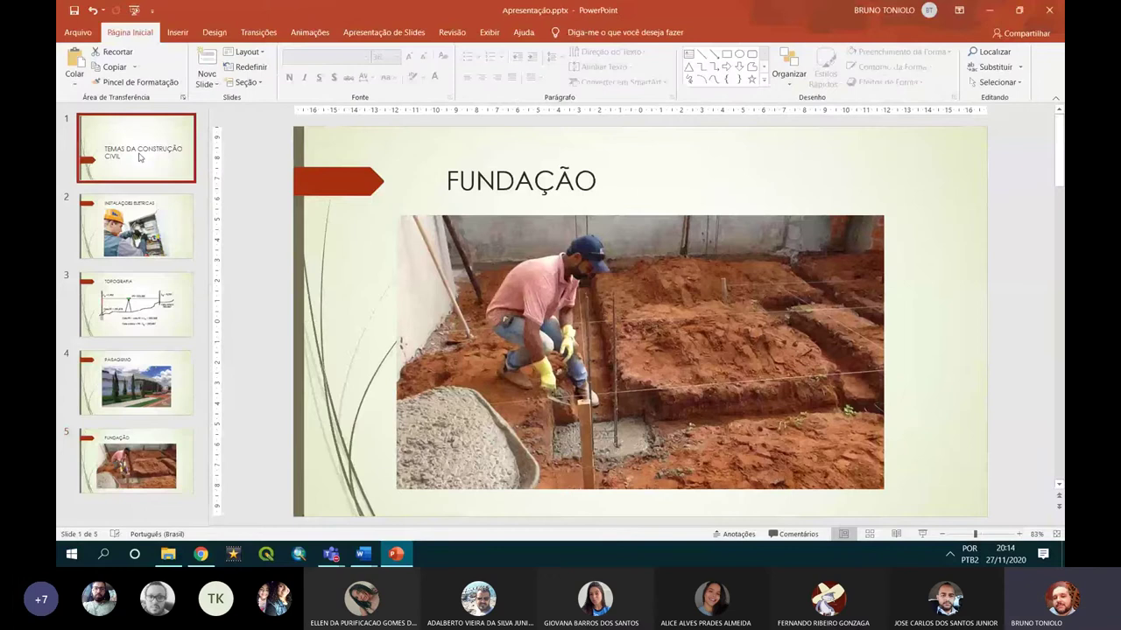
pyautogui.click(440, 445)
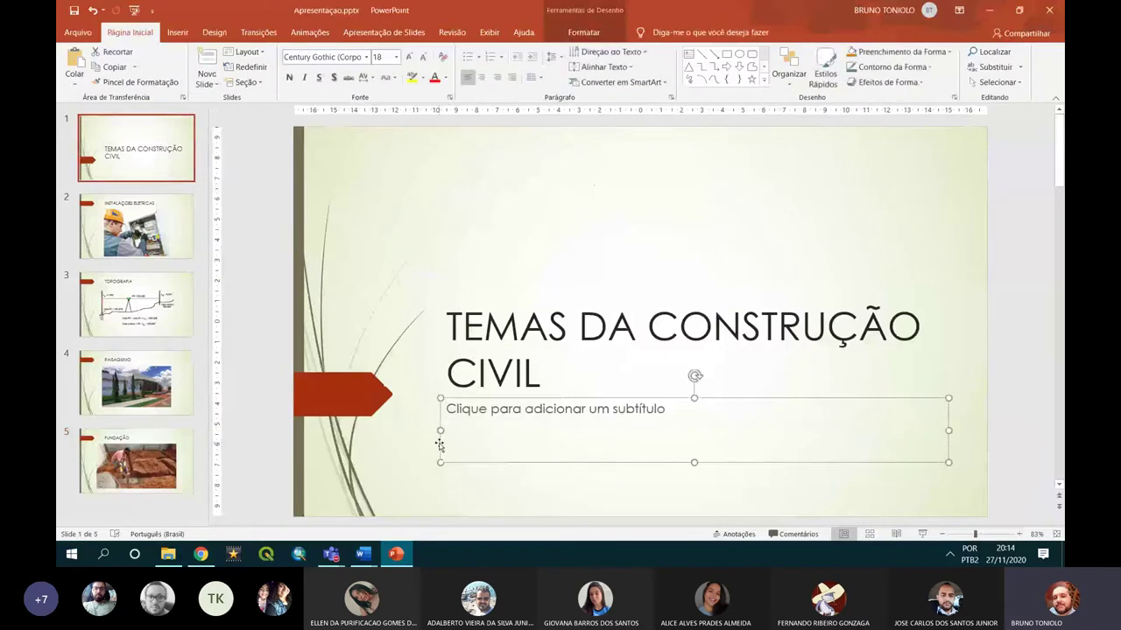
pyautogui.press('Escape')
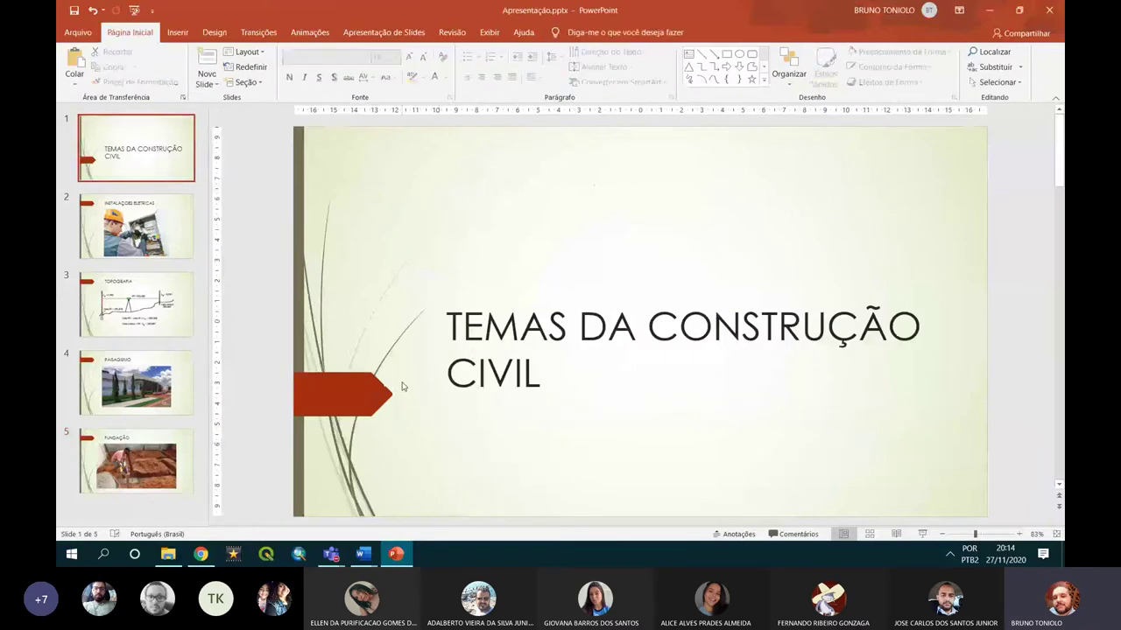
pyautogui.press('F5')
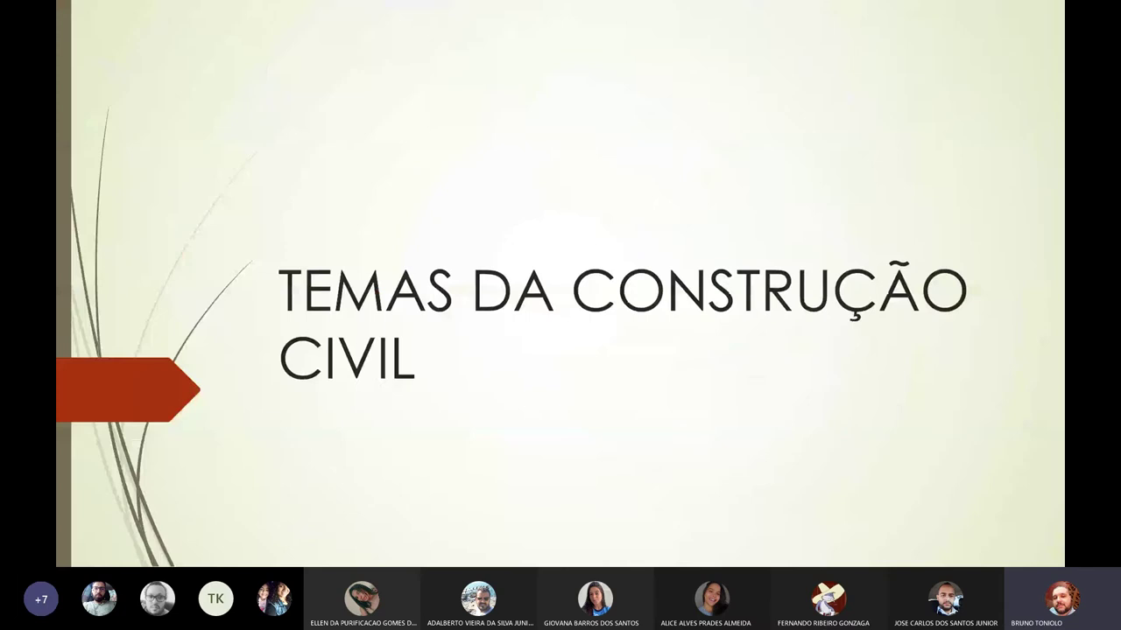
pyautogui.press('Right')
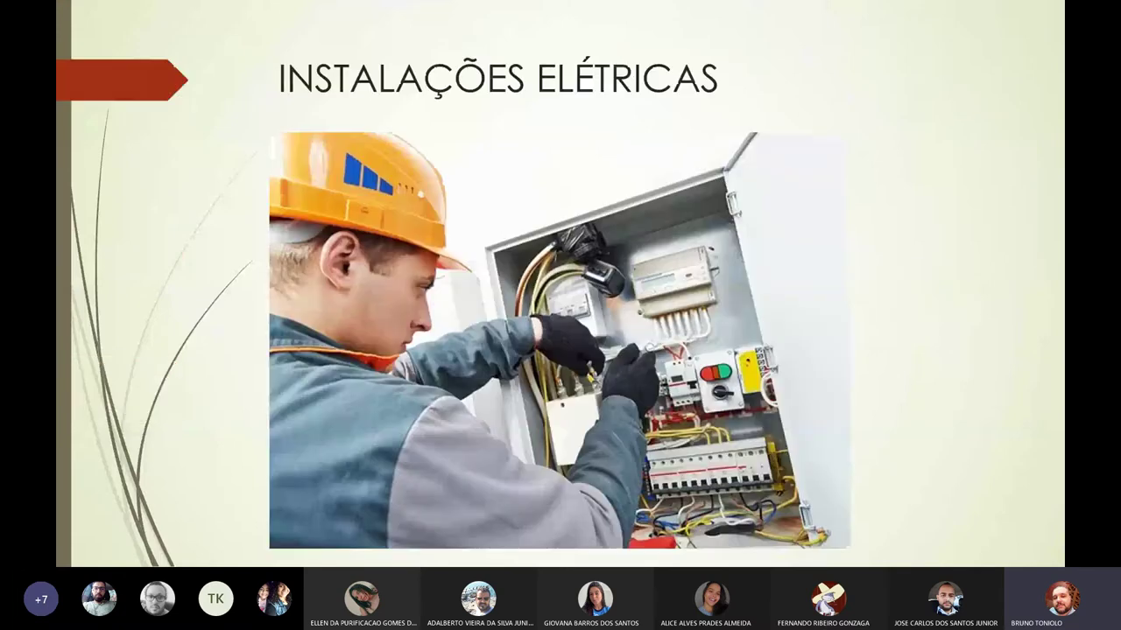
pyautogui.press('Right')
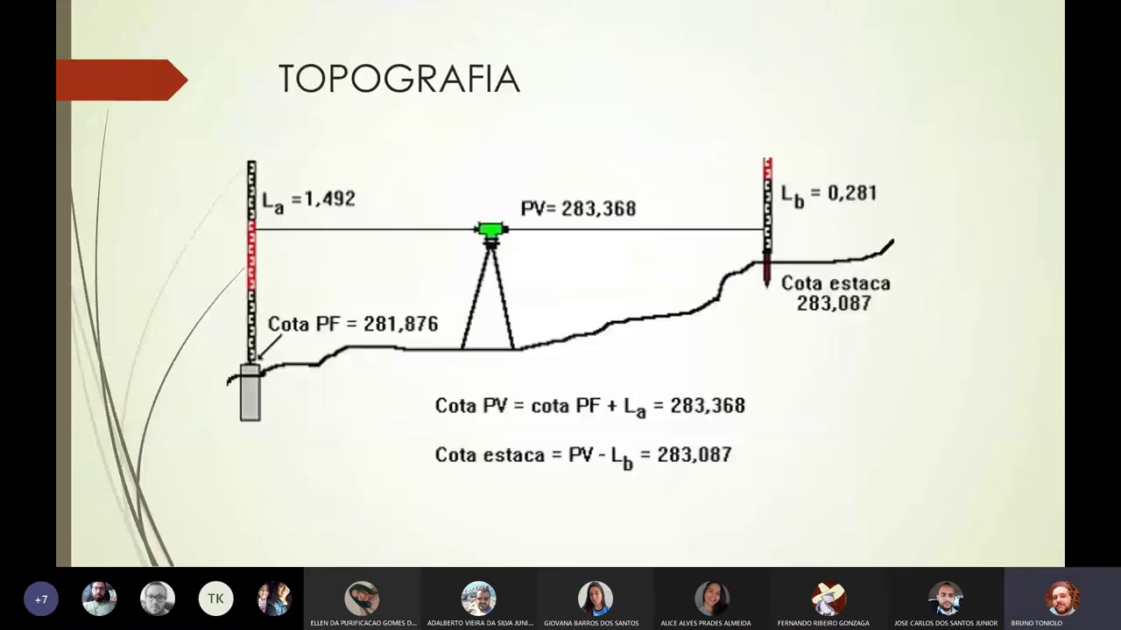
pyautogui.press('Right')
pyautogui.press('Right')
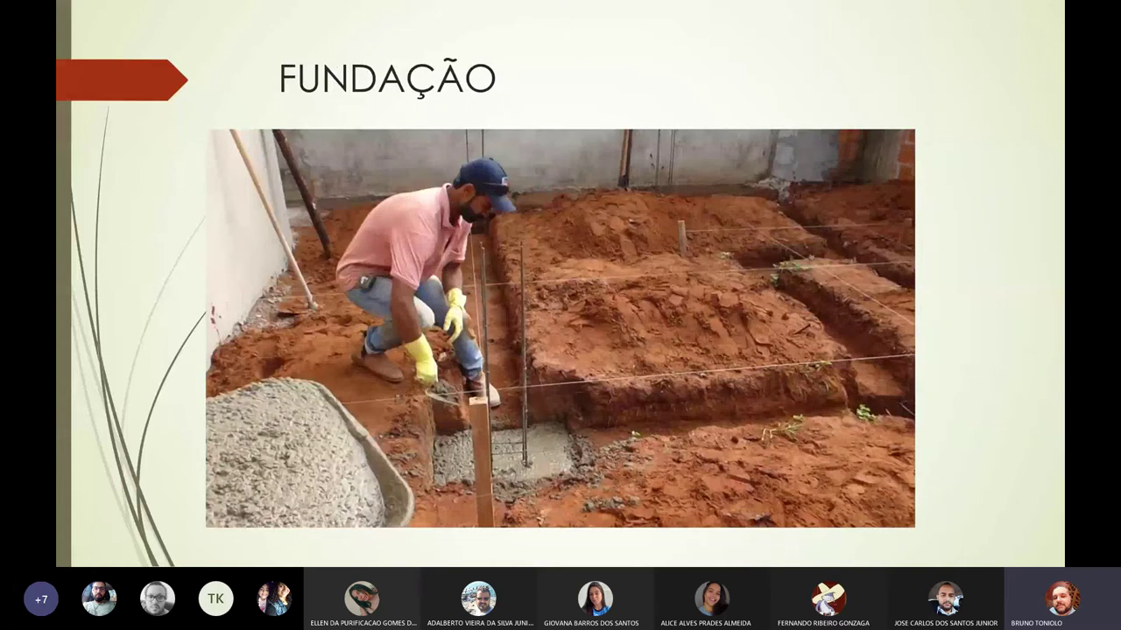
pyautogui.press('Left')
pyautogui.press('Right')
pyautogui.press('Left')
pyautogui.press('Left')
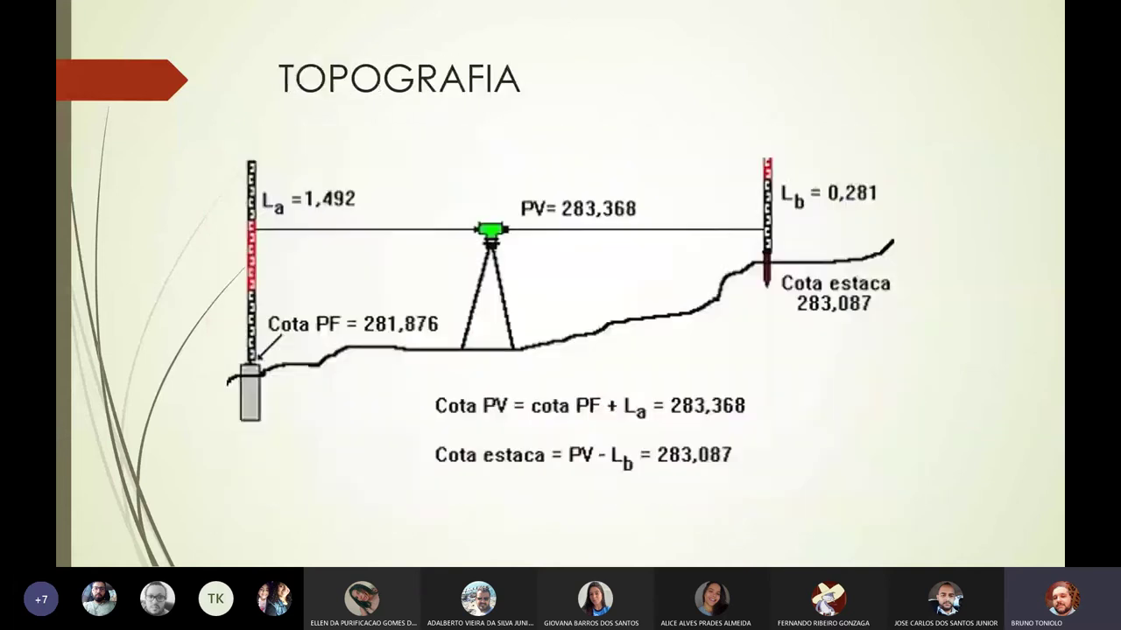
pyautogui.press('Left')
pyautogui.press('Right')
pyautogui.press('Right')
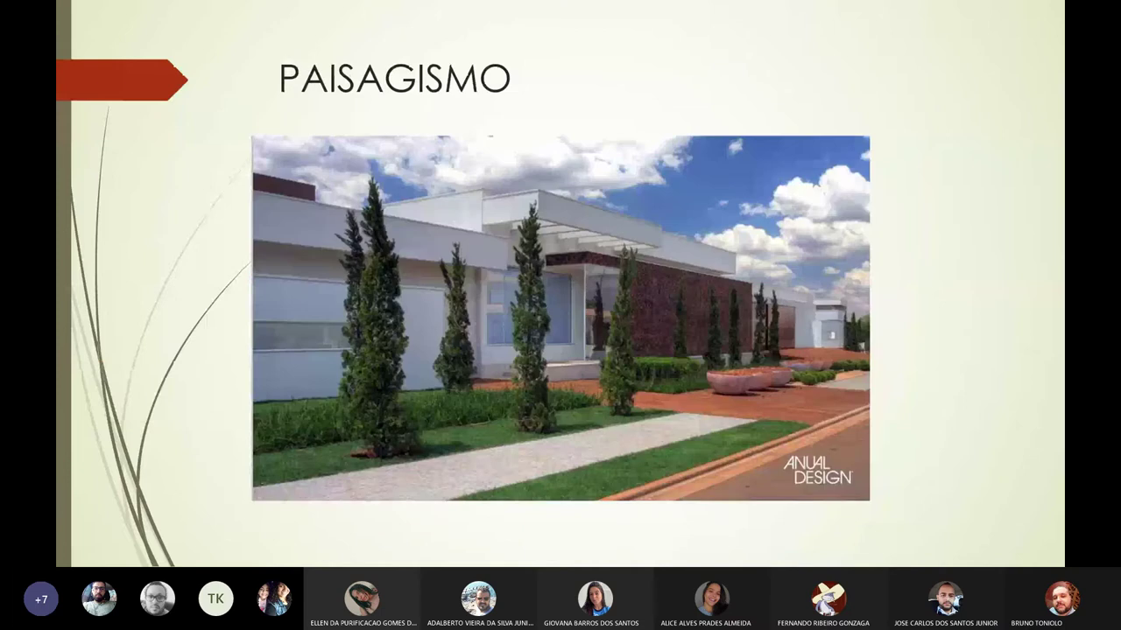
pyautogui.press('Right')
pyautogui.press('Right')
pyautogui.press('Right')
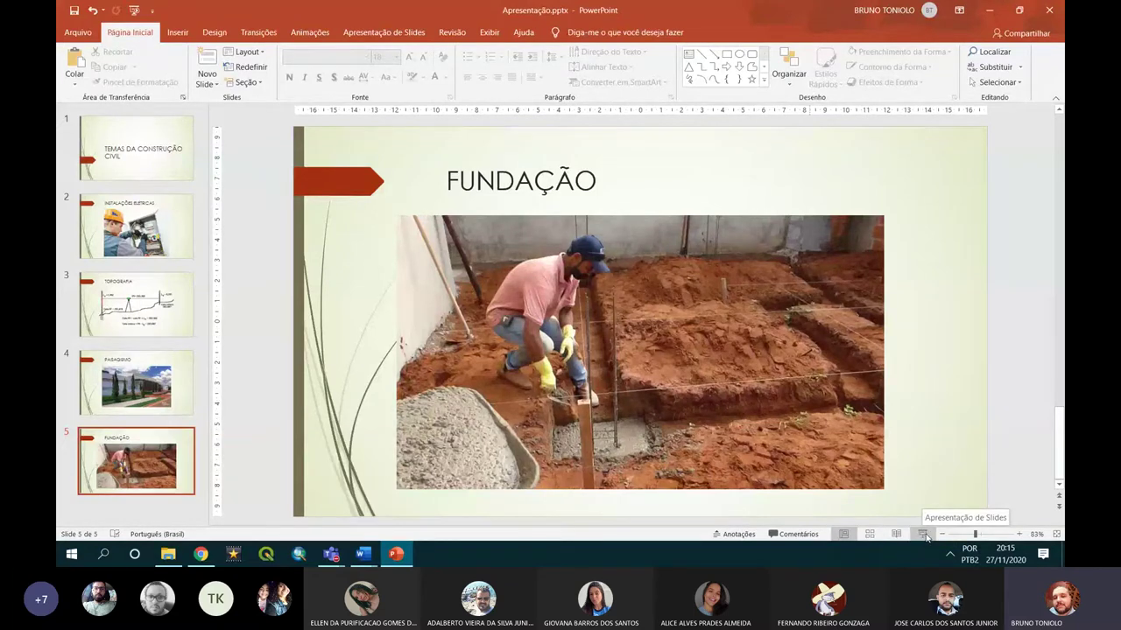
# Step: Start the slideshow from the TOPOGRAFIA slide
pyautogui.click(972, 534)
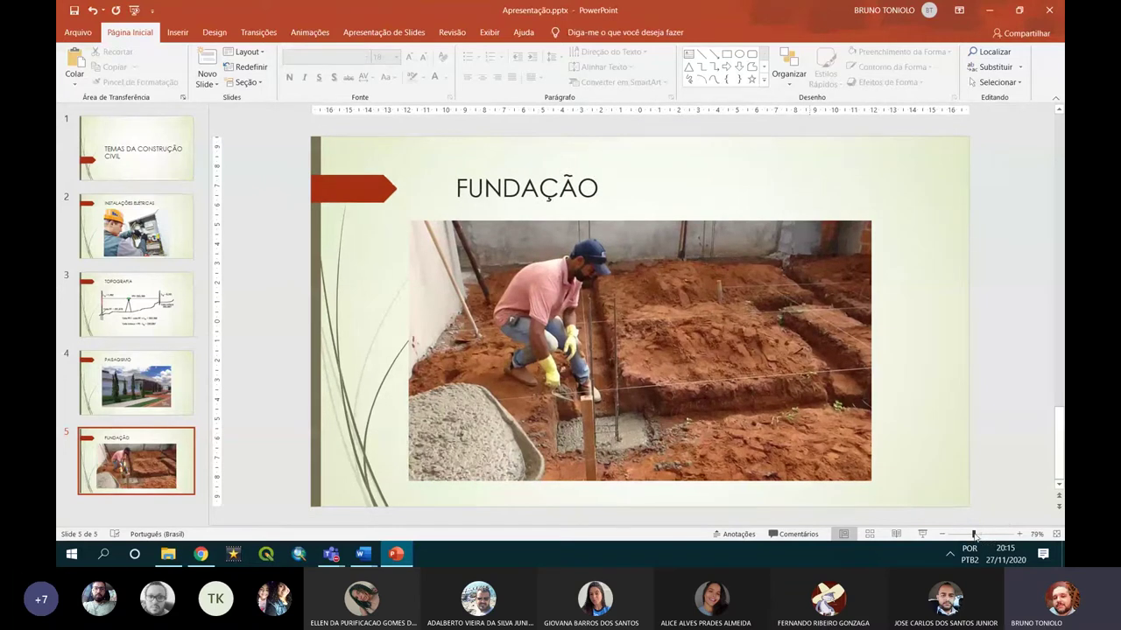
pyautogui.moveTo(974, 534); pyautogui.dragTo(969, 534)
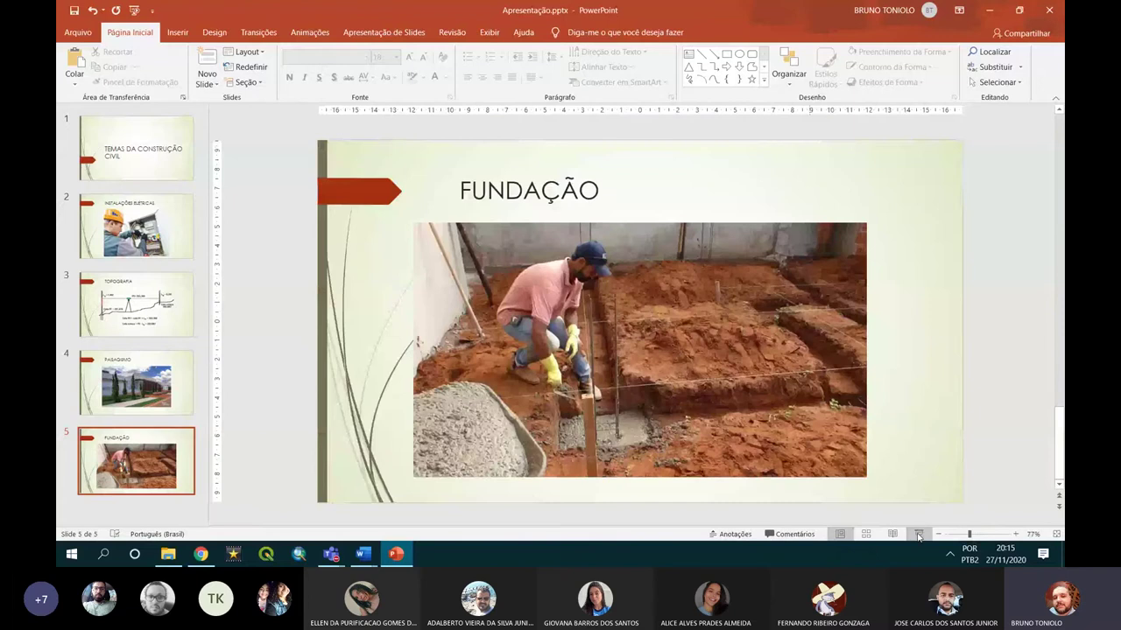
pyautogui.press('Up')
pyautogui.press('Up')
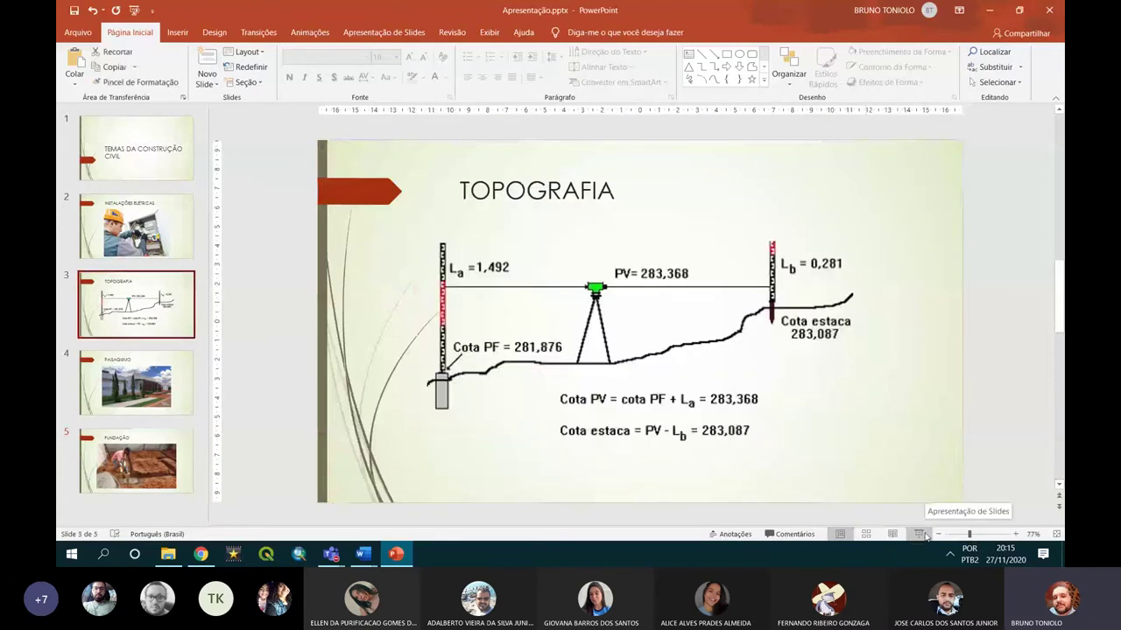
pyautogui.click(920, 534)
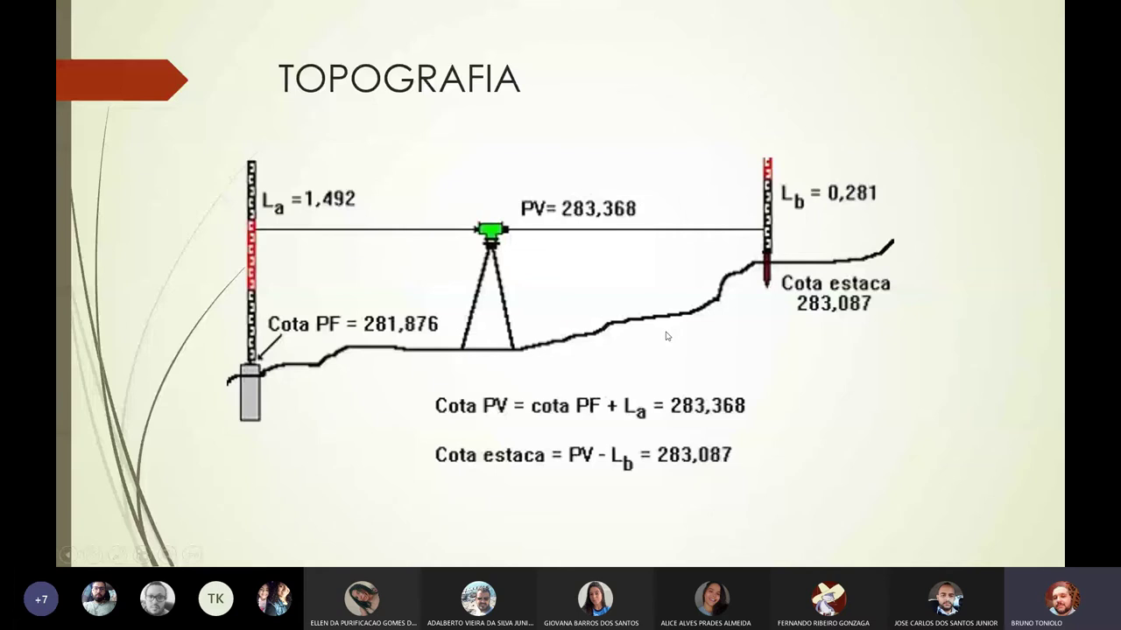
# Step: Switch the pointer to the pen and draw red scribbles over the topography diagram
pyautogui.rightClick(453, 183)
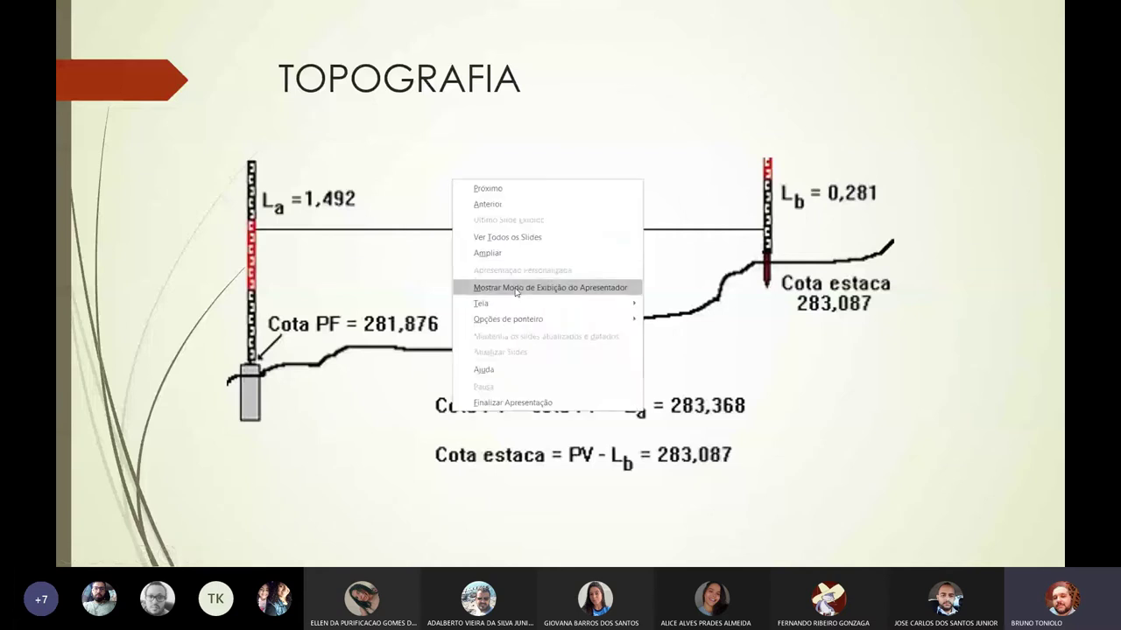
pyautogui.moveTo(509, 321)
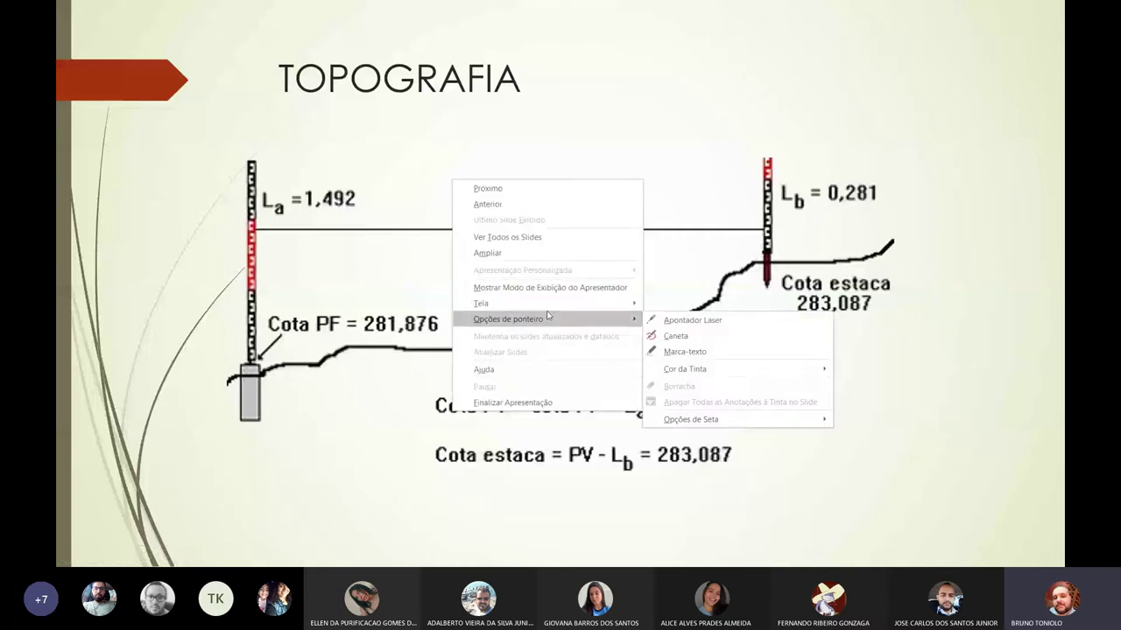
pyautogui.click(669, 323)
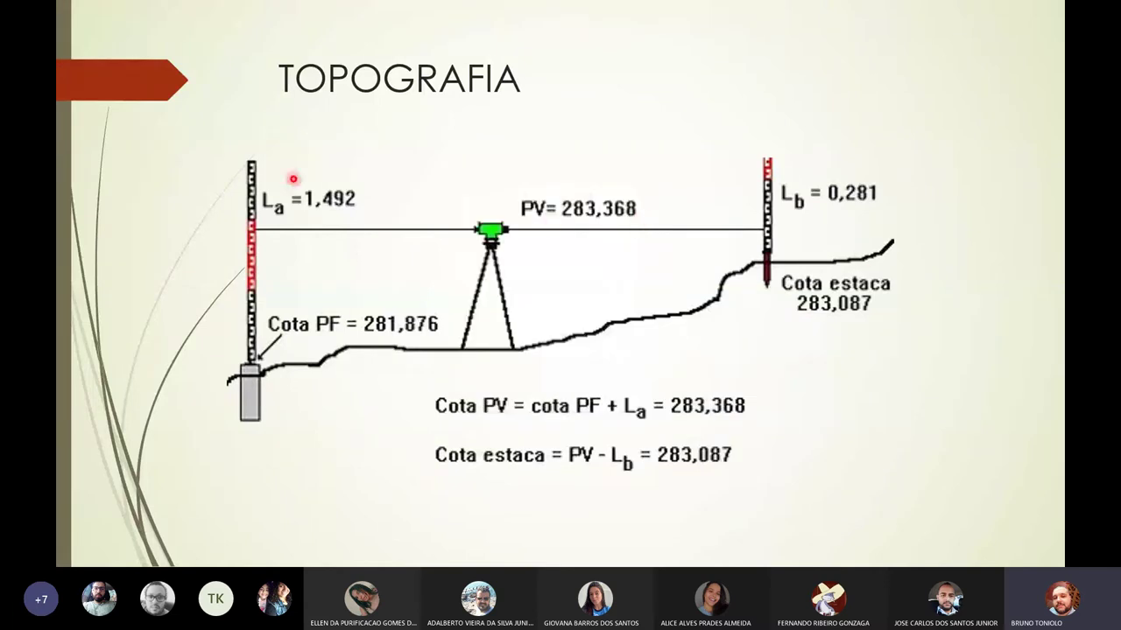
pyautogui.rightClick(432, 188)
pyautogui.moveTo(490, 330)
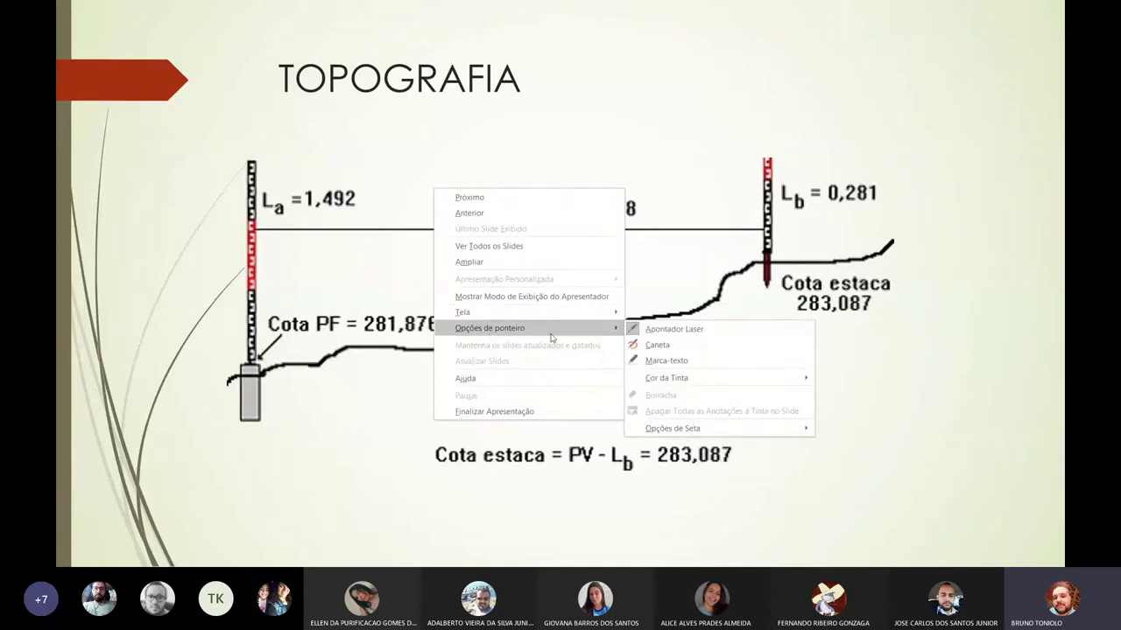
pyautogui.click(657, 345)
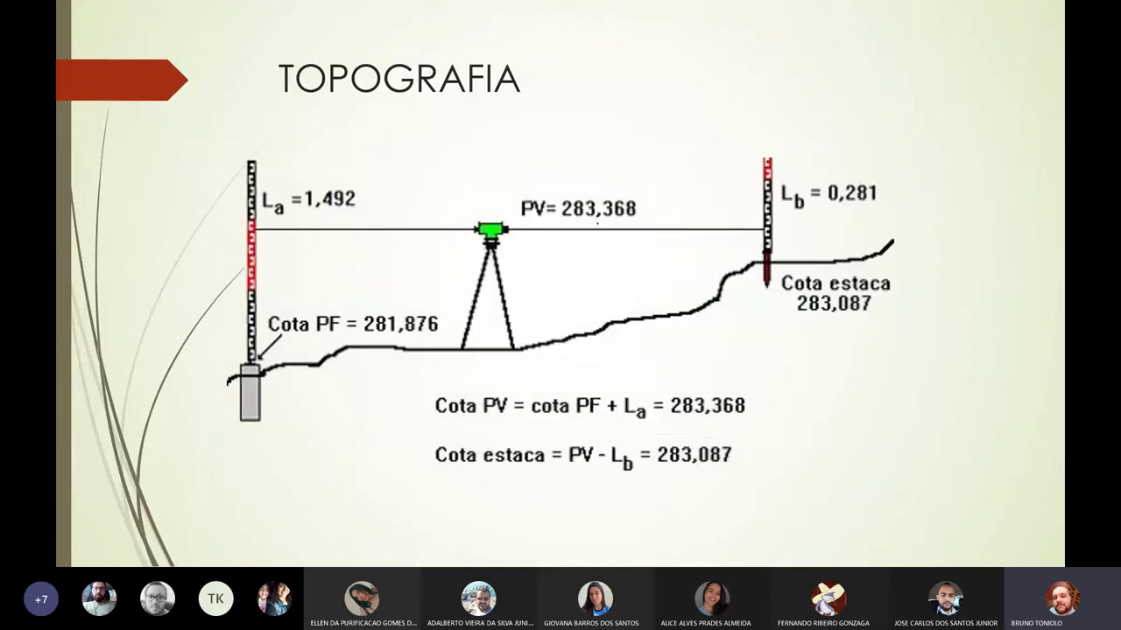
pyautogui.moveTo(589, 99)
pyautogui.mouseDown()
pyautogui.moveTo(572, 194)
pyautogui.moveTo(591, 133)
pyautogui.moveTo(671, 175)
pyautogui.mouseUp()
pyautogui.moveTo(755, 113); pyautogui.dragTo(648, 226)
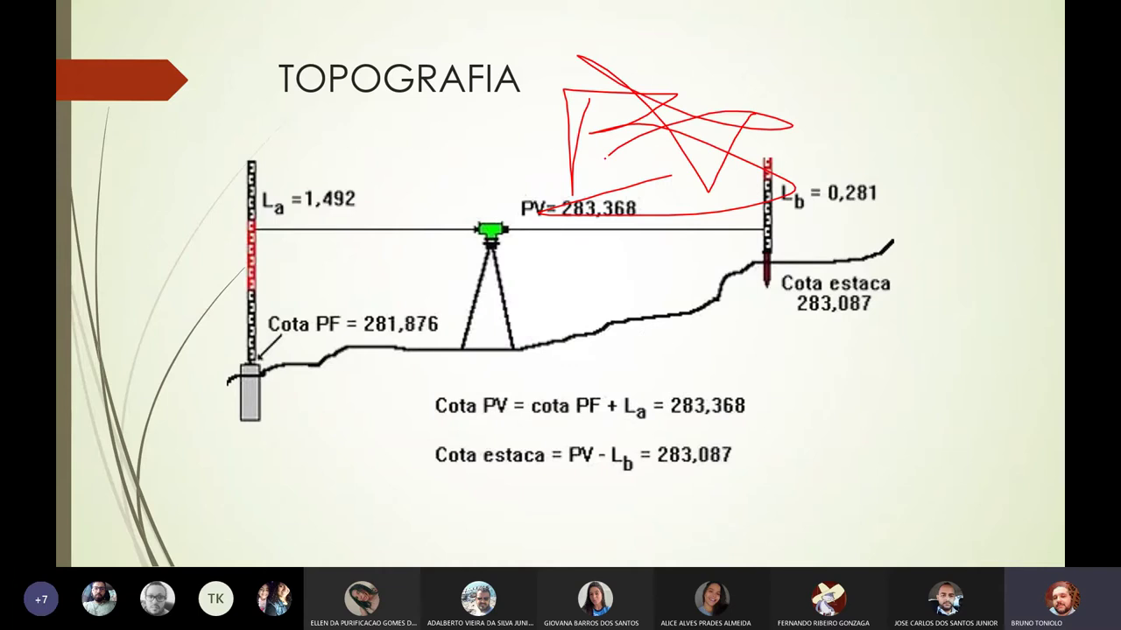
pyautogui.moveTo(631, 329); pyautogui.dragTo(516, 311)
pyautogui.moveTo(214, 199)
pyautogui.mouseDown()
pyautogui.moveTo(310, 206)
pyautogui.moveTo(427, 307)
pyautogui.moveTo(581, 333)
pyautogui.mouseUp()
# Step: Change the ink colour to green and draw a loop beside Cota estaca
pyautogui.rightClick(432, 169)
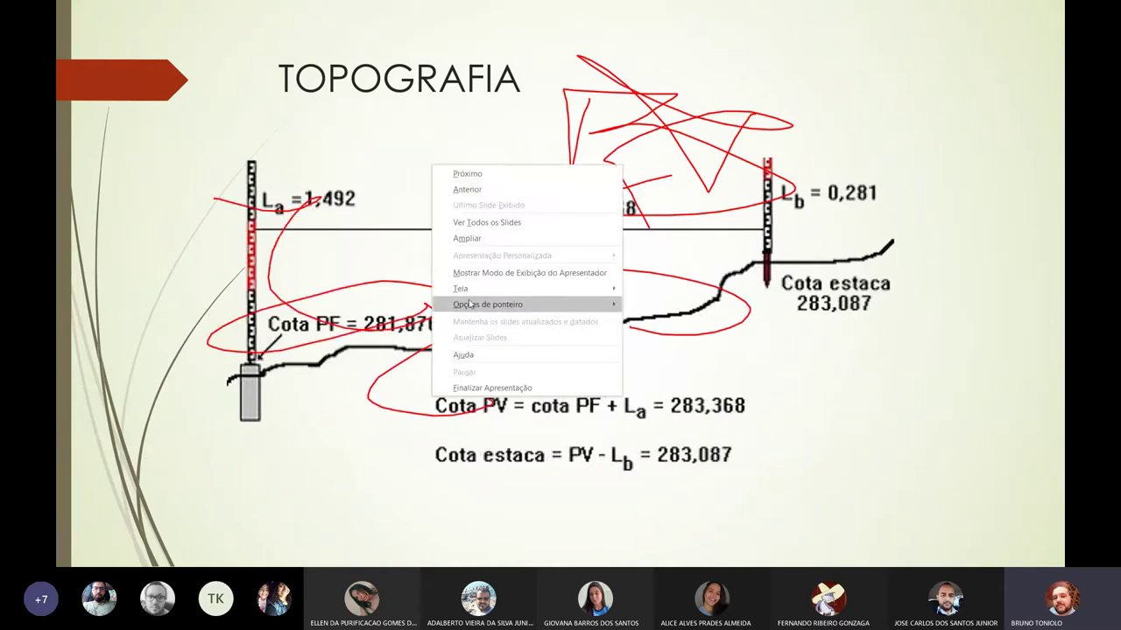
pyautogui.moveTo(472, 305)
pyautogui.moveTo(670, 354)
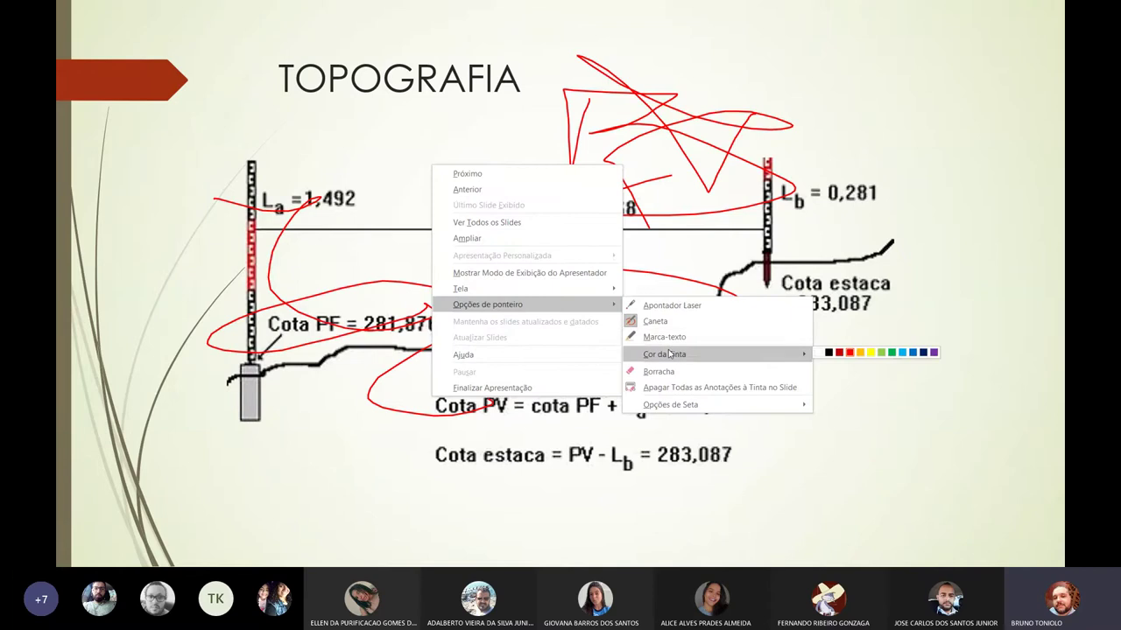
pyautogui.click(892, 352)
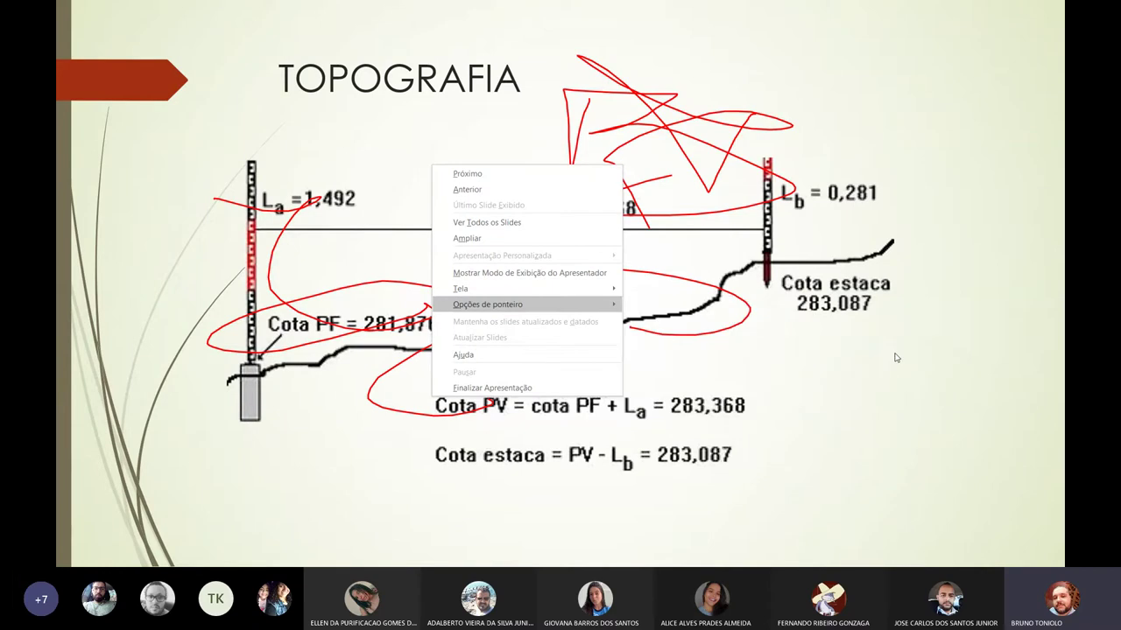
pyautogui.moveTo(845, 317); pyautogui.dragTo(861, 398)
# Step: Highlight the TOPOGRAFIA title in yellow with the highlighter, then leave the show
pyautogui.rightClick(508, 246)
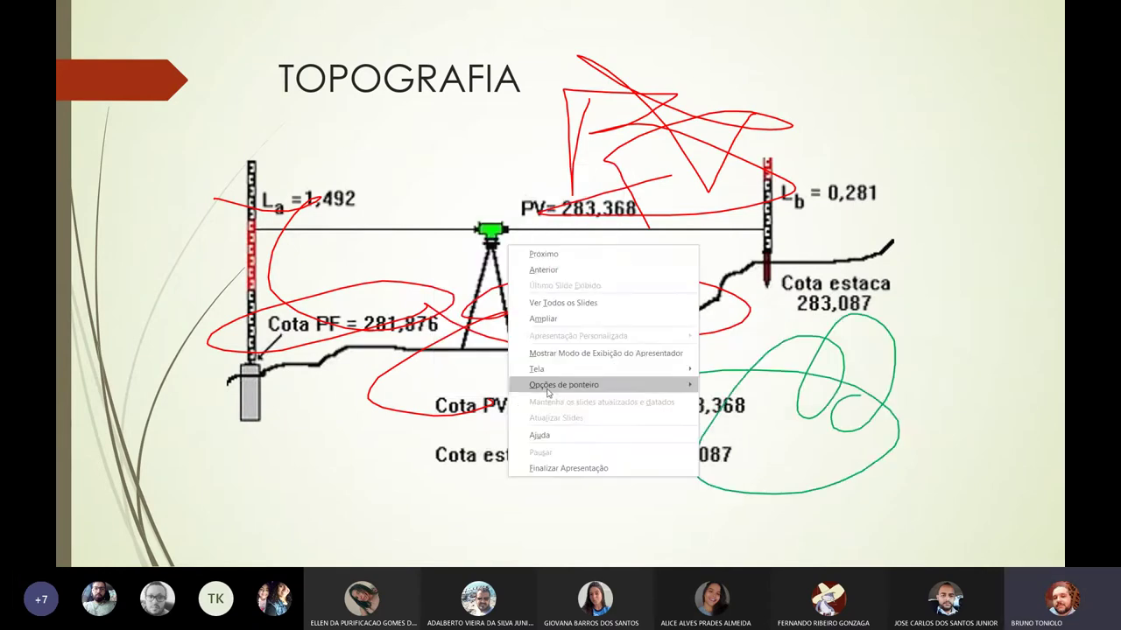
pyautogui.moveTo(604, 384)
pyautogui.click(743, 420)
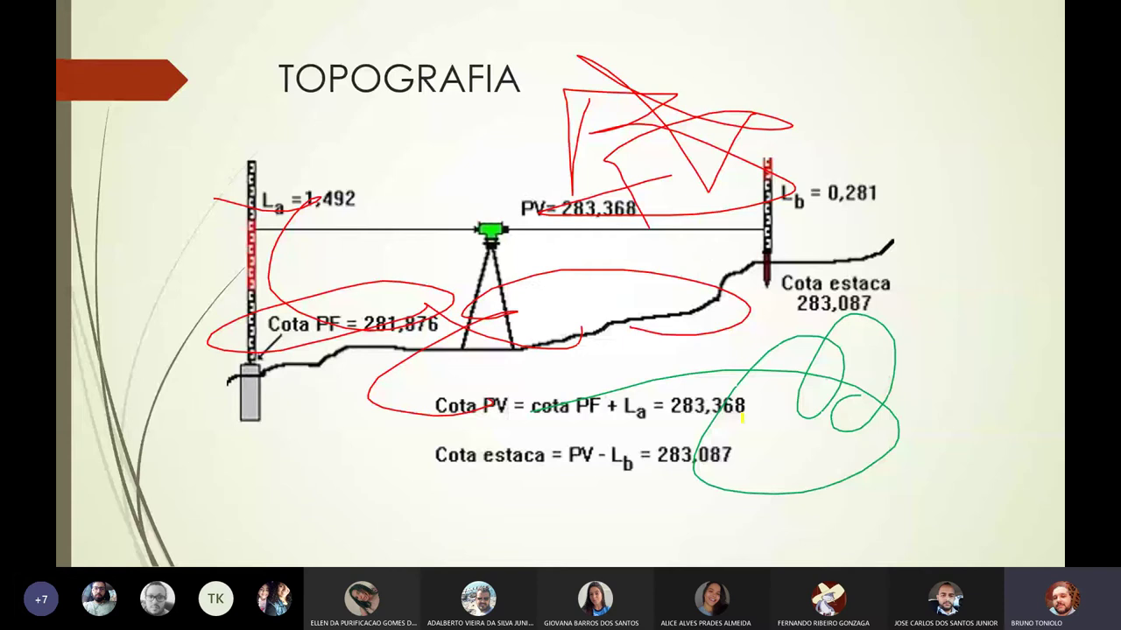
pyautogui.moveTo(265, 63)
pyautogui.mouseDown()
pyautogui.moveTo(335, 82)
pyautogui.moveTo(536, 102)
pyautogui.mouseUp()
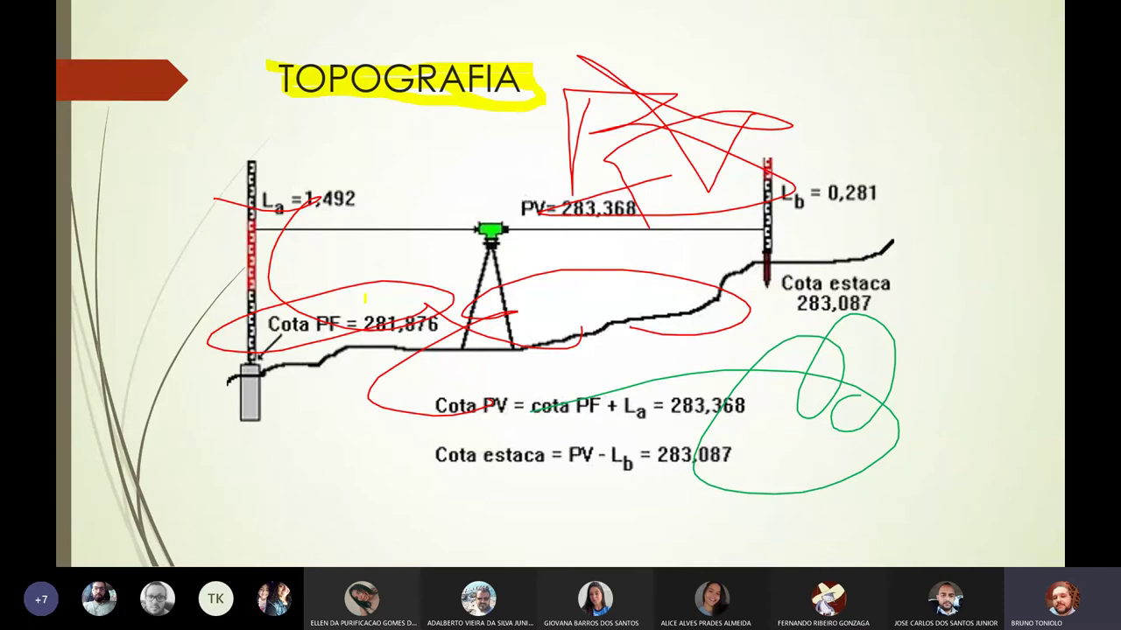
pyautogui.press('Right')
pyautogui.press('Escape')
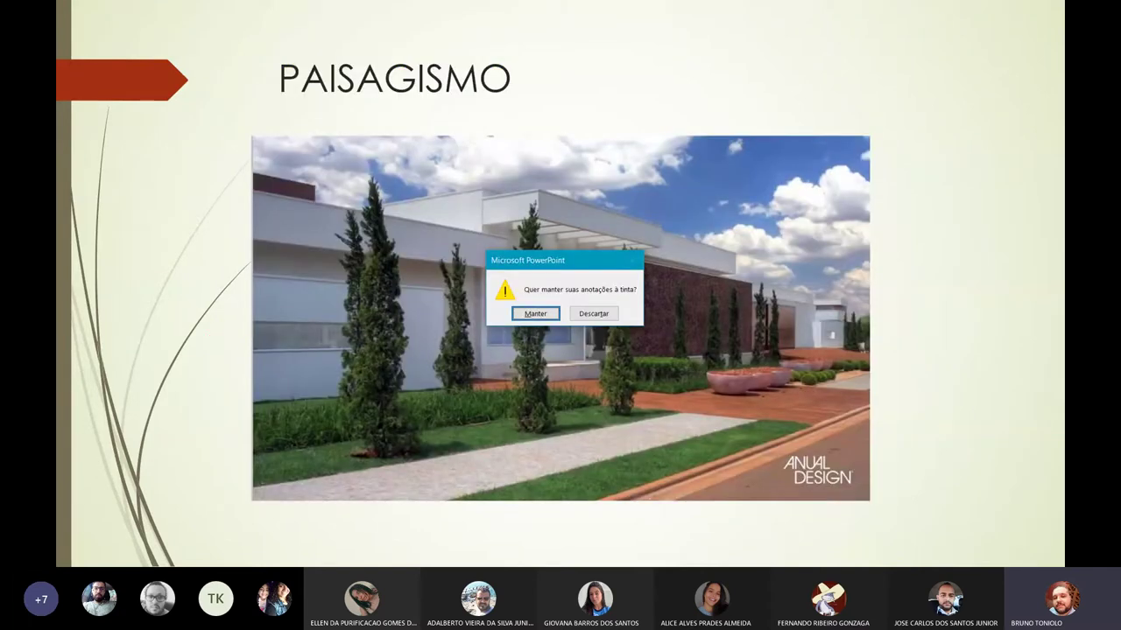
# Step: Keep the ink on exit, then delete the red and green scribbles from TOPOGRAFIA
pyautogui.click(536, 313)
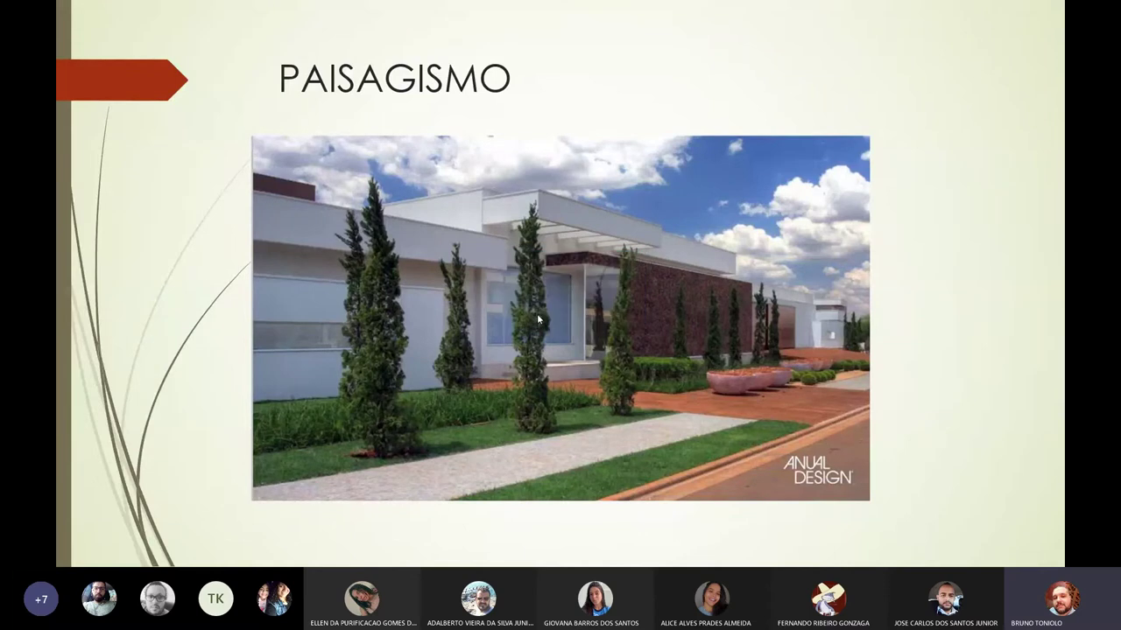
pyautogui.click(433, 306)
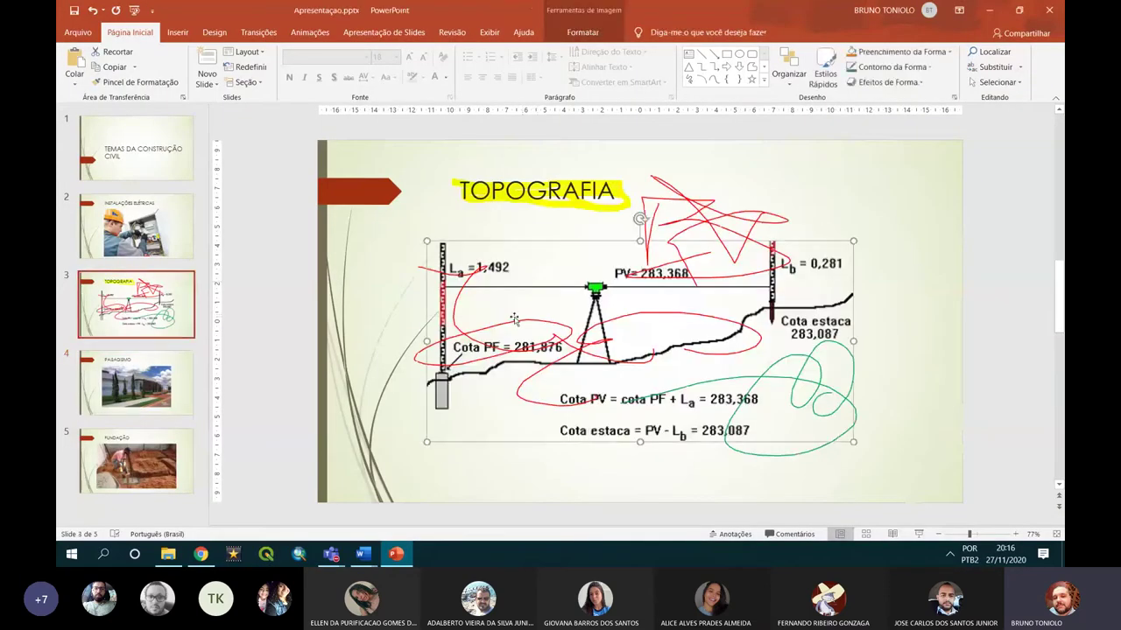
pyautogui.moveTo(515, 319); pyautogui.dragTo(464, 291)
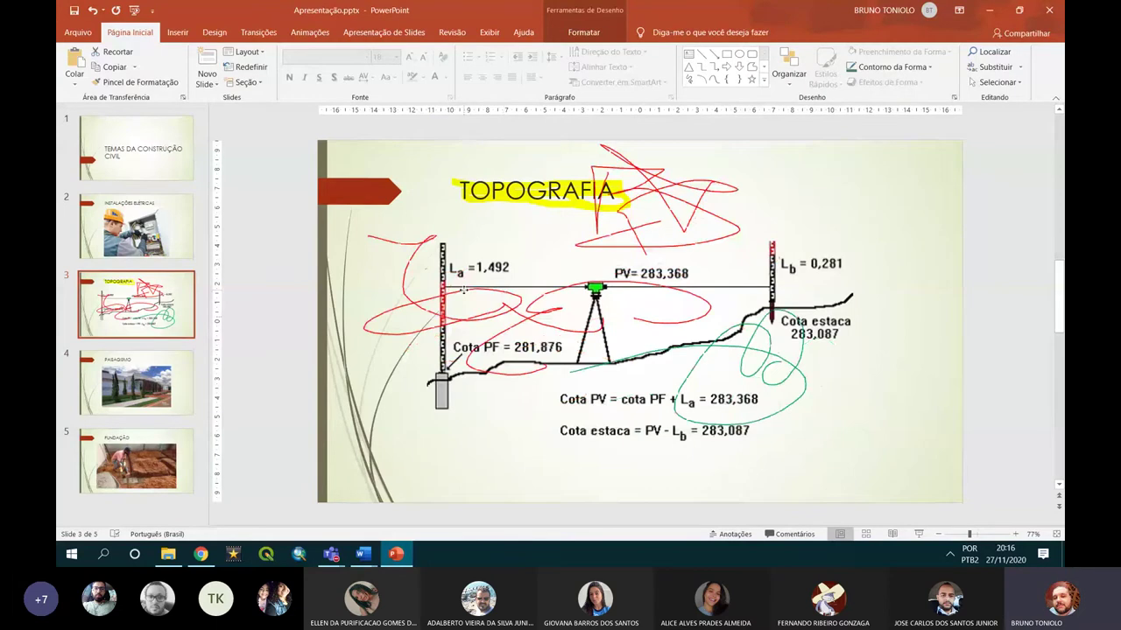
pyautogui.hotkey('ctrl', 'z')
pyautogui.hotkey('ctrl', 'z')
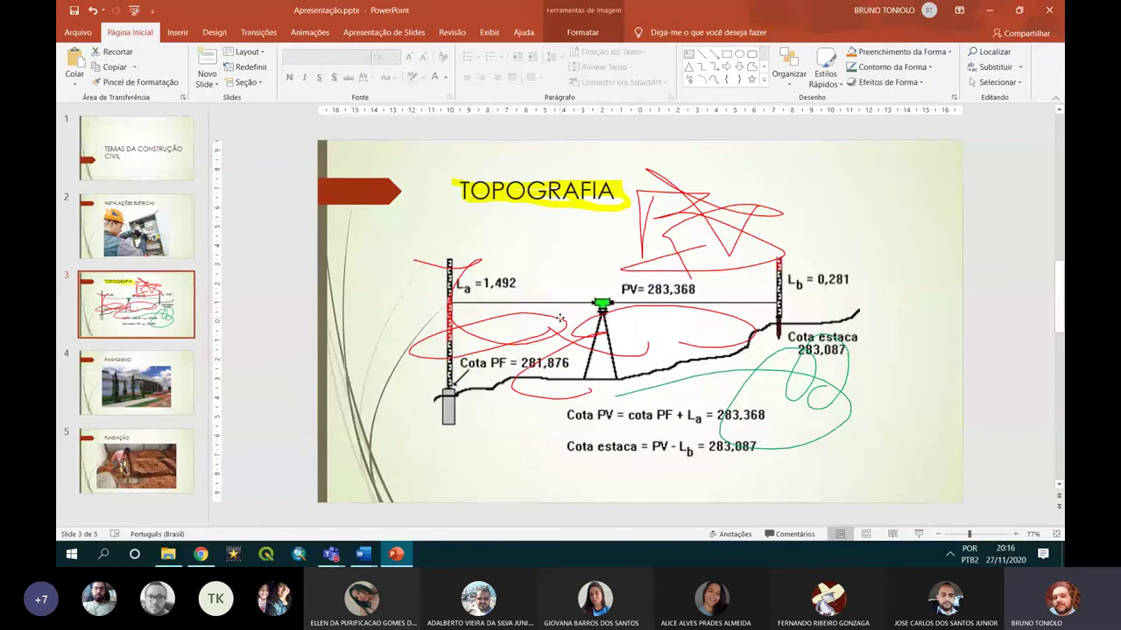
pyautogui.hotkey('ctrl', 'y')
pyautogui.hotkey('ctrl', 'y')
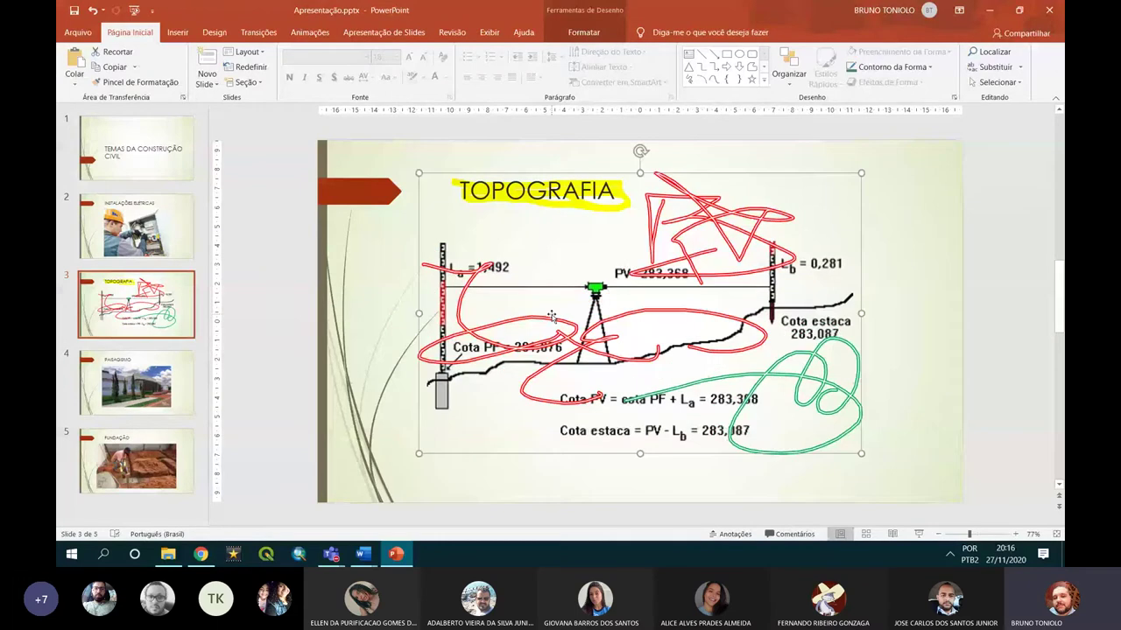
pyautogui.press('Delete')
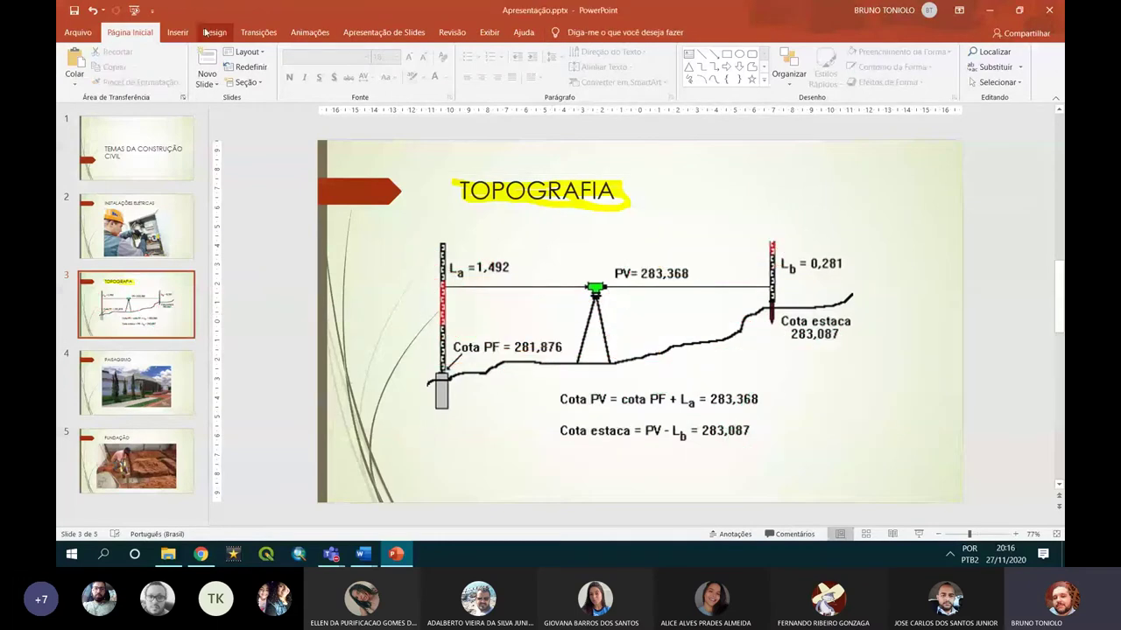
# Step: Draw a freehand scribble shape over the diagram, then delete it
pyautogui.click(178, 33)
pyautogui.click(284, 77)
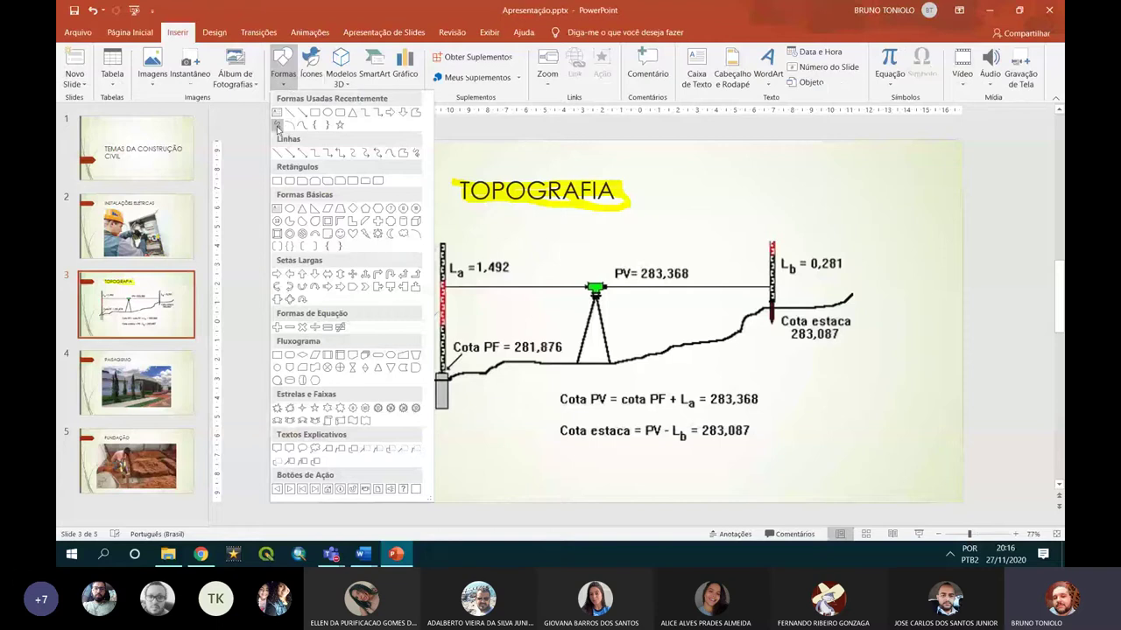
pyautogui.click(278, 127)
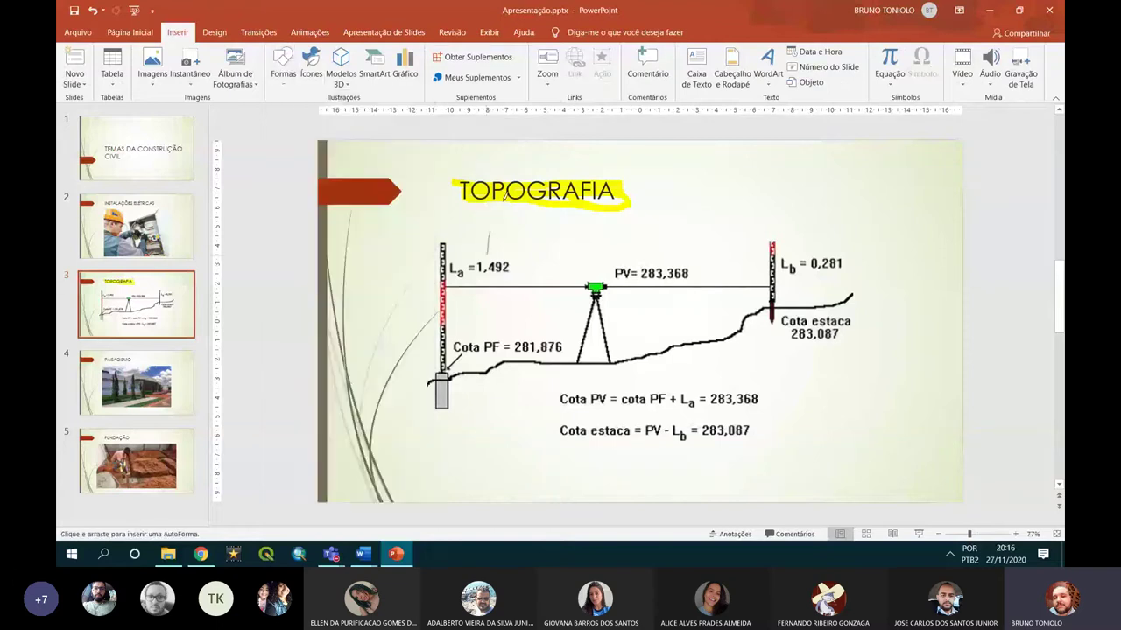
pyautogui.moveTo(505, 194)
pyautogui.mouseDown()
pyautogui.moveTo(585, 232)
pyautogui.moveTo(507, 219)
pyautogui.mouseUp()
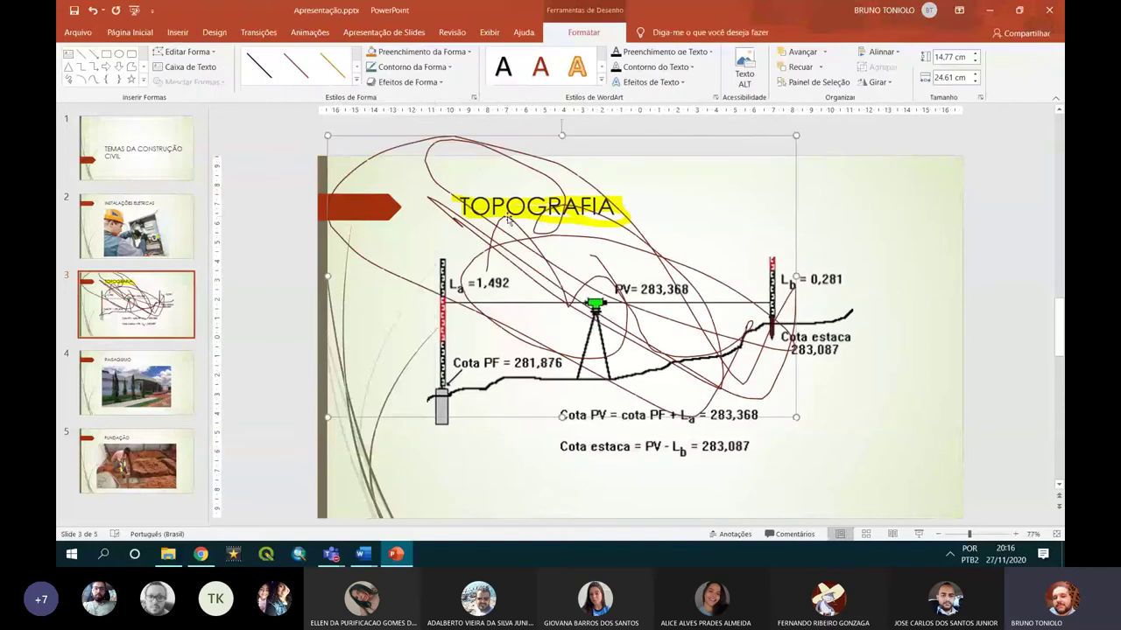
pyautogui.press('Delete')
# Step: Draw a red right-pointing block arrow over the diagram centre
pyautogui.click(178, 32)
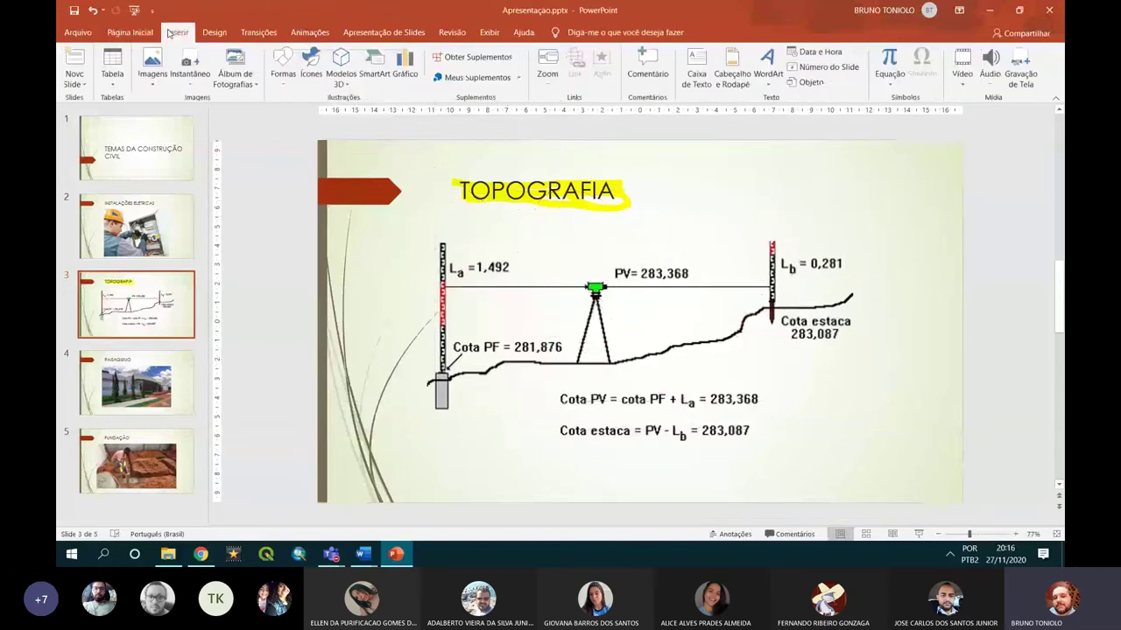
pyautogui.click(274, 84)
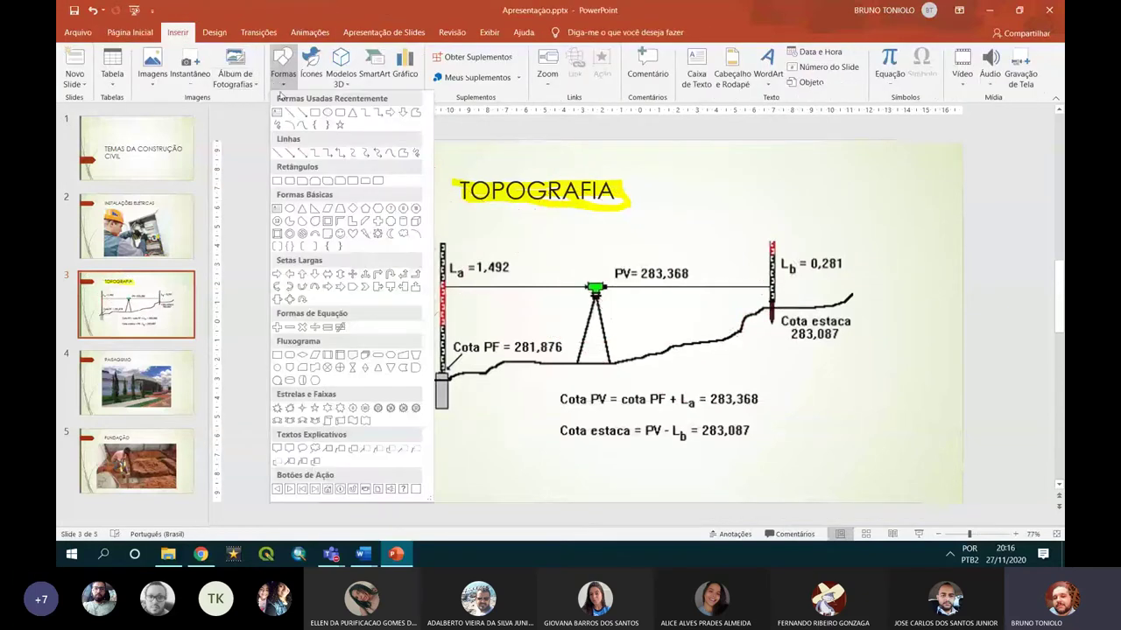
pyautogui.click(289, 274)
pyautogui.moveTo(515, 306); pyautogui.dragTo(664, 414)
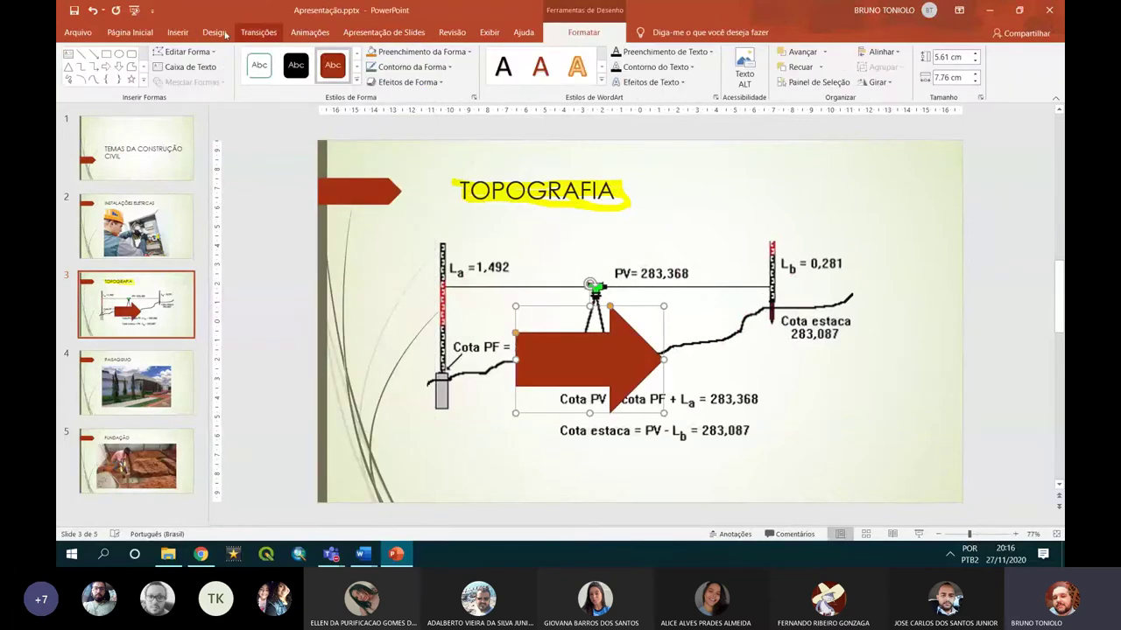
# Step: Draw a red multiplication X shape over the Lb reading
pyautogui.click(182, 33)
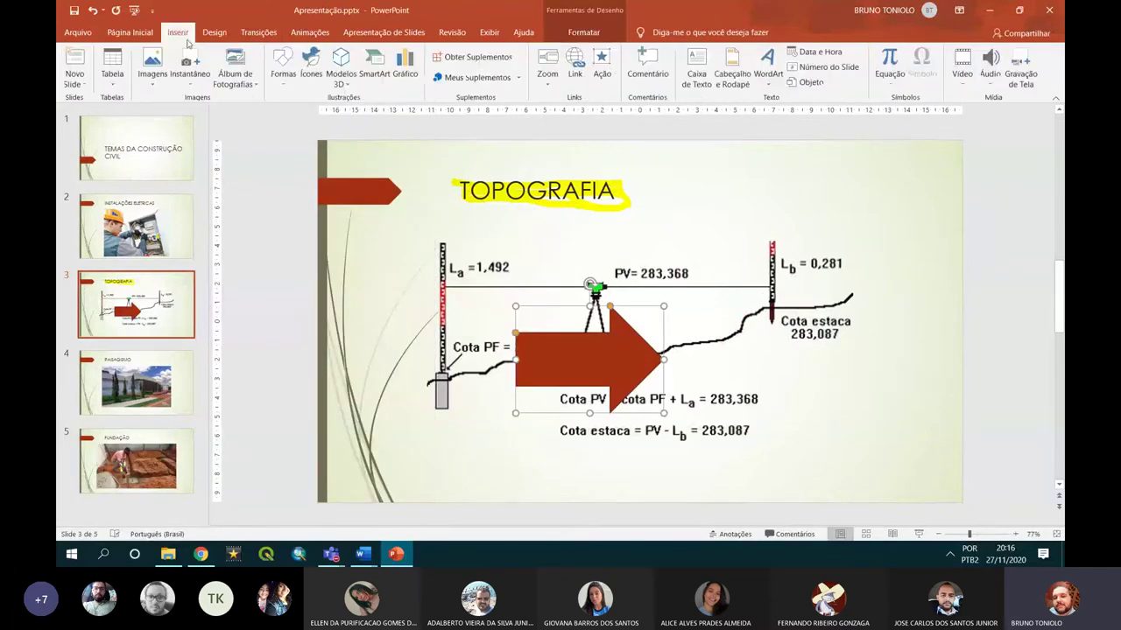
pyautogui.click(282, 72)
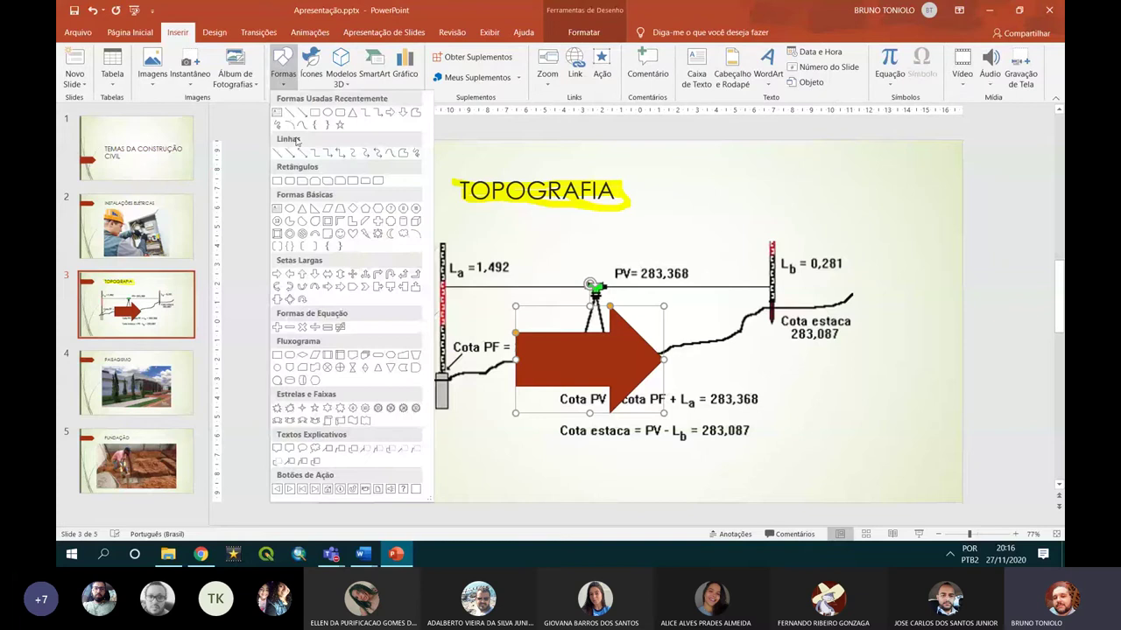
pyautogui.click(302, 326)
pyautogui.moveTo(673, 187); pyautogui.dragTo(844, 313)
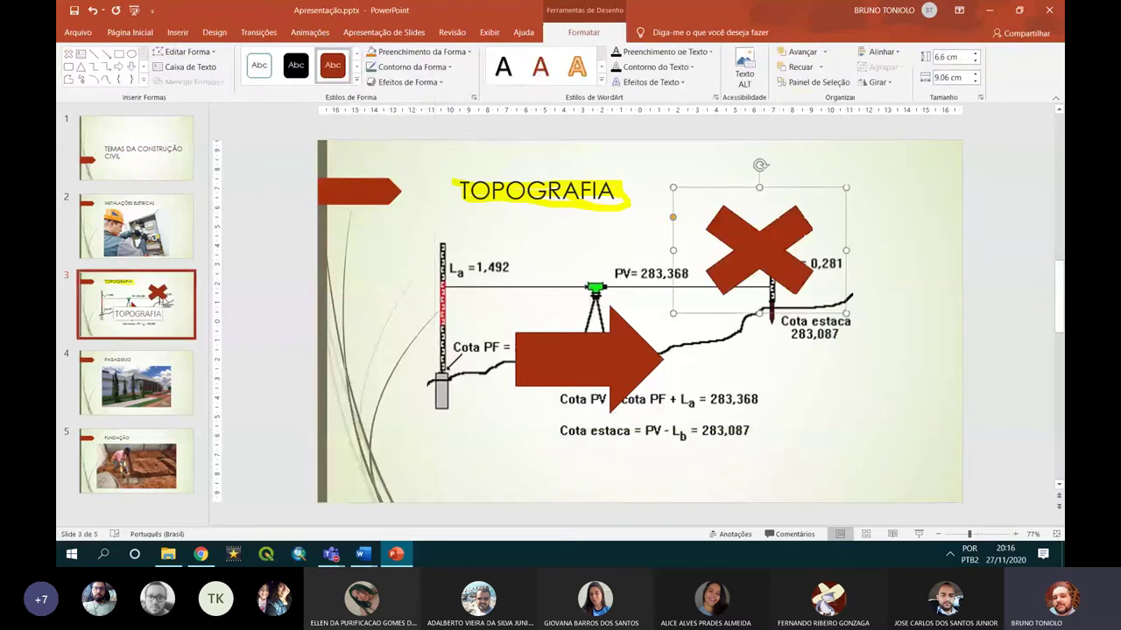
# Step: Duplicate slide 3 and delete the topography picture from the copy
pyautogui.rightClick(139, 279)
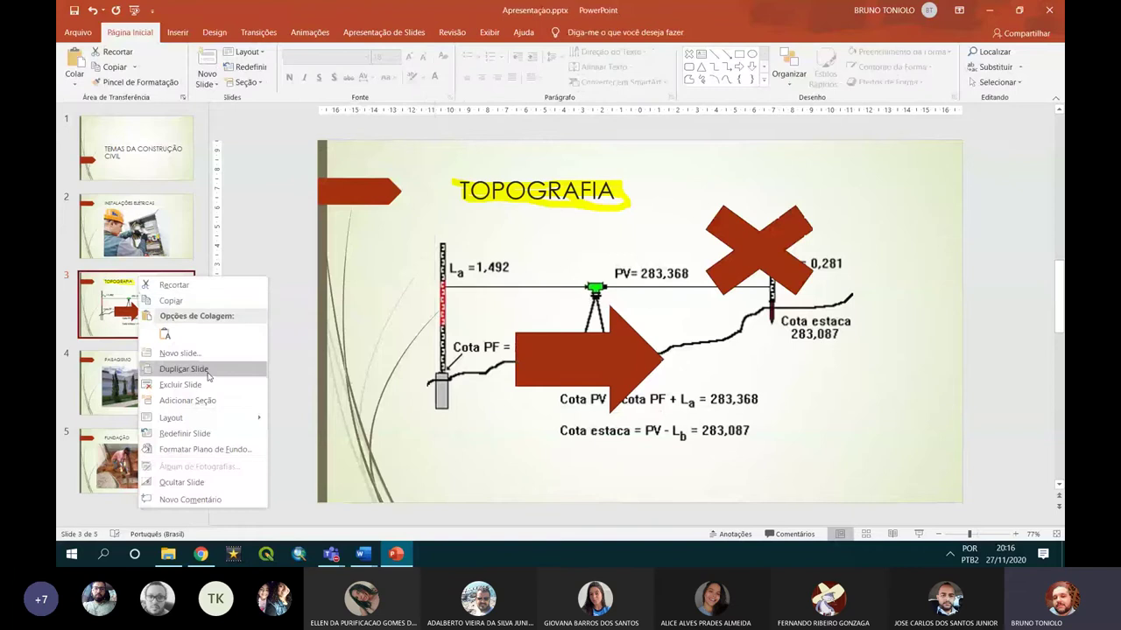
pyautogui.click(196, 367)
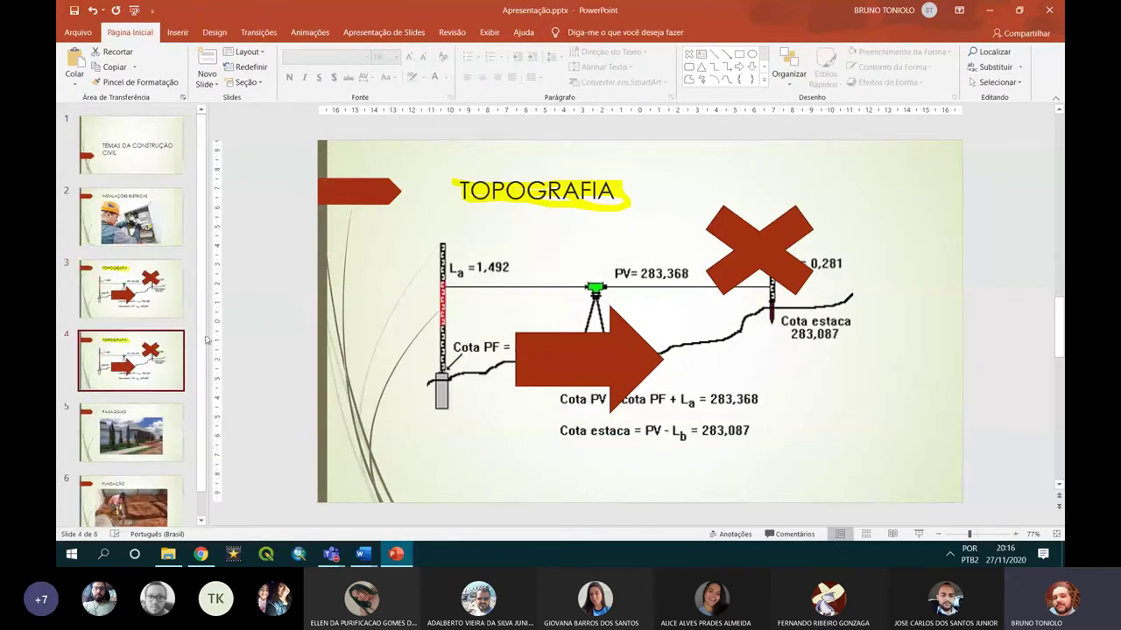
pyautogui.click(577, 327)
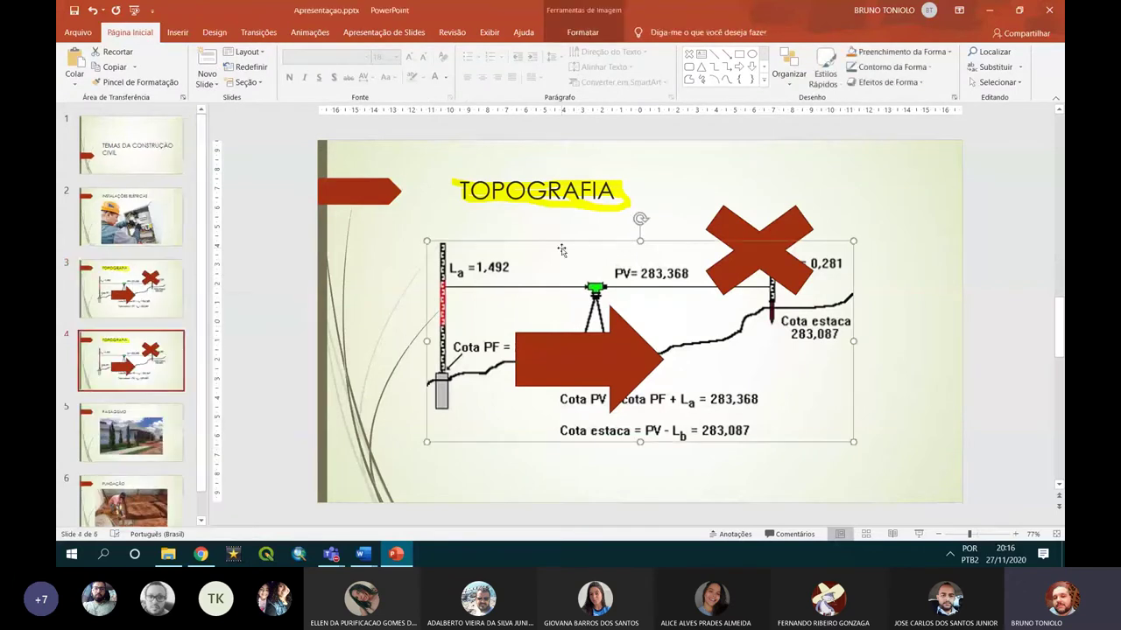
pyautogui.press('Delete')
# Step: Delete the red X, the empty text placeholder and the red block arrow from the copy
pyautogui.click(666, 250)
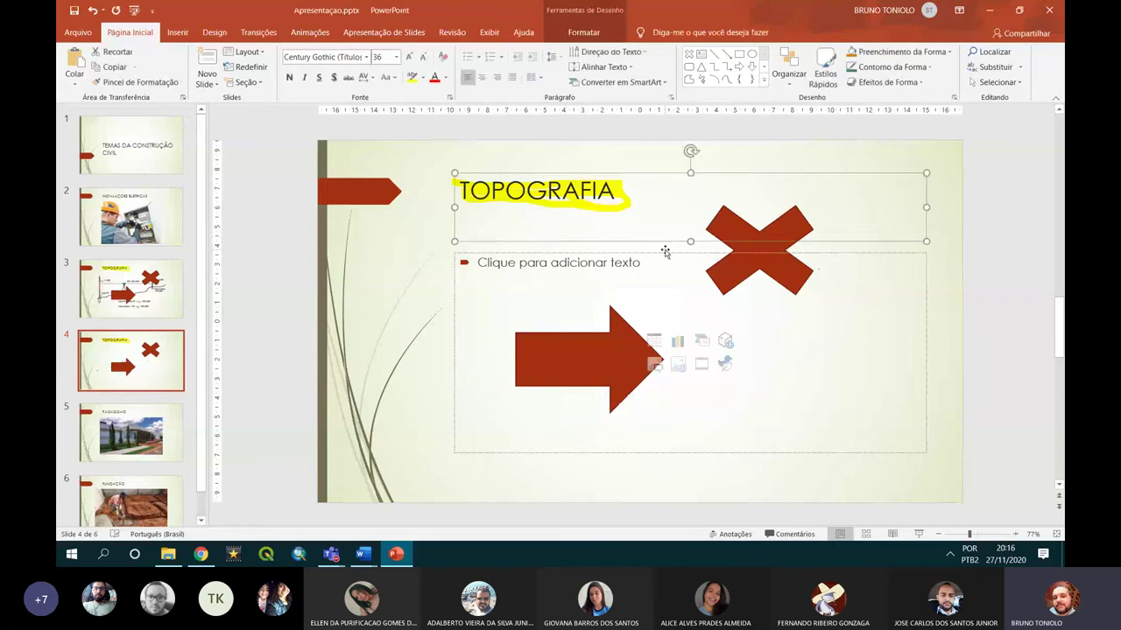
pyautogui.click(665, 252)
pyautogui.click(726, 250)
pyautogui.press('Delete')
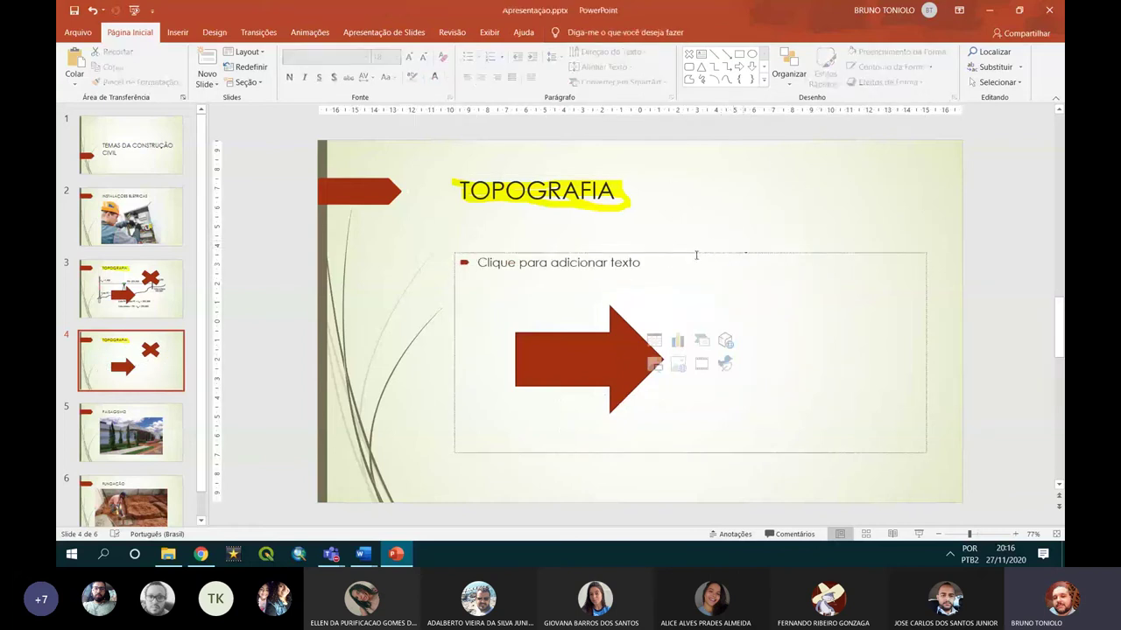
pyautogui.click(675, 250)
pyautogui.press('Delete')
pyautogui.click(529, 344)
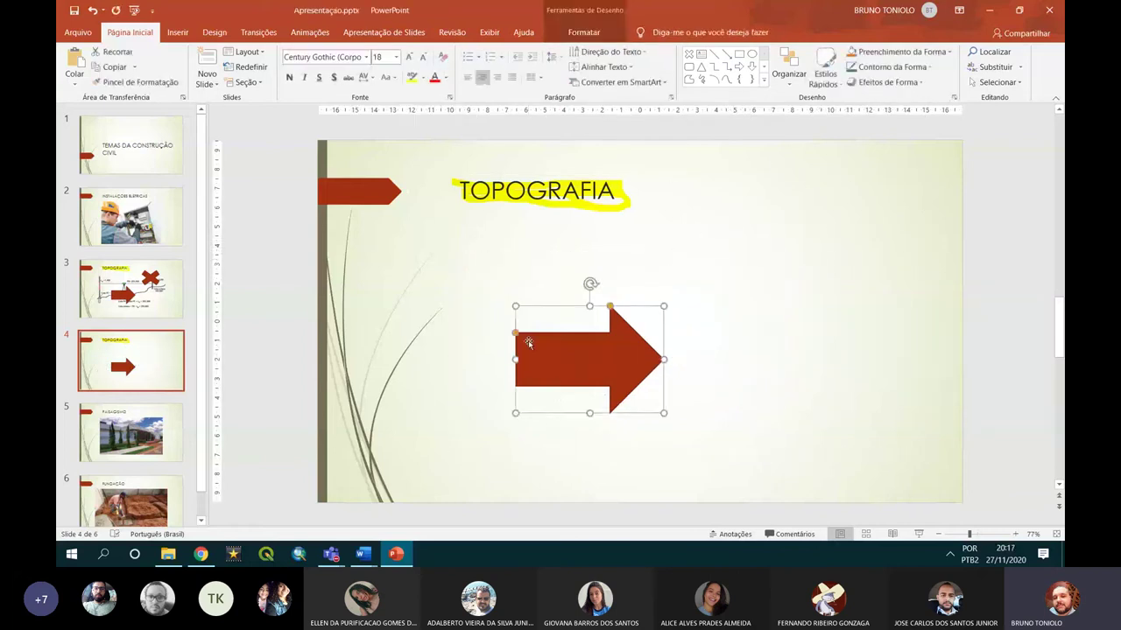
pyautogui.press('Delete')
pyautogui.click(178, 32)
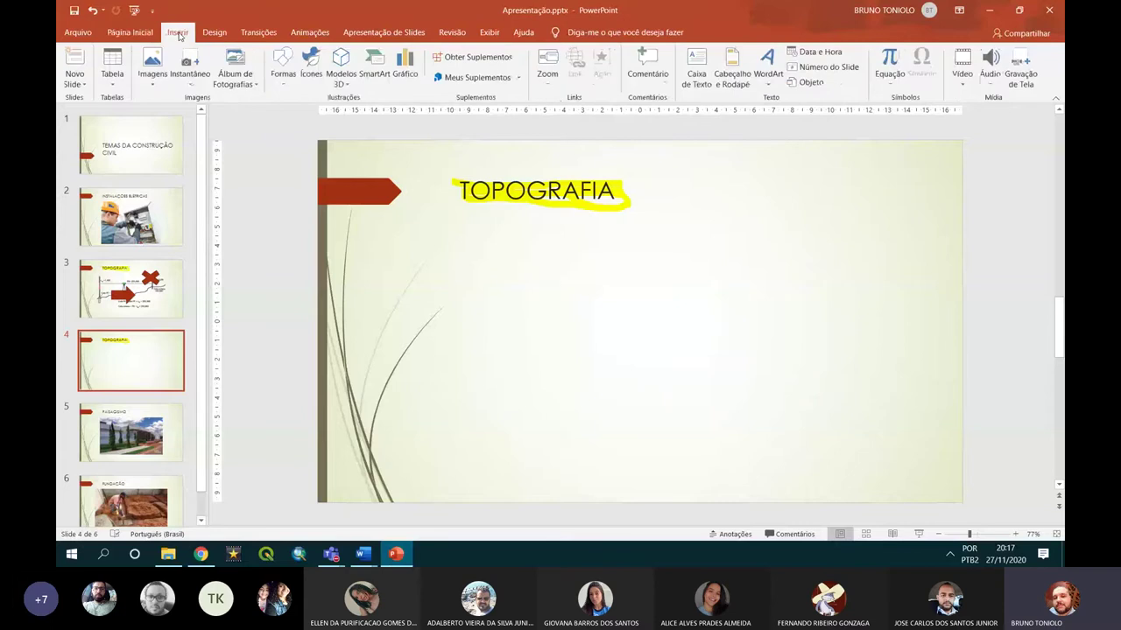
# Step: Insert the chimpanzee from the stock Animais 3D models onto slide 4
pyautogui.click(335, 84)
pyautogui.click(374, 116)
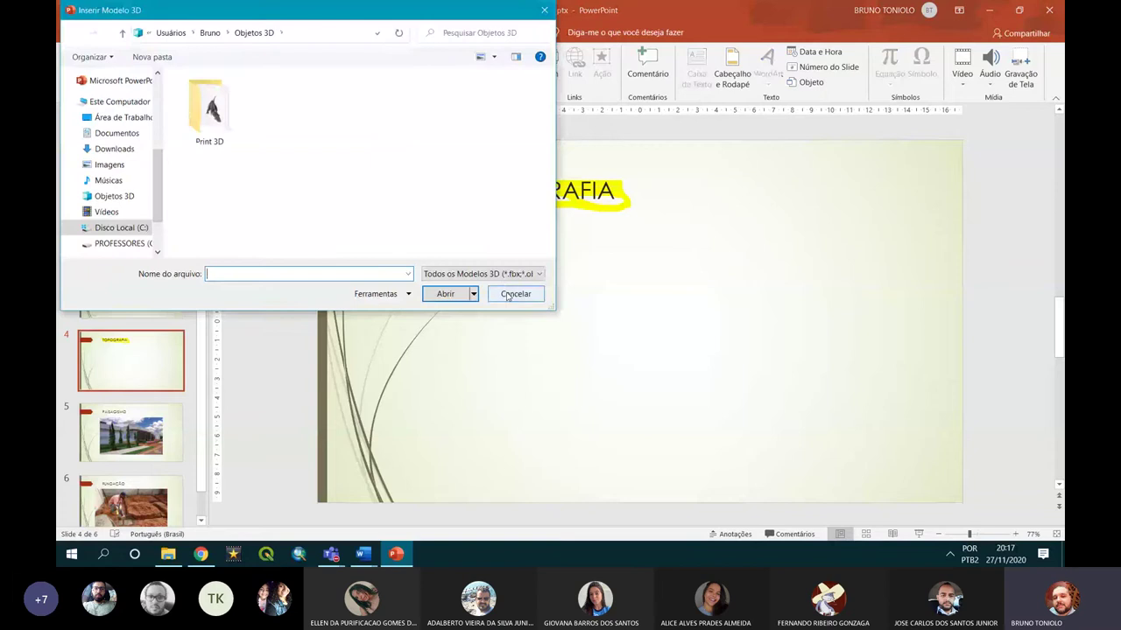
pyautogui.click(514, 293)
pyautogui.click(340, 81)
pyautogui.click(369, 133)
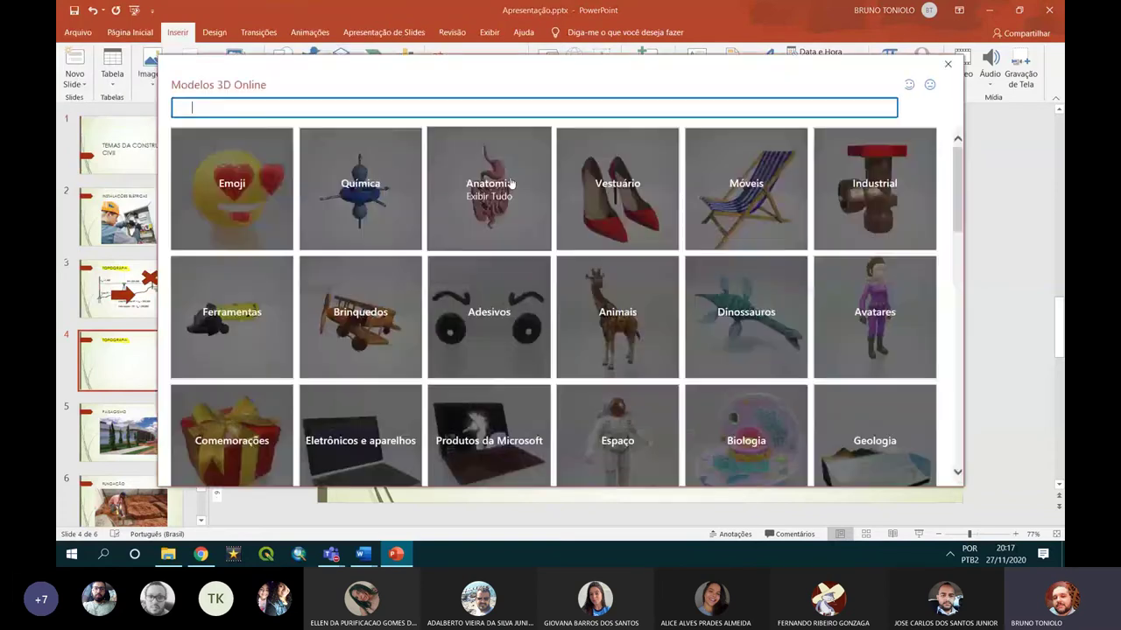
pyautogui.scroll(-2, 771, 315)
pyautogui.scroll(-5, 763, 317)
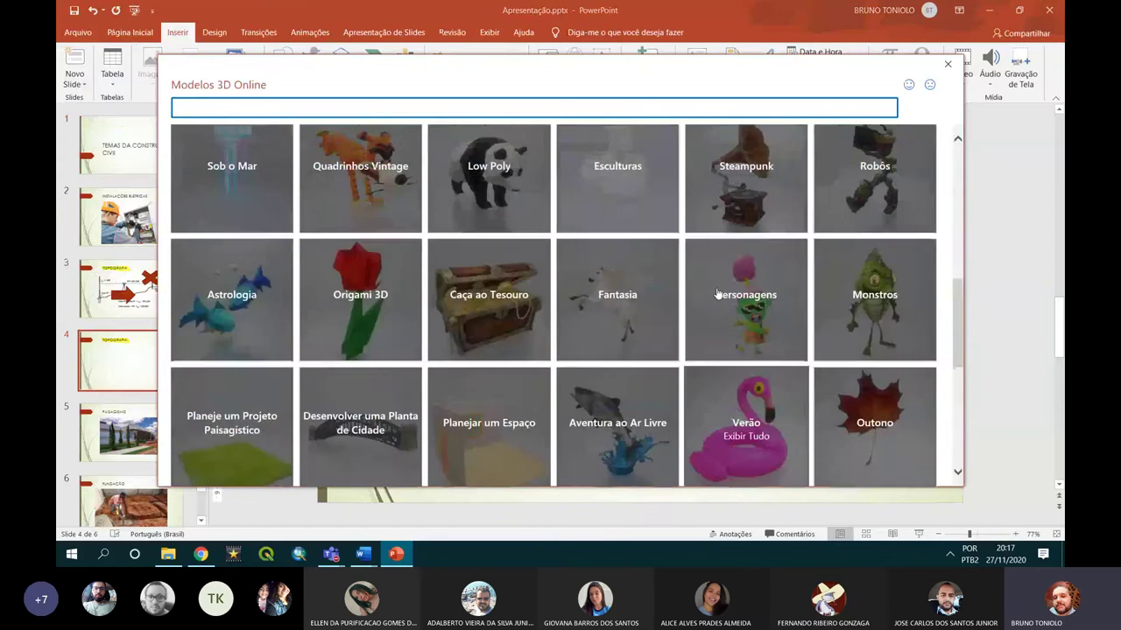
pyautogui.scroll(5, 735, 289)
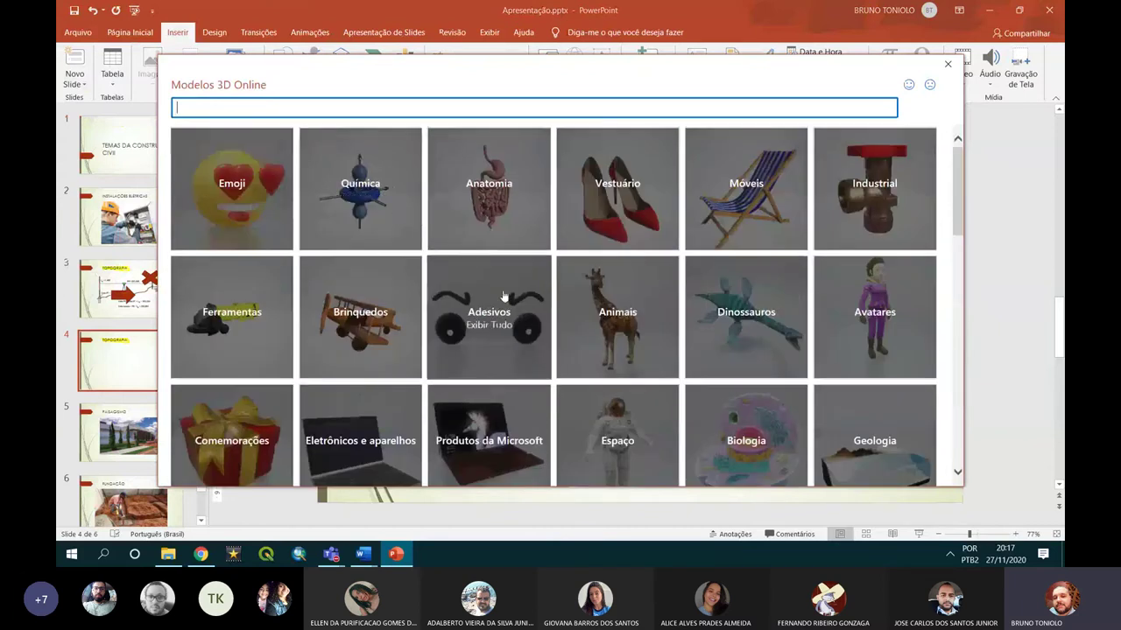
pyautogui.click(643, 359)
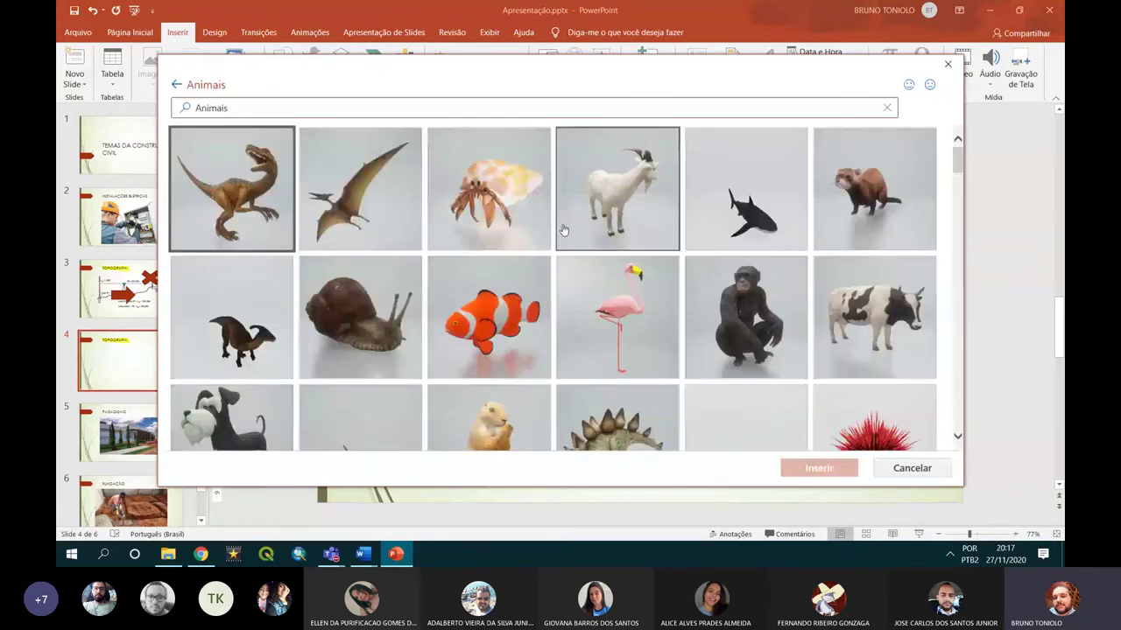
pyautogui.click(732, 337)
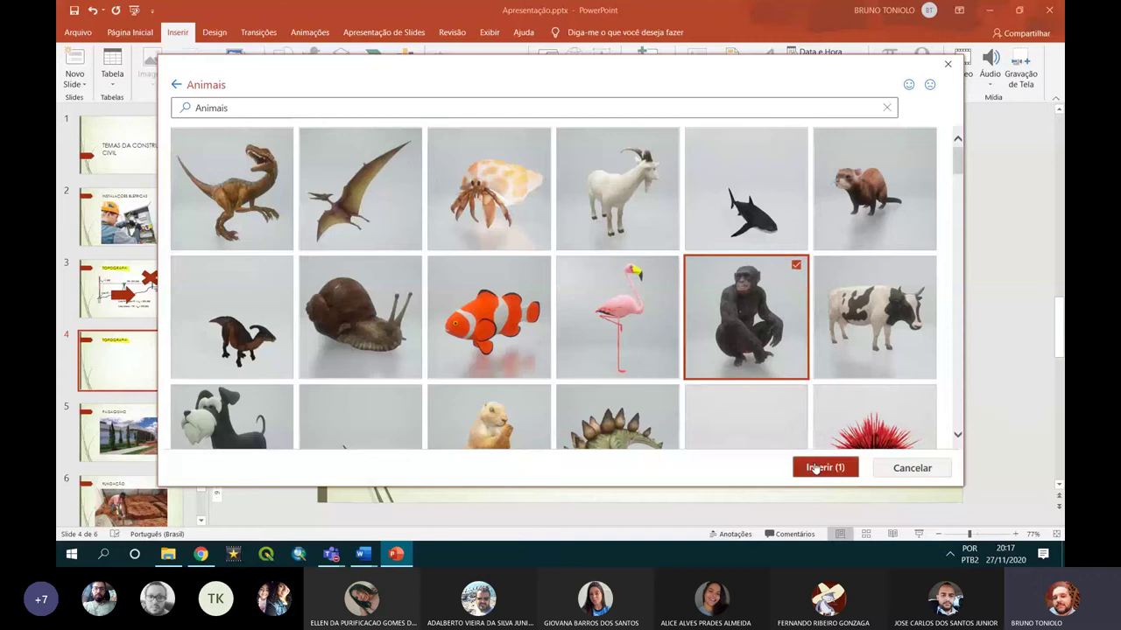
pyautogui.click(814, 468)
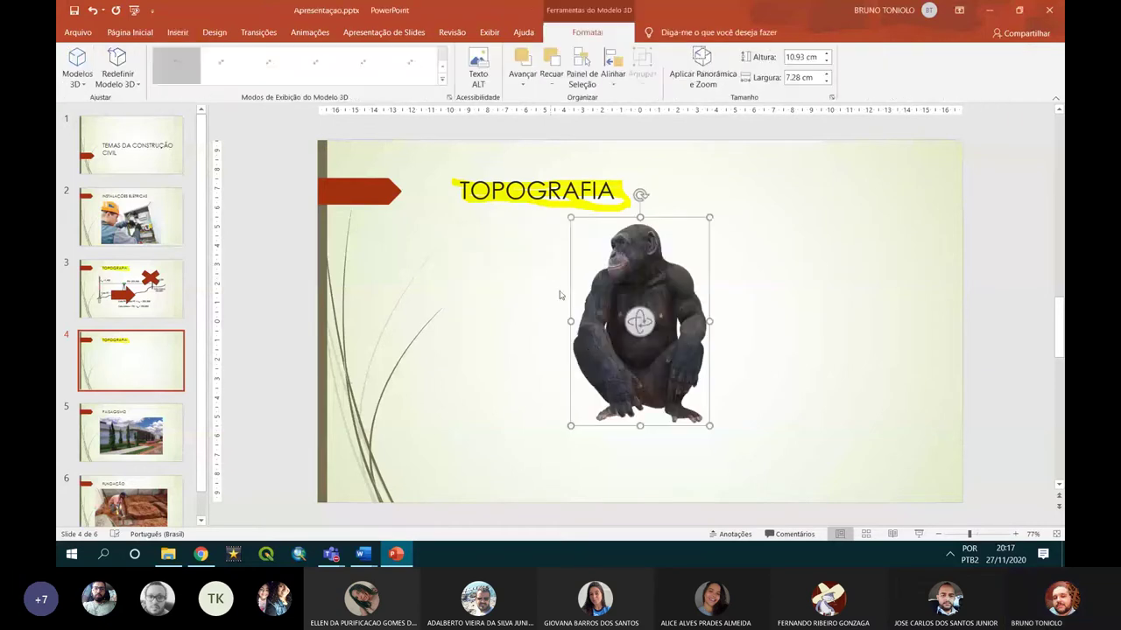
# Step: Rotate the chimpanzee model by dragging to try new poses
pyautogui.moveTo(601, 329); pyautogui.dragTo(591, 393)
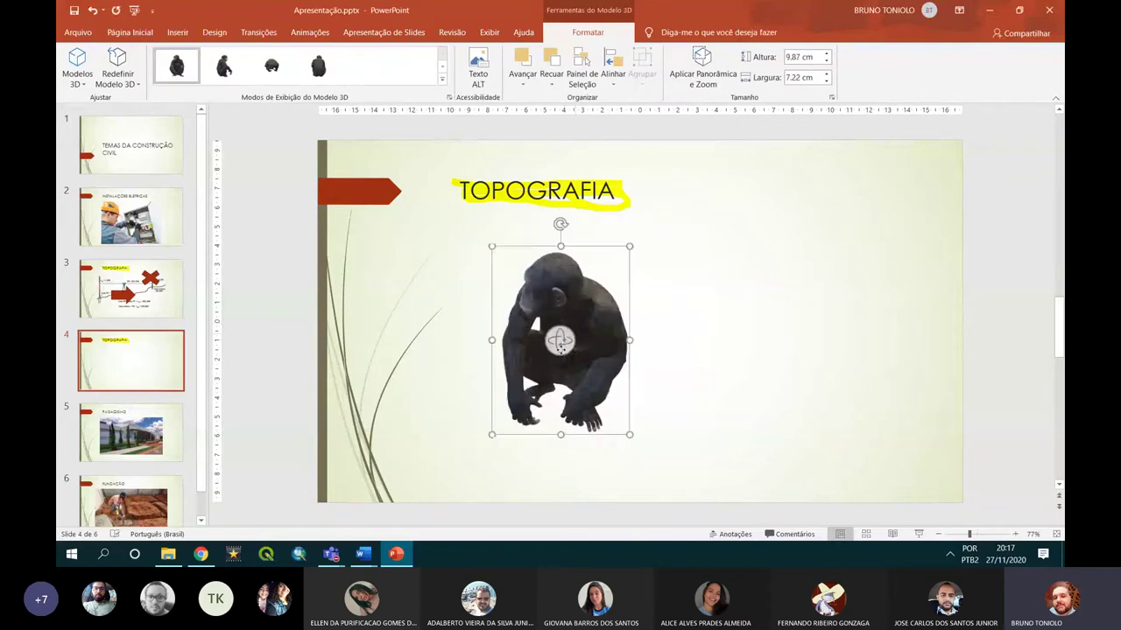
pyautogui.moveTo(591, 392)
pyautogui.mouseDown()
pyautogui.moveTo(595, 287)
pyautogui.moveTo(562, 385)
pyautogui.moveTo(589, 234)
pyautogui.mouseUp()
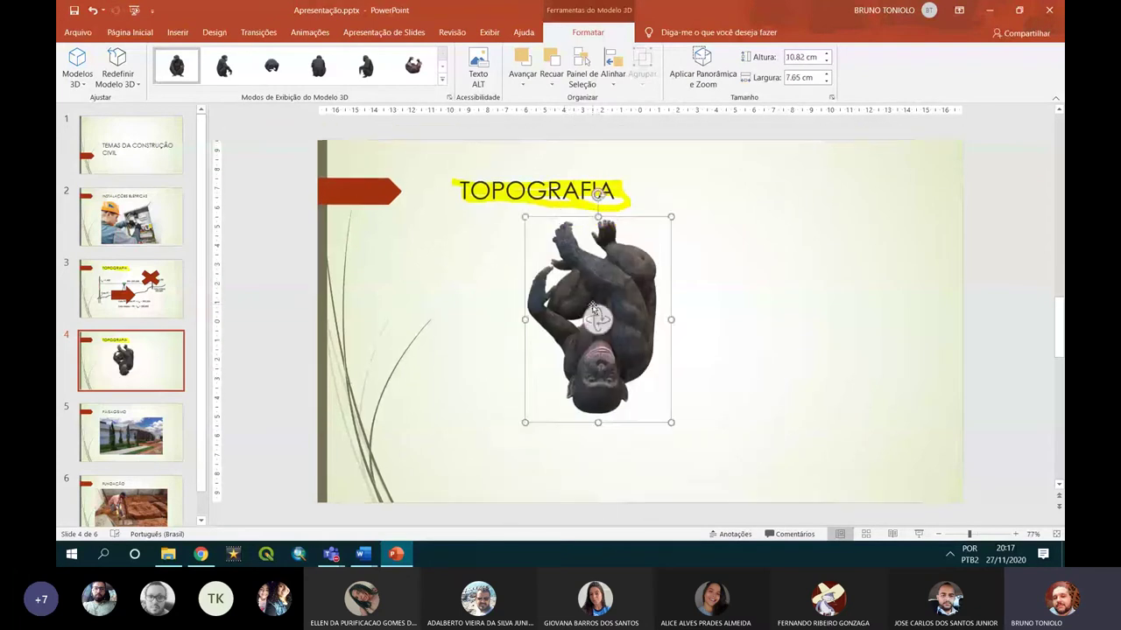
pyautogui.moveTo(597, 321); pyautogui.dragTo(601, 328)
pyautogui.moveTo(597, 388); pyautogui.dragTo(612, 394)
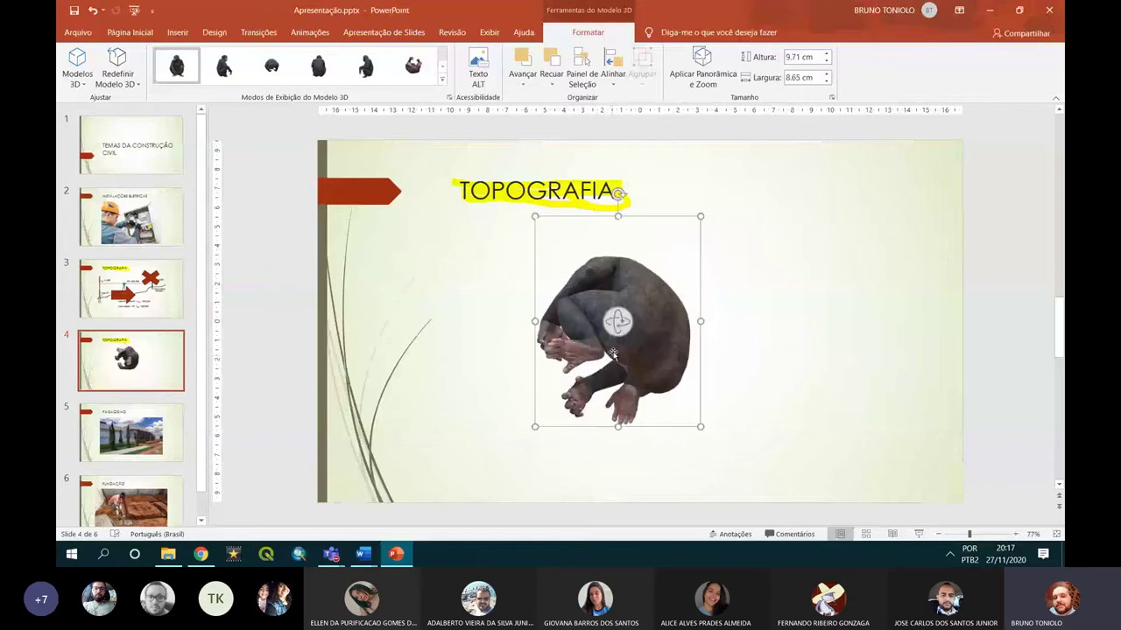
# Step: Try several 3D Model Views presets on the chimpanzee, including back, front and seated side views
pyautogui.click(412, 68)
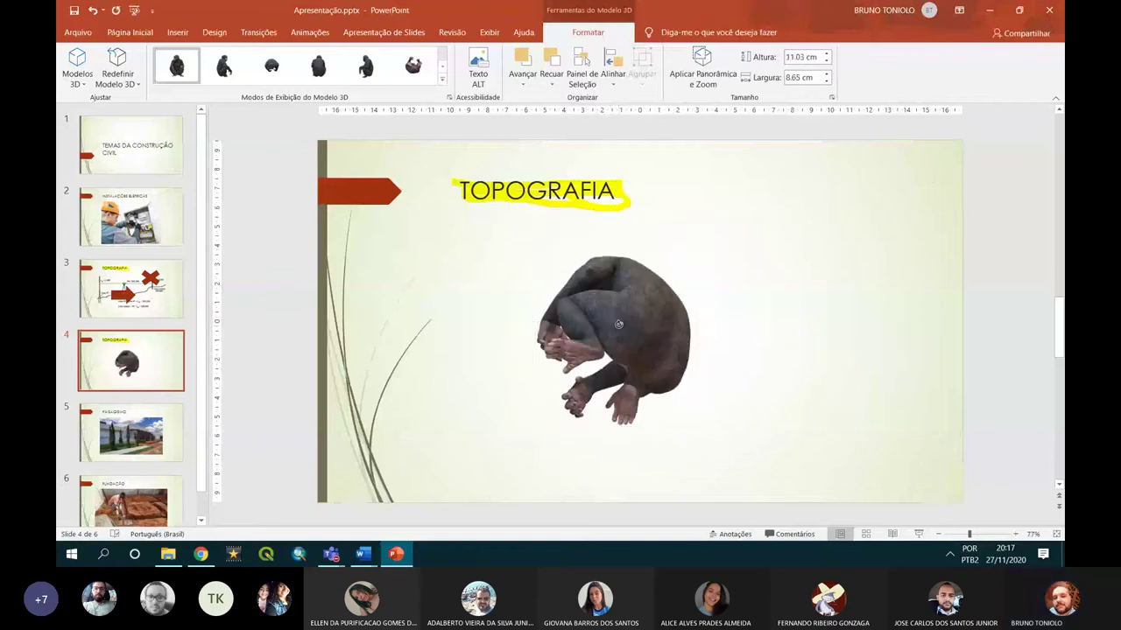
pyautogui.click(442, 79)
pyautogui.click(312, 99)
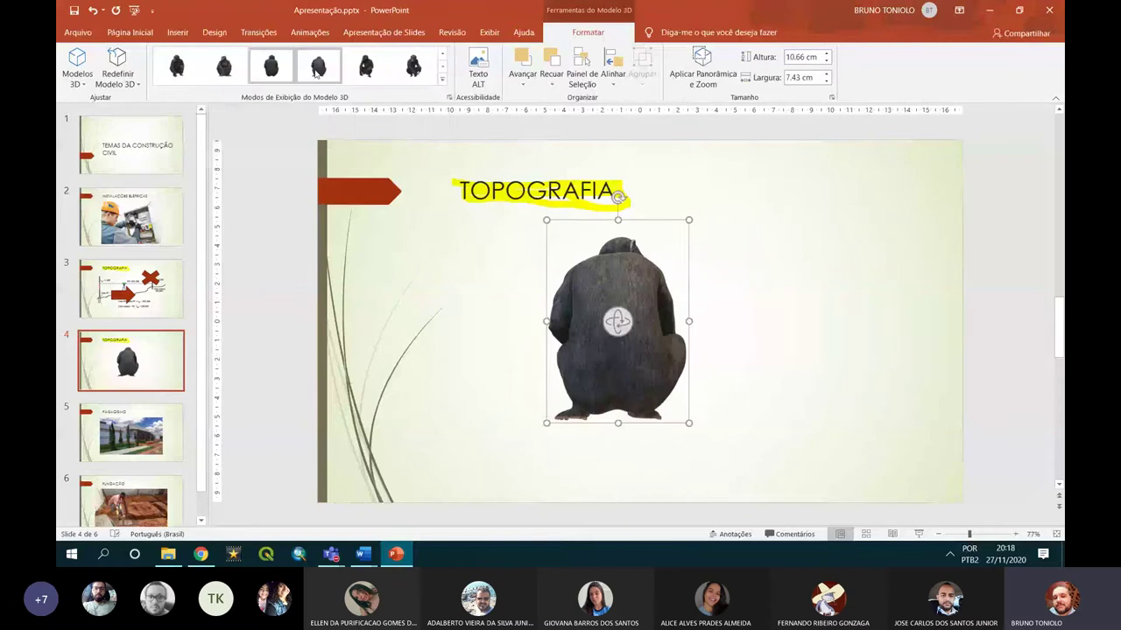
pyautogui.click(413, 69)
pyautogui.click(442, 79)
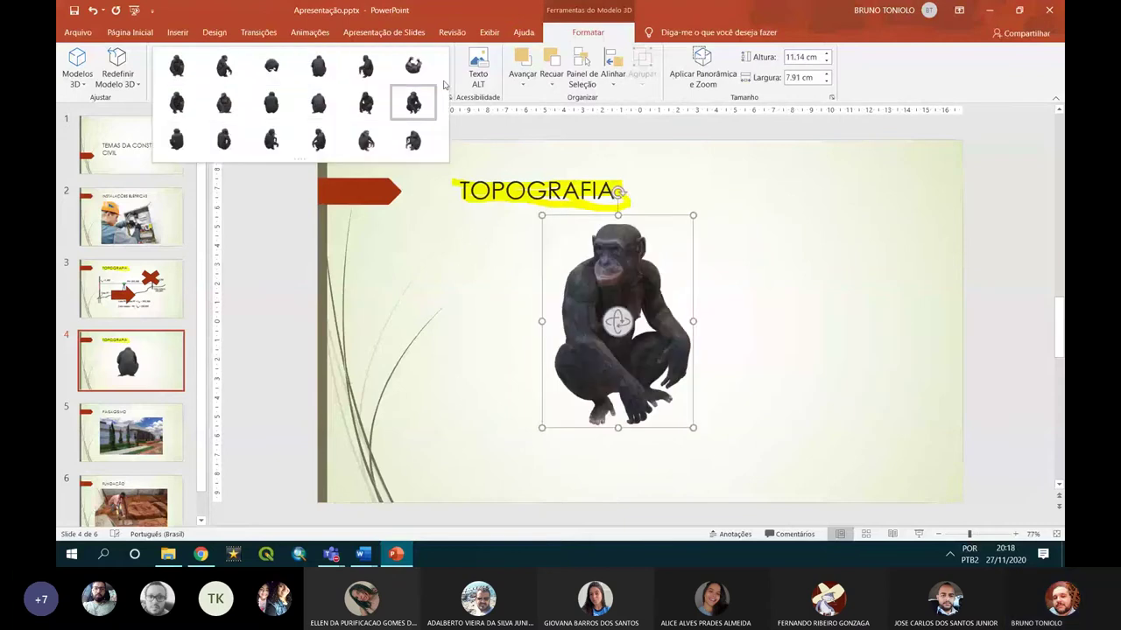
pyautogui.click(443, 84)
pyautogui.click(443, 80)
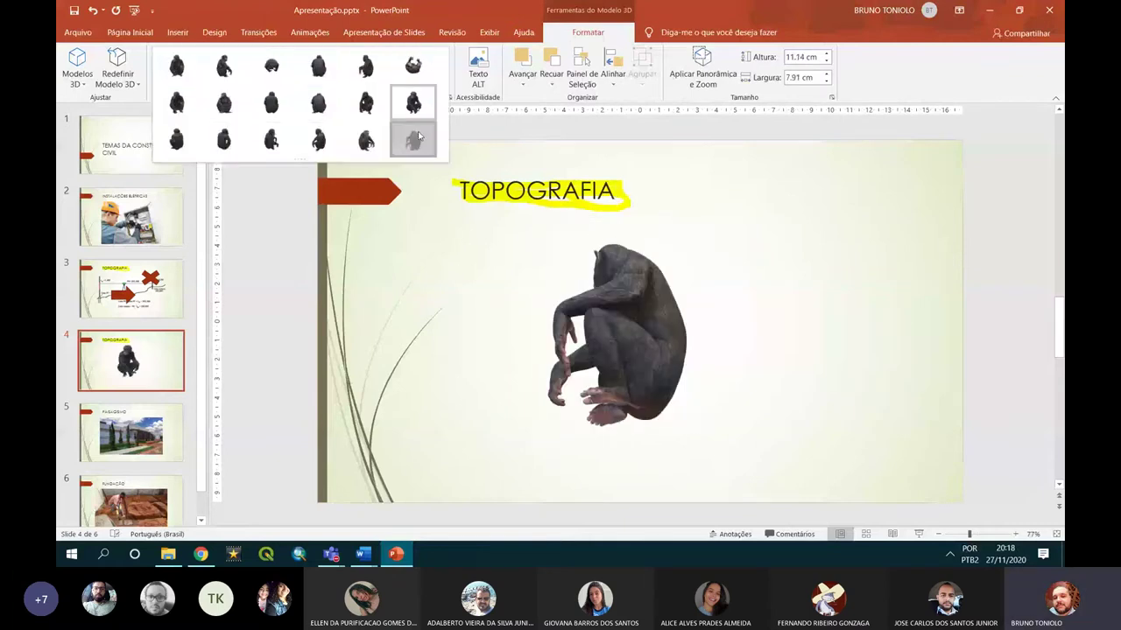
pyautogui.click(412, 140)
pyautogui.click(442, 80)
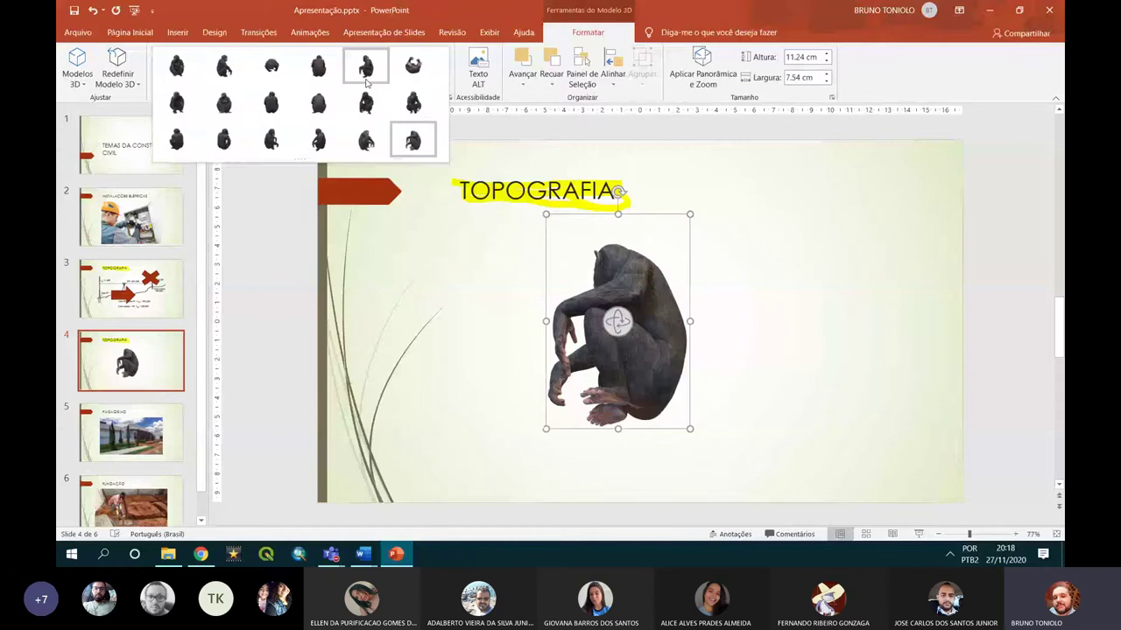
pyautogui.click(366, 68)
# Step: Move the chimpanzee to the right, then delete the slide holding it
pyautogui.moveTo(619, 287); pyautogui.dragTo(711, 279)
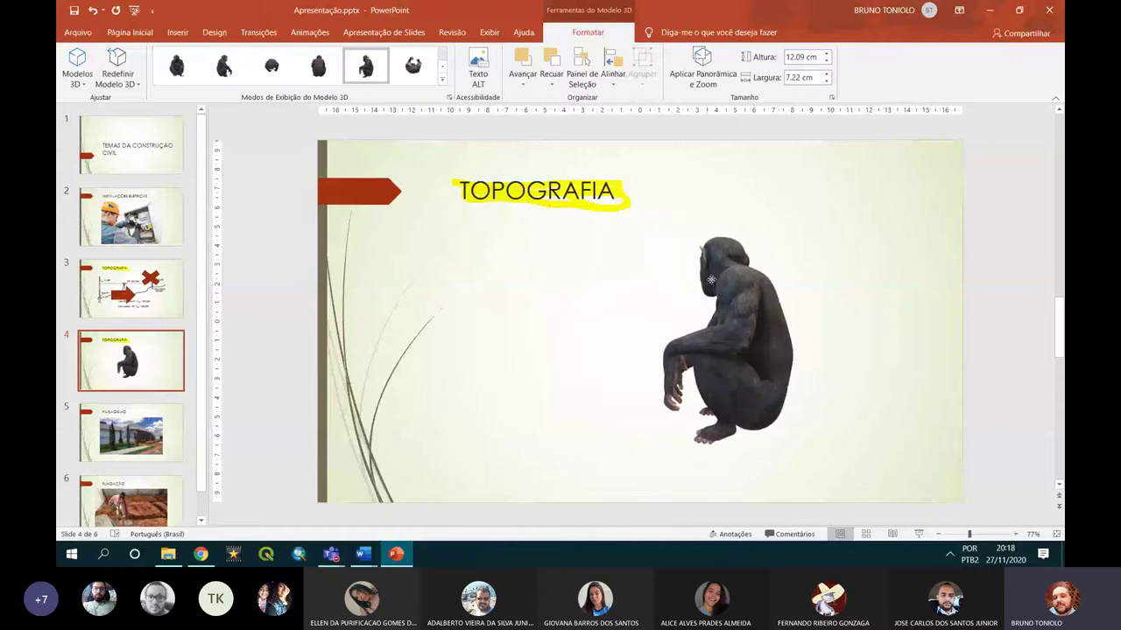
pyautogui.click(393, 214)
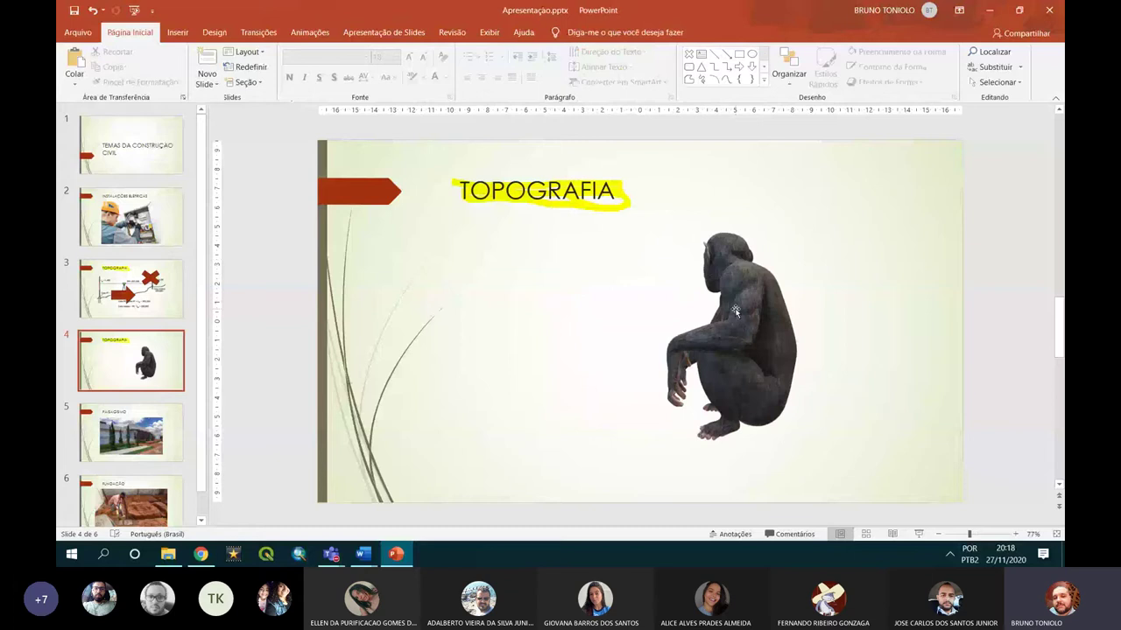
pyautogui.click(736, 312)
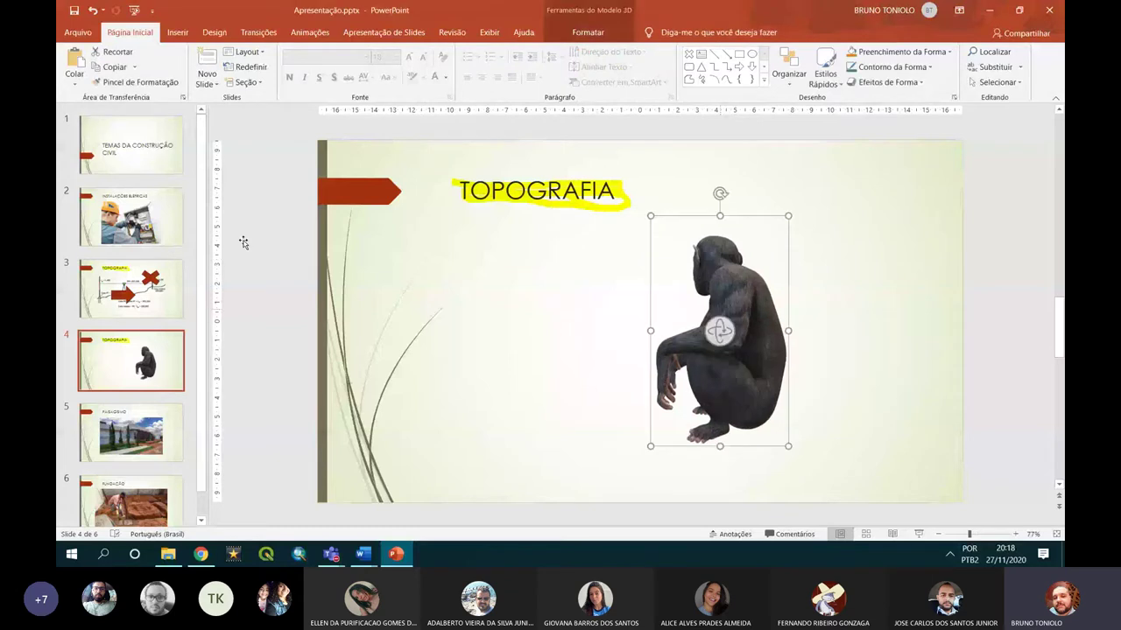
pyautogui.press('Delete')
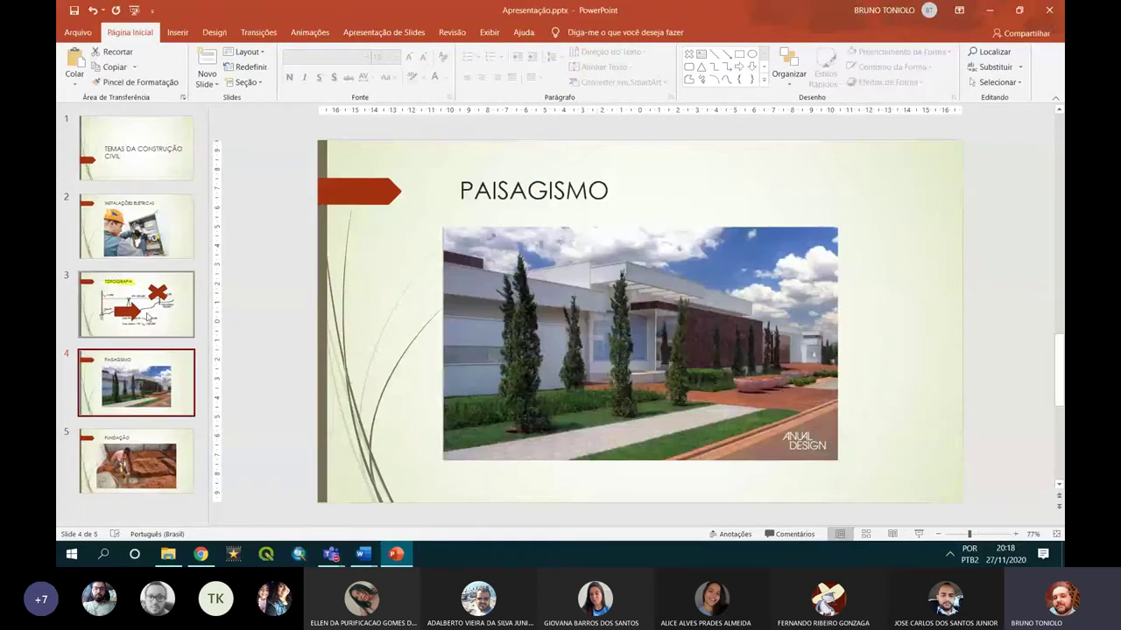
# Step: Delete the red arrow, red X and yellow title highlight from the TOPOGRAFIA slide
pyautogui.click(135, 302)
pyautogui.click(531, 240)
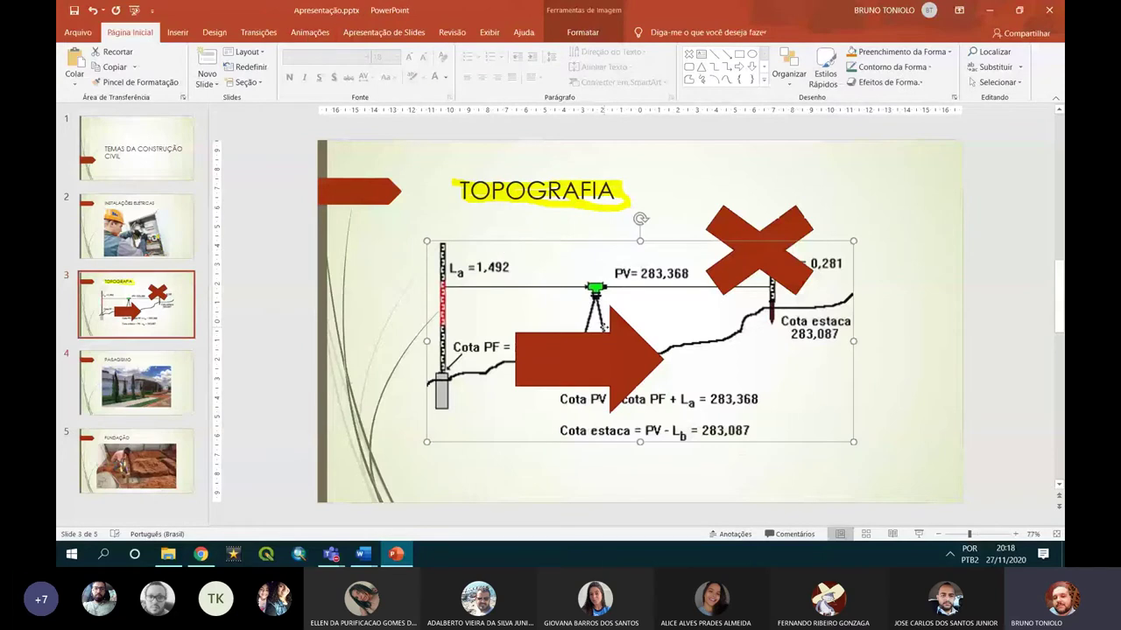
pyautogui.click(614, 348)
pyautogui.press('Delete')
pyautogui.click(758, 248)
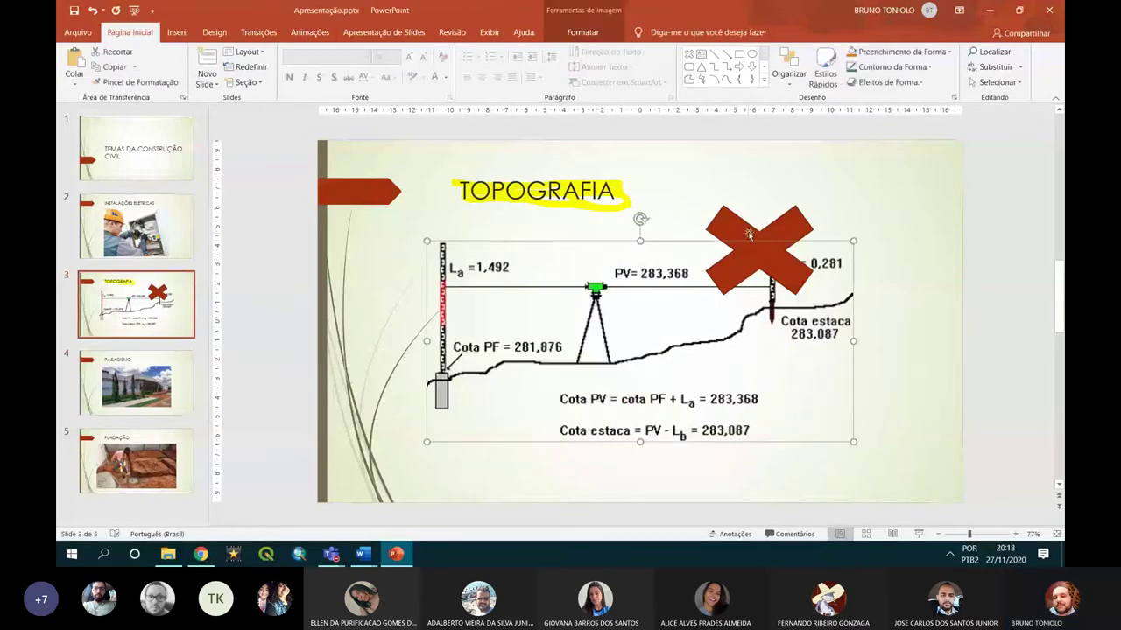
pyautogui.press('Delete')
pyautogui.click(602, 205)
pyautogui.moveTo(602, 204); pyautogui.dragTo(658, 235)
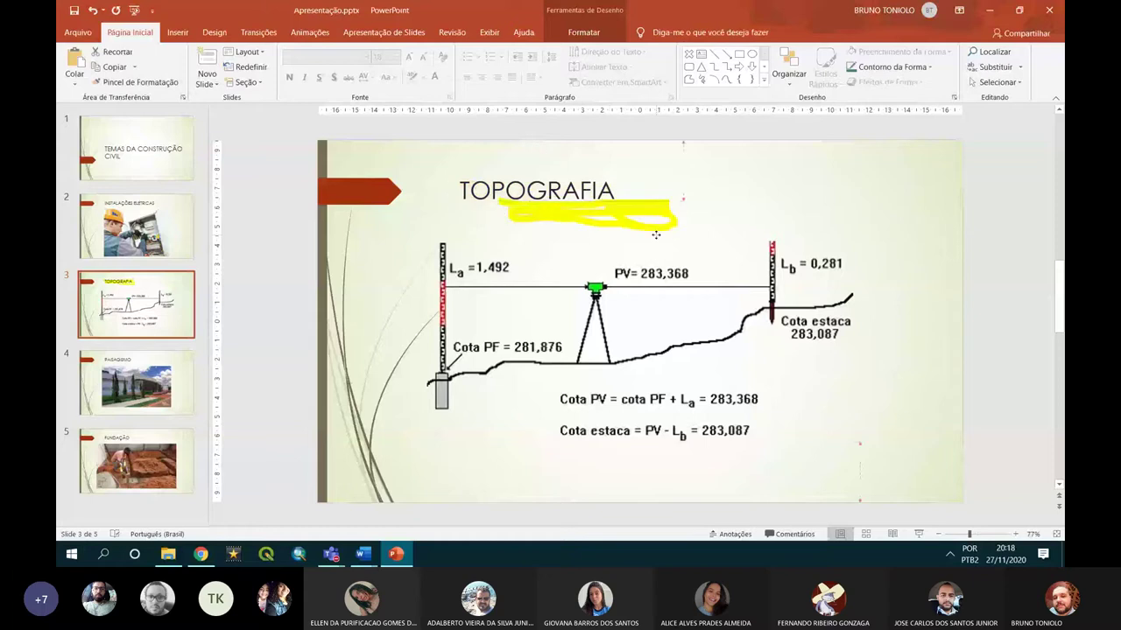
pyautogui.press('Delete')
# Step: Select the first slide's title box and bring up the Animations options
pyautogui.click(136, 149)
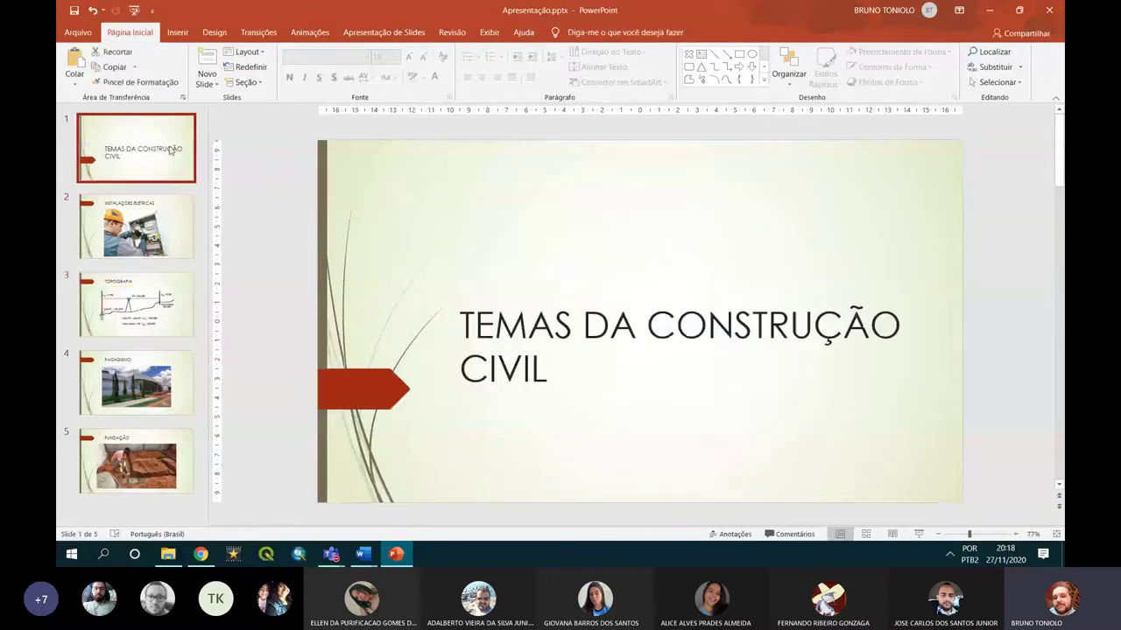
pyautogui.click(464, 275)
pyautogui.click(464, 274)
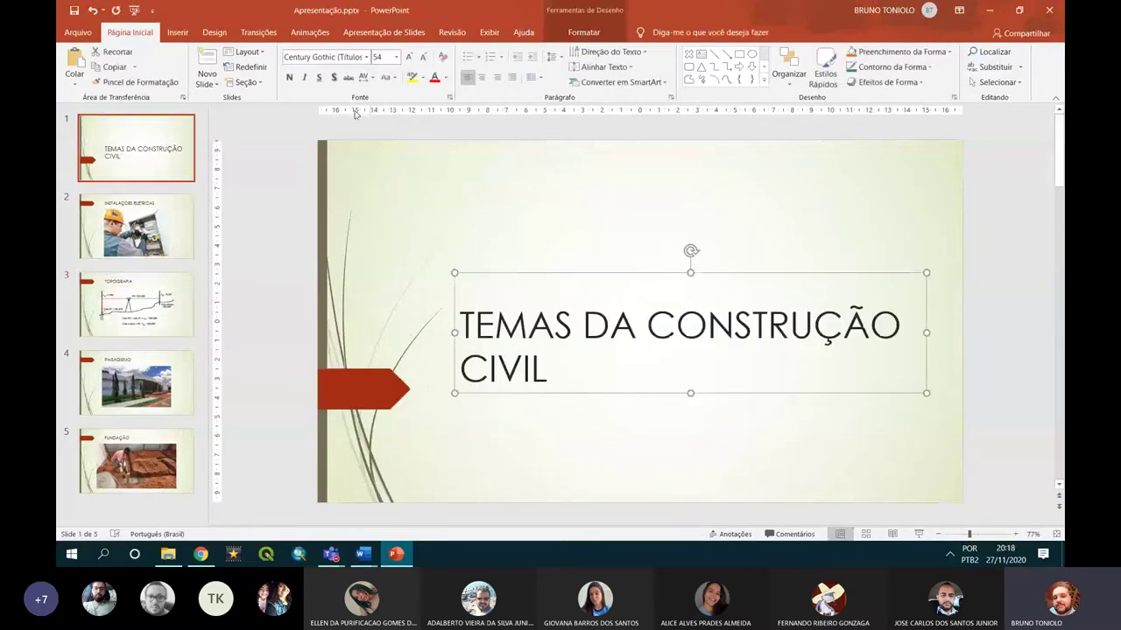
pyautogui.click(308, 32)
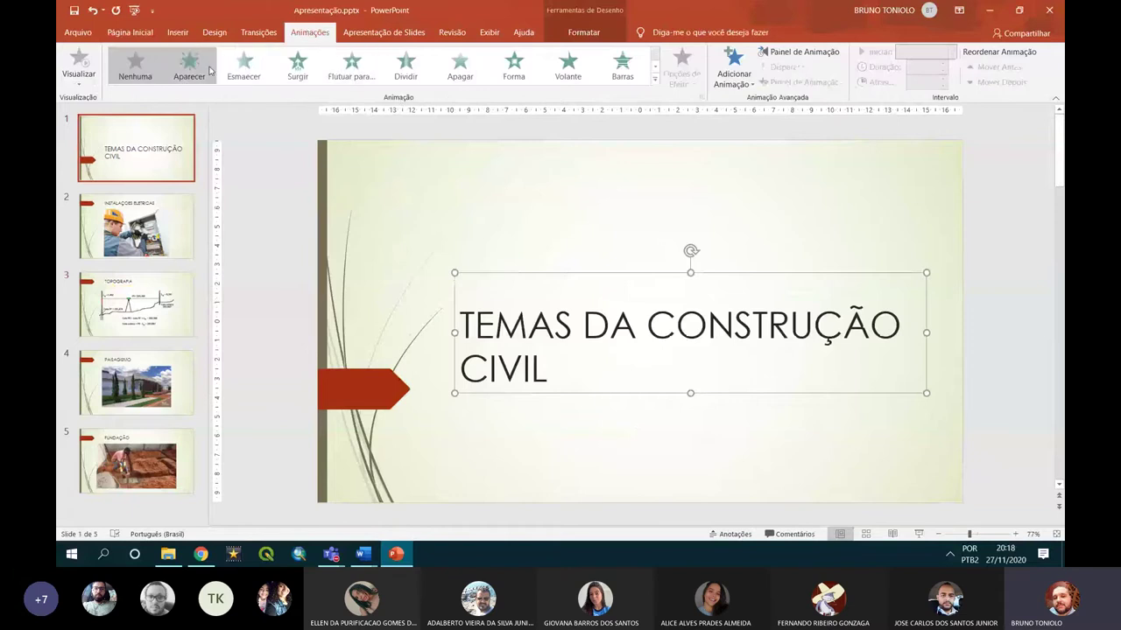
# Step: Give the first title Surgir, and INSTALAÇÕES ELÉTRICAS title Volante and picture Apagar
pyautogui.click(231, 75)
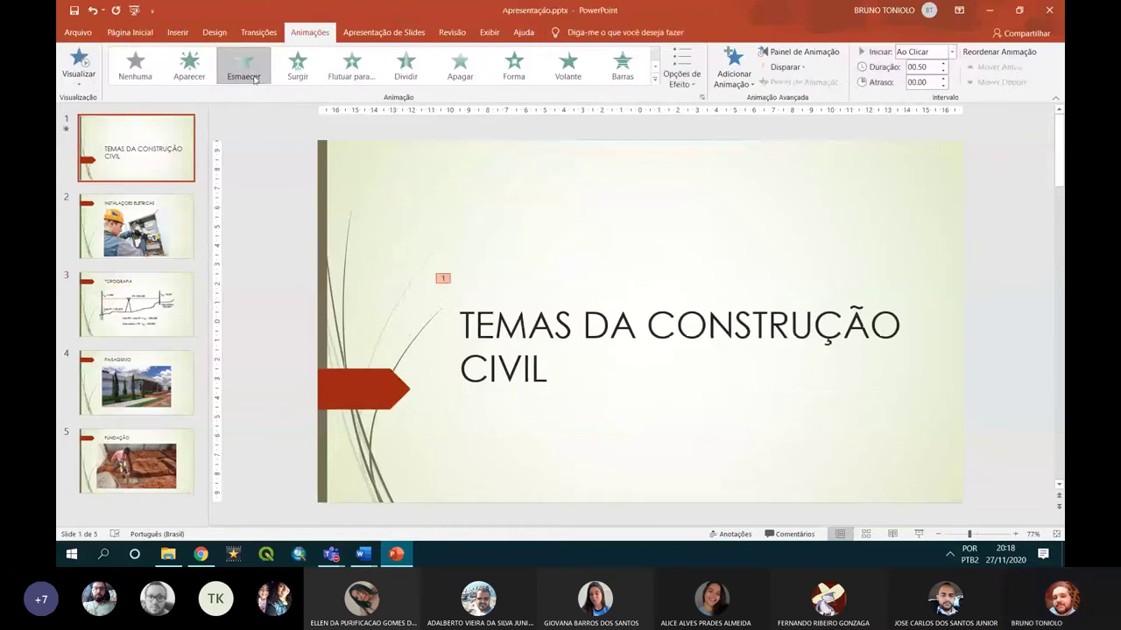
pyautogui.click(294, 79)
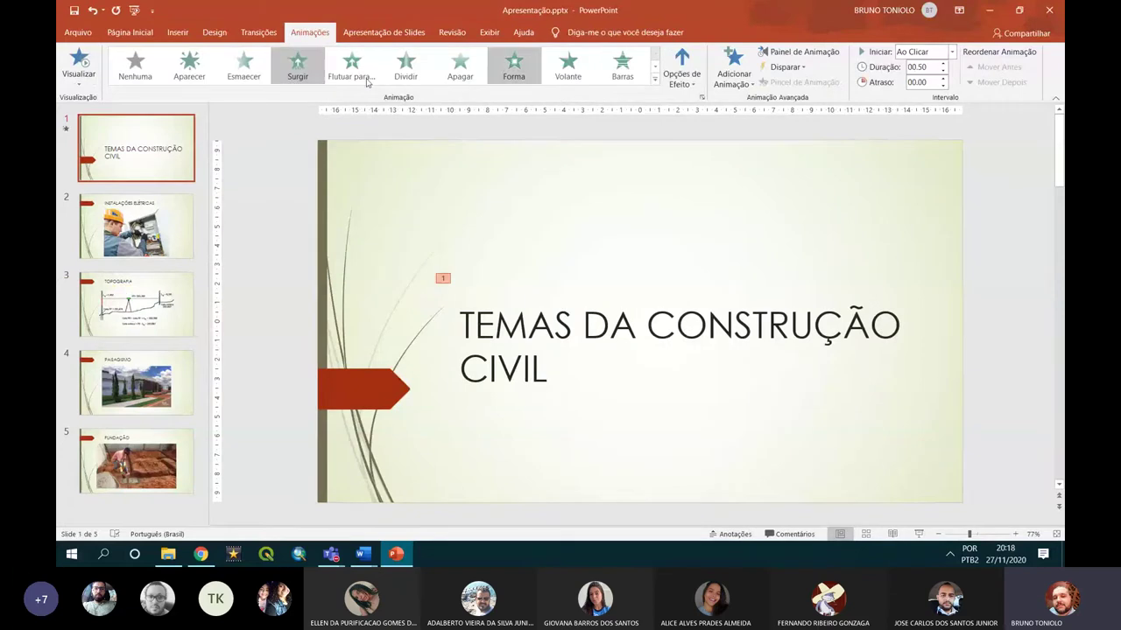
pyautogui.click(162, 220)
pyautogui.click(507, 211)
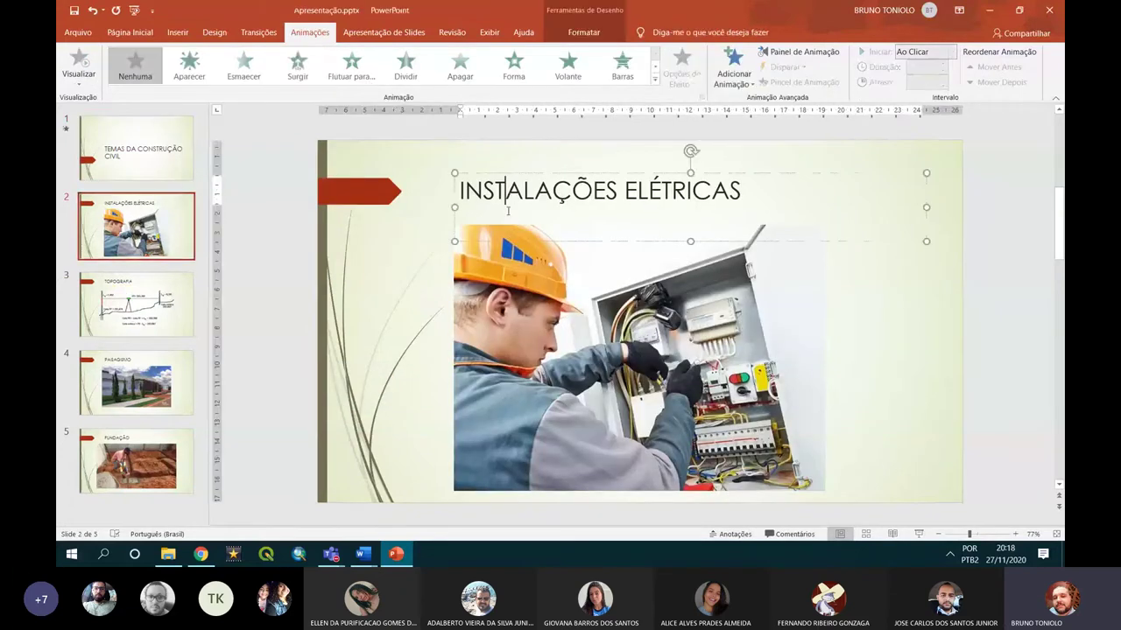
pyautogui.click(622, 63)
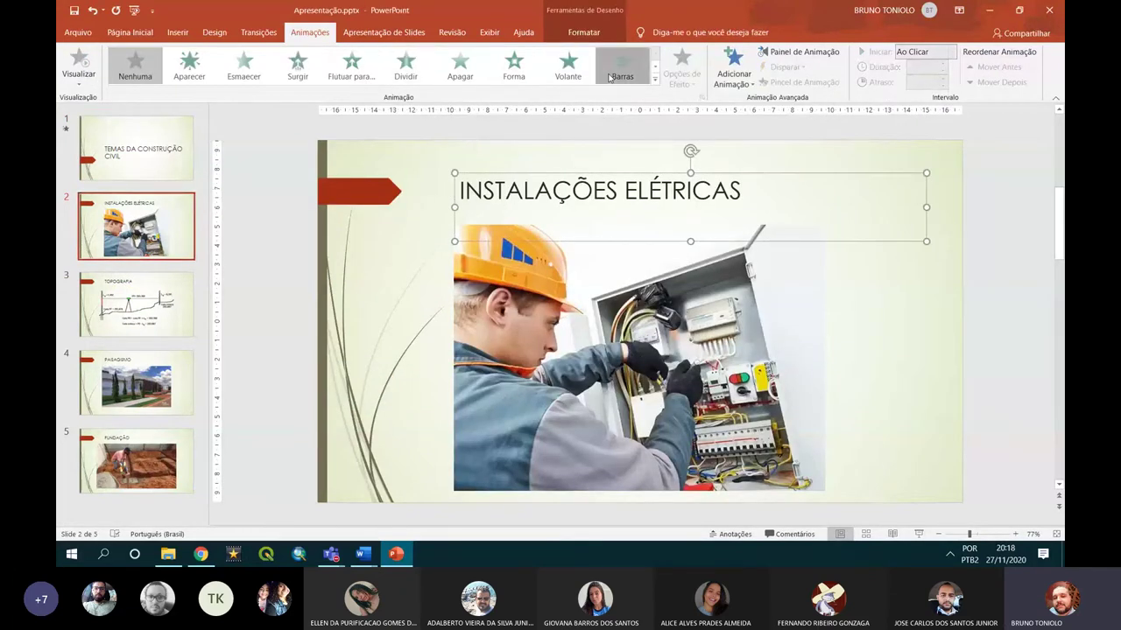
pyautogui.click(567, 63)
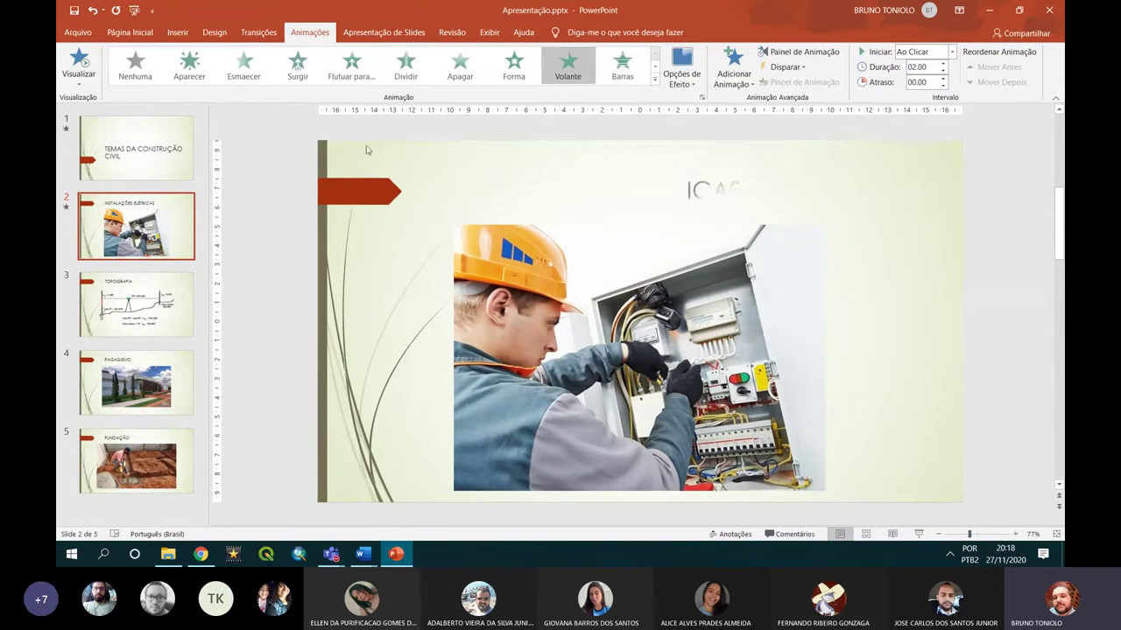
pyautogui.click(510, 314)
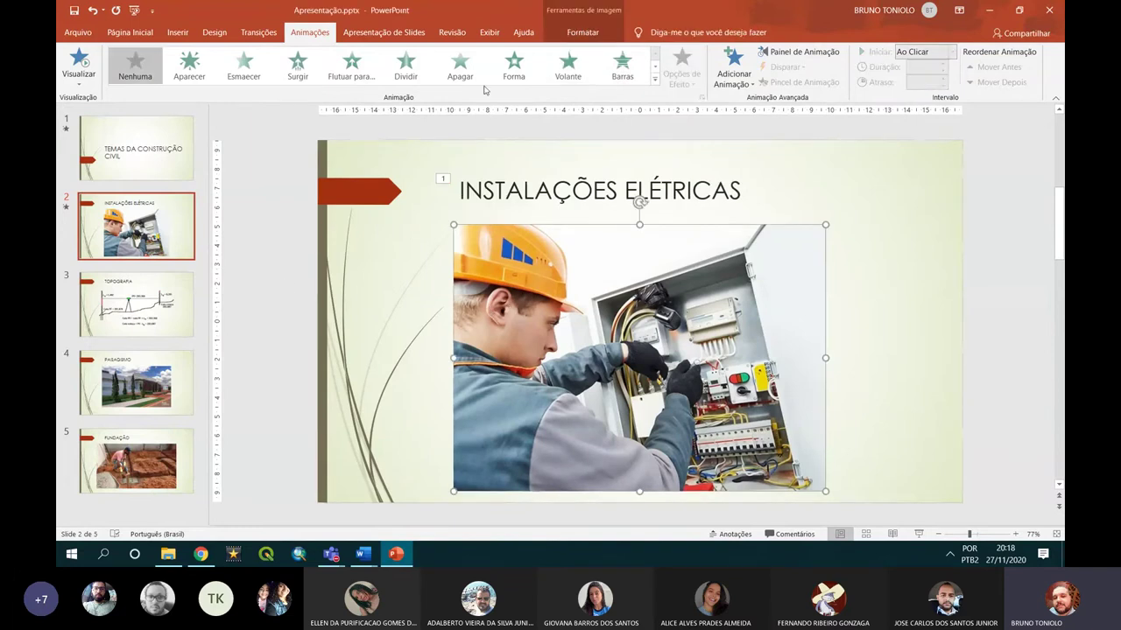
pyautogui.click(460, 63)
# Step: Animate the TOPOGRAFIA title with Dividir and its diagram picture with Flutuar para
pyautogui.scroll(-2, 246, 288)
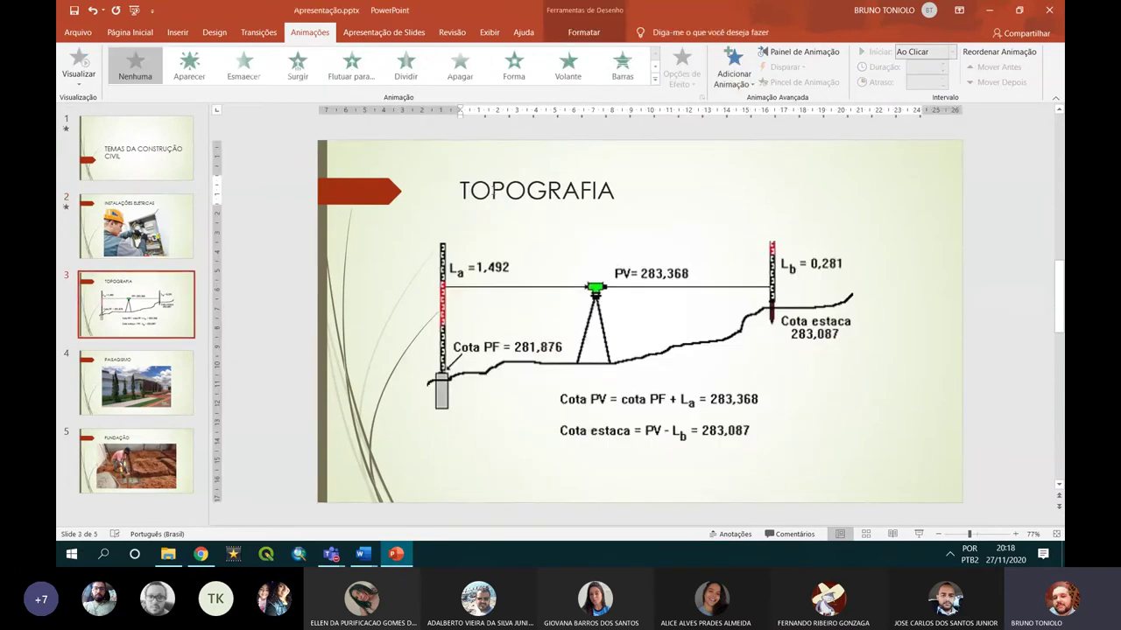
pyautogui.click(445, 202)
pyautogui.click(406, 63)
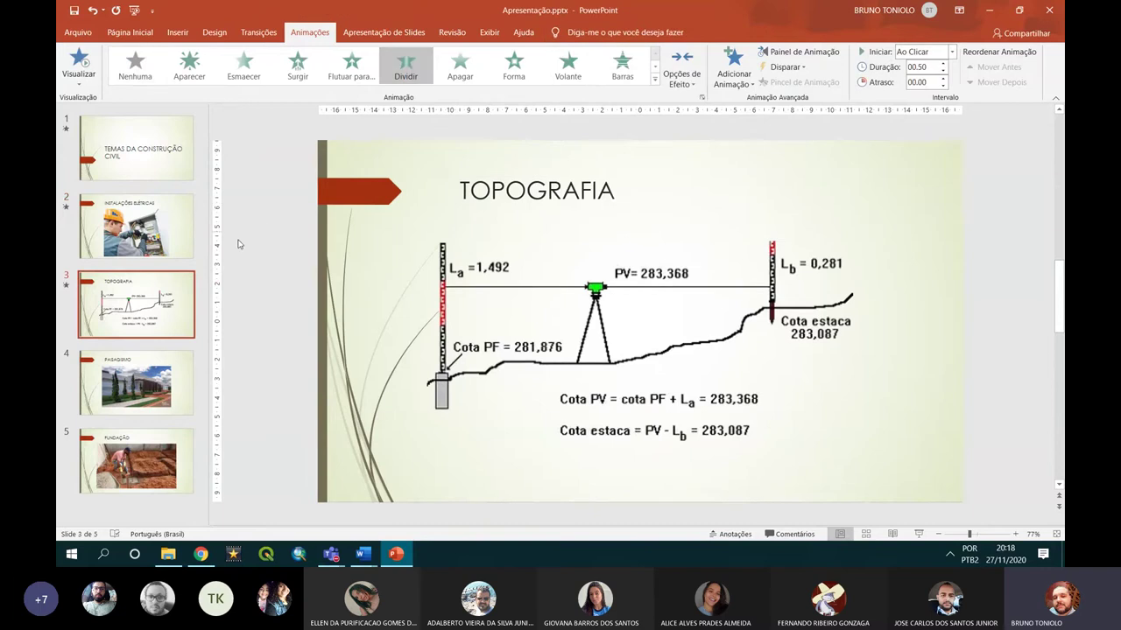
pyautogui.click(510, 300)
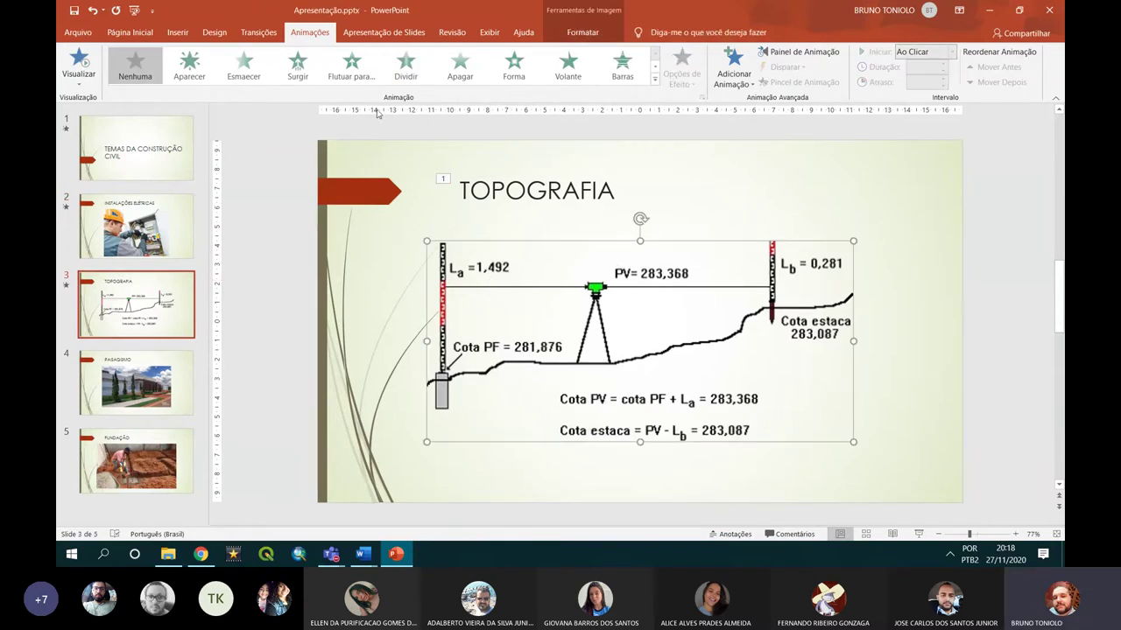
pyautogui.click(351, 66)
# Step: Give the PAISAGISMO title an emphasis effect and its photo a Girar entrance
pyautogui.scroll(-2, 447, 180)
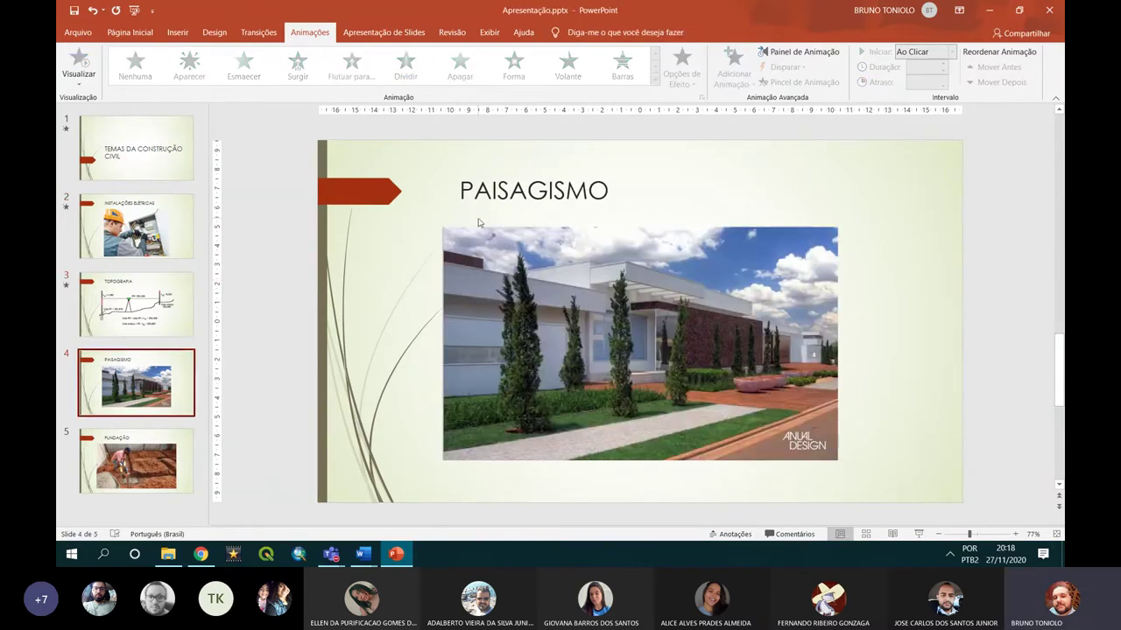
pyautogui.click(447, 180)
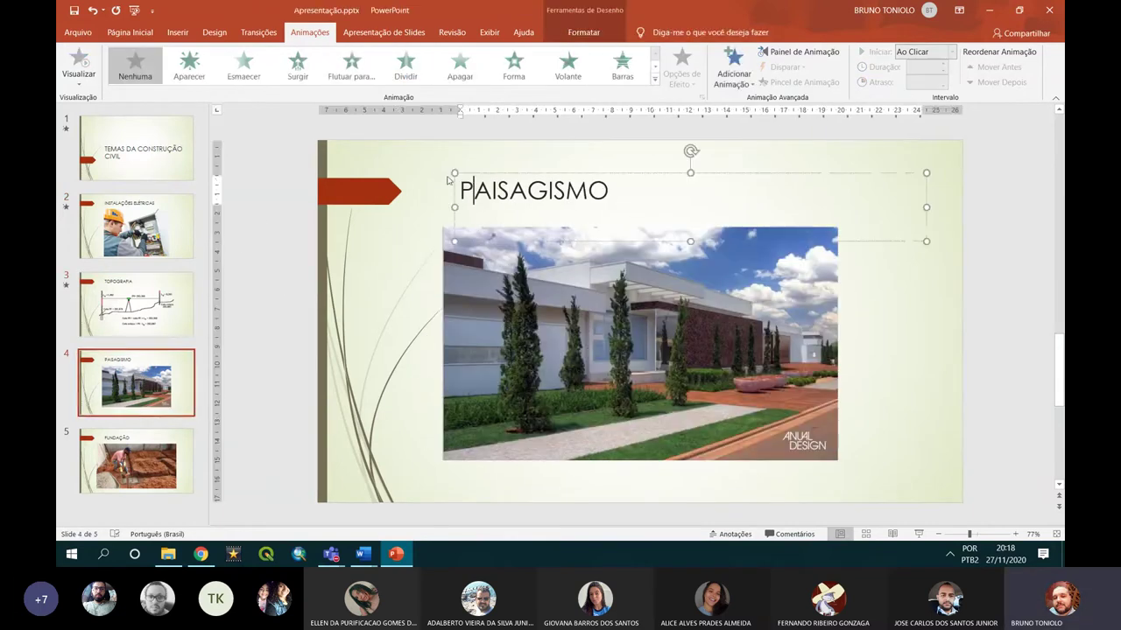
pyautogui.click(654, 77)
pyautogui.click(189, 220)
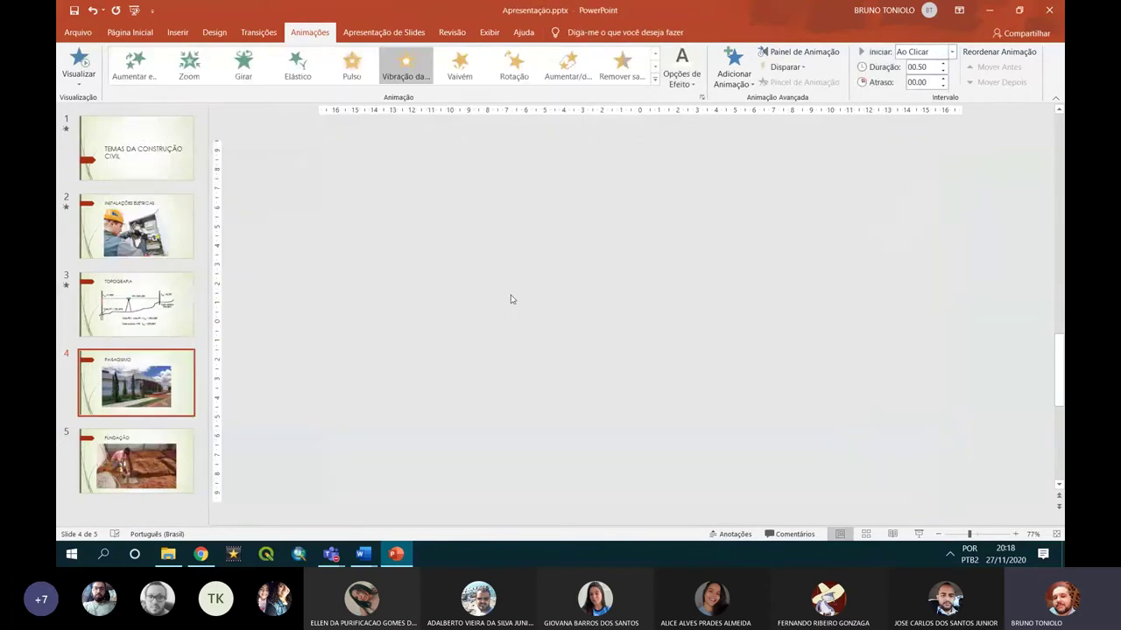
pyautogui.click(621, 63)
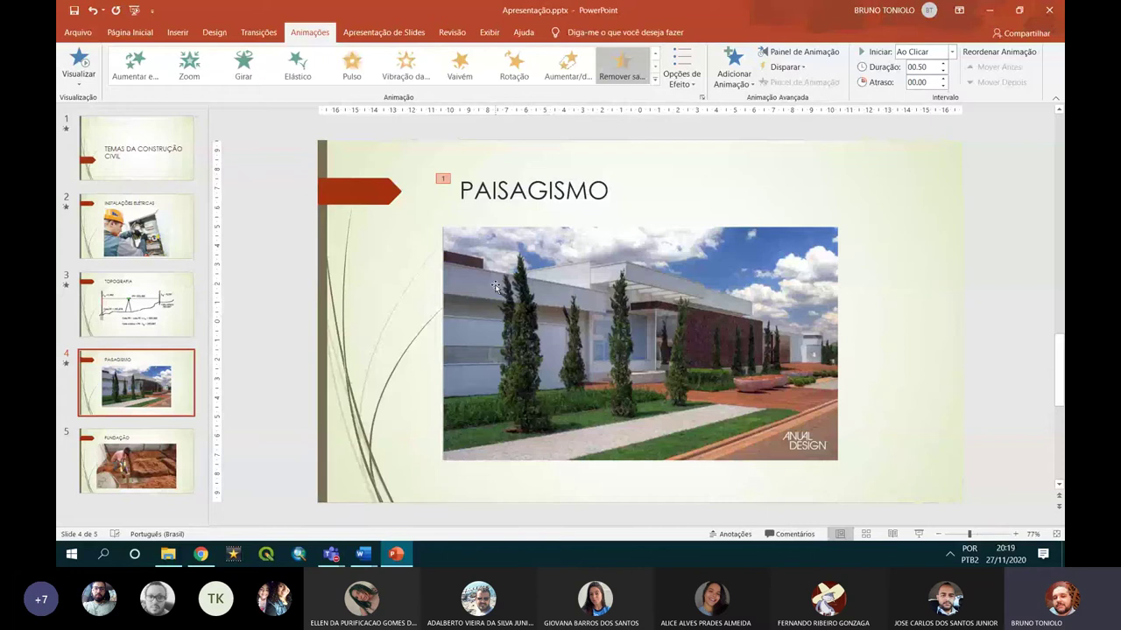
pyautogui.click(496, 287)
pyautogui.click(654, 79)
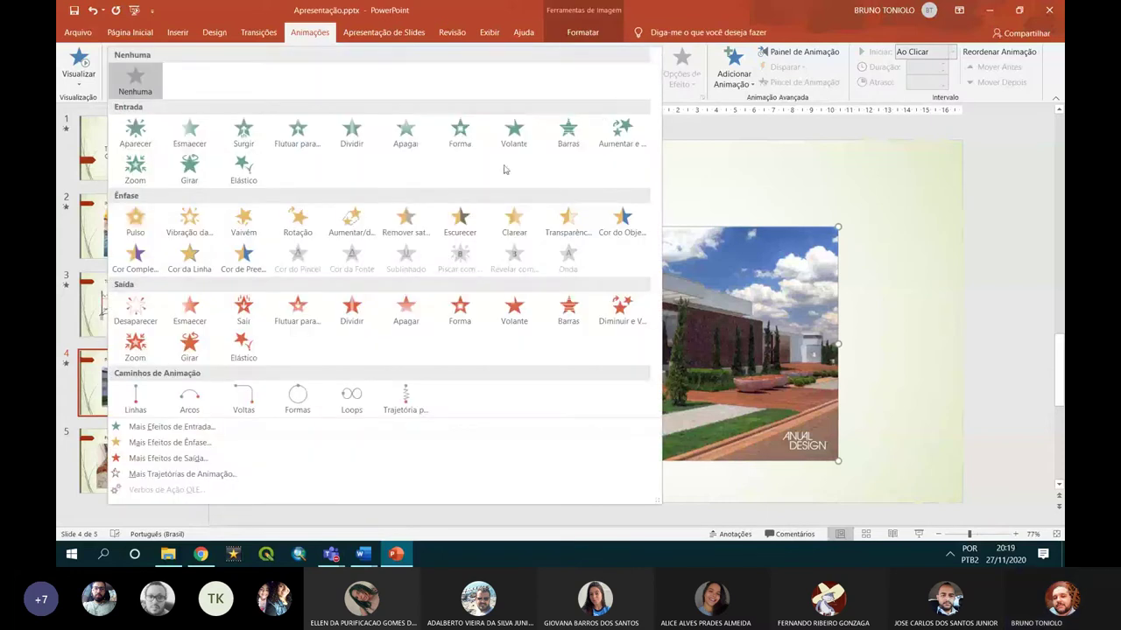
pyautogui.click(189, 166)
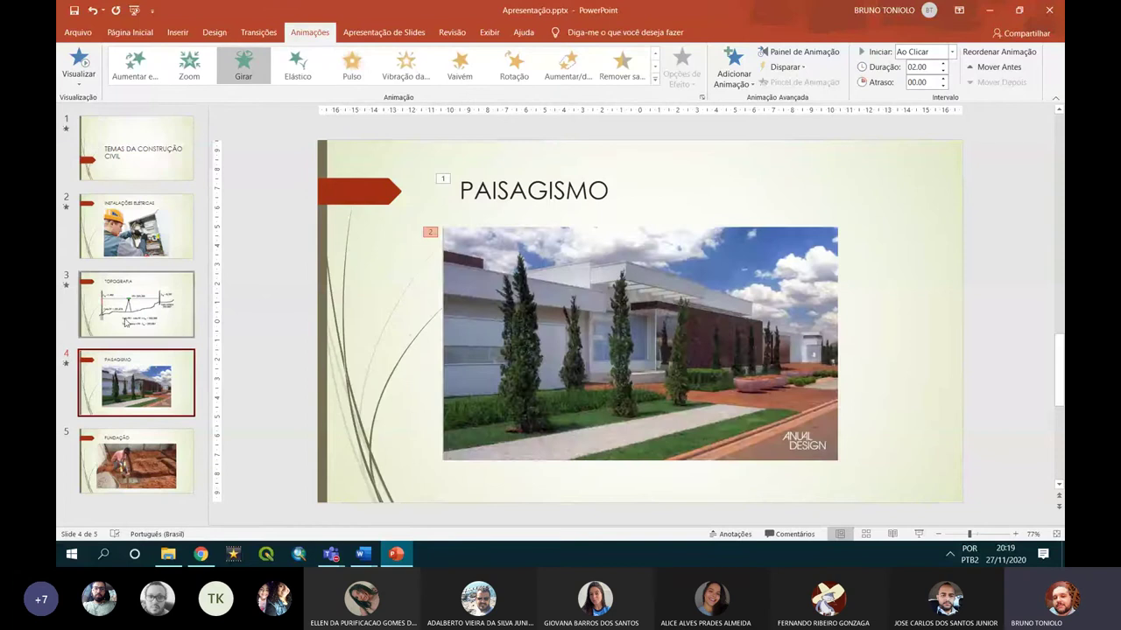
pyautogui.click(131, 302)
pyautogui.click(134, 374)
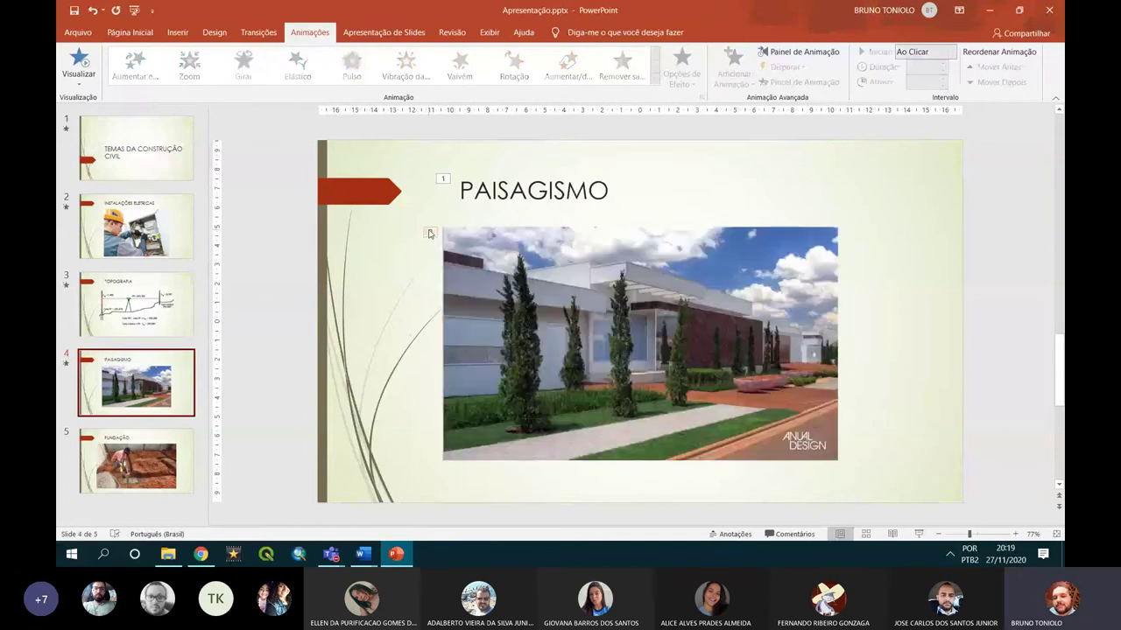
# Step: Give the FUNDAÇÃO title a Girar exit effect
pyautogui.press('Down')
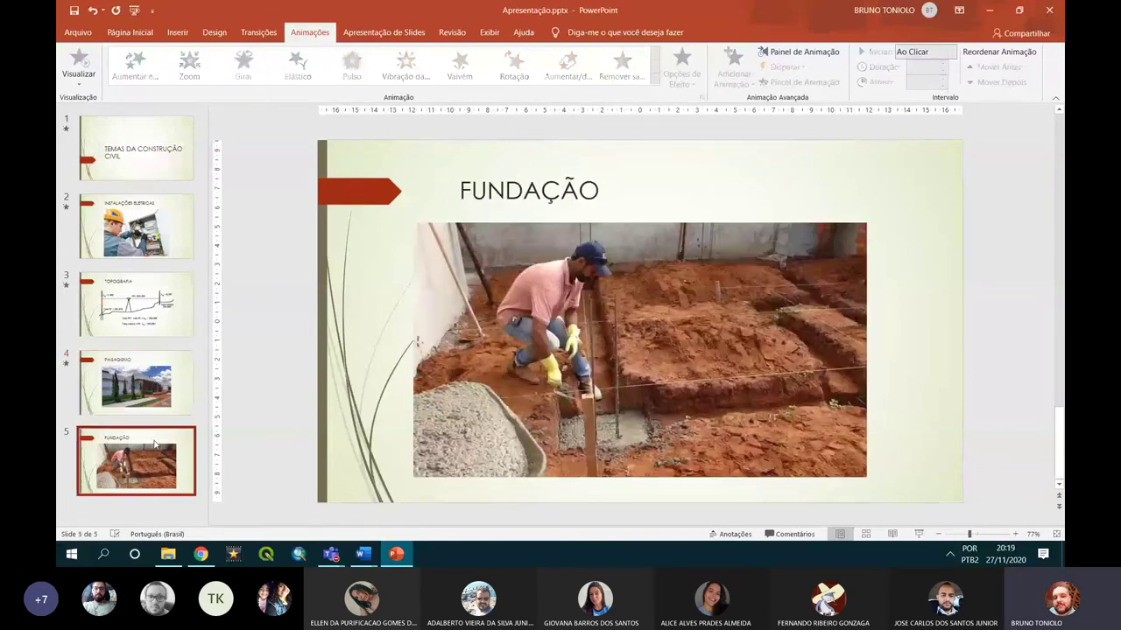
pyautogui.click(521, 189)
pyautogui.click(512, 172)
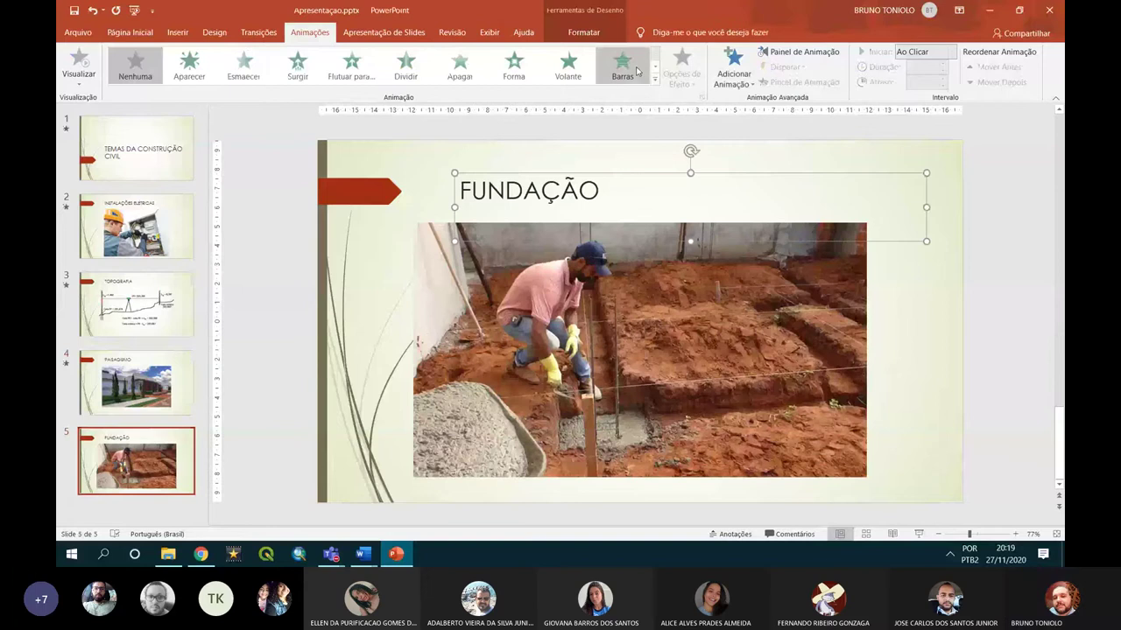
pyautogui.click(652, 82)
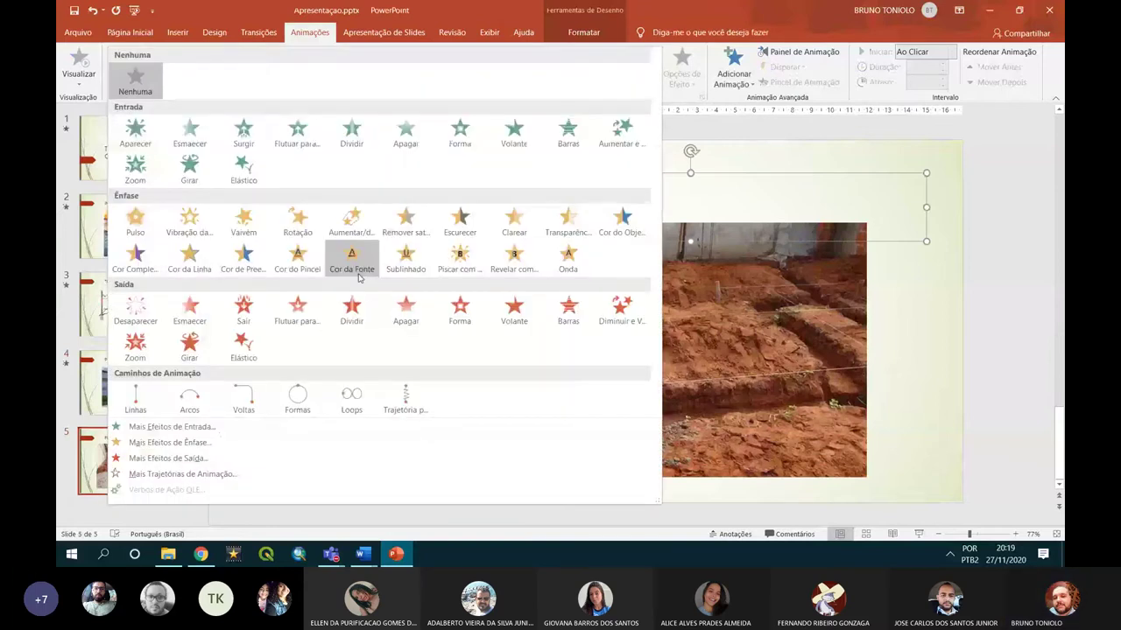
pyautogui.click(408, 311)
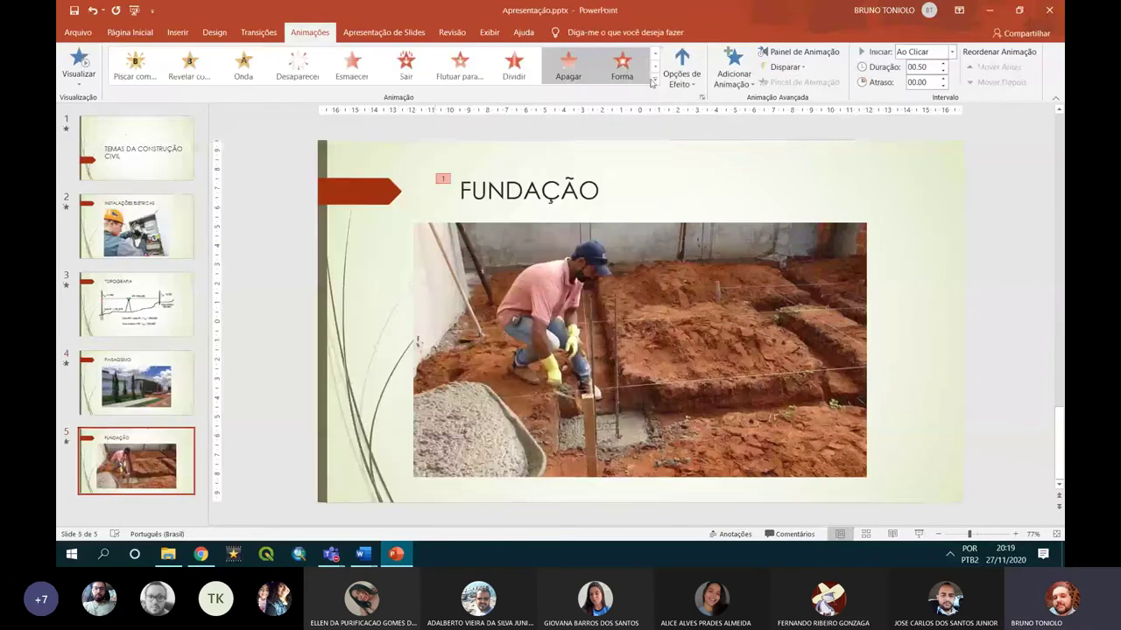
pyautogui.click(652, 82)
pyautogui.click(240, 337)
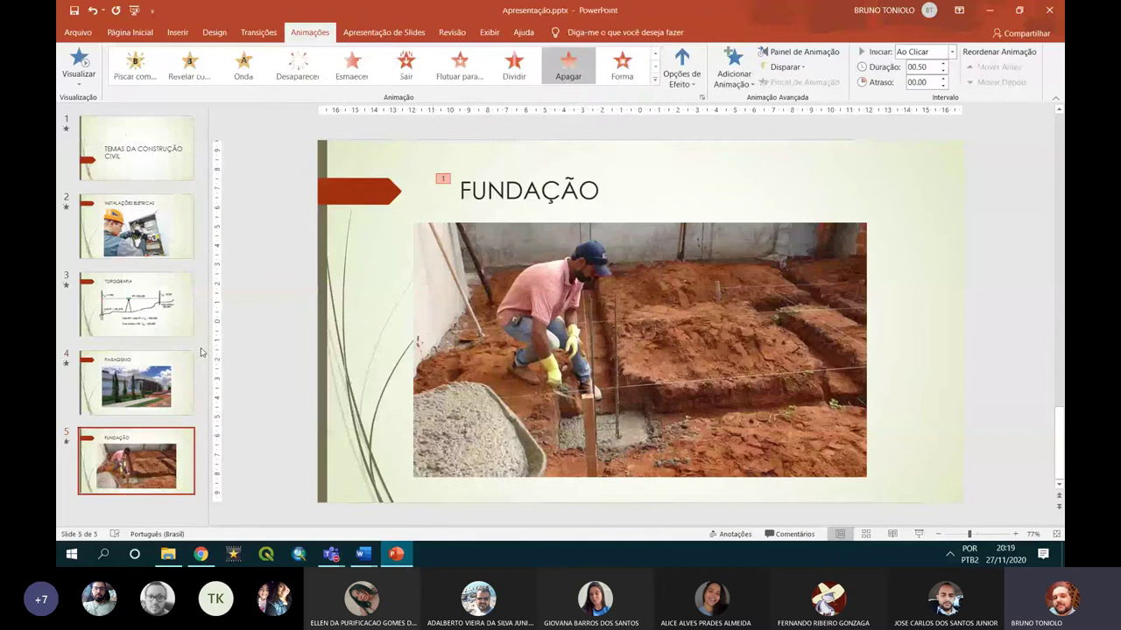
# Step: Give the FUNDAÇÃO construction photo an Elástico exit effect
pyautogui.click(438, 347)
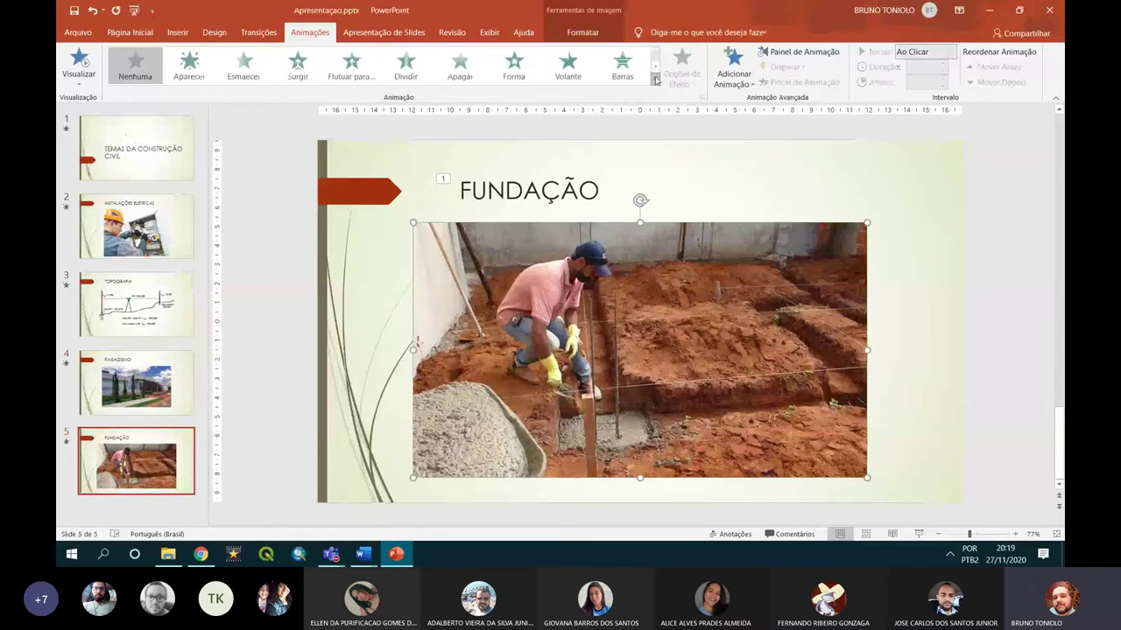
pyautogui.click(654, 79)
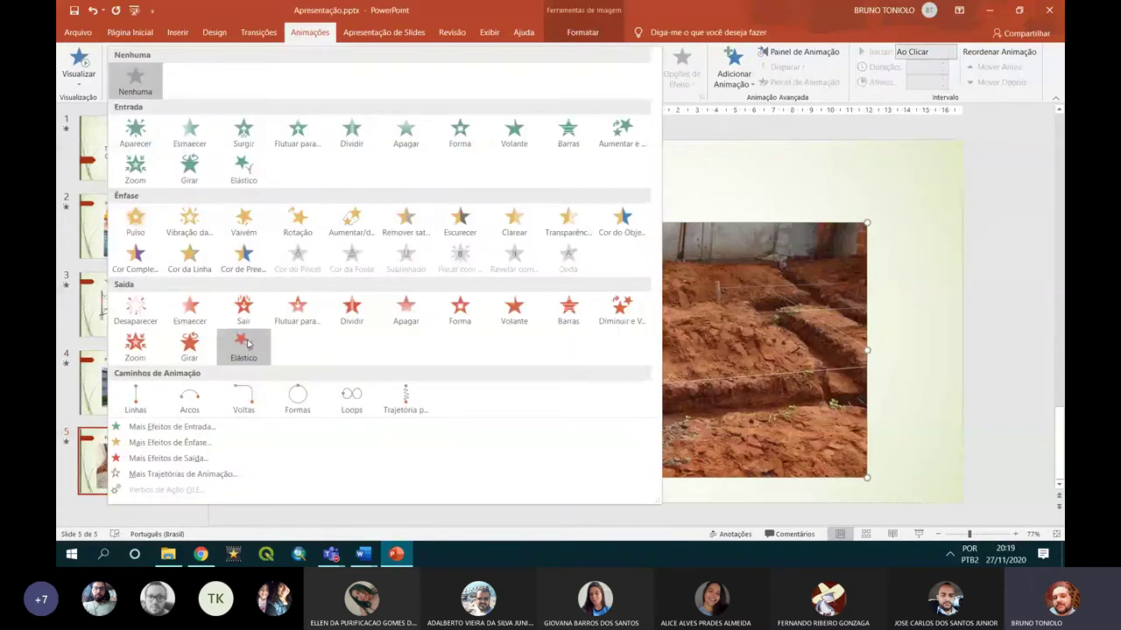
pyautogui.click(245, 344)
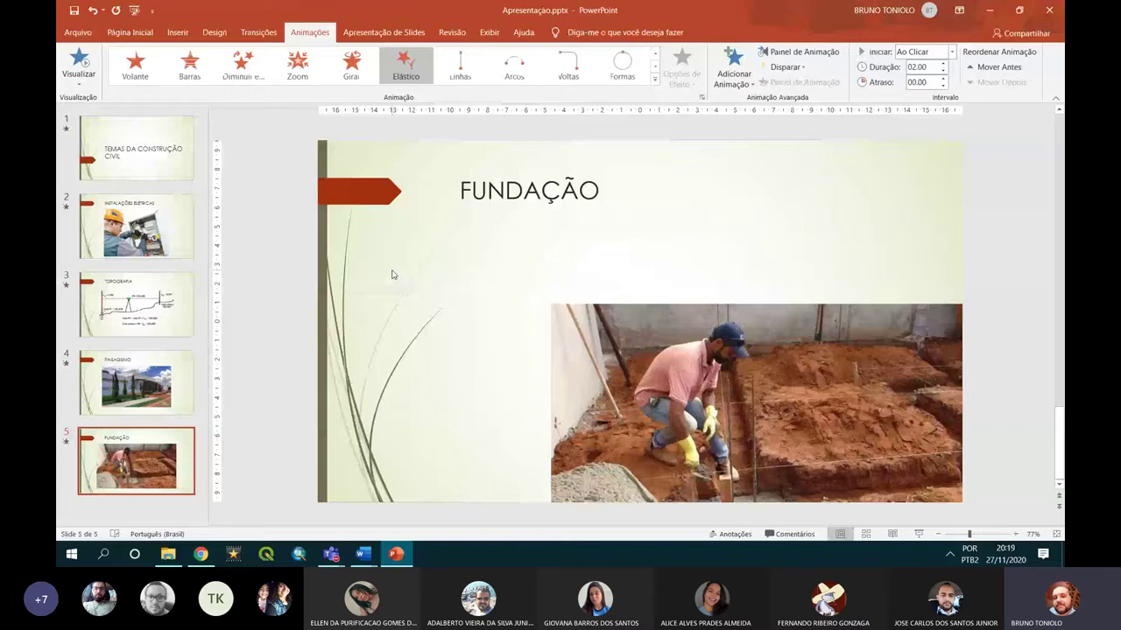
pyautogui.press('Home')
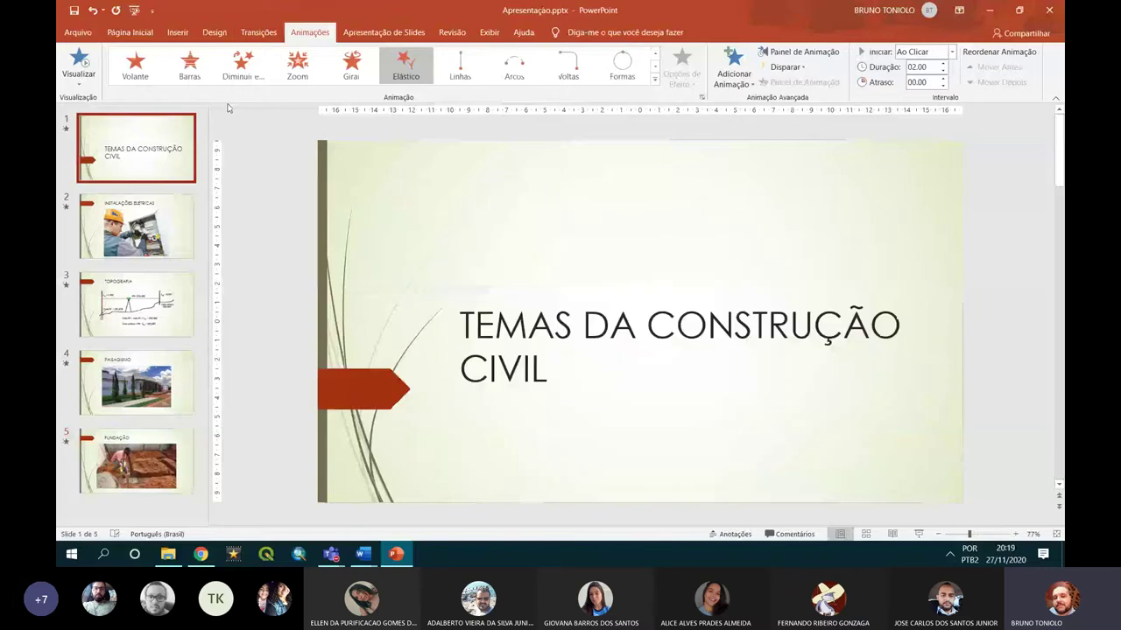
# Step: Try Empurrão and Dividir, then give all five slides the Barras transition lasting 01.00
pyautogui.click(259, 32)
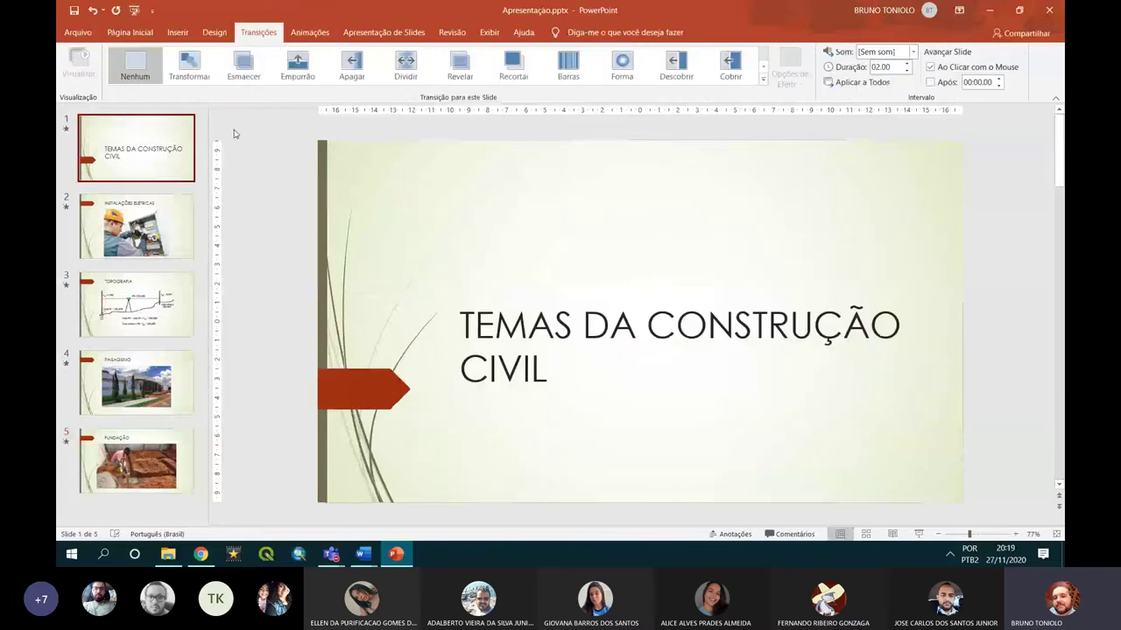
pyautogui.click(294, 70)
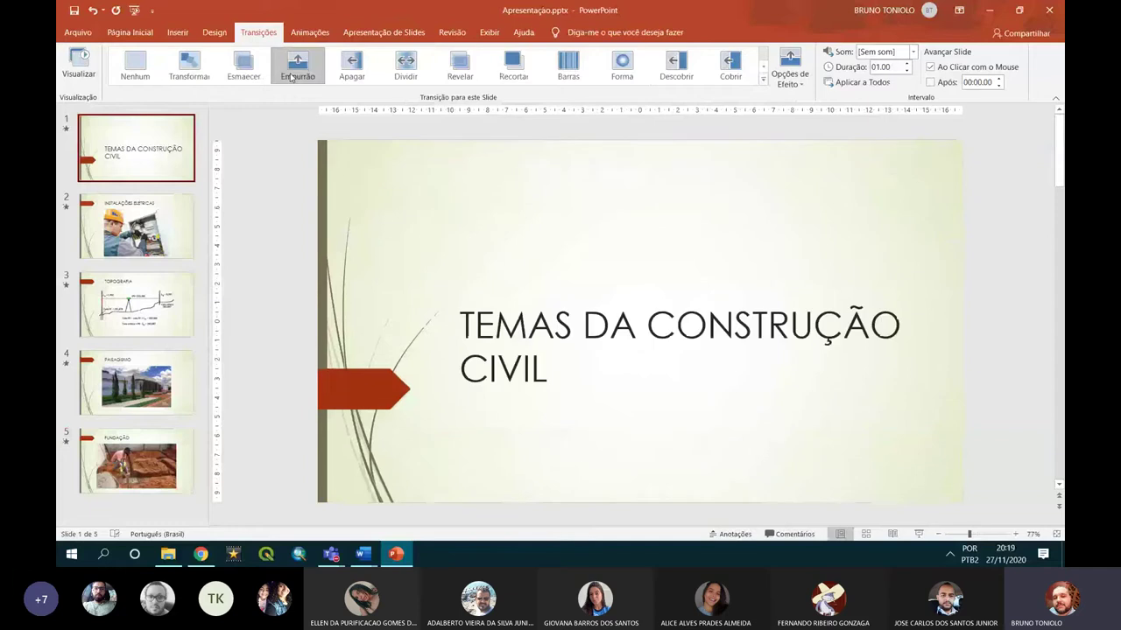
pyautogui.click(400, 78)
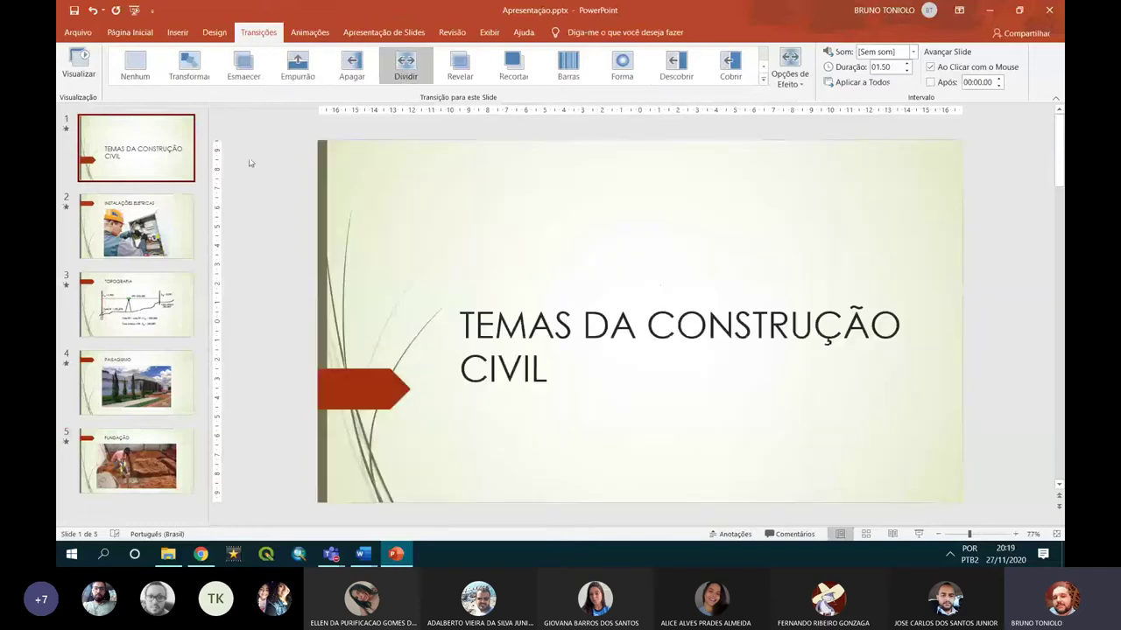
pyautogui.click(151, 215)
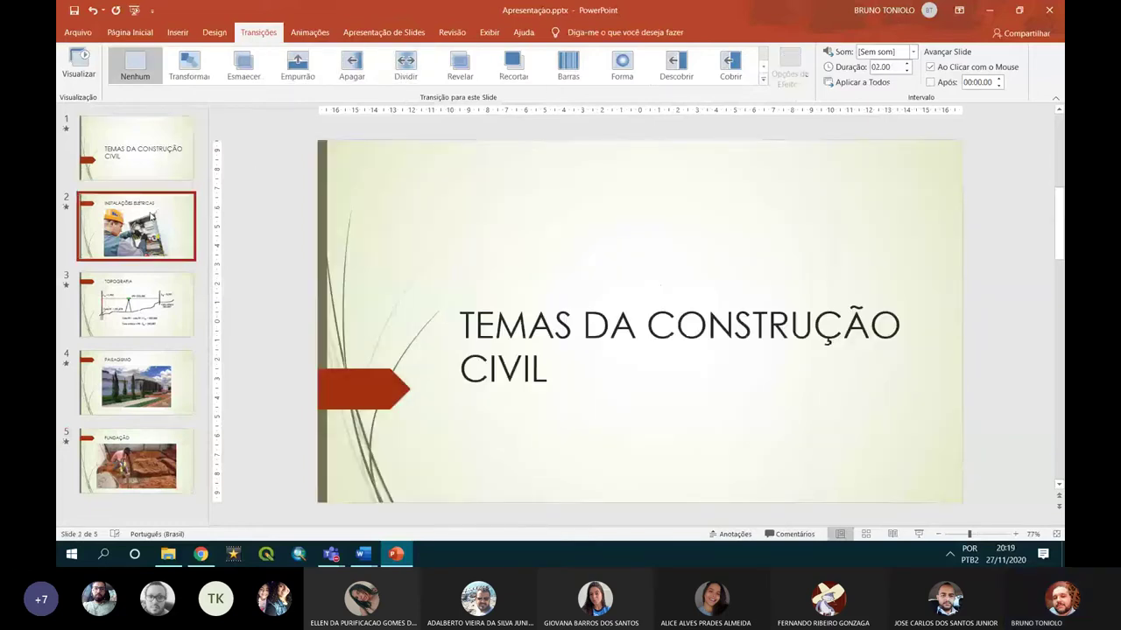
pyautogui.press('Up')
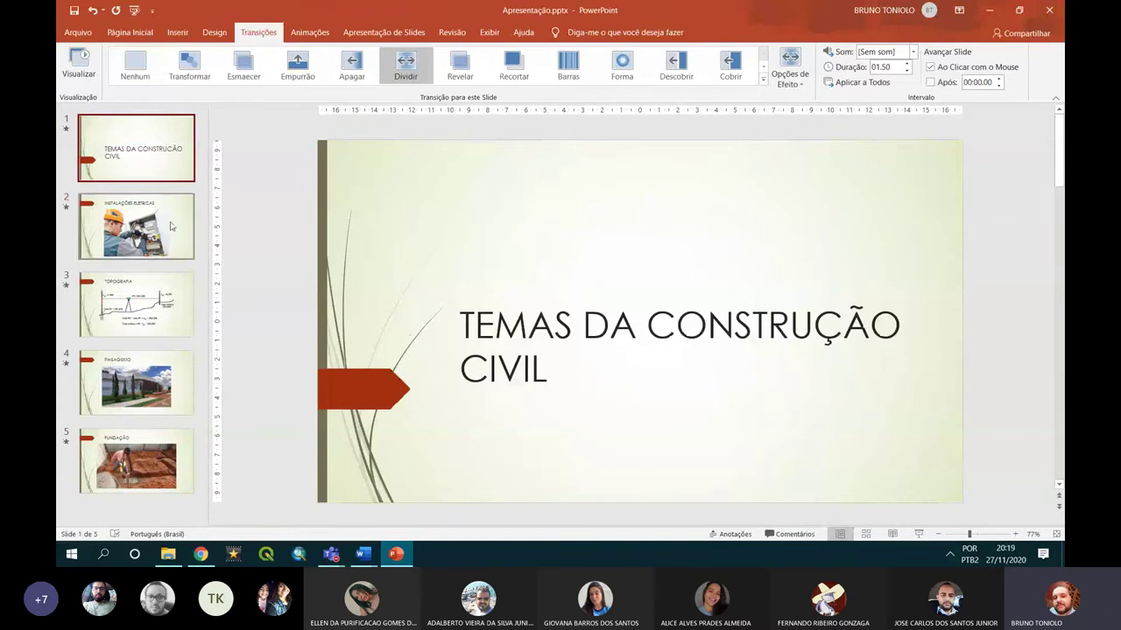
pyautogui.keyDown('shift'); pyautogui.click(169, 464); pyautogui.keyUp('shift')
pyautogui.click(298, 63)
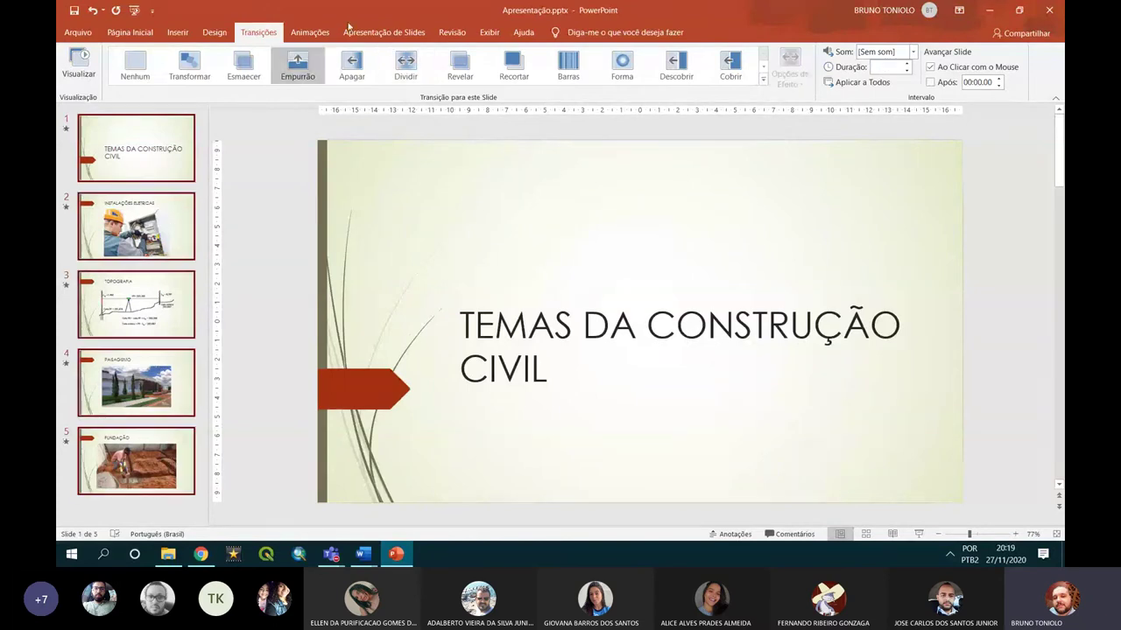
pyautogui.click(562, 66)
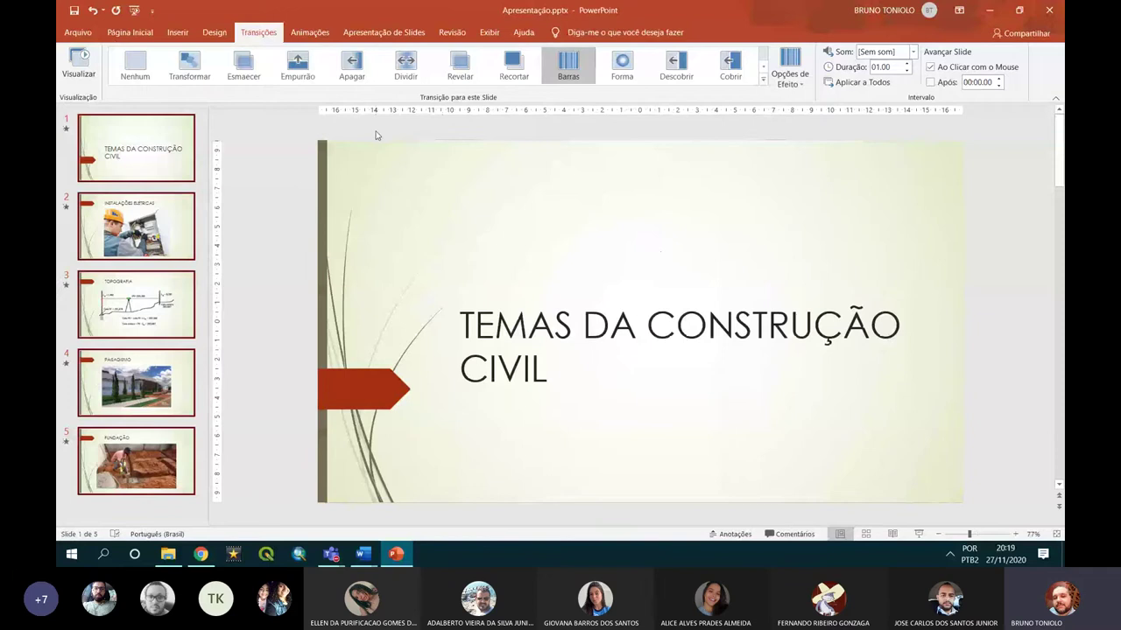
pyautogui.click(284, 185)
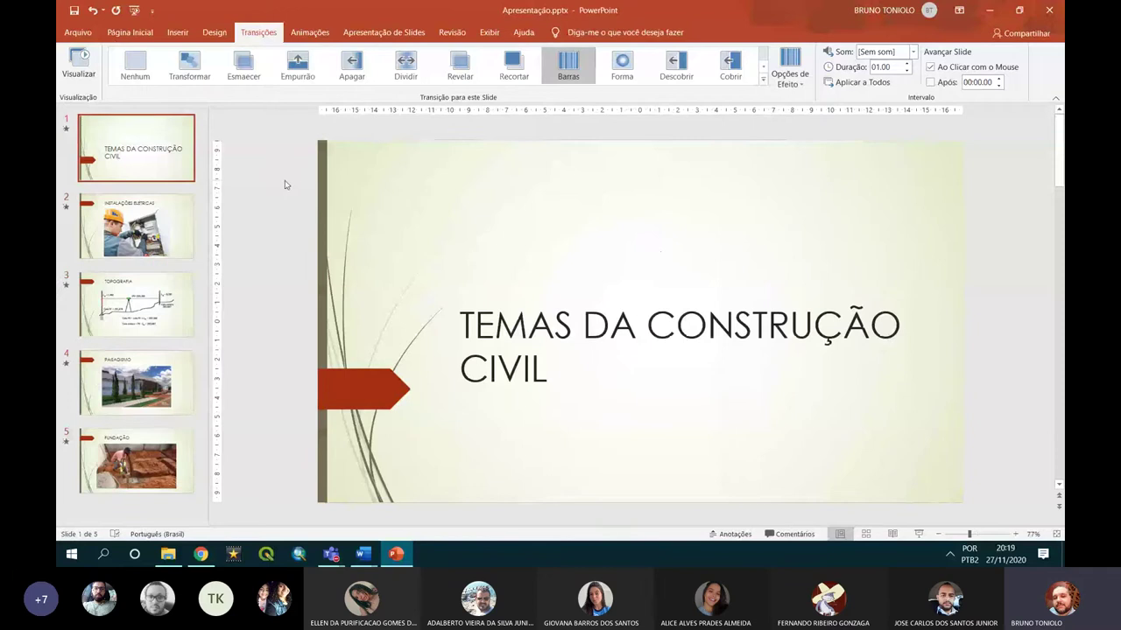
# Step: Play the slide show through INSTALAÇÕES ELÉTRICAS, TOPOGRAFIA, PAISAGISMO and FUNDAÇÃO, then exit
pyautogui.click(919, 532)
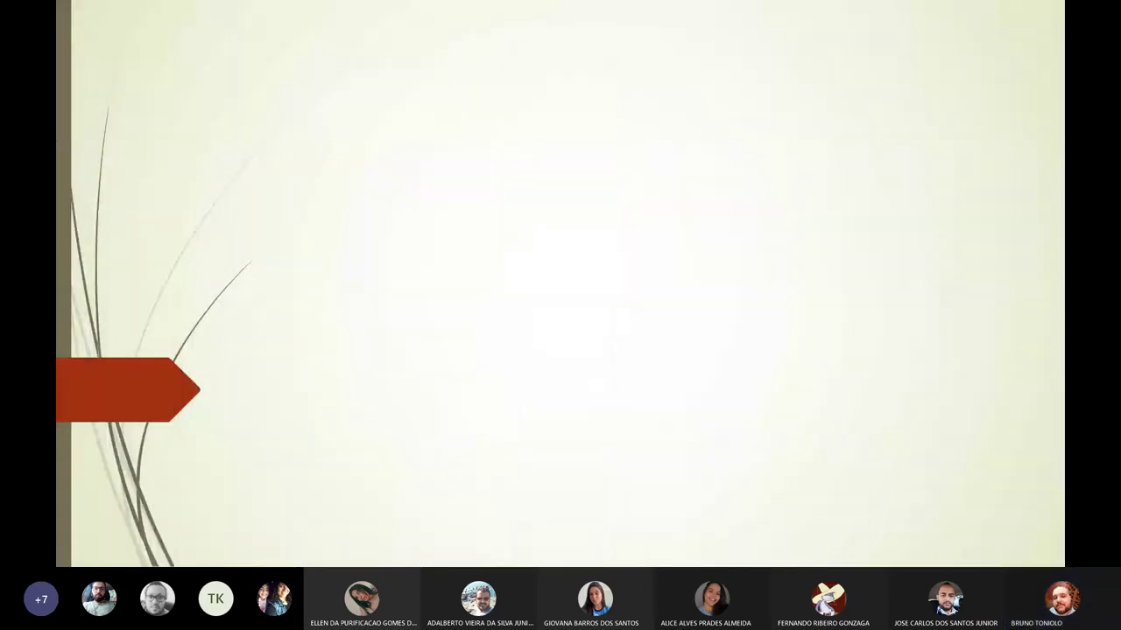
pyautogui.press('Right')
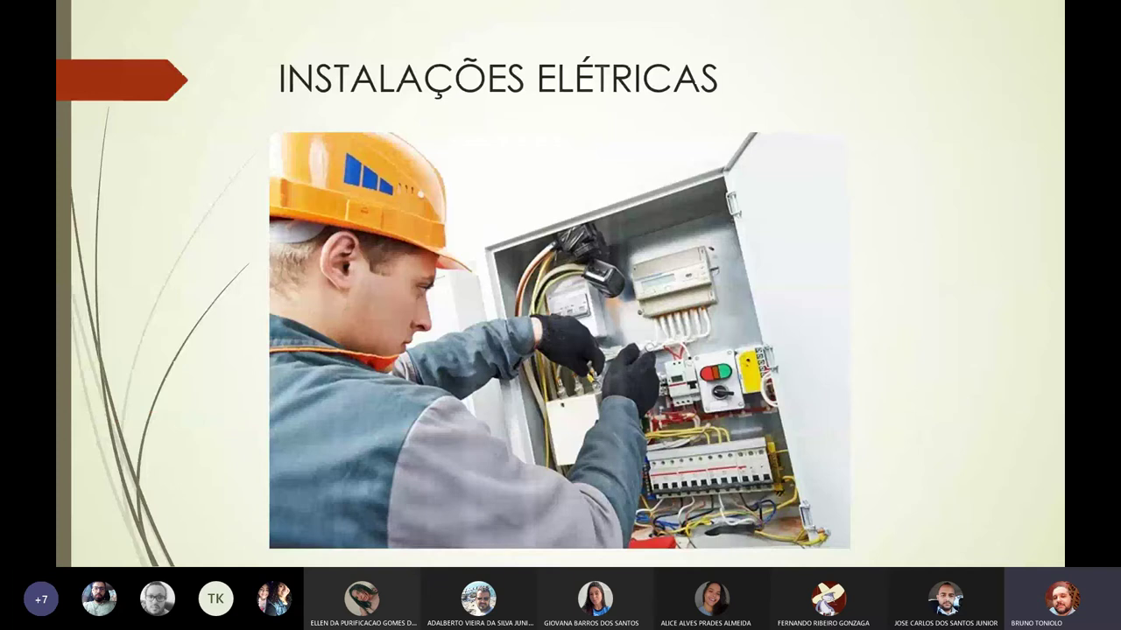
pyautogui.press('Right')
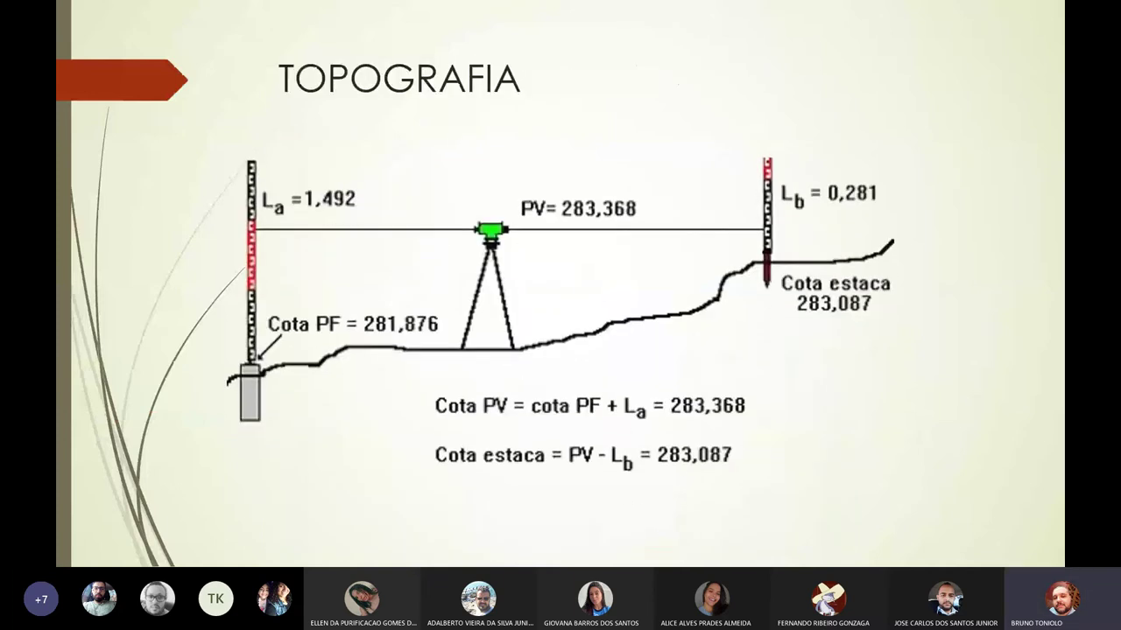
pyautogui.press('Right')
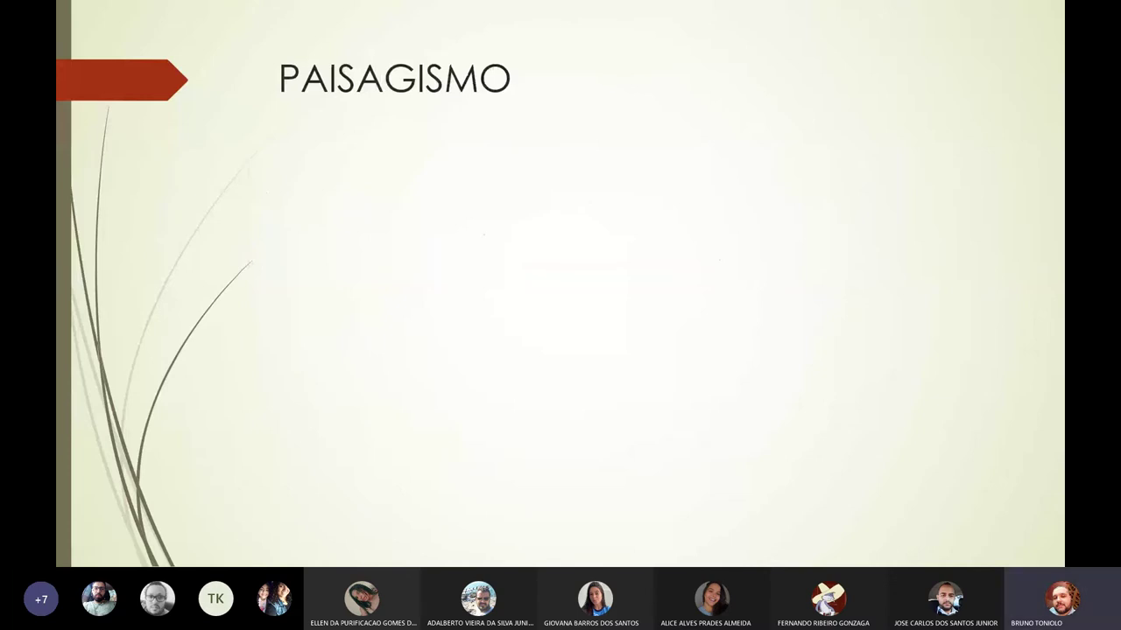
pyautogui.press('Right')
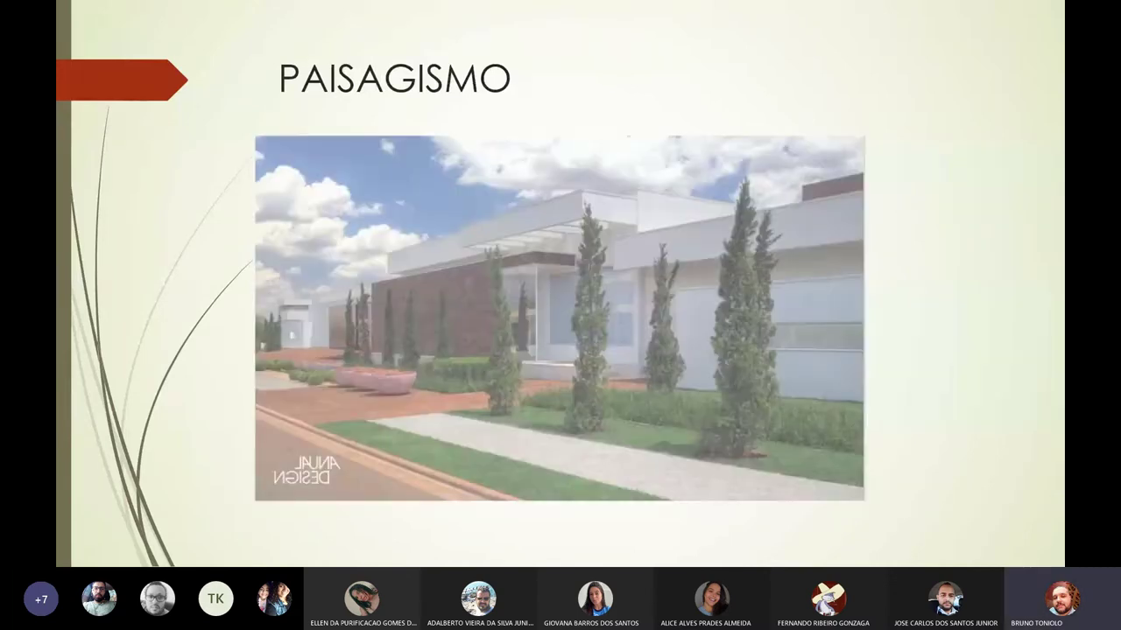
pyautogui.press('Right')
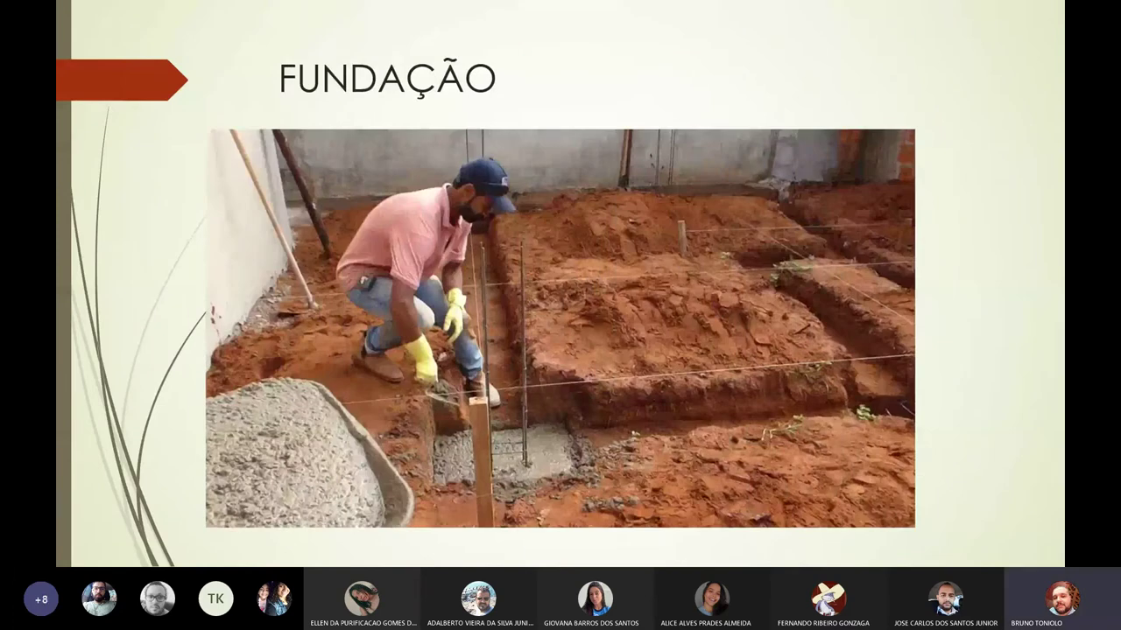
pyautogui.press('Right')
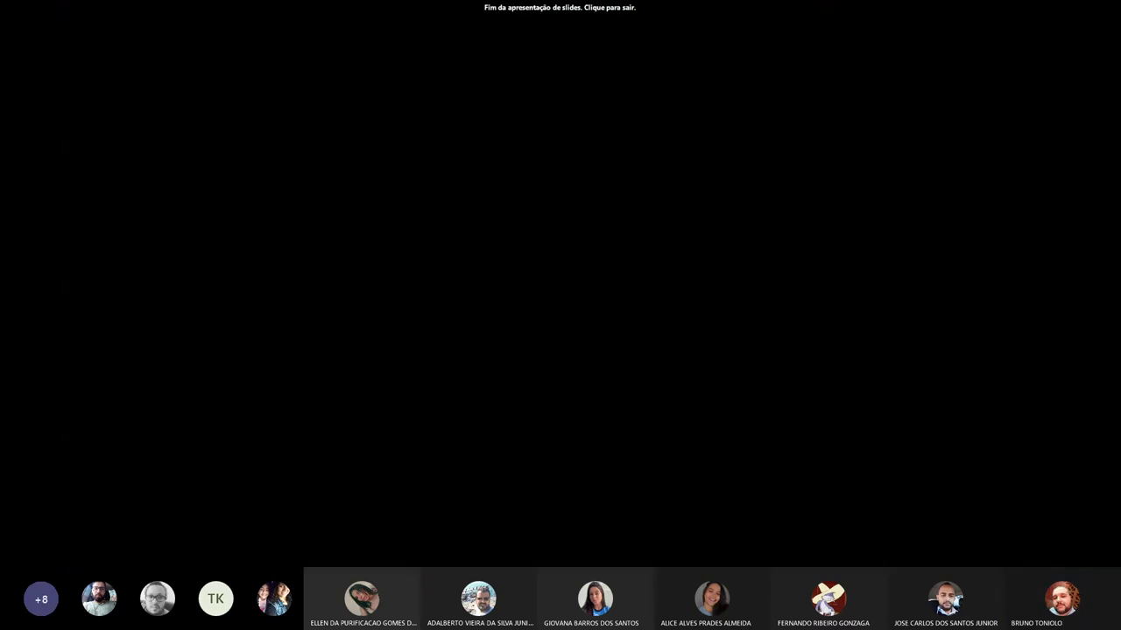
pyautogui.press('Right')
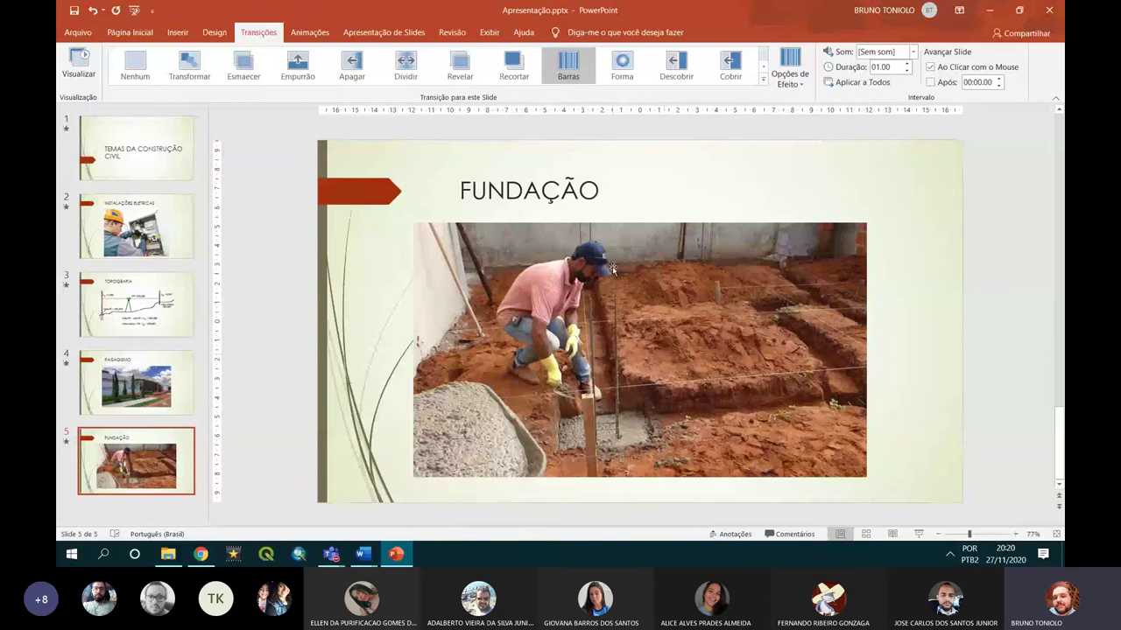
# Step: Return to the title slide and bring up Salvar como from the Arquivo menu
pyautogui.click(650, 271)
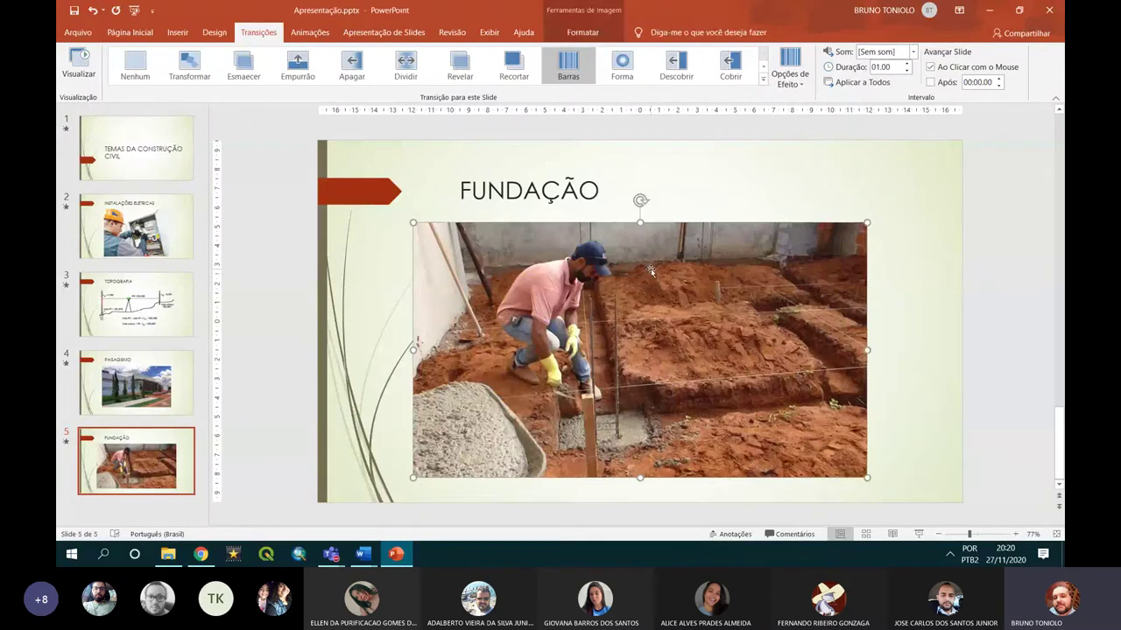
pyautogui.click(156, 175)
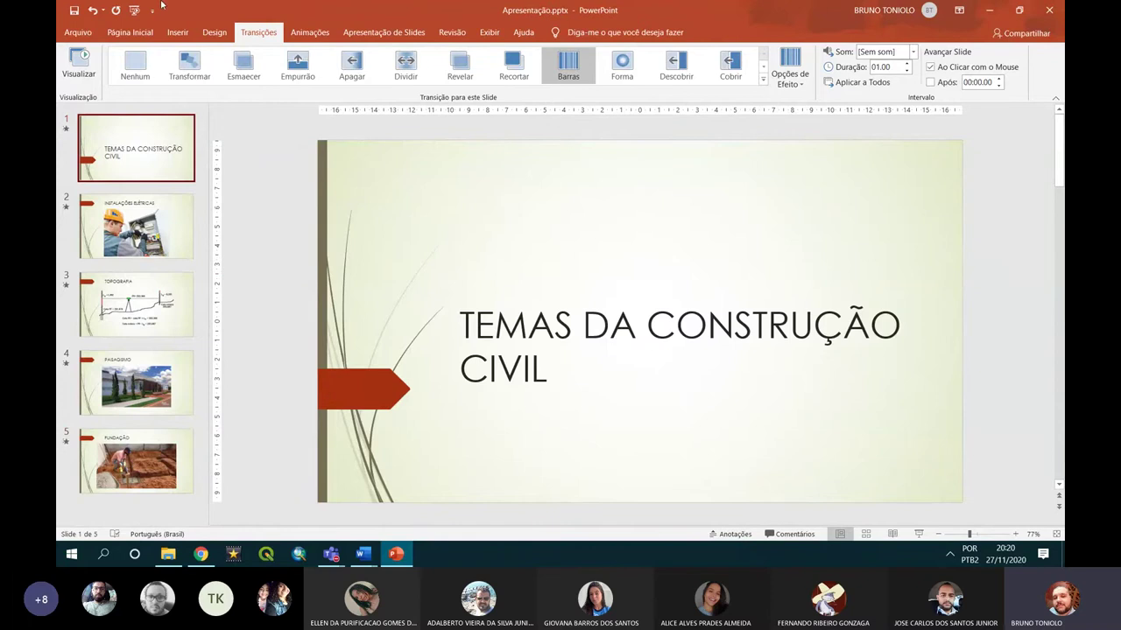
pyautogui.click(77, 33)
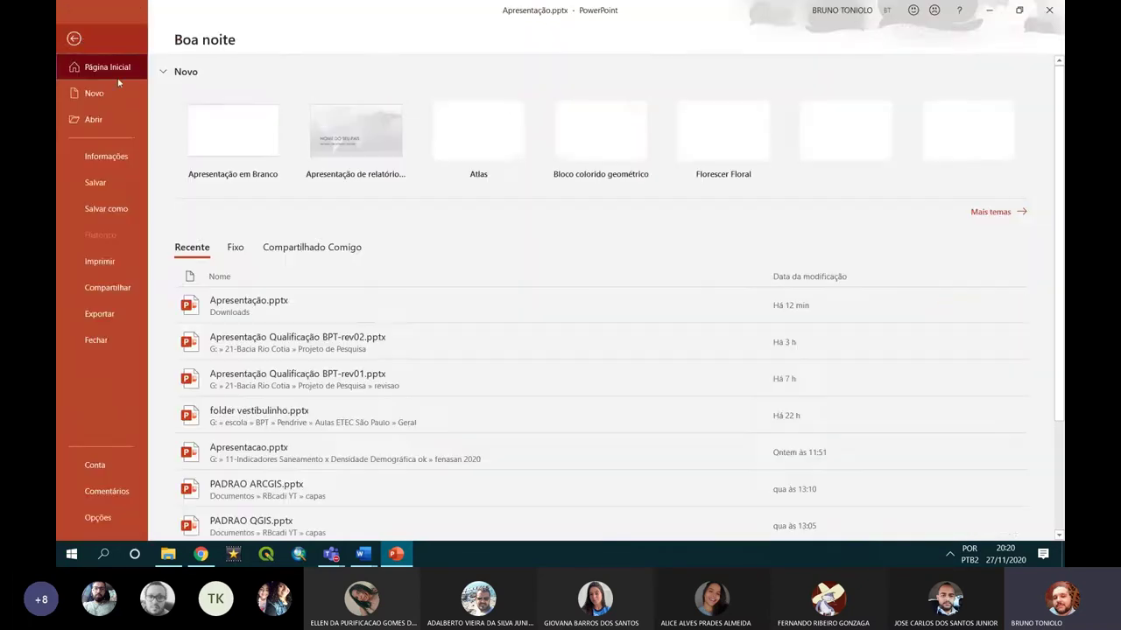
pyautogui.click(106, 209)
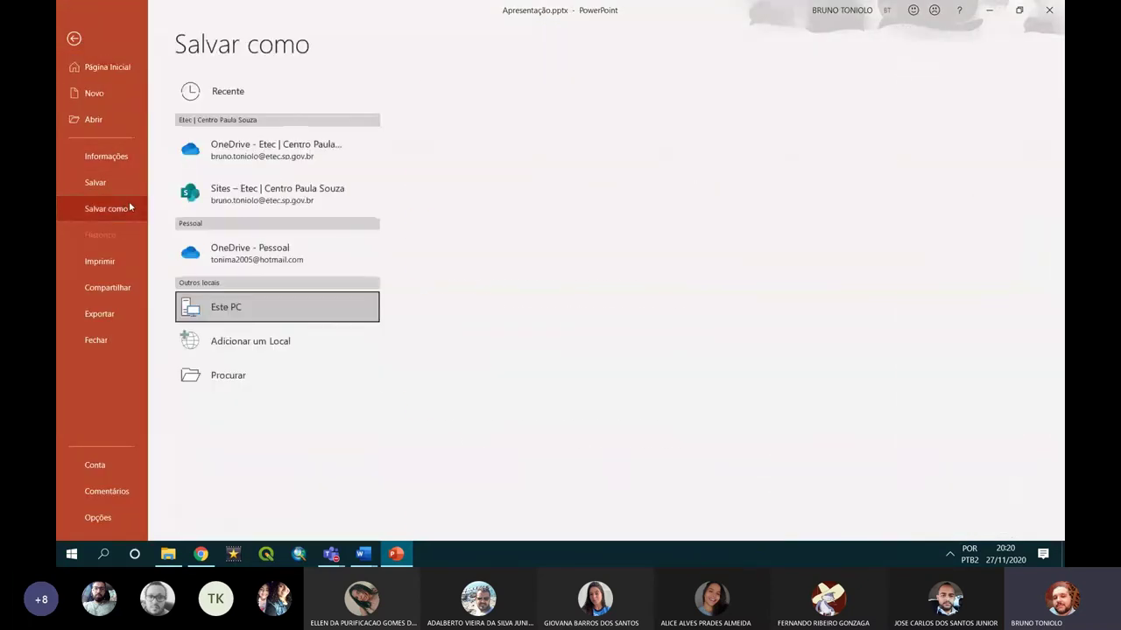
# Step: In the Save As dialog, set the file type to PDF (*.pdf)
pyautogui.click(314, 368)
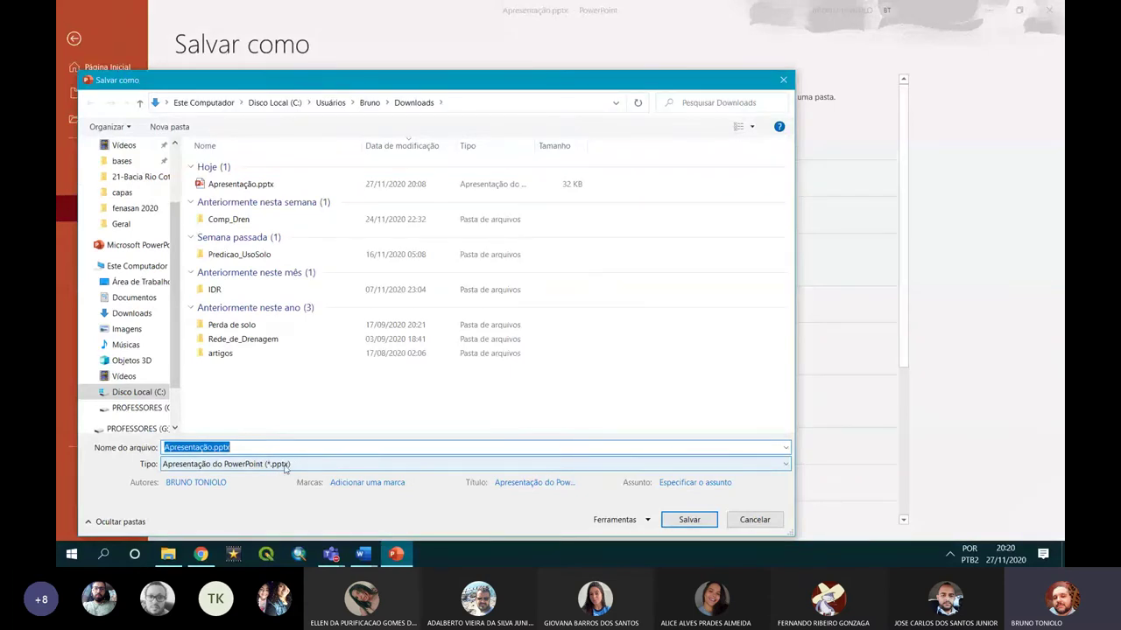
pyautogui.click(284, 464)
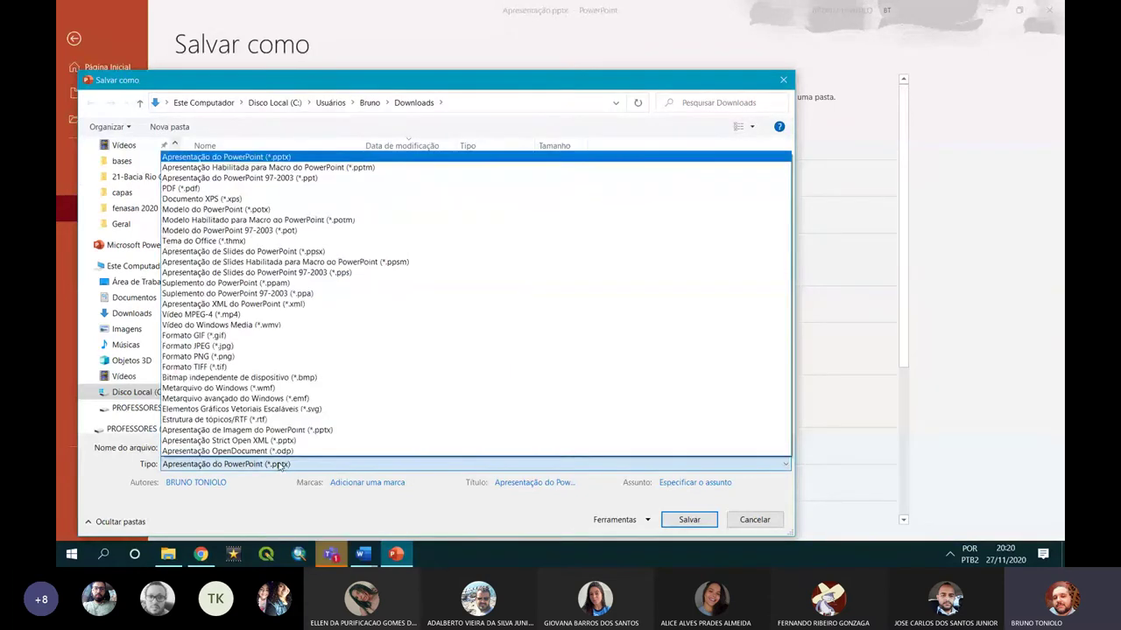
pyautogui.click(284, 464)
pyautogui.click(284, 464)
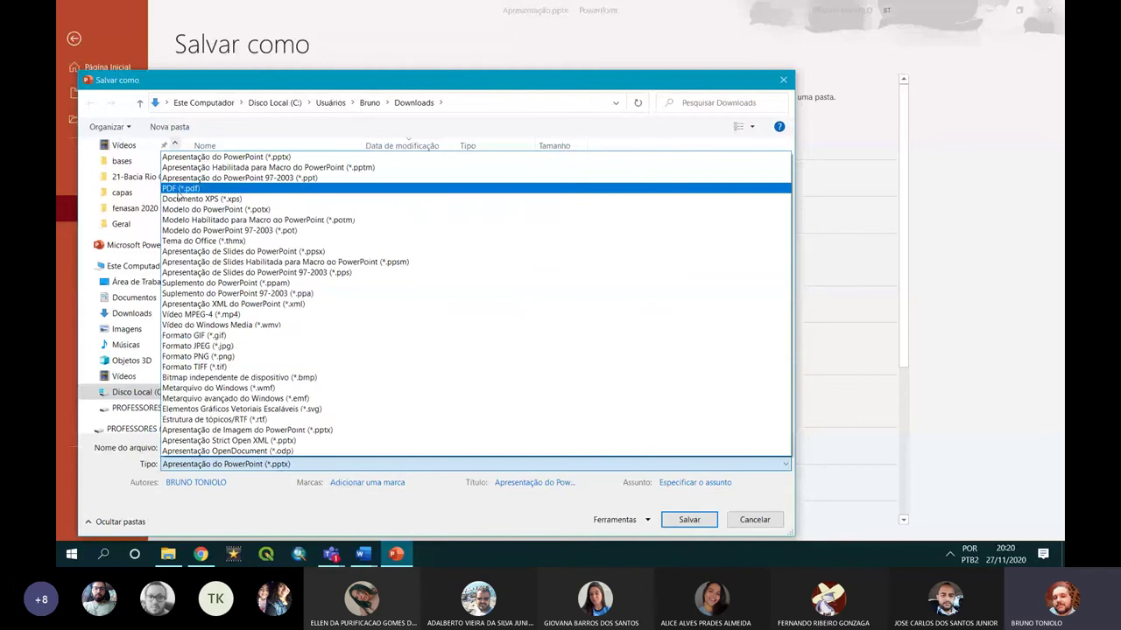
pyautogui.click(180, 189)
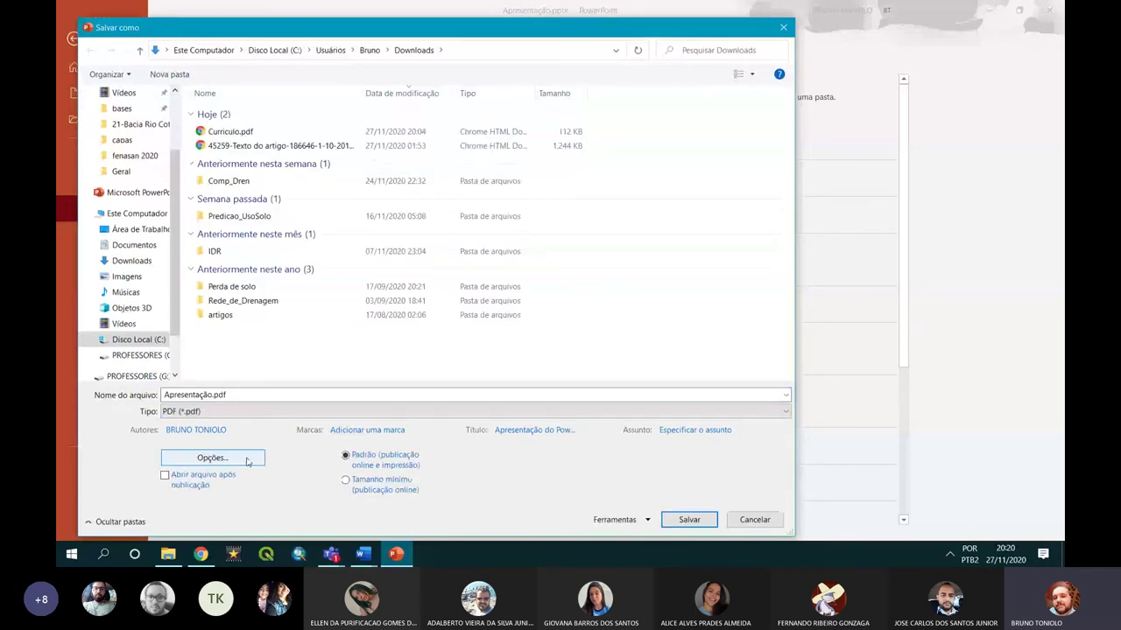
# Step: In the PDF options, check Enquadrar slides and keep Publicar on Slides after trying handouts
pyautogui.click(247, 460)
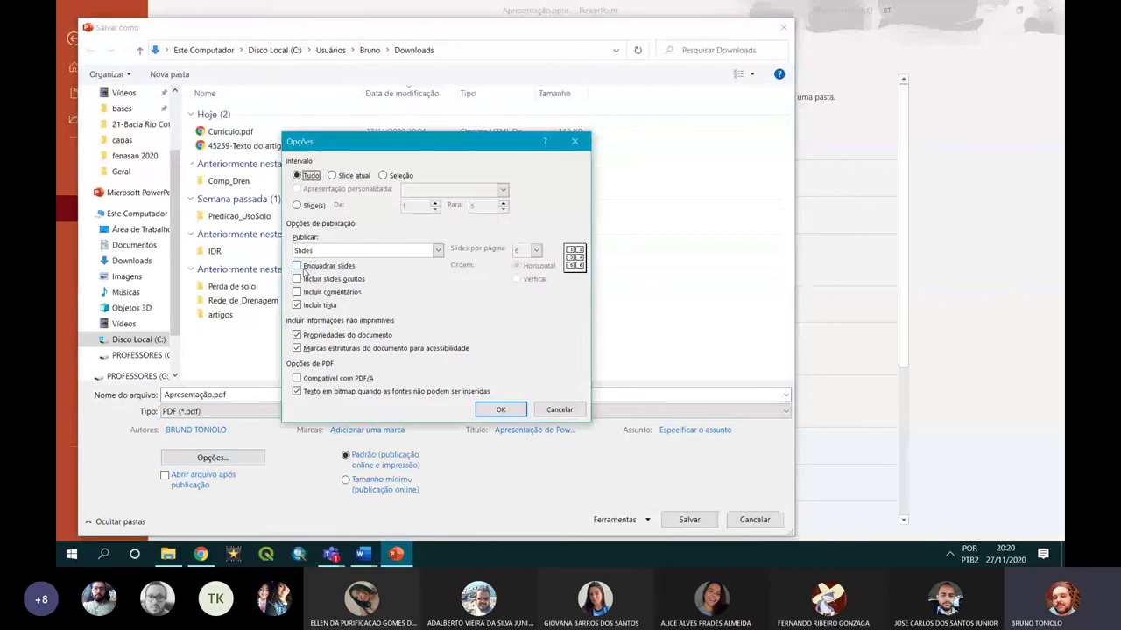
pyautogui.click(303, 267)
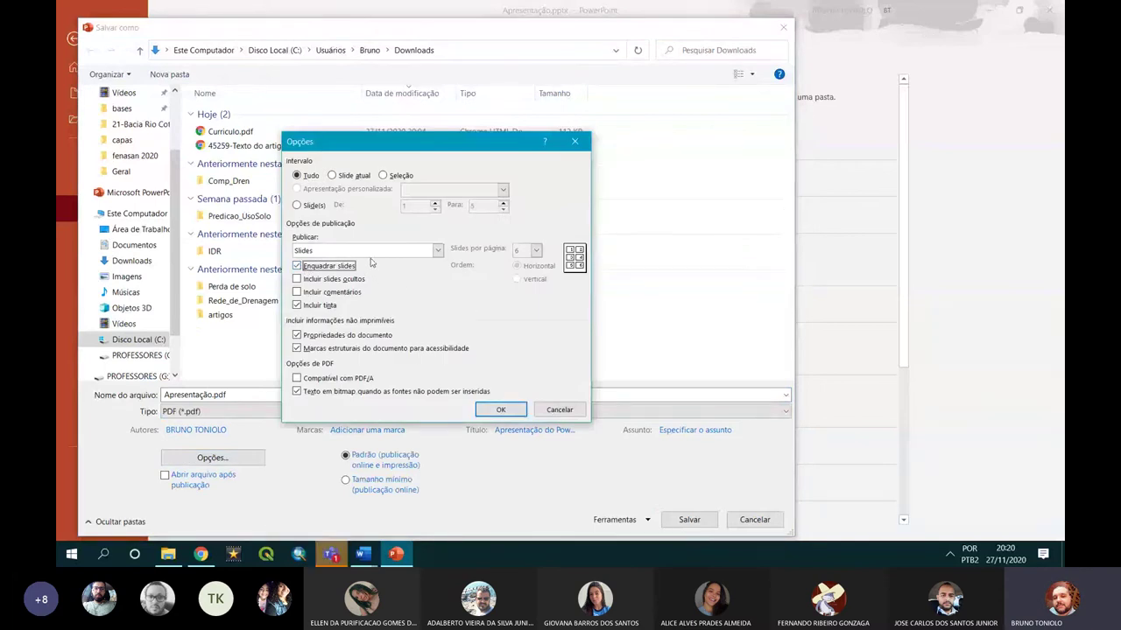
pyautogui.click(385, 251)
pyautogui.click(350, 271)
pyautogui.click(413, 254)
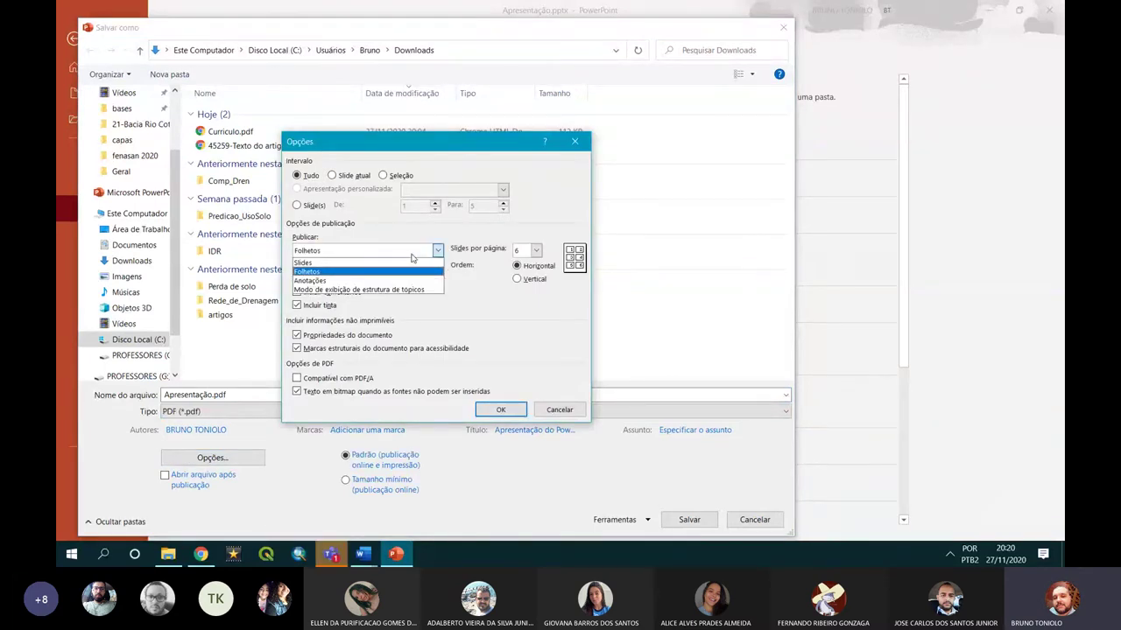
pyautogui.click(350, 263)
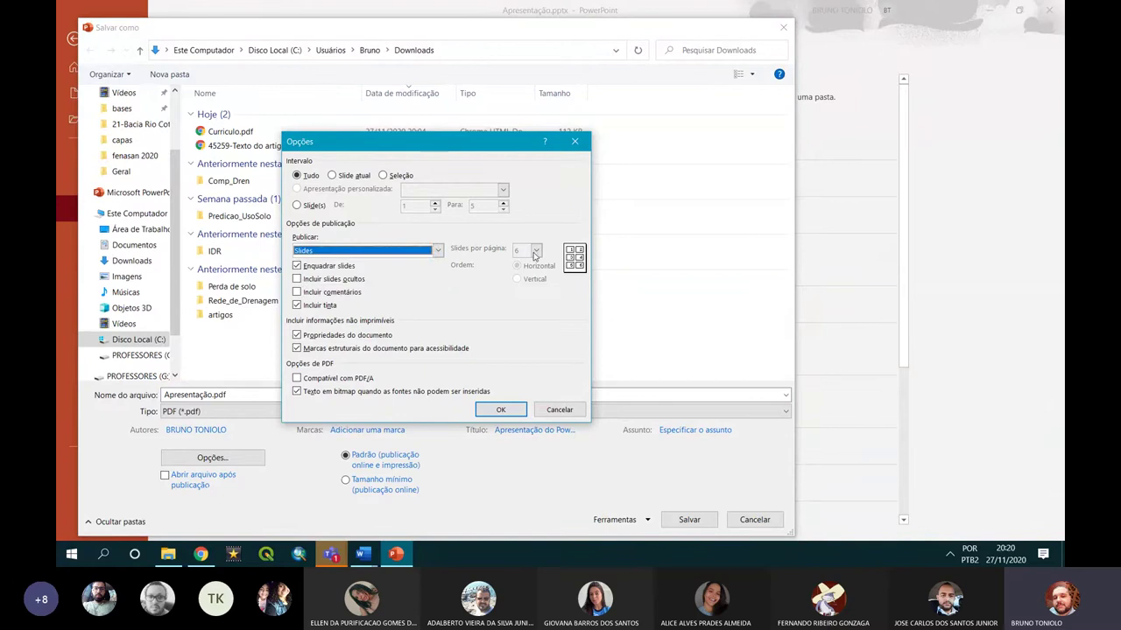
pyautogui.click(385, 251)
pyautogui.click(350, 271)
pyautogui.click(530, 251)
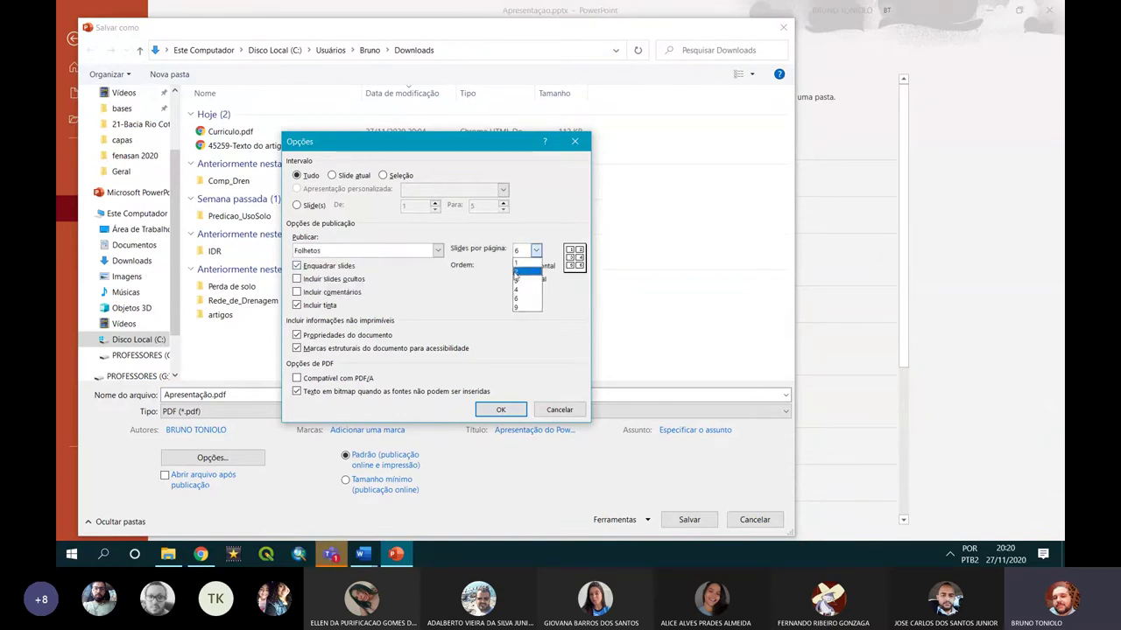
pyautogui.click(515, 273)
pyautogui.click(438, 252)
pyautogui.click(297, 261)
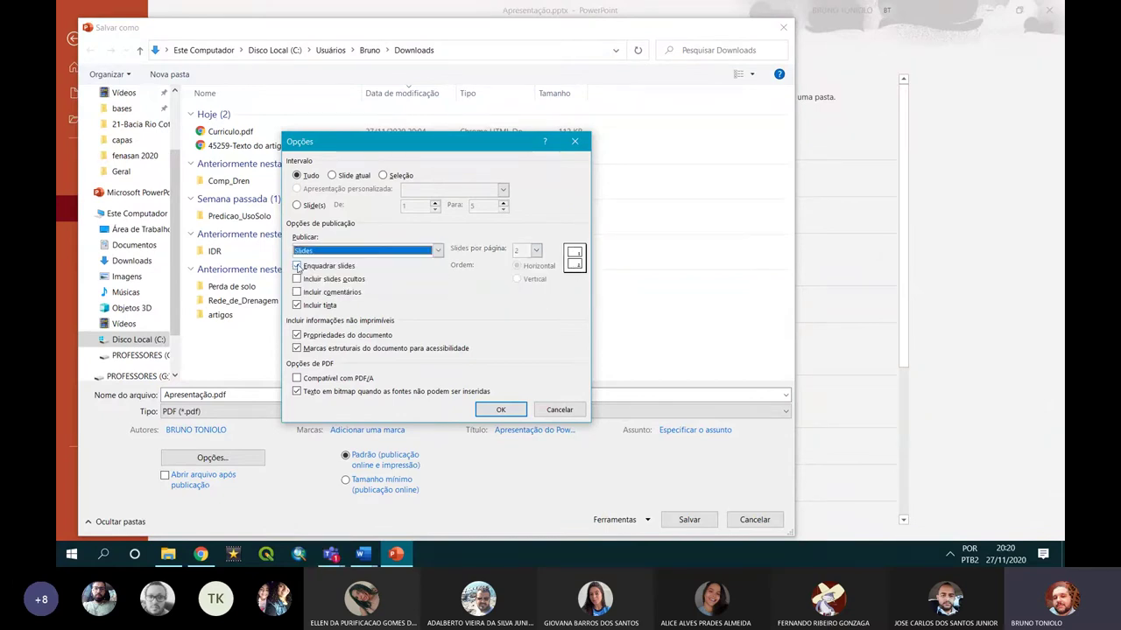
# Step: Confirm the options and save the export as Apresentação.pdf in Downloads
pyautogui.click(498, 408)
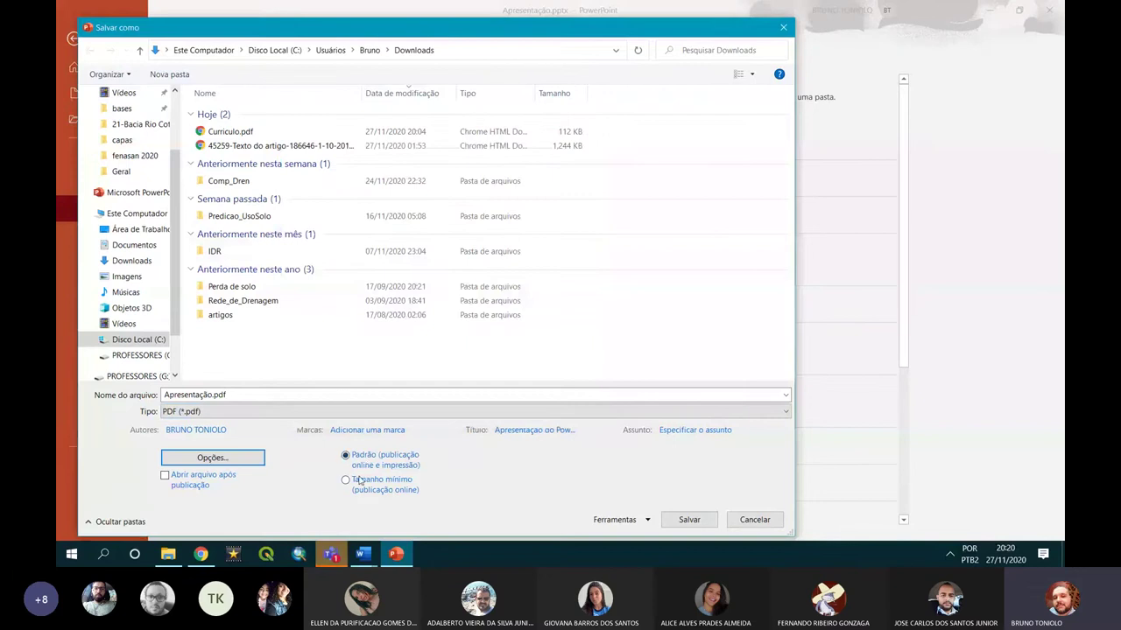
pyautogui.click(283, 395)
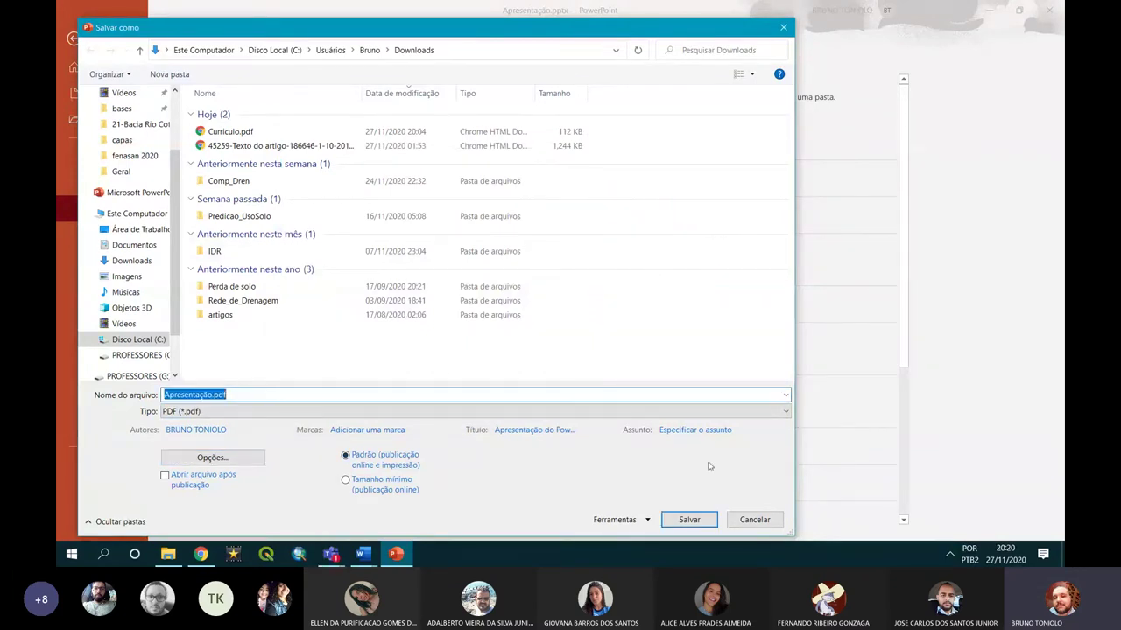
pyautogui.click(689, 518)
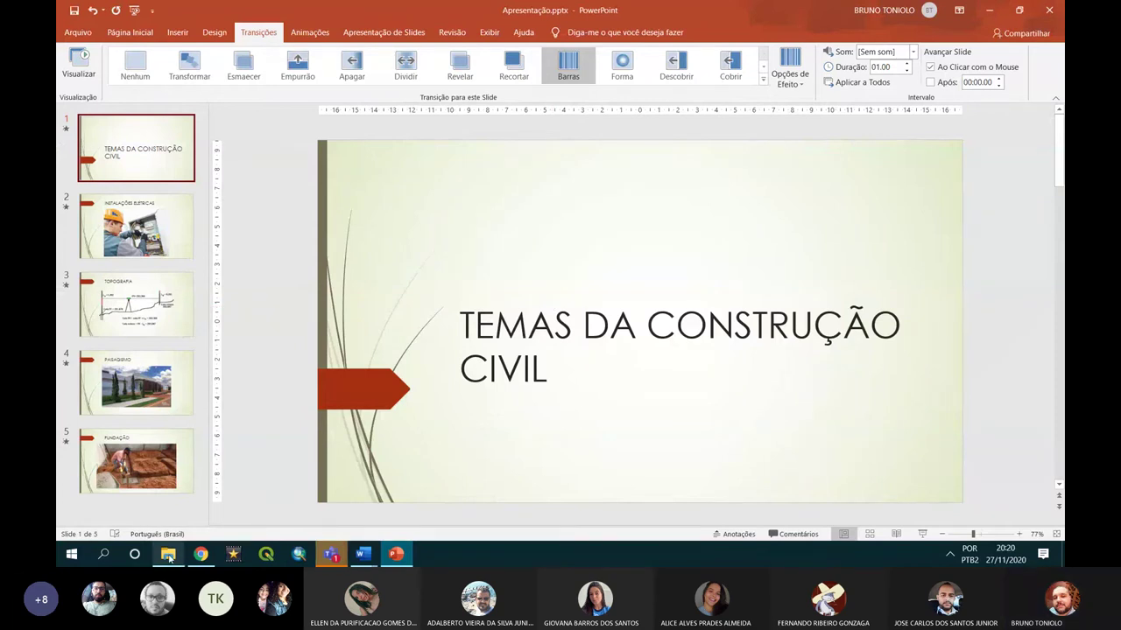
# Step: Open Apresentação.pdf from Downloads in Chrome and scroll through its pages
pyautogui.click(169, 555)
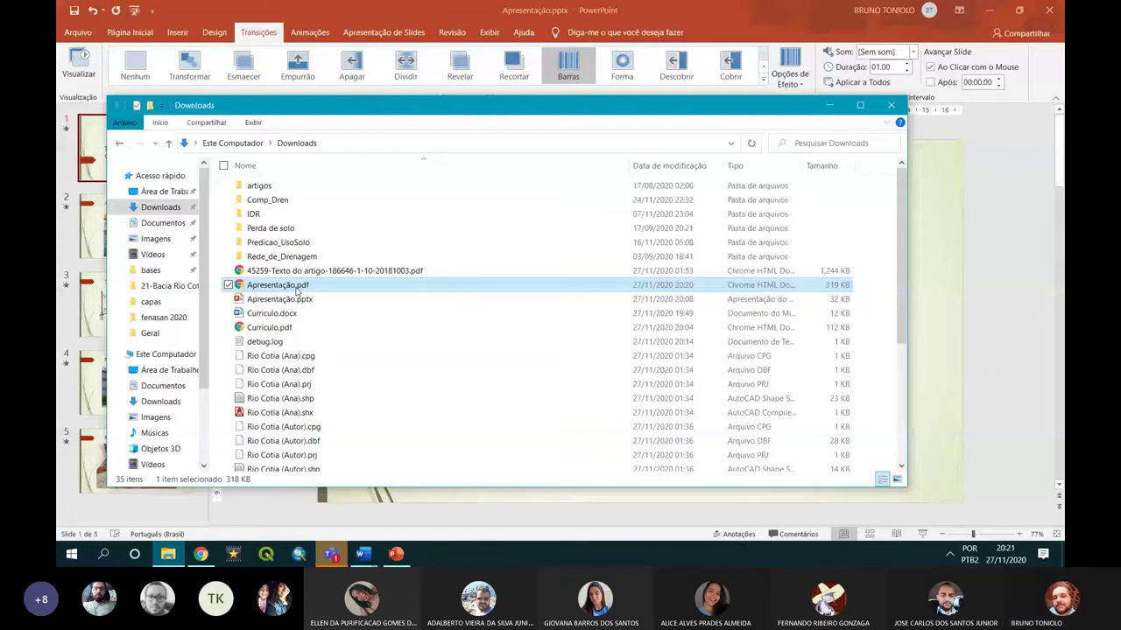
pyautogui.doubleClick(297, 290)
pyautogui.scroll(-4, 565, 284)
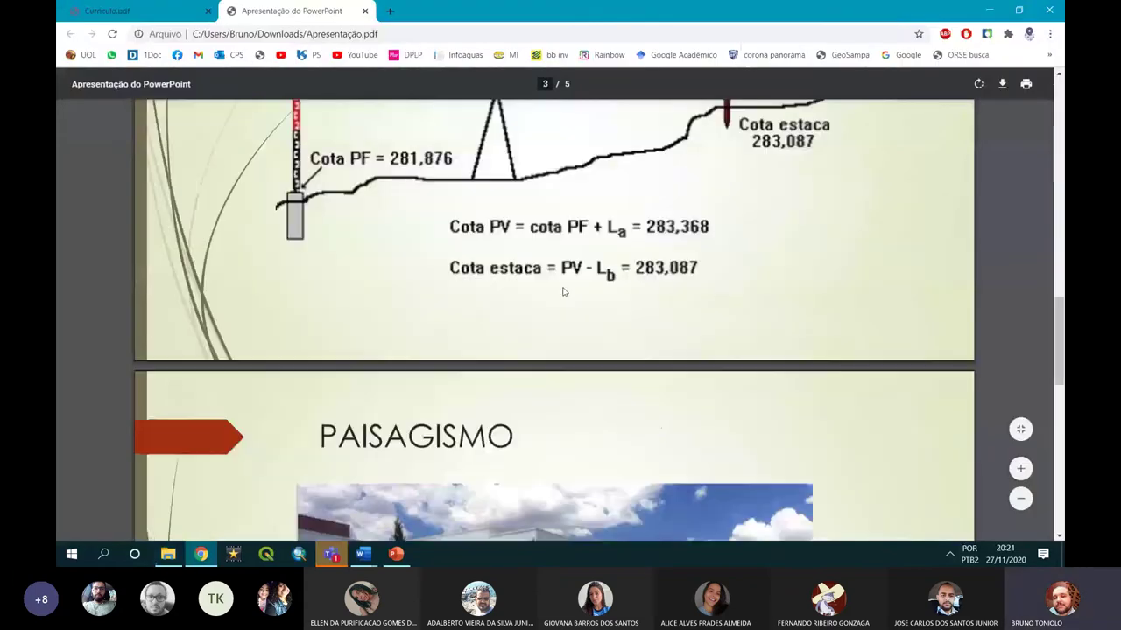
pyautogui.scroll(-3, 563, 292)
pyautogui.scroll(5, 527, 287)
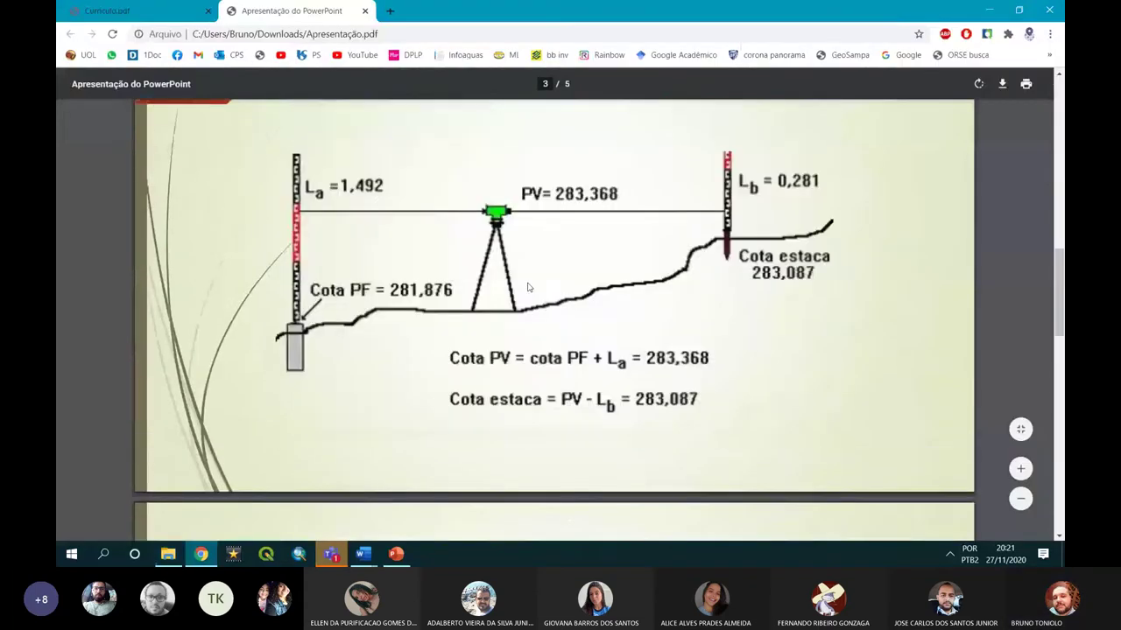
pyautogui.scroll(10, 528, 287)
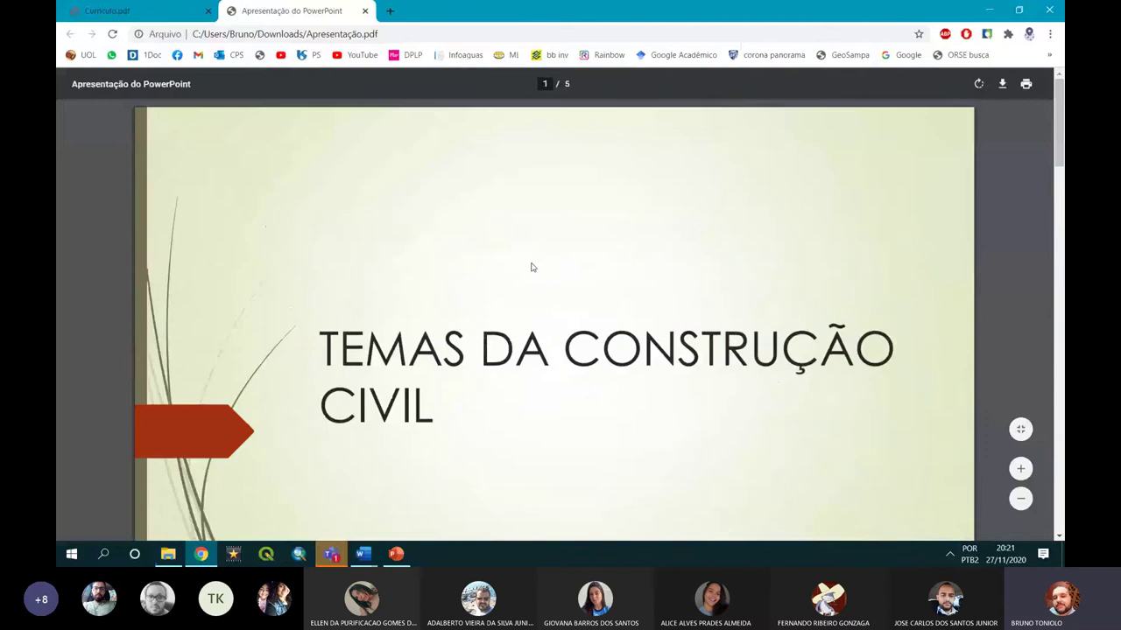
pyautogui.scroll(2, 530, 267)
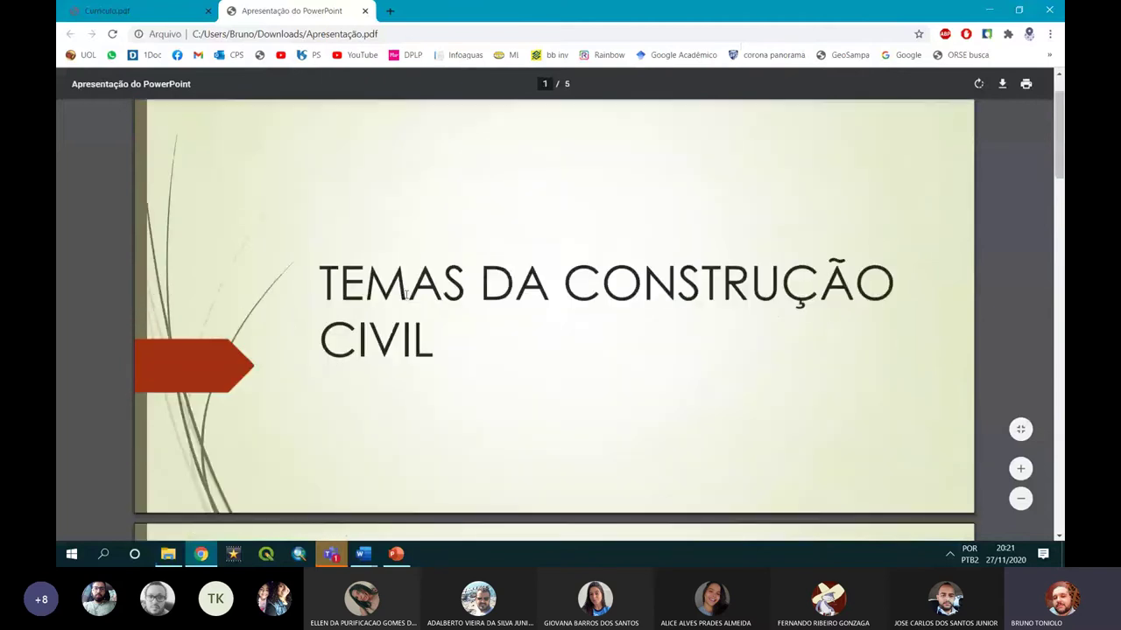
pyautogui.scroll(1, 446, 302)
pyautogui.scroll(-1, 601, 327)
# Step: View the PDF full screen, page forward and back through the slides, then exit full screen
pyautogui.press('F11')
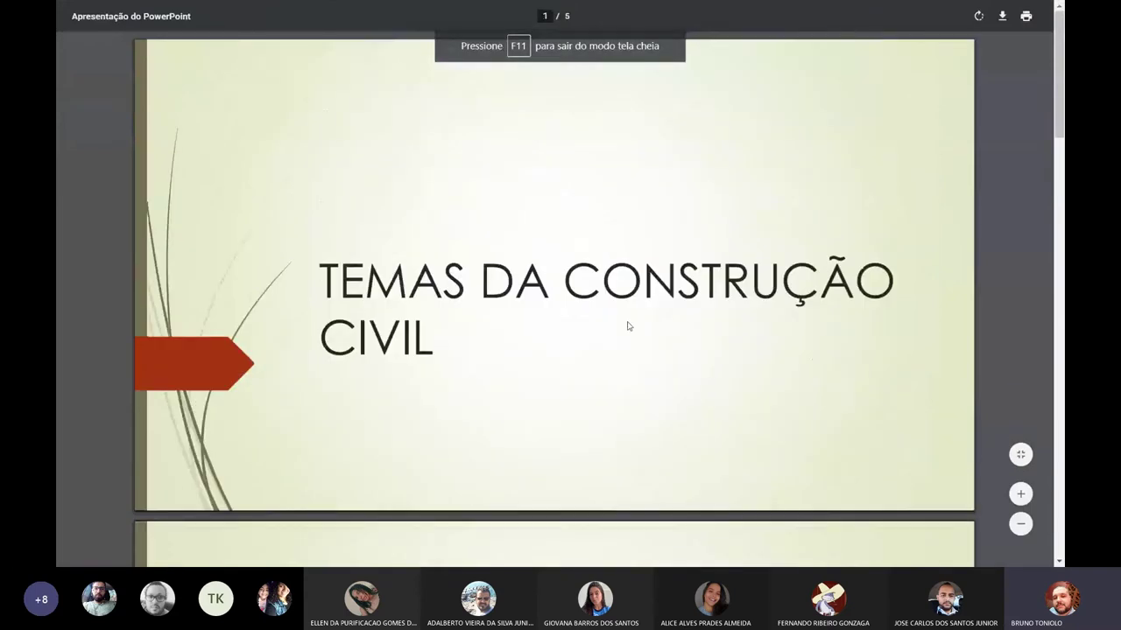
pyautogui.press('F11')
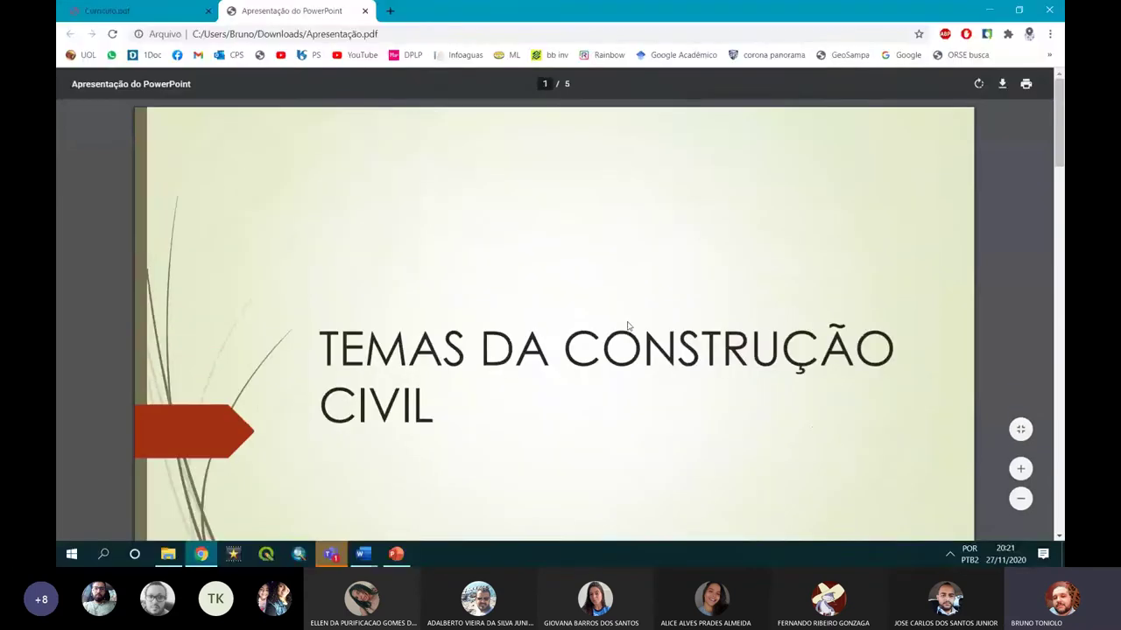
pyautogui.press('F11')
pyautogui.press('F11')
pyautogui.press('F11')
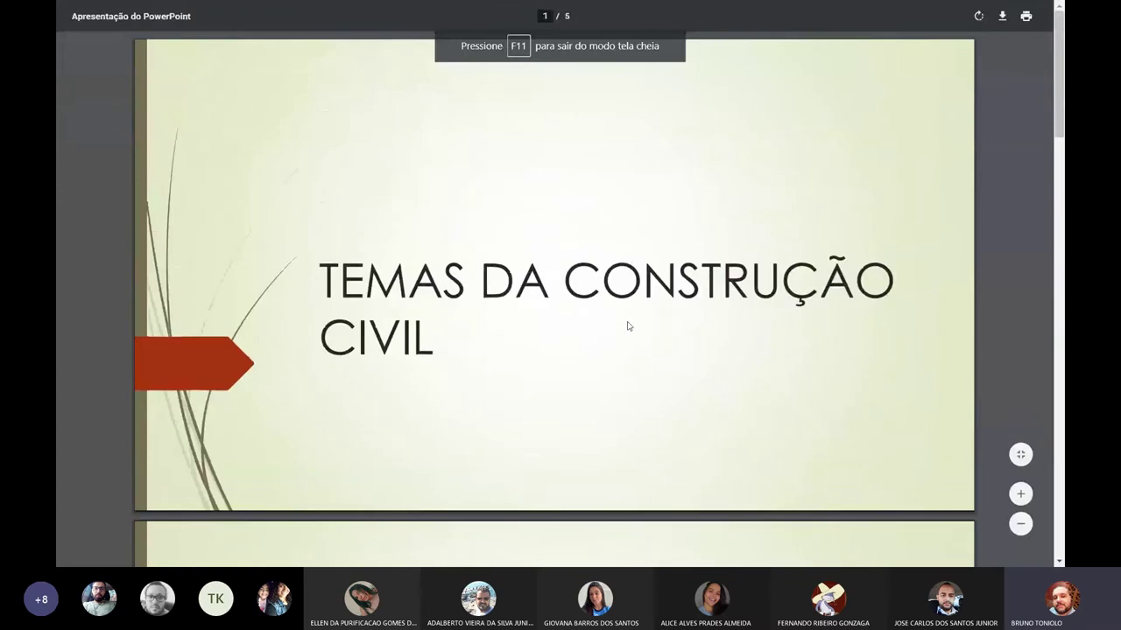
pyautogui.press('Right')
pyautogui.press('Right')
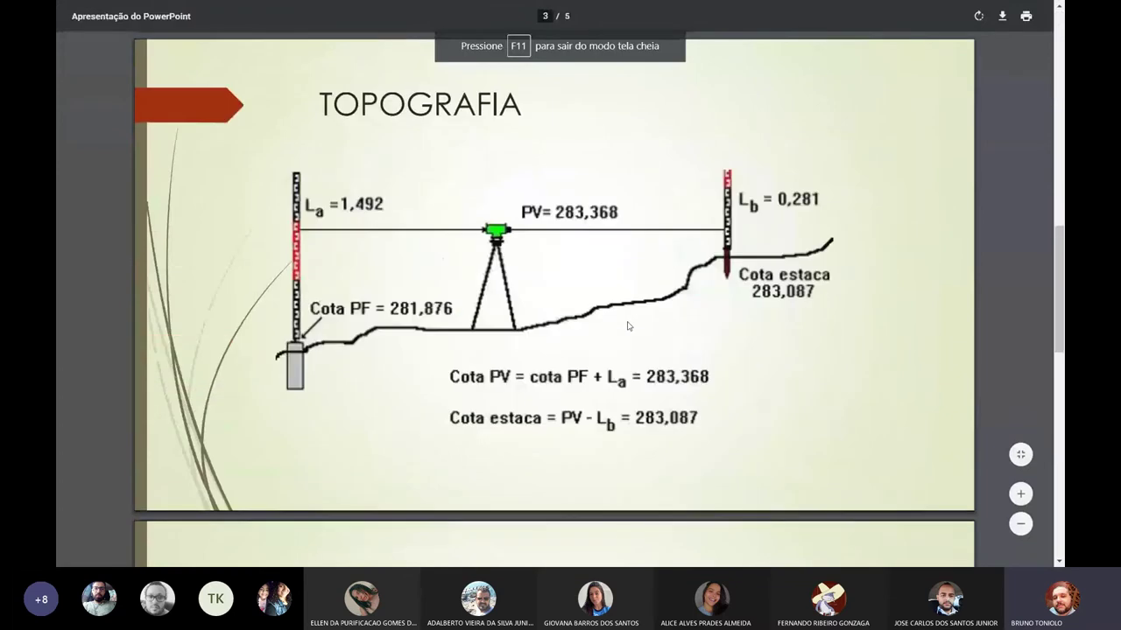
pyautogui.press('Right')
pyautogui.press('Right')
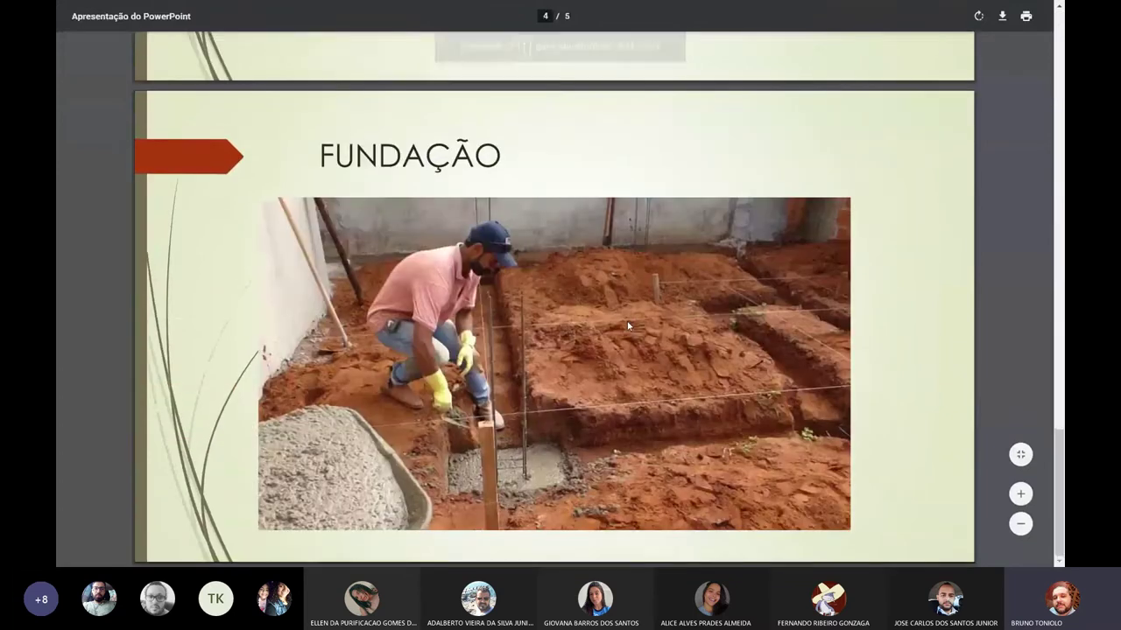
pyautogui.press('Left')
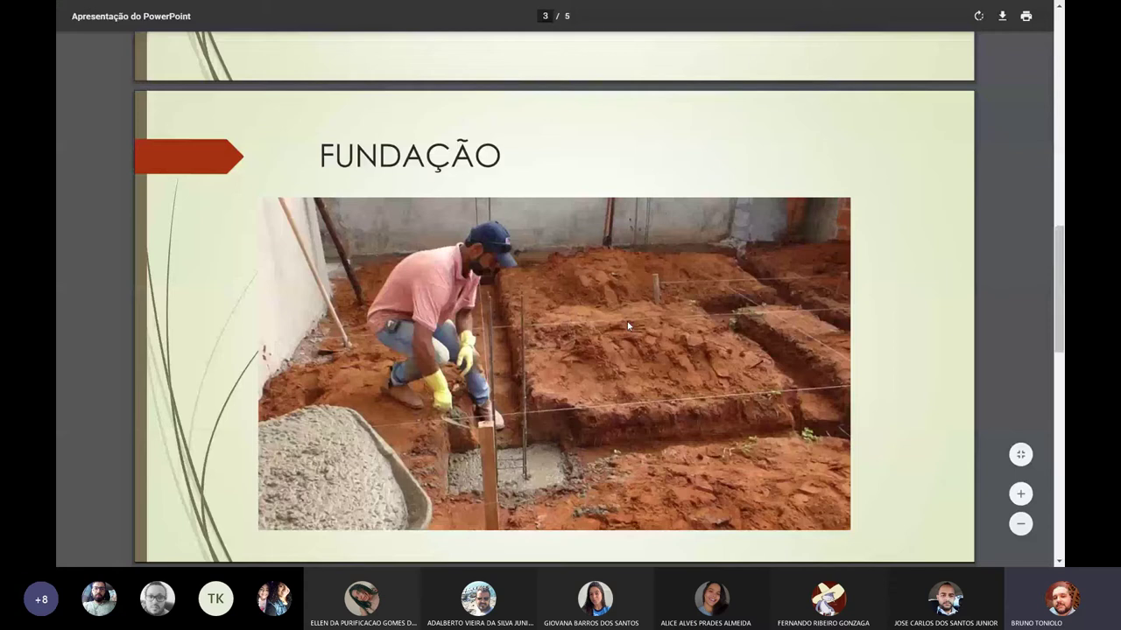
pyautogui.press('Left')
pyautogui.press('Left')
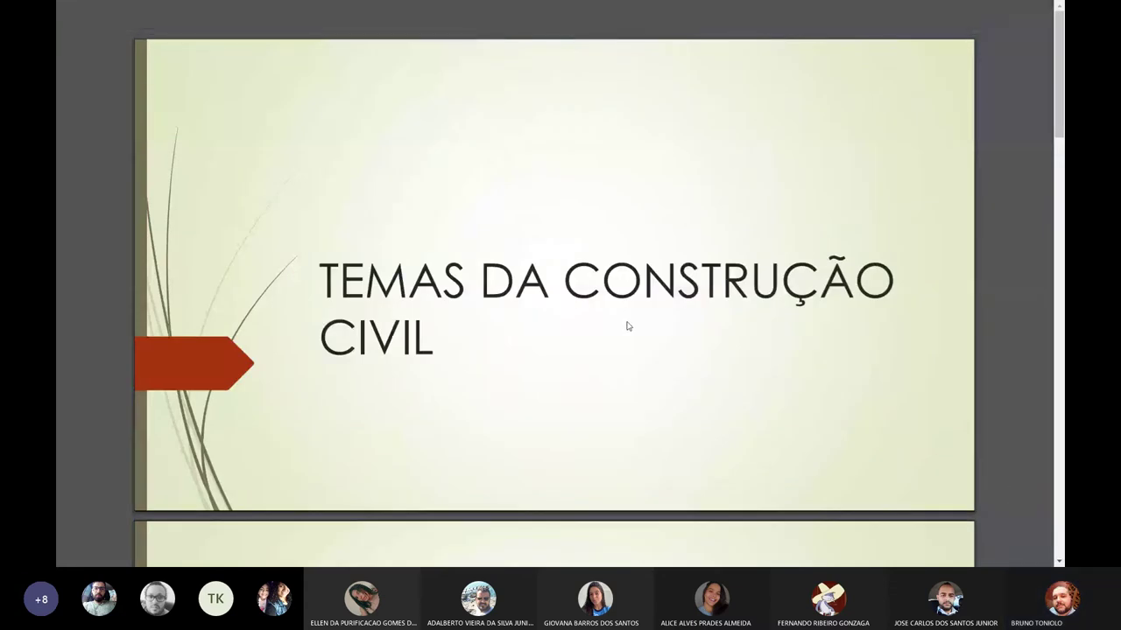
pyautogui.press('F11')
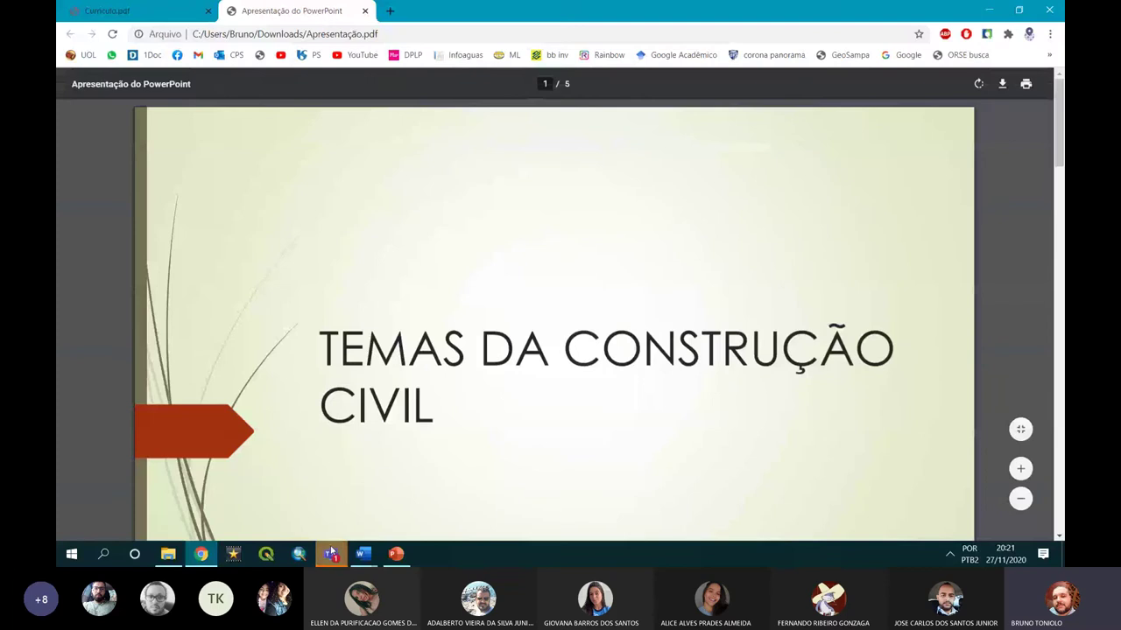
pyautogui.moveTo(331, 553)
pyautogui.click(339, 508)
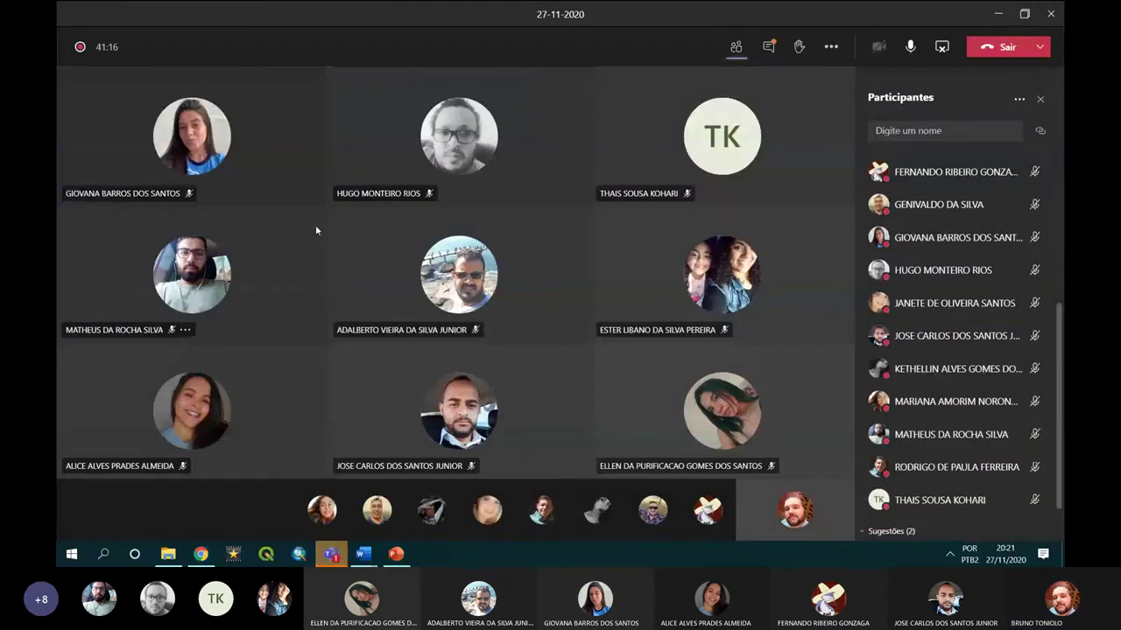
pyautogui.click(769, 48)
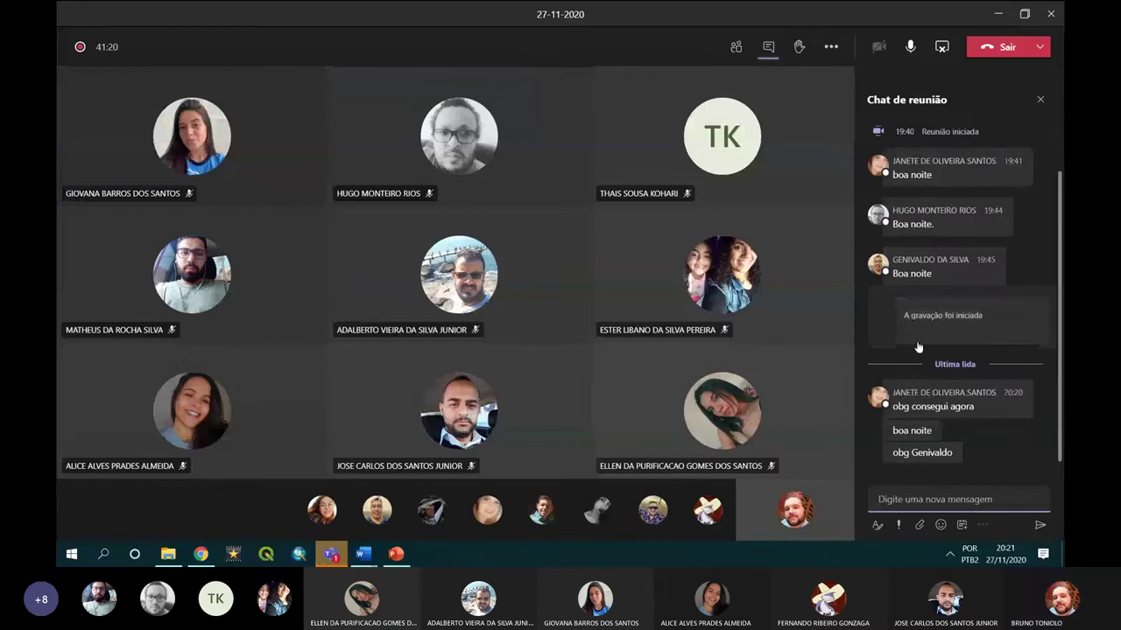
pyautogui.click(1001, 18)
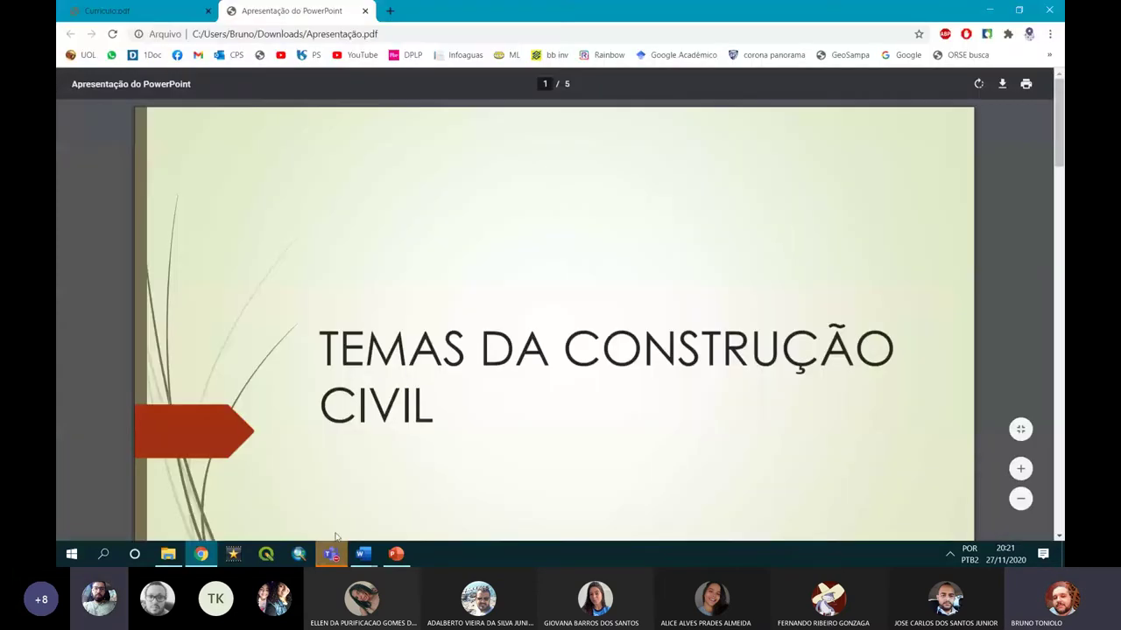
pyautogui.scroll(-1, 443, 325)
pyautogui.scroll(-2, 450, 333)
pyautogui.scroll(3, 450, 333)
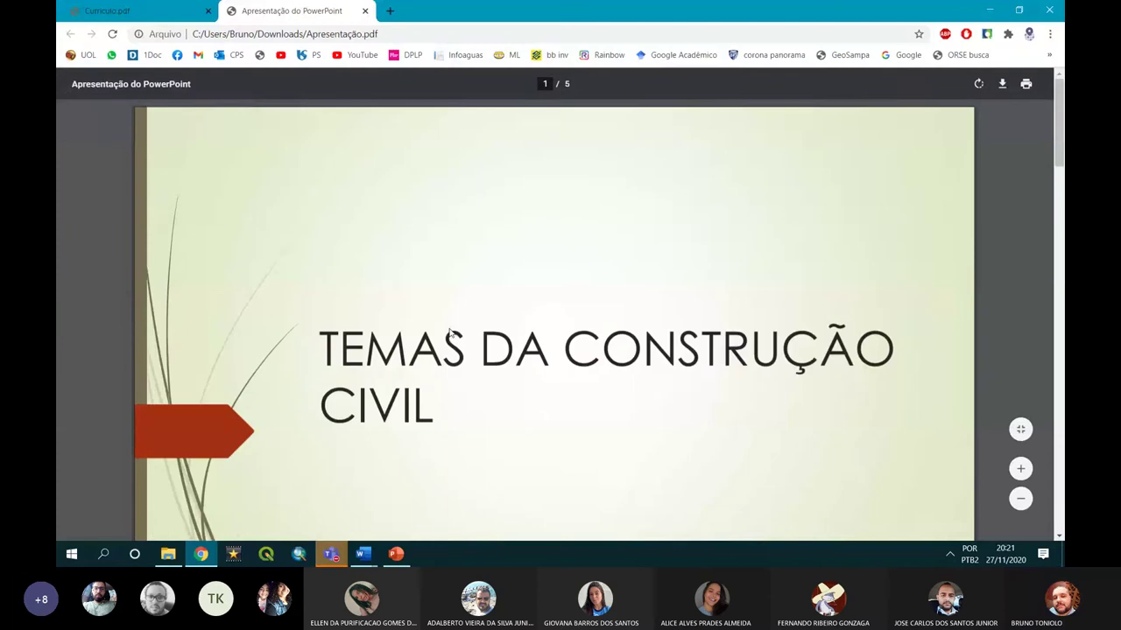
pyautogui.scroll(-1, 472, 334)
pyautogui.scroll(-2, 428, 354)
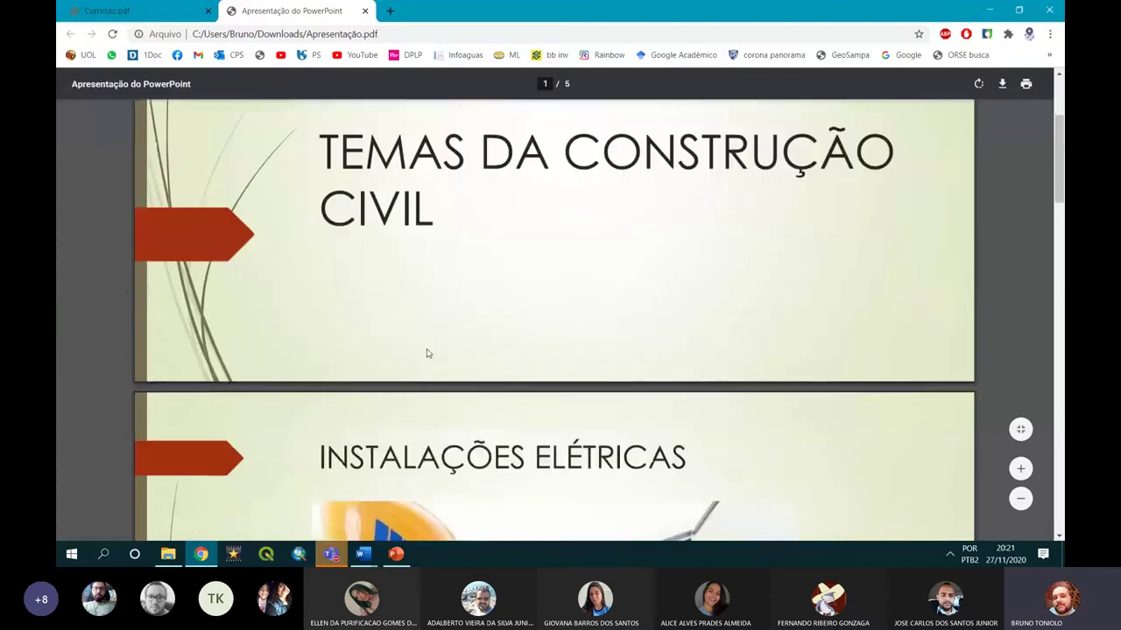
# Step: Switch to PowerPoint and the Word document Documento2, then show the desktop and launch Excel
pyautogui.click(399, 553)
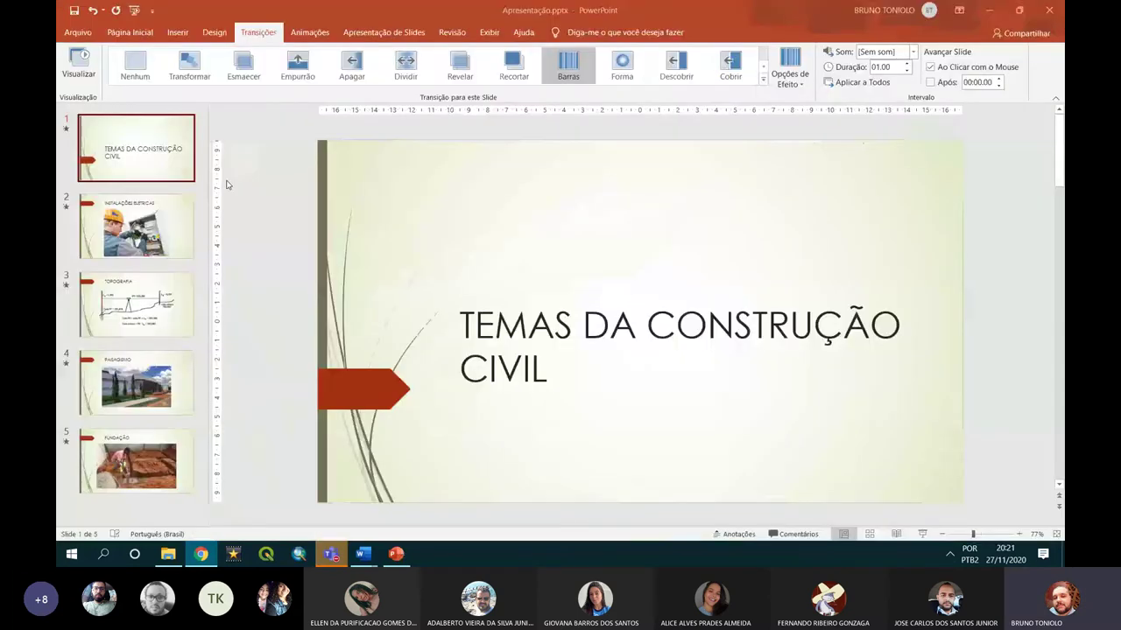
pyautogui.moveTo(363, 553)
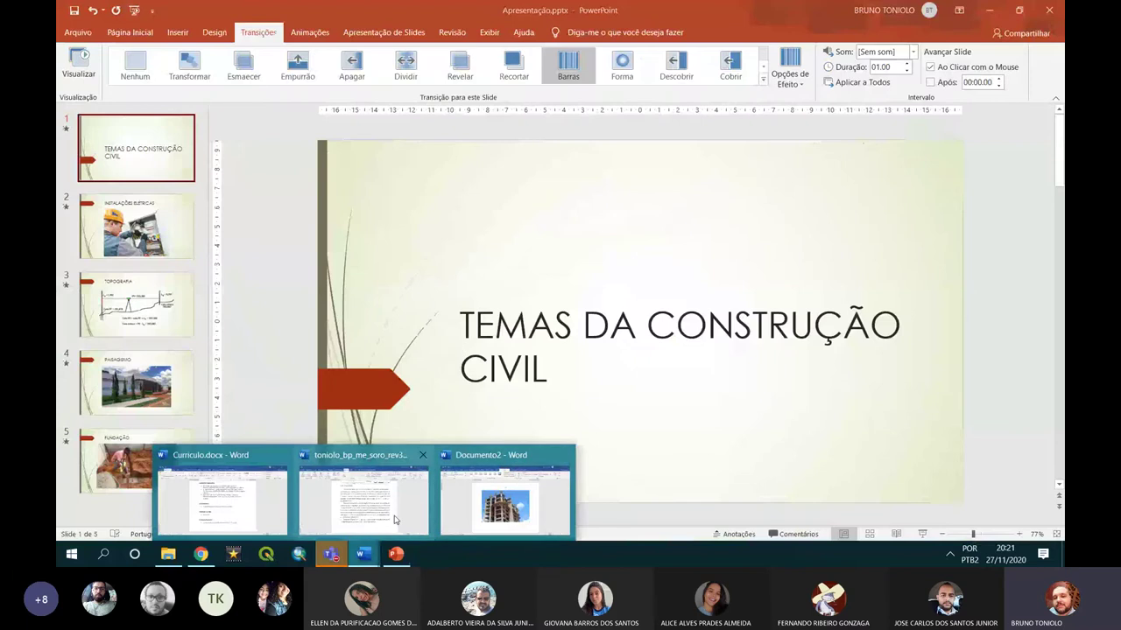
pyautogui.click(497, 524)
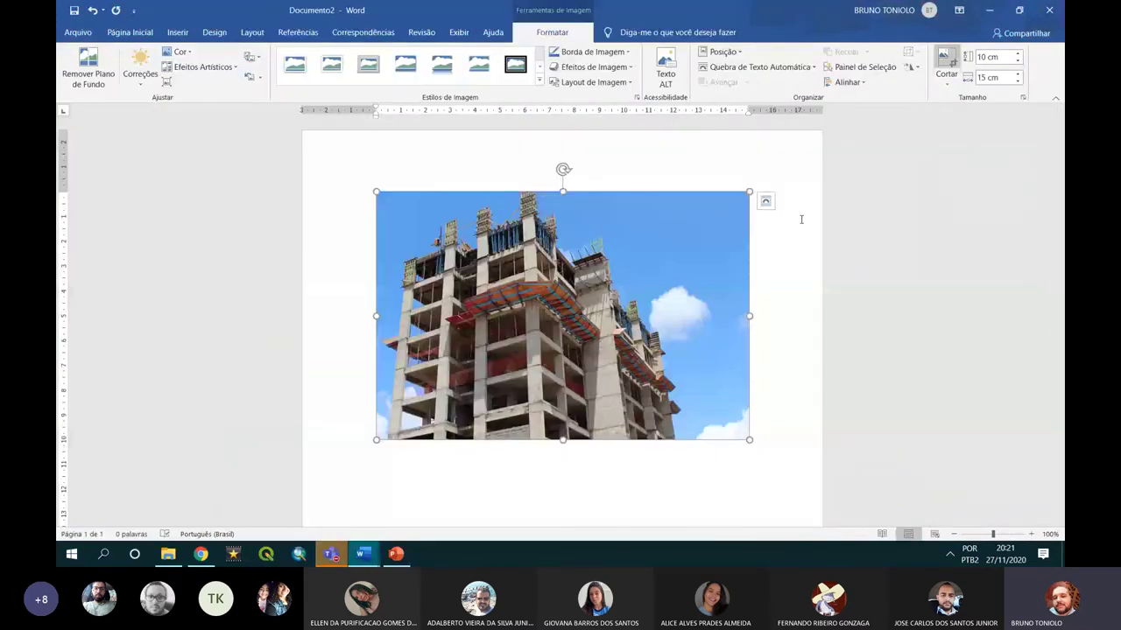
pyautogui.click(1062, 554)
pyautogui.doubleClick(1028, 320)
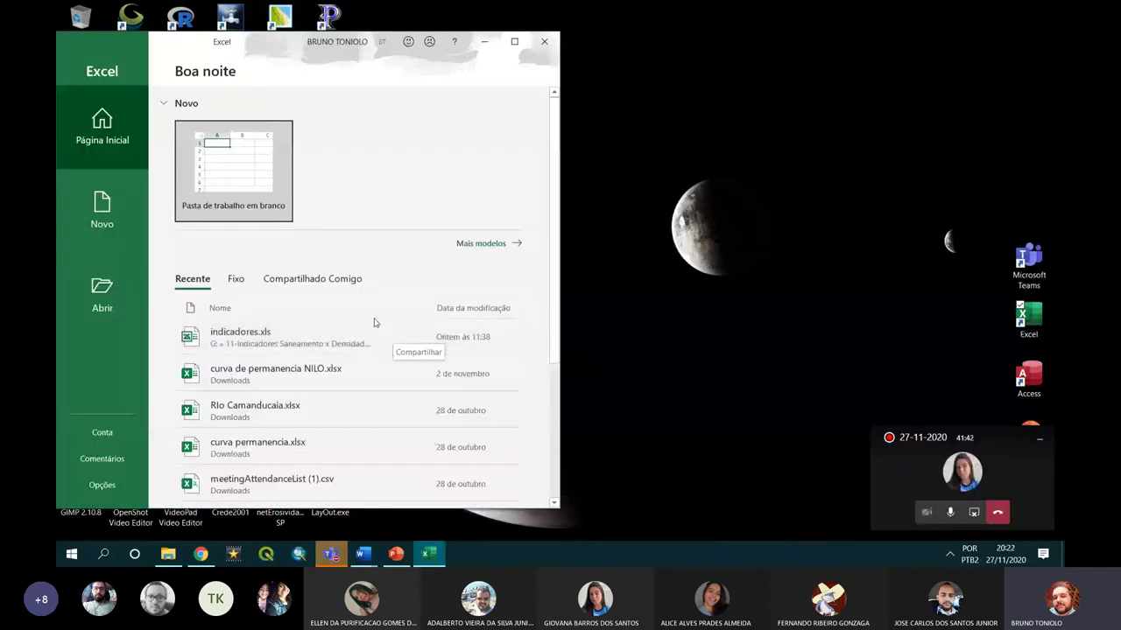
# Step: Maximize the Excel start window and create a new blank workbook
pyautogui.click(514, 42)
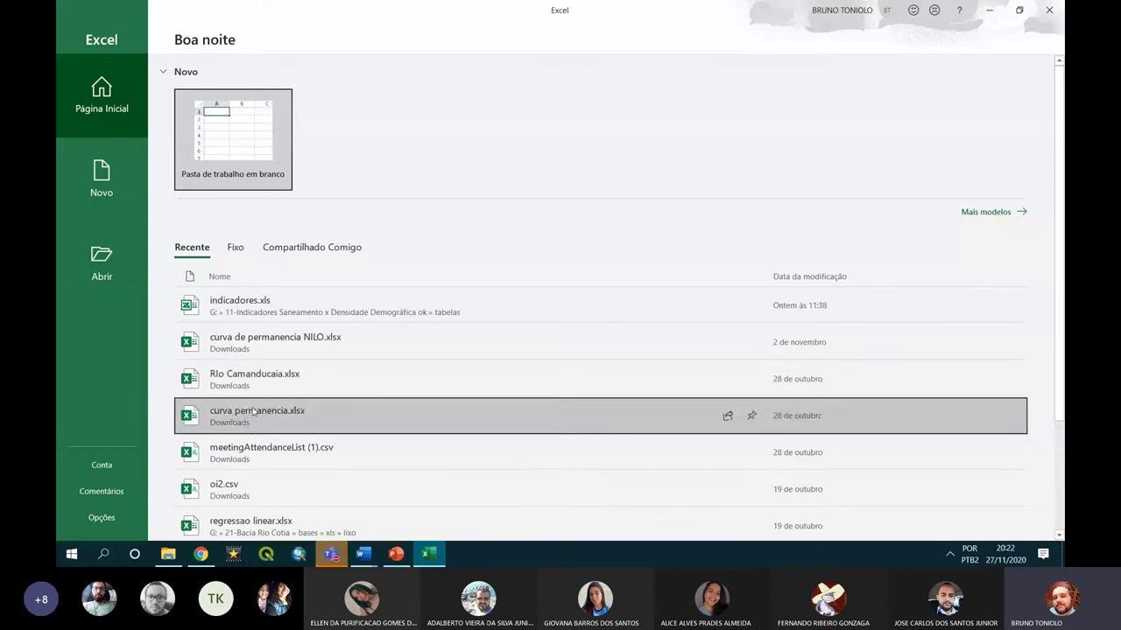
pyautogui.click(108, 171)
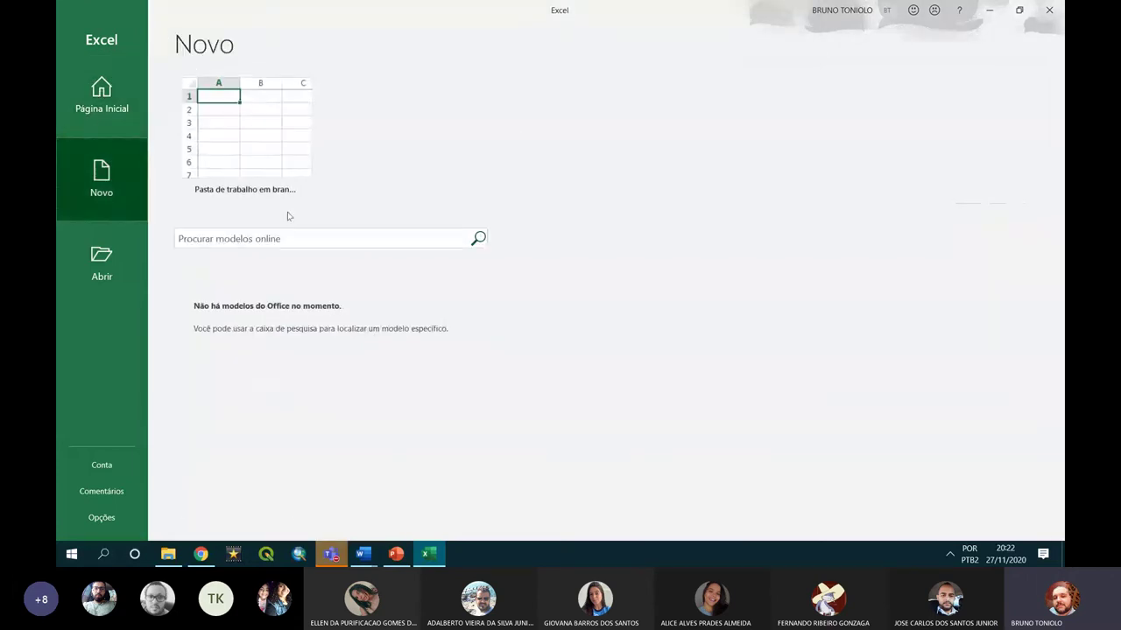
pyautogui.click(254, 163)
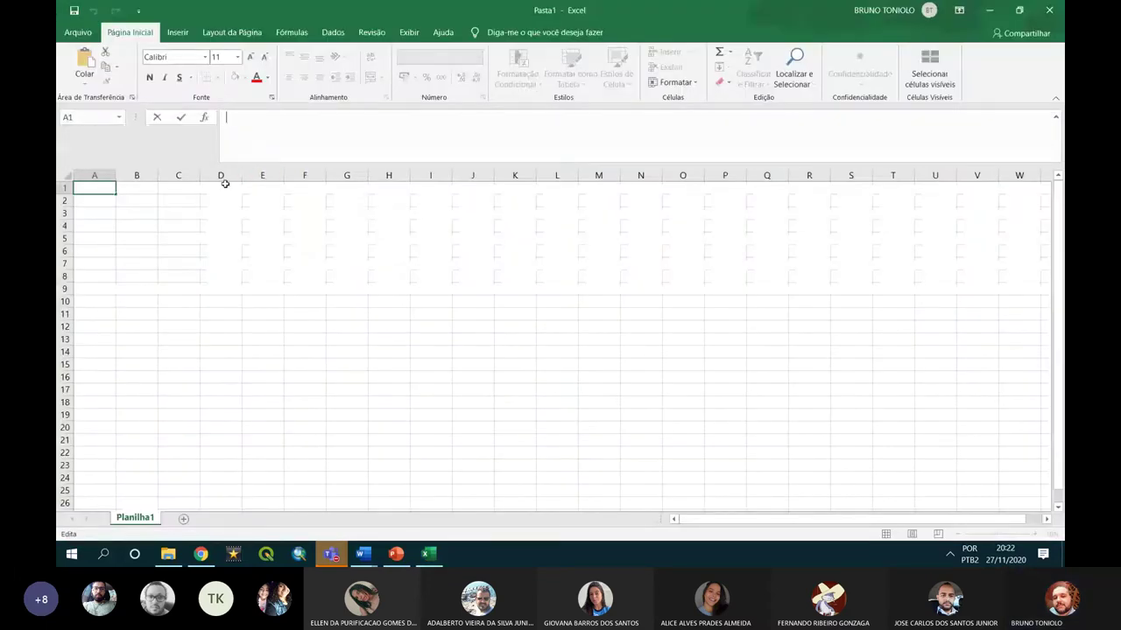
# Step: Select cells B4, A1 and A2, then columns A through E one by one
pyautogui.click(135, 223)
pyautogui.click(95, 188)
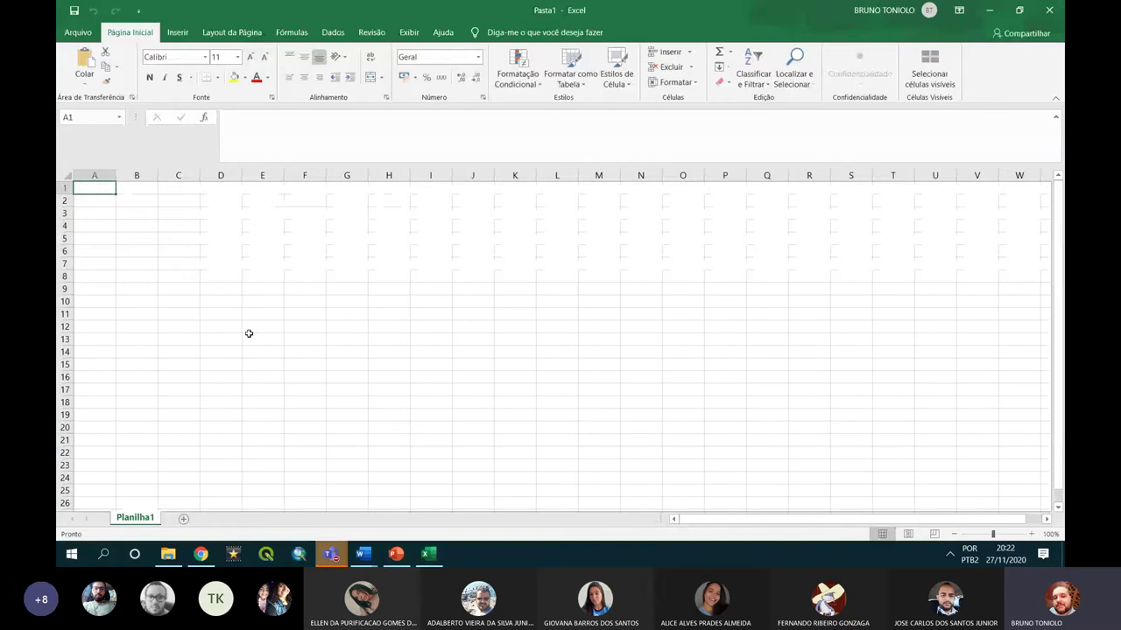
pyautogui.click(99, 202)
pyautogui.click(95, 186)
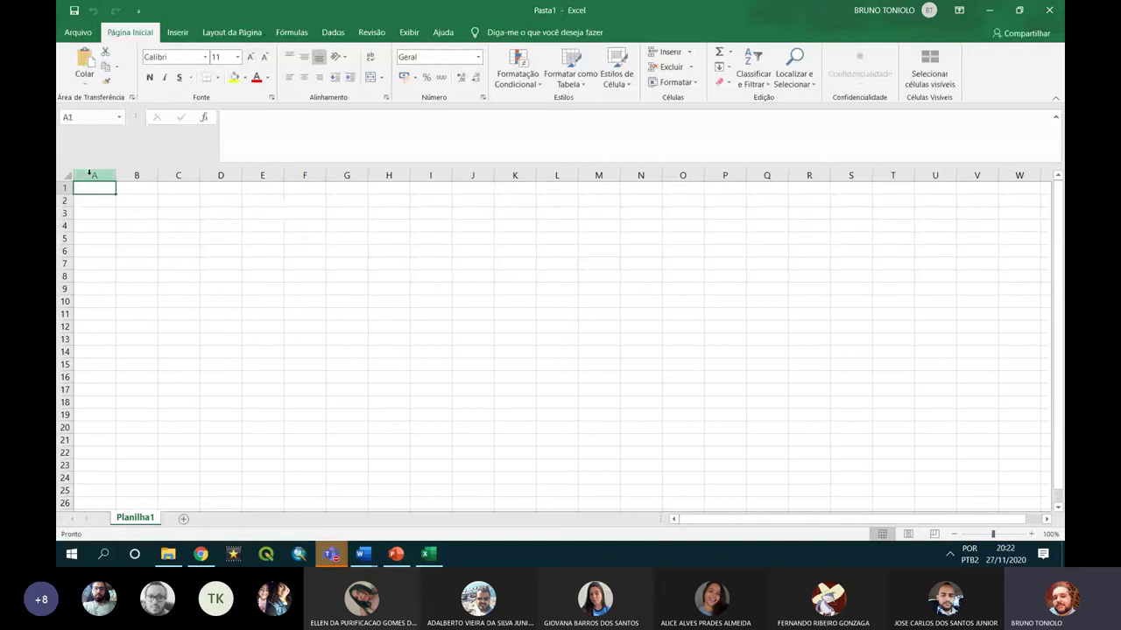
pyautogui.click(91, 176)
pyautogui.click(137, 175)
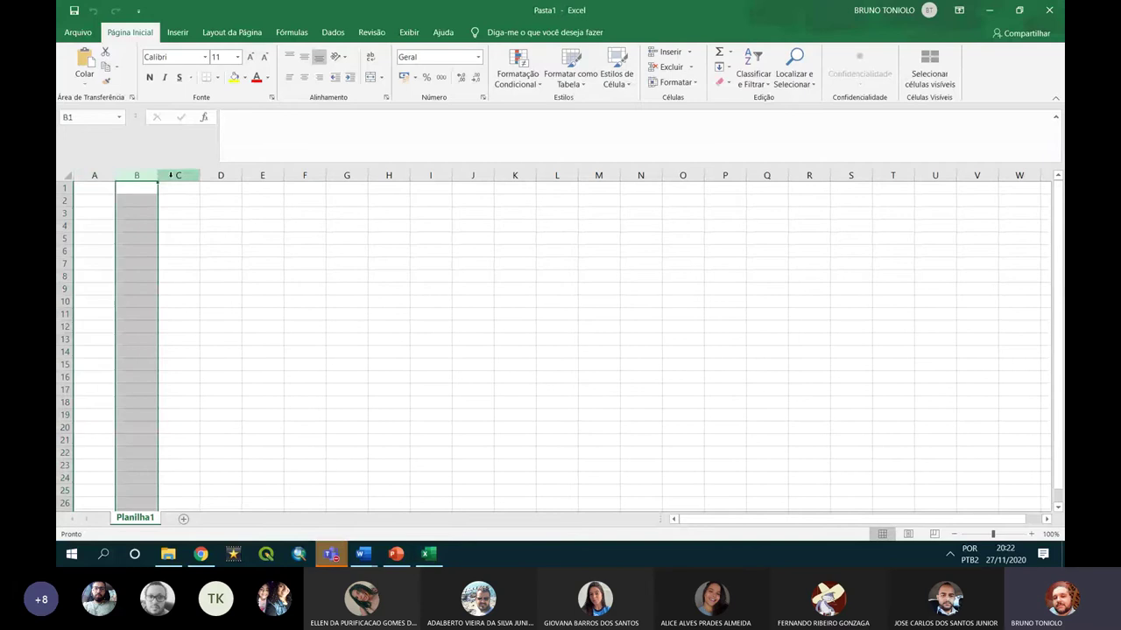
pyautogui.click(179, 175)
pyautogui.click(229, 176)
pyautogui.click(263, 175)
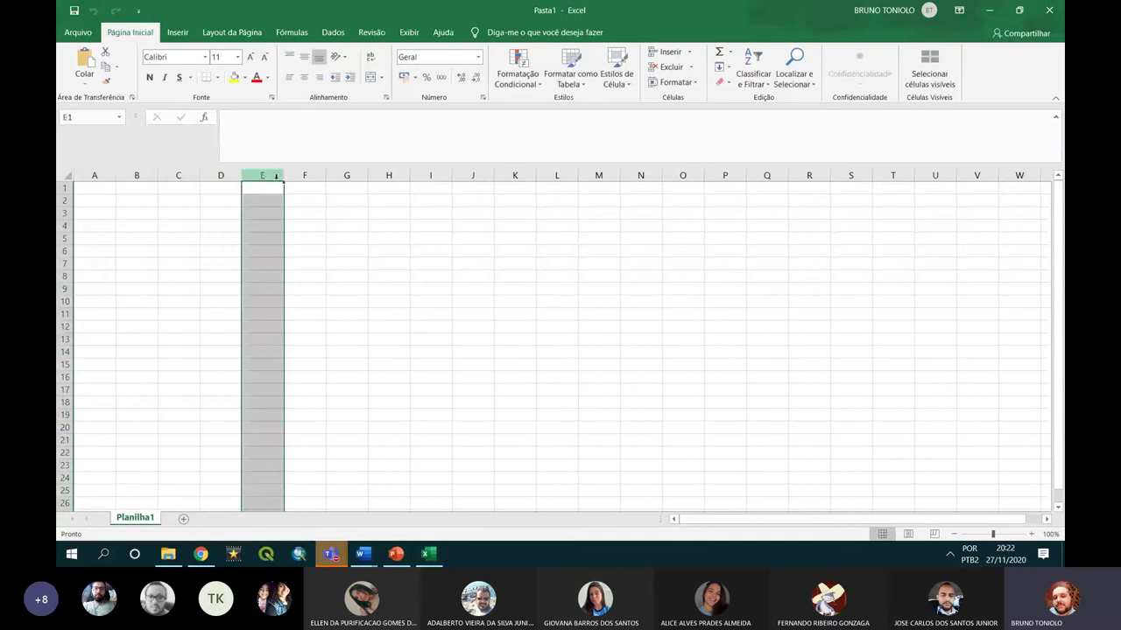
pyautogui.click(64, 188)
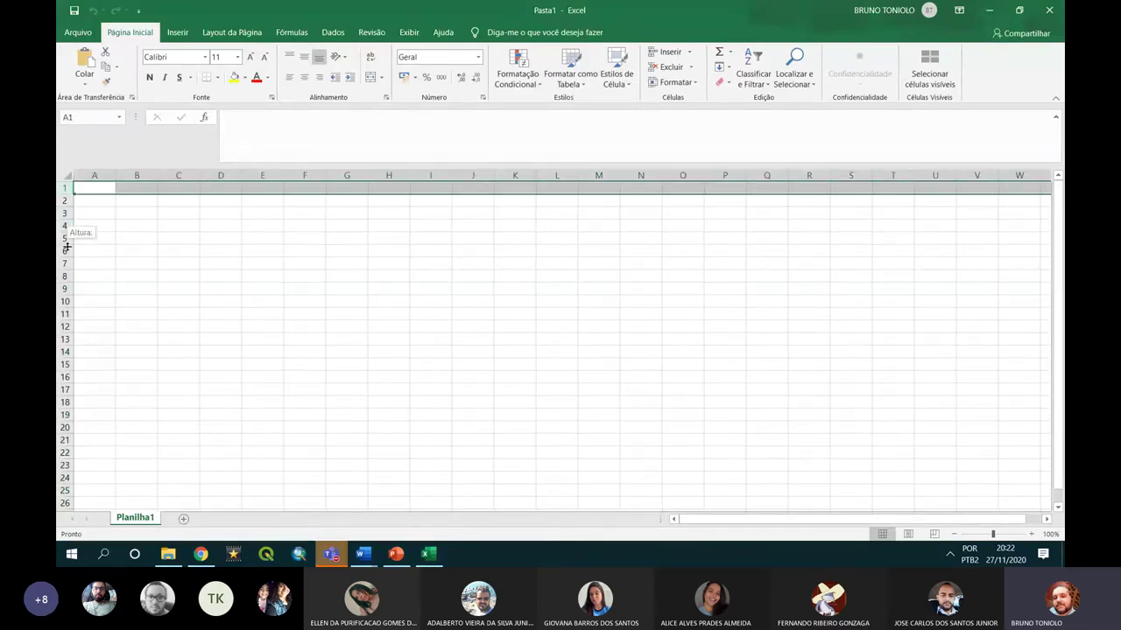
pyautogui.click(87, 187)
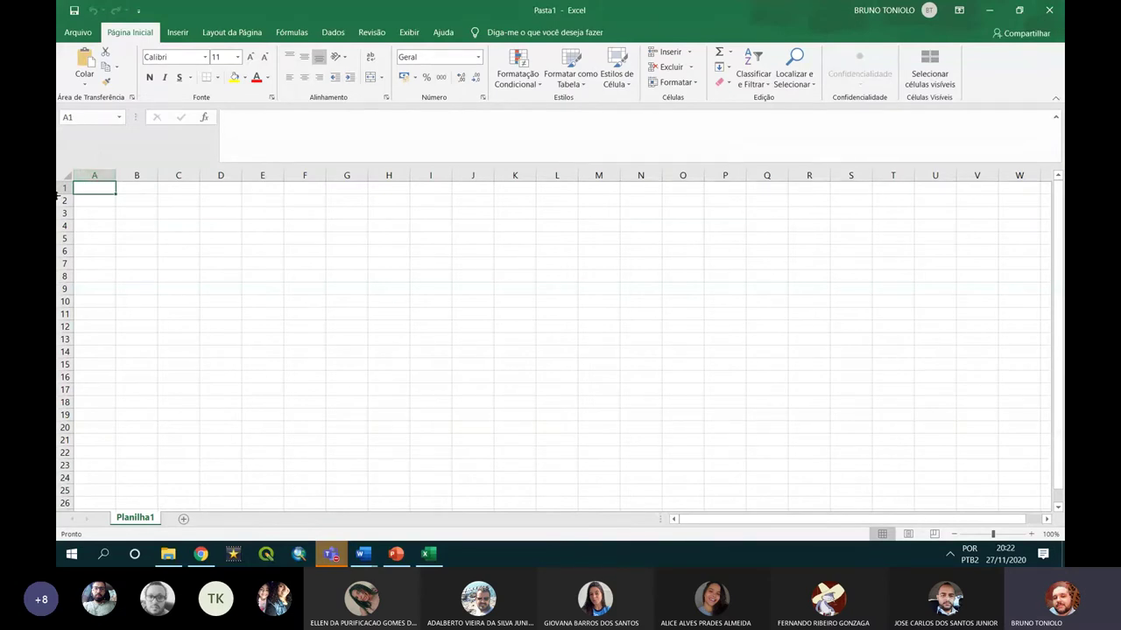
pyautogui.click(129, 213)
pyautogui.click(521, 203)
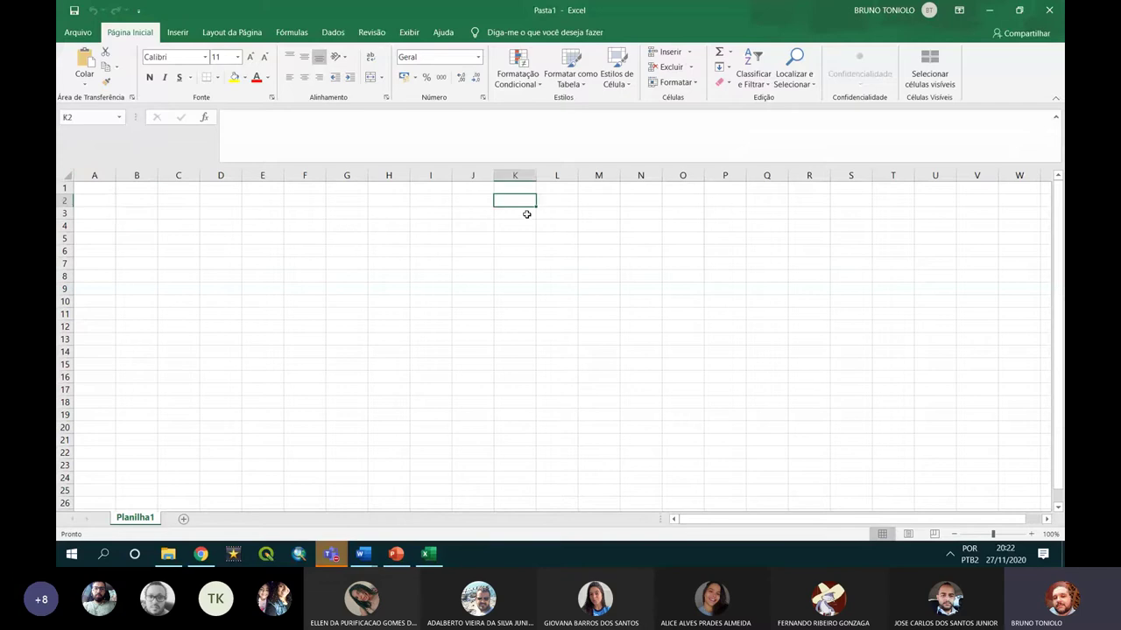
pyautogui.click(81, 120)
pyautogui.write('Z')
pyautogui.write('17')
pyautogui.press('Return')
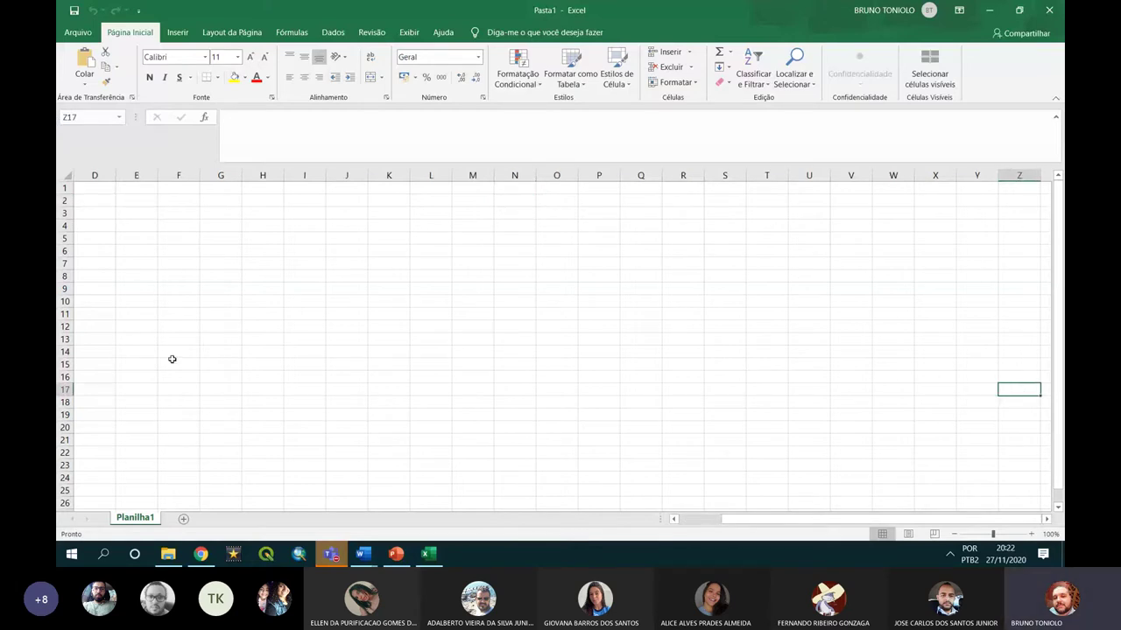
pyautogui.click(931, 425)
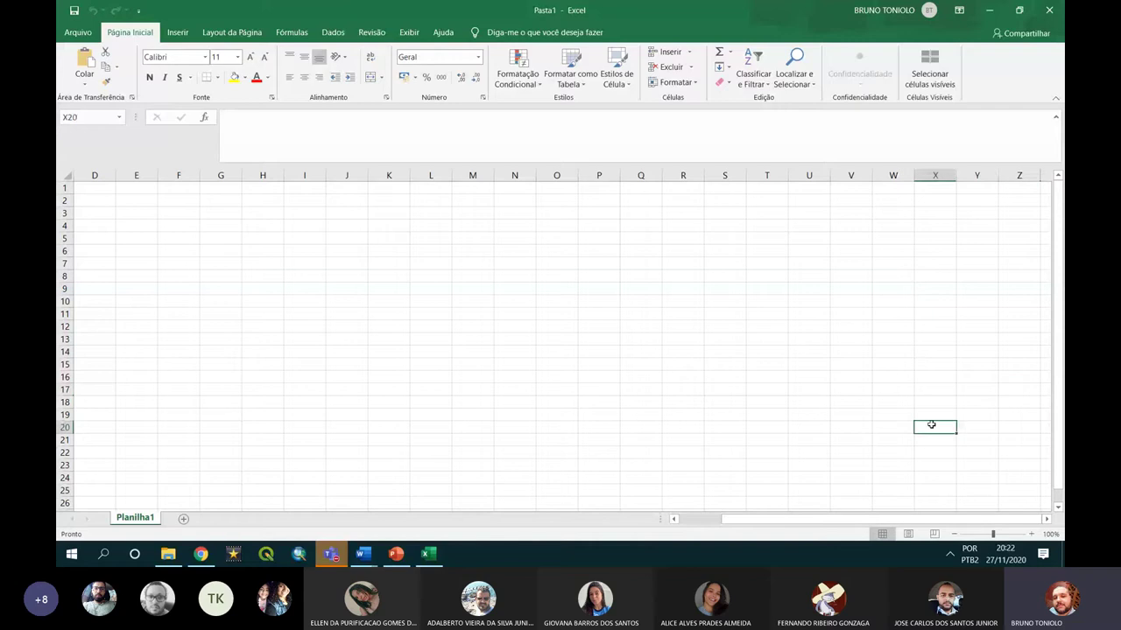
pyautogui.moveTo(725, 521); pyautogui.dragTo(388, 400)
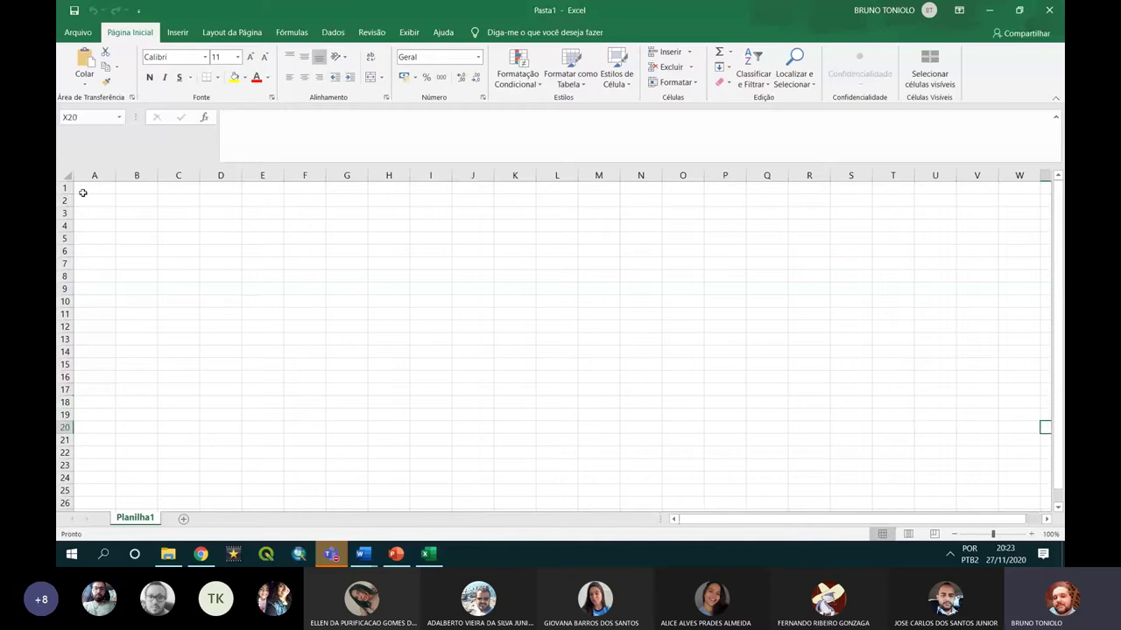
pyautogui.click(91, 191)
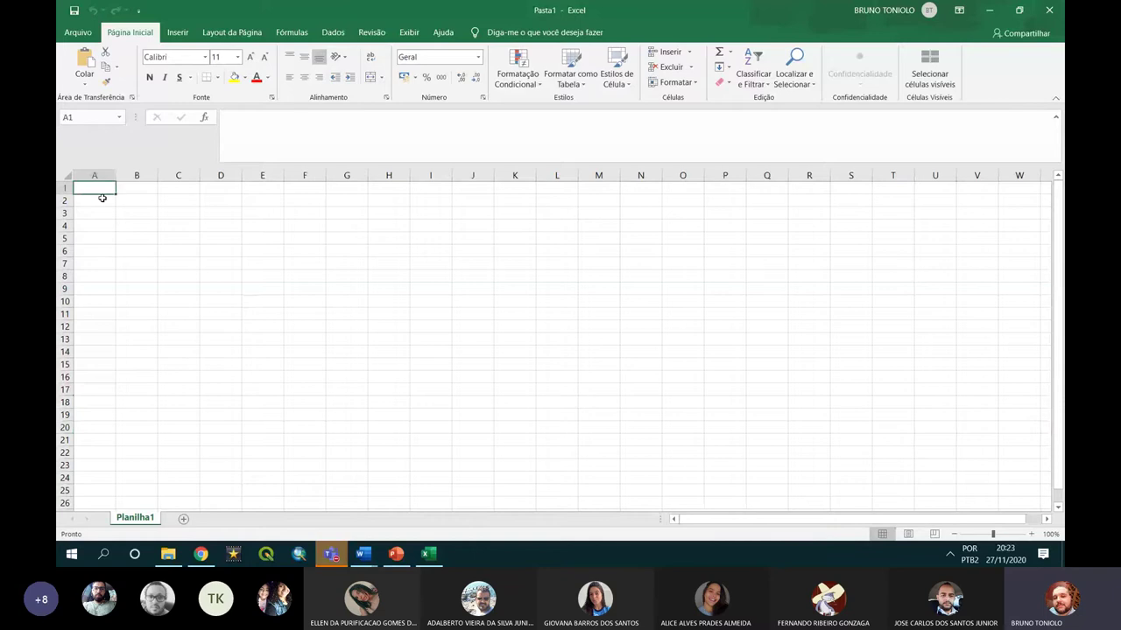
# Step: Enter the title 'Planilha de Despesas Pessoal' in cell A1
pyautogui.write('pLA')
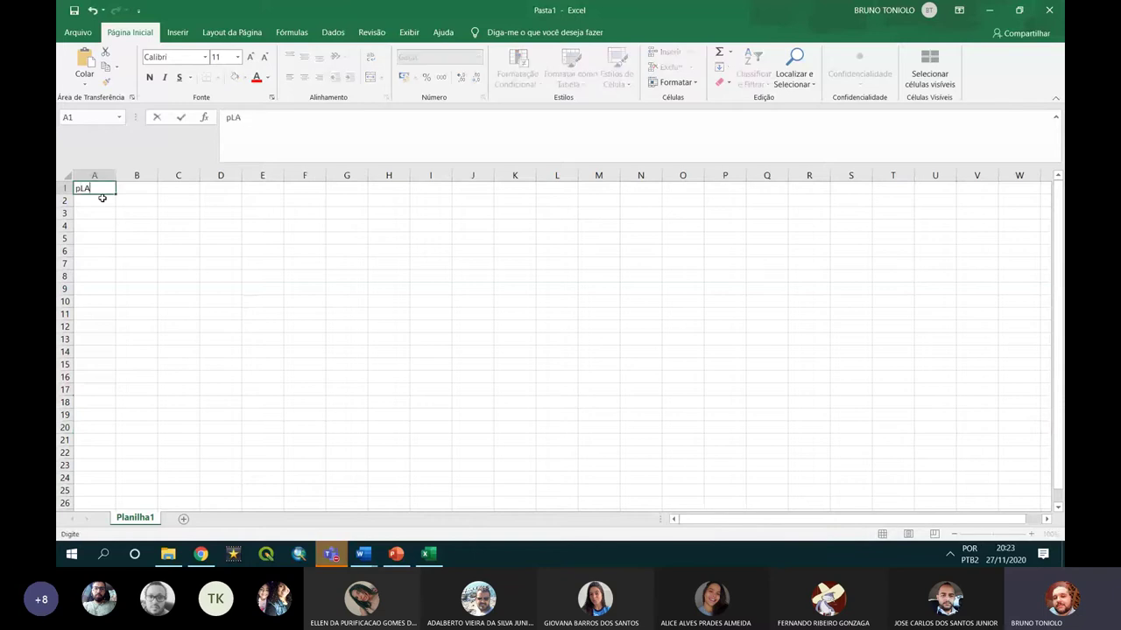
pyautogui.press('BackSpace')
pyautogui.press('BackSpace')
pyautogui.press('BackSpace')
pyautogui.write('Plan')
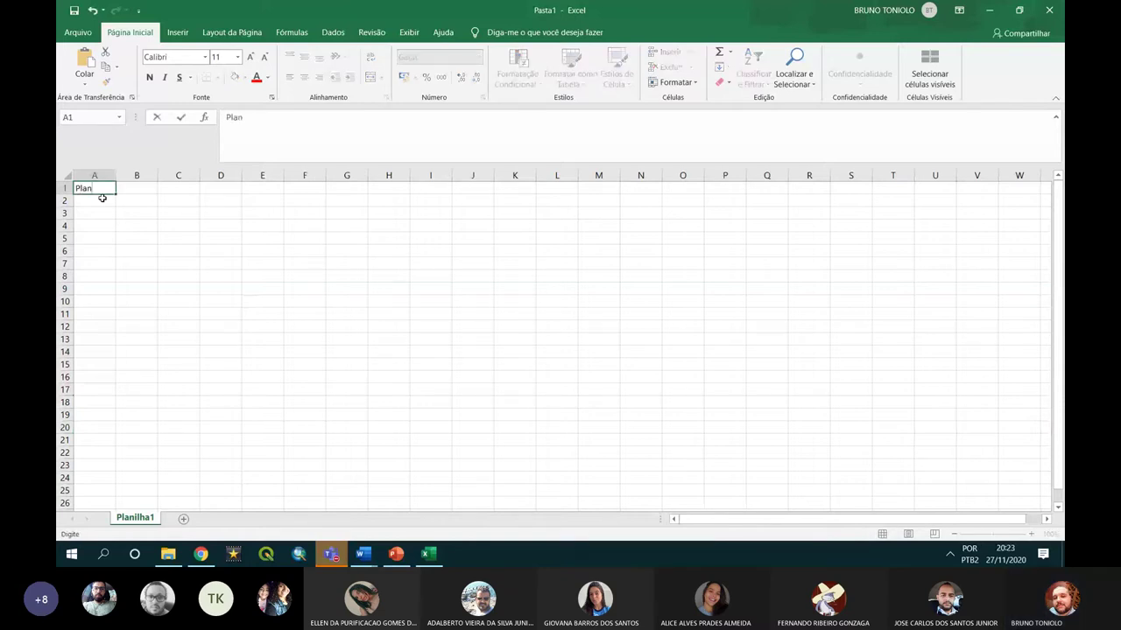
pyautogui.write('ilha de')
pyautogui.write(' Despesas')
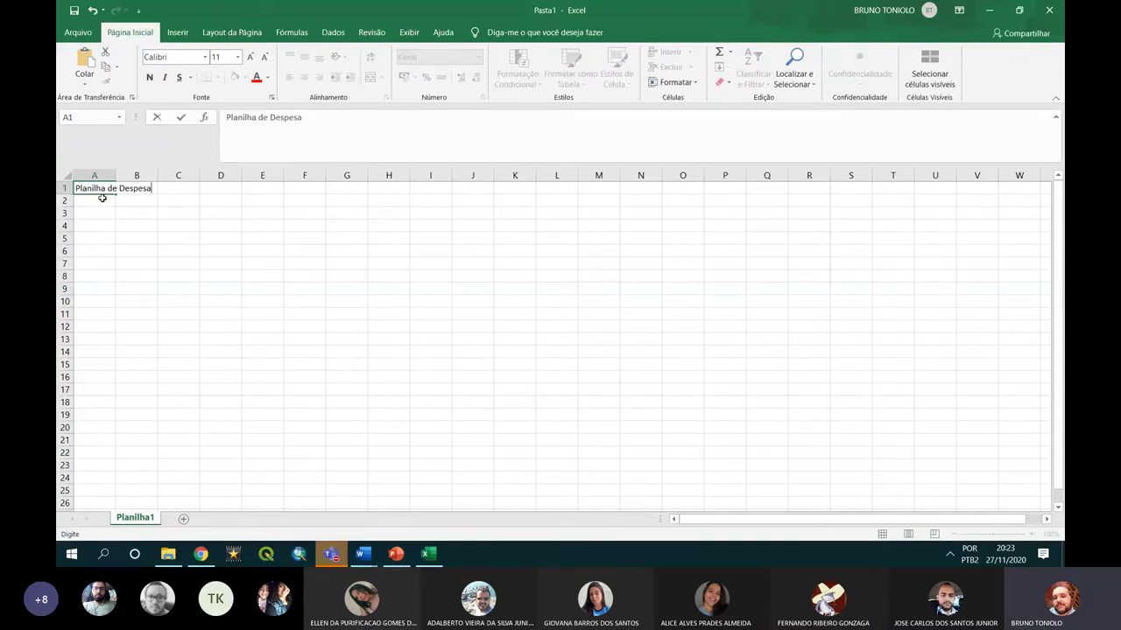
pyautogui.write(' Pess')
pyautogui.press('BackSpace')
pyautogui.press('BackSpace')
pyautogui.write('sso')
pyautogui.write('al')
pyautogui.press('Return')
# Step: Add the headers Despesa in A2 and Custo in B2
pyautogui.write('Despes')
pyautogui.press('Return')
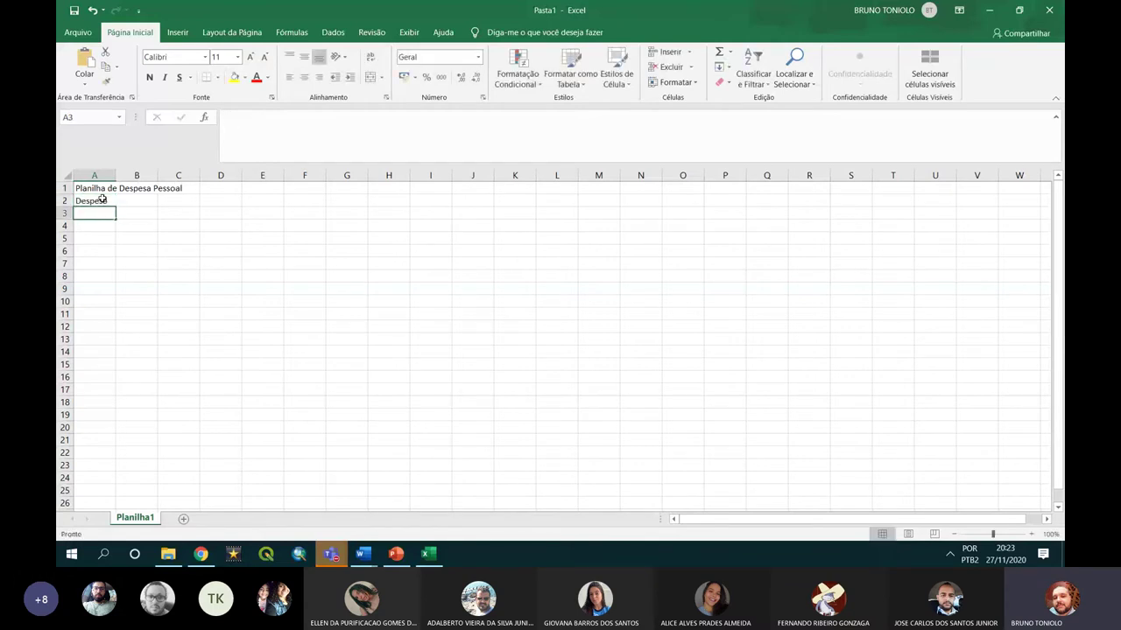
pyautogui.press('Up')
pyautogui.press('Right')
pyautogui.write('C')
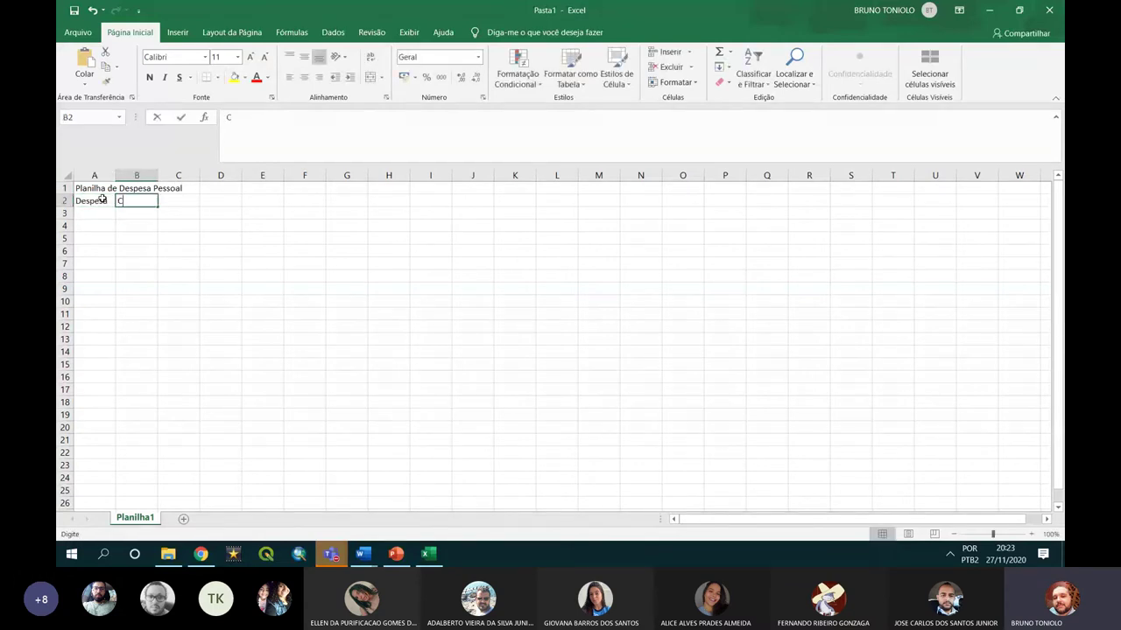
pyautogui.write('usto')
pyautogui.press('Return')
# Step: Enter Aluguel with cost 800 in row 3, then Conta de Luz in A4
pyautogui.press('Left')
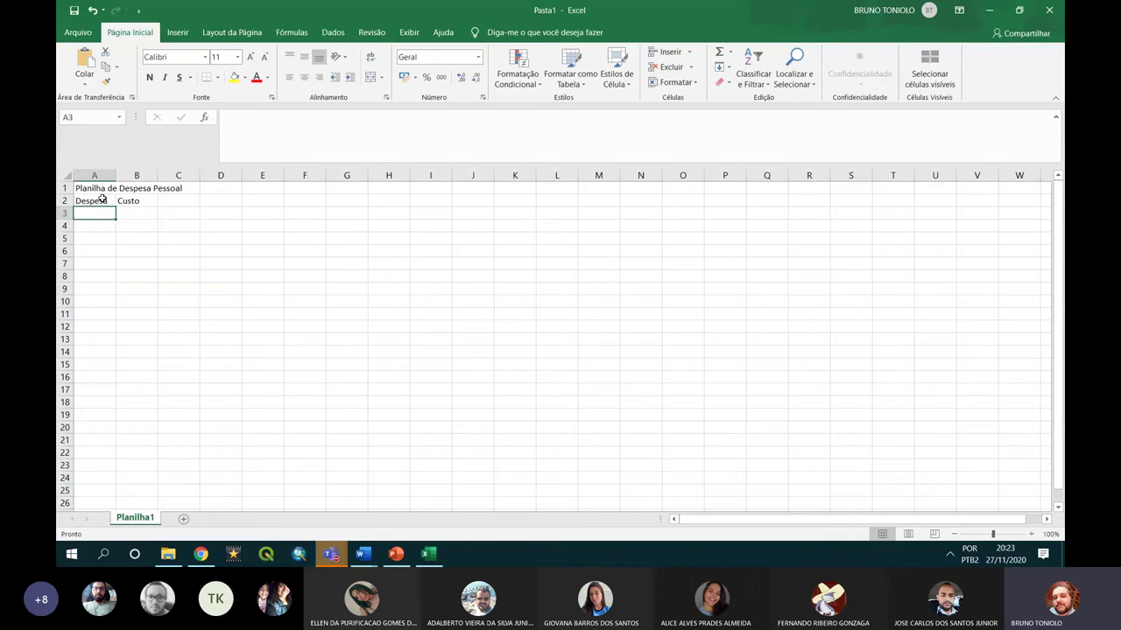
pyautogui.write('Alugu')
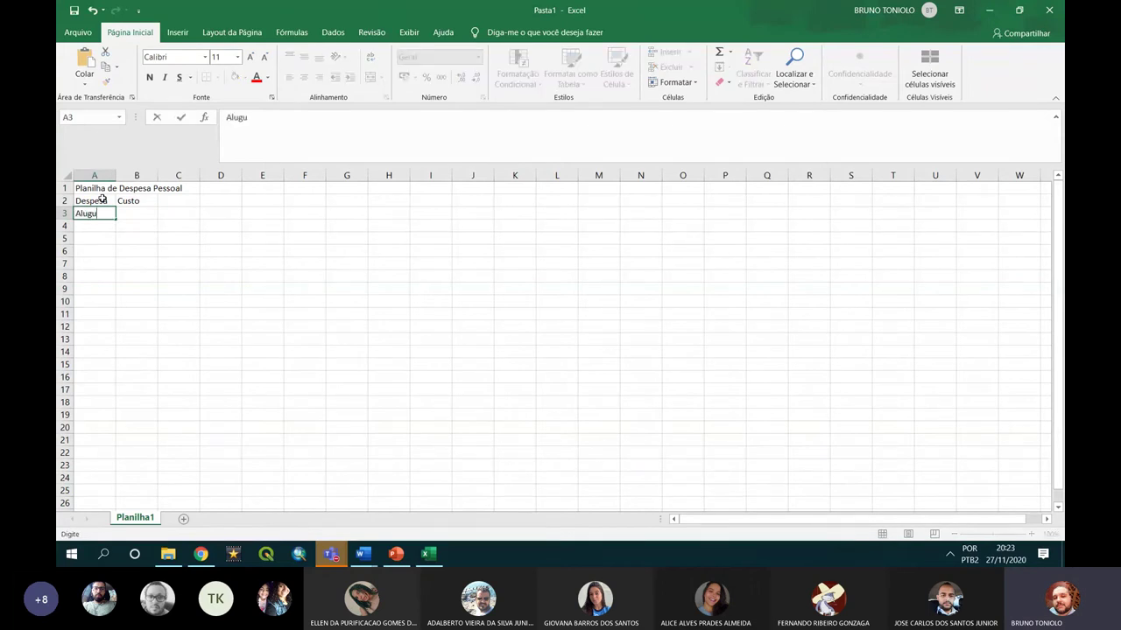
pyautogui.write('el')
pyautogui.press('Return')
pyautogui.press('Up')
pyautogui.press('Up')
pyautogui.press('Right')
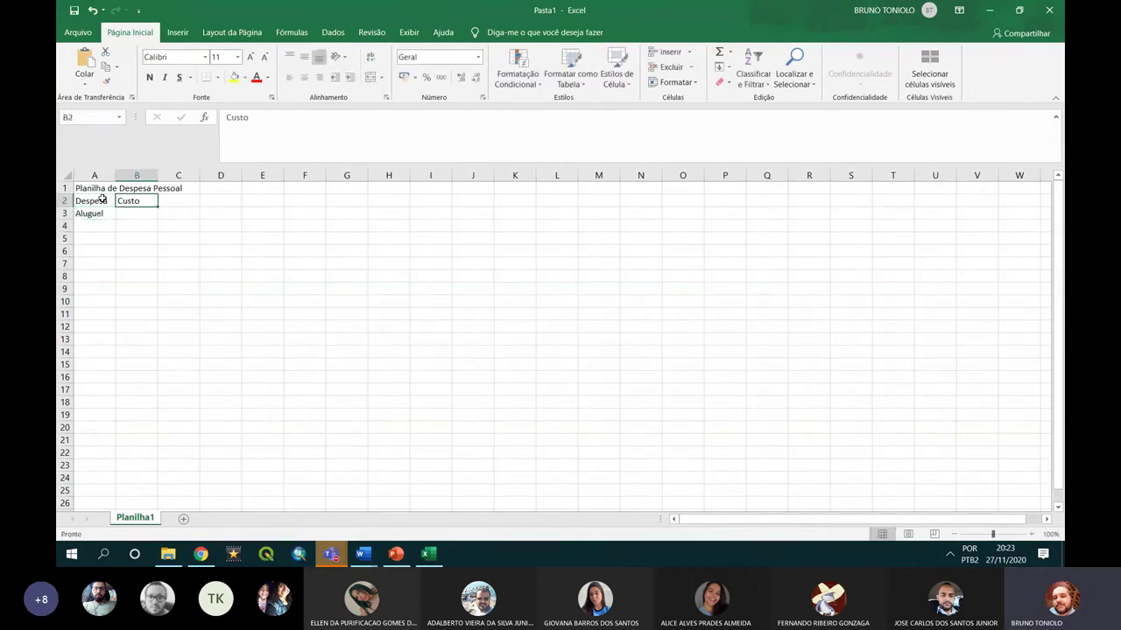
pyautogui.press('Down')
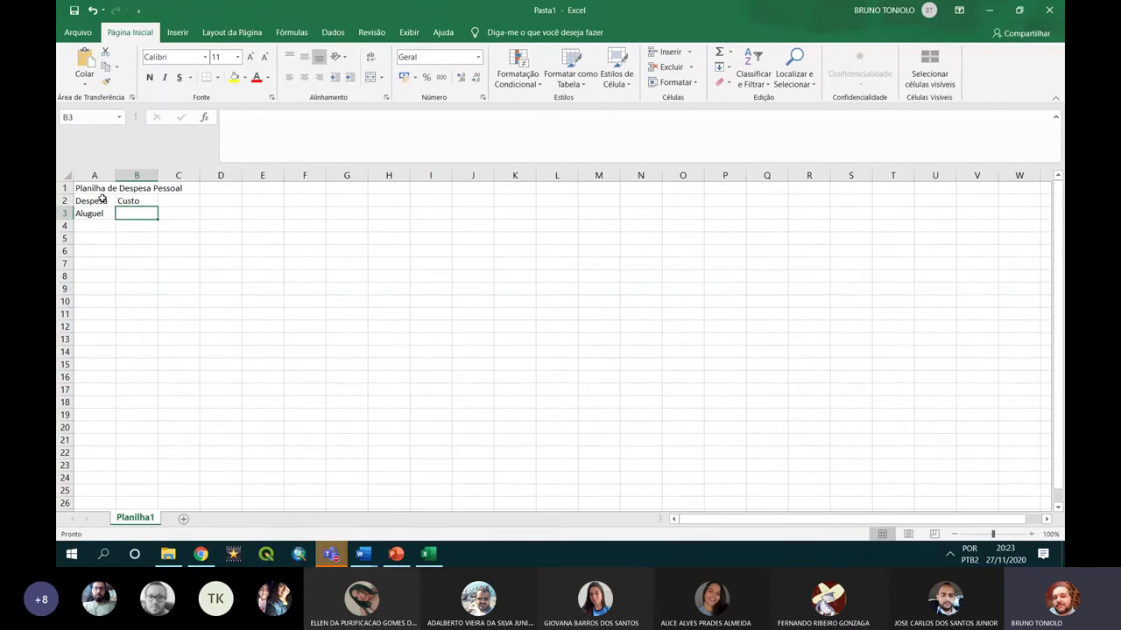
pyautogui.write('800')
pyautogui.press('Return')
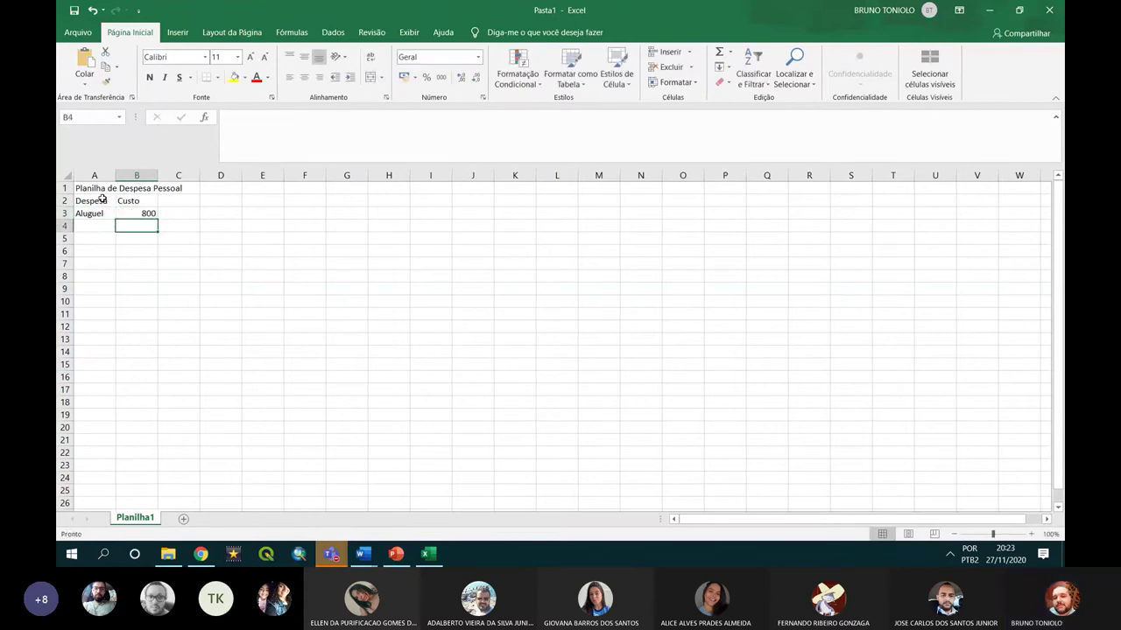
pyautogui.press('Left')
pyautogui.write('Con')
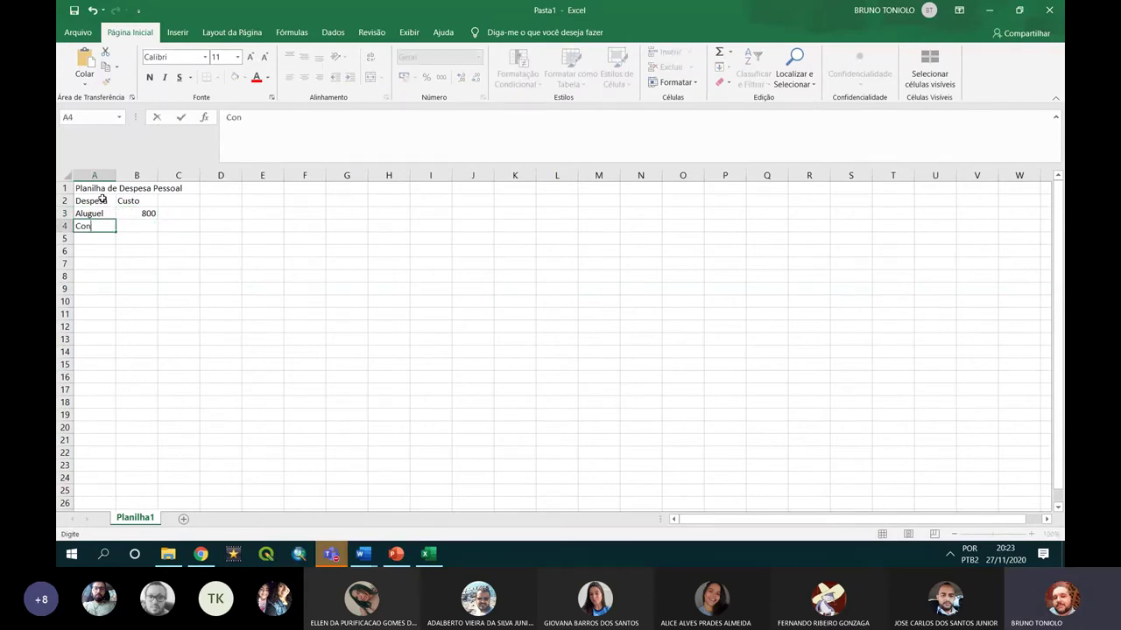
pyautogui.write('ta de Luz')
pyautogui.press('Return')
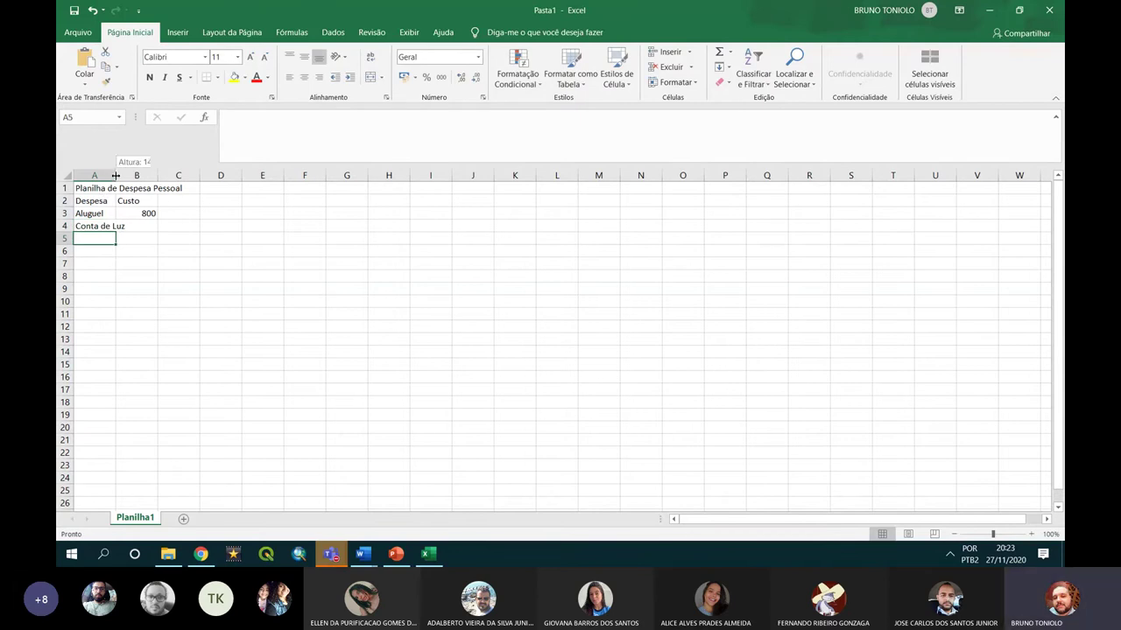
# Step: Widen column A, change the header to Custo (R$), and enter 100 for Conta de Luz
pyautogui.moveTo(114, 175); pyautogui.dragTo(164, 175)
pyautogui.click(195, 235)
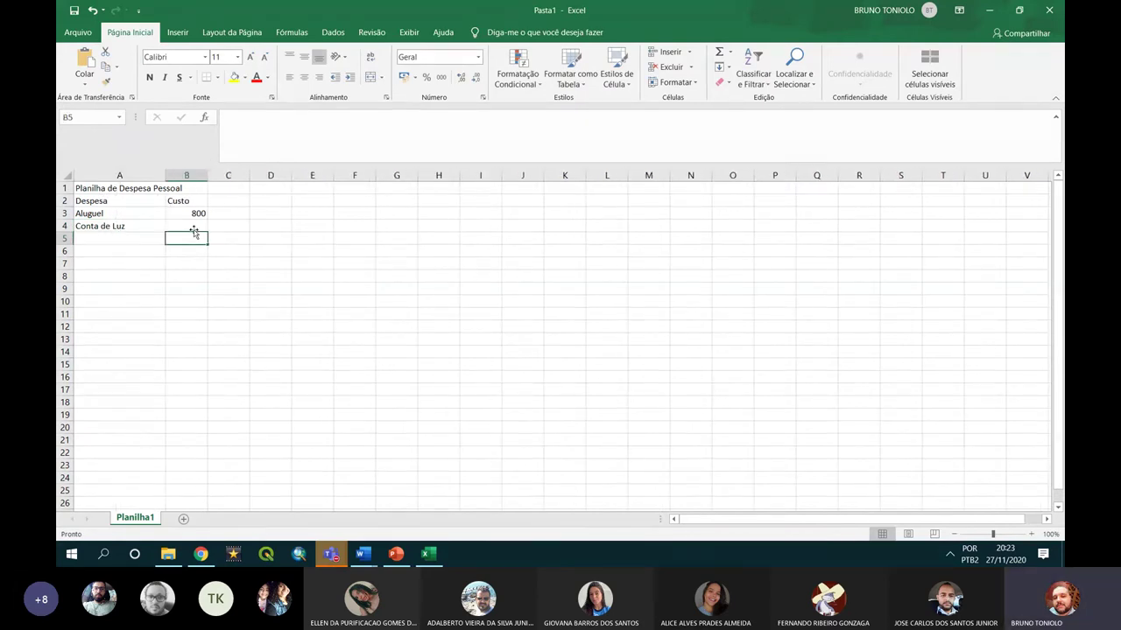
pyautogui.doubleClick(201, 201)
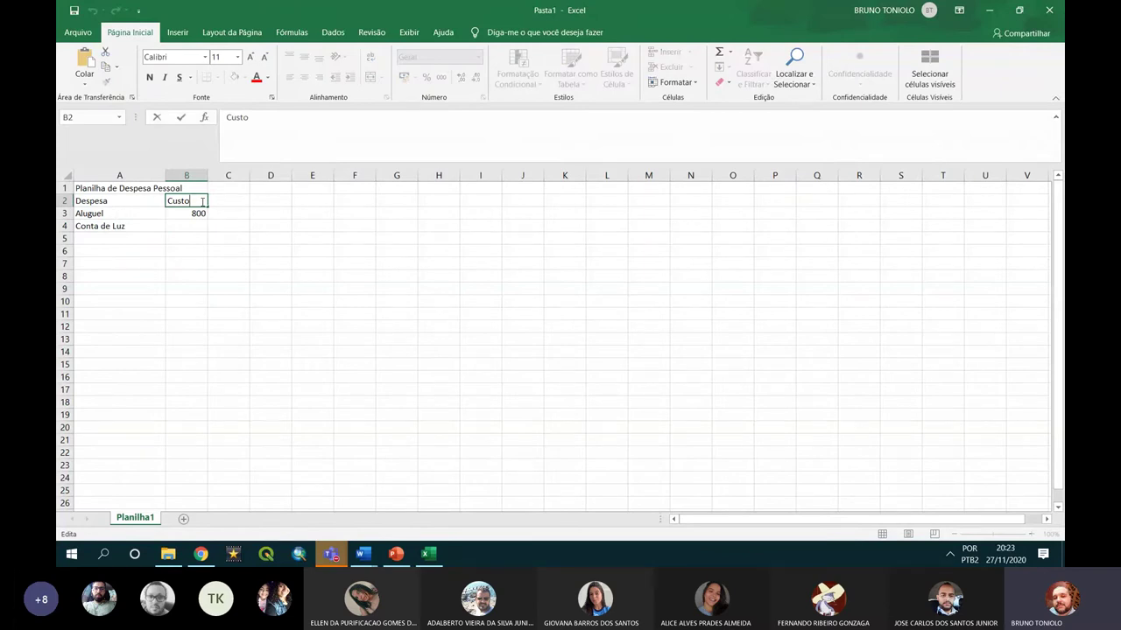
pyautogui.write('(R$)')
pyautogui.press('Return')
pyautogui.press('Return')
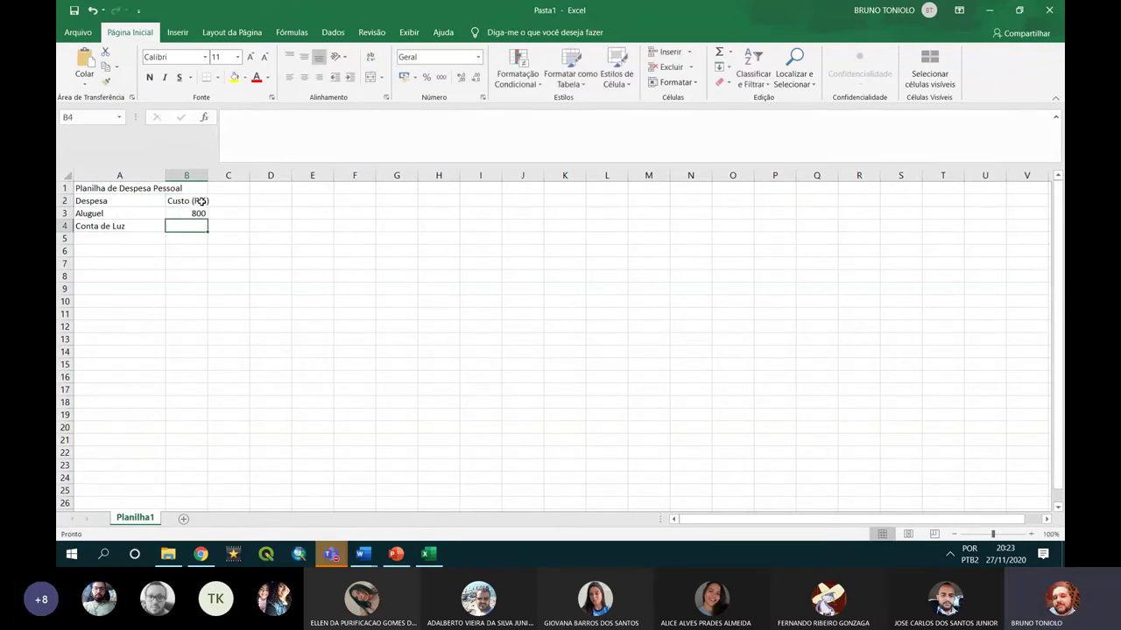
pyautogui.write('100')
pyautogui.press('Return')
# Step: Add Conta de Água with a cost of 60
pyautogui.press('Left')
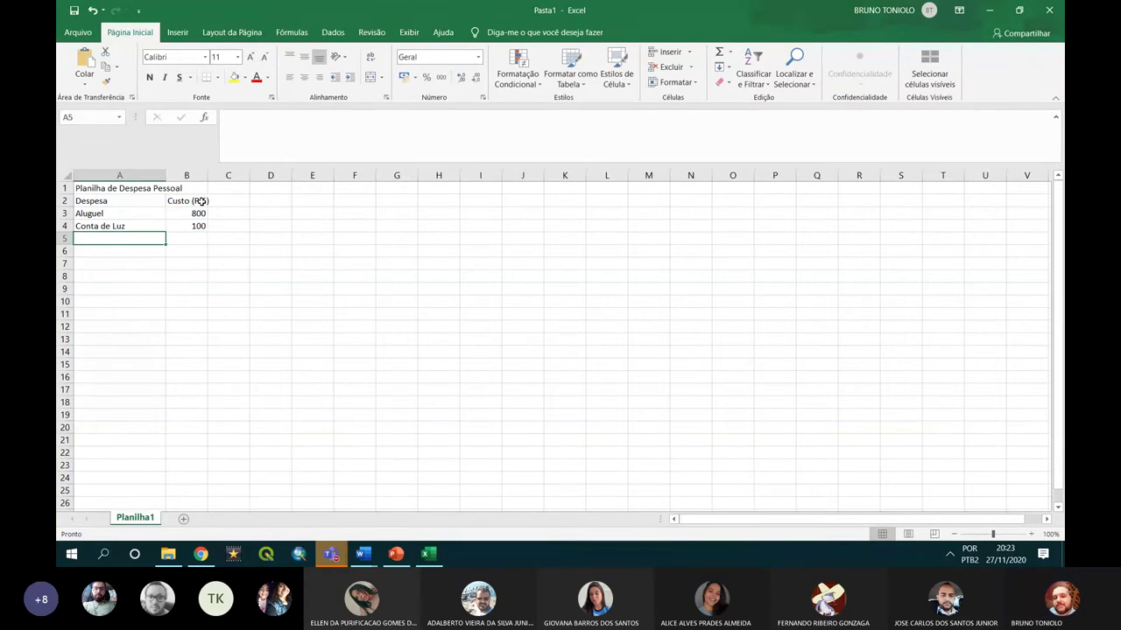
pyautogui.write('Conta de Á')
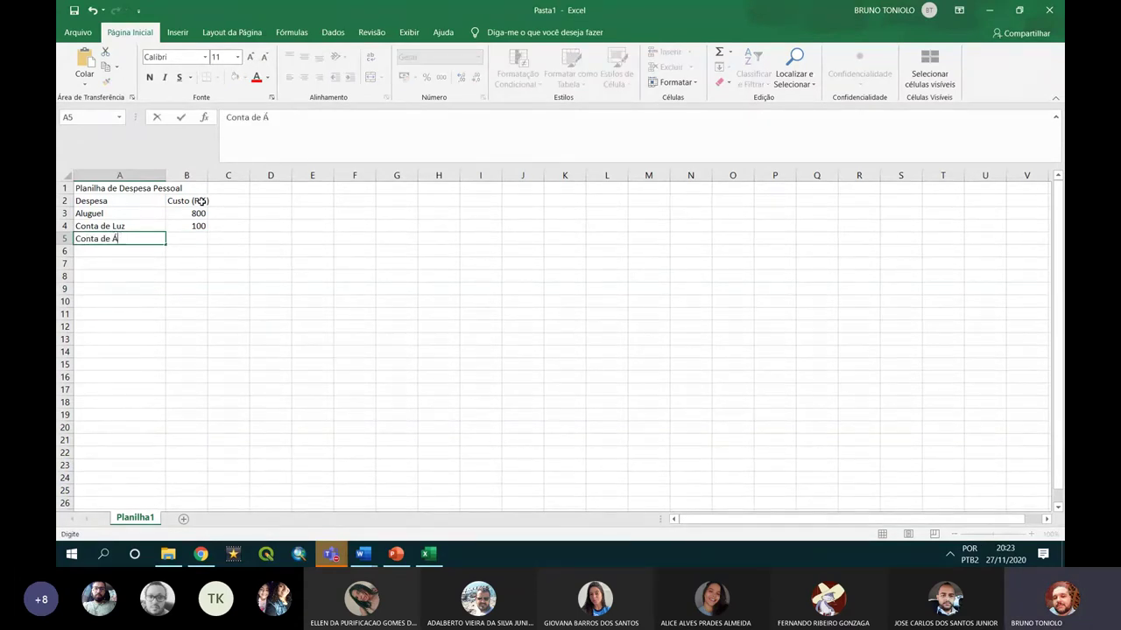
pyautogui.write('gua')
pyautogui.press('Return')
pyautogui.press('Up')
pyautogui.press('Right')
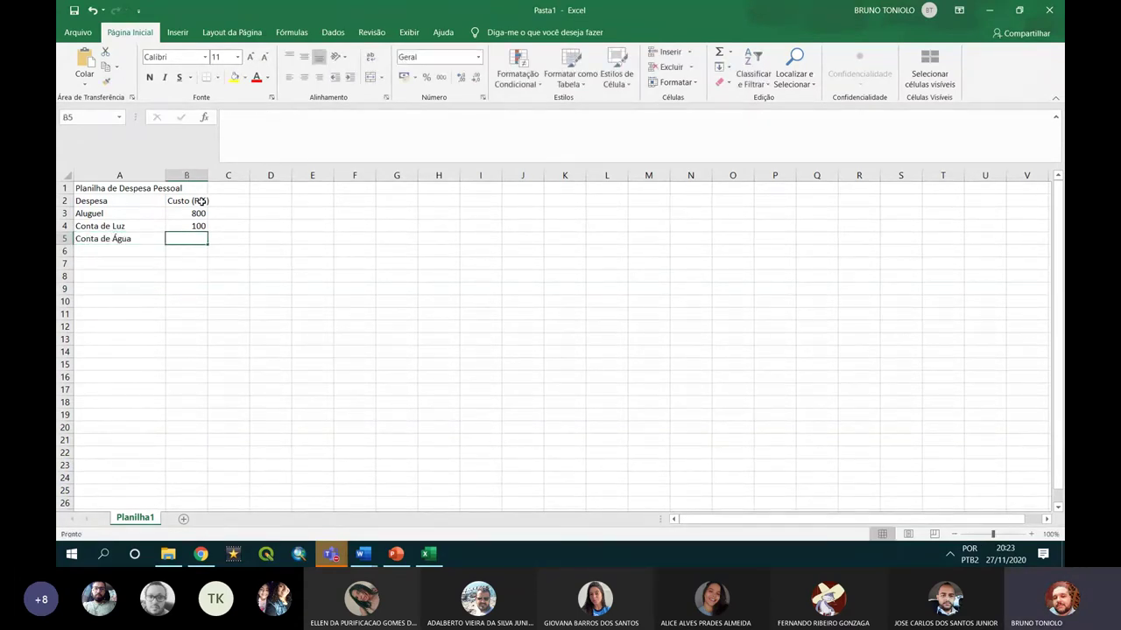
pyautogui.write('60')
pyautogui.press('Return')
# Step: Add Combustível with a cost of 350
pyautogui.press('Left')
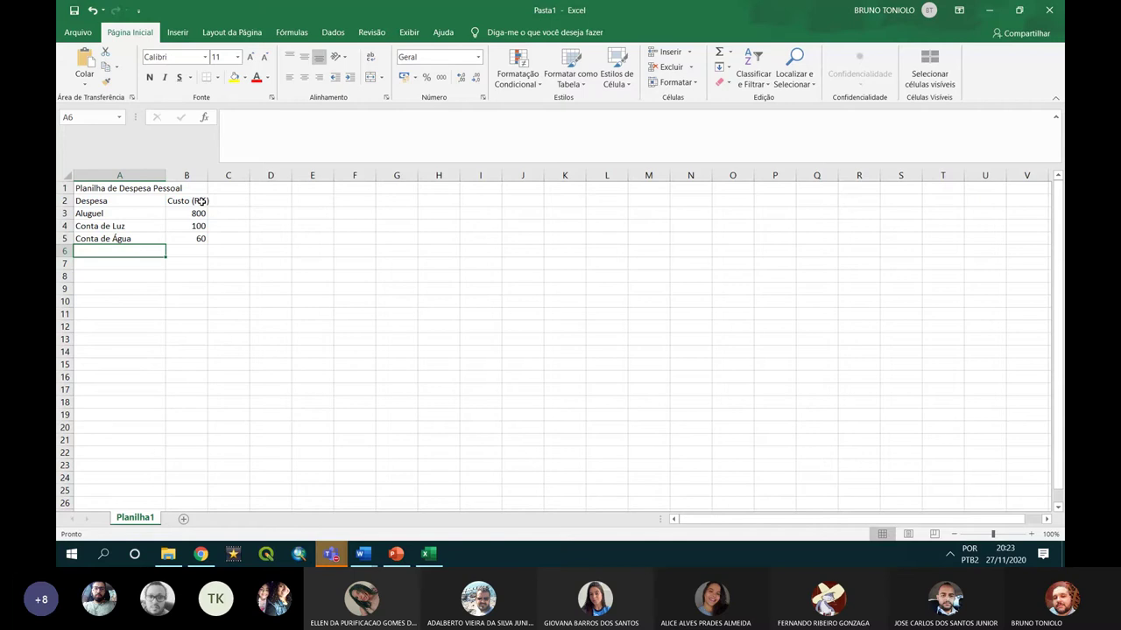
pyautogui.write('Transpo')
pyautogui.press('BackSpace')
pyautogui.press('BackSpace')
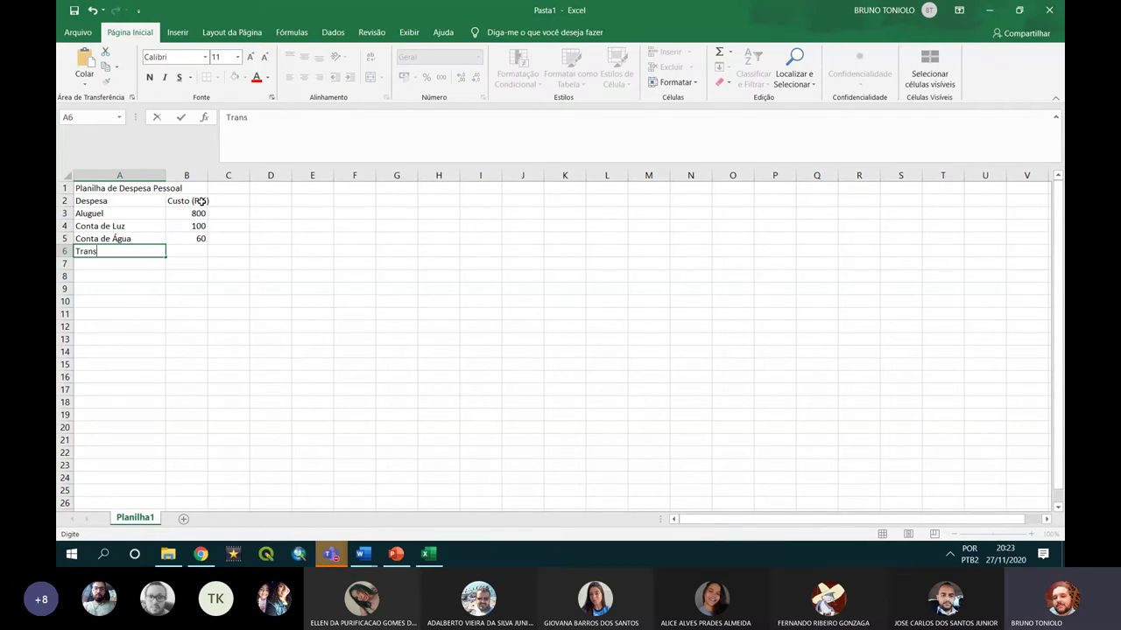
pyautogui.press('BackSpace')
pyautogui.press('BackSpace')
pyautogui.press('BackSpace')
pyautogui.press('BackSpace')
pyautogui.press('BackSpace')
pyautogui.write('Combu')
pyautogui.write('stivel')
pyautogui.press('Return')
pyautogui.press('Up')
pyautogui.press('Right')
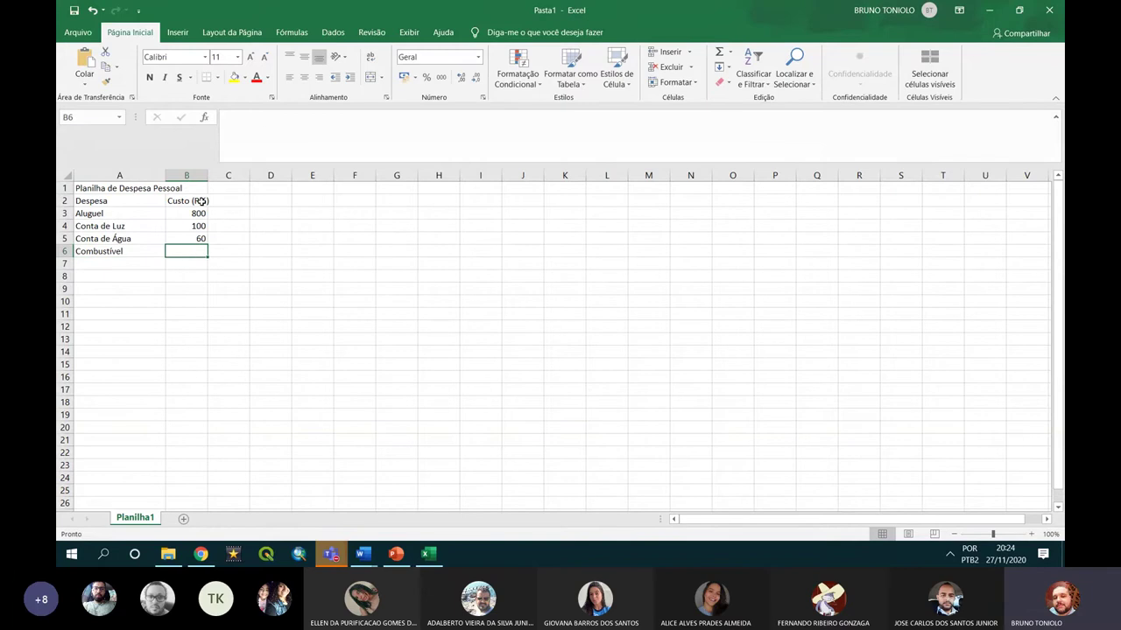
pyautogui.write('350')
pyautogui.press('Return')
# Step: Add Alimentação with a cost of 650
pyautogui.press('Left')
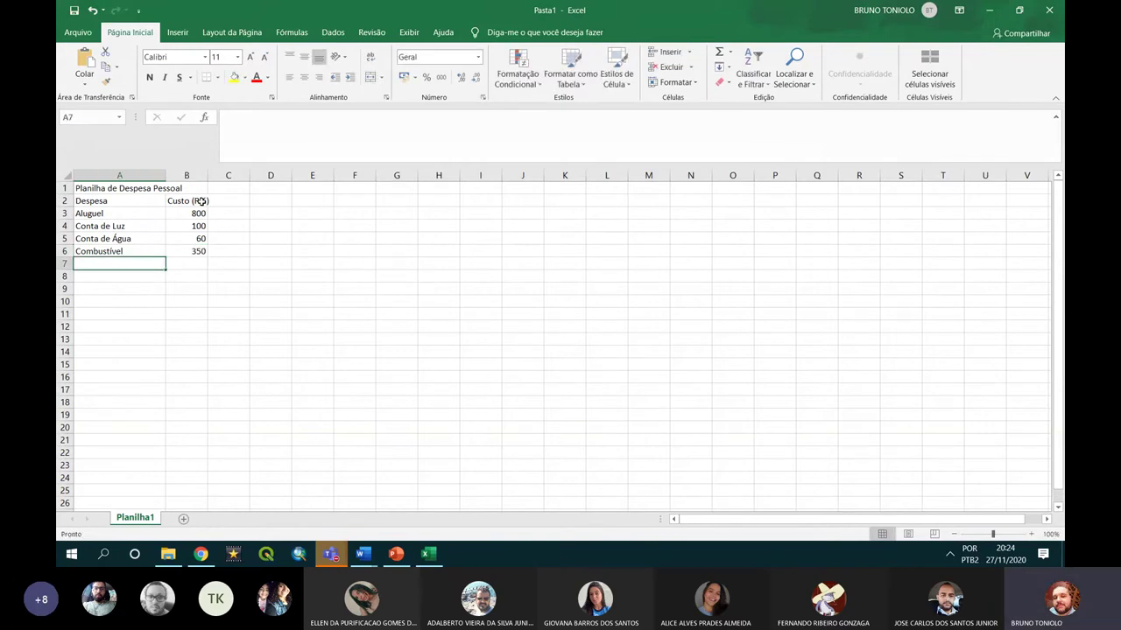
pyautogui.write('A')
pyautogui.write('limentação')
pyautogui.press('Return')
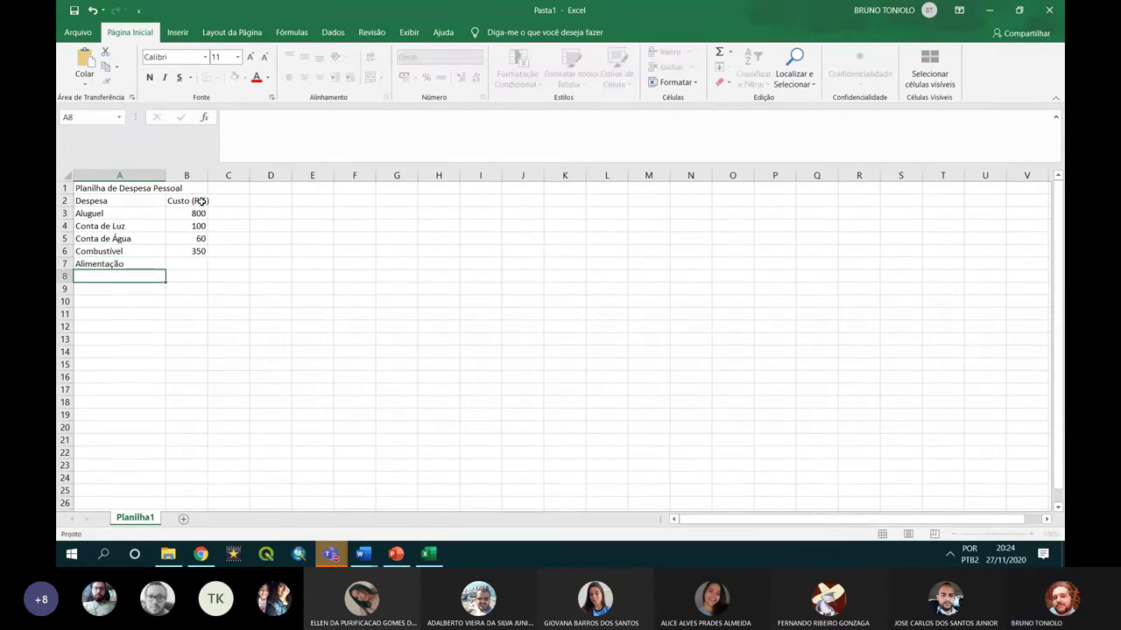
pyautogui.press('Up')
pyautogui.press('Right')
pyautogui.write('650')
pyautogui.press('Return')
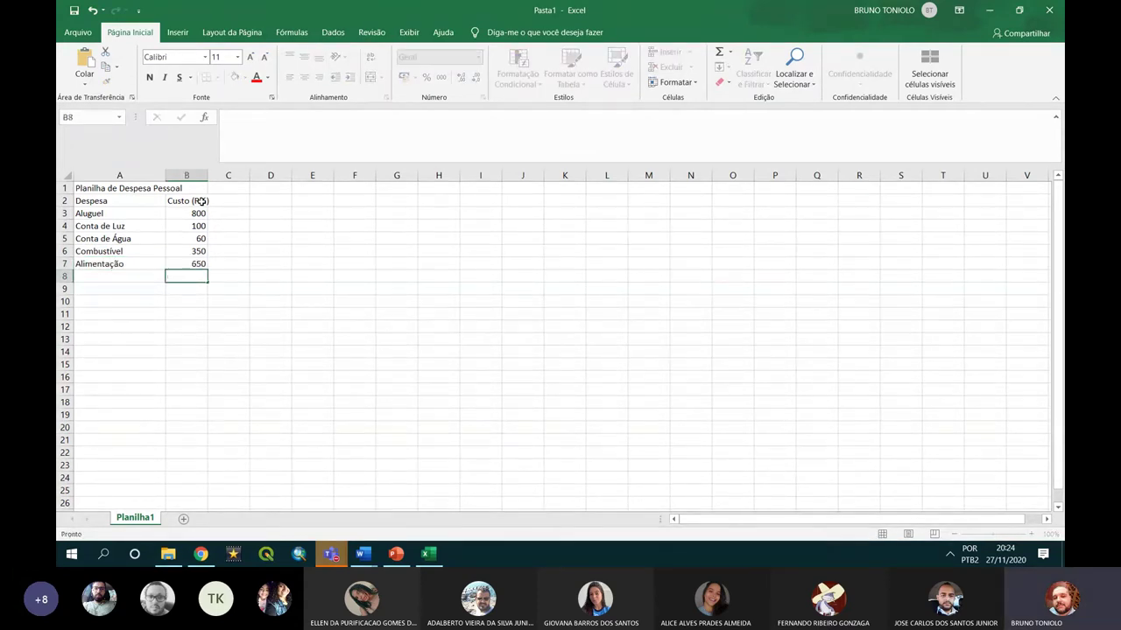
# Step: Add Saúde at 750 and Lazer at 450
pyautogui.press('Left')
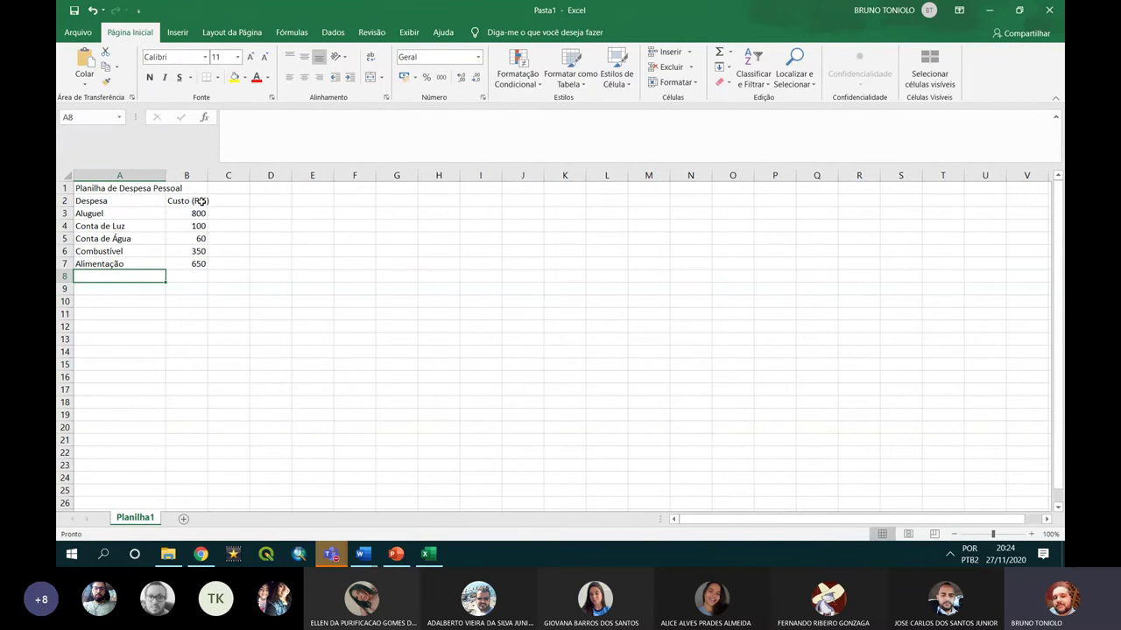
pyautogui.write('Saú')
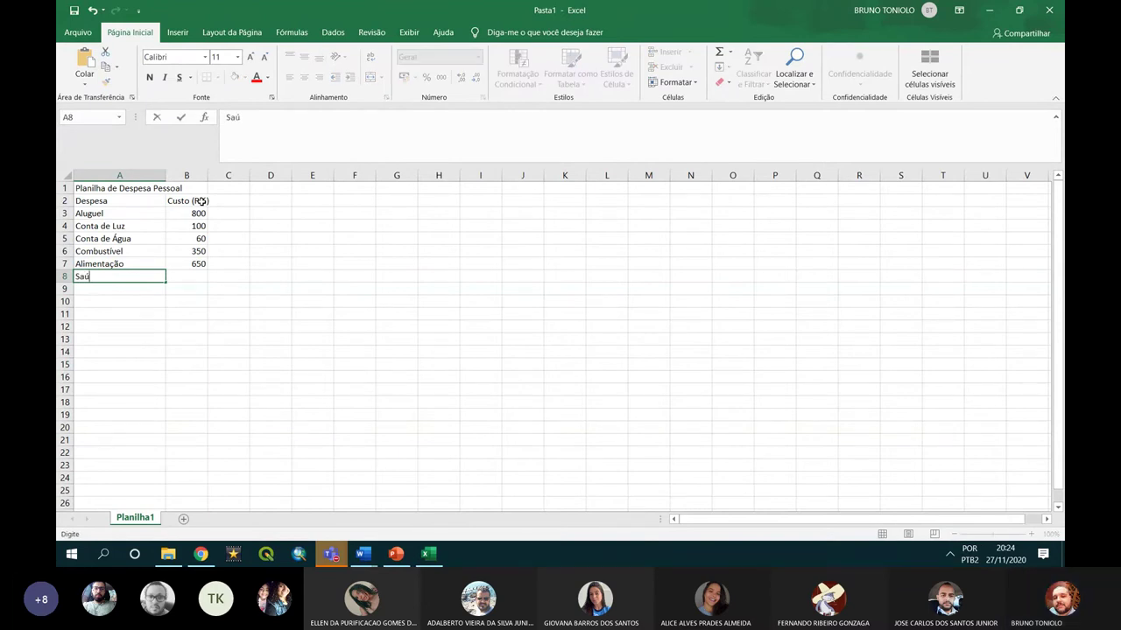
pyautogui.write('de')
pyautogui.press('Tab')
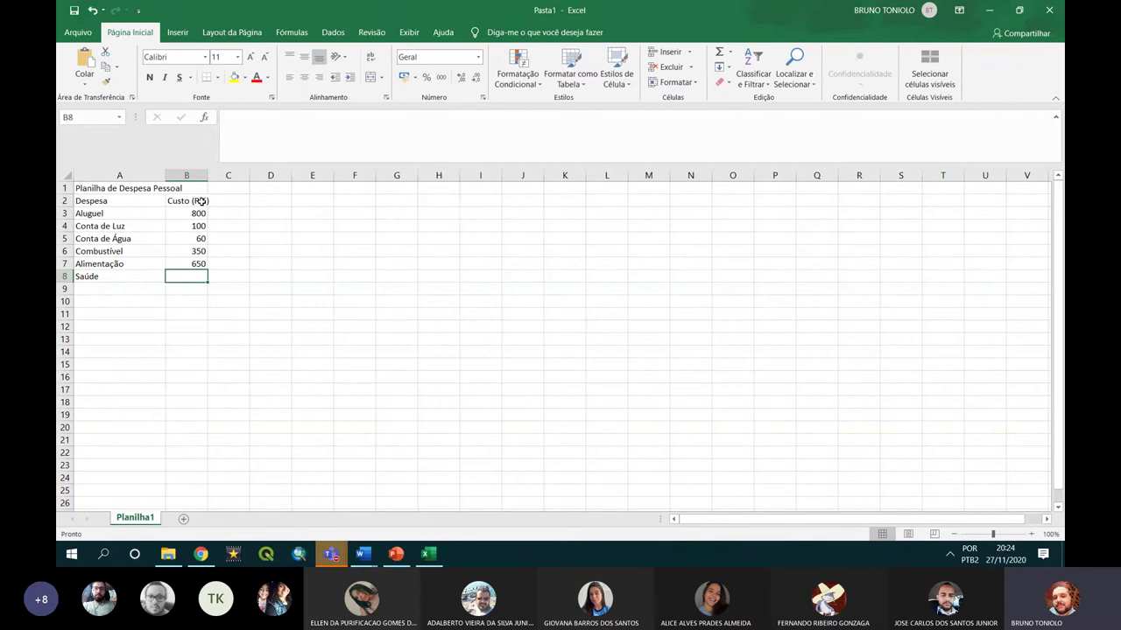
pyautogui.write('750')
pyautogui.press('Return')
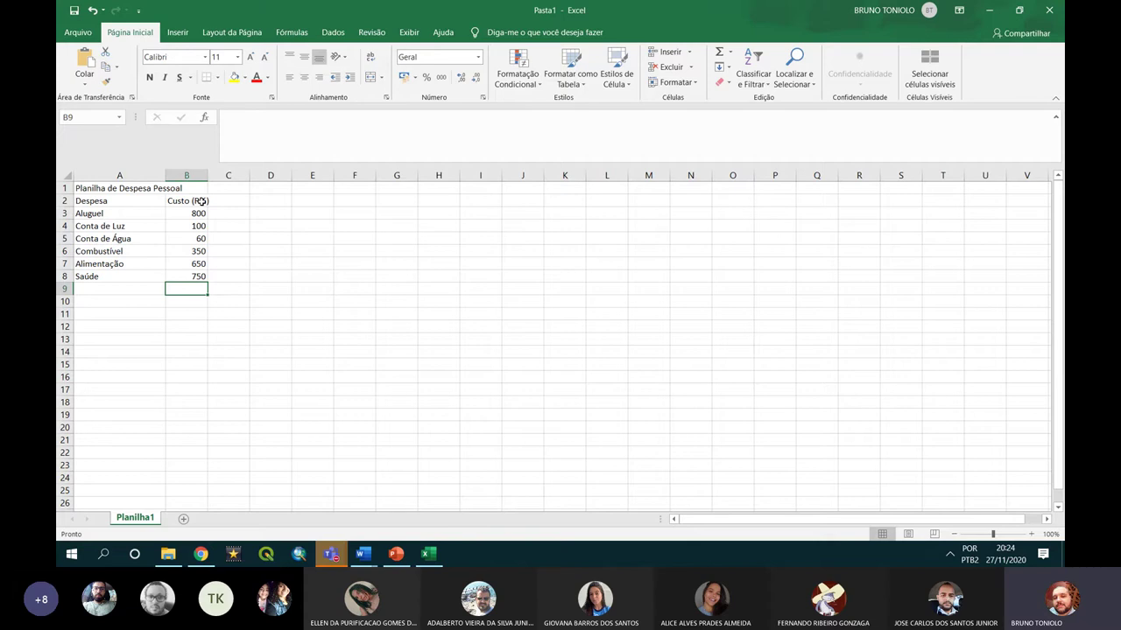
pyautogui.press('Left')
pyautogui.write('Lazer')
pyautogui.press('Tab')
pyautogui.write('450')
pyautogui.press('Return')
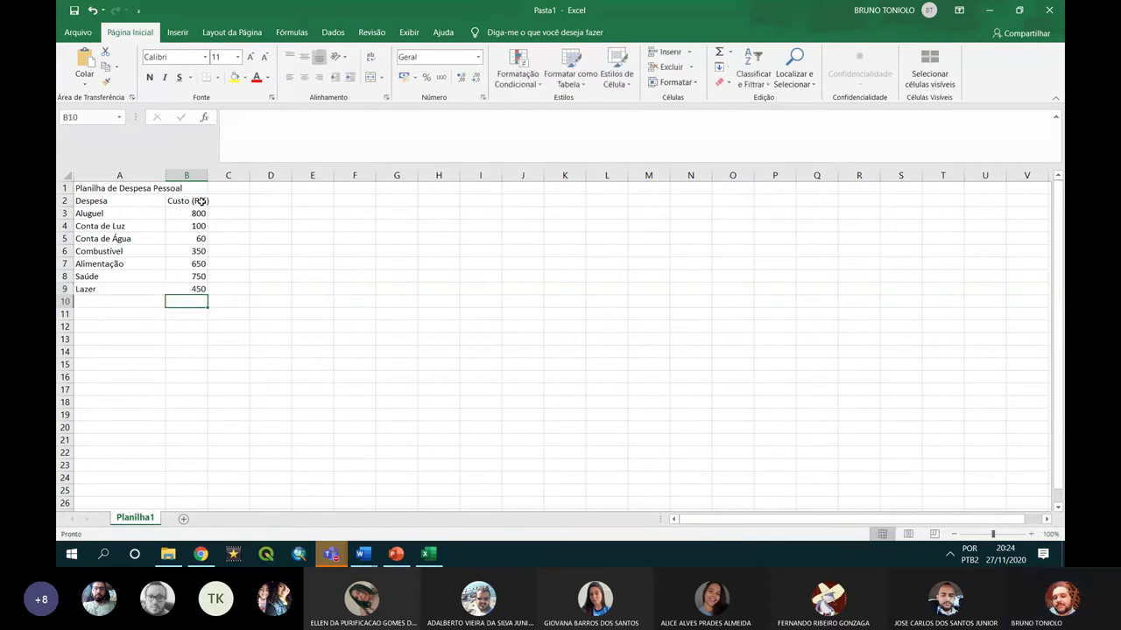
# Step: Widen column B and merge and centre the 'Planilha de Despesa Pessoal' title across A1:B1
pyautogui.click(102, 187)
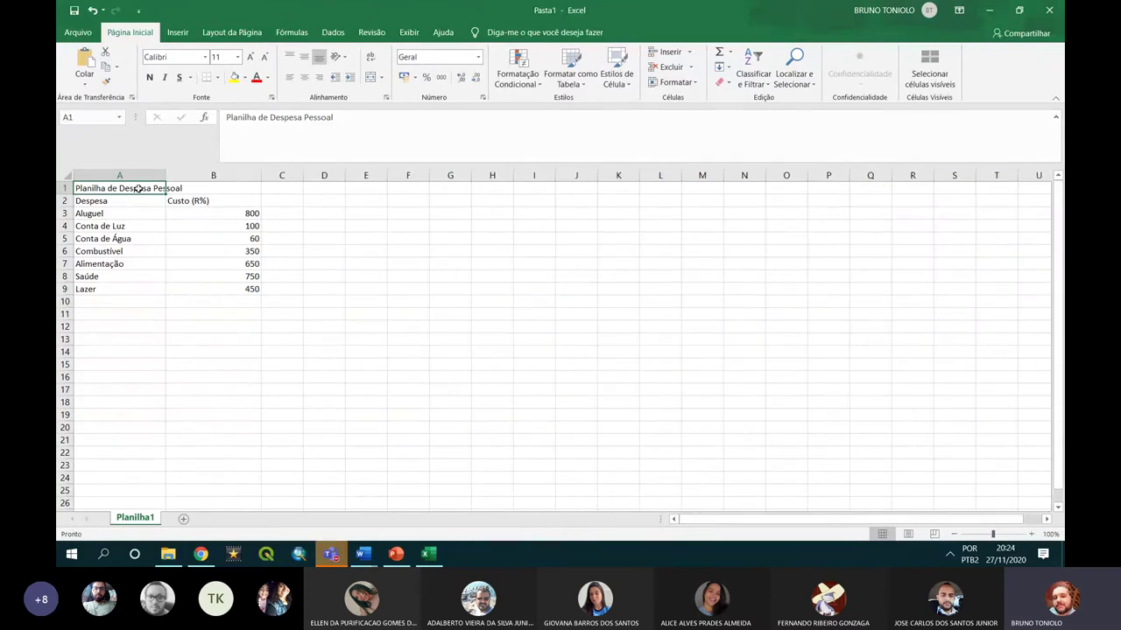
pyautogui.moveTo(204, 185); pyautogui.dragTo(204, 188)
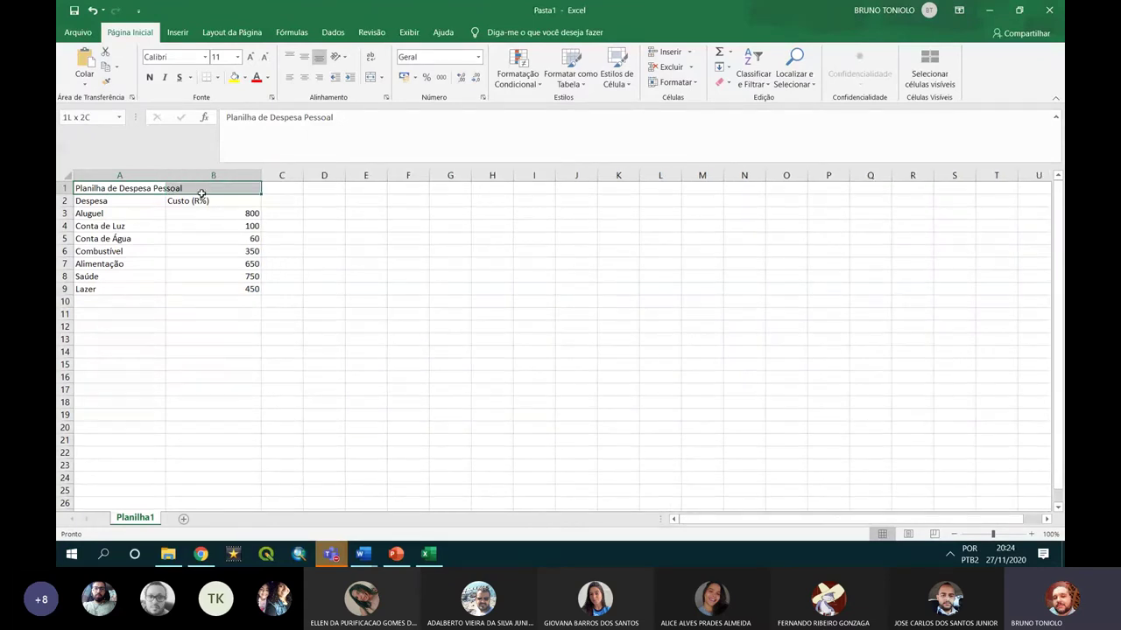
pyautogui.click(370, 78)
# Step: Centre all expense names and costs in the table A1:B9
pyautogui.click(166, 235)
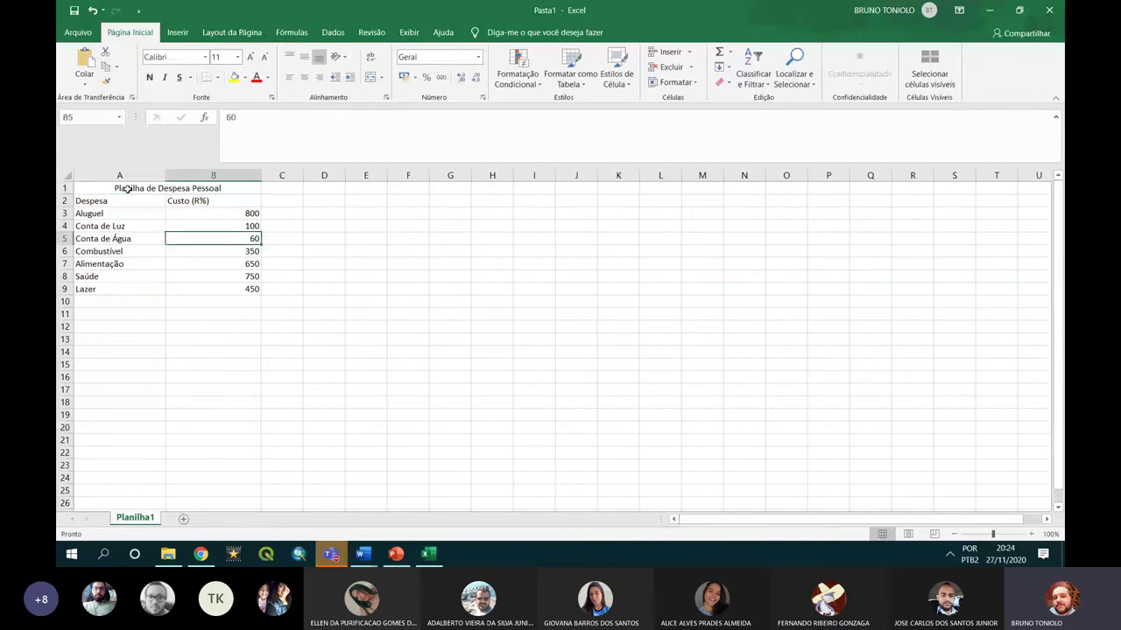
pyautogui.moveTo(129, 188)
pyautogui.mouseDown()
pyautogui.moveTo(215, 274)
pyautogui.moveTo(215, 292)
pyautogui.mouseUp()
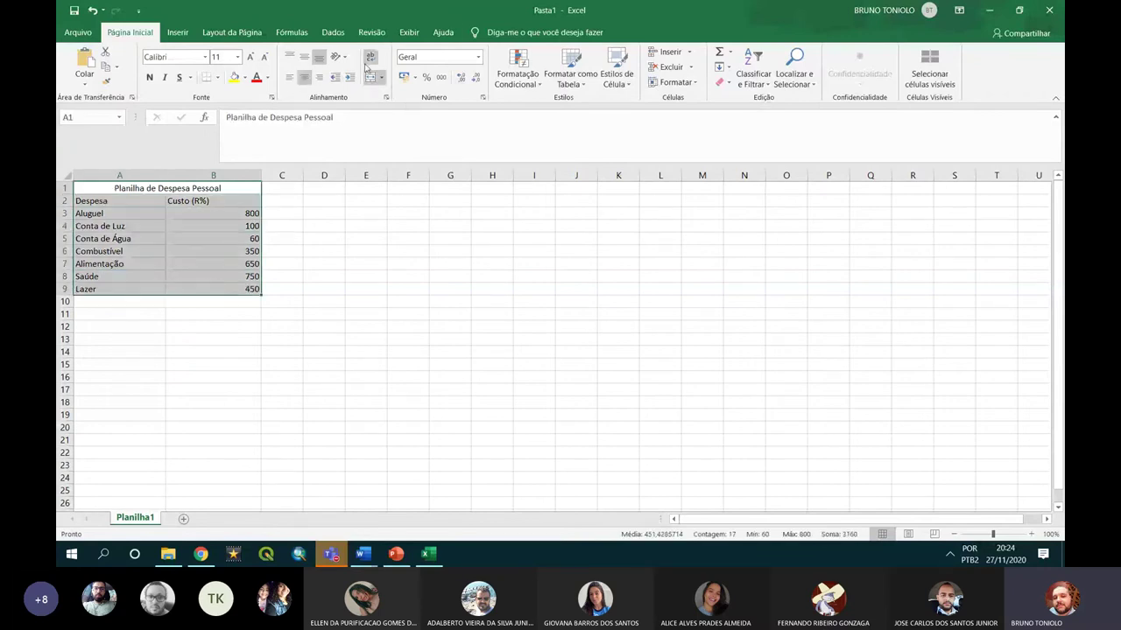
pyautogui.click(303, 77)
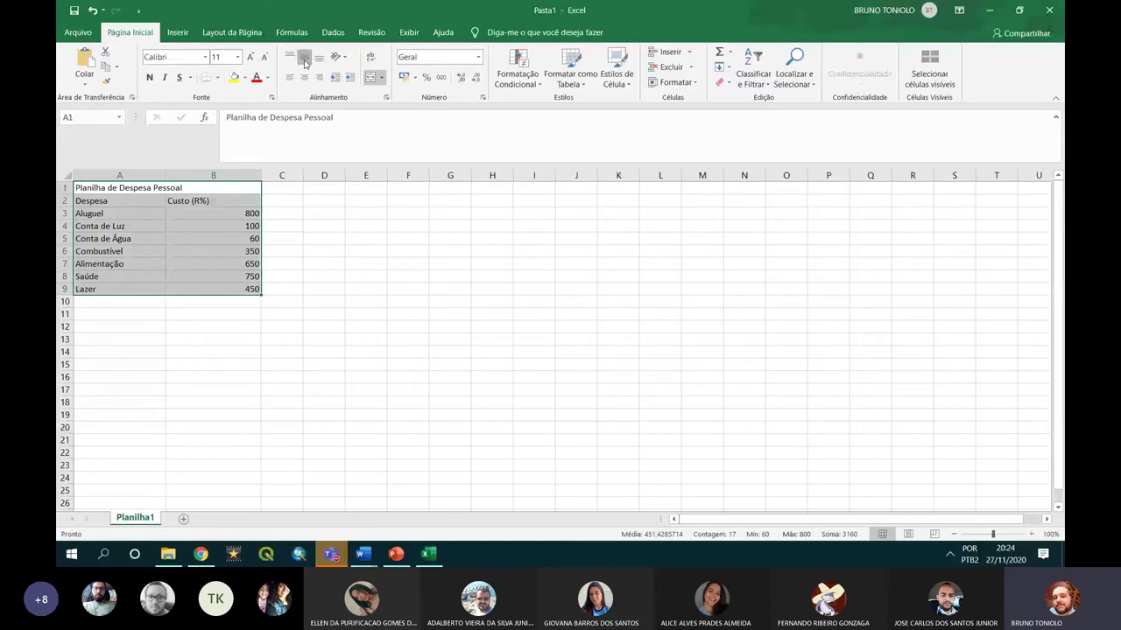
pyautogui.click(303, 77)
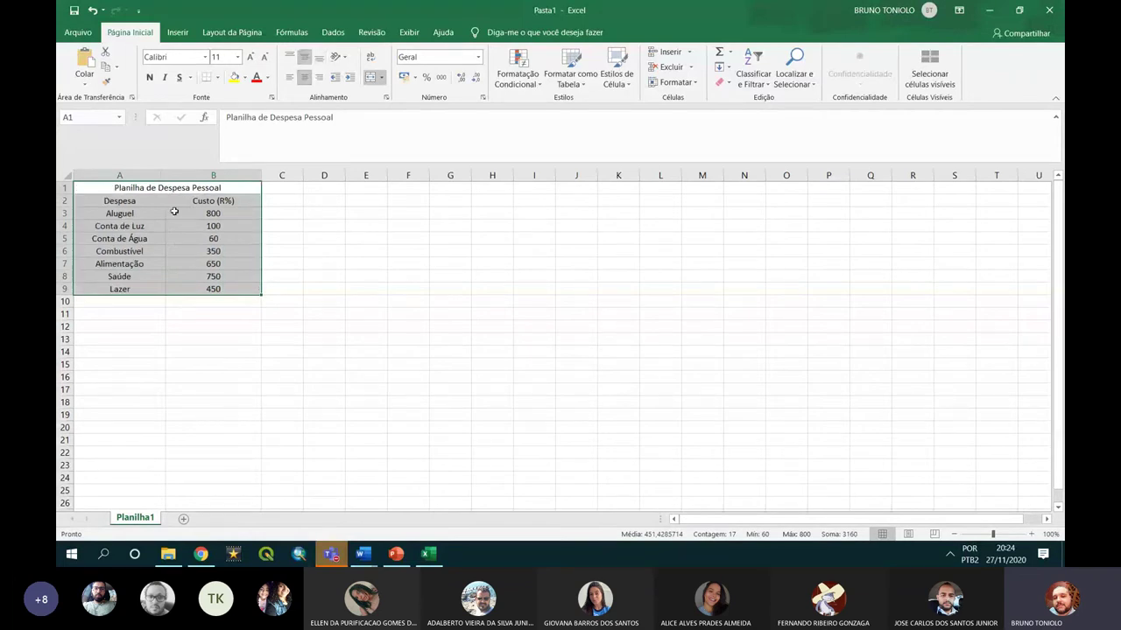
pyautogui.click(160, 237)
pyautogui.click(154, 299)
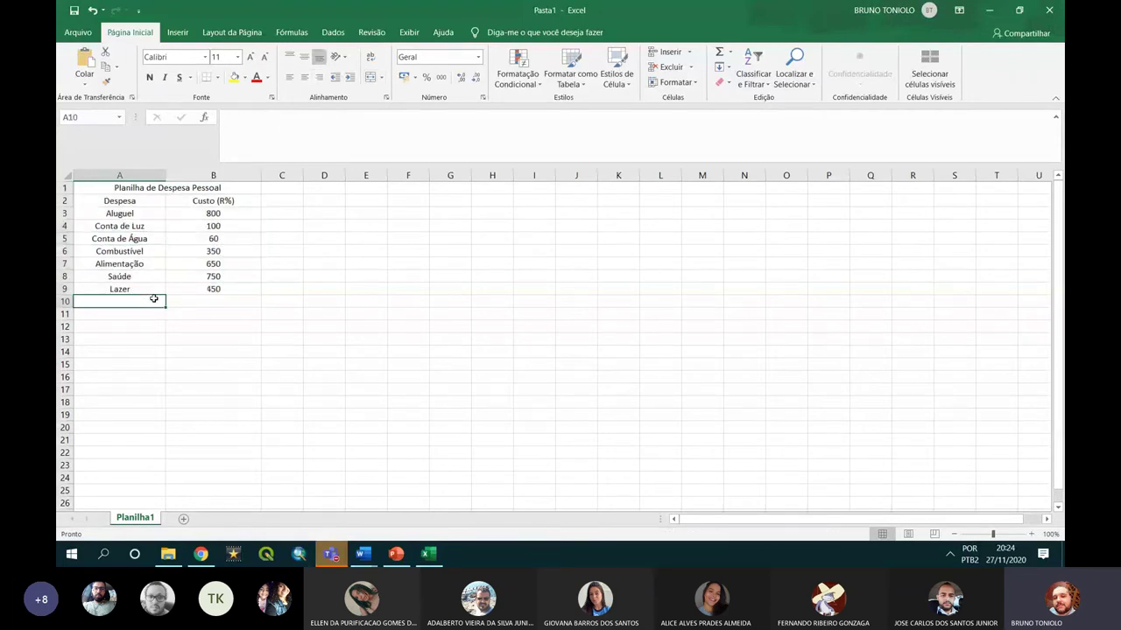
# Step: Enter TOTAL in A10 and an AutoSoma =SOMA(B3:B9) in B10, giving 3160
pyautogui.write('total')
pyautogui.press('BackSpace')
pyautogui.press('BackSpace')
pyautogui.press('BackSpace')
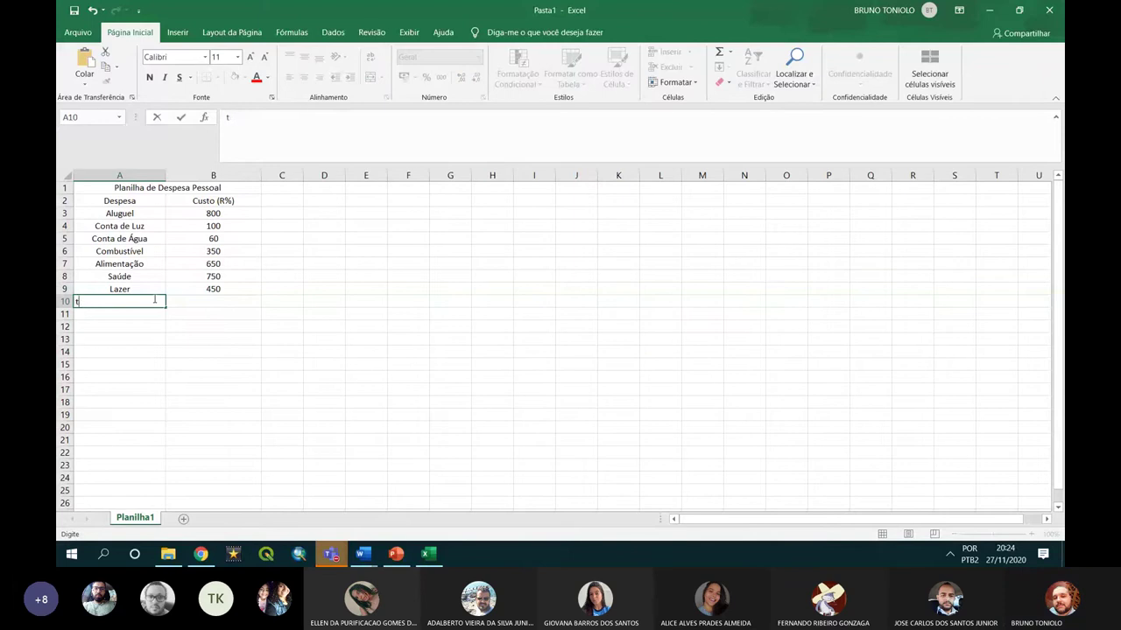
pyautogui.write('TOTAL')
pyautogui.press('Return')
pyautogui.click(153, 300)
pyautogui.press('Tab')
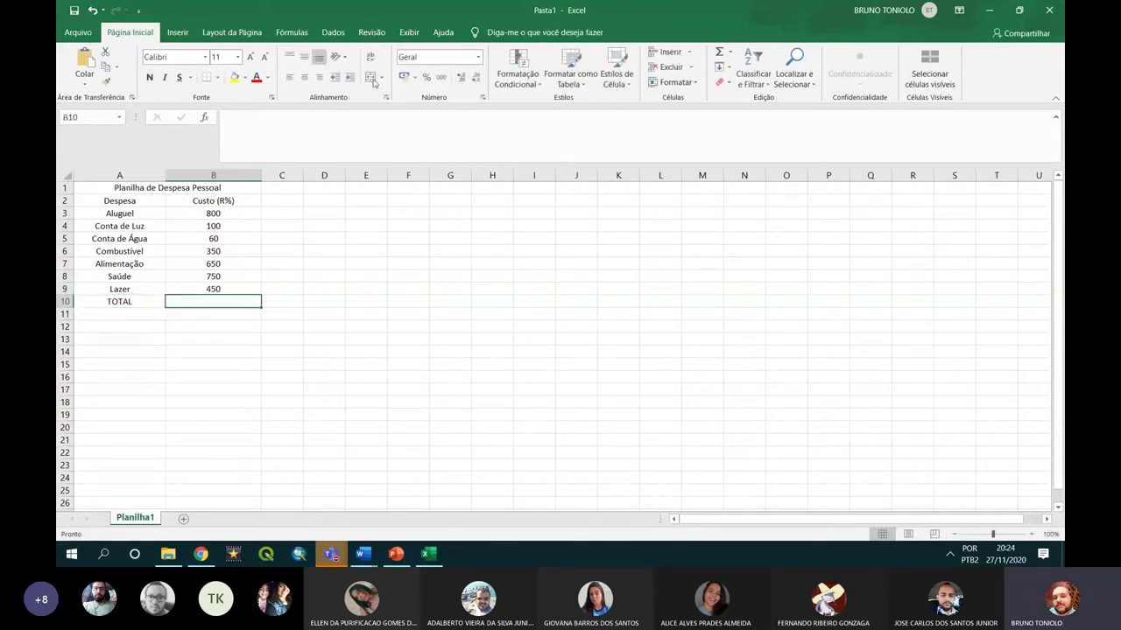
pyautogui.click(305, 30)
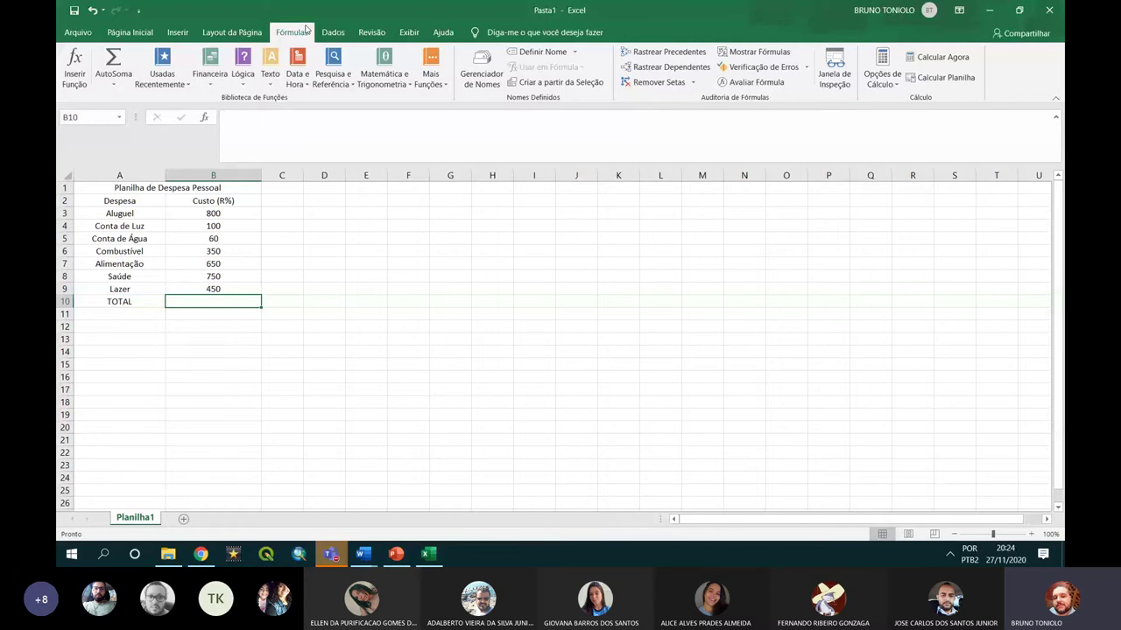
pyautogui.click(115, 58)
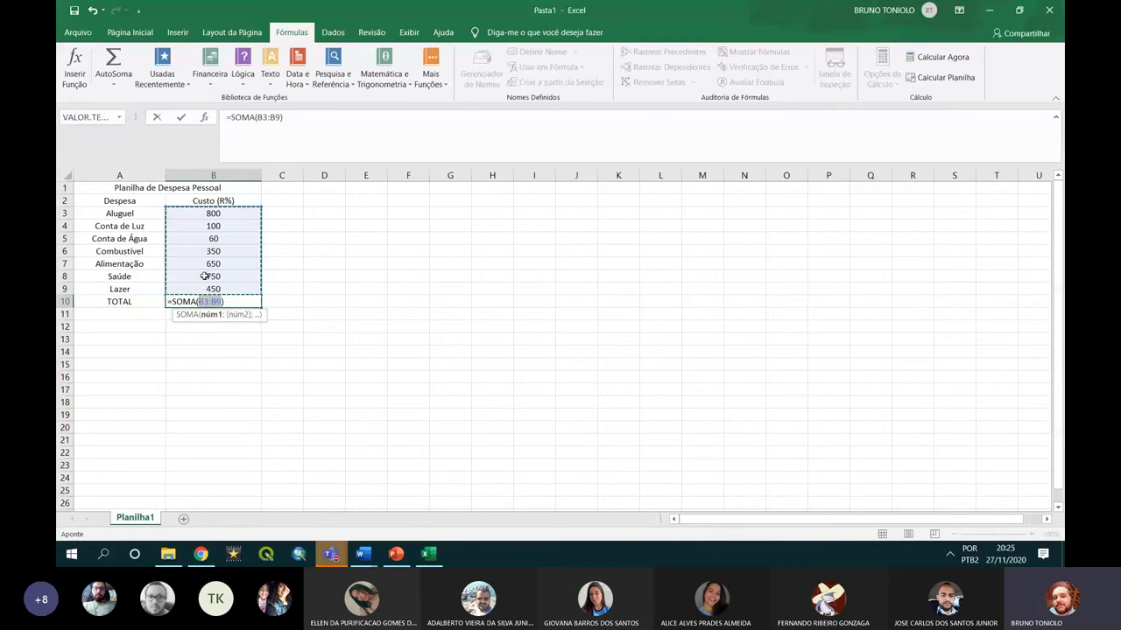
pyautogui.press('Return')
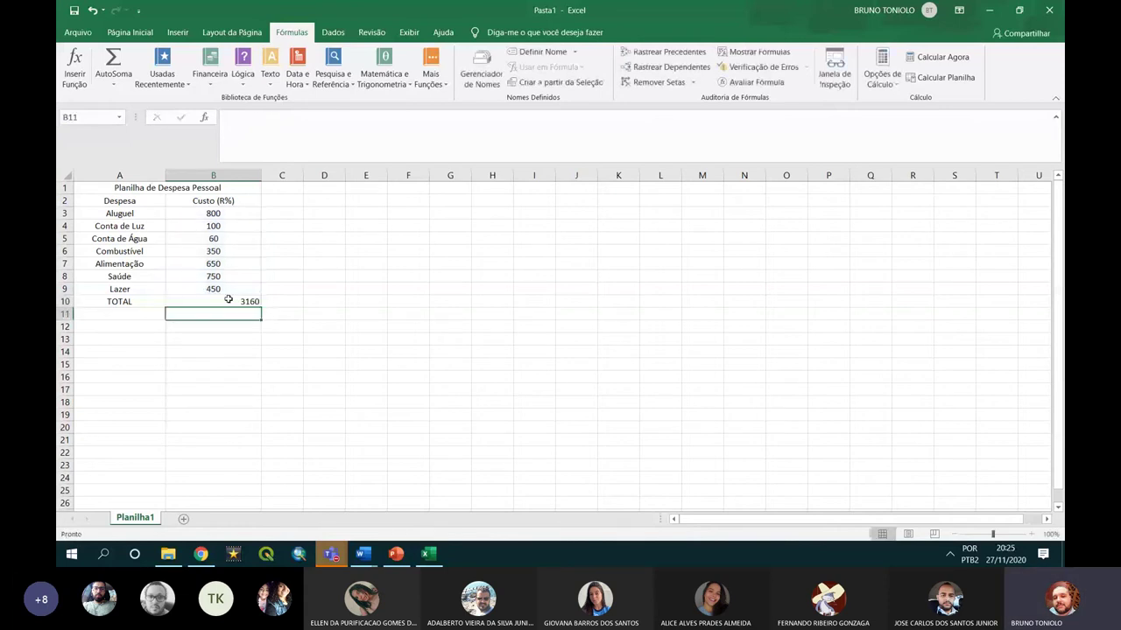
# Step: Centre the total value 3160 in cell B10
pyautogui.click(228, 300)
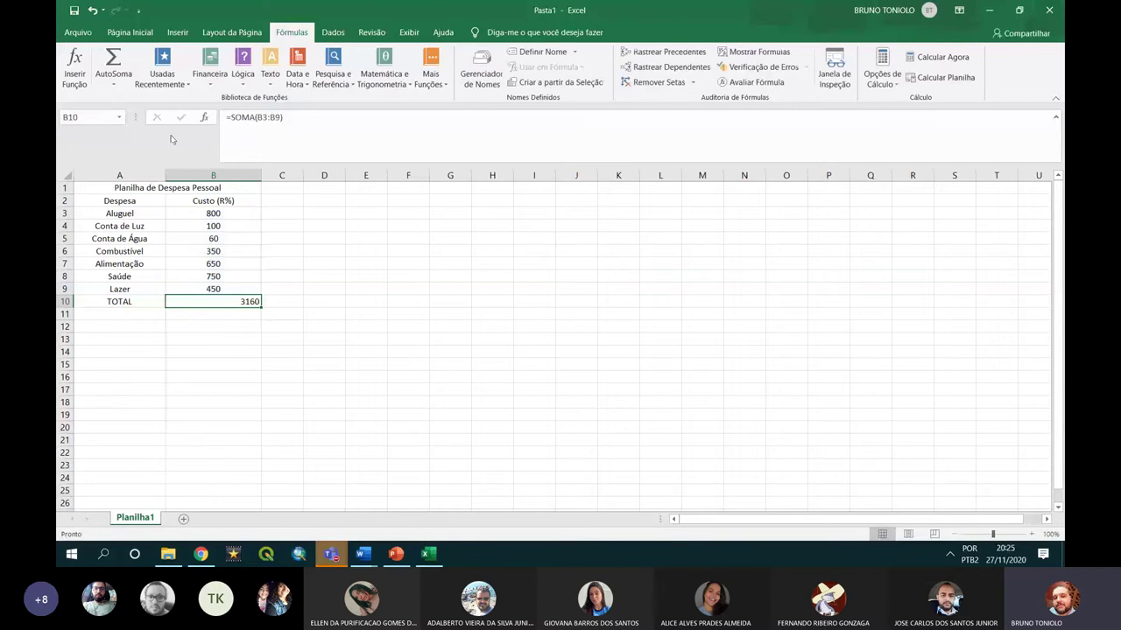
pyautogui.click(113, 33)
pyautogui.click(289, 77)
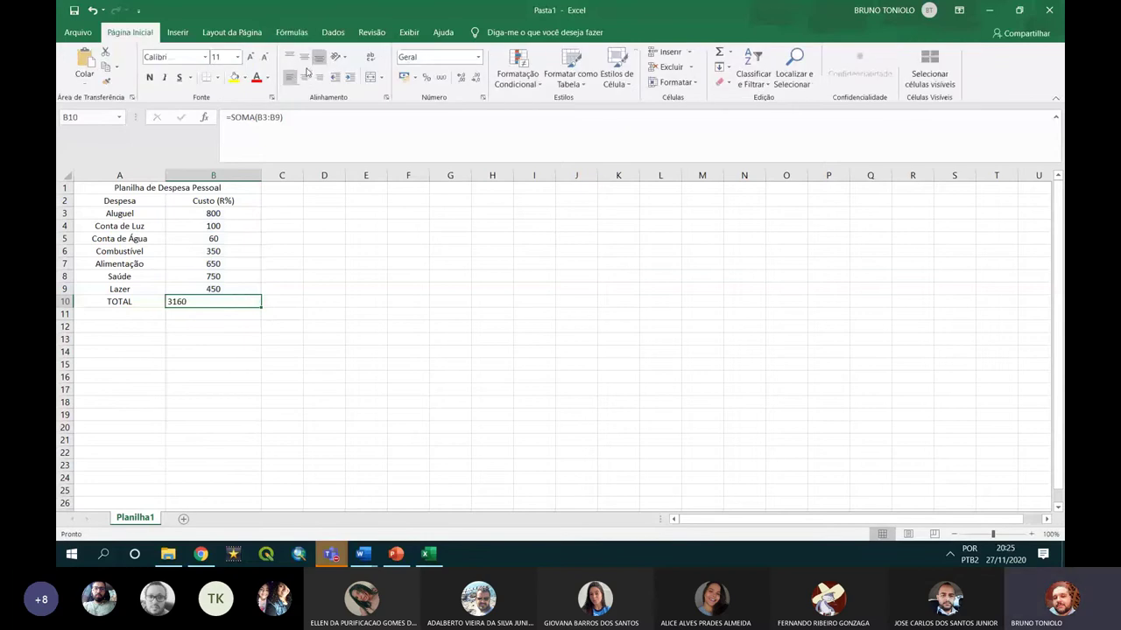
pyautogui.click(304, 77)
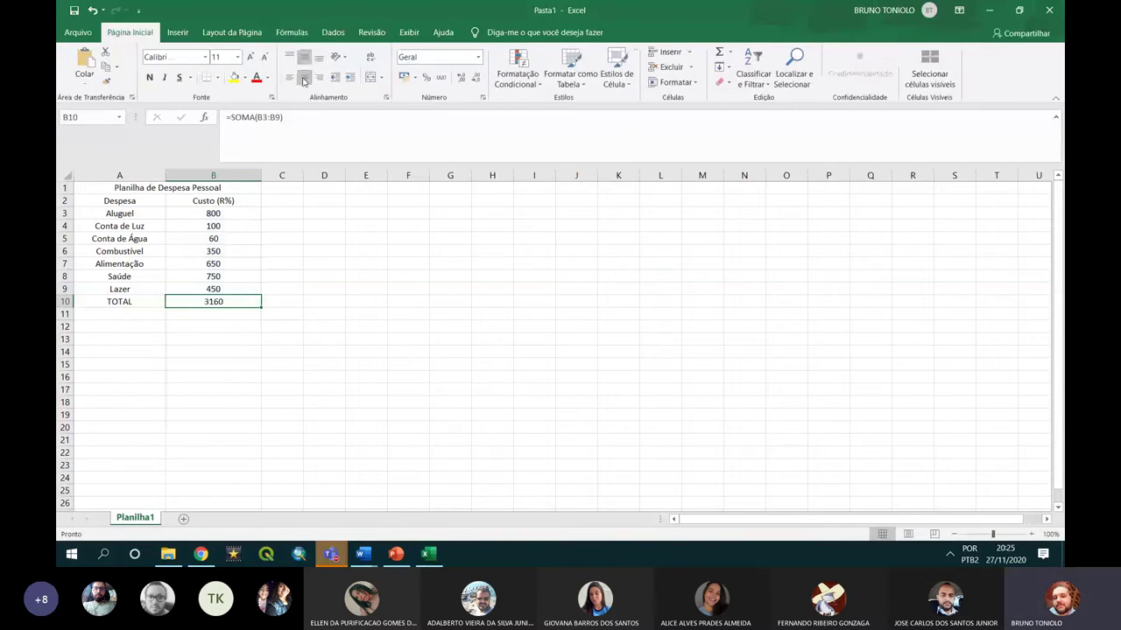
pyautogui.click(143, 313)
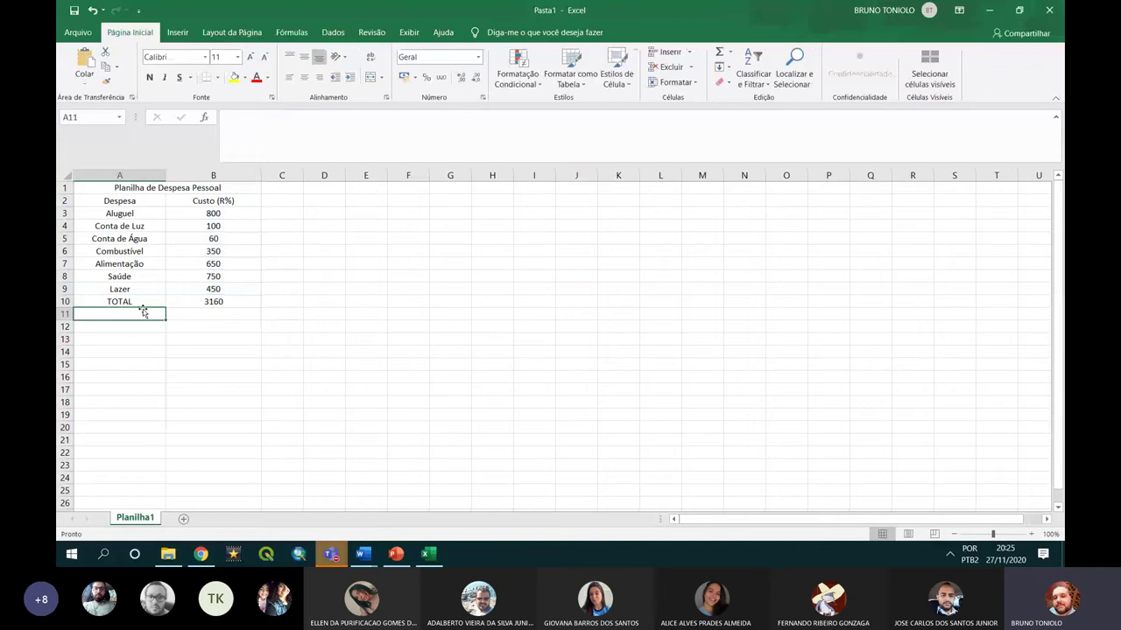
# Step: Label cells A11 and A12 as MENOR and MAIOR
pyautogui.write('MÍNIMO')
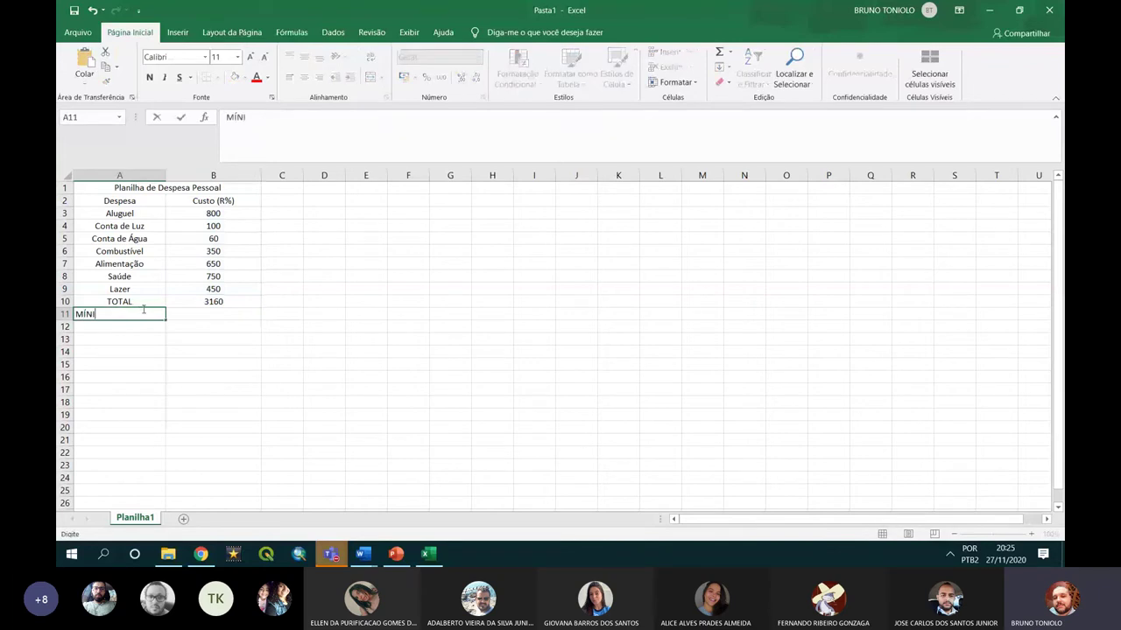
pyautogui.press('Return')
pyautogui.click(144, 313)
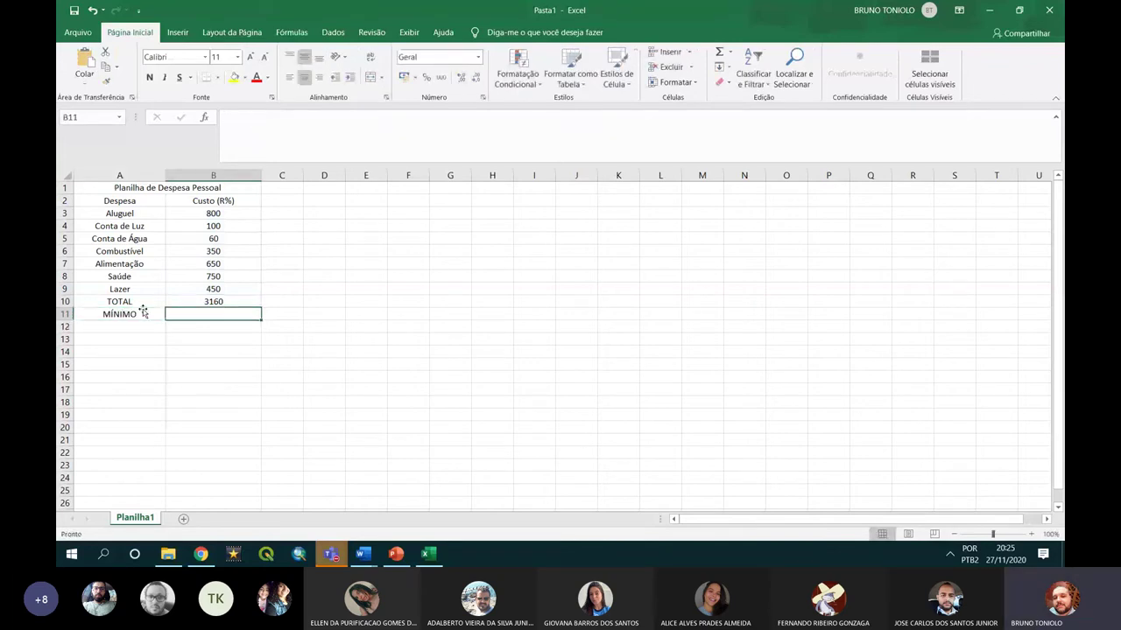
pyautogui.write('MENO')
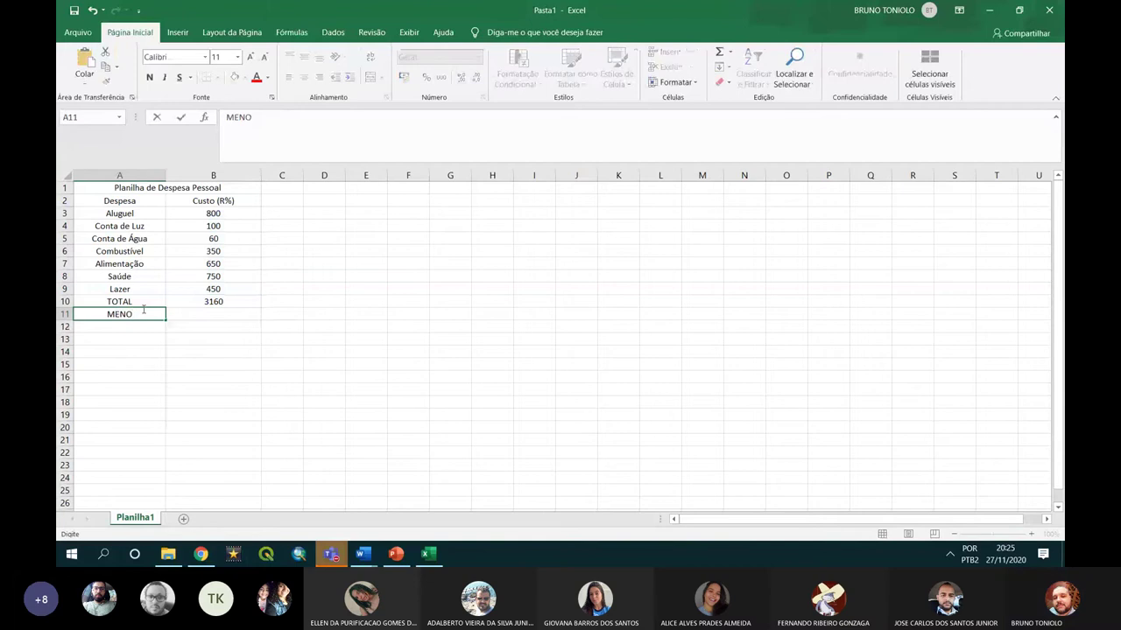
pyautogui.write('R')
pyautogui.press('Return')
pyautogui.write('MAXIMO')
pyautogui.press('BackSpace')
pyautogui.press('BackSpace')
pyautogui.press('BackSpace')
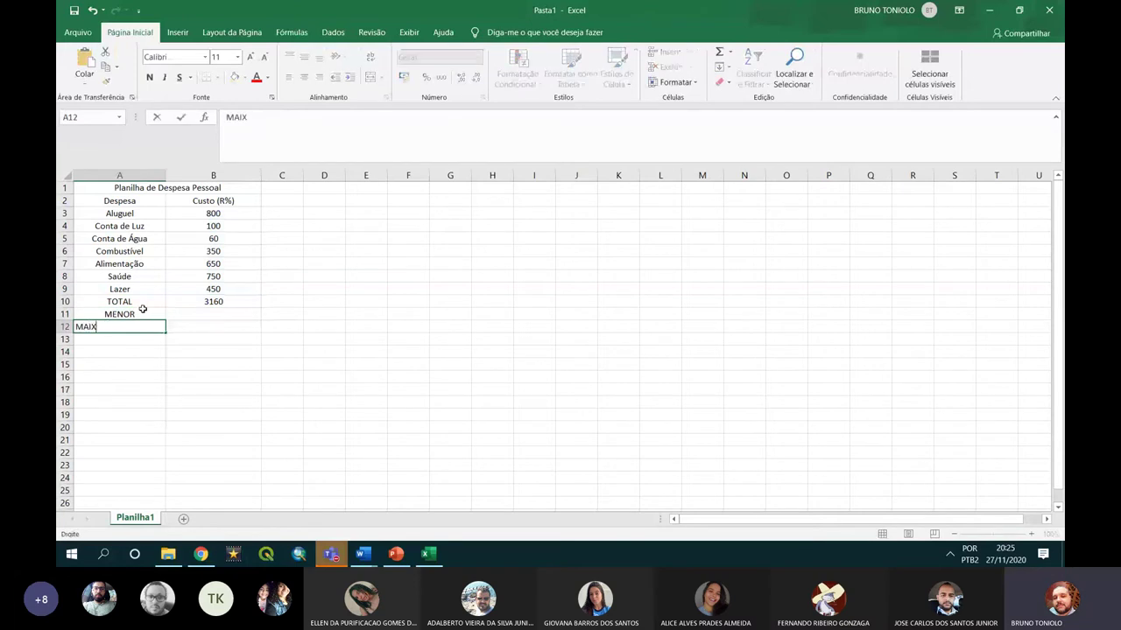
pyautogui.write('IOR')
pyautogui.press('Return')
pyautogui.press('Up')
pyautogui.press('Up')
pyautogui.press('Right')
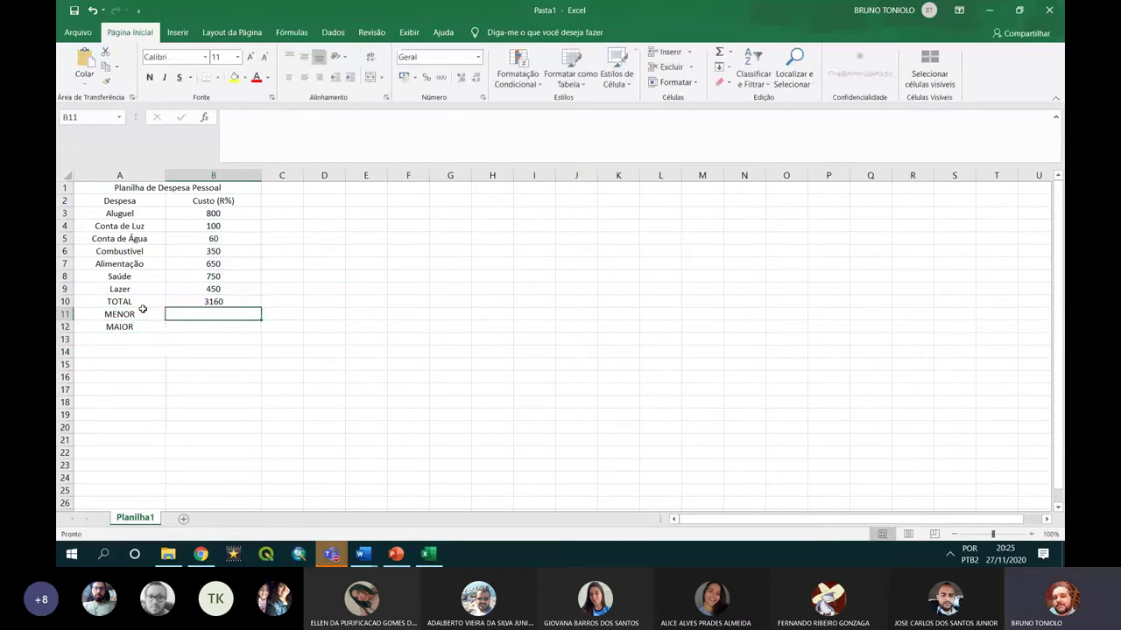
# Step: Enter =MÍNIMO(B3:B9) in B11, giving the minimum expense 60
pyautogui.write('=')
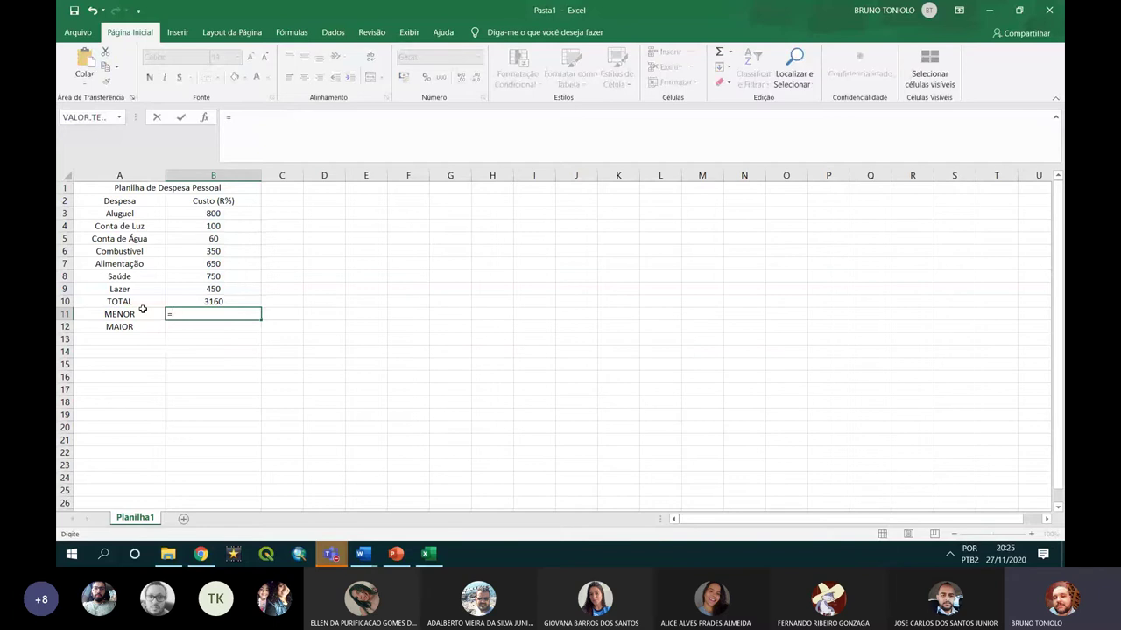
pyautogui.write('min')
pyautogui.press('Escape')
pyautogui.write('=')
pyautogui.write('MÍN')
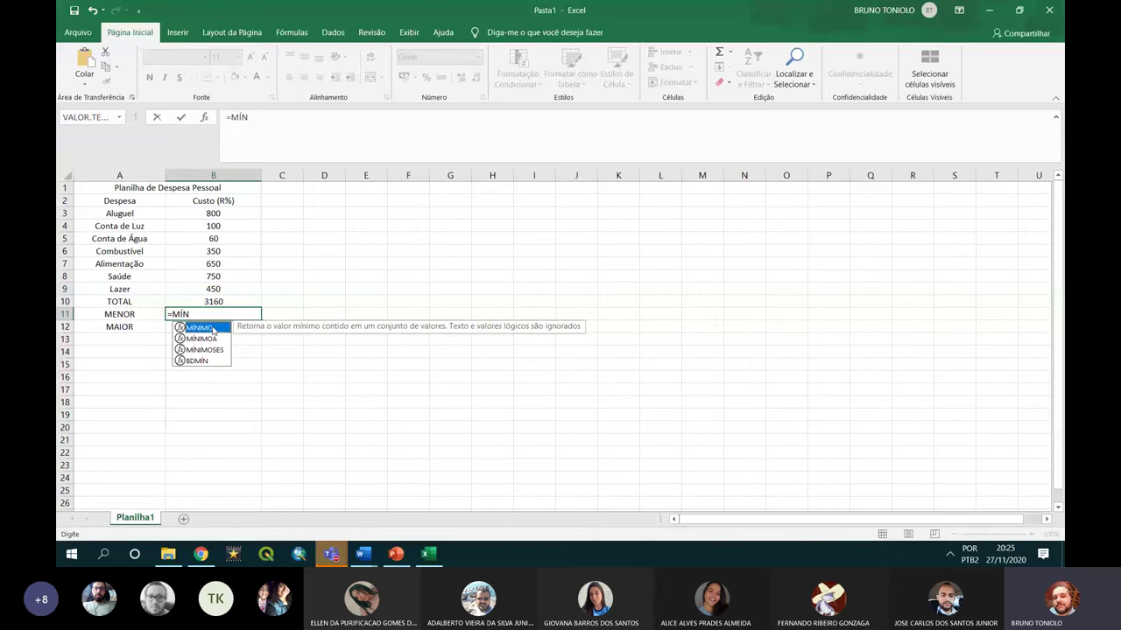
pyautogui.doubleClick(215, 328)
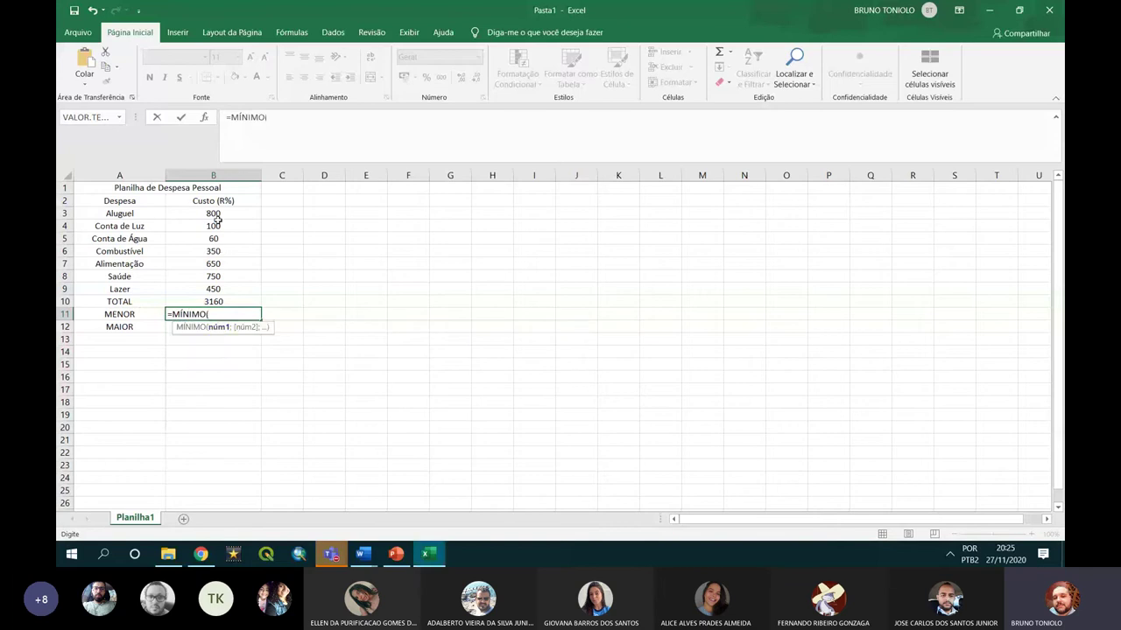
pyautogui.moveTo(215, 215); pyautogui.dragTo(219, 288)
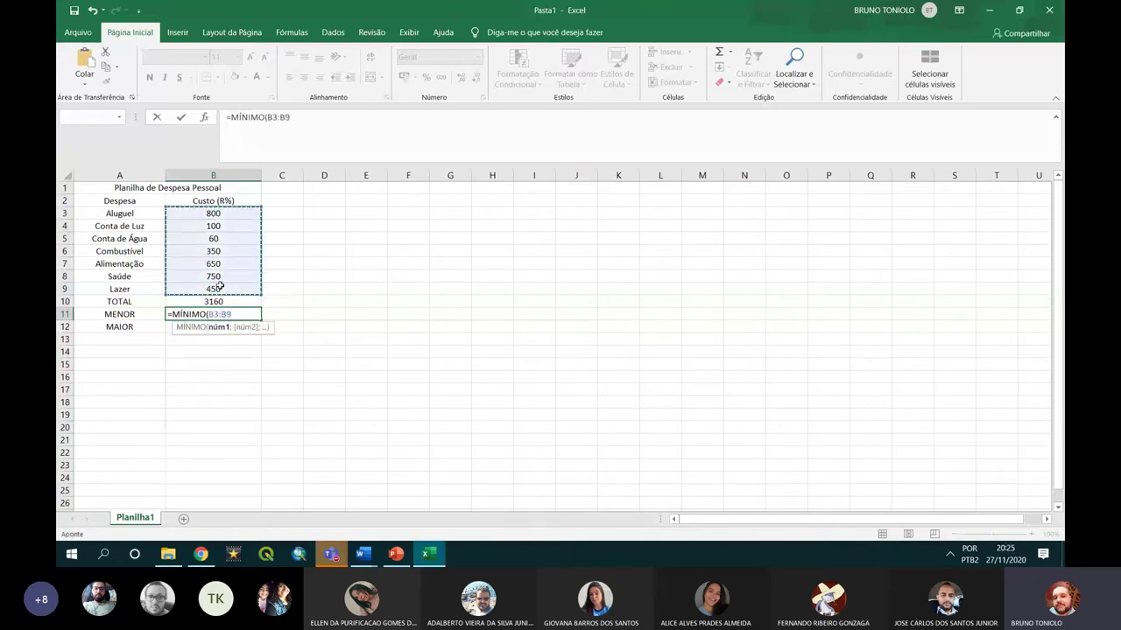
pyautogui.press('Return')
pyautogui.click(242, 311)
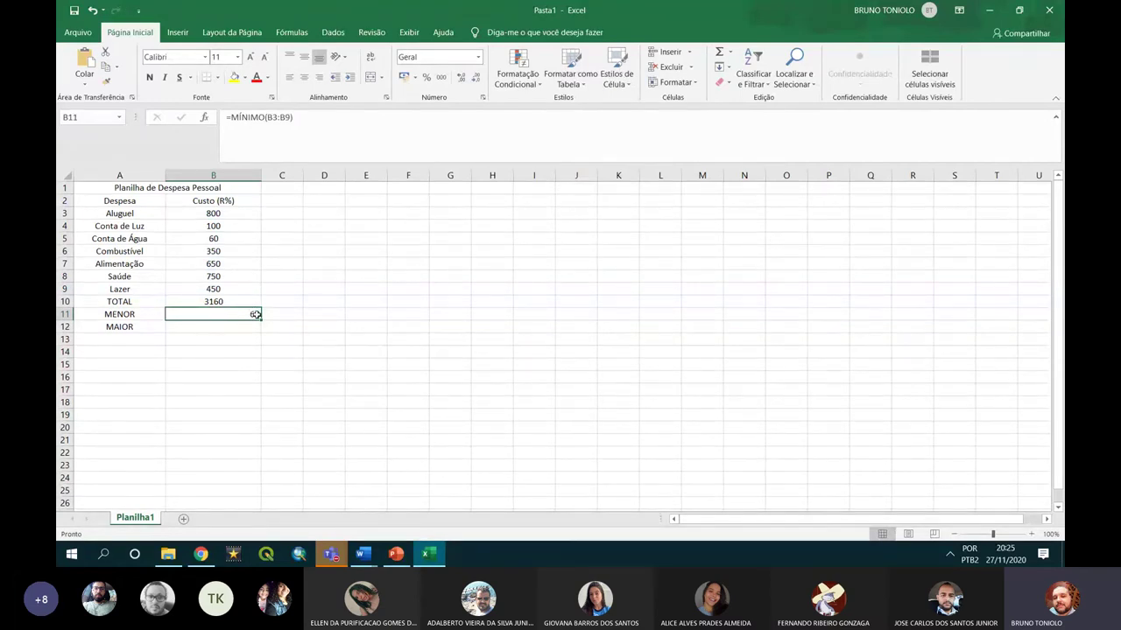
# Step: Enter =MÁXIMO(B3:B9) in B12, giving the maximum expense 800
pyautogui.click(241, 327)
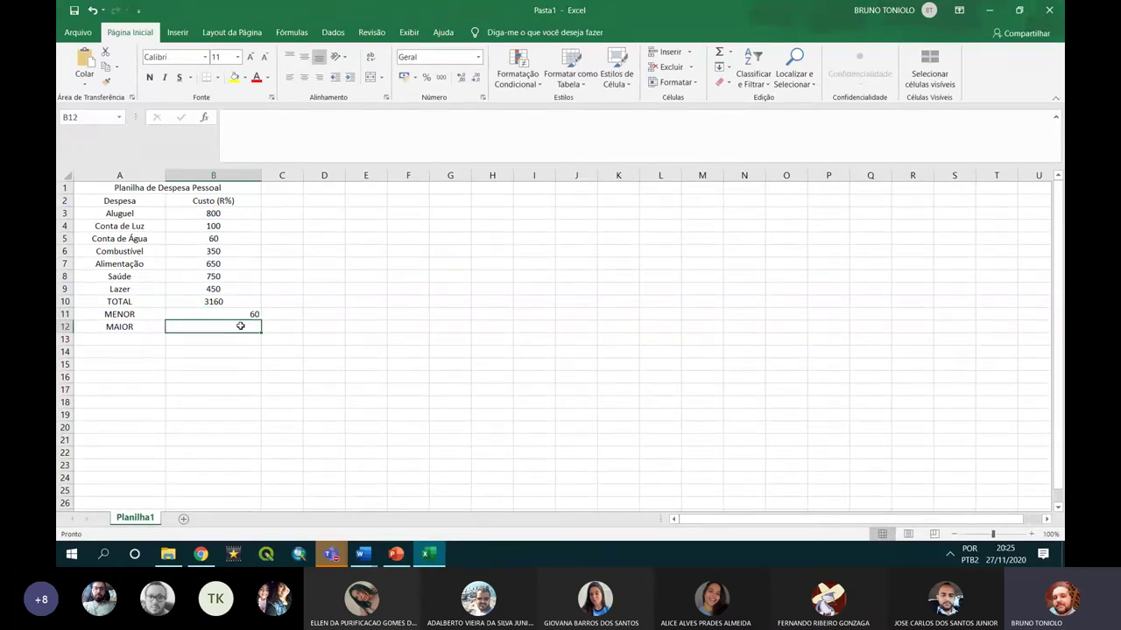
pyautogui.write('=')
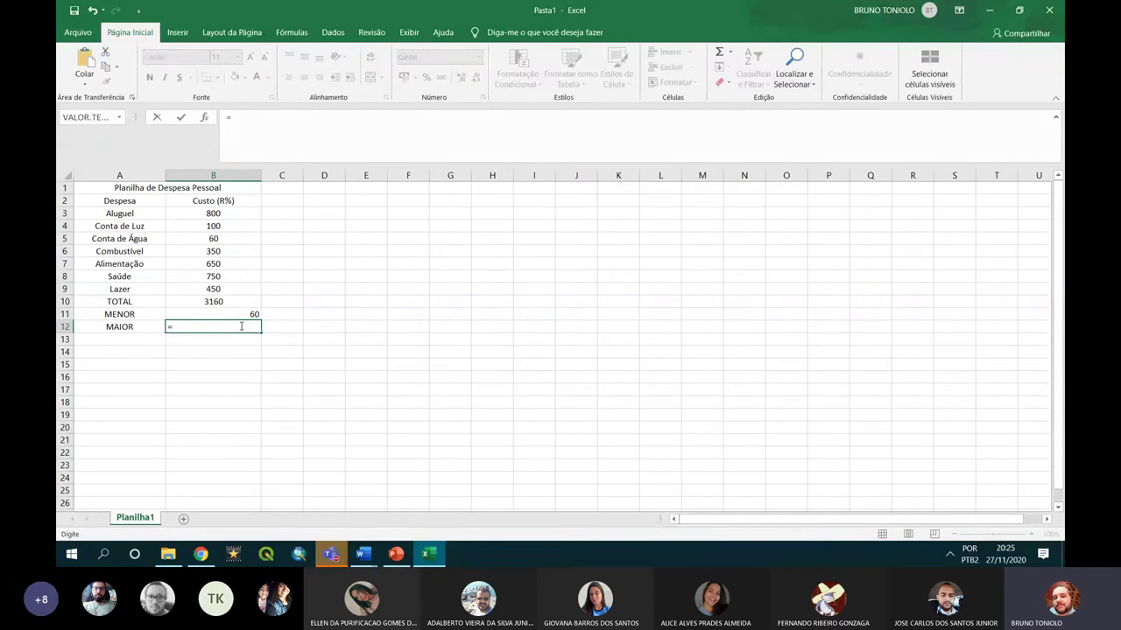
pyautogui.write('MÁXI')
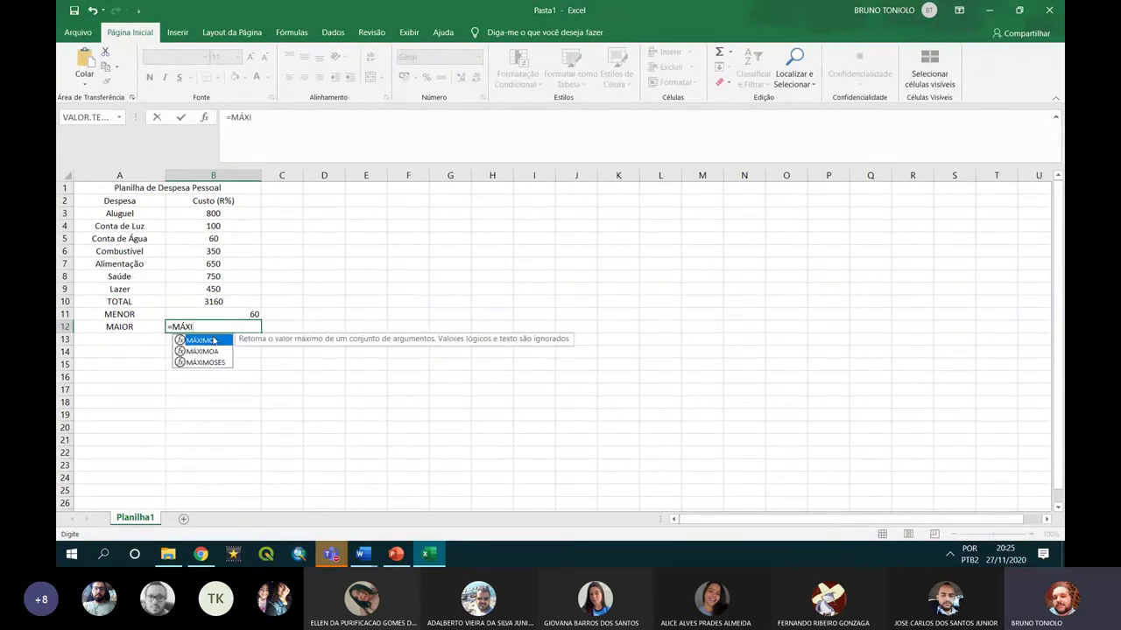
pyautogui.doubleClick(213, 339)
pyautogui.moveTo(214, 214); pyautogui.dragTo(233, 287)
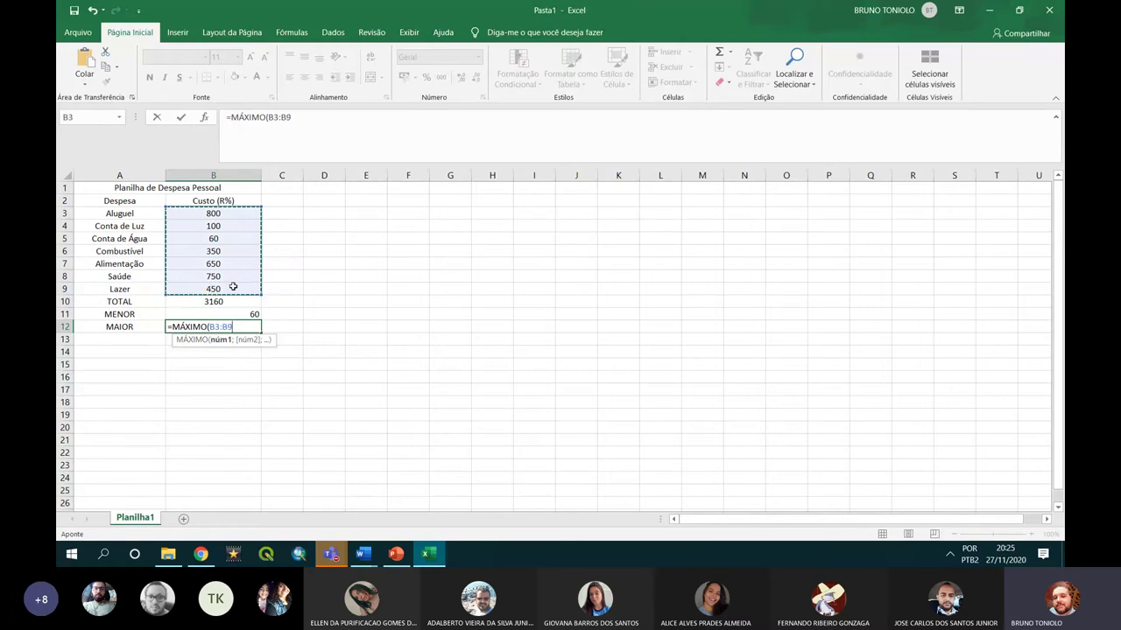
pyautogui.press('Return')
# Step: Add the MÉDIA label in A13 and =MÉDIA(B3:B9) in B13, giving 790
pyautogui.press('Up')
pyautogui.press('Up')
pyautogui.click(96, 346)
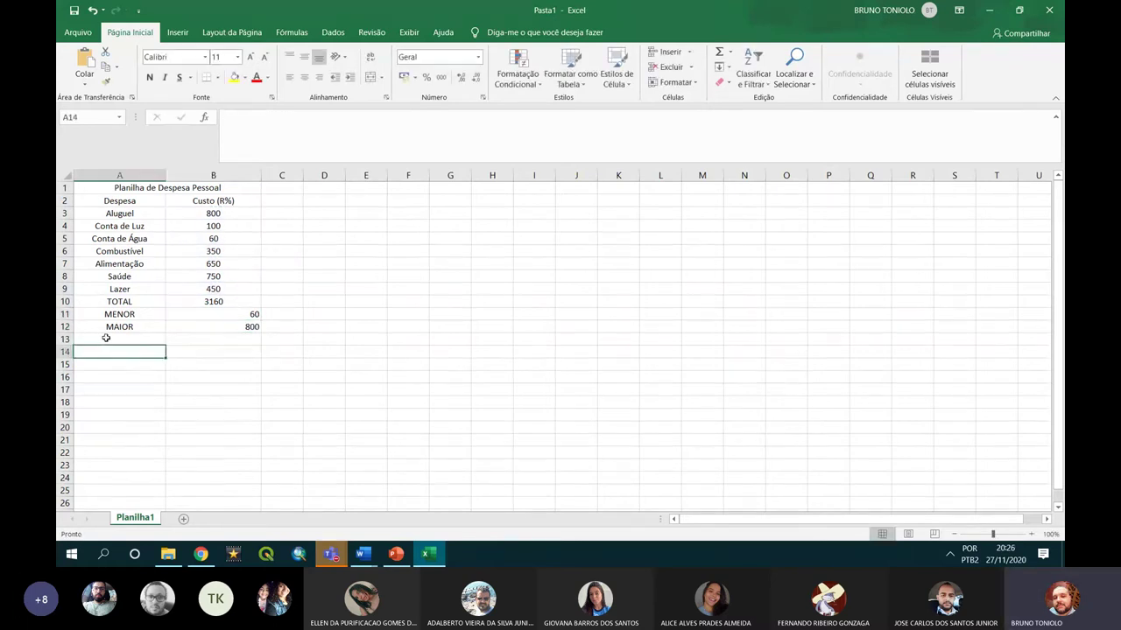
pyautogui.click(106, 338)
pyautogui.write('MÉDIA')
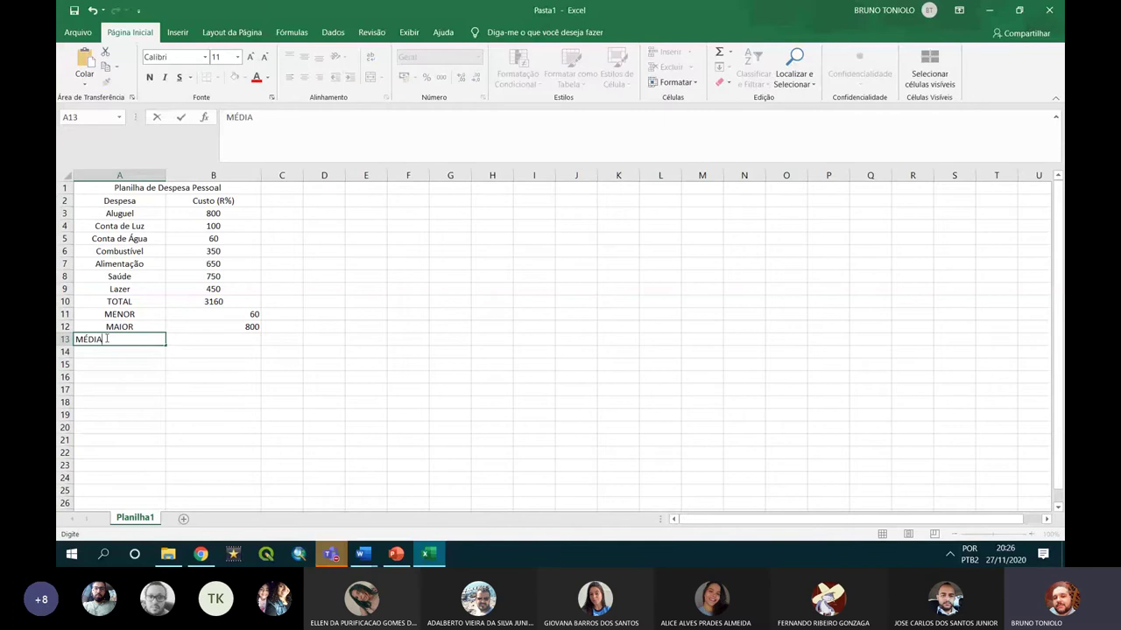
pyautogui.press('Return')
pyautogui.press('Up')
pyautogui.press('Right')
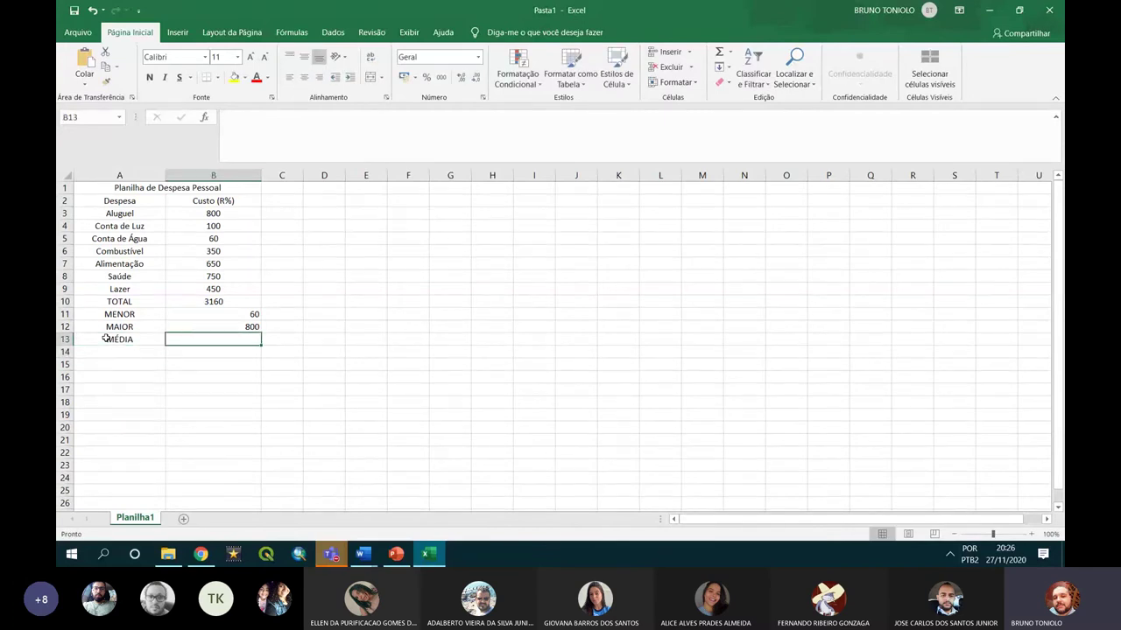
pyautogui.write('=')
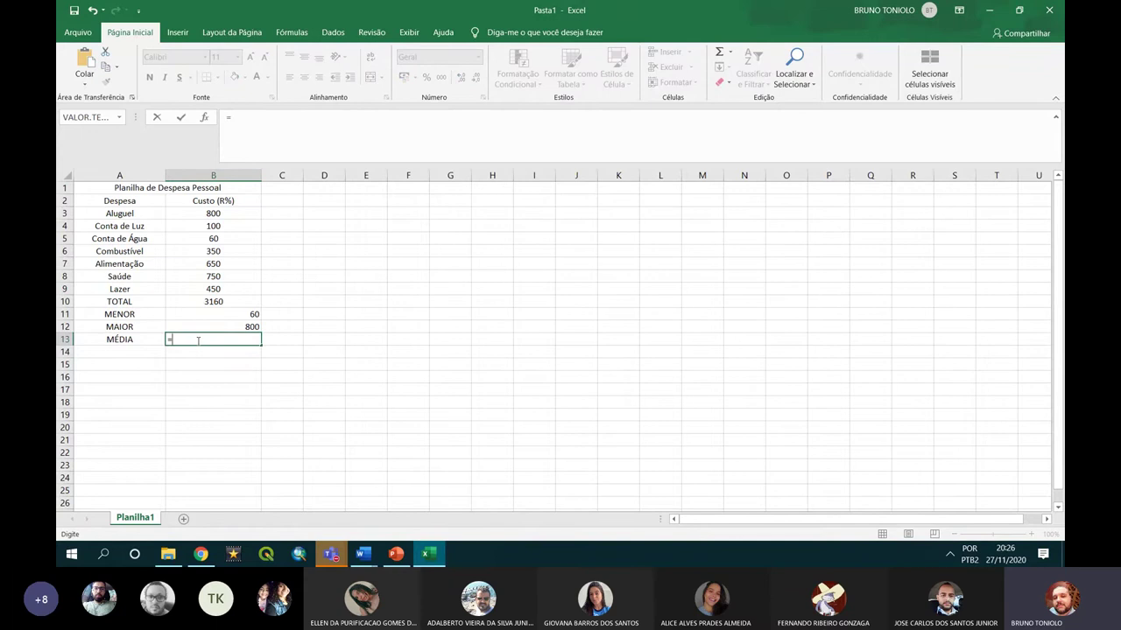
pyautogui.write('MÉDIA')
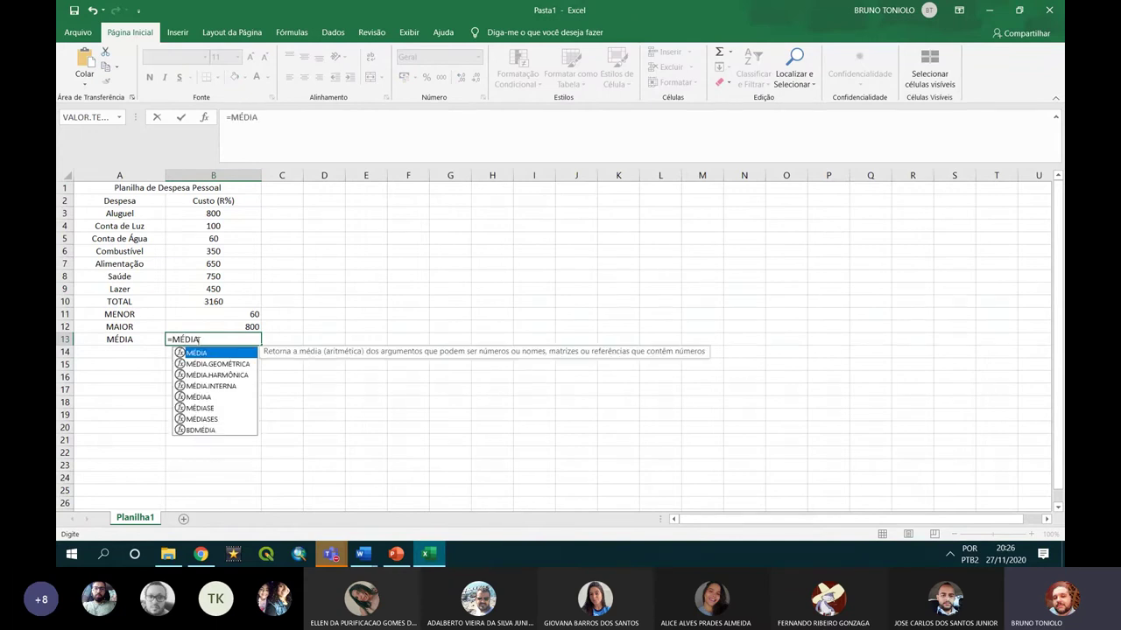
pyautogui.doubleClick(204, 353)
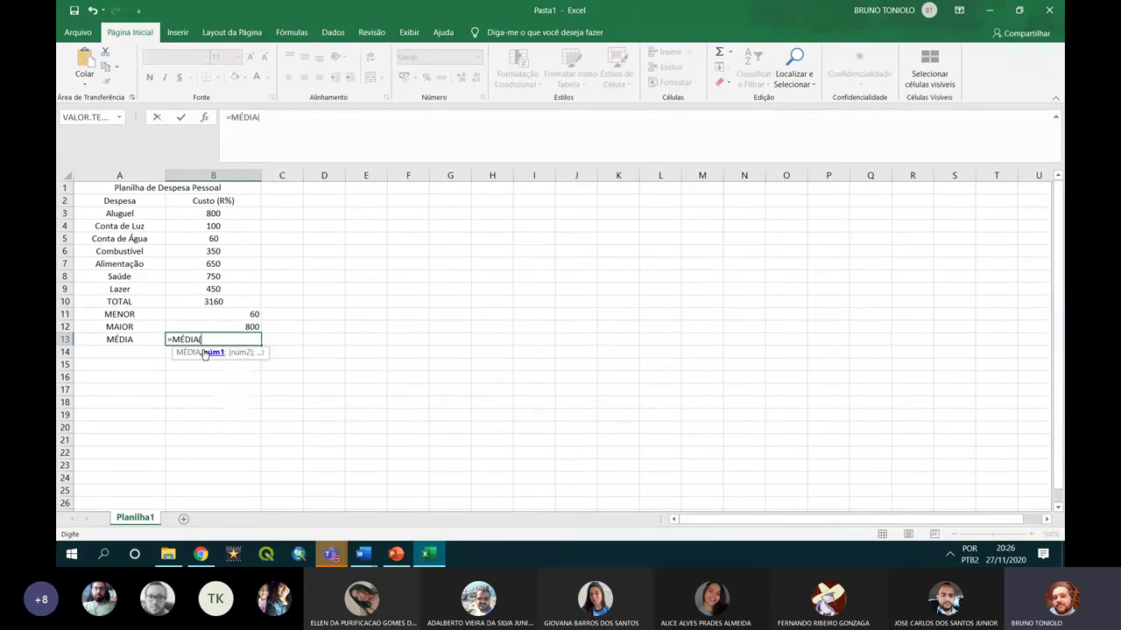
pyautogui.moveTo(219, 213); pyautogui.dragTo(222, 292)
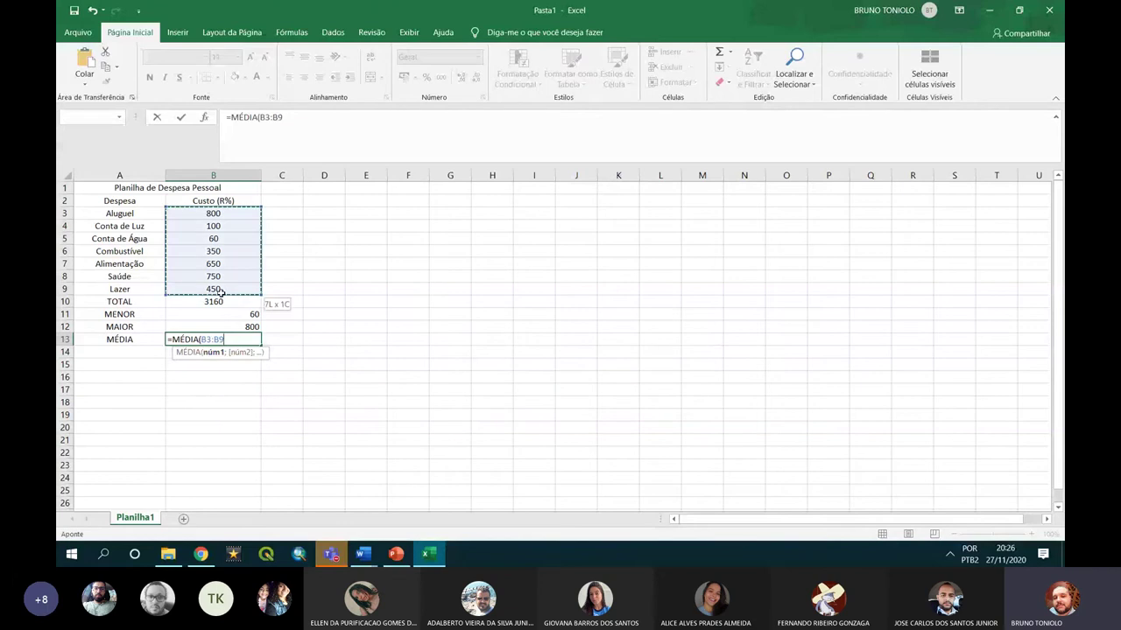
pyautogui.press('Return')
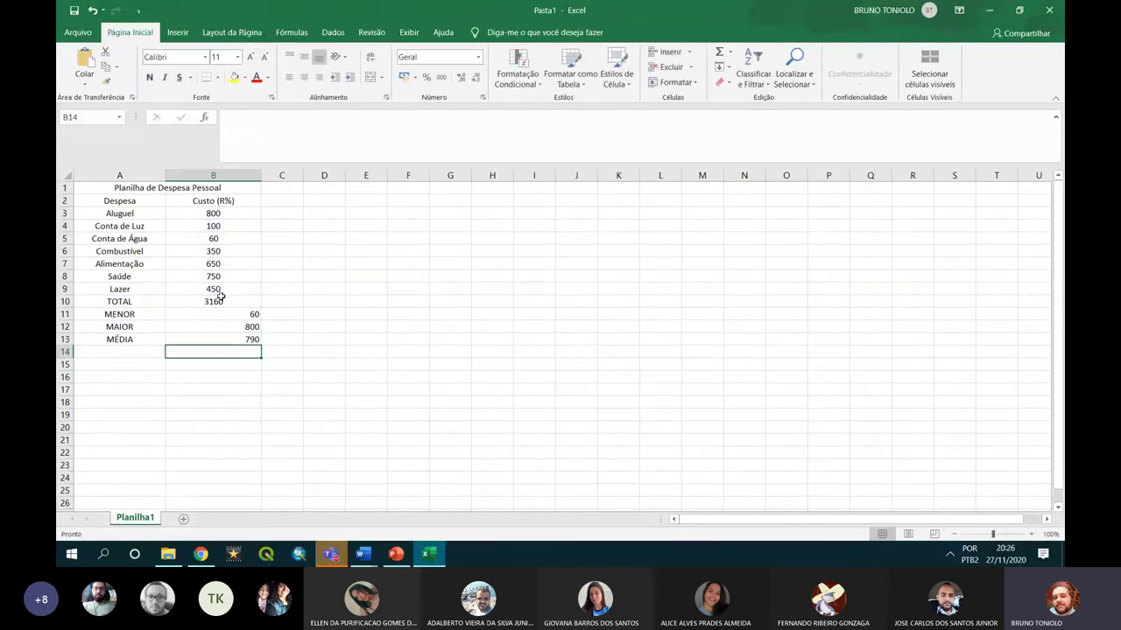
pyautogui.moveTo(240, 316); pyautogui.dragTo(250, 338)
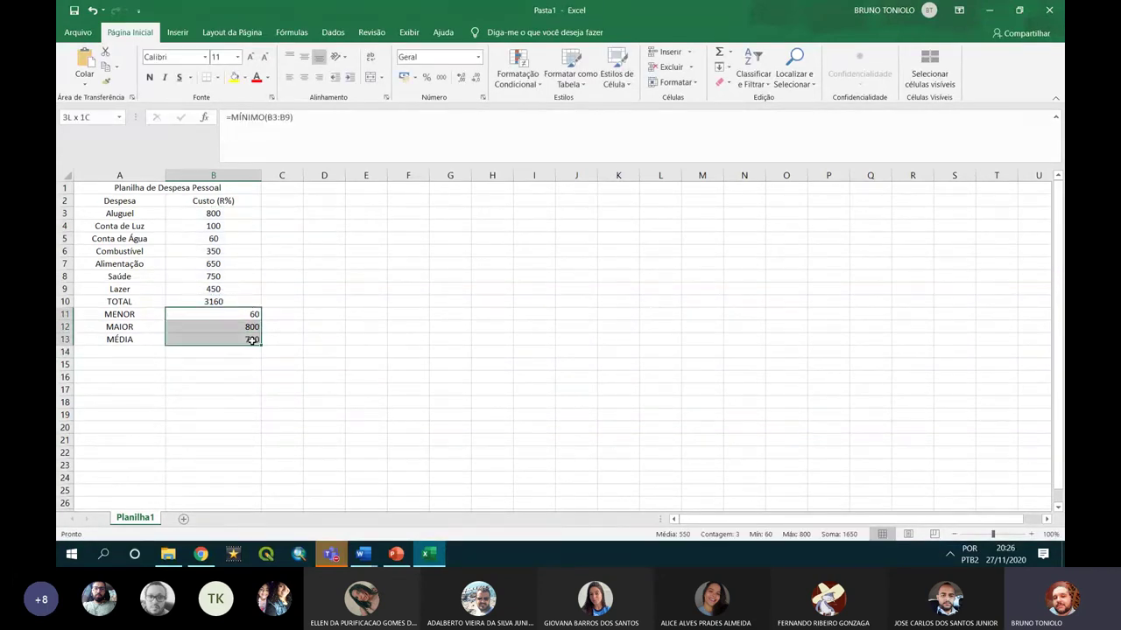
# Step: Add a % column header in cell C2
pyautogui.click(295, 277)
pyautogui.click(306, 235)
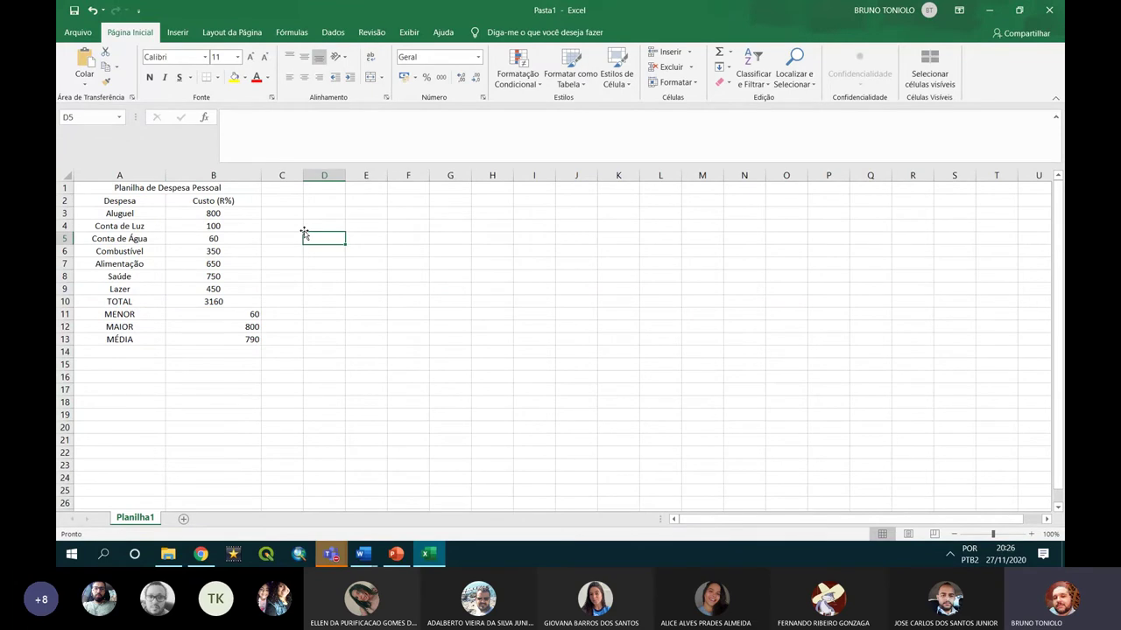
pyautogui.moveTo(122, 203)
pyautogui.mouseDown()
pyautogui.moveTo(190, 201)
pyautogui.moveTo(249, 279)
pyautogui.mouseUp()
pyautogui.click(281, 251)
pyautogui.click(281, 202)
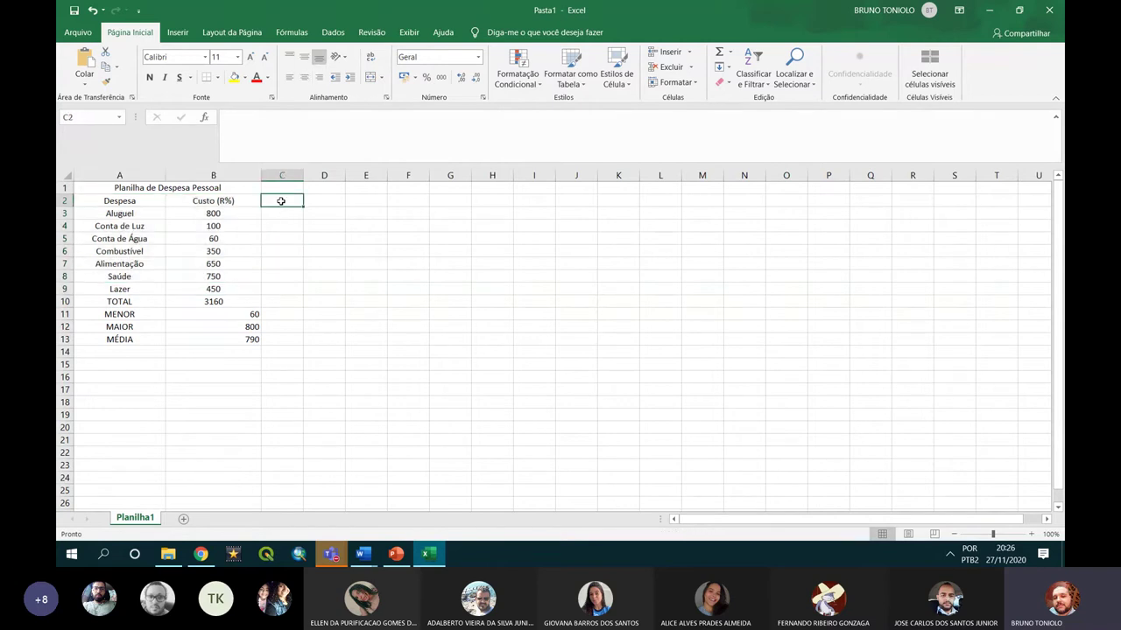
pyautogui.write('%')
pyautogui.press('Return')
# Step: Enter =B3/B10 in C3, giving Aluguel's share of the total, 0,253165
pyautogui.write('=')
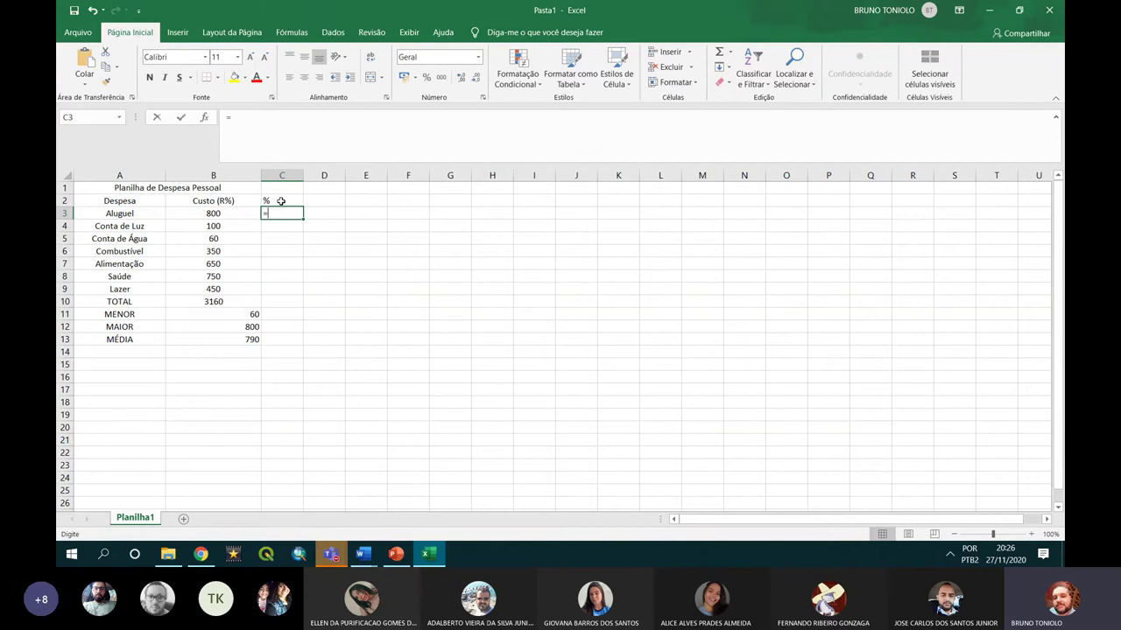
pyautogui.click(225, 214)
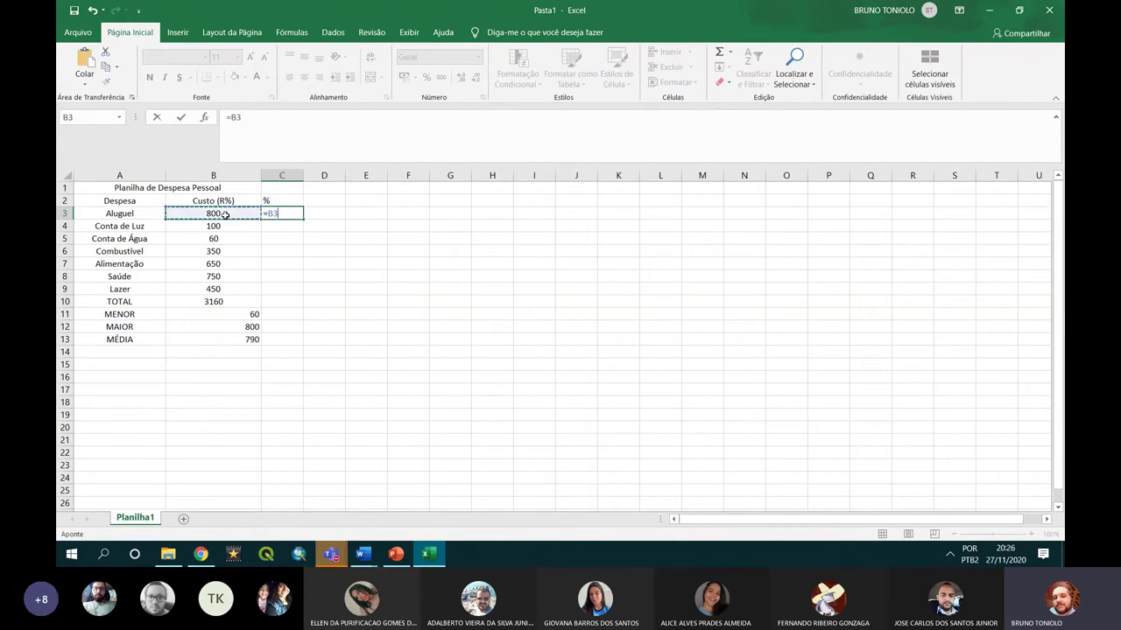
pyautogui.write('/')
pyautogui.click(221, 301)
pyautogui.press('Return')
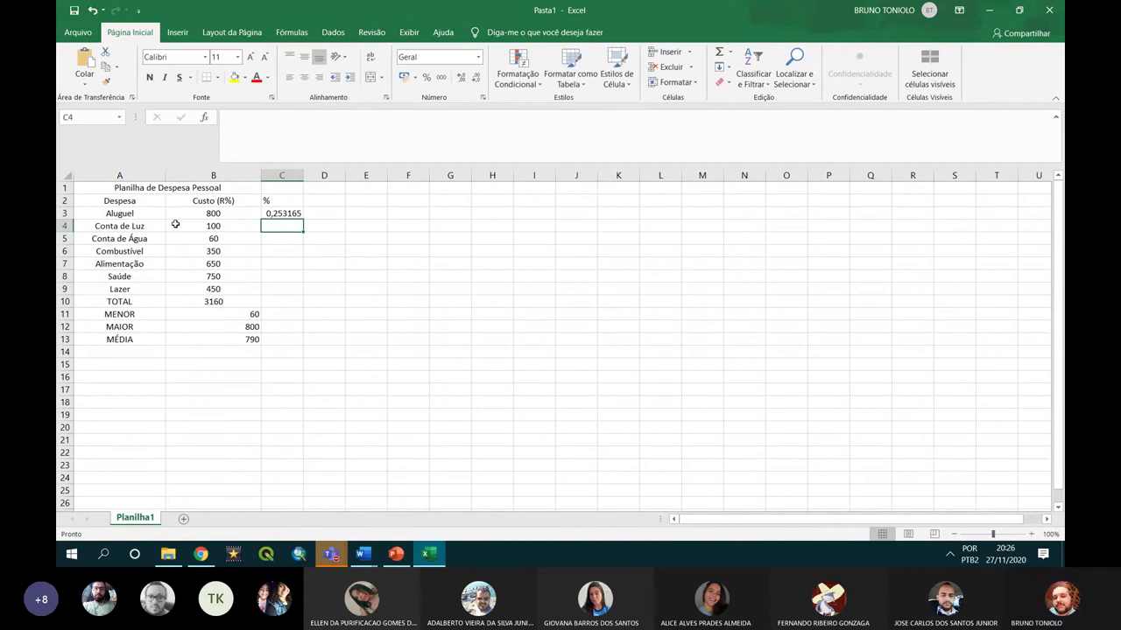
pyautogui.click(288, 213)
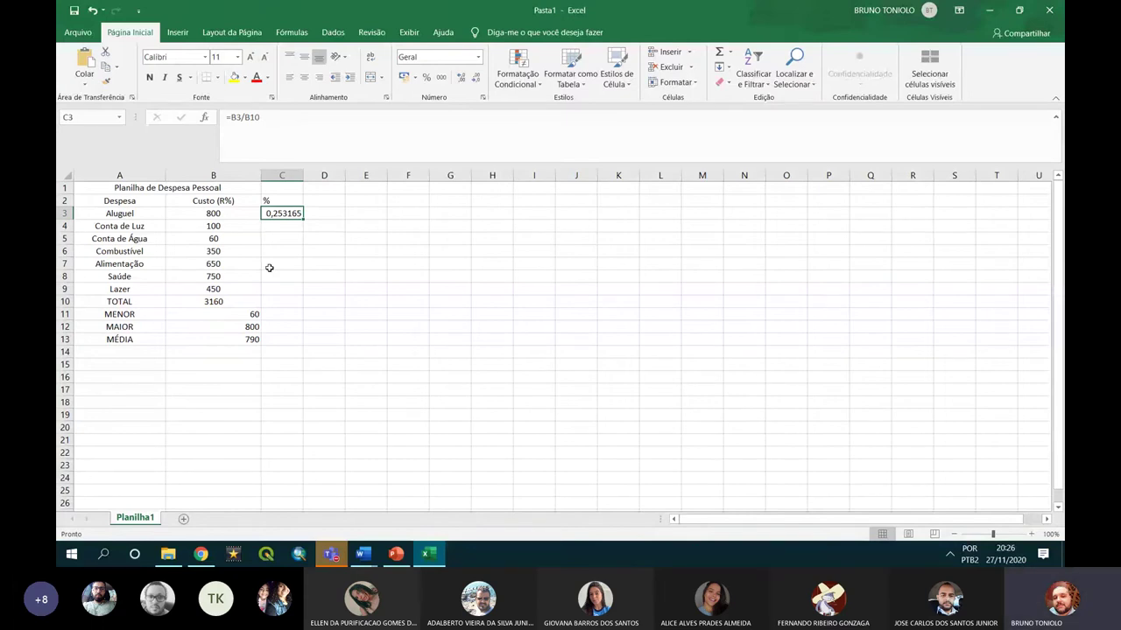
# Step: Fill the C3 percentage formula down to C9 and check the cells, including C7's #DIV/0!
pyautogui.moveTo(303, 218); pyautogui.dragTo(285, 289)
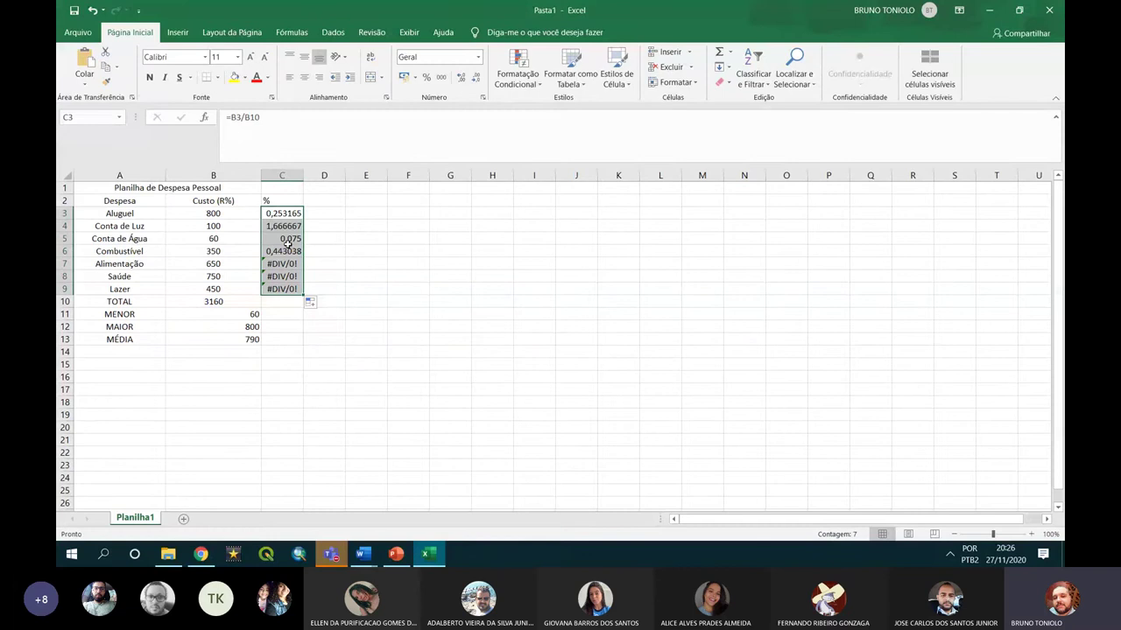
pyautogui.click(288, 242)
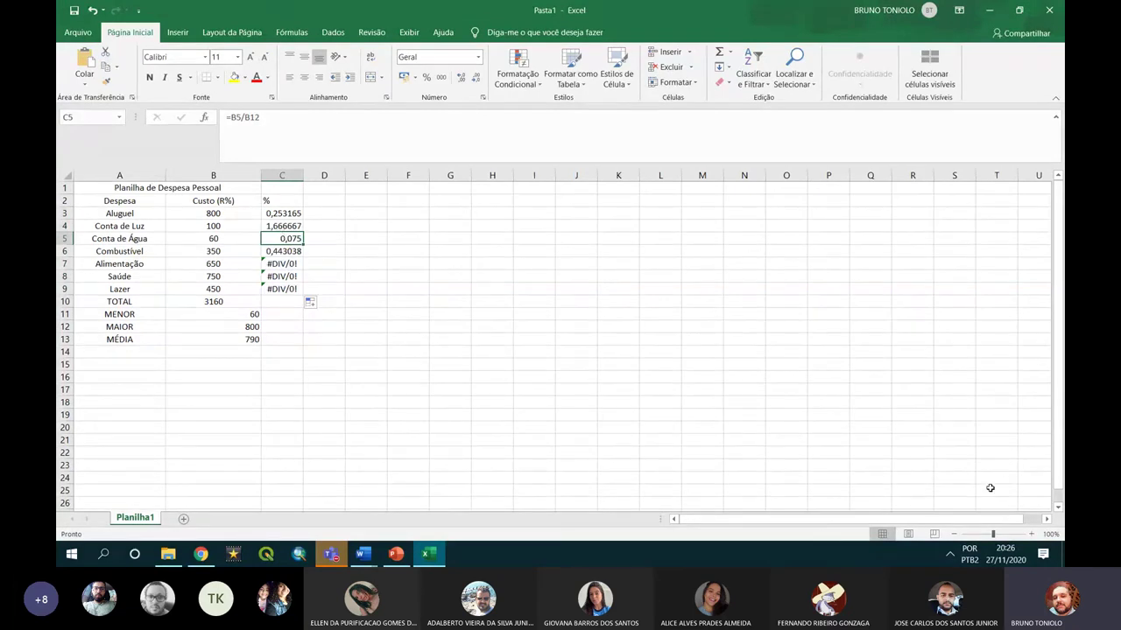
pyautogui.click(1001, 534)
pyautogui.click(383, 263)
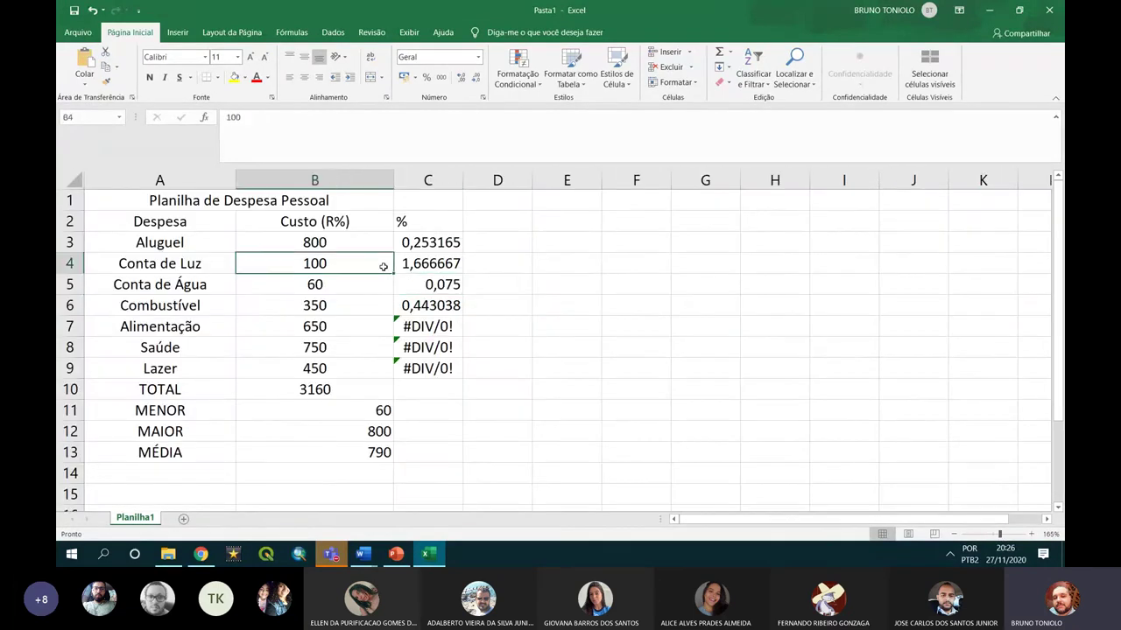
pyautogui.click(429, 264)
pyautogui.click(429, 245)
pyautogui.click(433, 272)
pyautogui.click(440, 322)
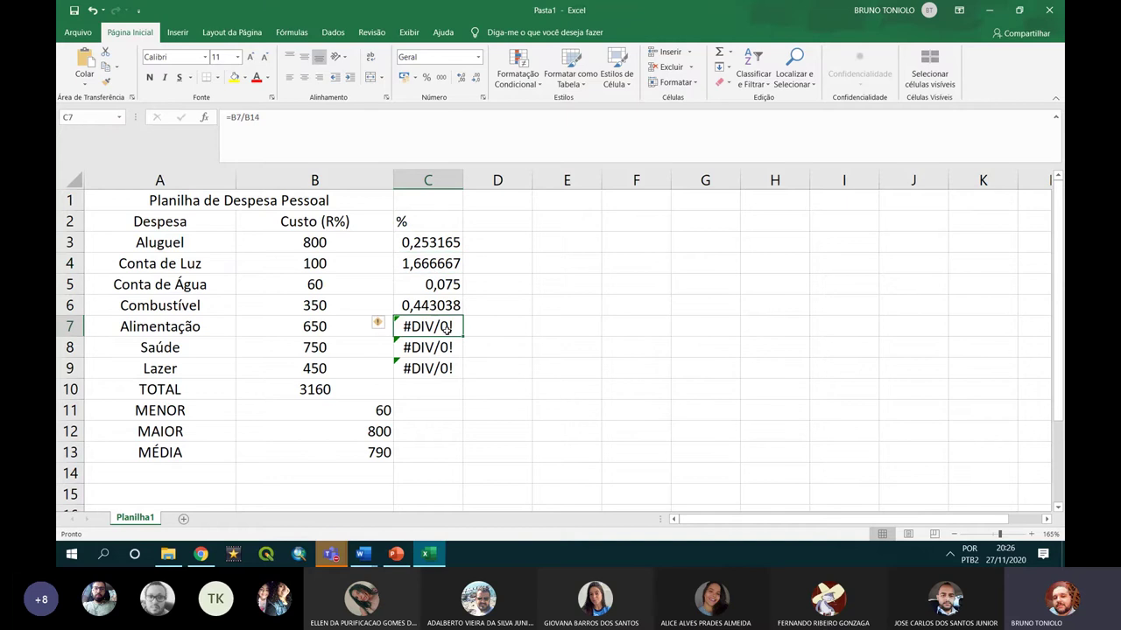
# Step: Open the C3 and C4 formulas to show that C4 divides by B11 instead of B10
pyautogui.doubleClick(426, 246)
pyautogui.press('Escape')
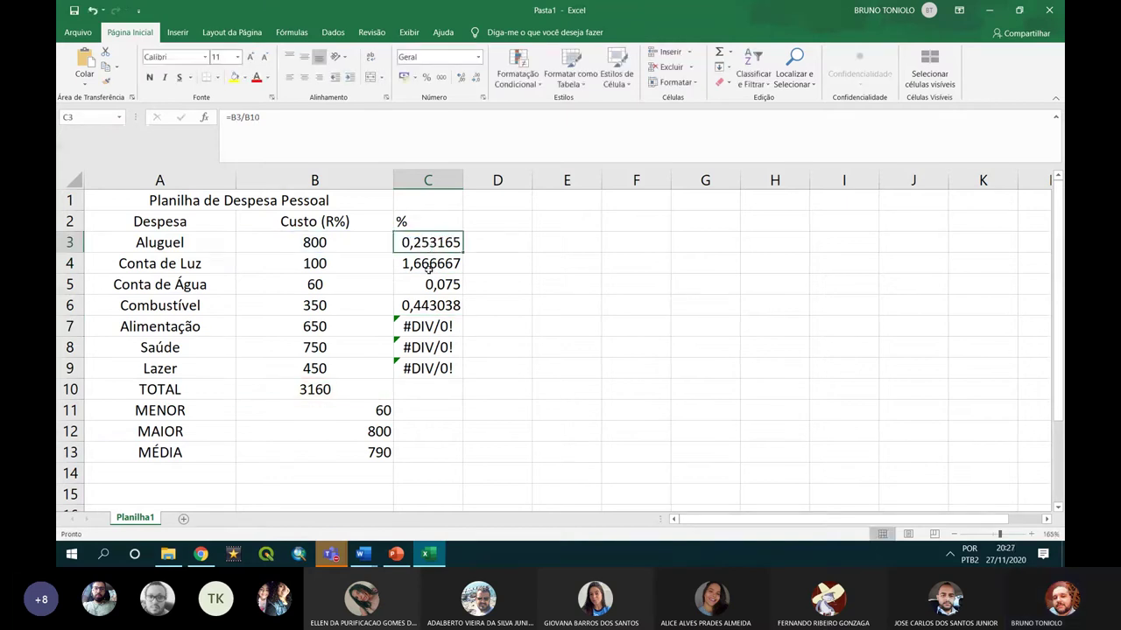
pyautogui.doubleClick(427, 263)
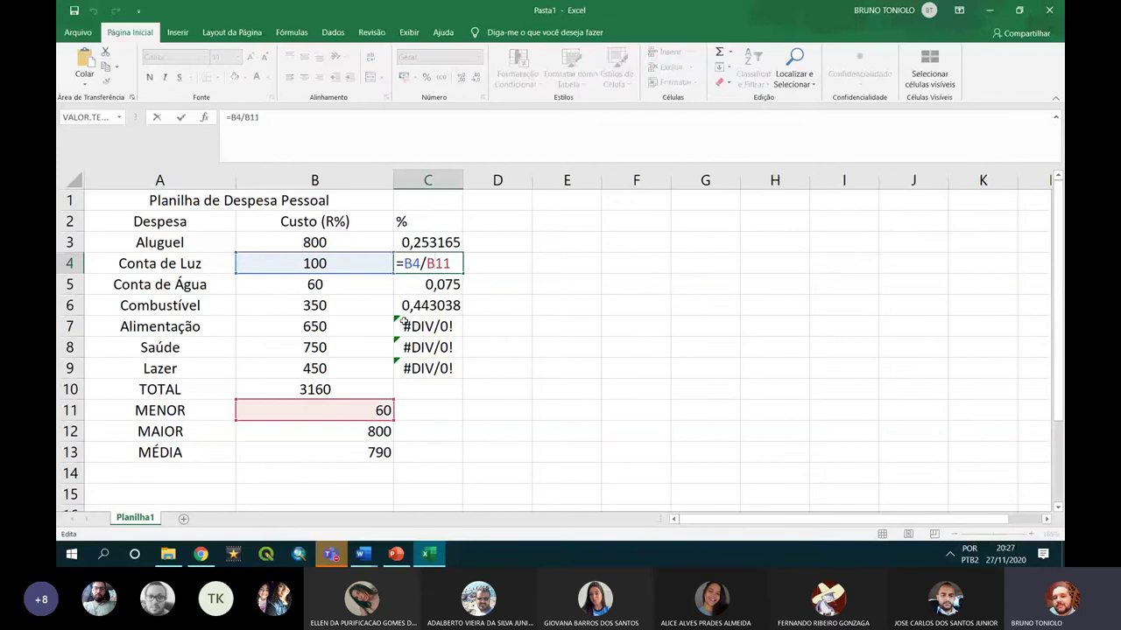
pyautogui.press('Escape')
pyautogui.doubleClick(425, 248)
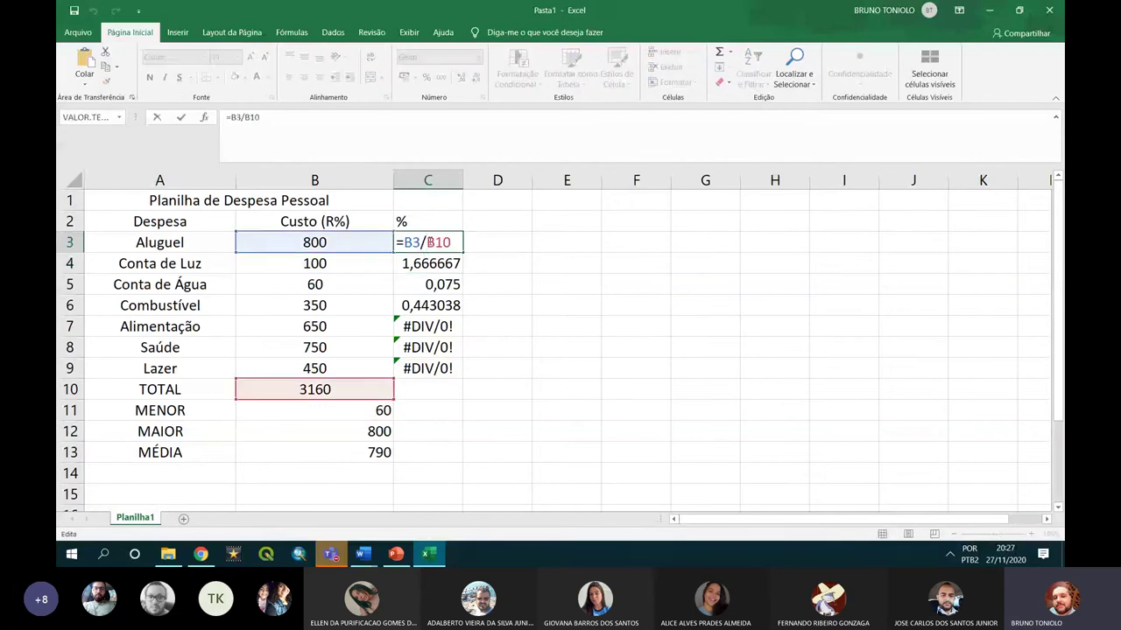
pyautogui.press('Escape')
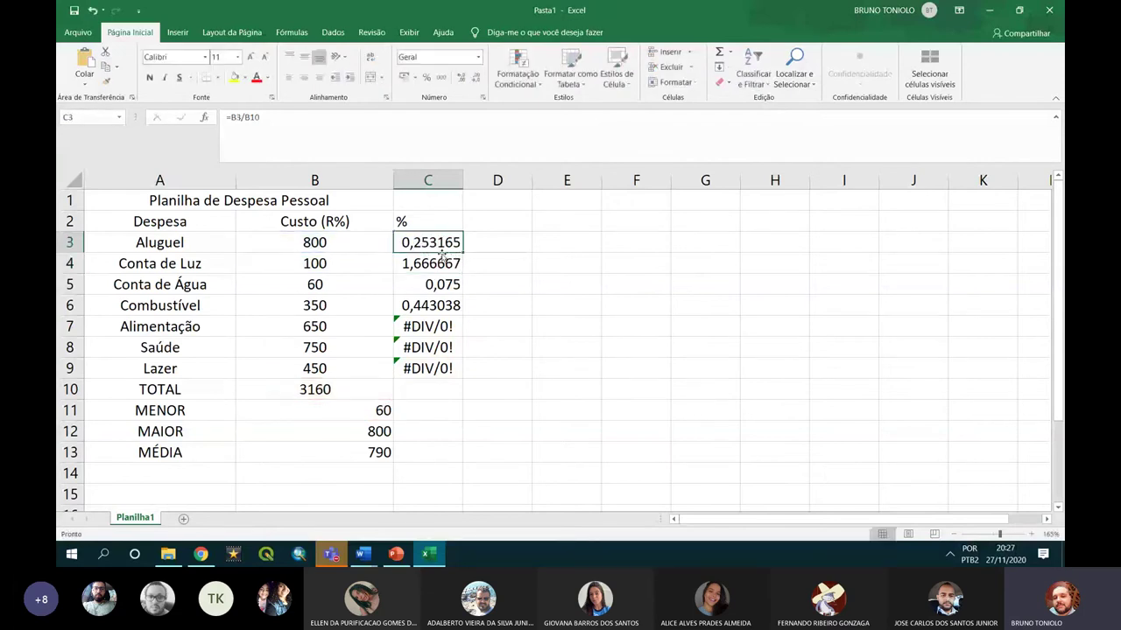
pyautogui.doubleClick(425, 246)
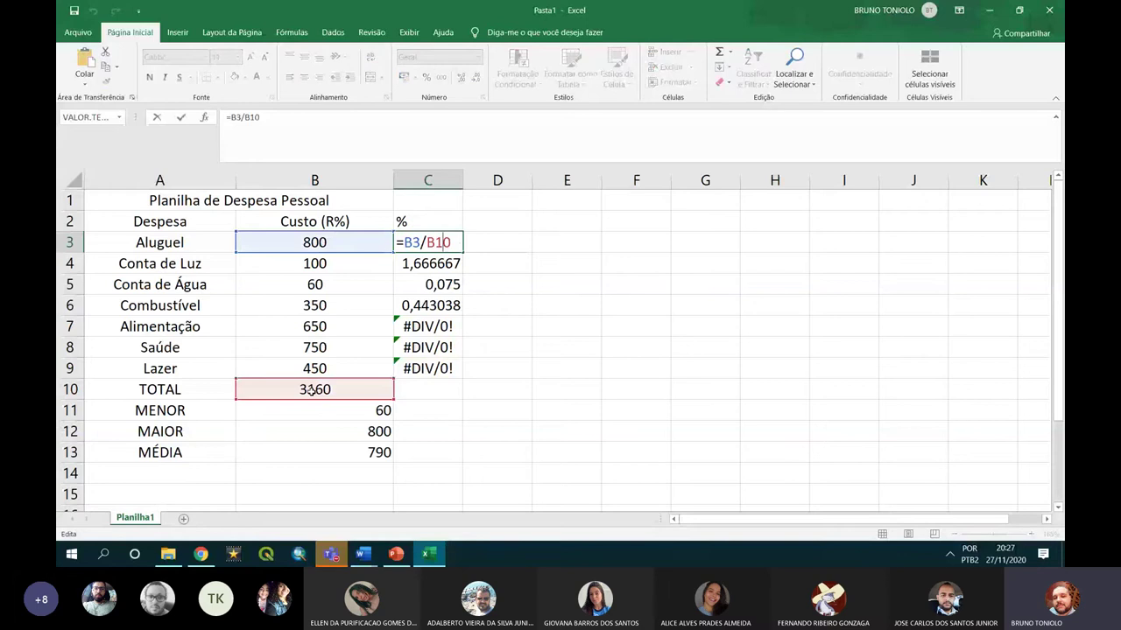
# Step: Make the B10 reference in the C3 formula absolute ($B$10)
pyautogui.click(258, 117)
pyautogui.press('F4')
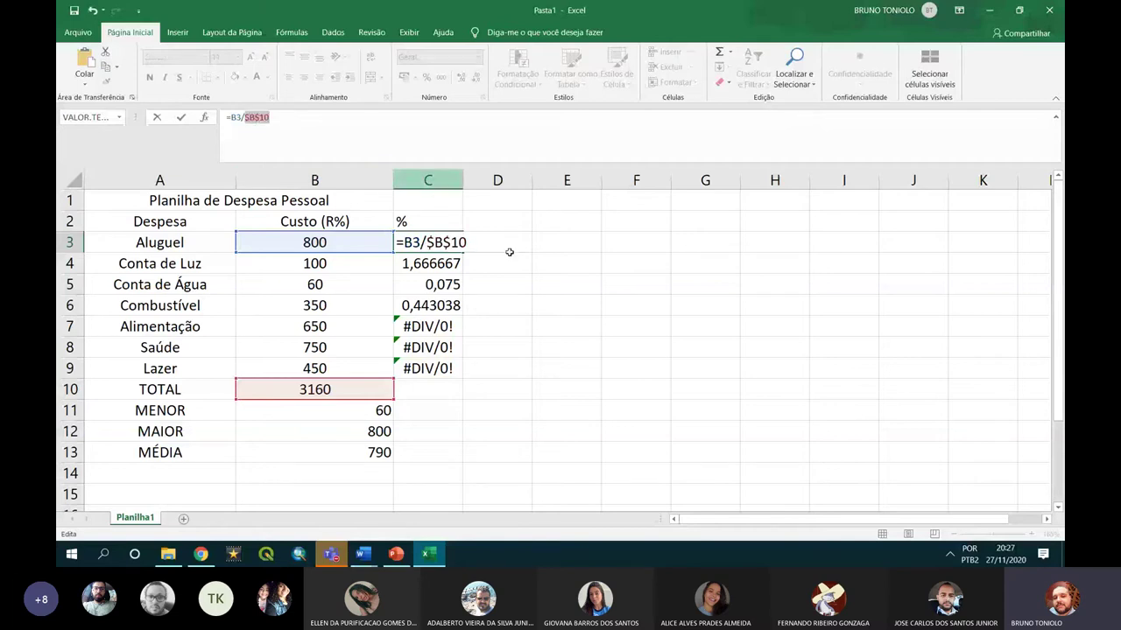
pyautogui.click(427, 243)
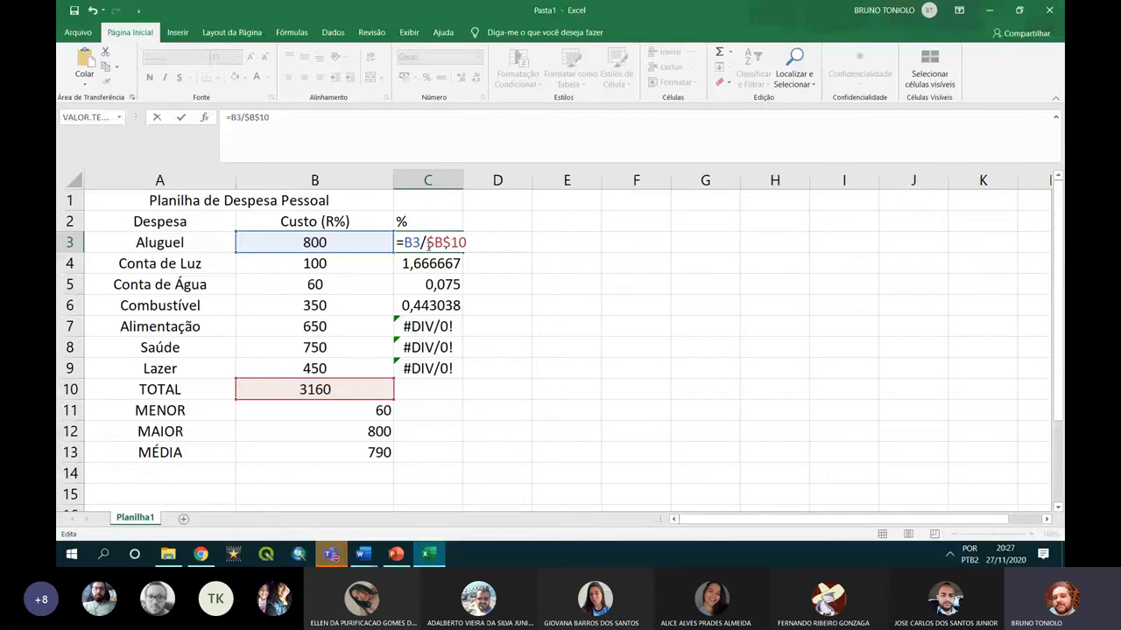
pyautogui.press('Return')
# Step: Fill the corrected C3 formula down through C9
pyautogui.click(426, 228)
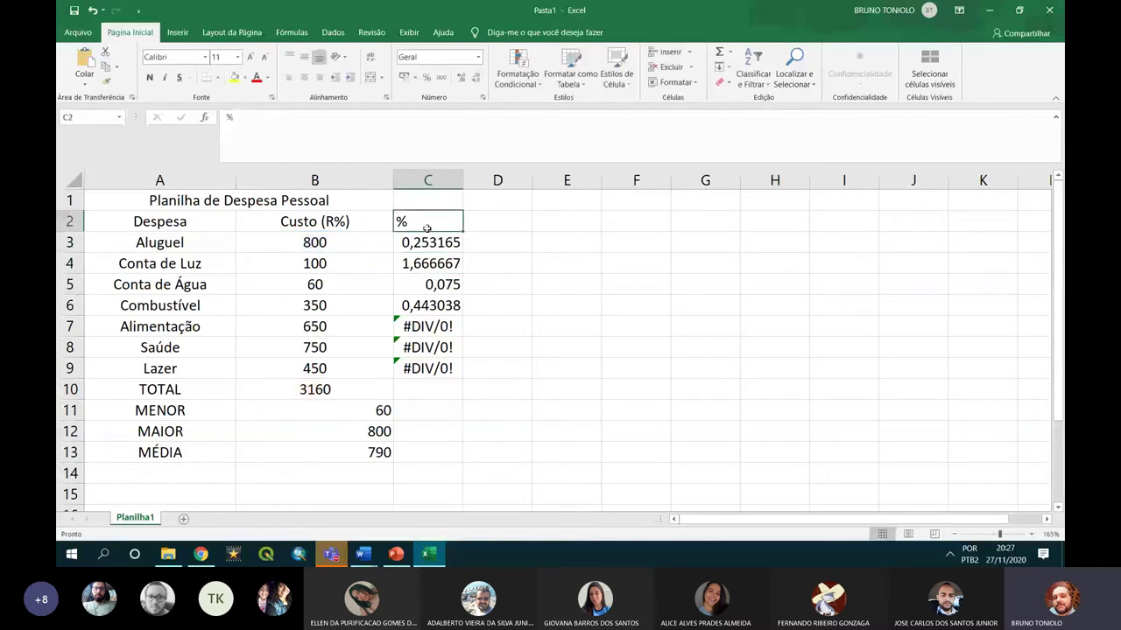
pyautogui.click(447, 243)
pyautogui.moveTo(462, 253); pyautogui.dragTo(467, 371)
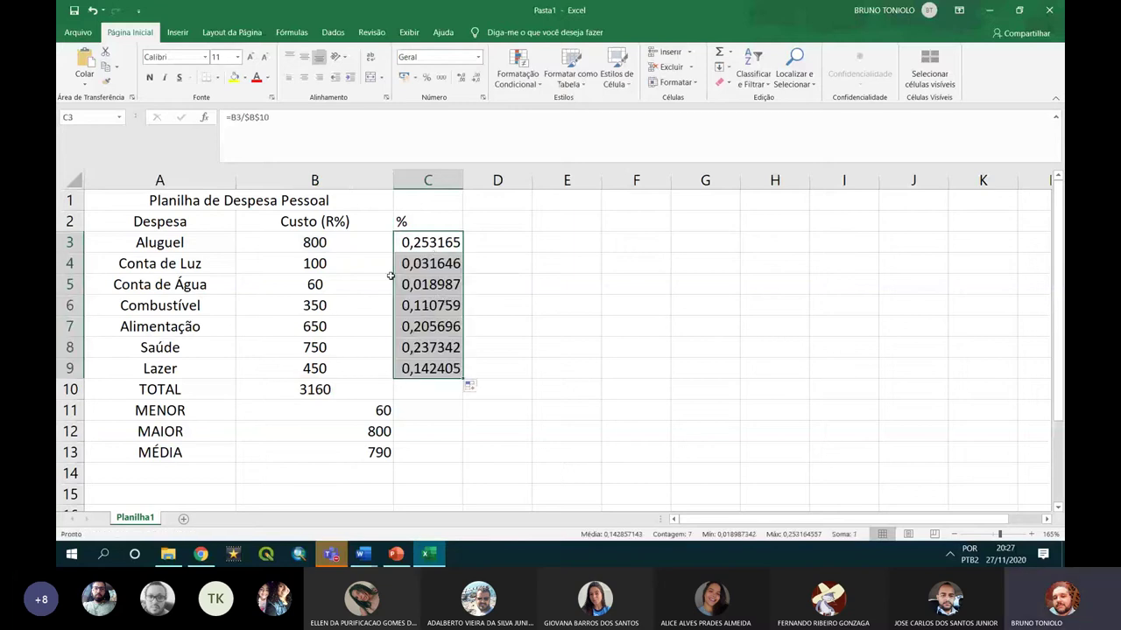
# Step: Format the shares in C3:C9 as Porcentagem
pyautogui.click(357, 264)
pyautogui.click(424, 262)
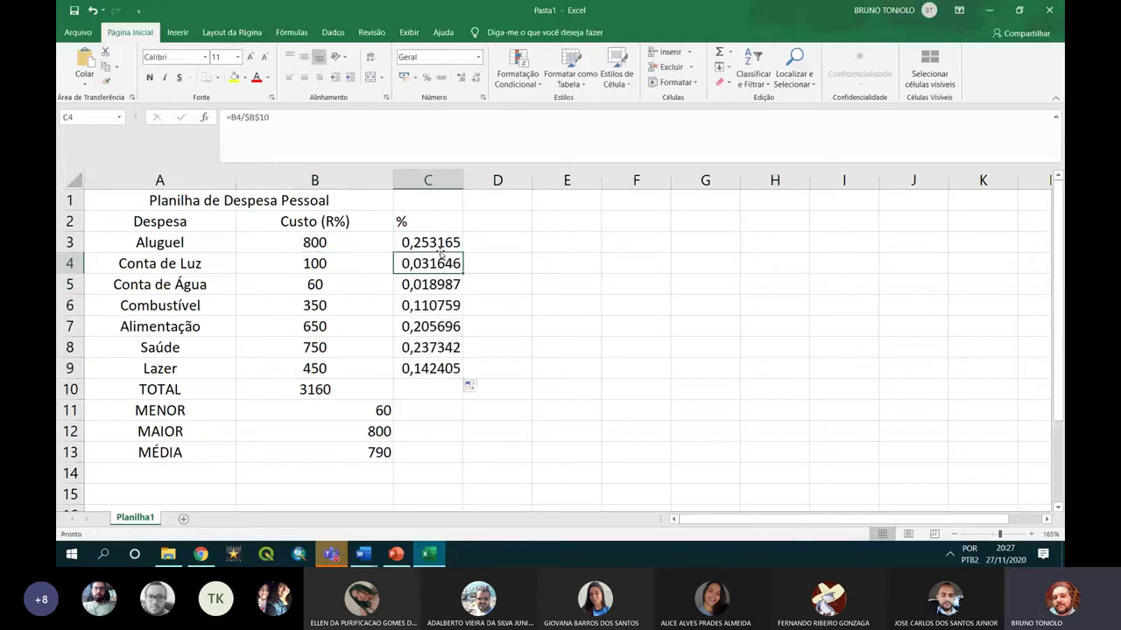
pyautogui.click(438, 240)
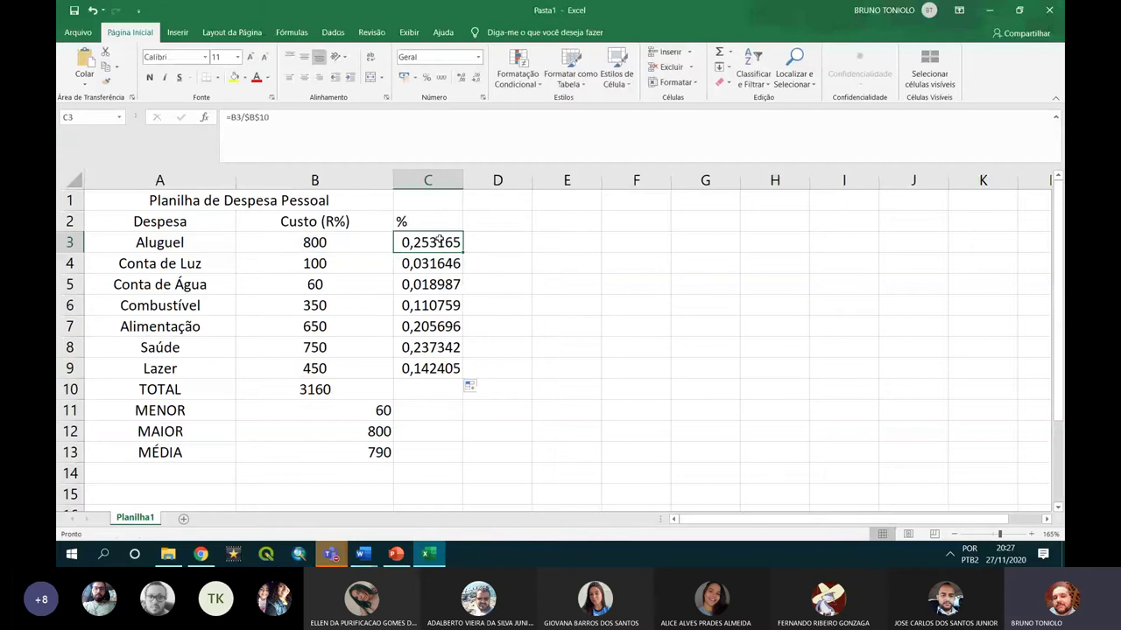
pyautogui.moveTo(437, 240); pyautogui.dragTo(455, 368)
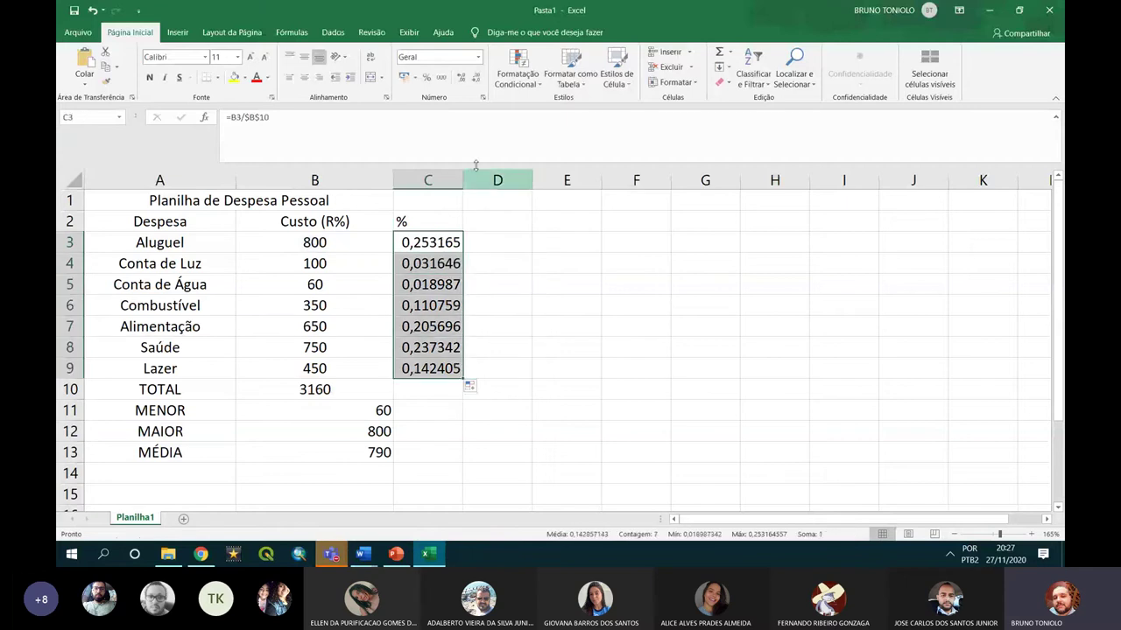
pyautogui.click(478, 57)
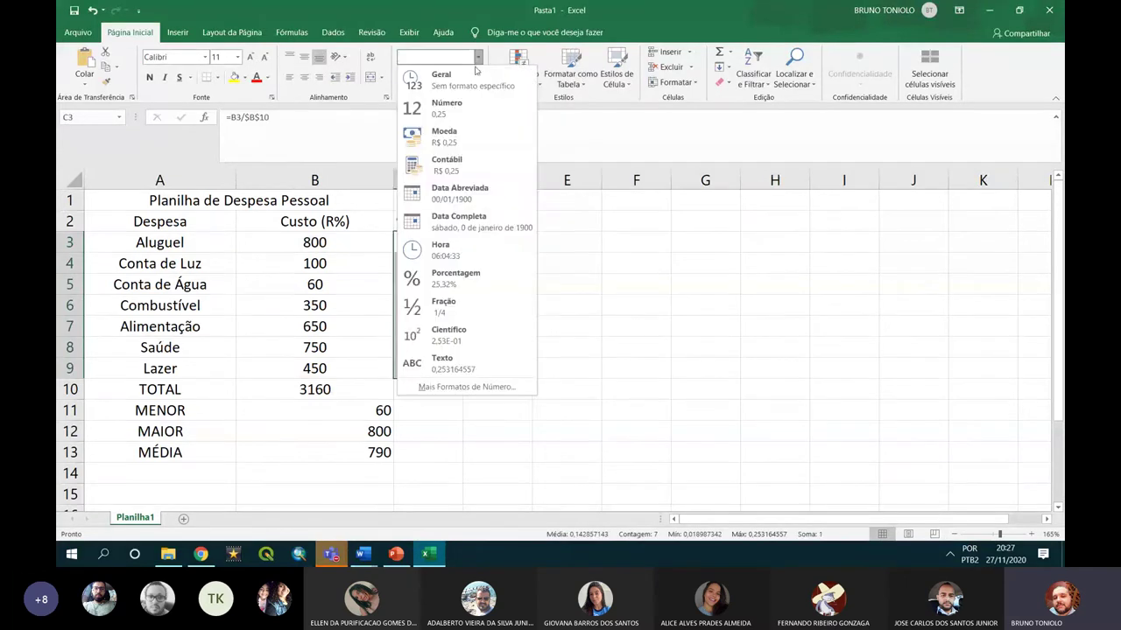
pyautogui.click(468, 277)
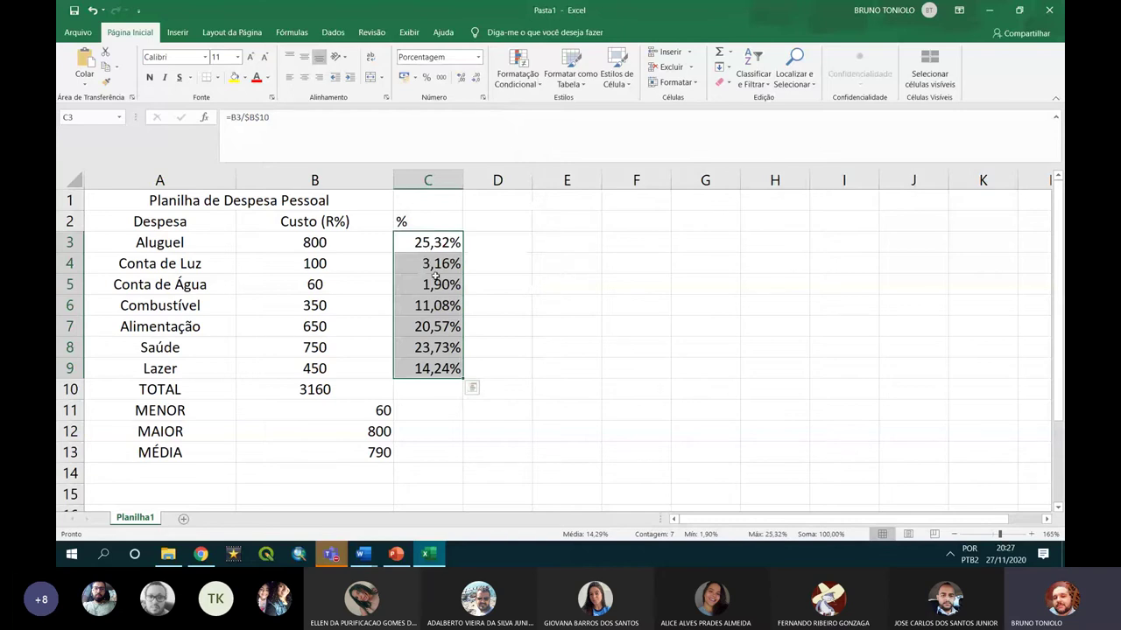
# Step: Extend the percentage formula to the TOTAL row C10 (100,00%), then select A1:C10
pyautogui.click(441, 368)
pyautogui.moveTo(462, 379); pyautogui.dragTo(467, 401)
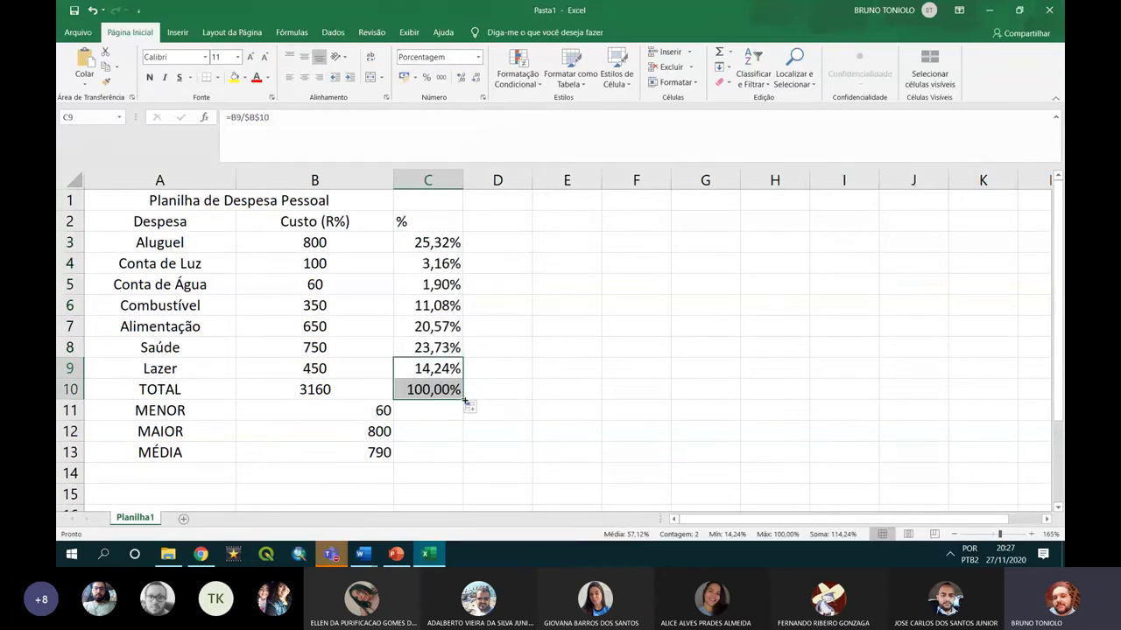
pyautogui.click(426, 284)
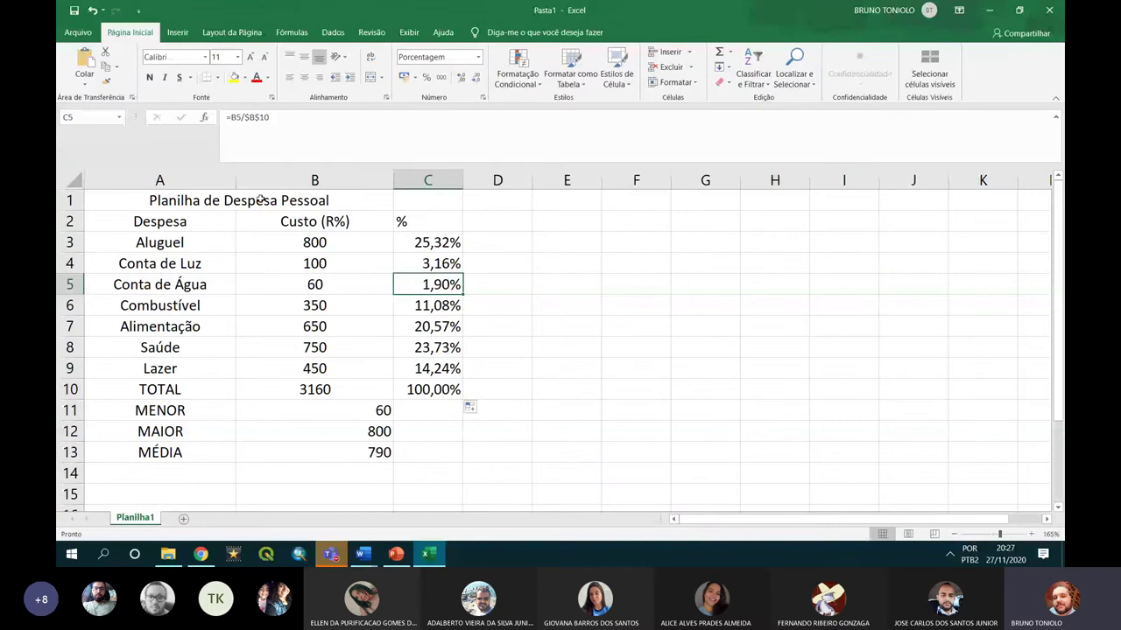
pyautogui.moveTo(175, 200)
pyautogui.mouseDown()
pyautogui.moveTo(423, 337)
pyautogui.moveTo(426, 390)
pyautogui.mouseUp()
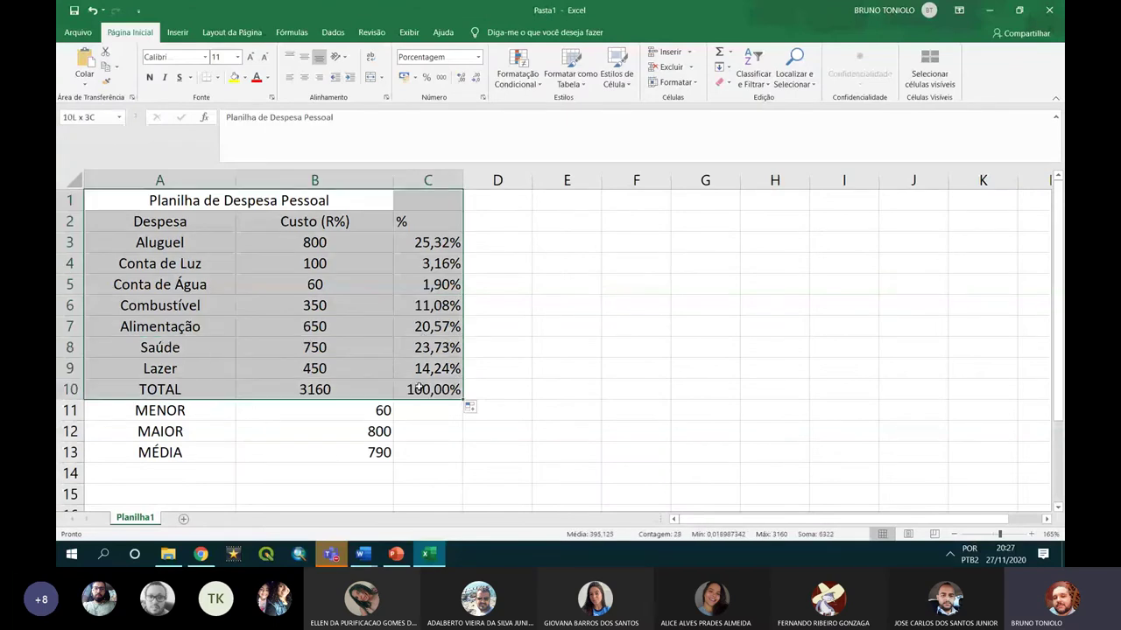
# Step: Centre the table text and merge the title across A1:C1
pyautogui.click(289, 77)
pyautogui.click(303, 79)
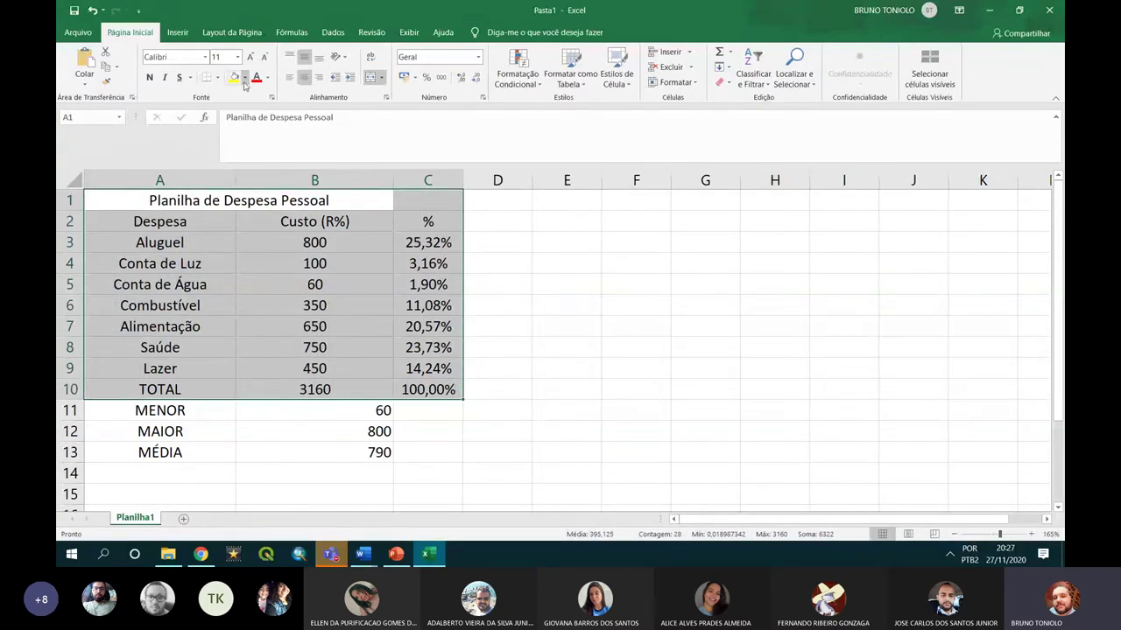
pyautogui.click(261, 198)
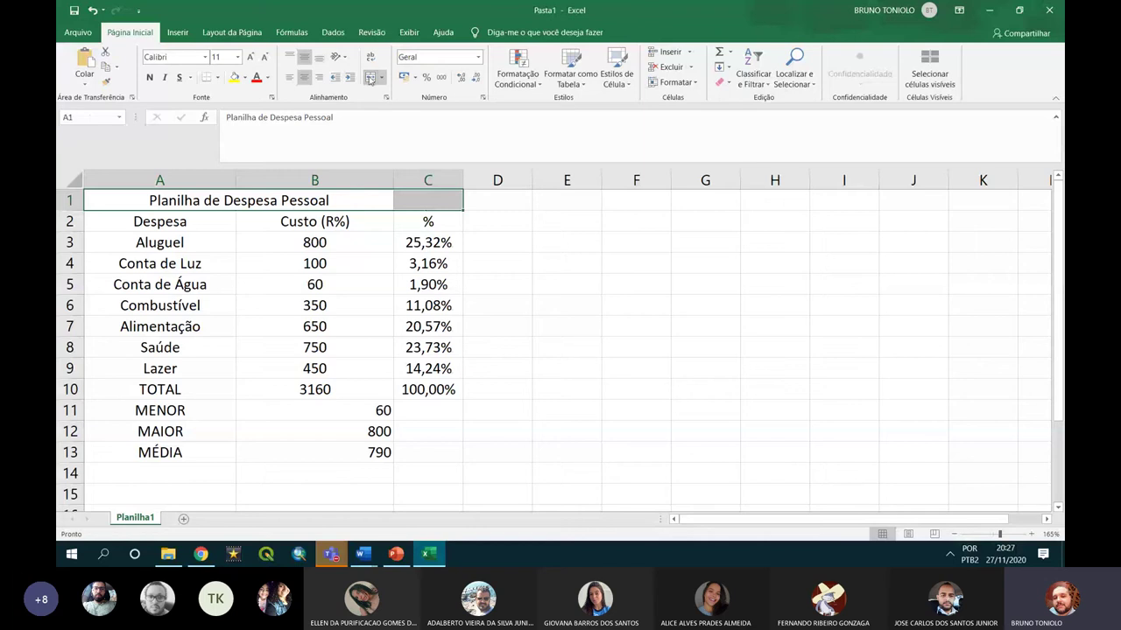
pyautogui.click(370, 77)
# Step: Give A1:C10 a yellow fill and borders on every cell
pyautogui.moveTo(257, 205); pyautogui.dragTo(349, 385)
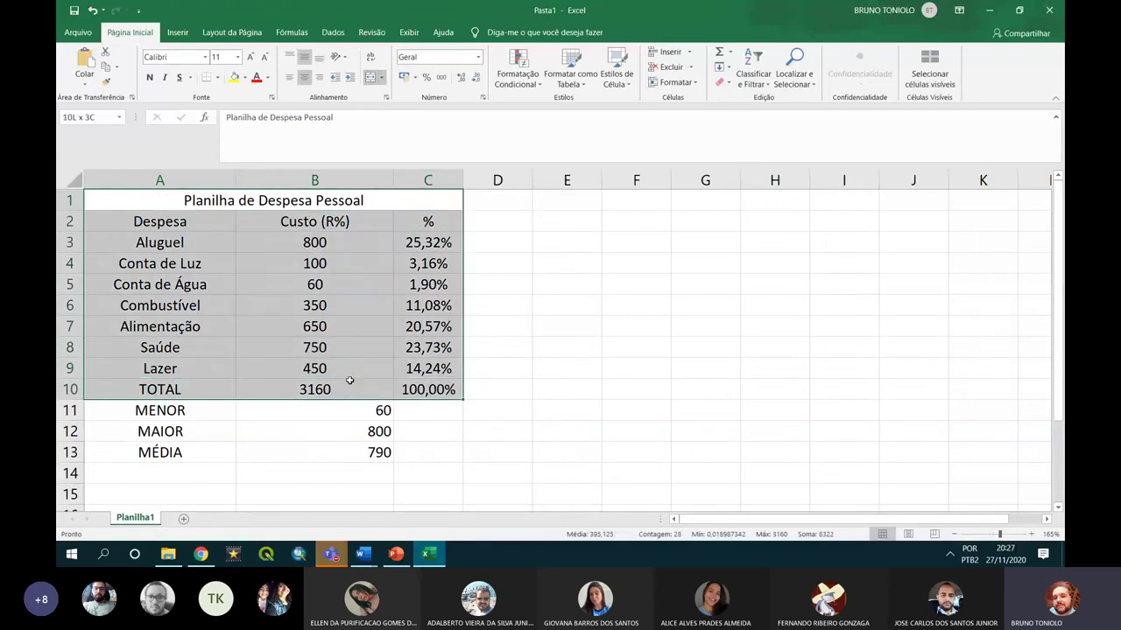
pyautogui.click(234, 77)
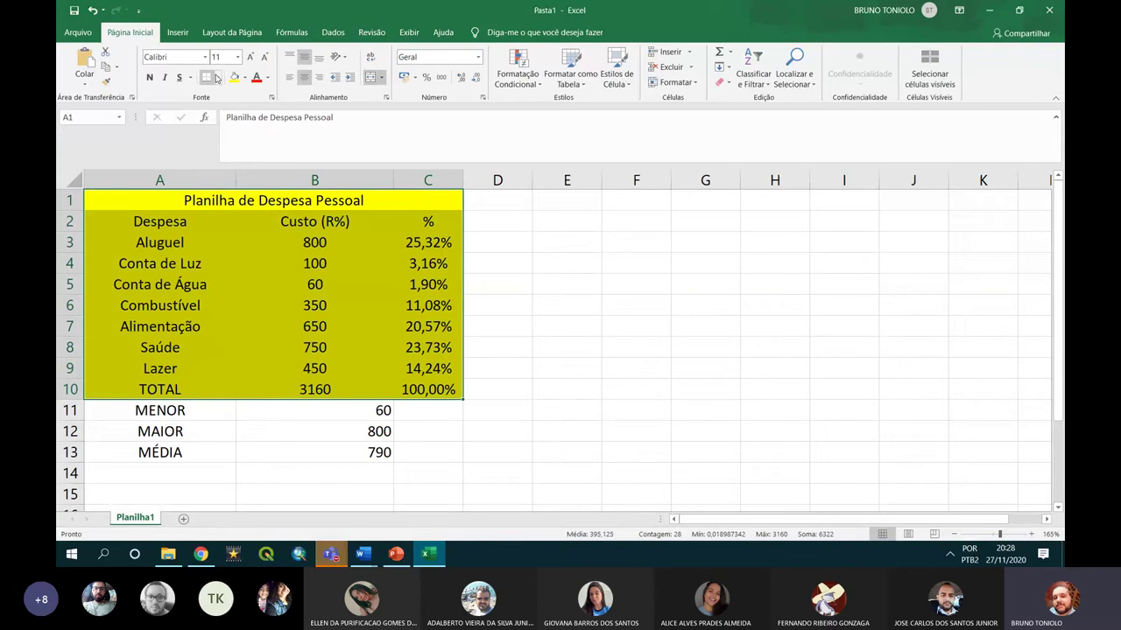
pyautogui.click(214, 77)
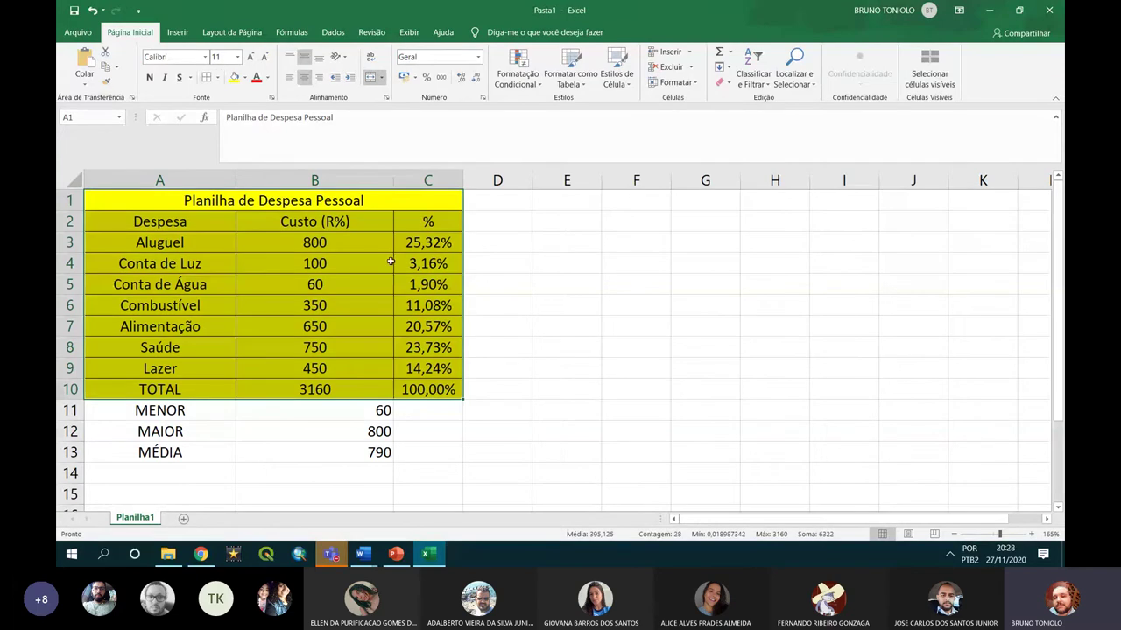
pyautogui.click(391, 261)
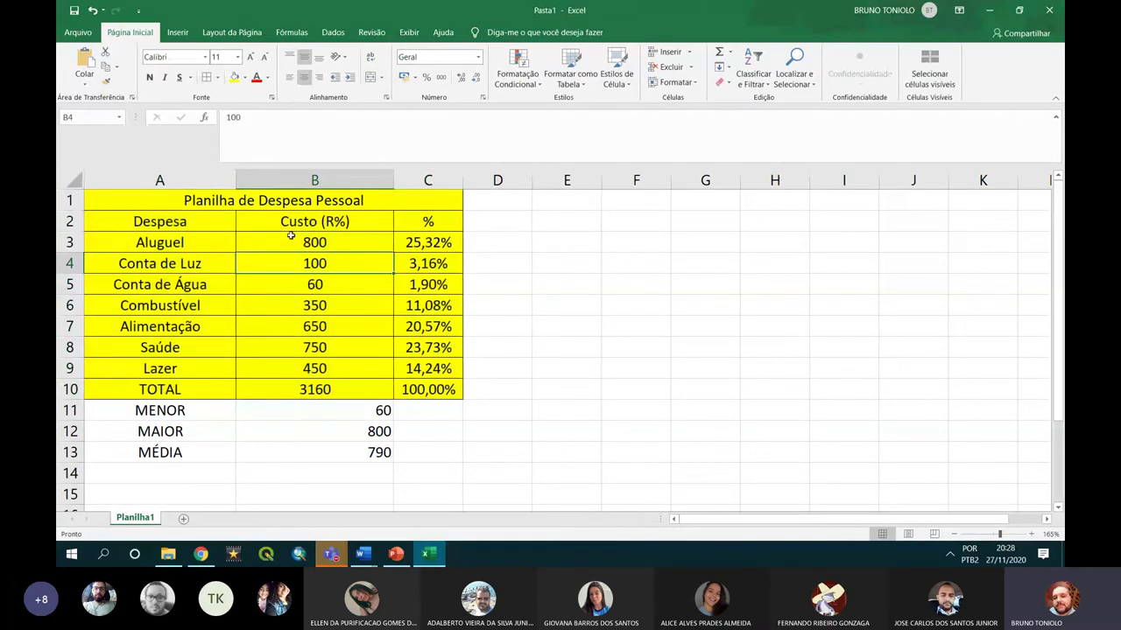
pyautogui.click(190, 224)
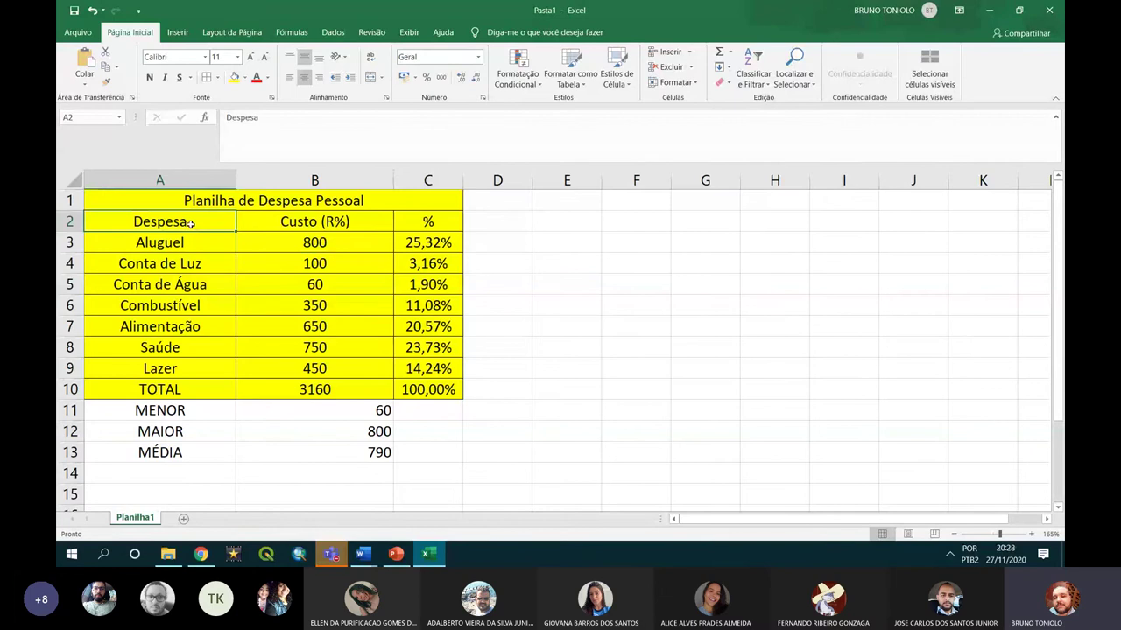
# Step: Correct the cost header to 'Custo (R$)', then select A2:B10 with the Inserir tab showing
pyautogui.moveTo(190, 224); pyautogui.dragTo(400, 238)
pyautogui.doubleClick(337, 222)
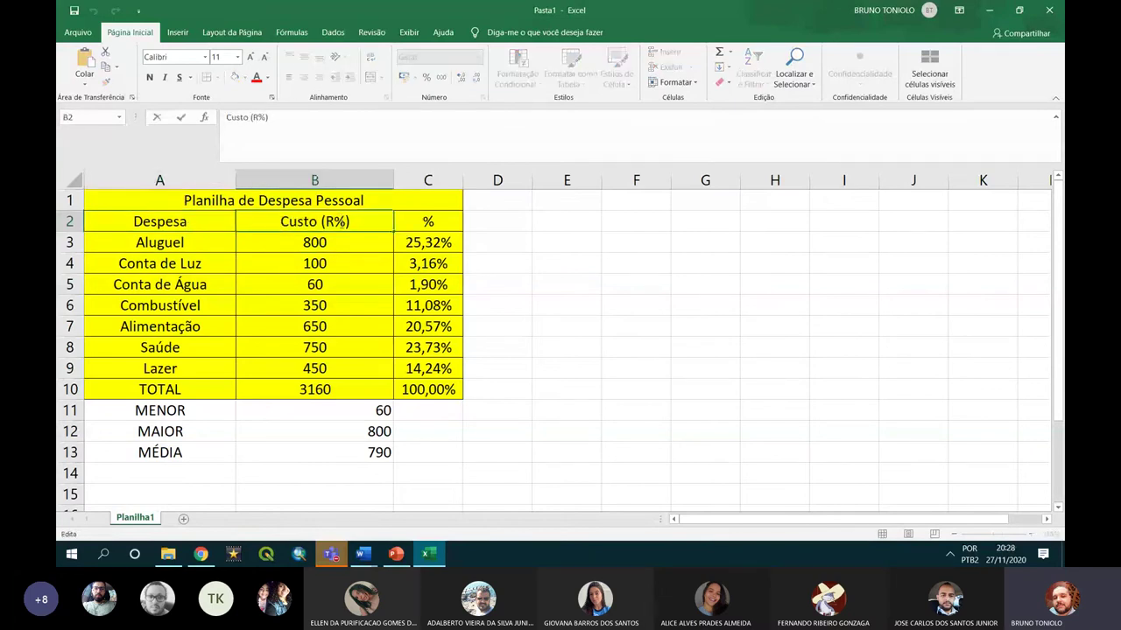
pyautogui.write('$')
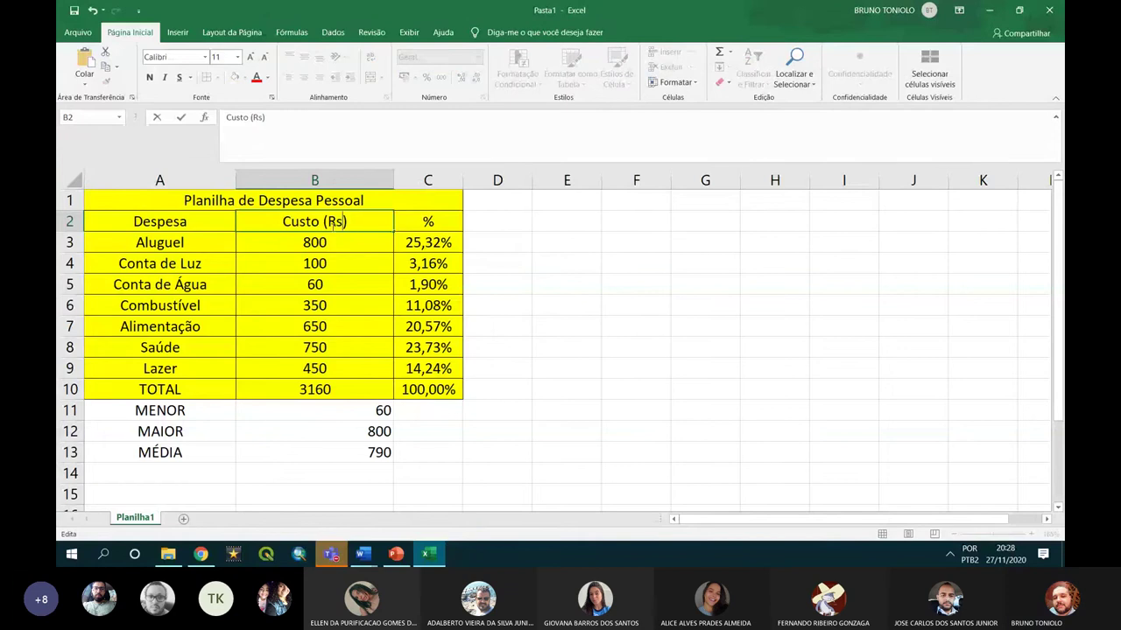
pyautogui.press('BackSpace')
pyautogui.write('$')
pyautogui.press('Return')
pyautogui.moveTo(195, 216); pyautogui.dragTo(326, 390)
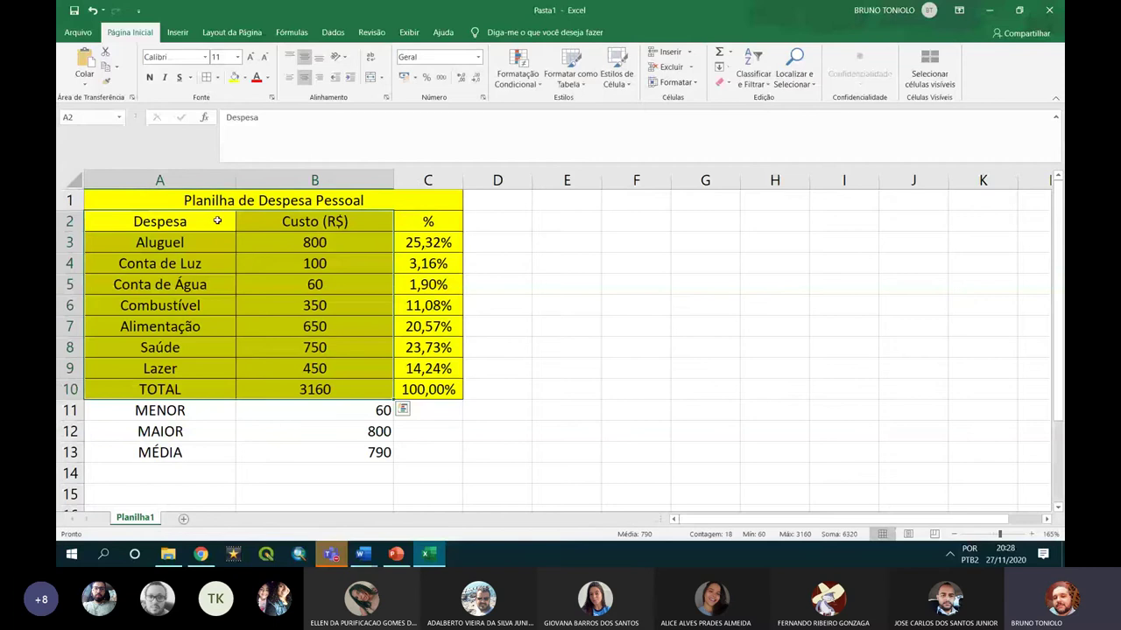
pyautogui.click(176, 34)
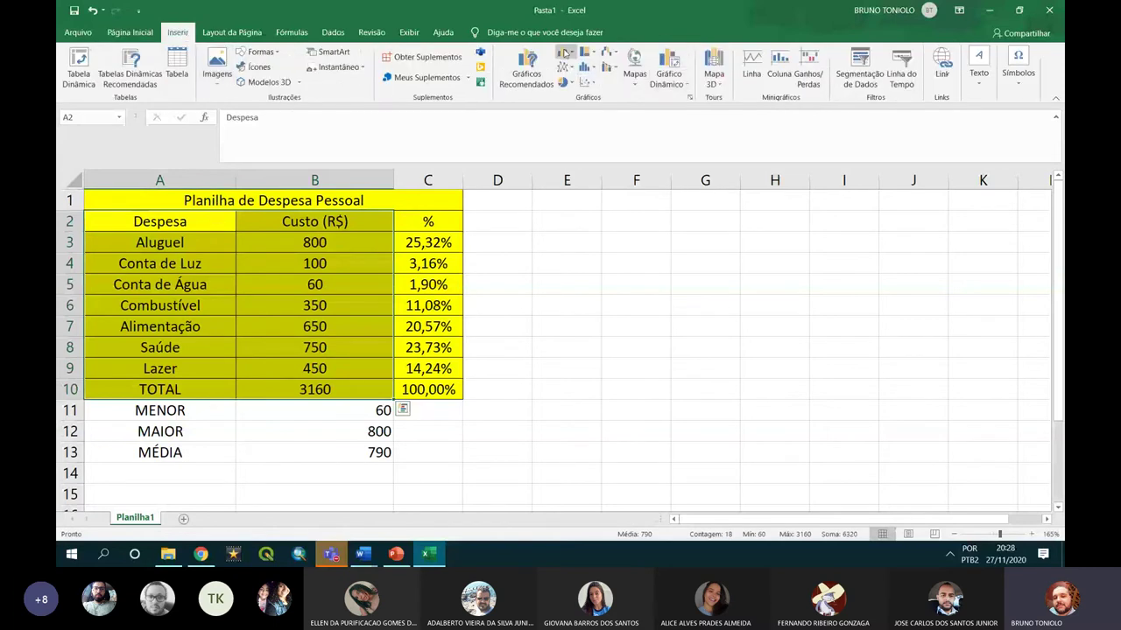
# Step: Preview clustered bar and pie suggestions for the table, then close without inserting
pyautogui.click(524, 75)
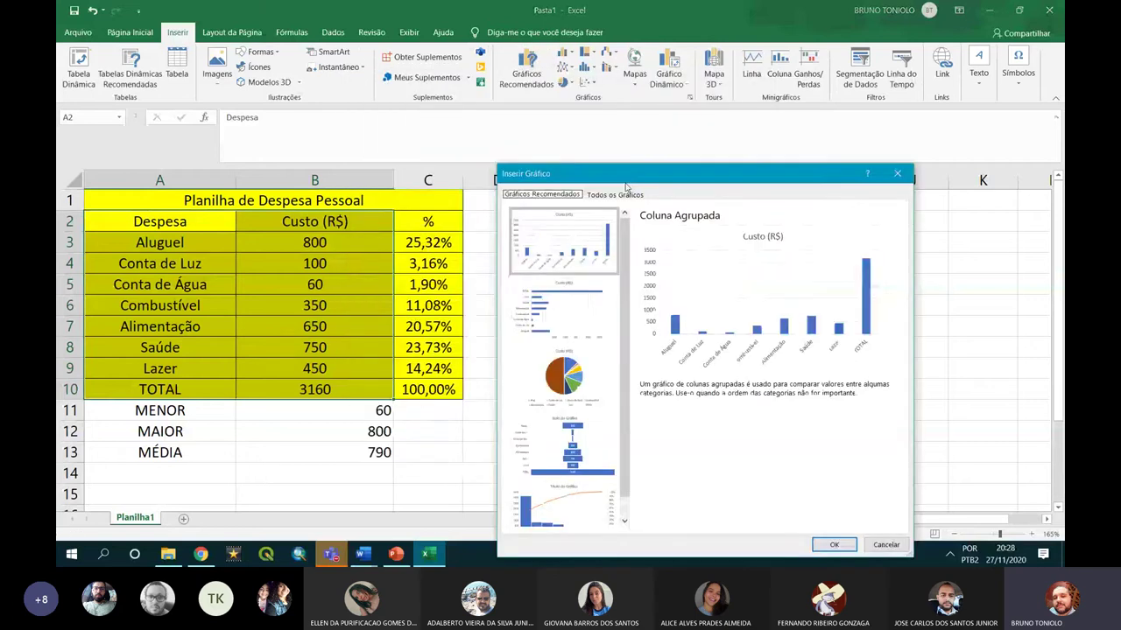
pyautogui.click(579, 311)
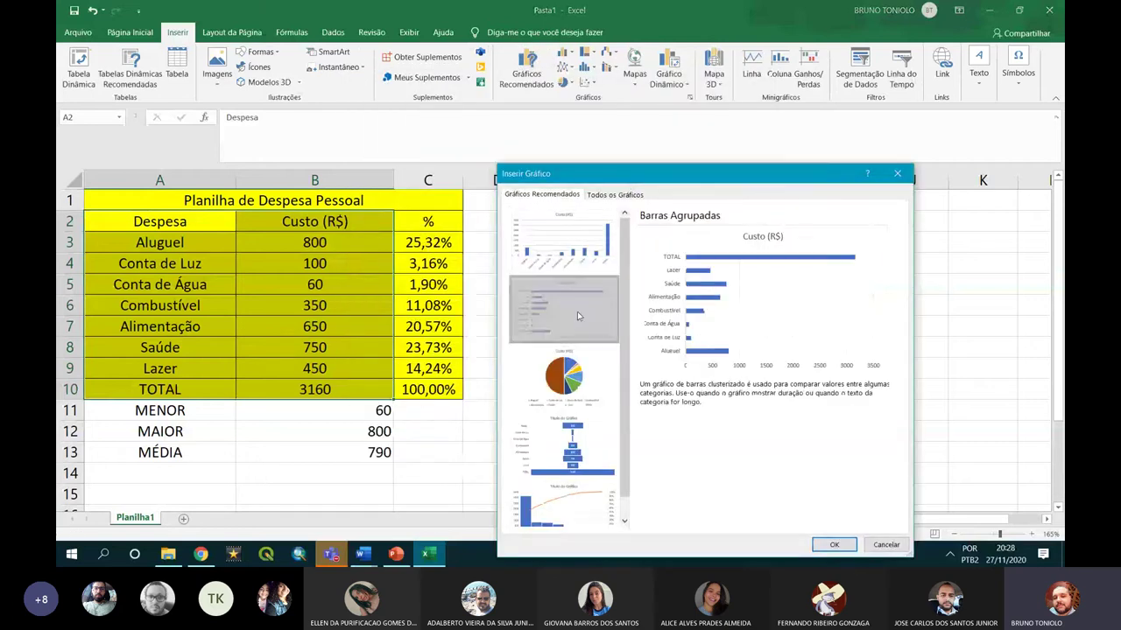
pyautogui.click(562, 364)
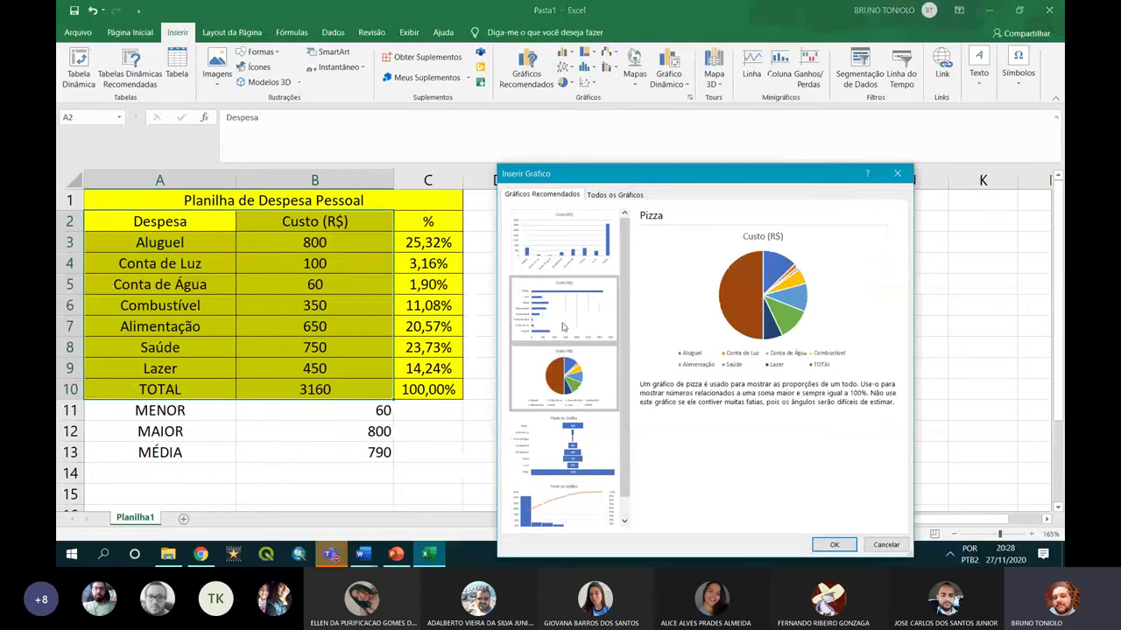
pyautogui.click(897, 173)
# Step: Reselect the table from the title to the Lazer row, excluding TOTAL, and preview column suggestions
pyautogui.click(148, 381)
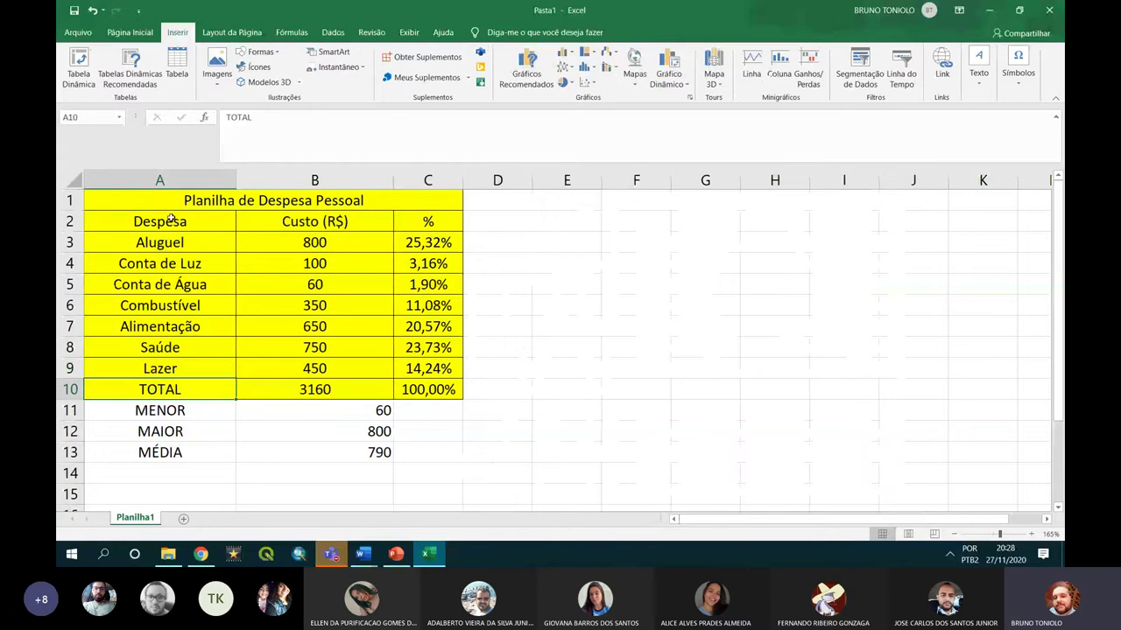
pyautogui.moveTo(178, 206); pyautogui.dragTo(376, 368)
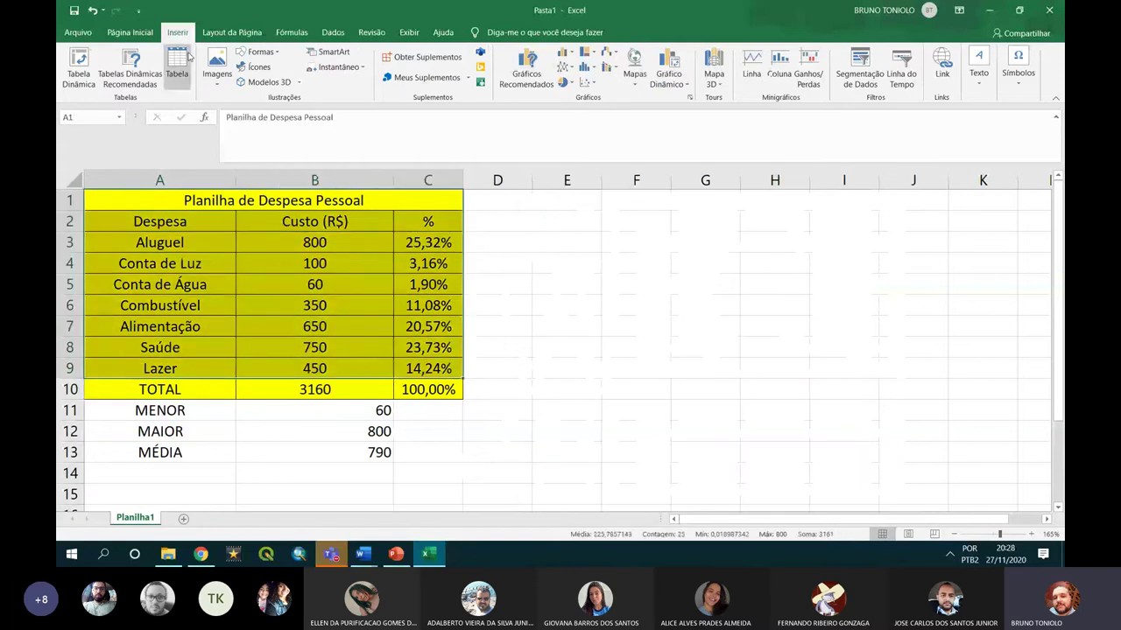
pyautogui.click(535, 82)
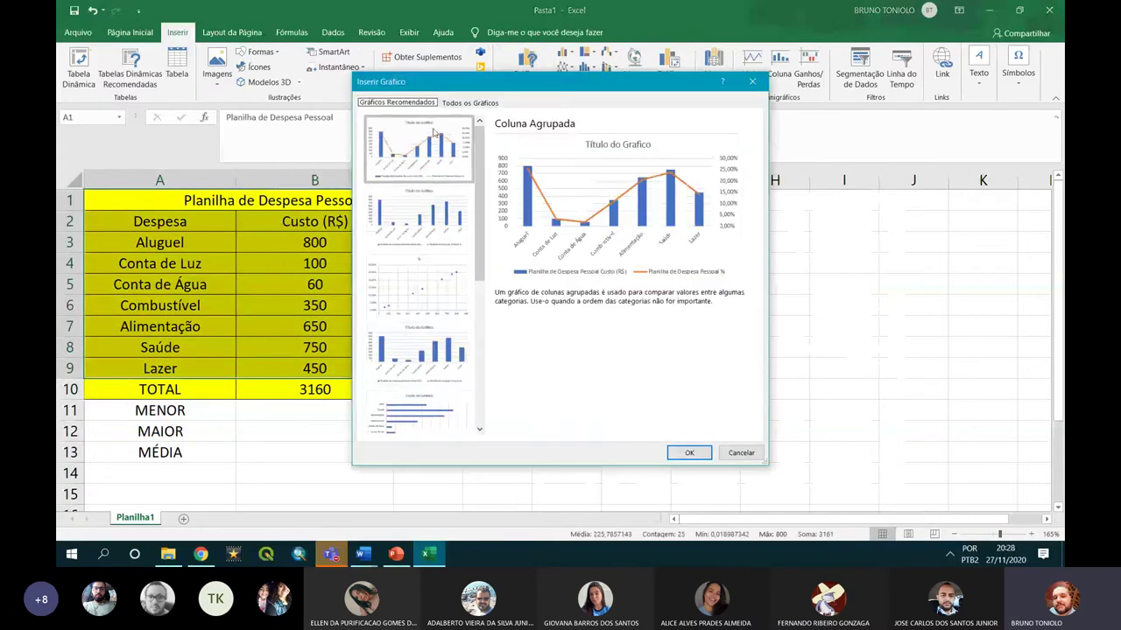
pyautogui.moveTo(536, 81); pyautogui.dragTo(762, 186)
pyautogui.click(663, 340)
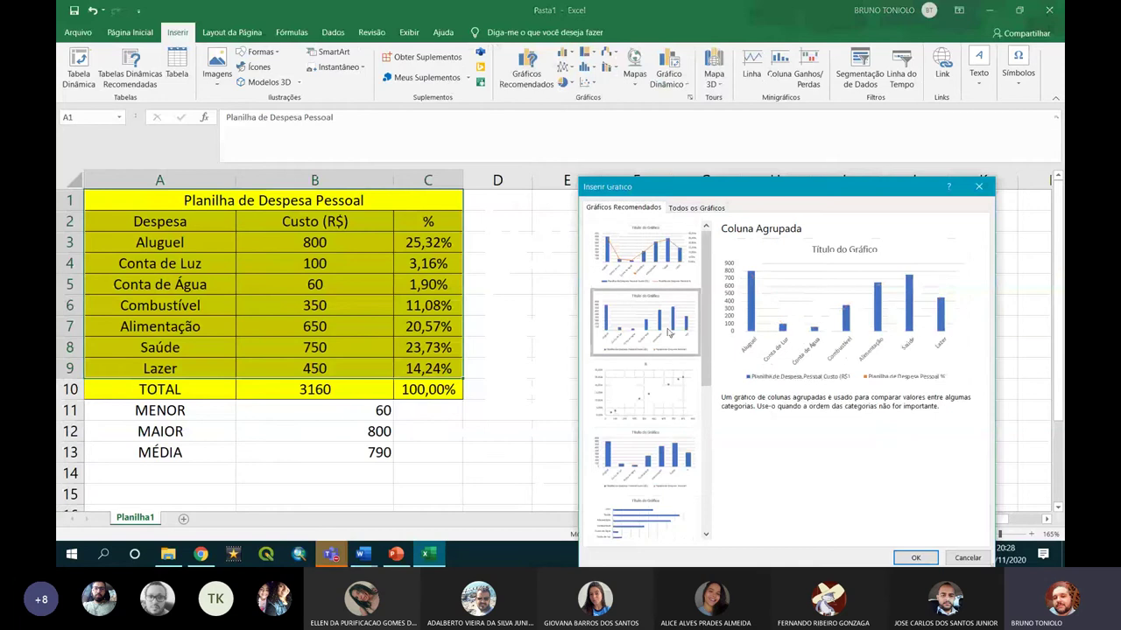
pyautogui.scroll(-3, 663, 340)
pyautogui.scroll(3, 663, 340)
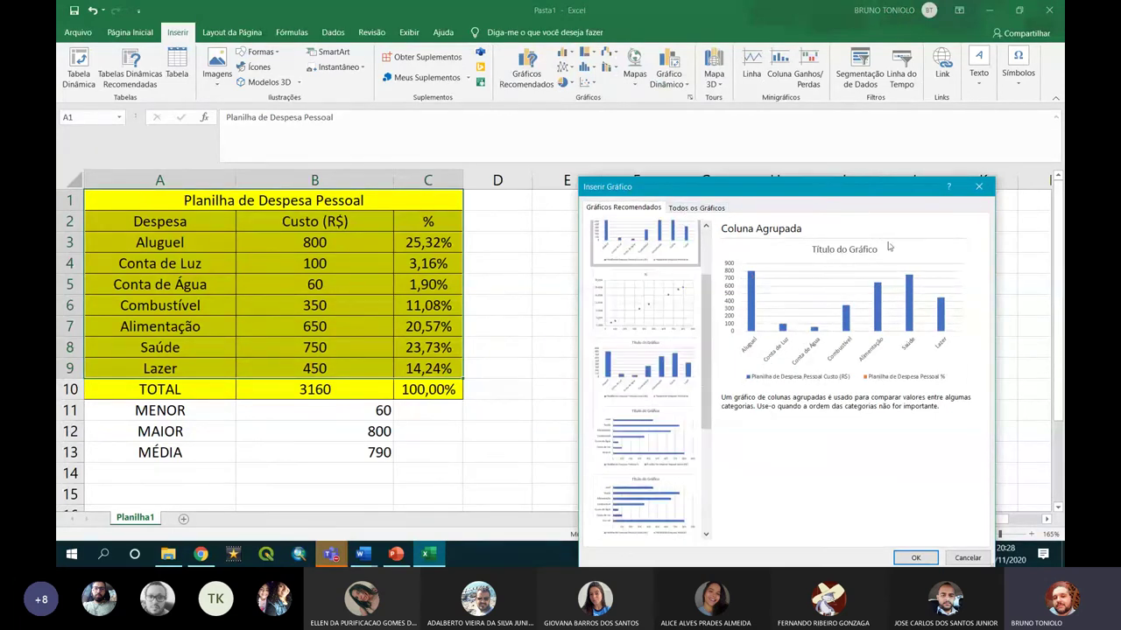
pyautogui.press('Escape')
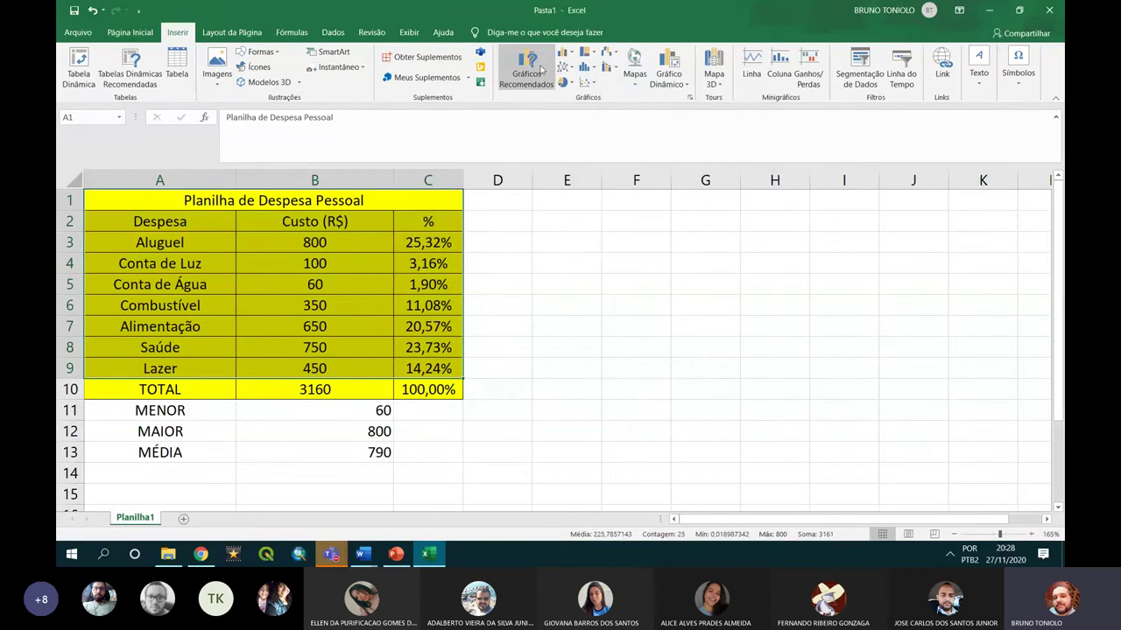
# Step: Browse all chart types, comparing line, templates and column before choosing the Pizza family
pyautogui.click(526, 70)
pyautogui.click(495, 103)
pyautogui.moveTo(420, 81); pyautogui.dragTo(635, 133)
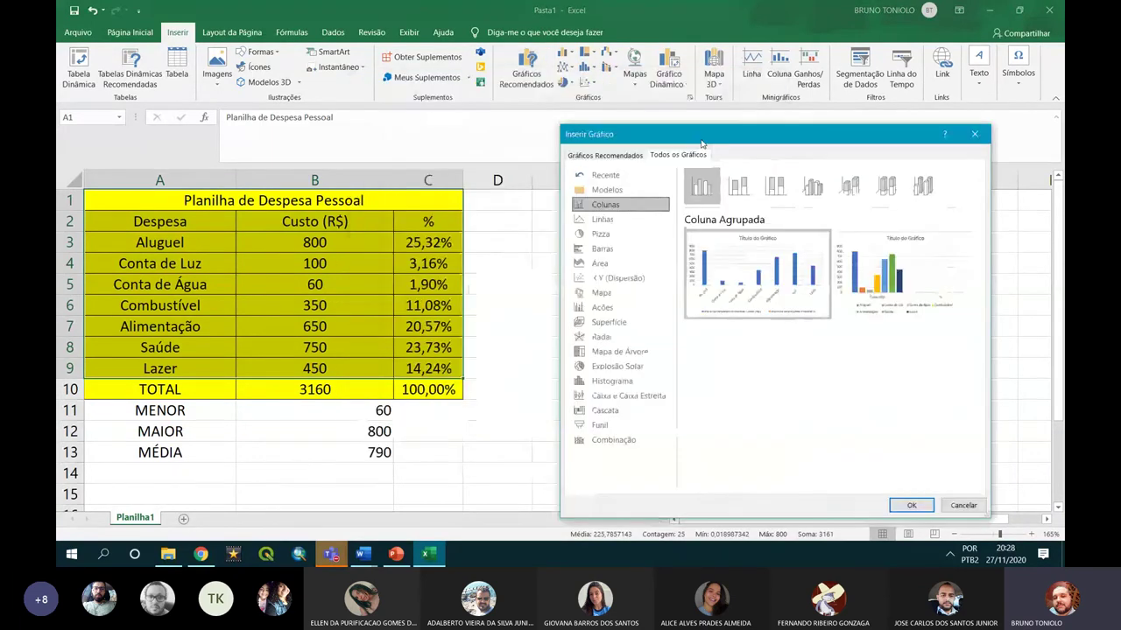
pyautogui.click(620, 221)
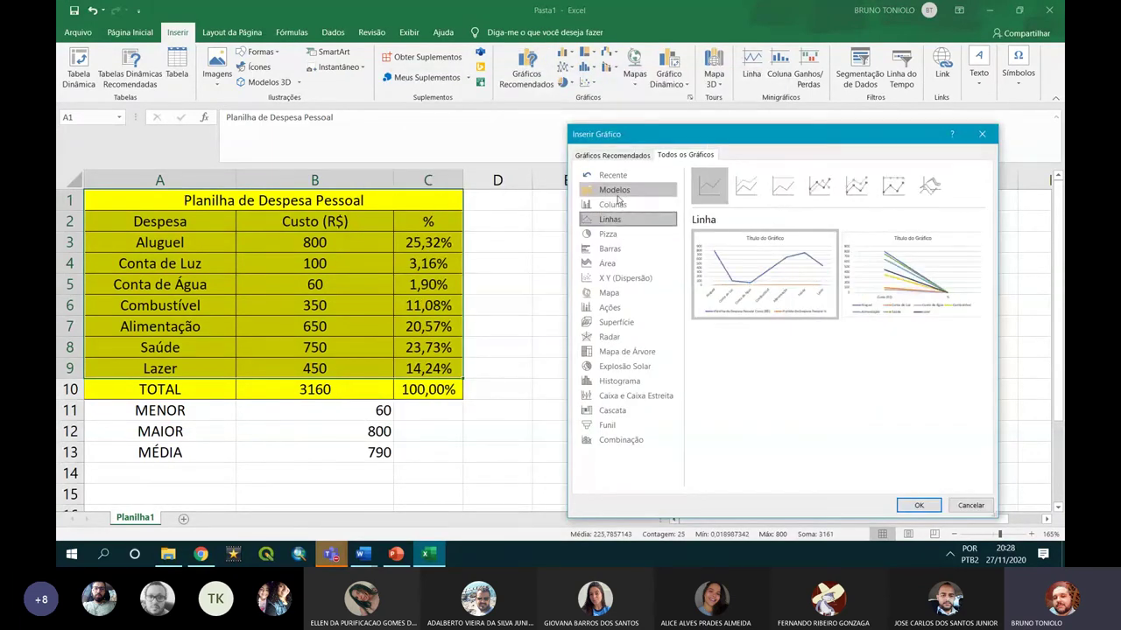
pyautogui.click(613, 189)
pyautogui.click(613, 204)
pyautogui.click(627, 234)
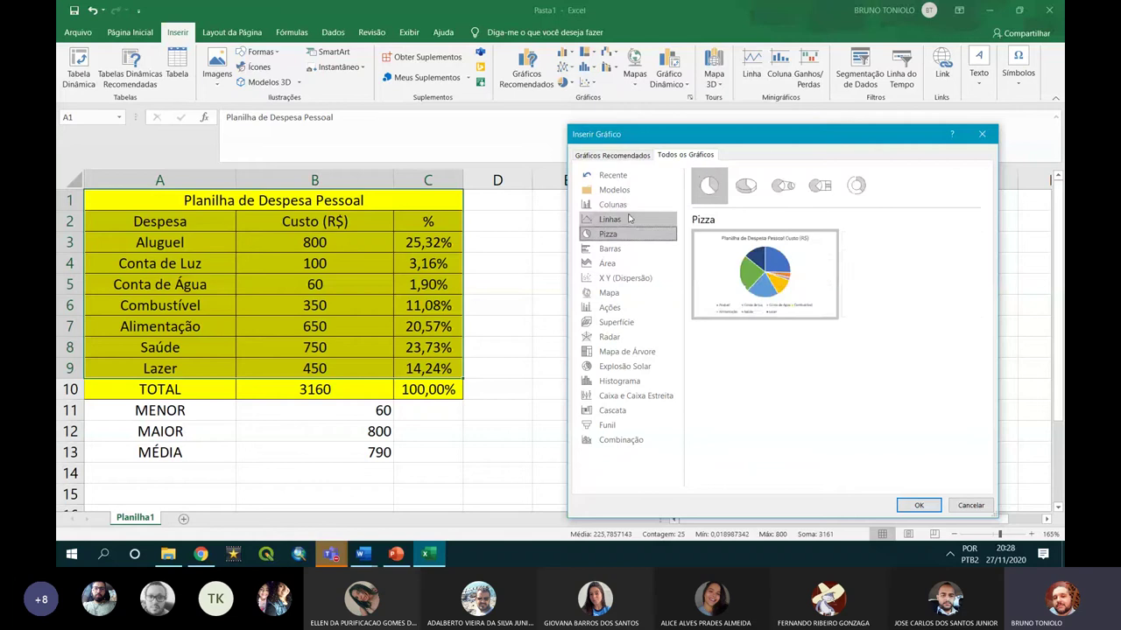
pyautogui.click(627, 207)
pyautogui.click(625, 233)
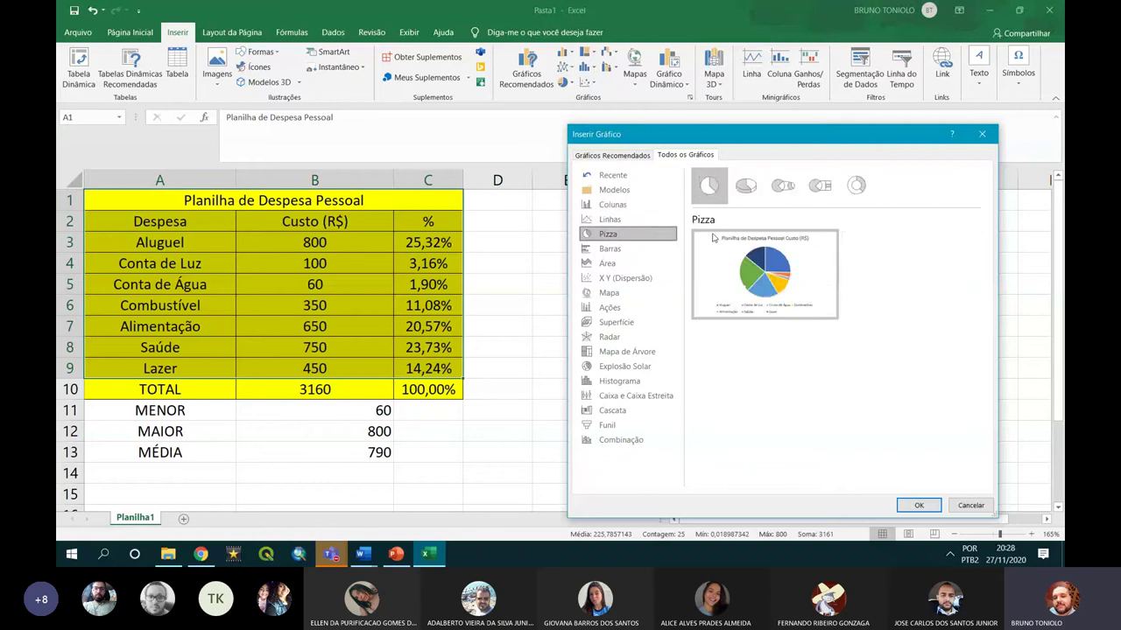
# Step: Compare the pie variants and insert the Pizza 3D chart
pyautogui.moveTo(749, 263)
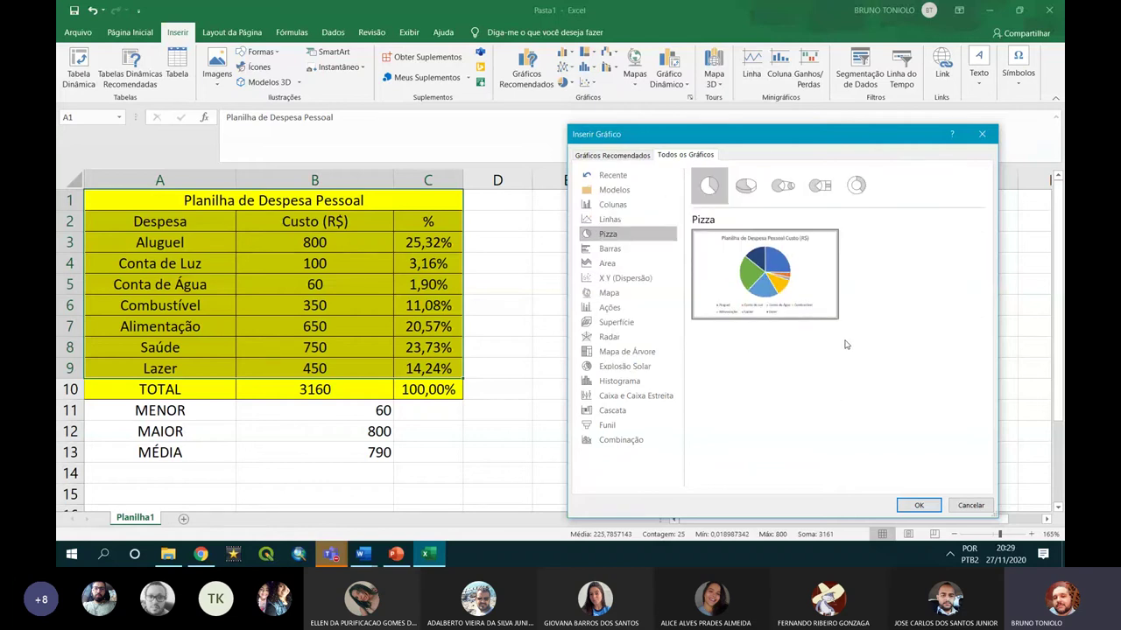
pyautogui.click(745, 185)
pyautogui.click(782, 188)
pyautogui.click(818, 186)
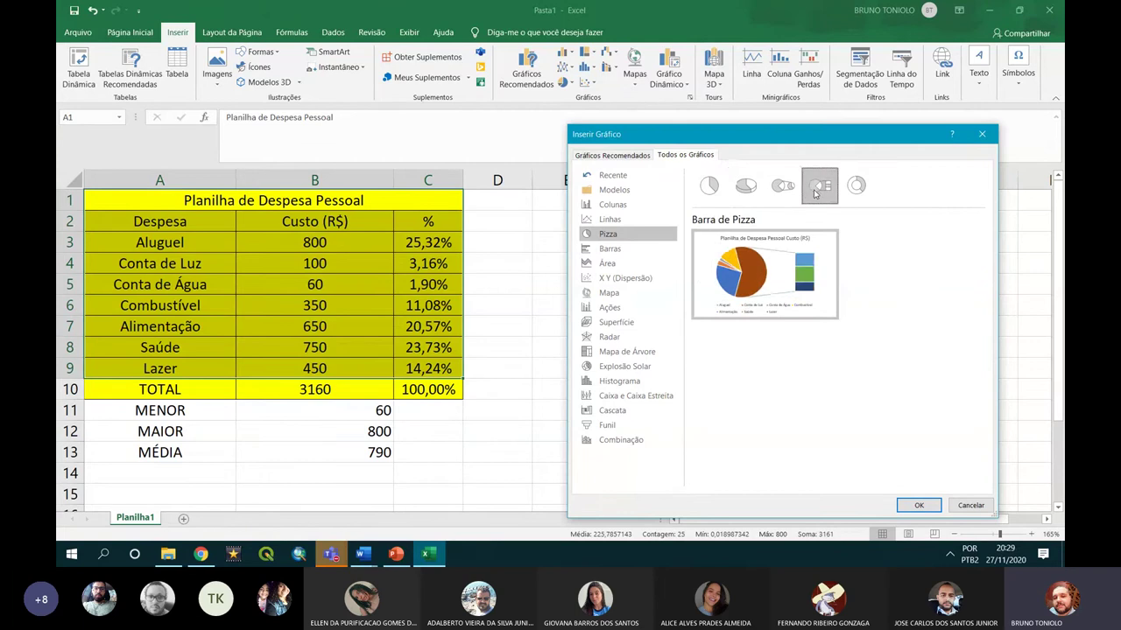
pyautogui.click(856, 185)
pyautogui.click(745, 185)
pyautogui.moveTo(753, 305)
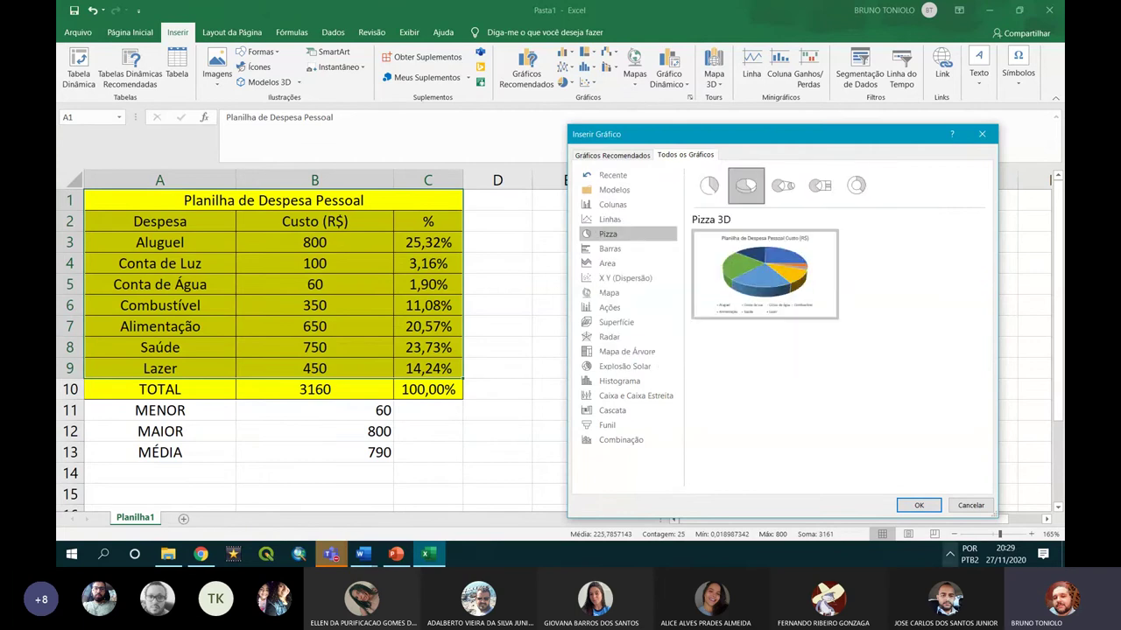
pyautogui.click(913, 506)
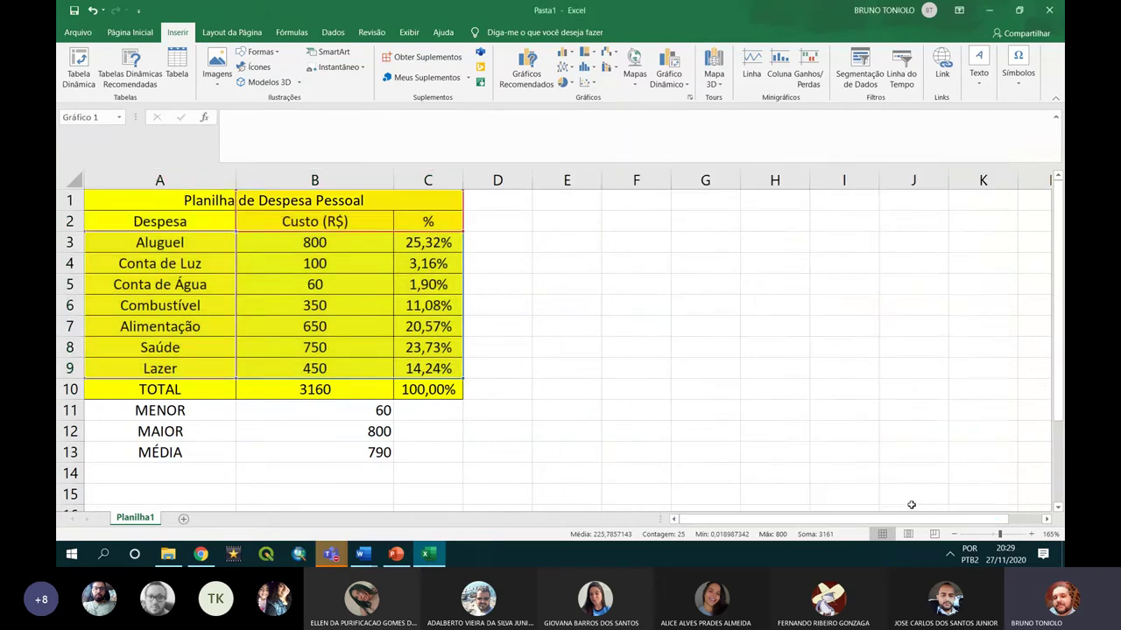
# Step: Move the 3D pie chart beside the expense table, into columns D–K
pyautogui.scroll(-3, 698, 310)
pyautogui.scroll(2, 697, 310)
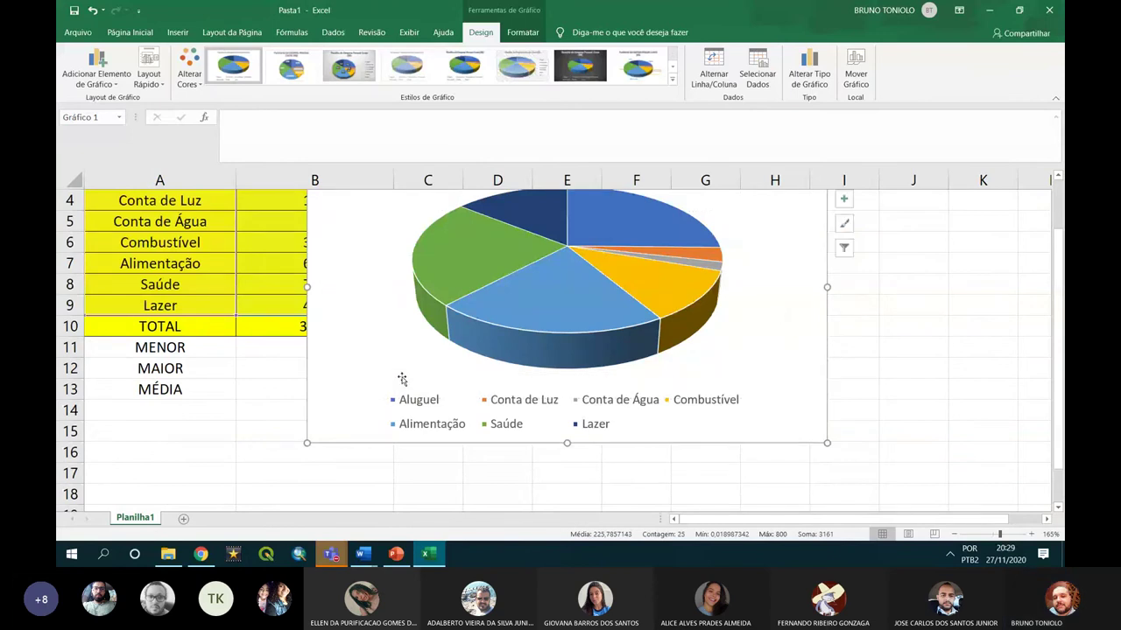
pyautogui.moveTo(337, 342); pyautogui.dragTo(353, 372)
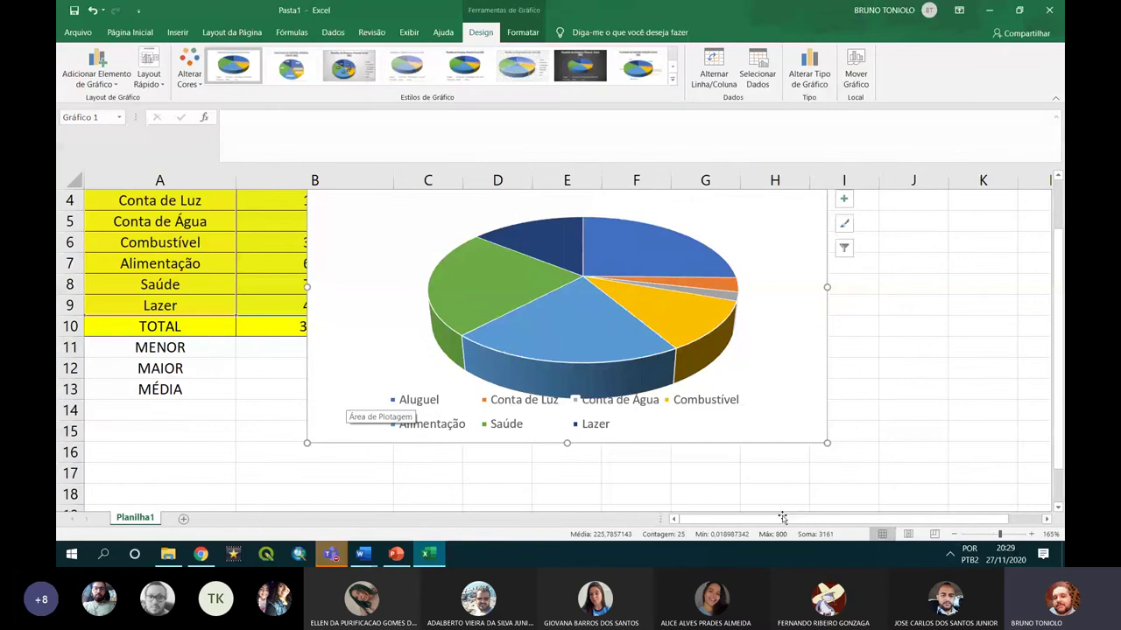
pyautogui.moveTo(999, 533)
pyautogui.mouseDown()
pyautogui.moveTo(975, 533)
pyautogui.moveTo(997, 533)
pyautogui.mouseUp()
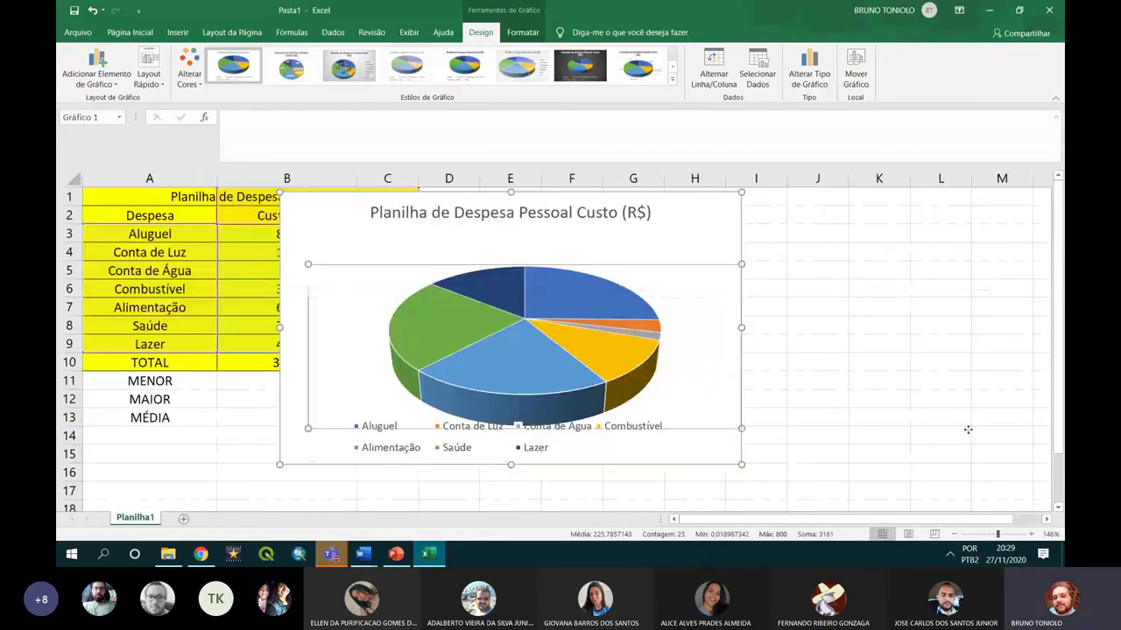
pyautogui.moveTo(725, 328); pyautogui.dragTo(840, 208)
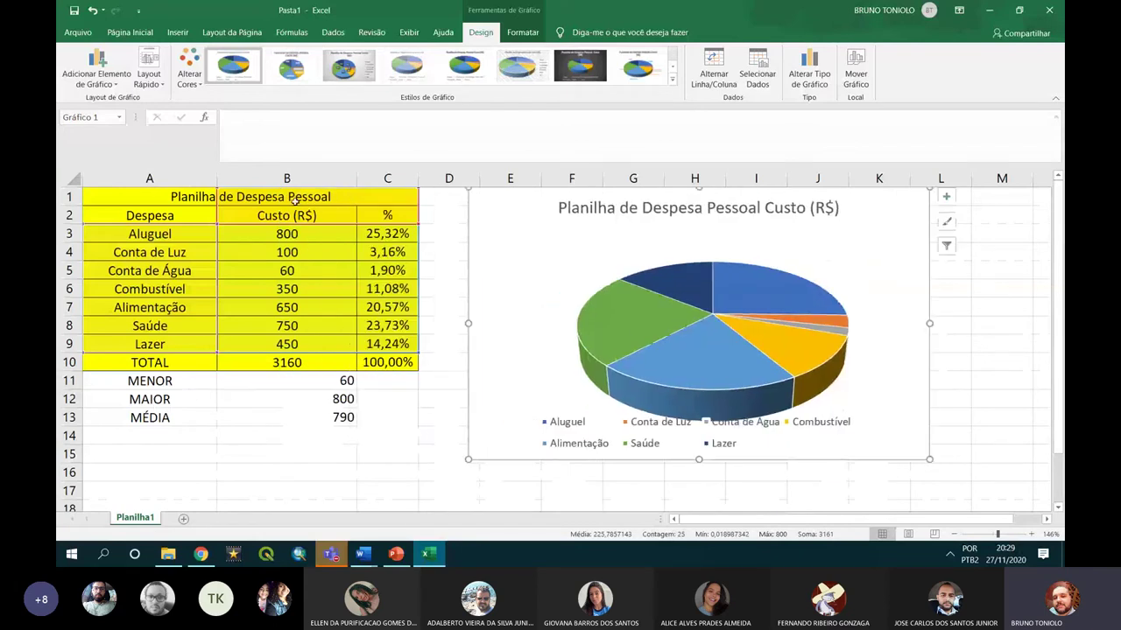
# Step: Select the expense names and costs in A2:B9
pyautogui.click(244, 201)
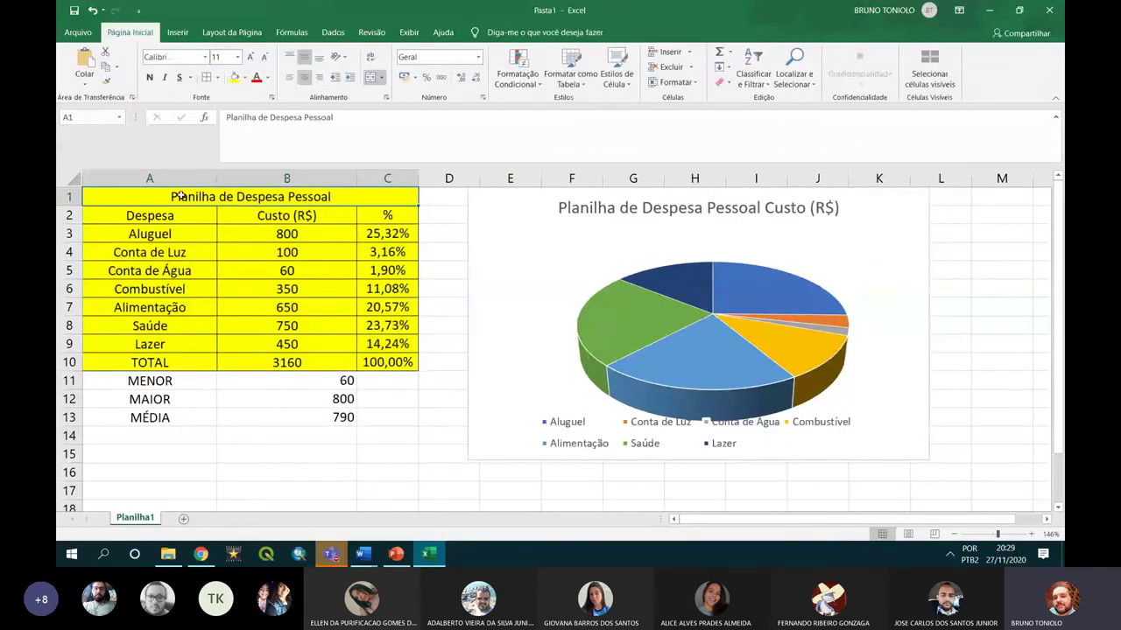
pyautogui.moveTo(175, 215); pyautogui.dragTo(385, 328)
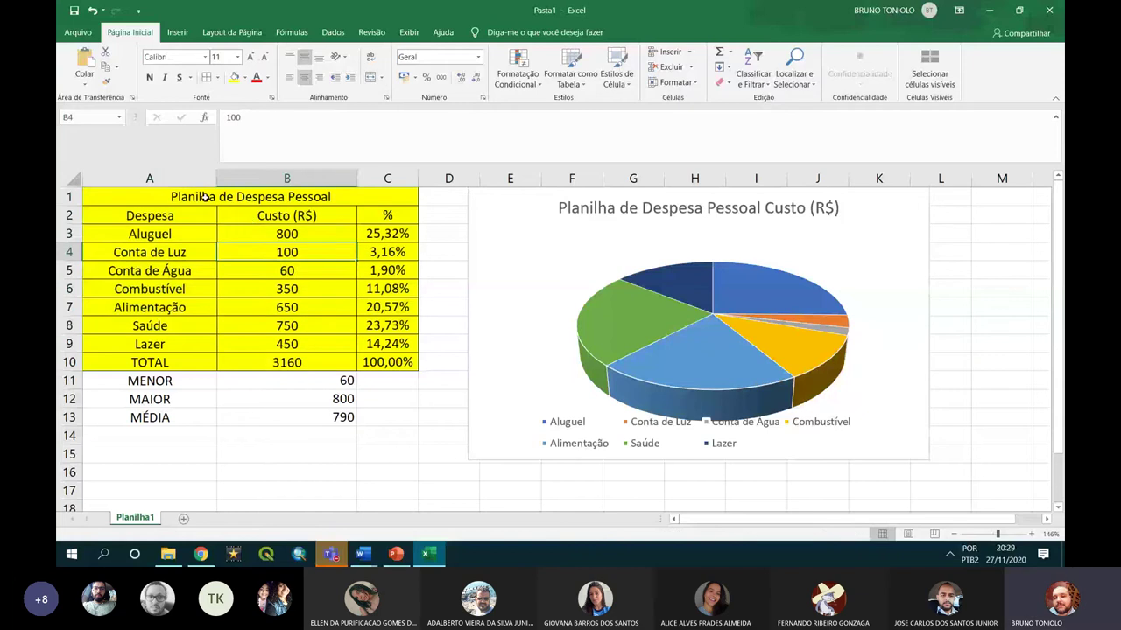
pyautogui.moveTo(174, 213)
pyautogui.mouseDown()
pyautogui.moveTo(322, 236)
pyautogui.moveTo(321, 355)
pyautogui.moveTo(321, 344)
pyautogui.mouseUp()
# Step: Insert a clustered column chart of the costs and move it down to rows 17–32
pyautogui.click(177, 32)
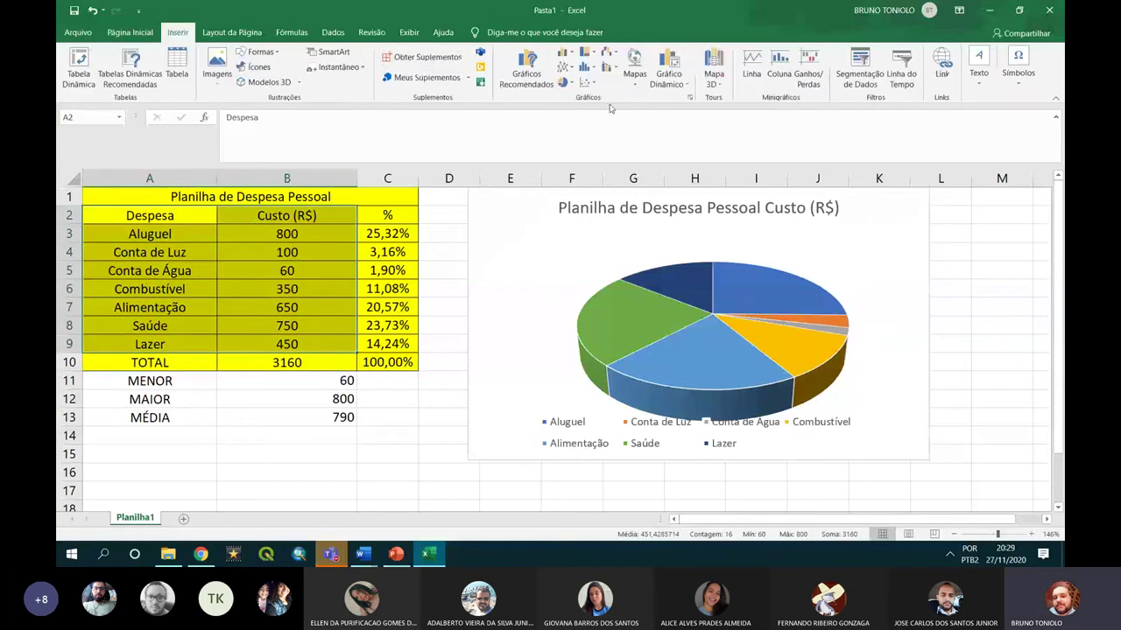
pyautogui.click(526, 70)
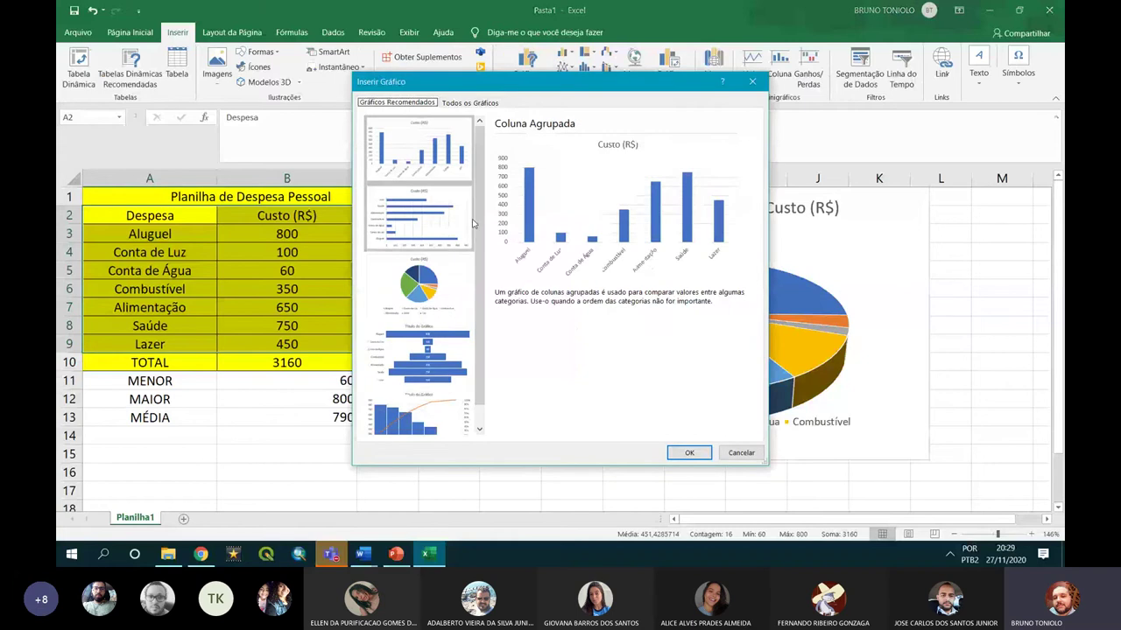
pyautogui.scroll(-1, 461, 227)
pyautogui.scroll(1, 460, 227)
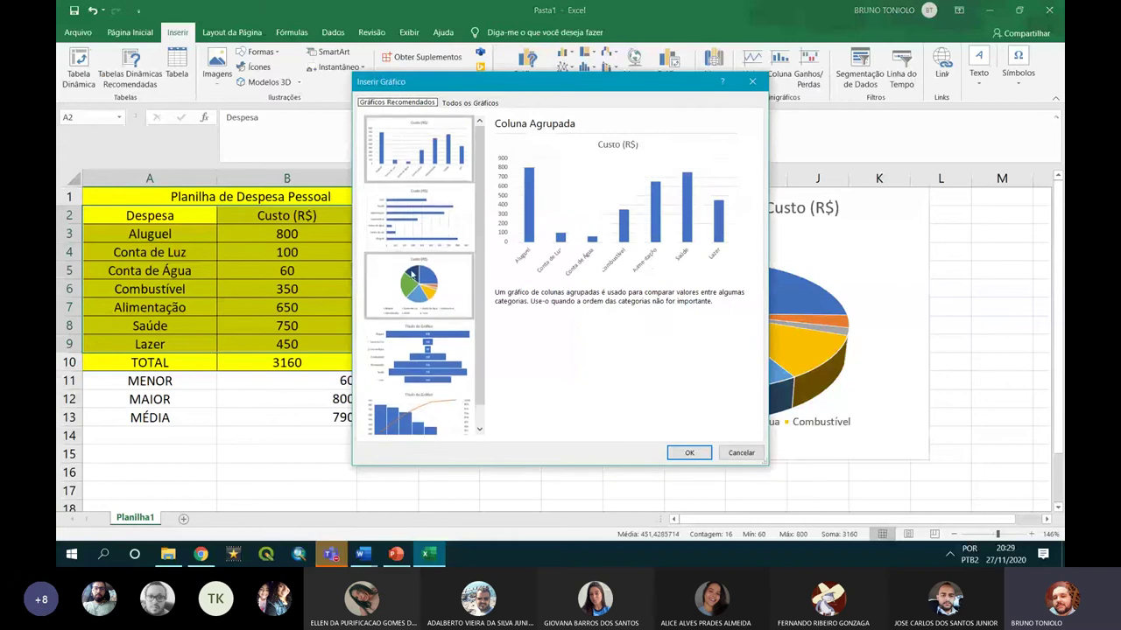
pyautogui.click(439, 163)
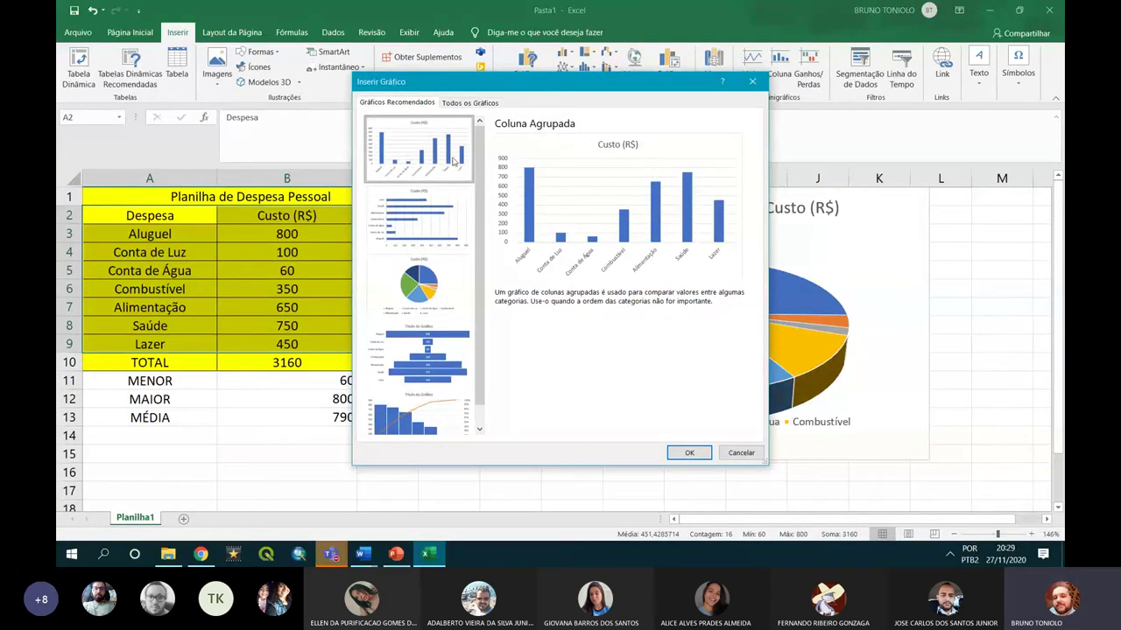
pyautogui.doubleClick(453, 162)
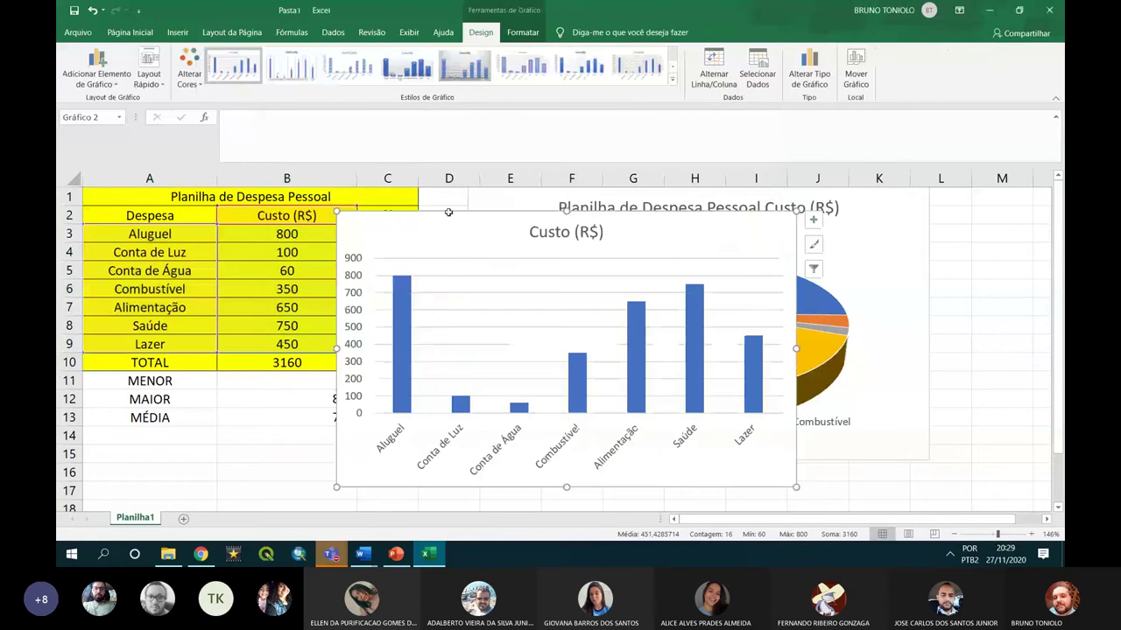
pyautogui.scroll(-2, 449, 215)
pyautogui.scroll(2, 450, 225)
pyautogui.scroll(-4, 440, 254)
pyautogui.scroll(-1, 419, 256)
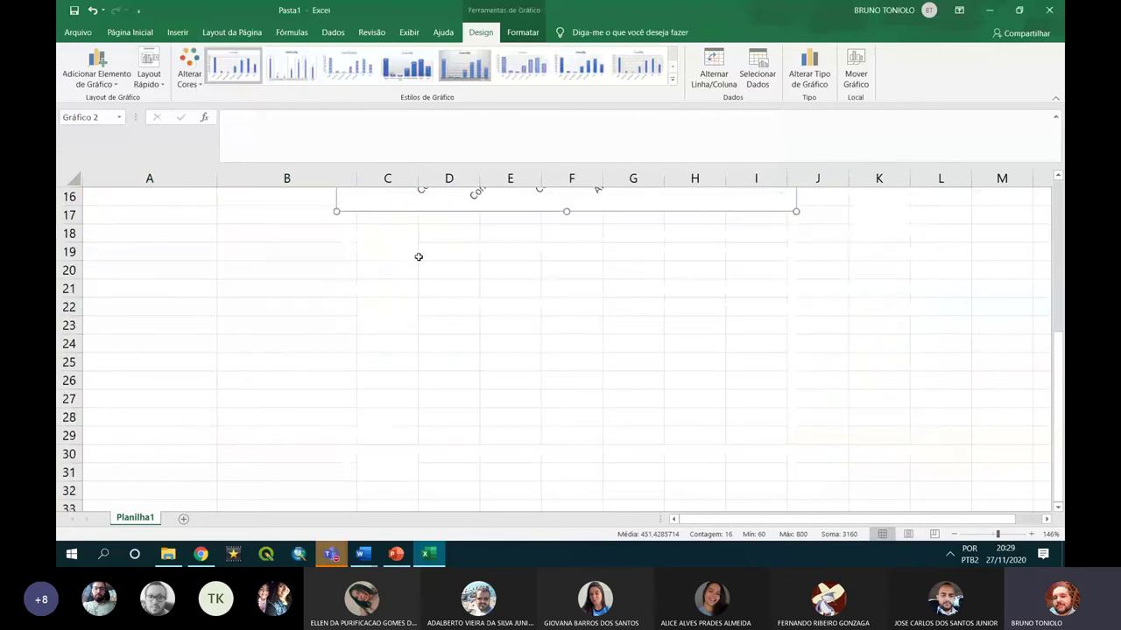
pyautogui.moveTo(382, 211); pyautogui.dragTo(559, 422)
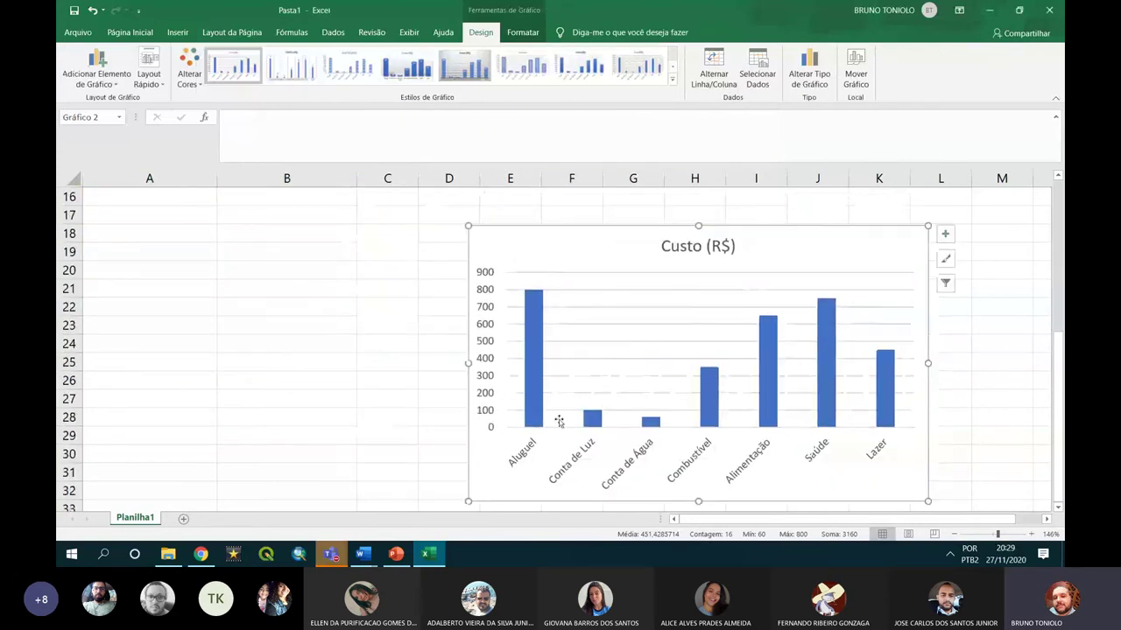
# Step: Apply the fifth chart style with gradient background and value labels, keeping the blue palette
pyautogui.click(671, 79)
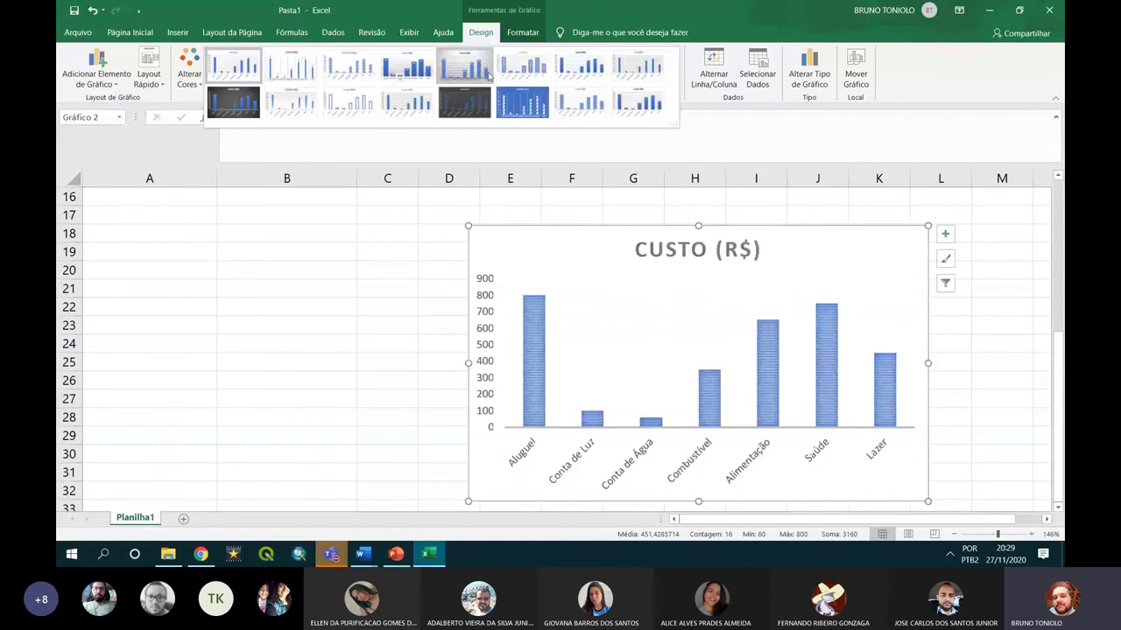
pyautogui.click(464, 66)
pyautogui.click(190, 75)
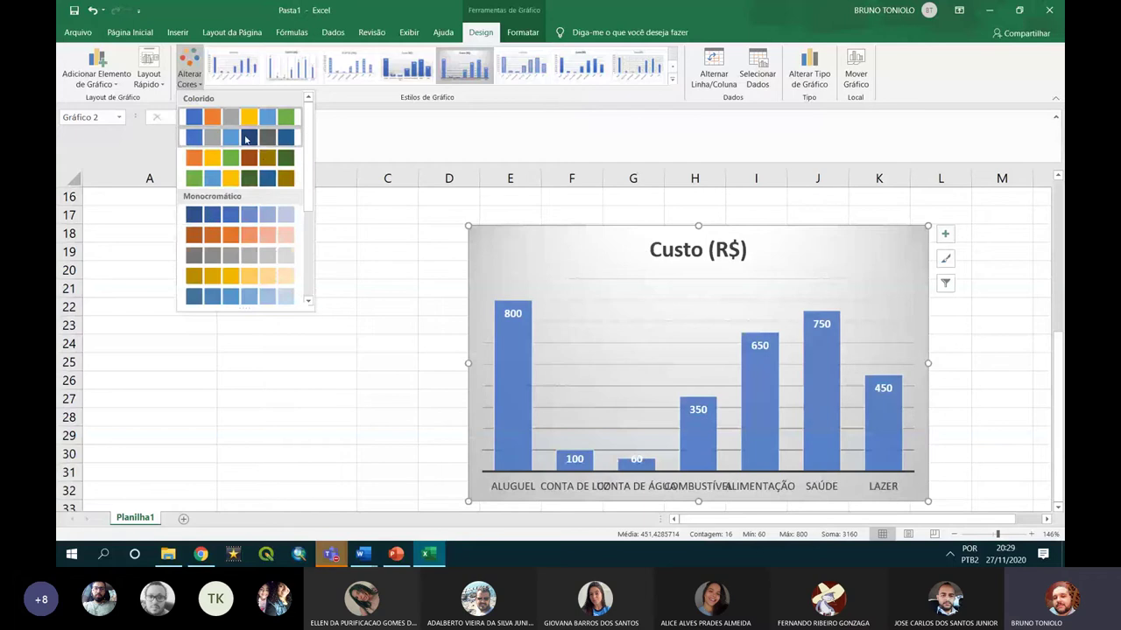
pyautogui.click(236, 133)
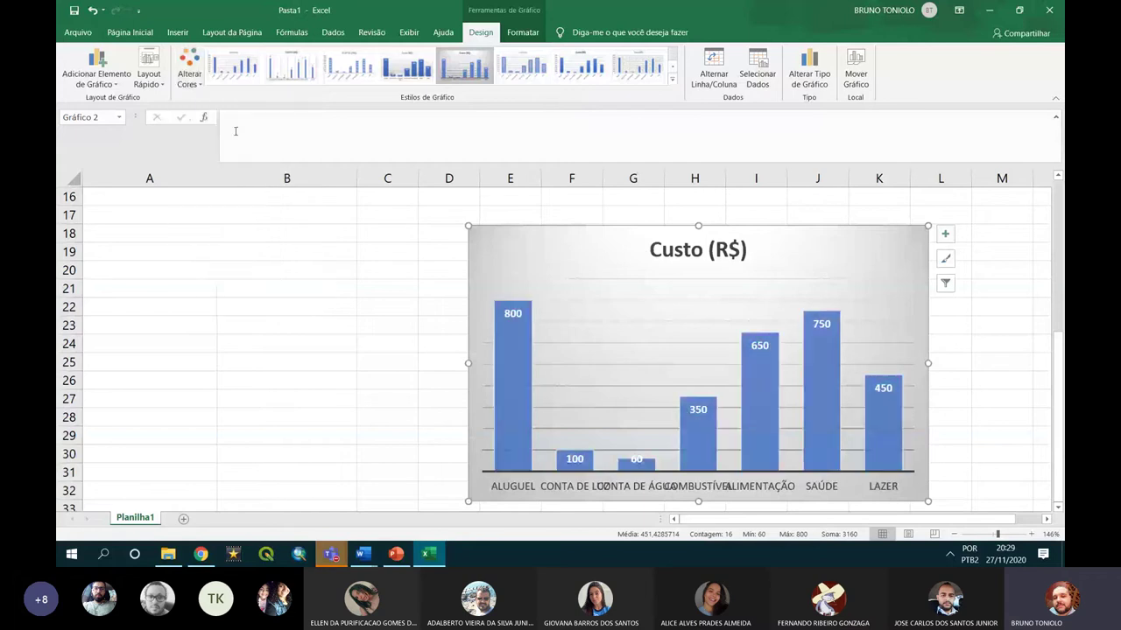
pyautogui.click(523, 32)
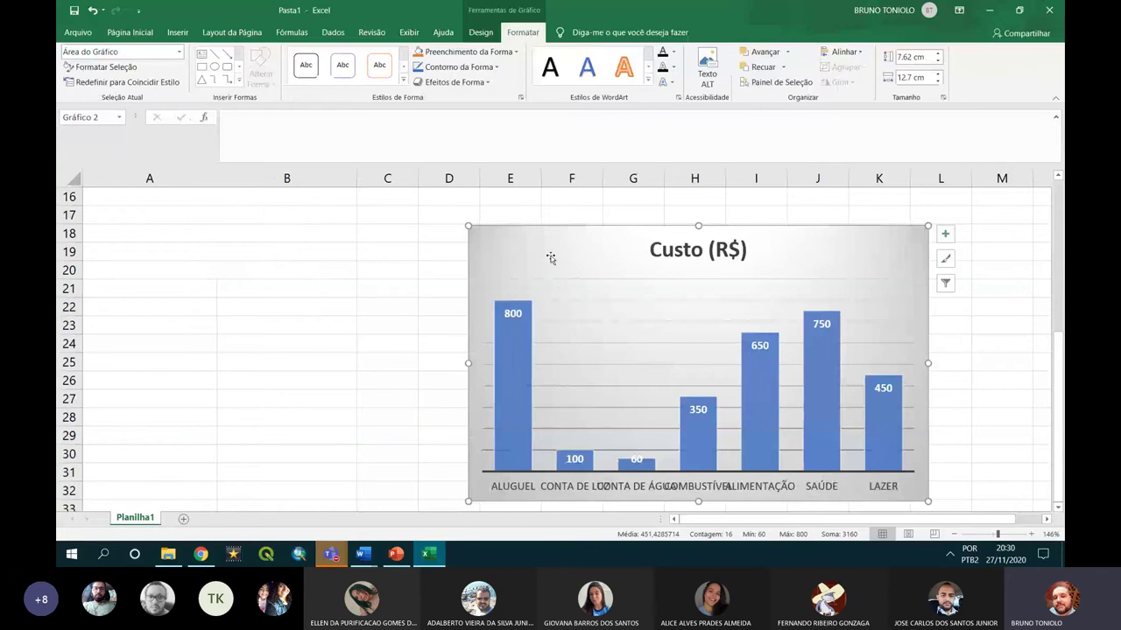
# Step: Scroll over the bar chart below the table, then select the table title
pyautogui.scroll(5, 573, 263)
pyautogui.scroll(-1, 573, 262)
pyautogui.scroll(-4, 532, 293)
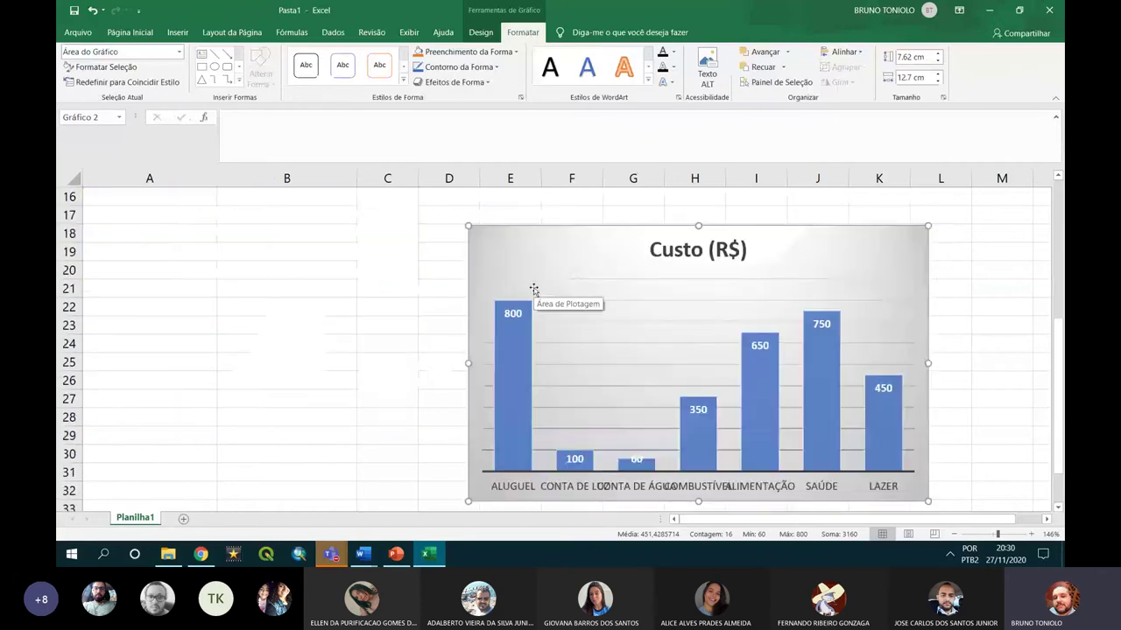
pyautogui.scroll(2, 525, 351)
pyautogui.moveTo(523, 365); pyautogui.dragTo(519, 341)
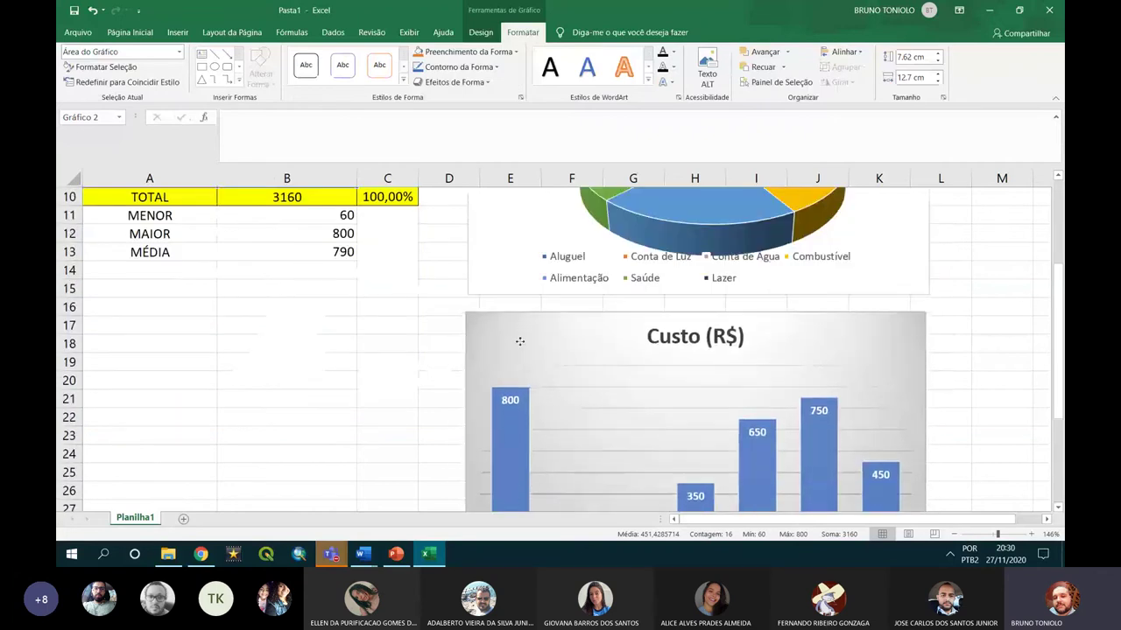
pyautogui.scroll(1, 528, 338)
pyautogui.scroll(2, 528, 339)
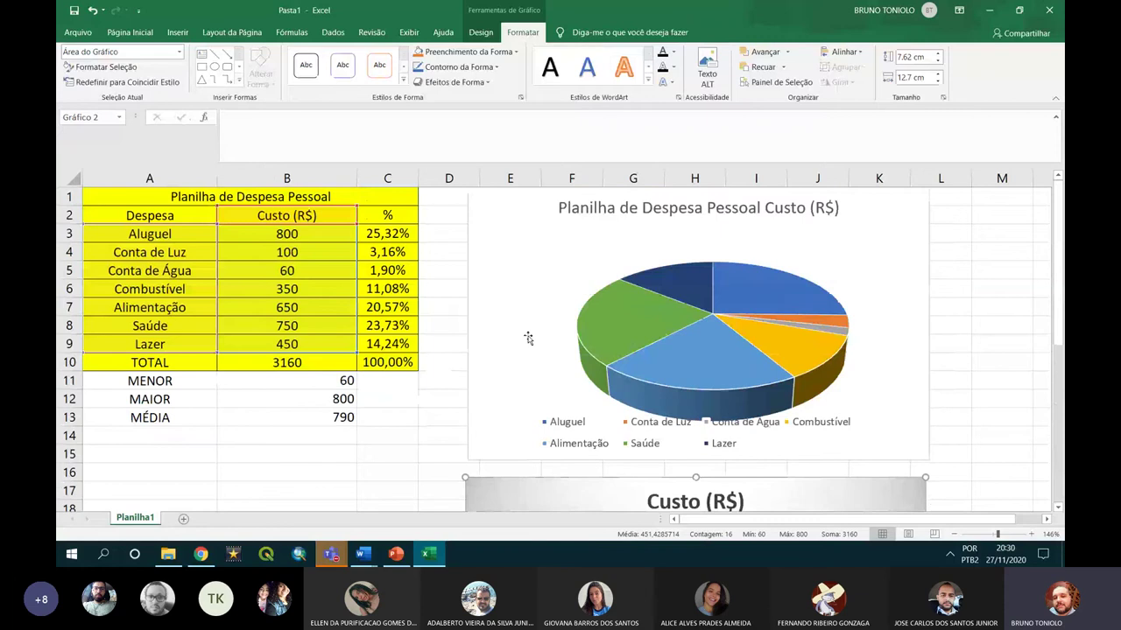
pyautogui.click(272, 194)
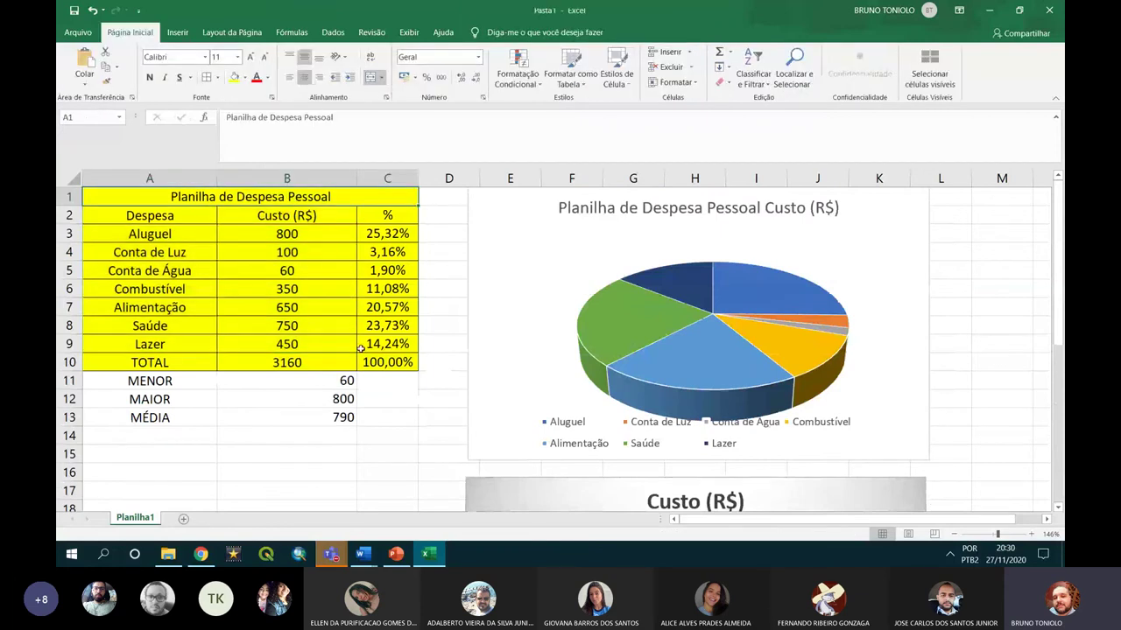
# Step: Select the whole Custo (R$) bar chart and delete it
pyautogui.scroll(-4, 512, 354)
pyautogui.click(471, 328)
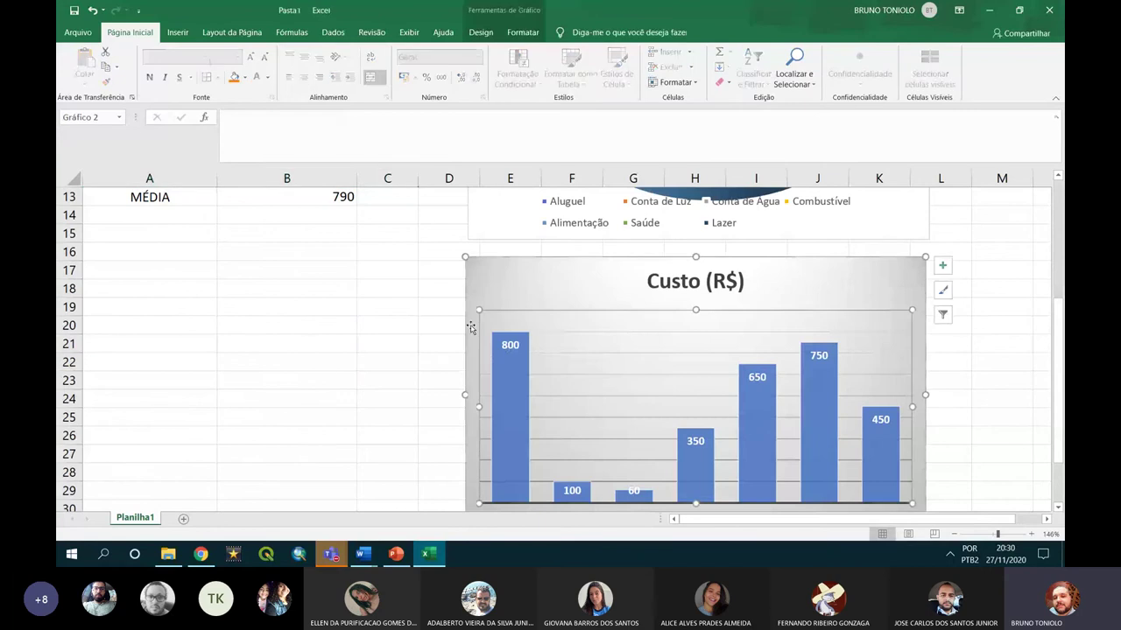
pyautogui.click(468, 297)
pyautogui.scroll(-1, 458, 316)
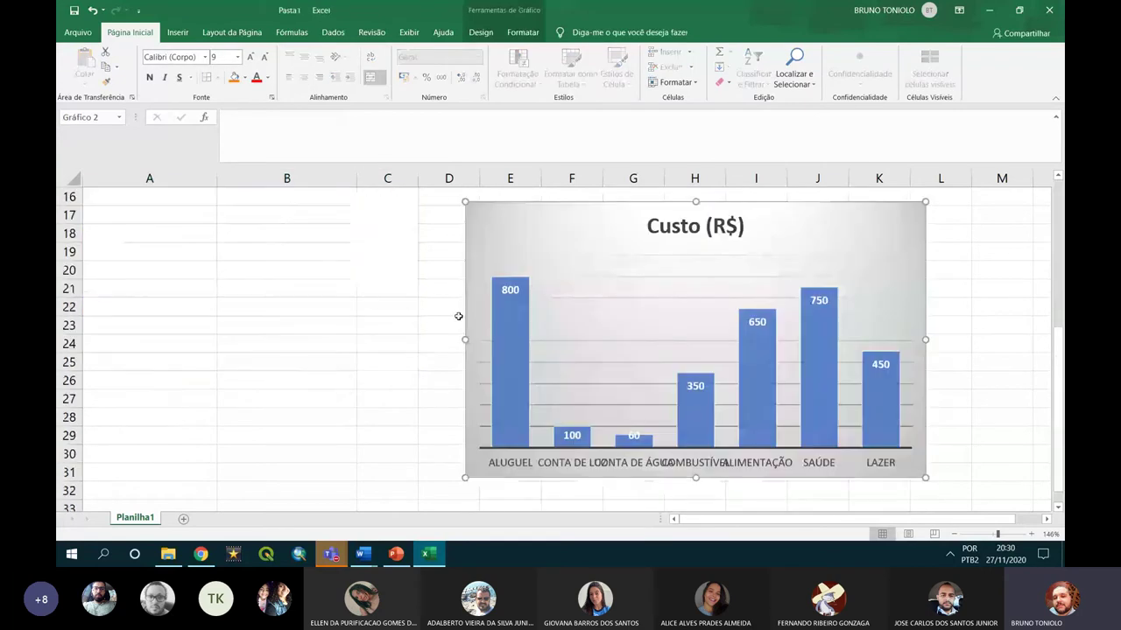
pyautogui.click(475, 300)
pyautogui.press('Delete')
pyautogui.scroll(5, 475, 298)
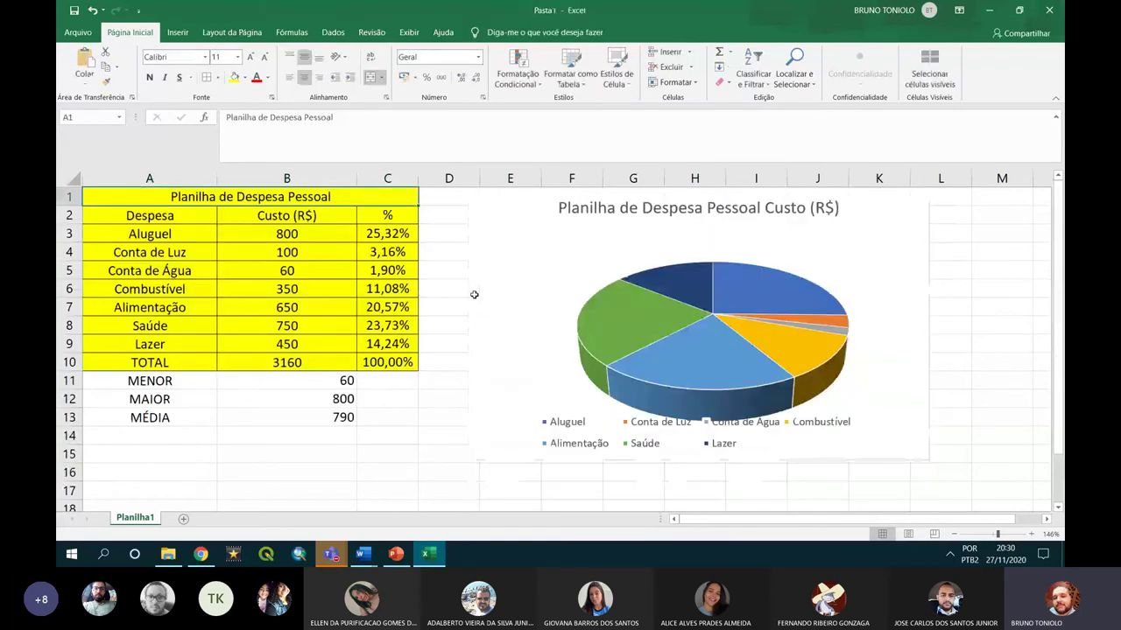
pyautogui.click(478, 295)
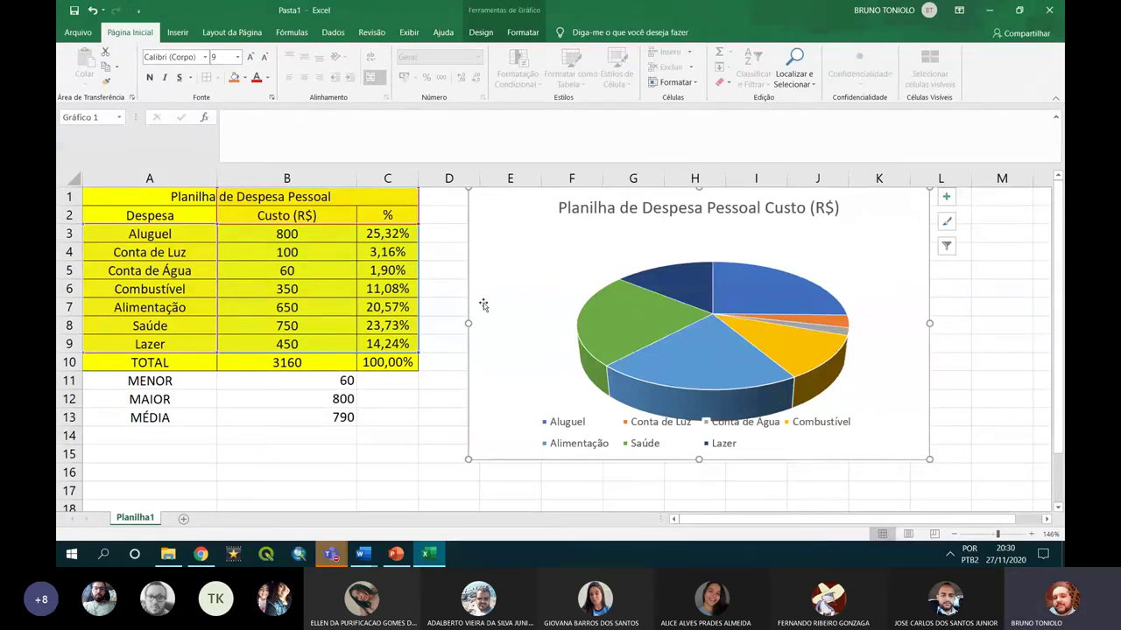
# Step: Delete the pie chart, restore it with Ctrl+Z, and add the new Planilha2 sheet
pyautogui.press('Delete')
pyautogui.click(482, 302)
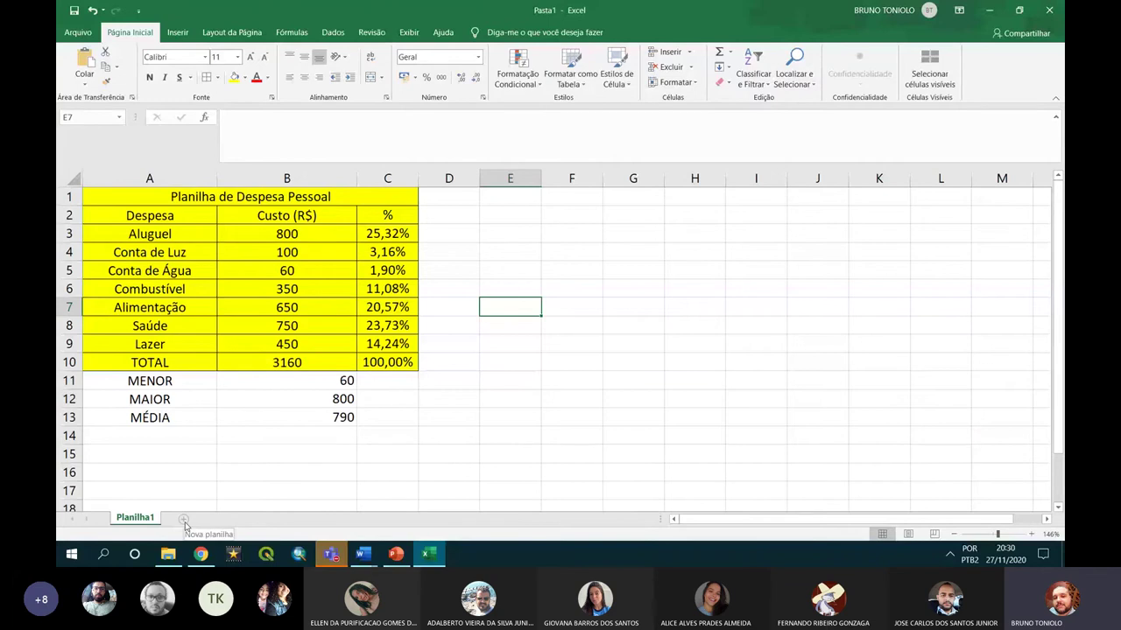
pyautogui.hotkey('ctrl', 'z')
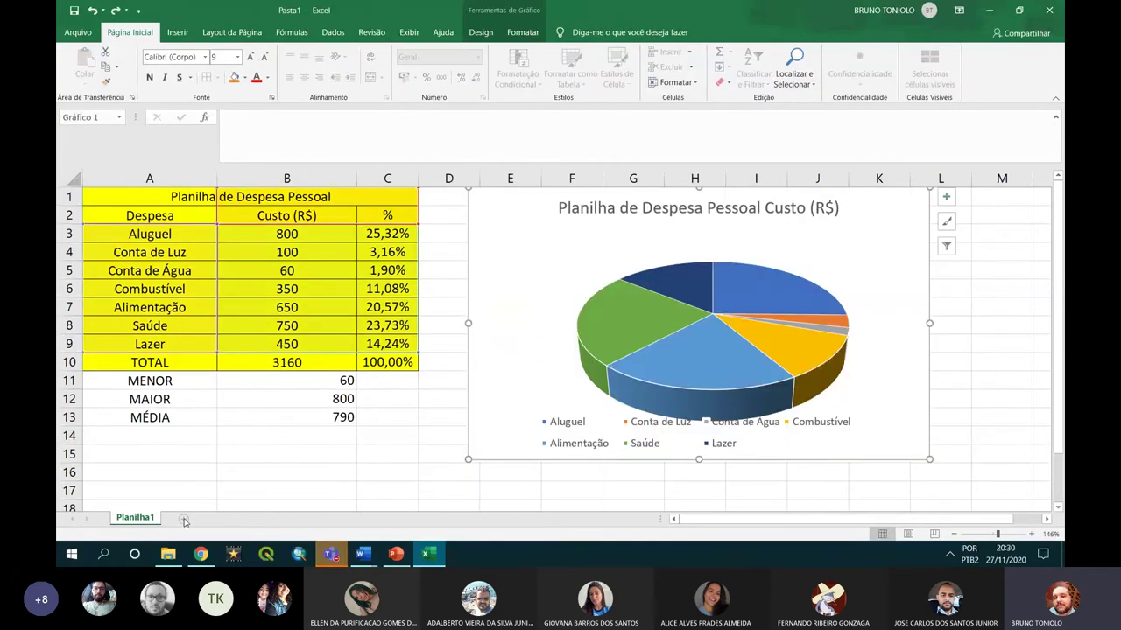
pyautogui.click(183, 521)
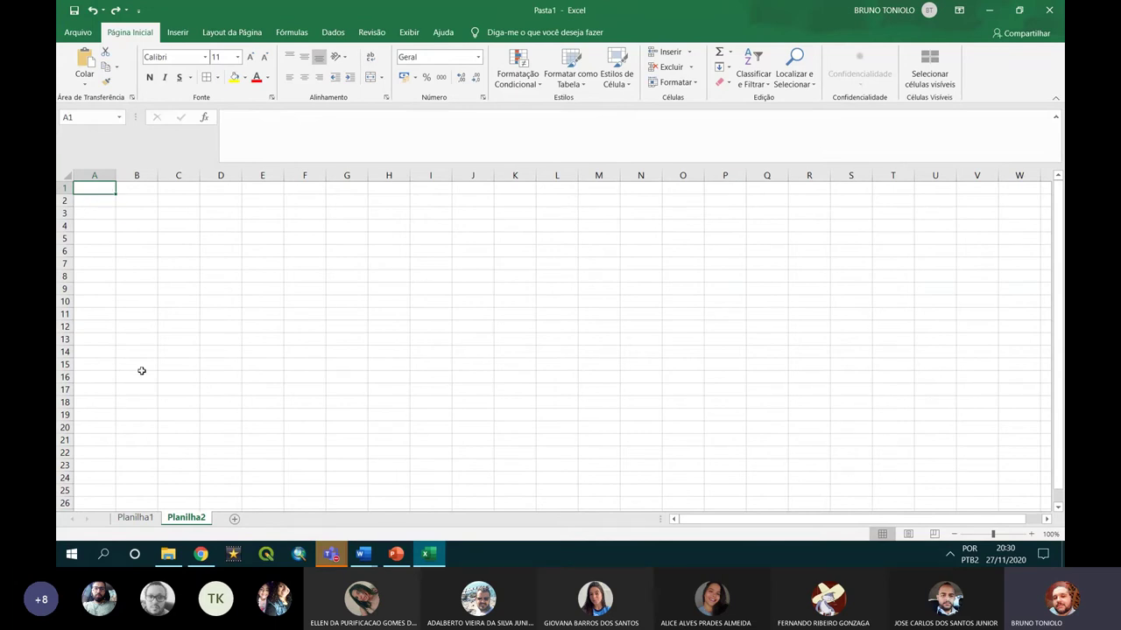
pyautogui.click(135, 517)
pyautogui.click(163, 235)
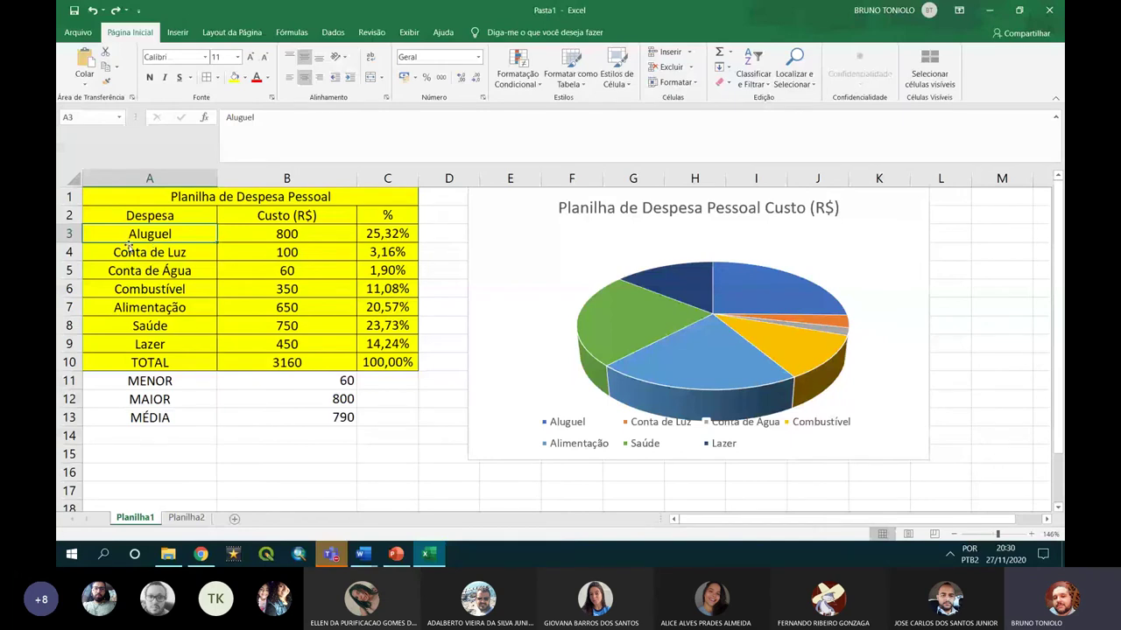
pyautogui.hotkey('ctrl', 'z')
pyautogui.click(184, 519)
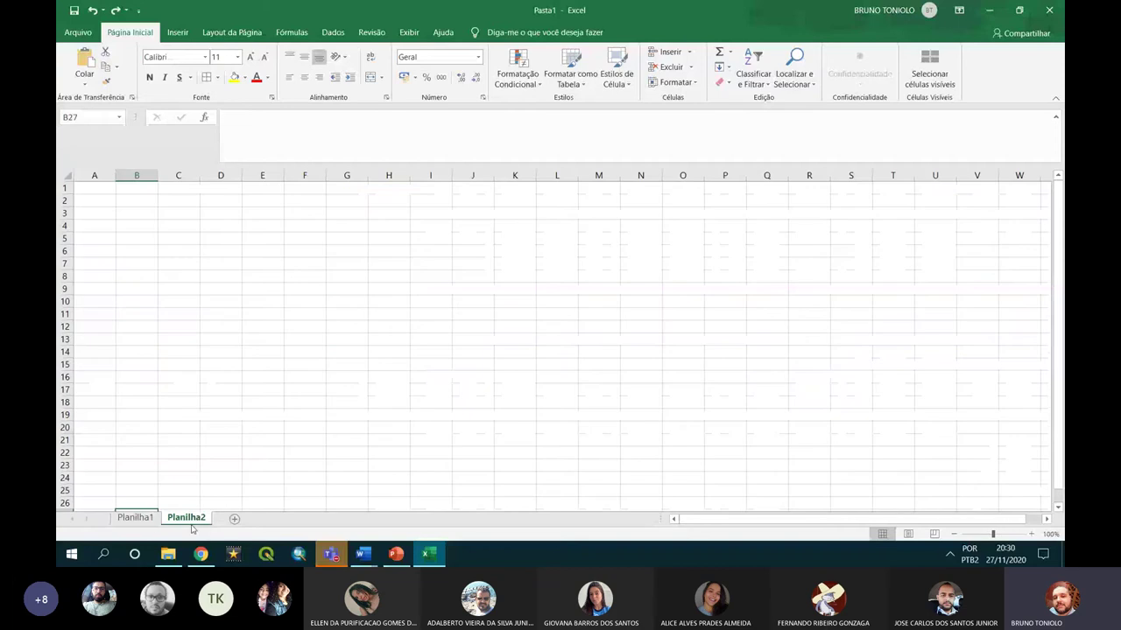
pyautogui.click(135, 518)
pyautogui.click(184, 518)
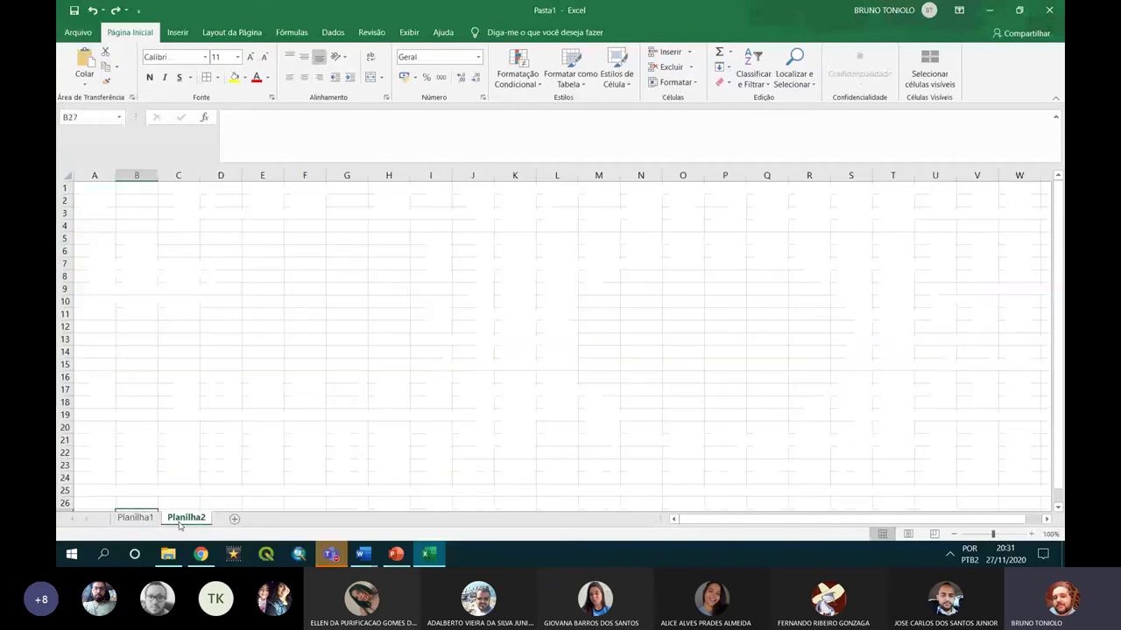
pyautogui.click(89, 189)
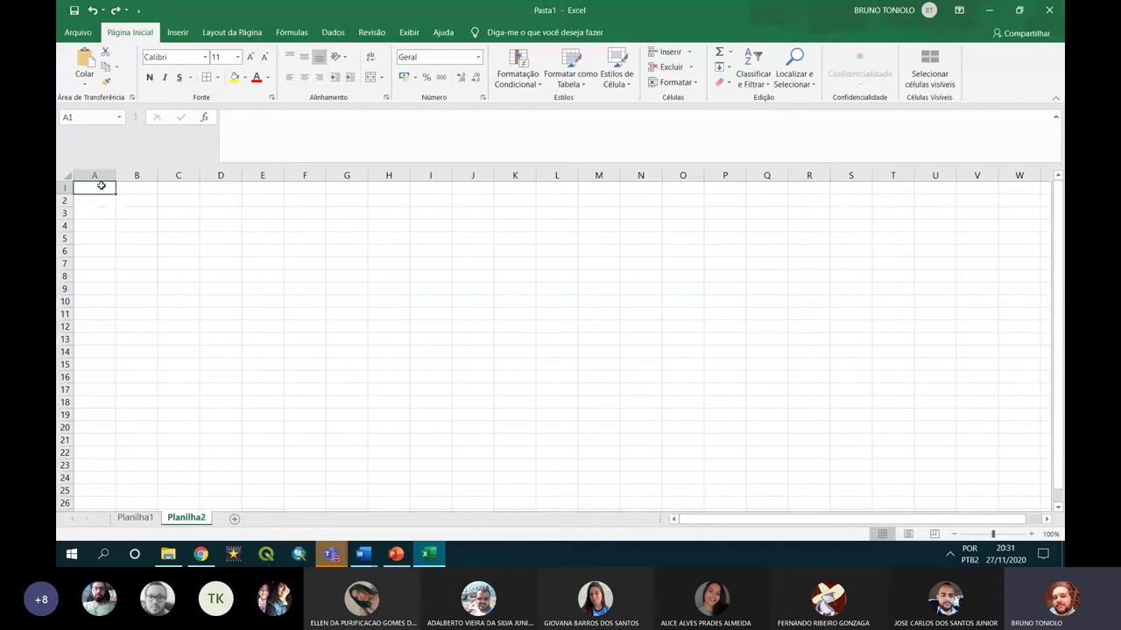
# Step: Enter the title 'Relação Experiência / Salario' in cell A1
pyautogui.write('al')
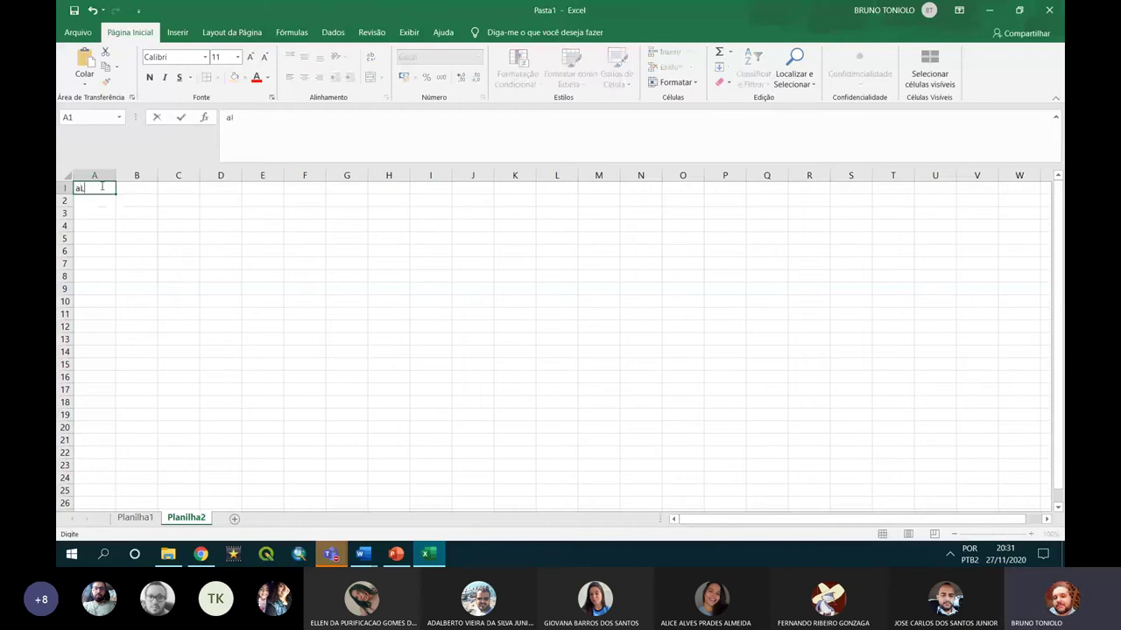
pyautogui.press('BackSpace')
pyautogui.write('A')
pyautogui.write('ltu')
pyautogui.press('BackSpace')
pyautogui.press('BackSpace')
pyautogui.press('BackSpace')
pyautogui.press('BackSpace')
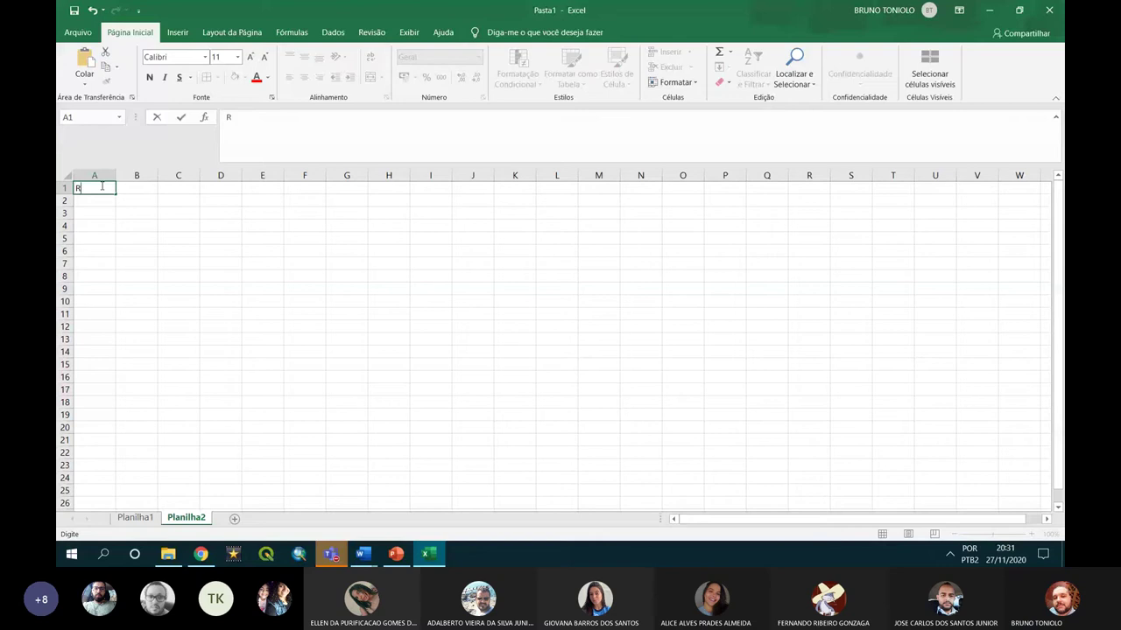
pyautogui.write('a')
pyautogui.press('BackSpace')
pyautogui.press('BackSpace')
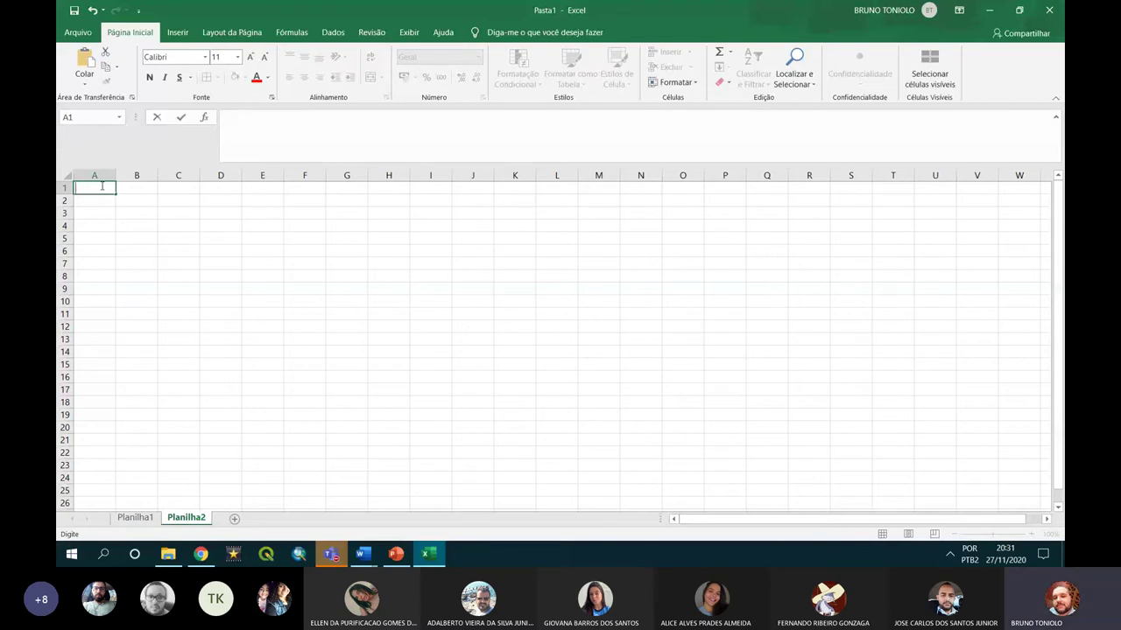
pyautogui.write('Re')
pyautogui.write('lação E')
pyautogui.write('xperiê')
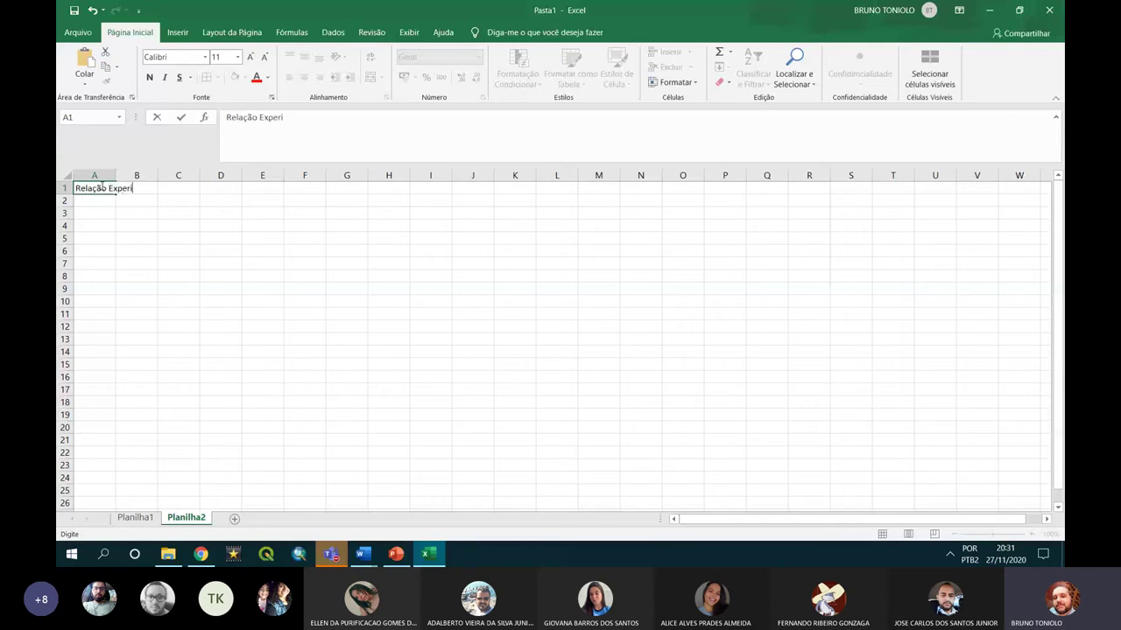
pyautogui.write('ncia')
pyautogui.write(' / Salario')
pyautogui.press('Return')
pyautogui.press('Return')
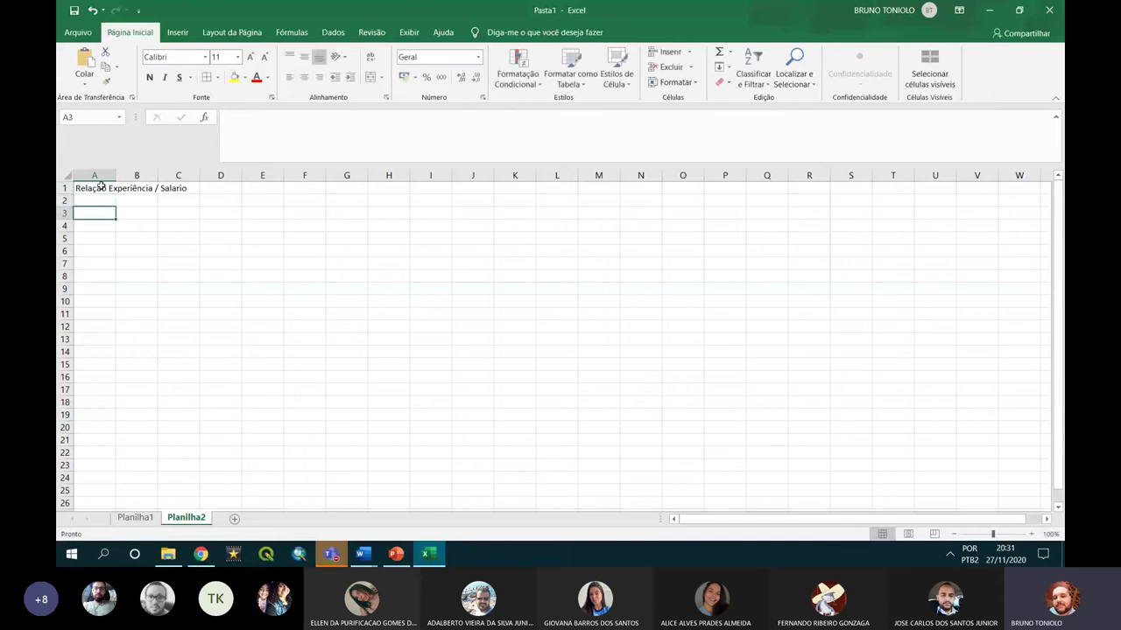
# Step: Add the header Funcionário in A2 with employee A beneath it
pyautogui.press('Up')
pyautogui.write('fun')
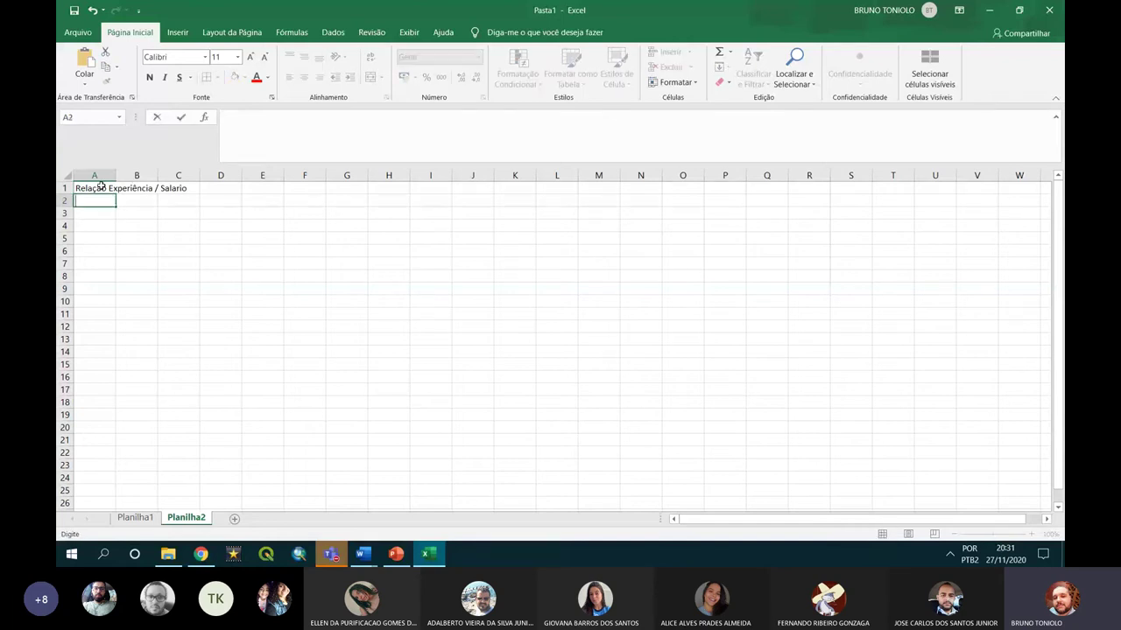
pyautogui.press('BackSpace')
pyautogui.press('BackSpace')
pyautogui.press('BackSpace')
pyautogui.write('Func')
pyautogui.write('ionário')
pyautogui.press('Return')
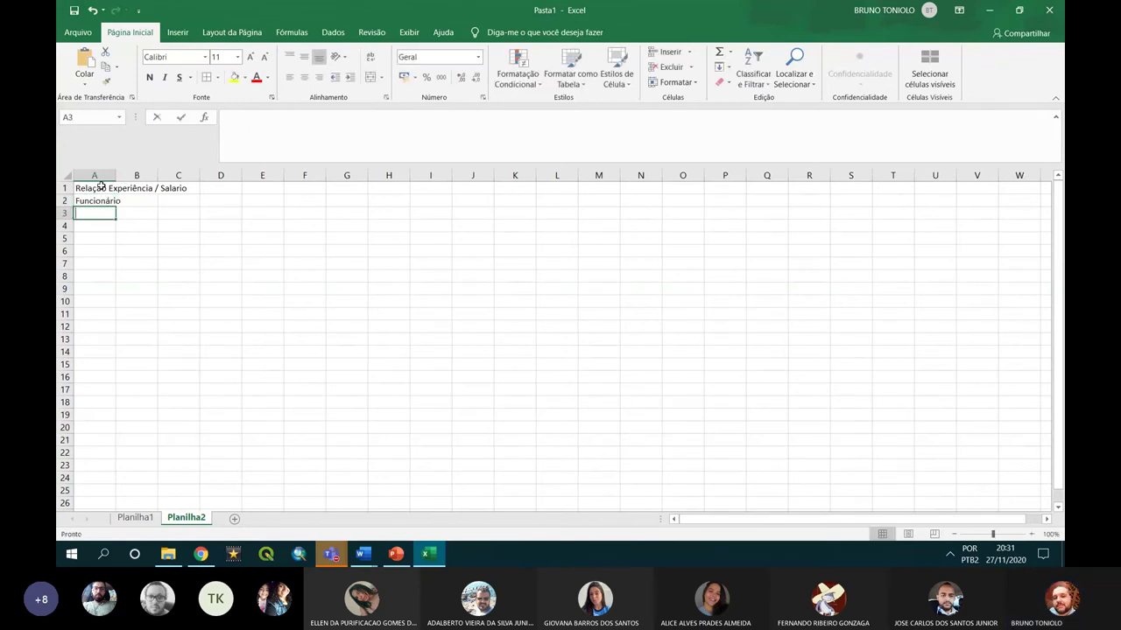
pyautogui.write('A')
pyautogui.press('Return')
# Step: List employees B through H down column A
pyautogui.click(89, 214)
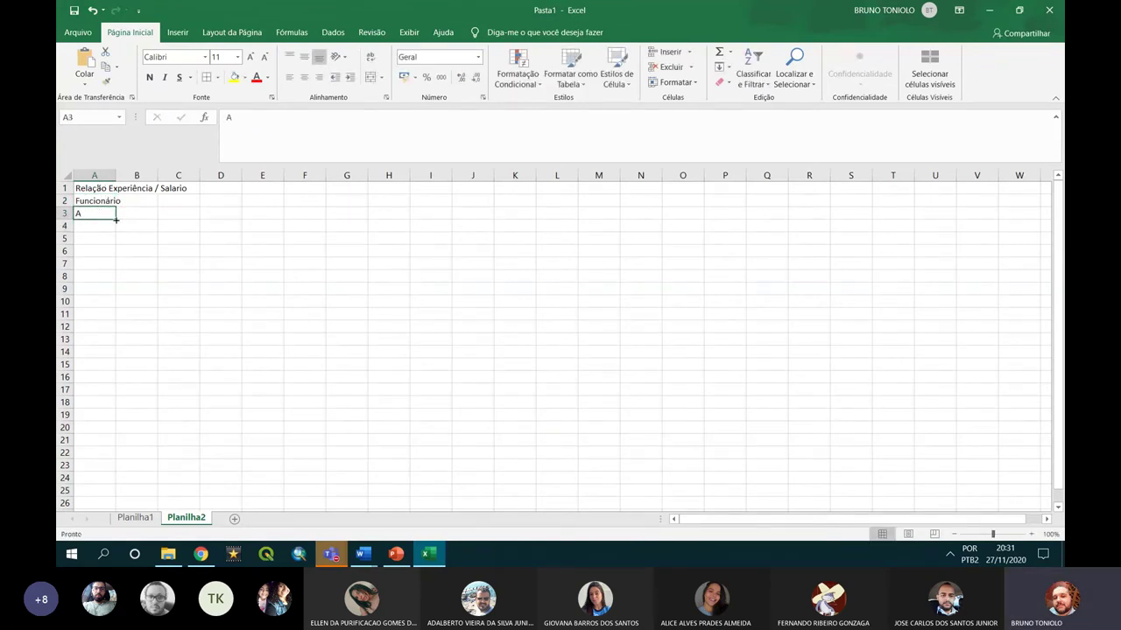
pyautogui.moveTo(114, 219)
pyautogui.mouseDown()
pyautogui.moveTo(121, 311)
pyautogui.moveTo(105, 217)
pyautogui.mouseUp()
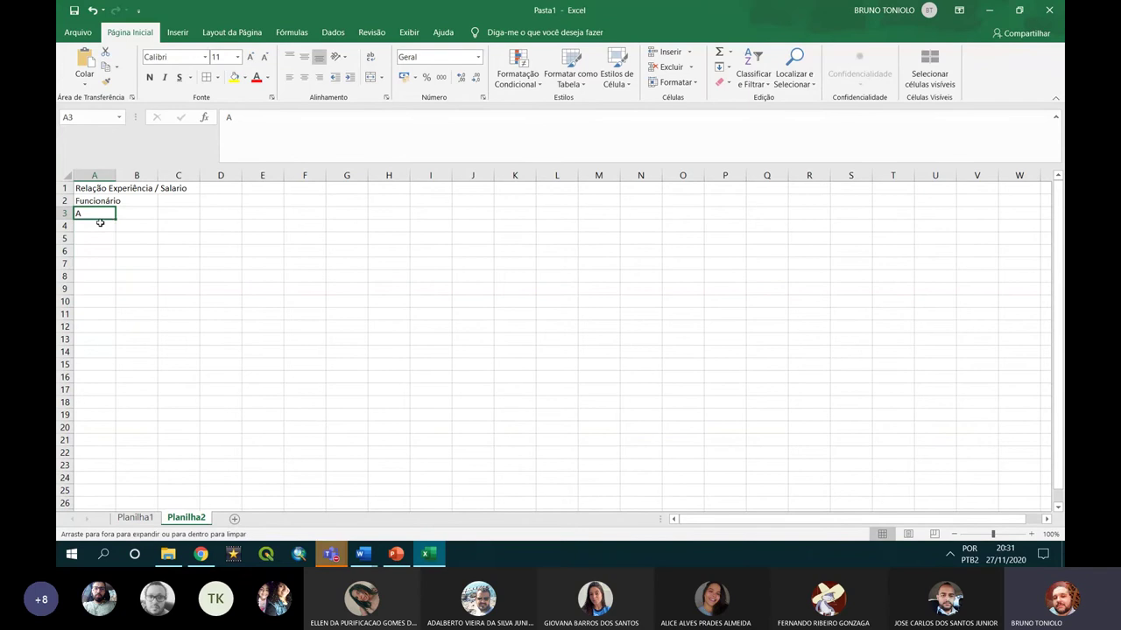
pyautogui.click(100, 228)
pyautogui.write('b')
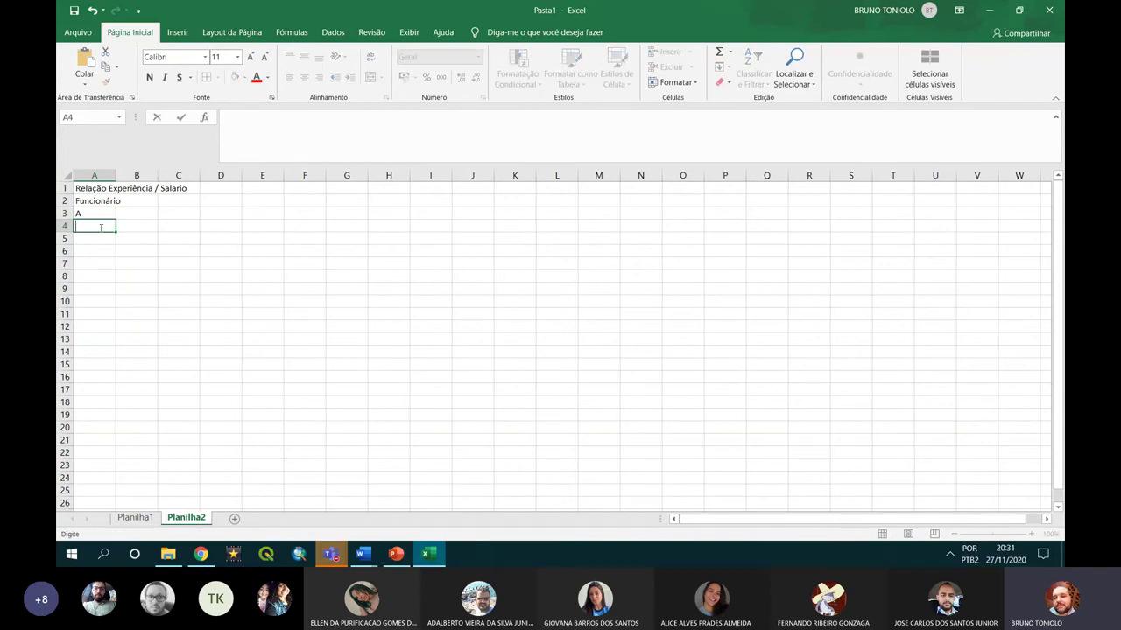
pyautogui.write('B C')
pyautogui.press('Return')
pyautogui.write('D E F ')
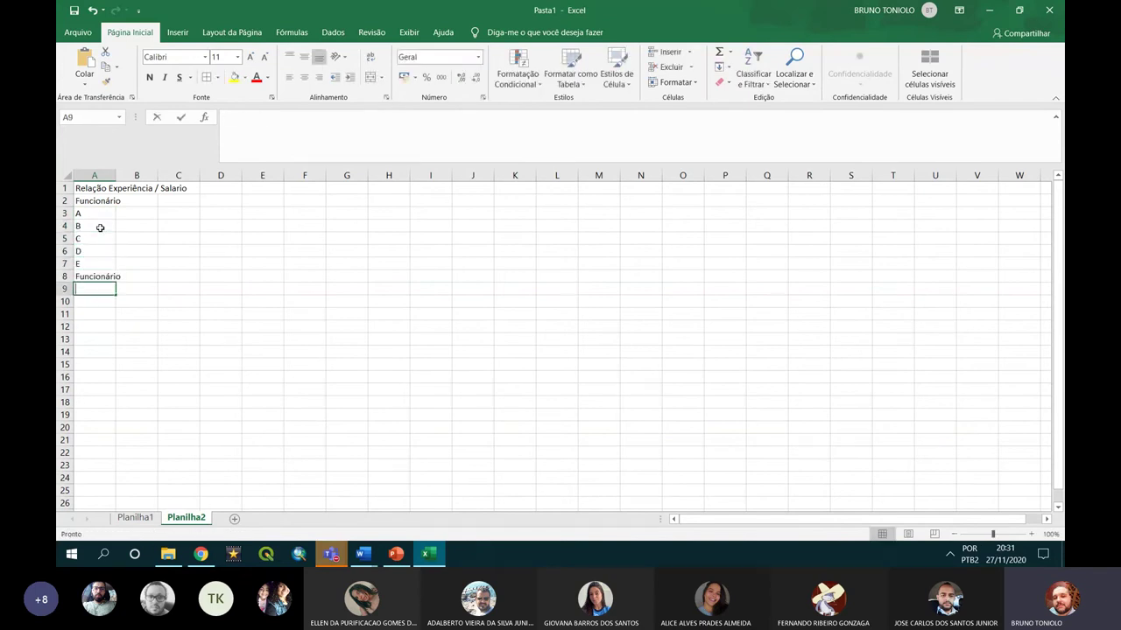
pyautogui.write('G')
pyautogui.press('Return')
pyautogui.write('H')
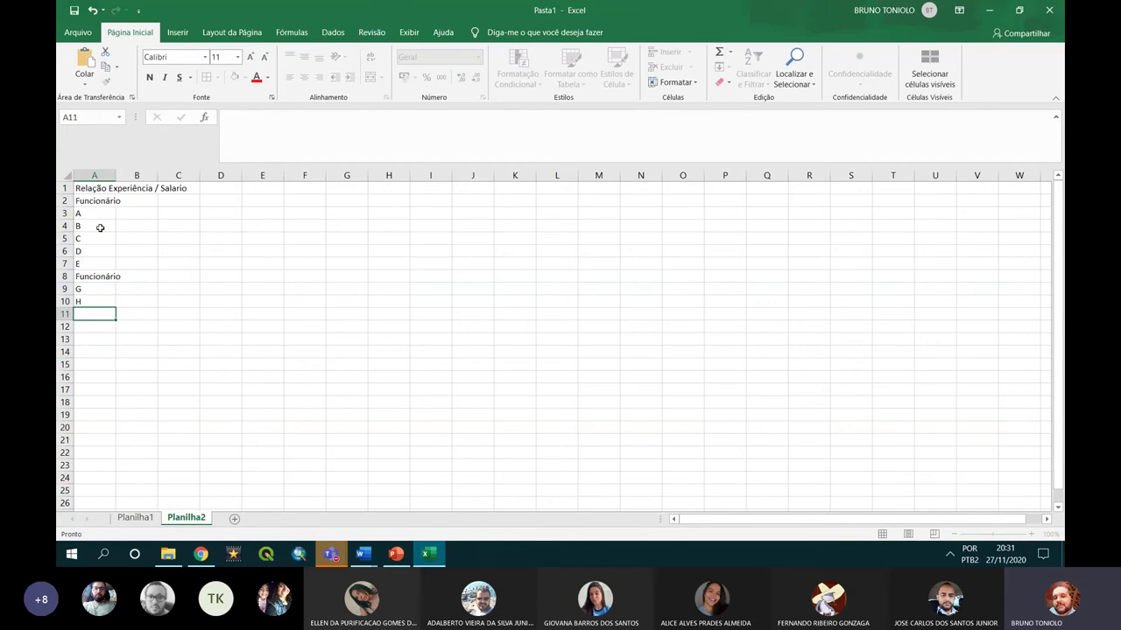
pyautogui.press('Return')
# Step: Correct cell A8 so it reads F
pyautogui.click(94, 277)
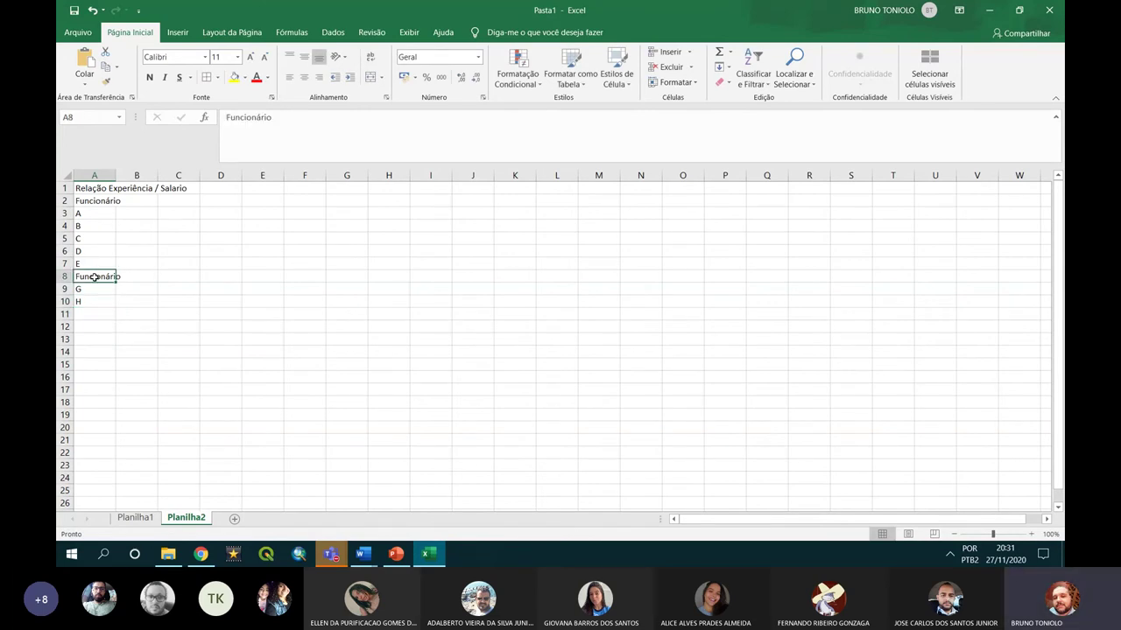
pyautogui.doubleClick(94, 277)
pyautogui.doubleClick(95, 277)
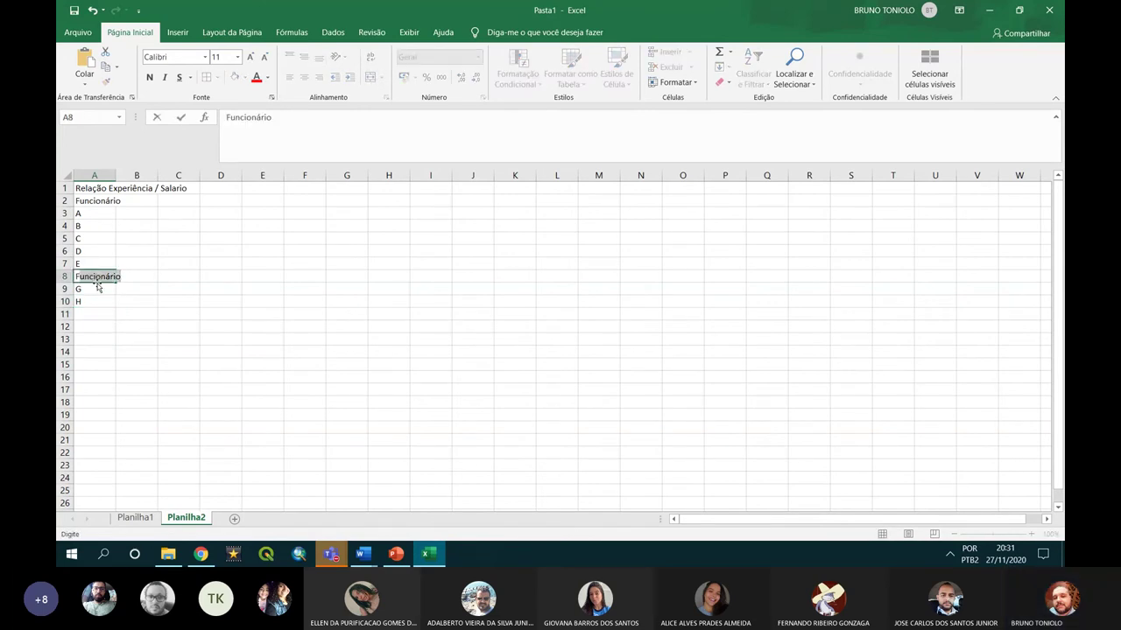
pyautogui.write('F')
pyautogui.press('Return')
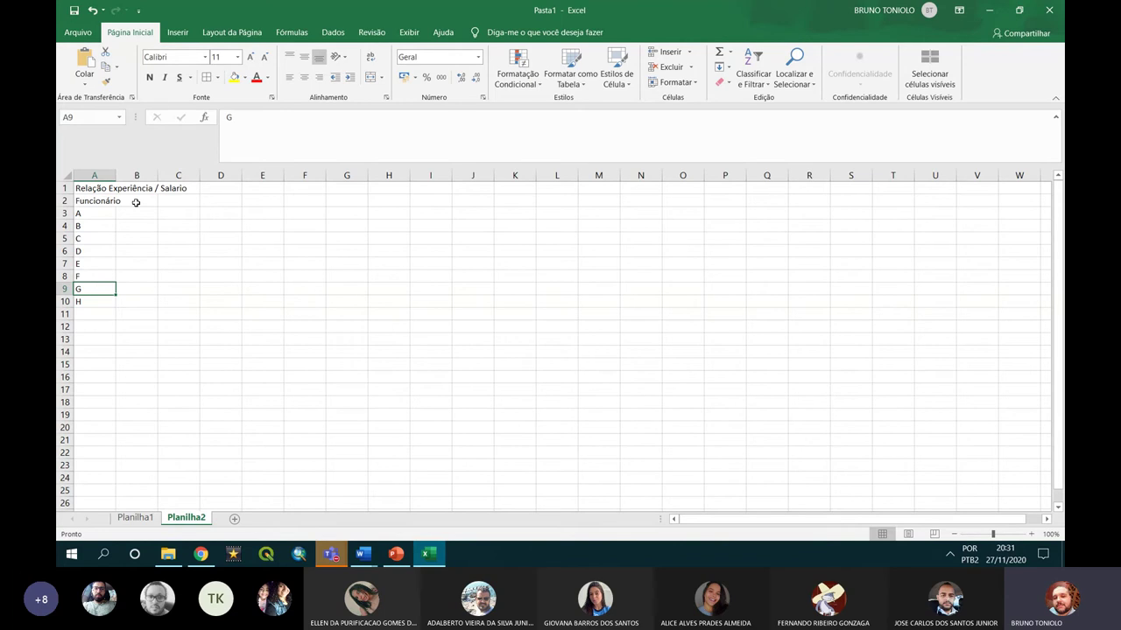
# Step: Enter the header 'Tempo de Casa (anos)' in B2
pyautogui.click(136, 203)
pyautogui.write('tEM')
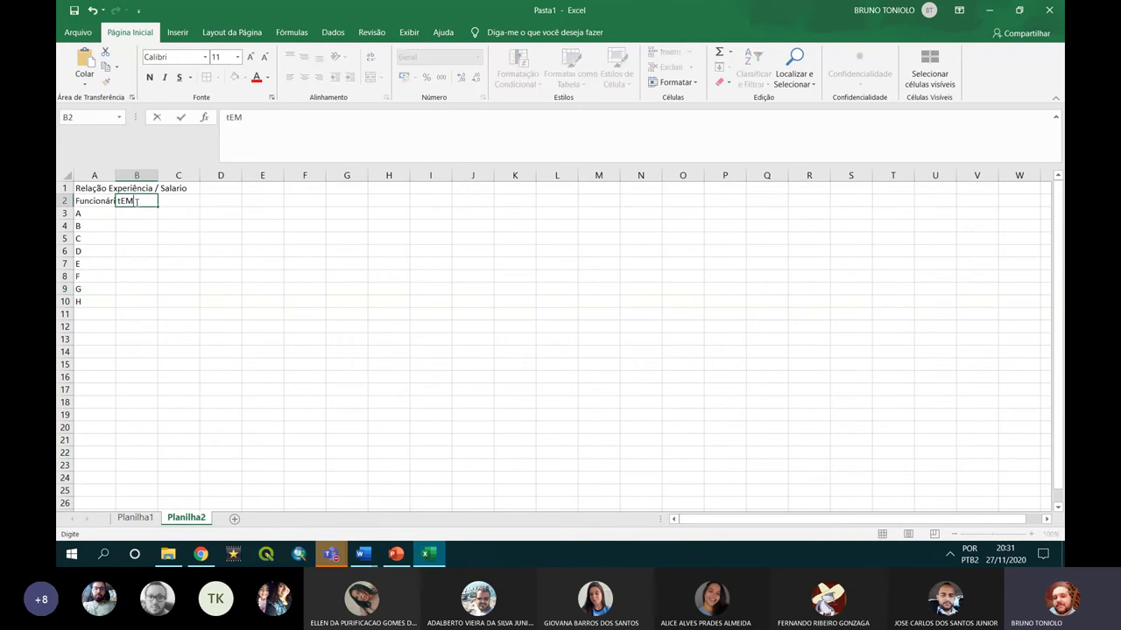
pyautogui.press('BackSpace')
pyautogui.press('BackSpace')
pyautogui.press('BackSpace')
pyautogui.write('TEMP')
pyautogui.press('BackSpace')
pyautogui.press('BackSpace')
pyautogui.press('BackSpace')
pyautogui.write('empo de ')
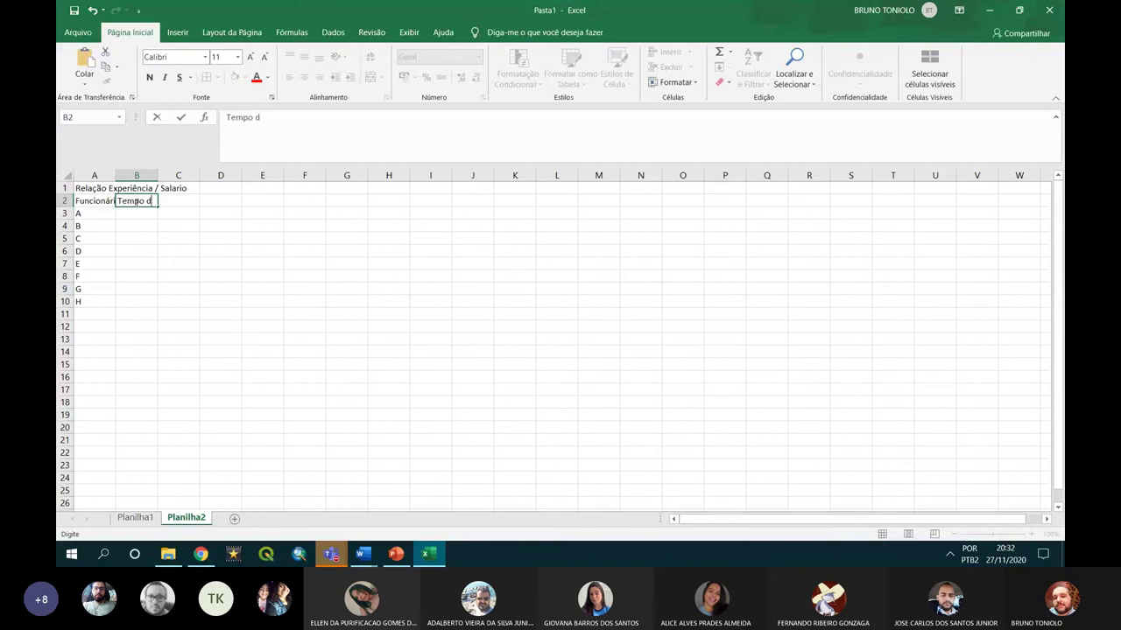
pyautogui.write('Casa (anos')
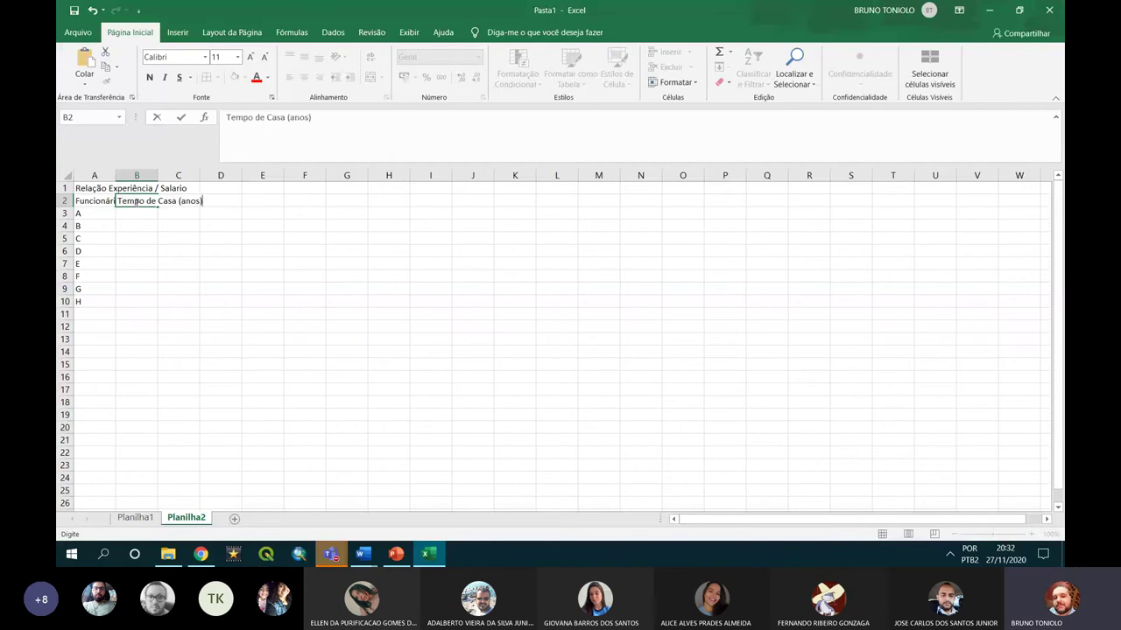
pyautogui.press('Return')
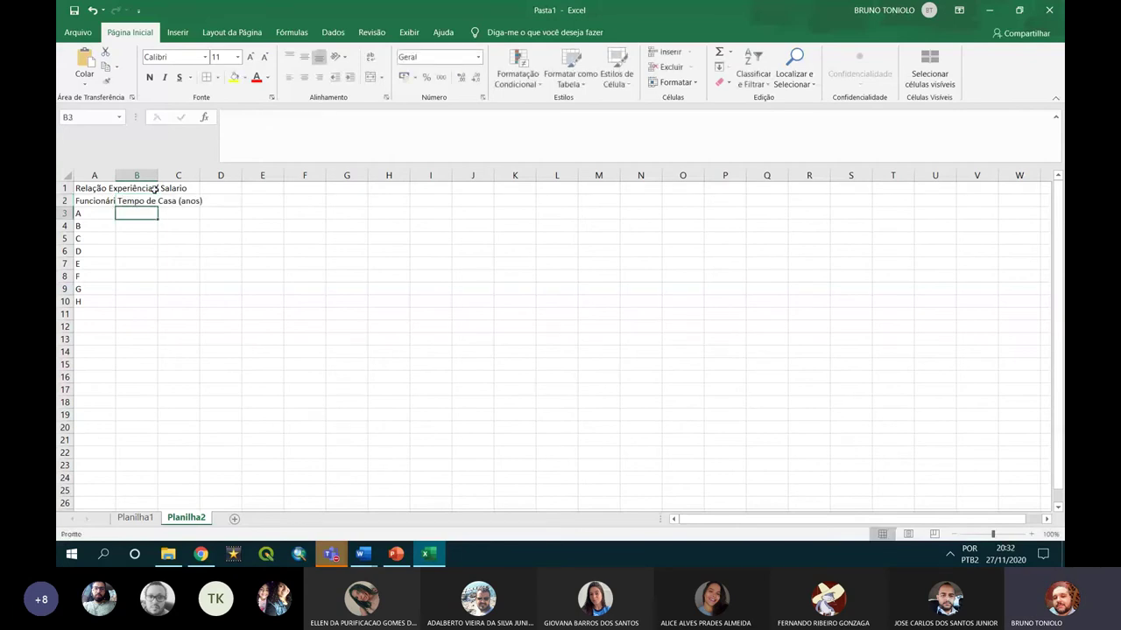
# Step: Autofit column B and enter the header 'Salário (R$)' in C2
pyautogui.doubleClick(158, 174)
pyautogui.click(212, 202)
pyautogui.write('Sal')
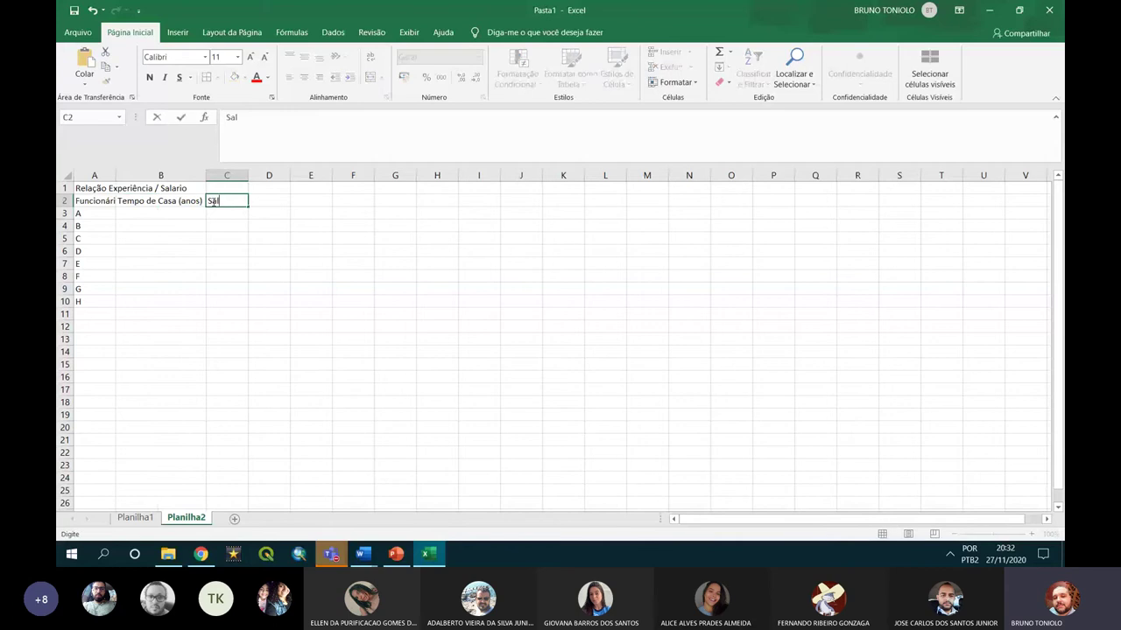
pyautogui.write('ário (R')
pyautogui.write('$)')
pyautogui.press('Return')
pyautogui.click(163, 217)
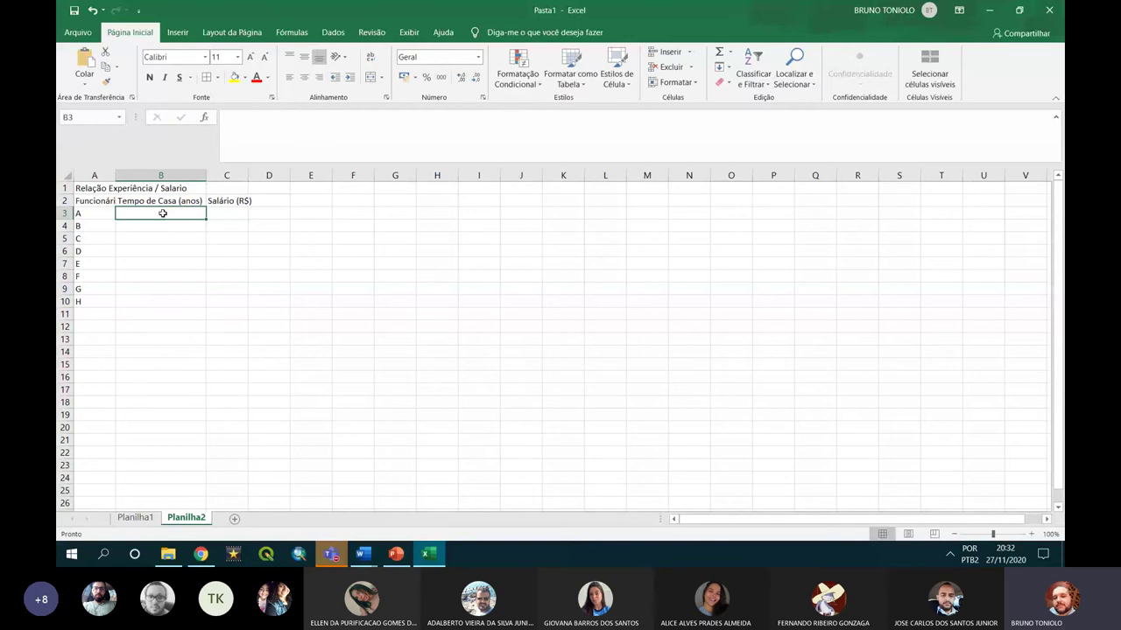
# Step: Enter tenure and salary for employees A–D: 1/1500, 4/3000, 10/1700, 3/12000
pyautogui.write('1')
pyautogui.press('Tab')
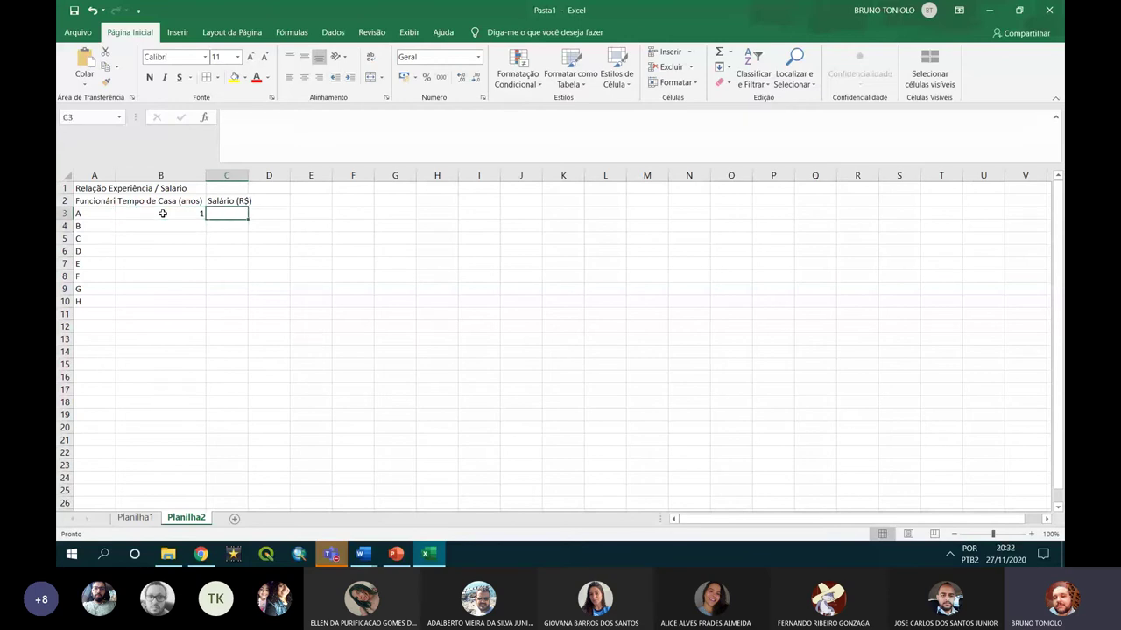
pyautogui.write('1500')
pyautogui.press('Return')
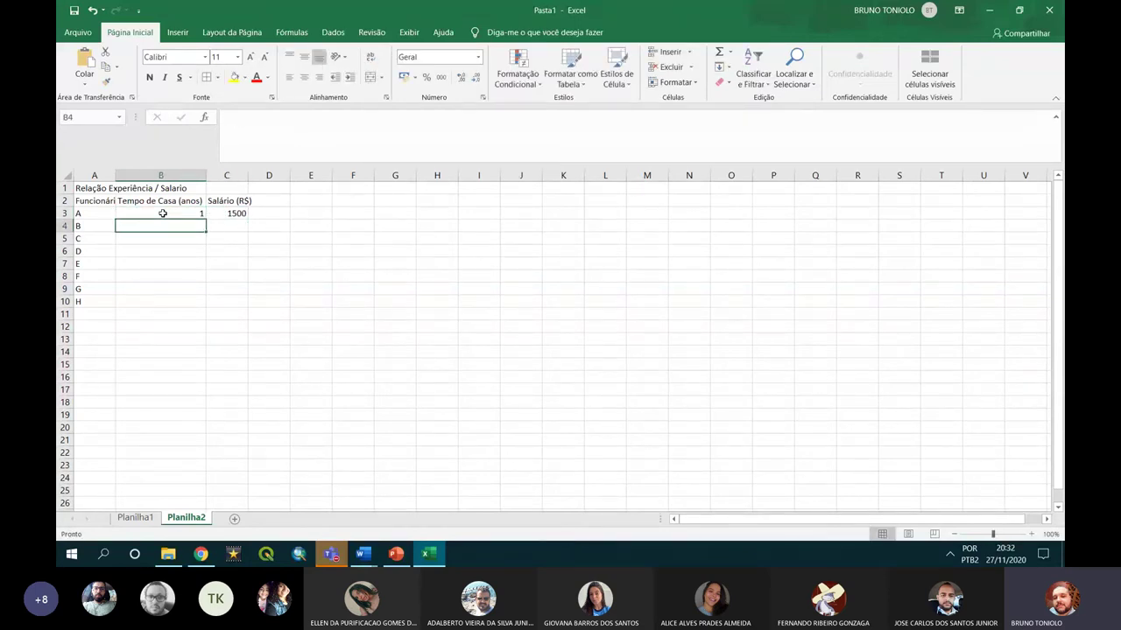
pyautogui.write('4')
pyautogui.press('Return')
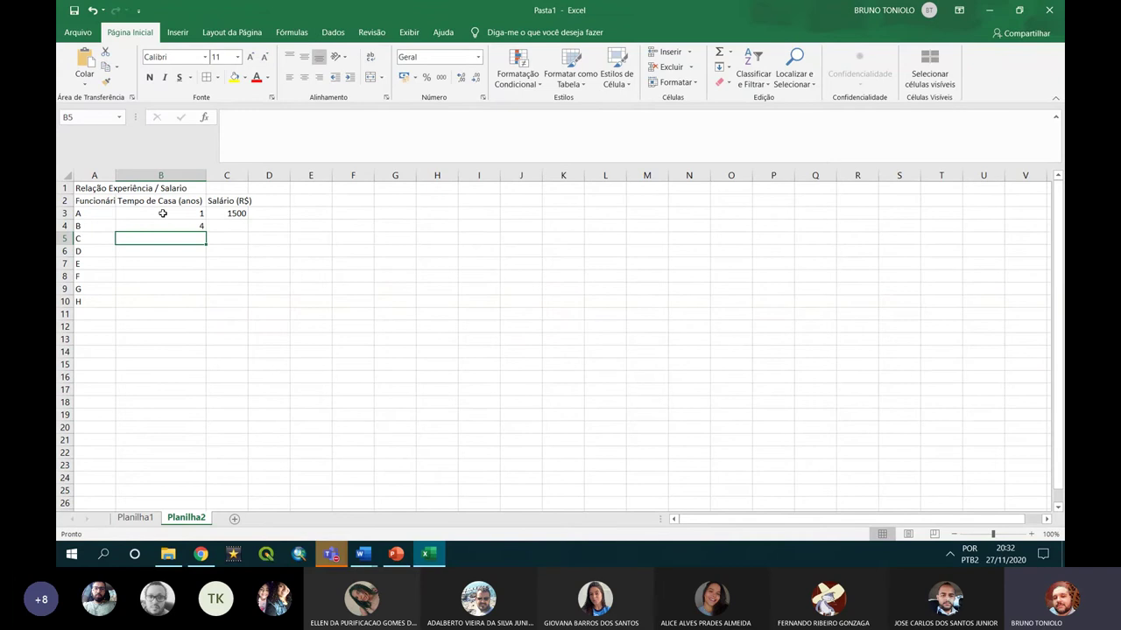
pyautogui.press('Up')
pyautogui.press('Right')
pyautogui.write('3000')
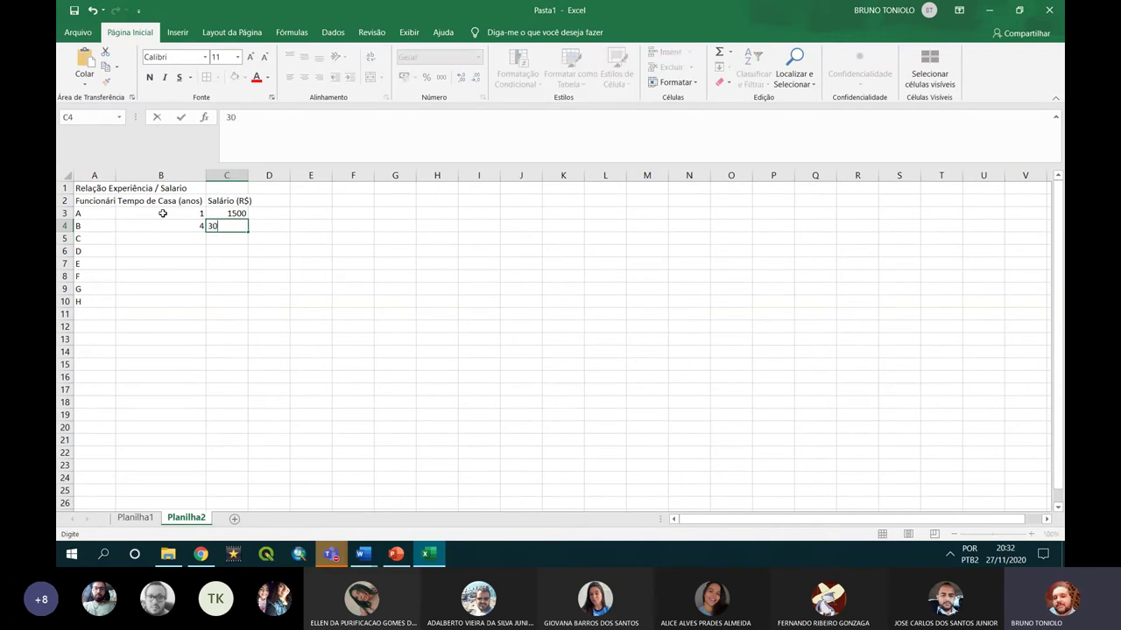
pyautogui.press('Return')
pyautogui.press('Left')
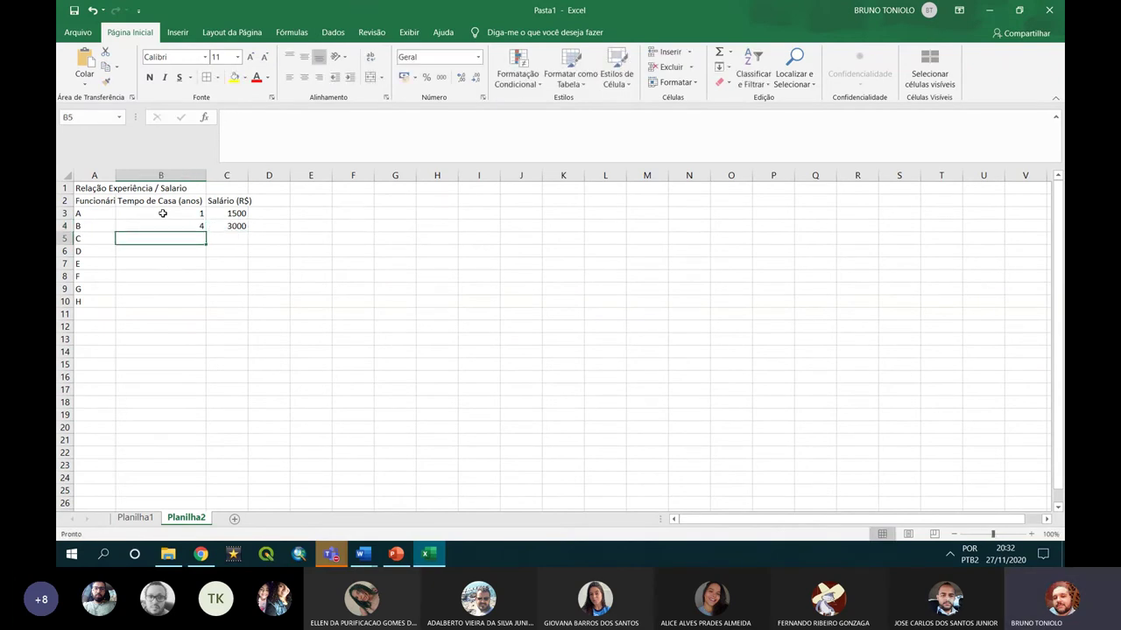
pyautogui.write('10')
pyautogui.press('Return')
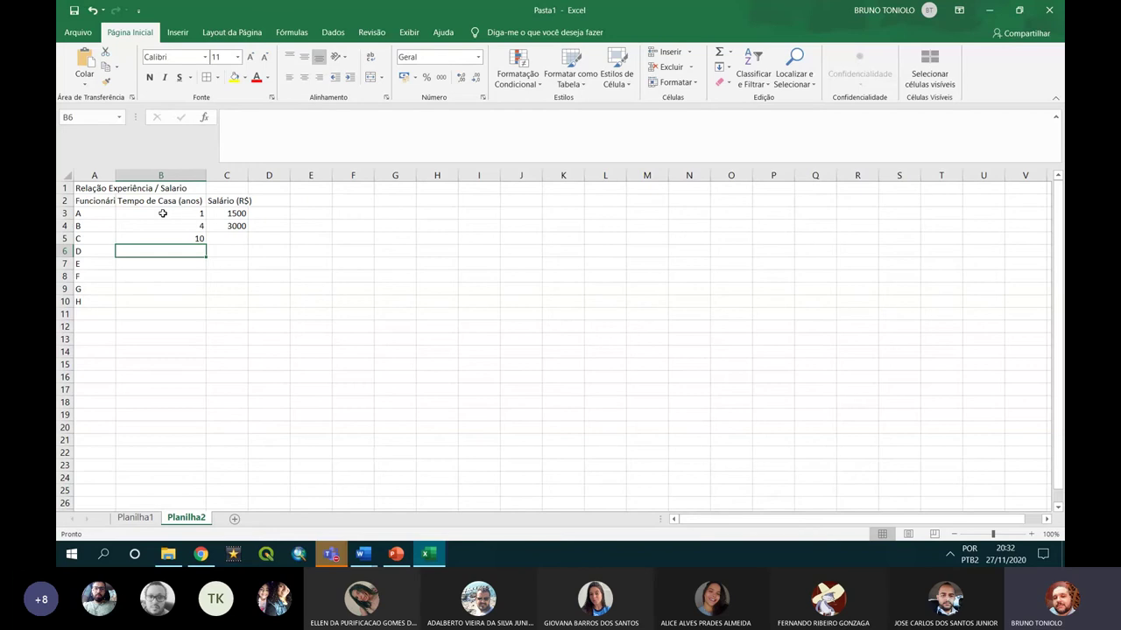
pyautogui.press('Up')
pyautogui.press('Right')
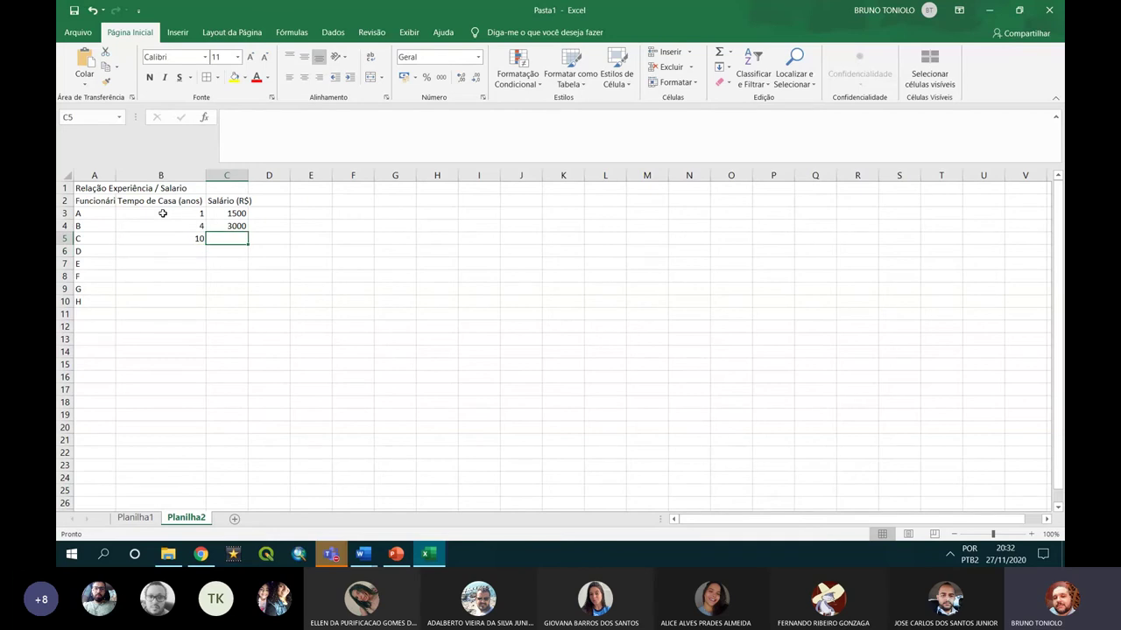
pyautogui.write('1700')
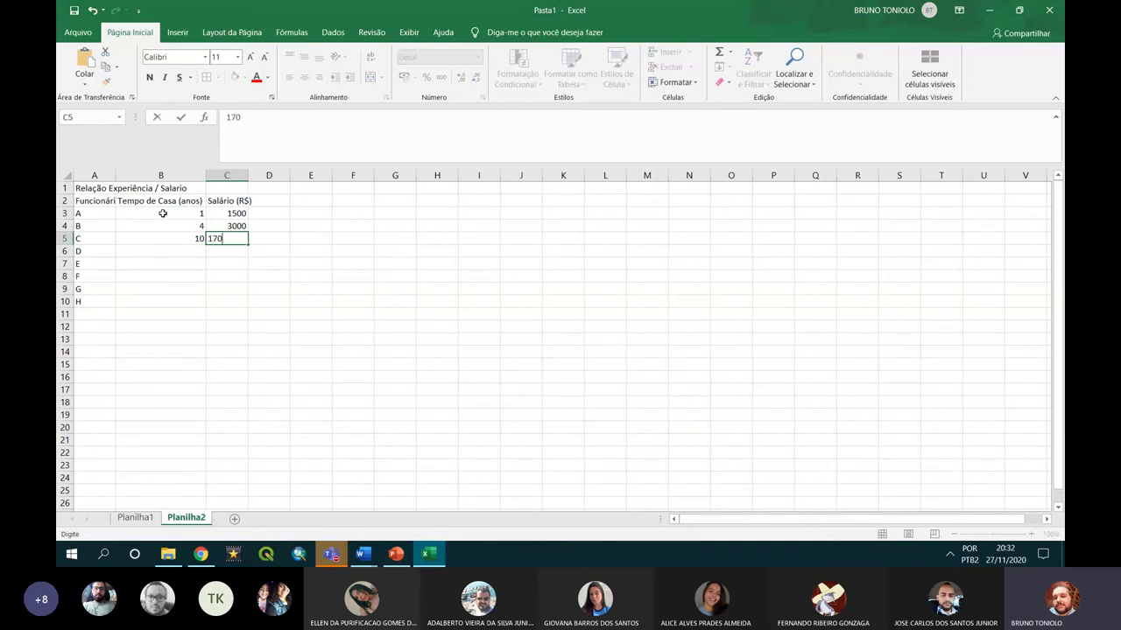
pyautogui.press('Return')
pyautogui.press('Left')
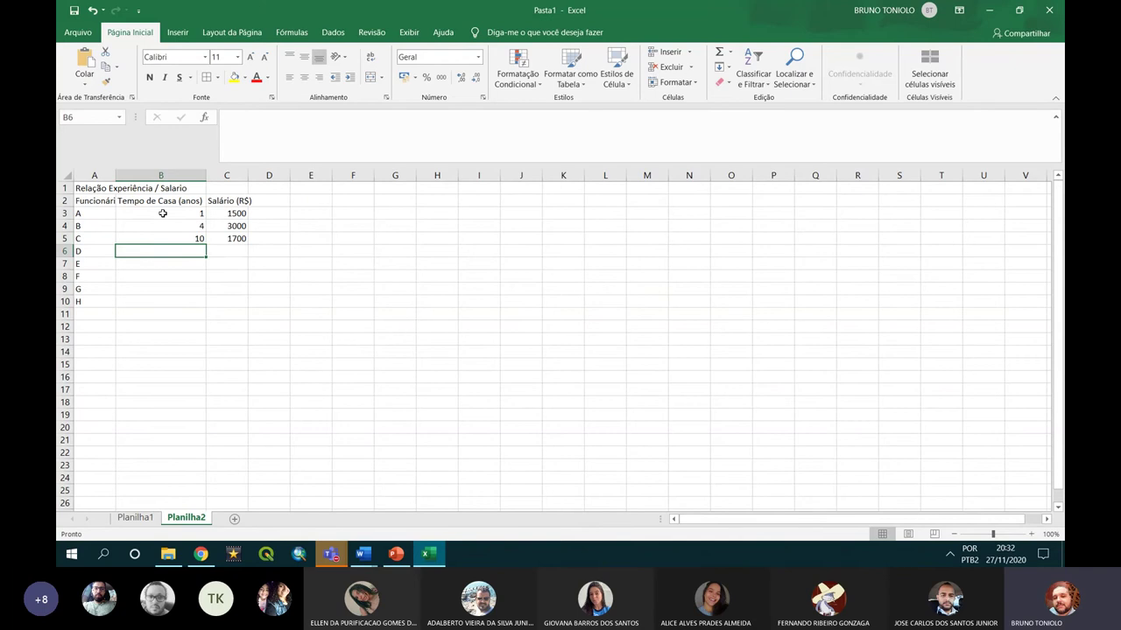
pyautogui.write('3')
pyautogui.press('Right')
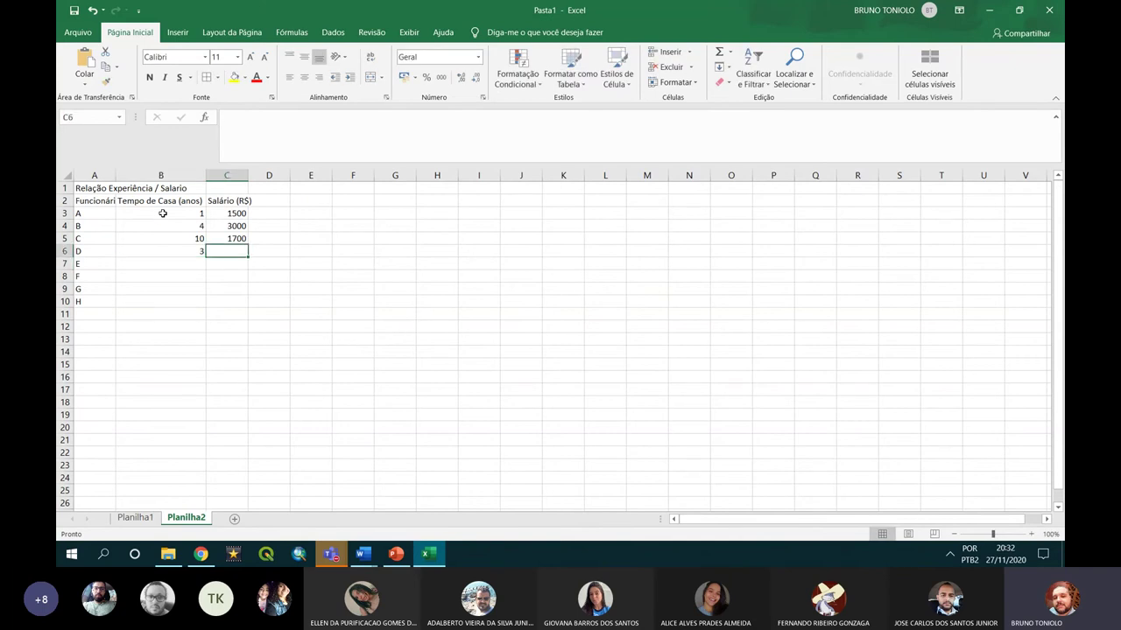
pyautogui.write('12000')
pyautogui.press('Return')
# Step: Enter tenure and salary for employees E–H: 20/25000, 4/5000, 5/6000, 2/1200
pyautogui.press('Left')
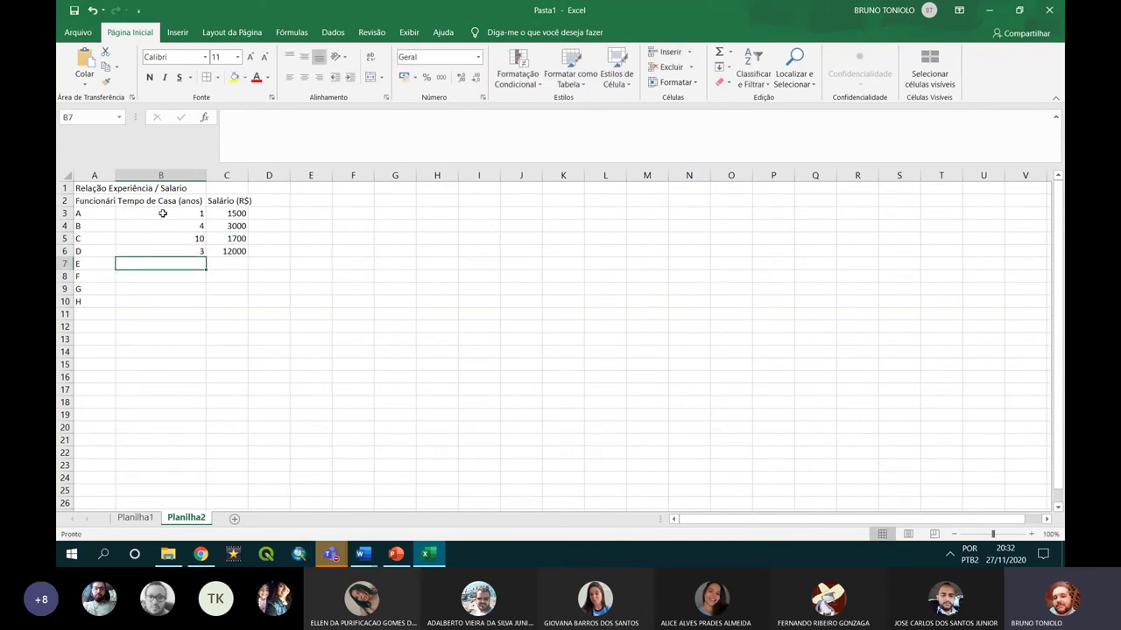
pyautogui.write('20')
pyautogui.press('Right')
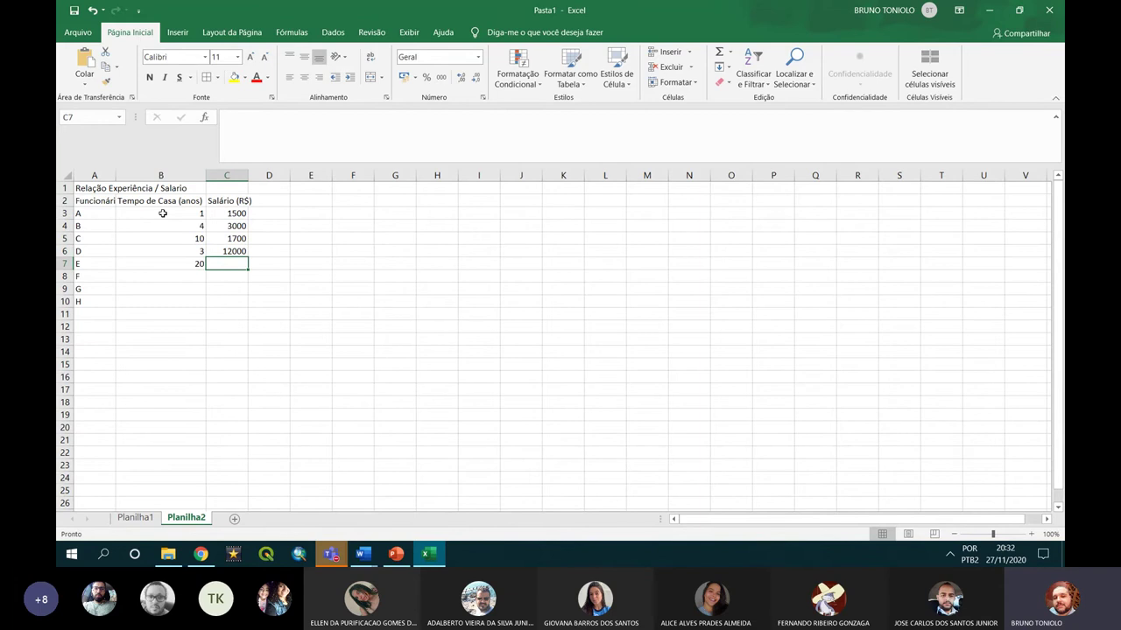
pyautogui.write('25000')
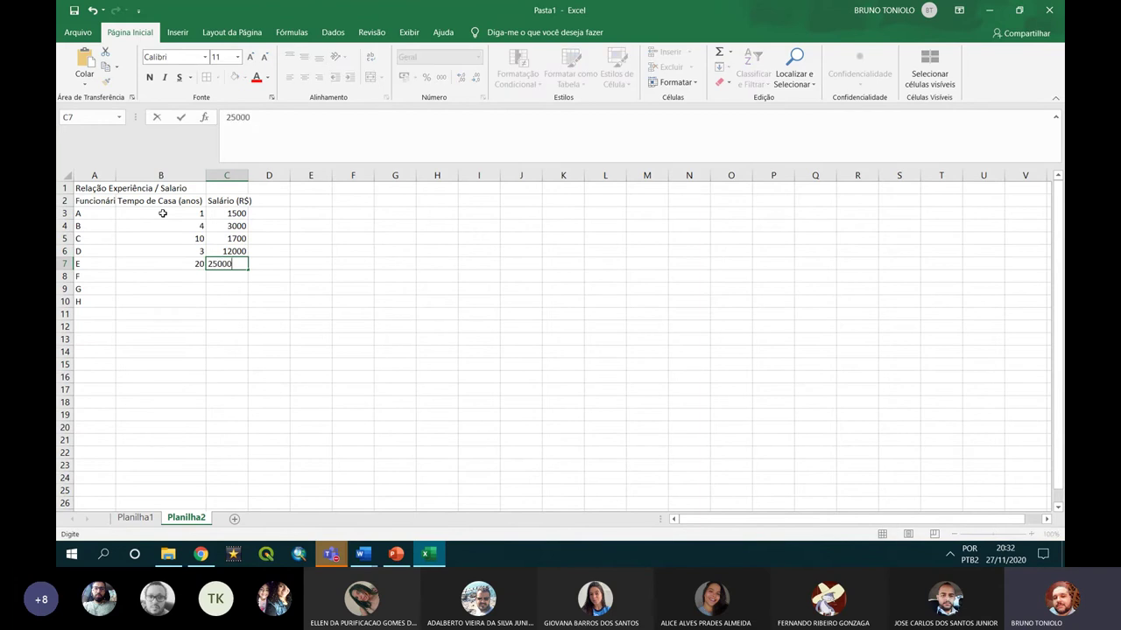
pyautogui.press('Return')
pyautogui.press('Left')
pyautogui.write('4')
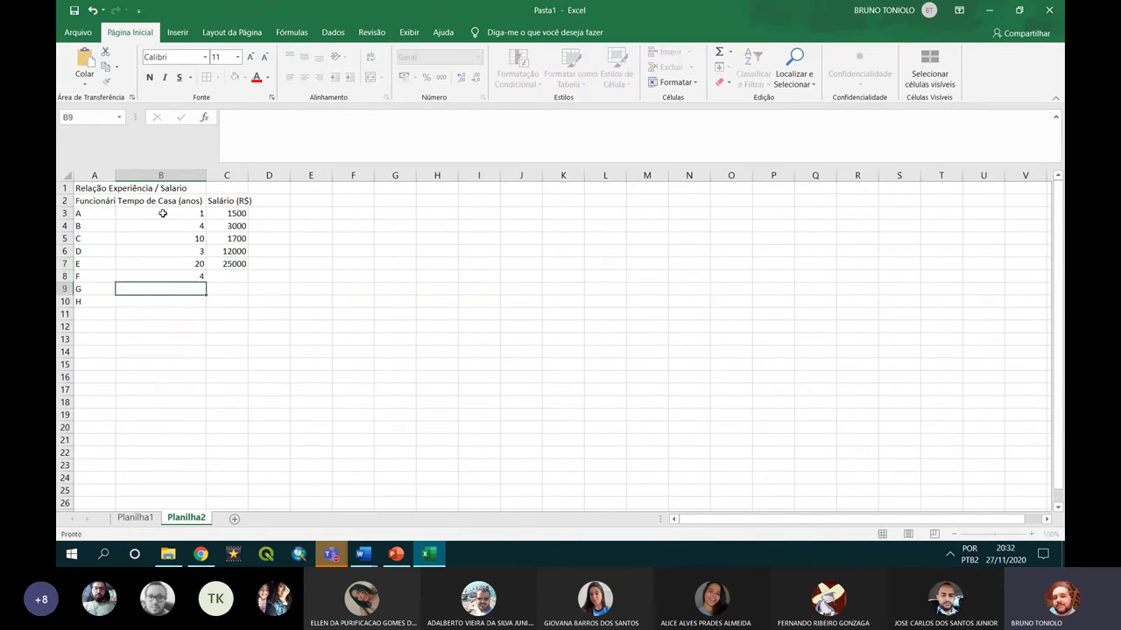
pyautogui.press('Right')
pyautogui.write('5000')
pyautogui.press('Return')
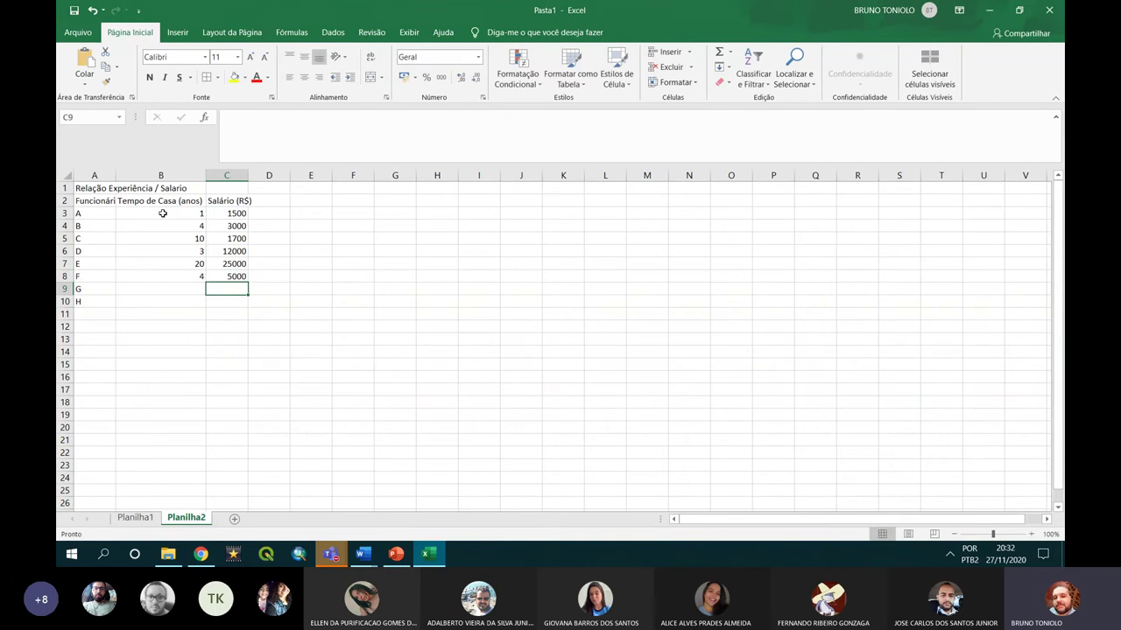
pyautogui.press('Left')
pyautogui.write('5')
pyautogui.press('Return')
pyautogui.hotkey('alt', 't')
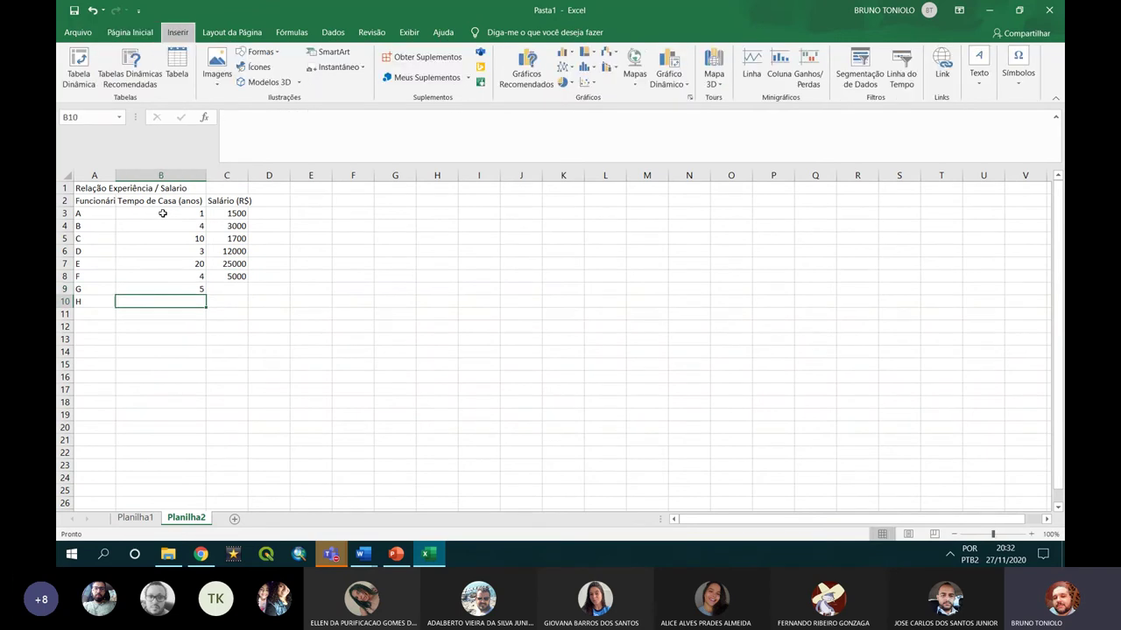
pyautogui.click(239, 288)
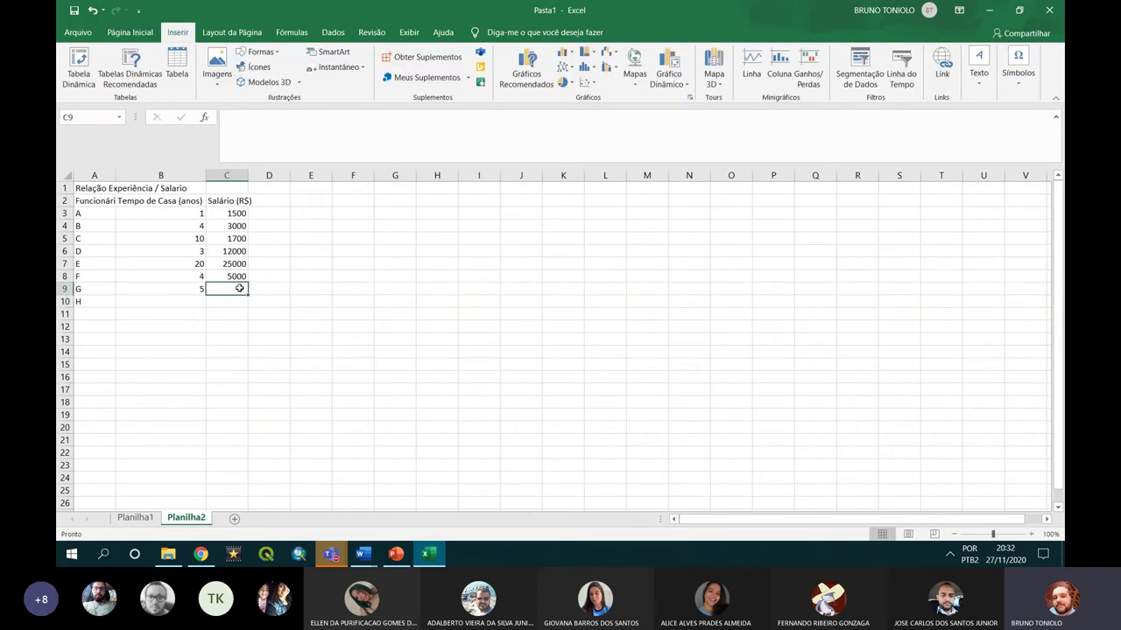
pyautogui.write('6000')
pyautogui.press('Return')
pyautogui.press('Left')
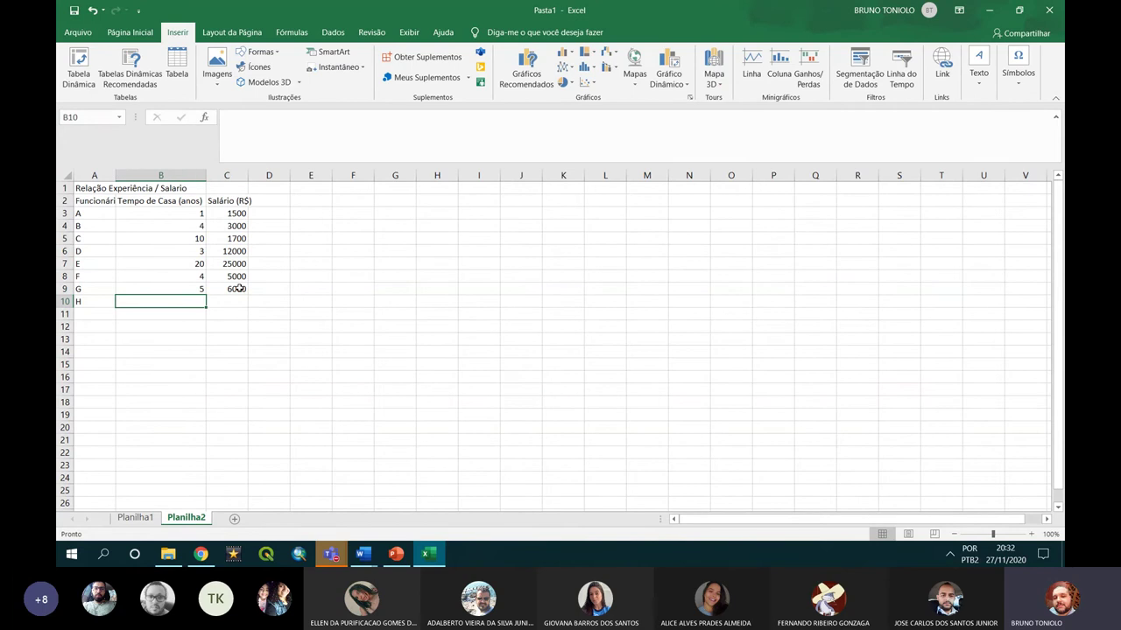
pyautogui.write('2')
pyautogui.press('Tab')
pyautogui.write('12')
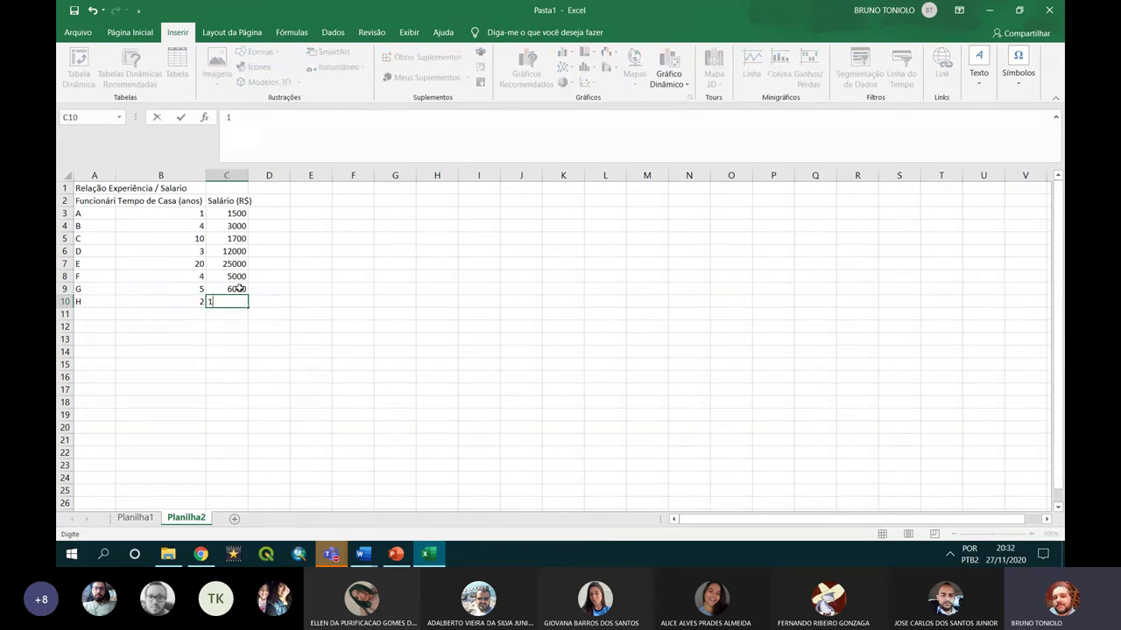
pyautogui.write('00')
pyautogui.press('Return')
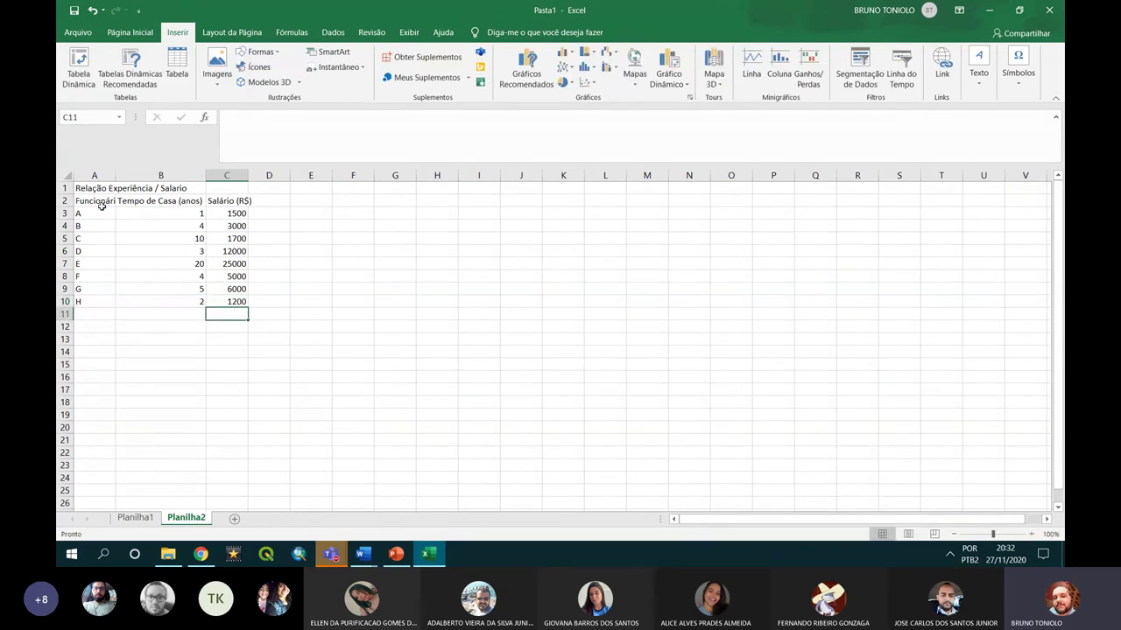
# Step: Autofit column A and centre B2:C10 both horizontally and vertically
pyautogui.doubleClick(120, 174)
pyautogui.moveTo(112, 200); pyautogui.dragTo(302, 301)
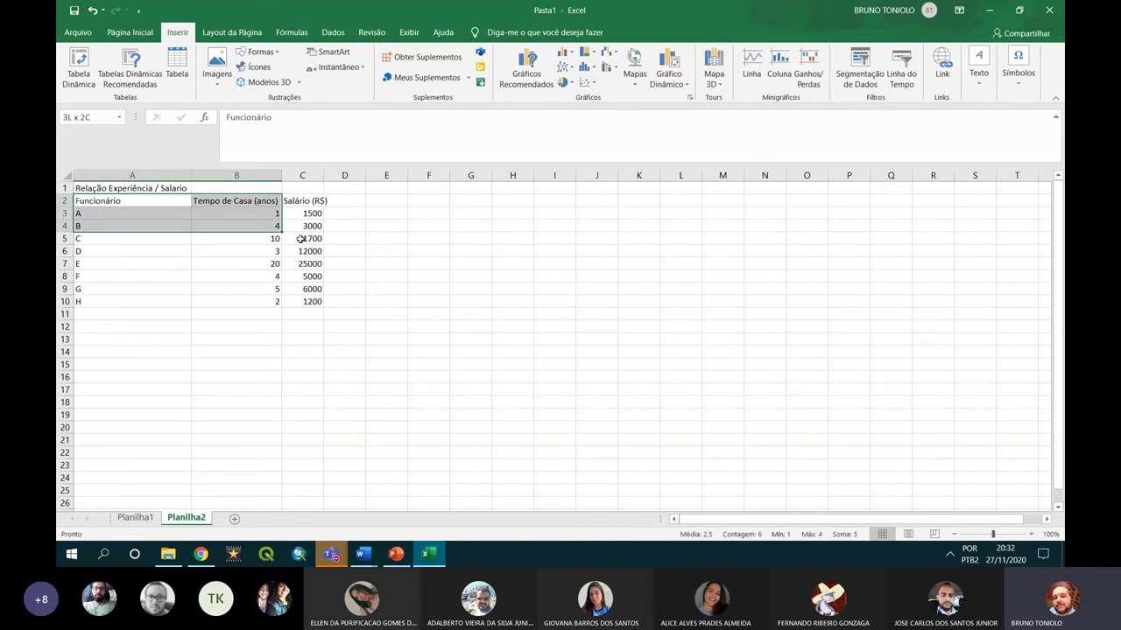
pyautogui.click(236, 238)
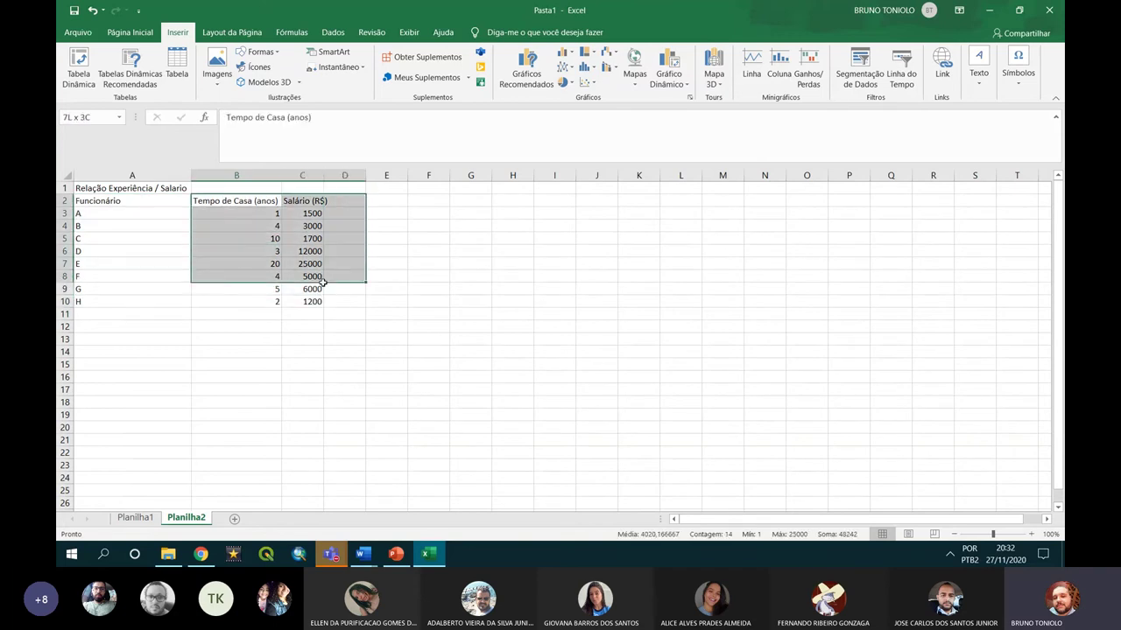
pyautogui.moveTo(226, 201); pyautogui.dragTo(308, 297)
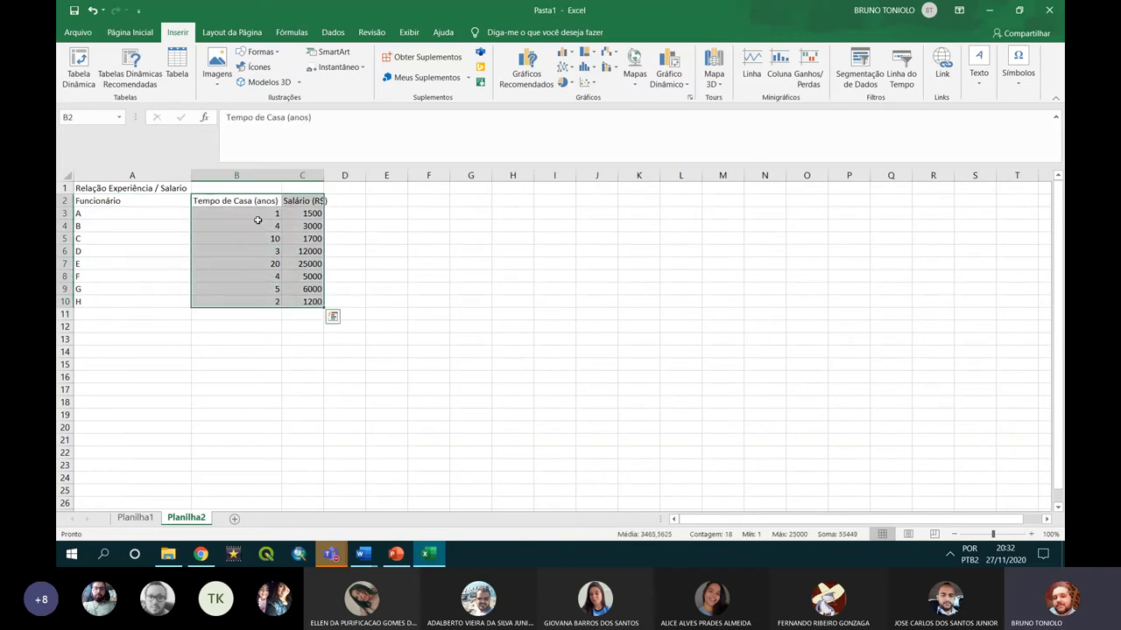
pyautogui.click(130, 32)
pyautogui.click(304, 77)
pyautogui.click(304, 57)
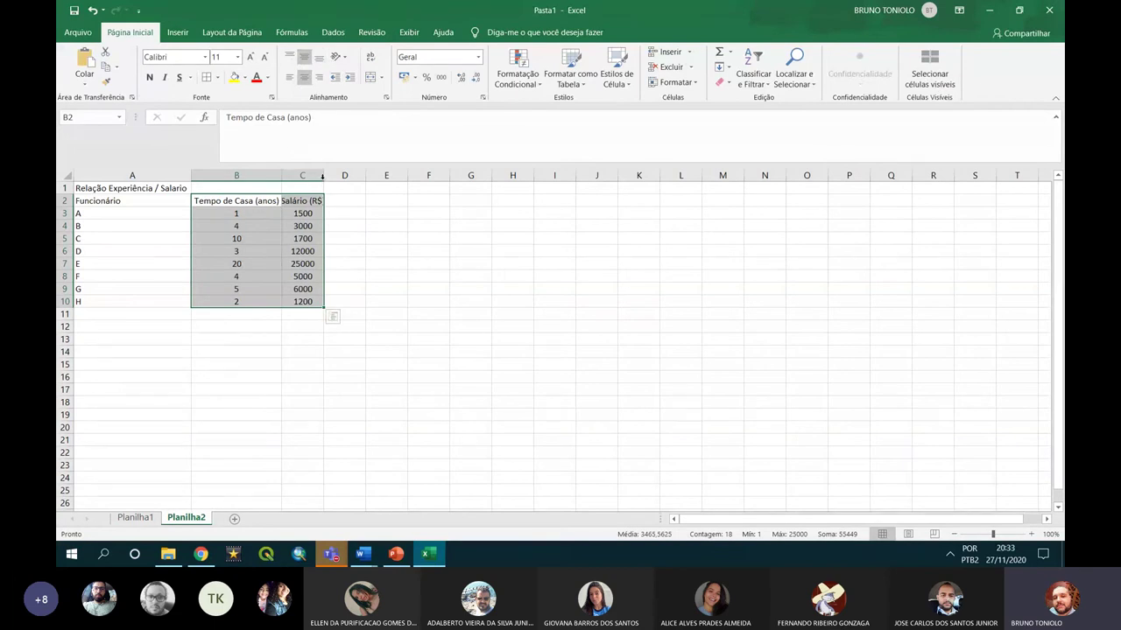
# Step: Widen column C to fit 'Salário (R$)' and reselect B2:C10
pyautogui.moveTo(323, 176); pyautogui.dragTo(330, 176)
pyautogui.moveTo(236, 200); pyautogui.dragTo(310, 301)
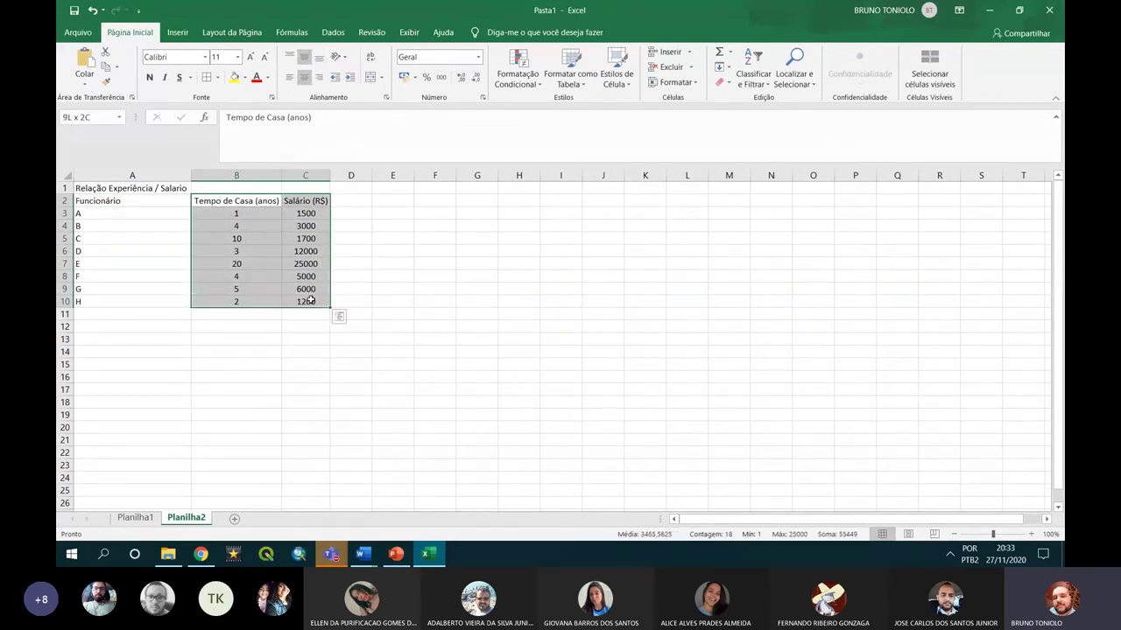
pyautogui.click(177, 33)
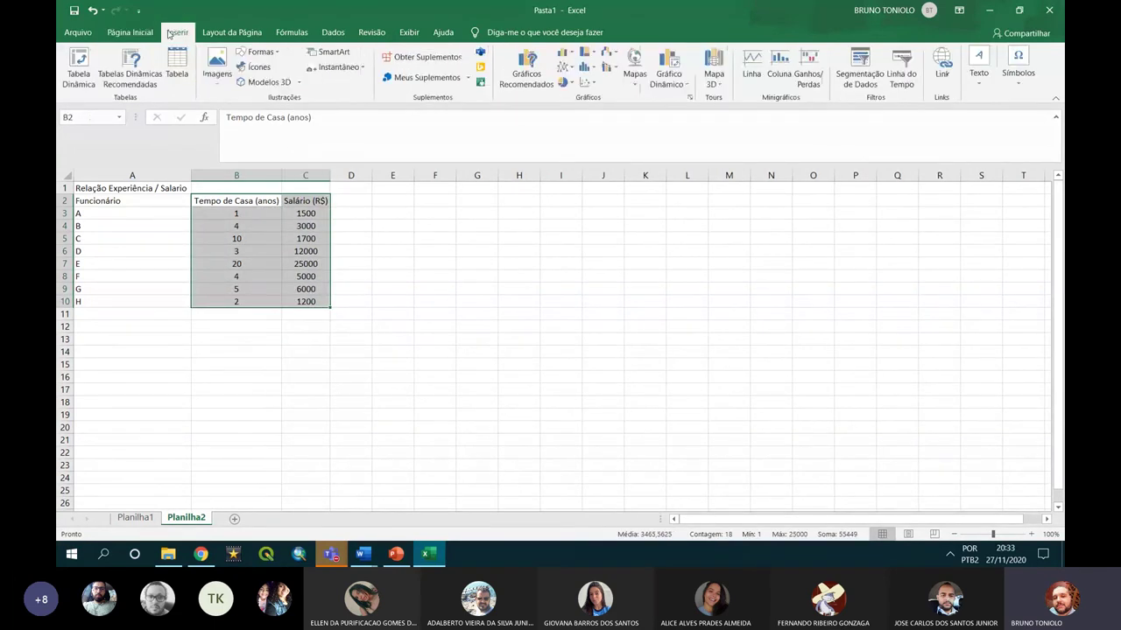
# Step: Compare the recommended line and scatter charts for B2:C10, then show all chart types
pyautogui.click(524, 75)
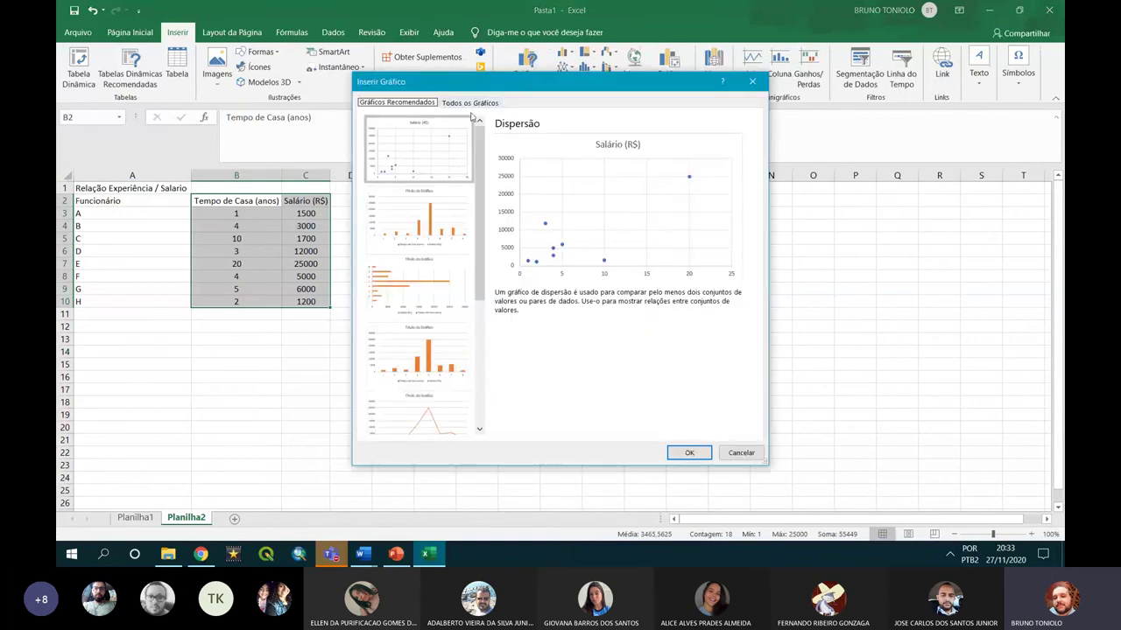
pyautogui.scroll(-3, 419, 246)
pyautogui.scroll(3, 418, 246)
pyautogui.click(414, 368)
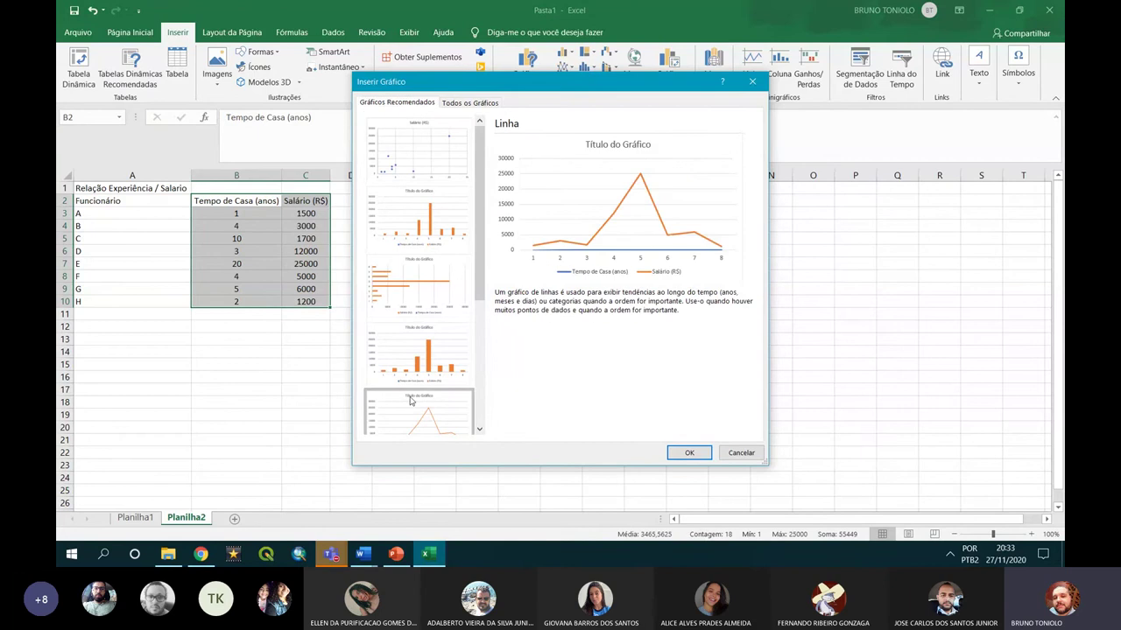
pyautogui.click(423, 165)
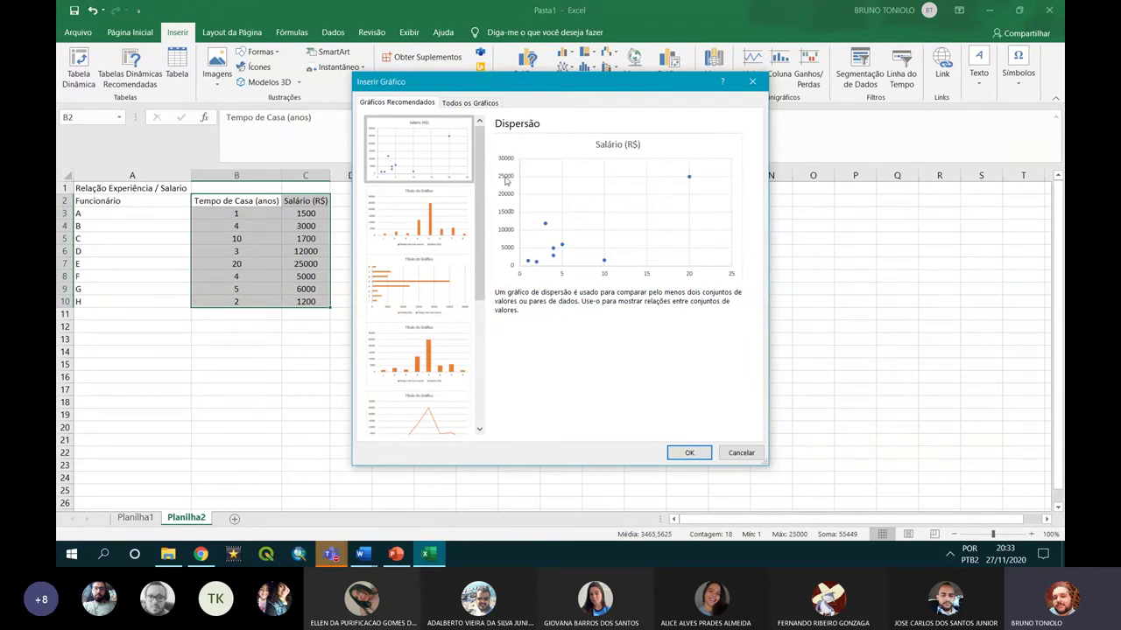
pyautogui.click(494, 103)
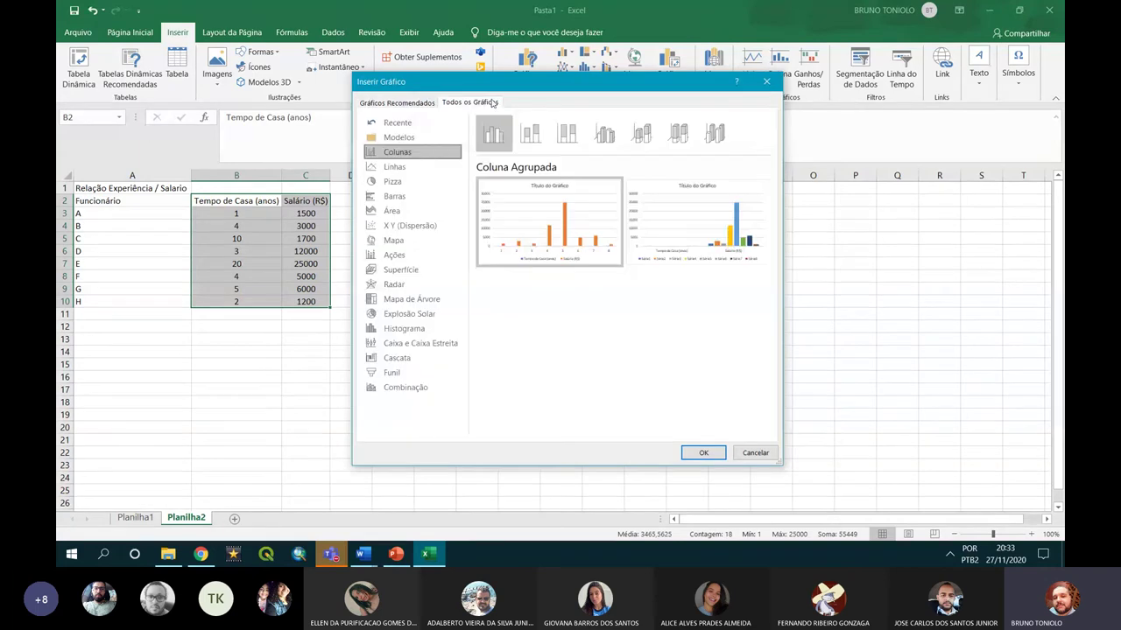
# Step: Compare X Y (Dispersão) variants and insert Dispersão com Linhas Retas
pyautogui.click(407, 227)
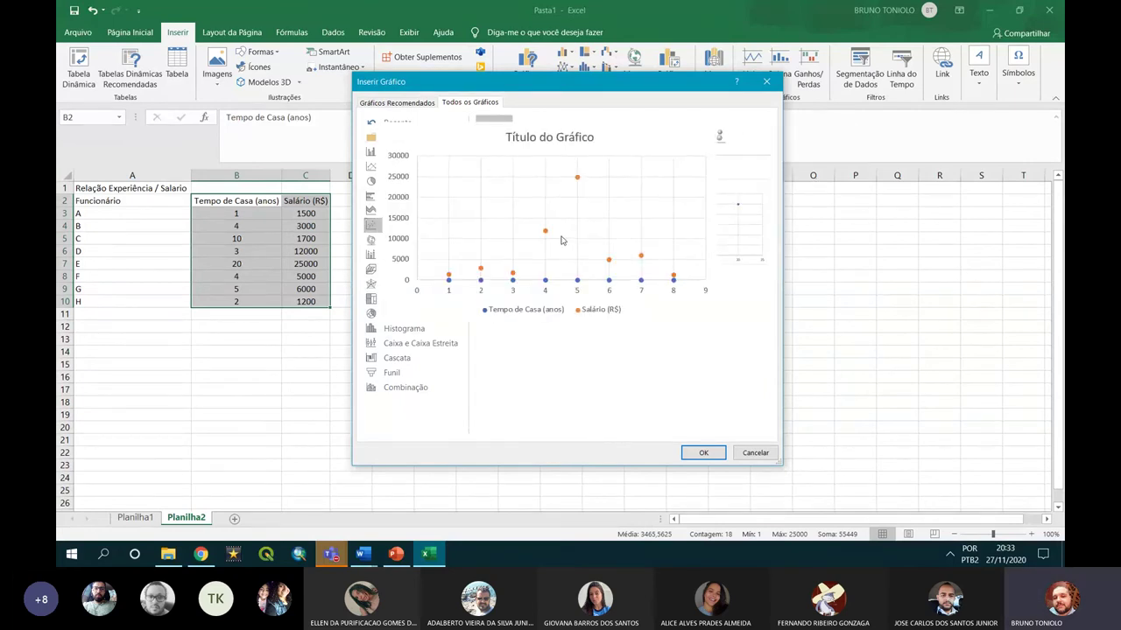
pyautogui.moveTo(685, 248)
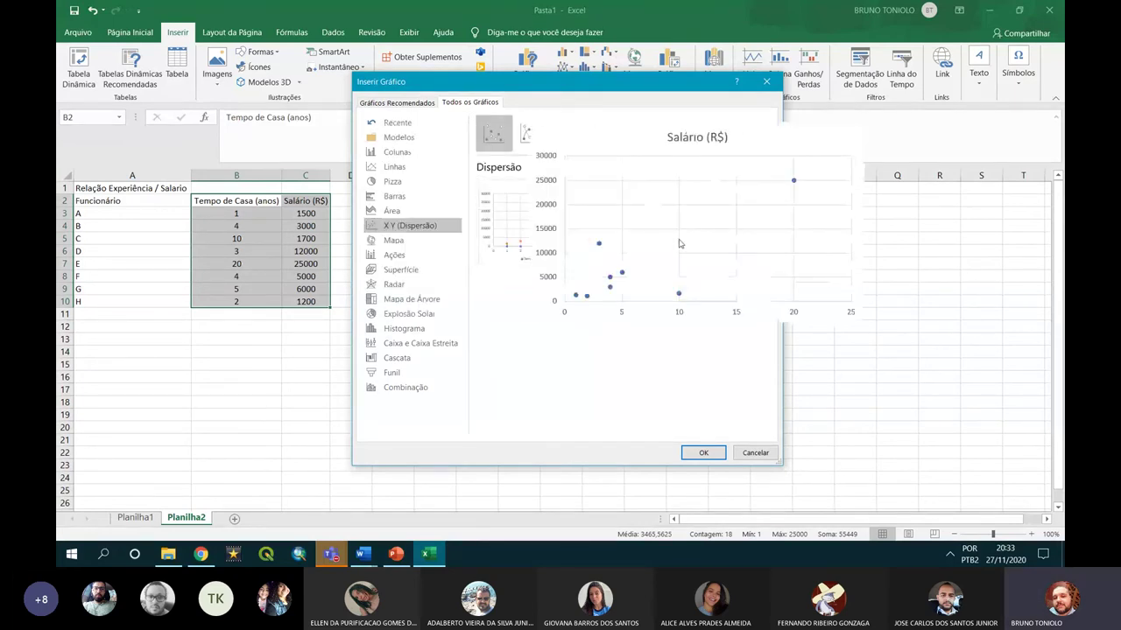
pyautogui.click(536, 147)
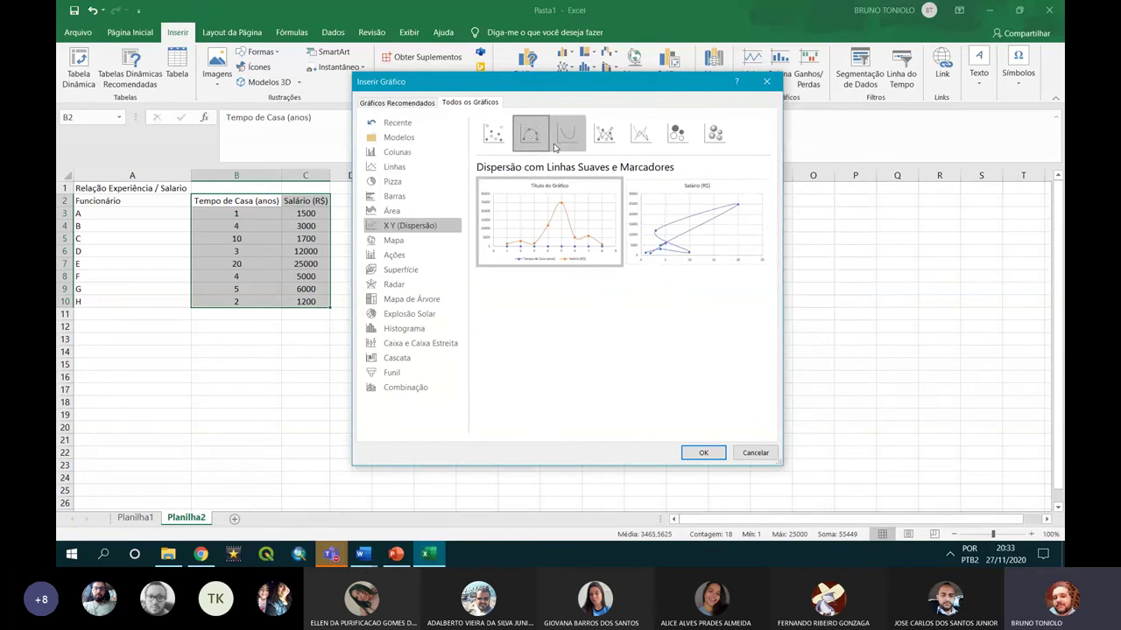
pyautogui.click(562, 145)
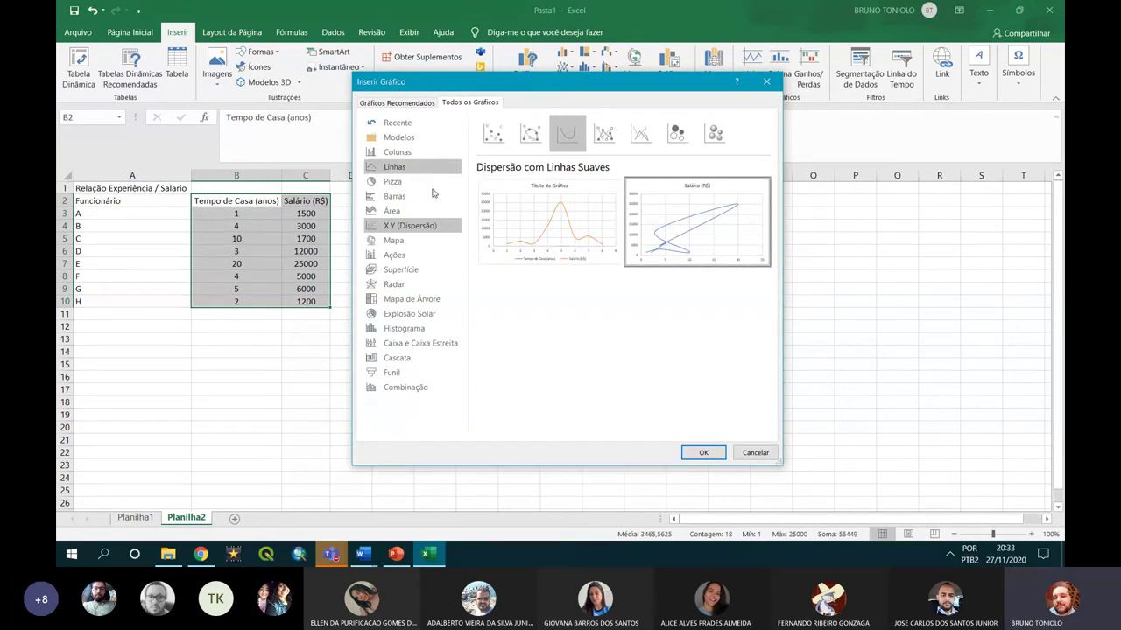
pyautogui.click(493, 132)
pyautogui.click(531, 132)
pyautogui.moveTo(663, 228)
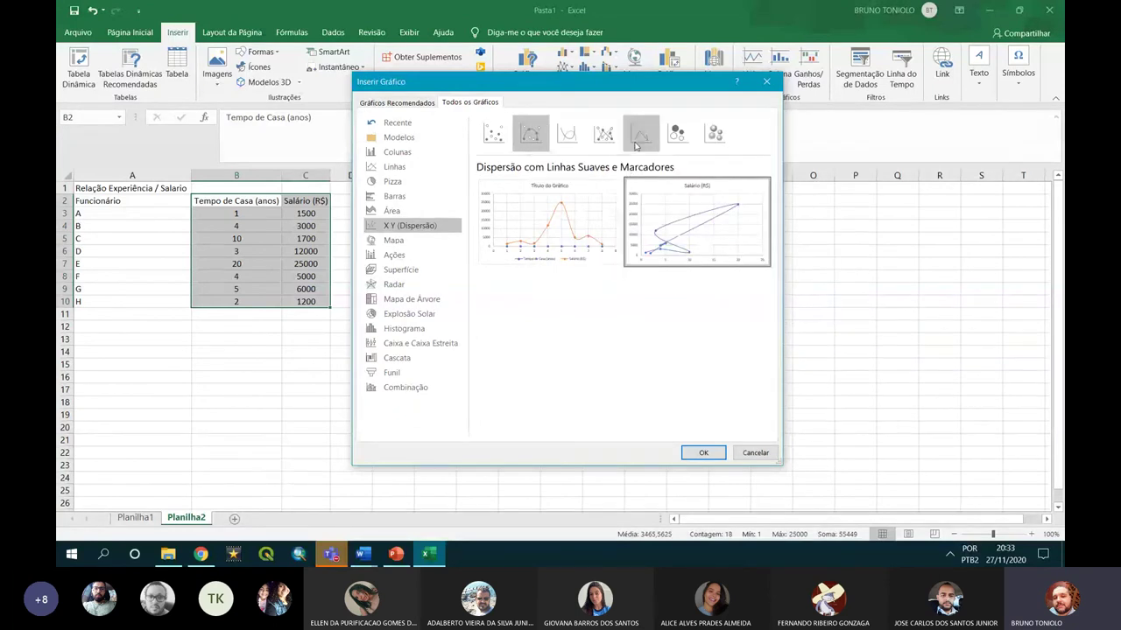
pyautogui.click(636, 145)
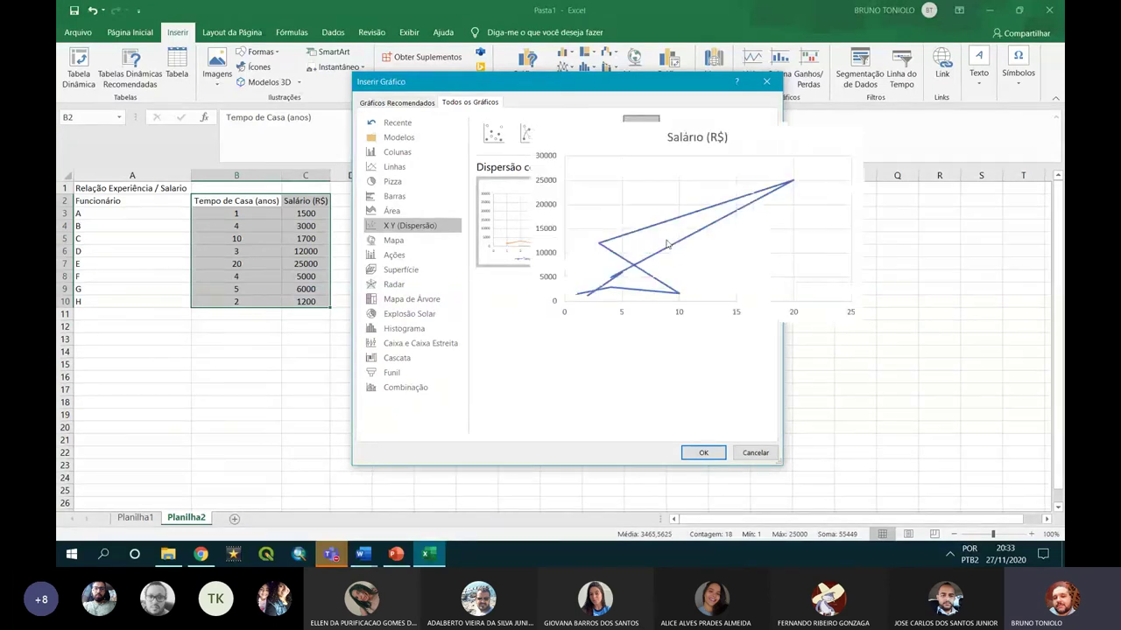
pyautogui.click(700, 452)
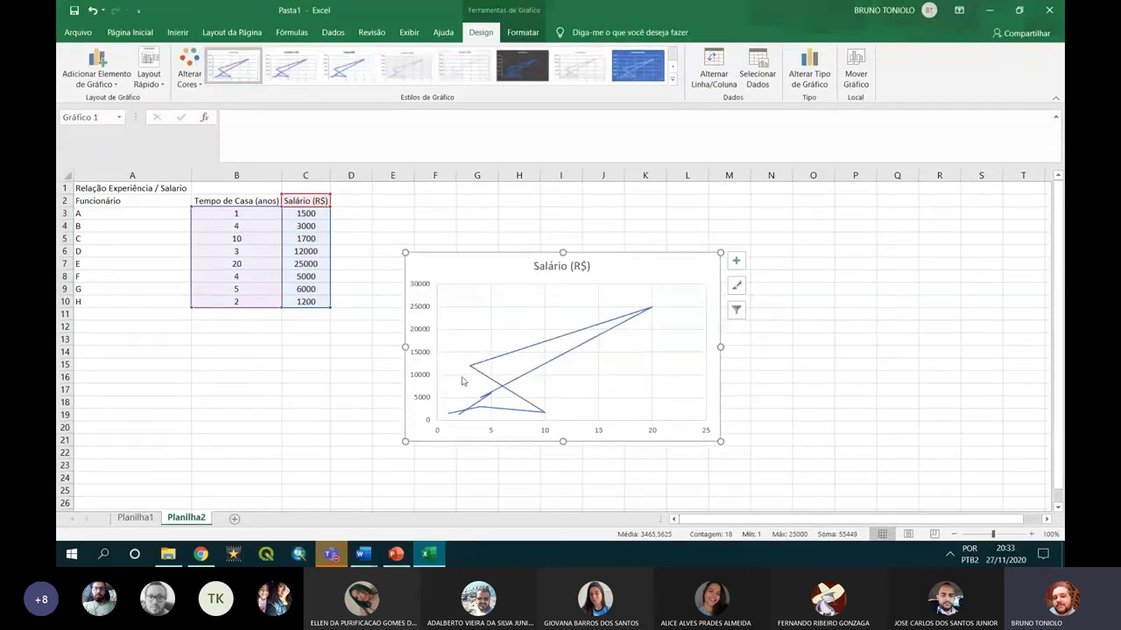
# Step: Drag the Salário (R$) chart up and right beside the table, then reselect tenure cell B4
pyautogui.rightClick(544, 431)
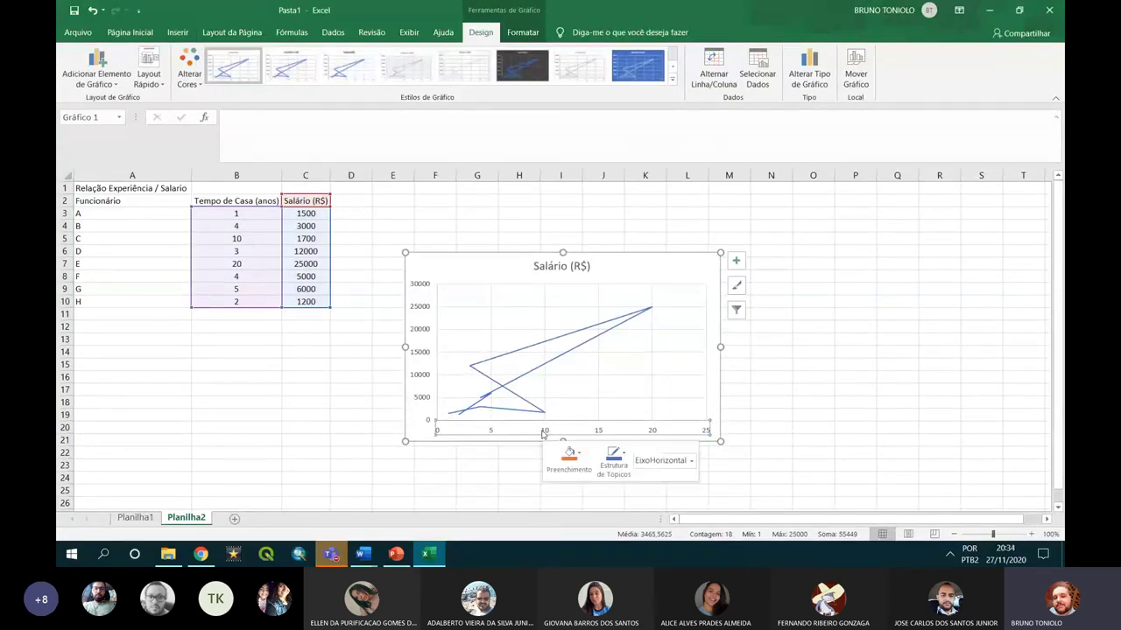
pyautogui.press('Escape')
pyautogui.click(421, 329)
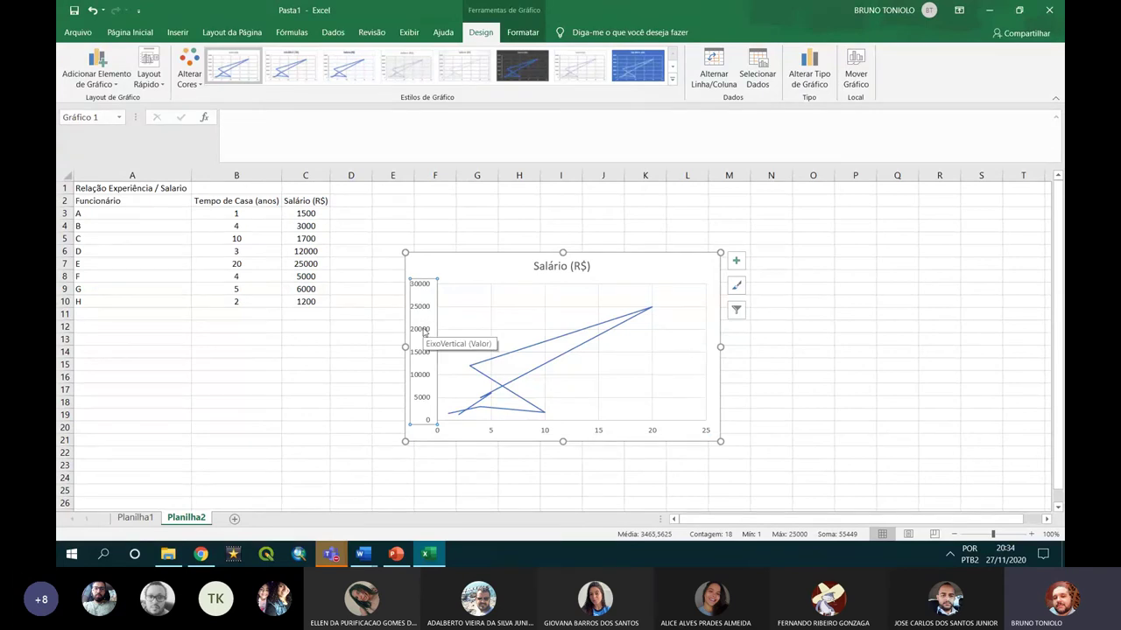
pyautogui.moveTo(464, 261); pyautogui.dragTo(570, 203)
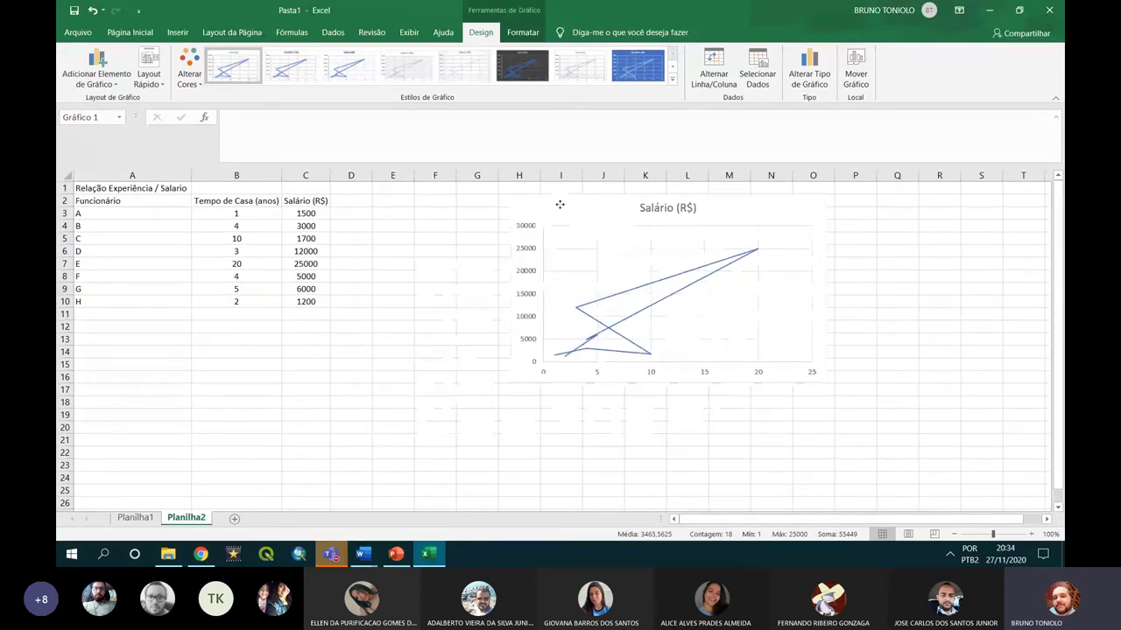
pyautogui.click(324, 252)
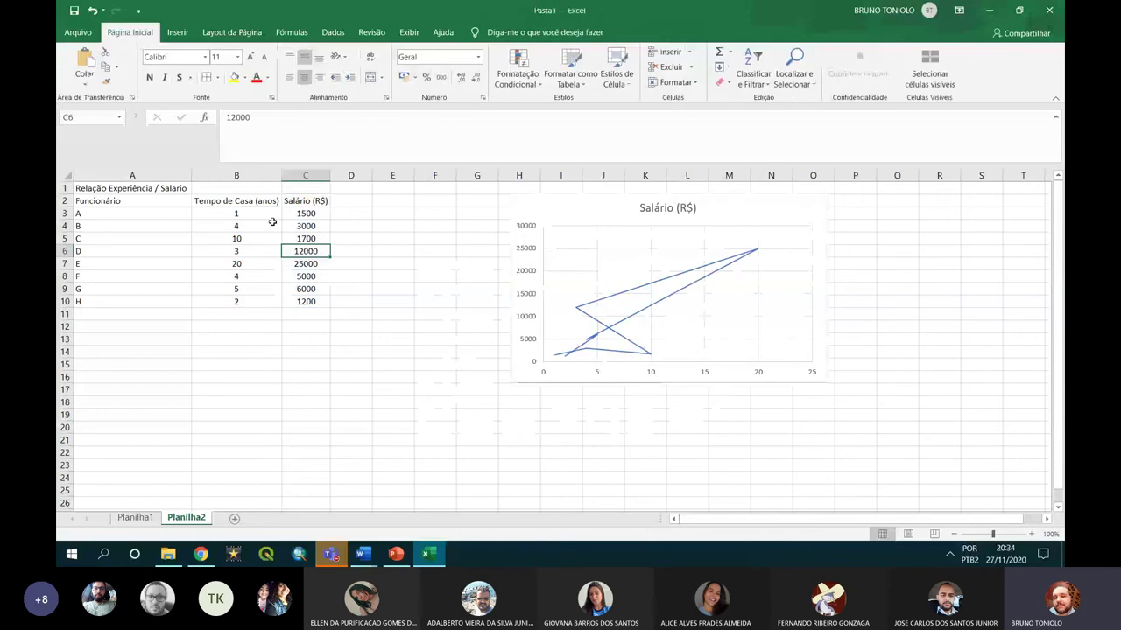
pyautogui.click(244, 214)
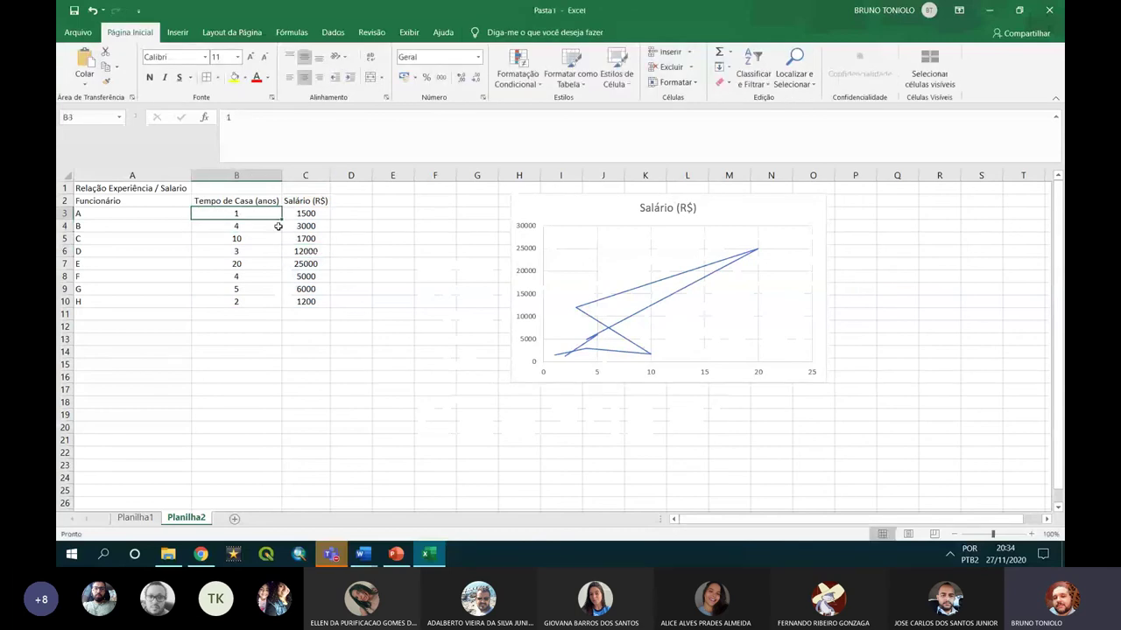
pyautogui.moveTo(279, 223)
pyautogui.mouseDown()
pyautogui.moveTo(276, 313)
pyautogui.moveTo(263, 218)
pyautogui.mouseUp()
pyautogui.click(249, 226)
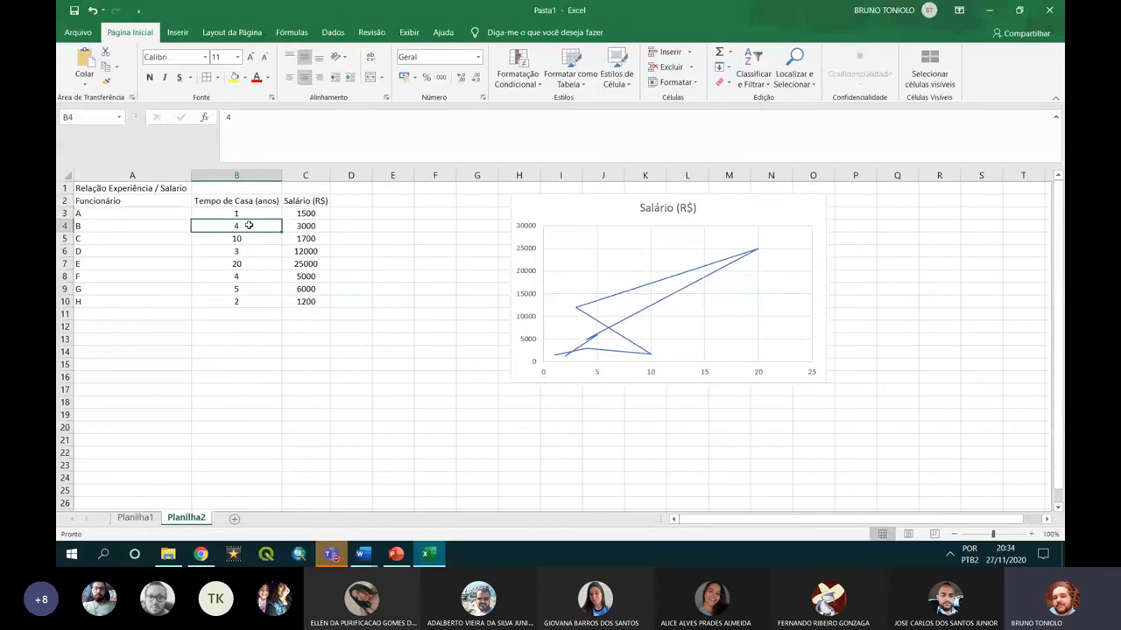
# Step: Enter the tenures 3, 5, 7, 9, 12, 15 and 20 years down column B
pyautogui.write('3')
pyautogui.press('Return')
pyautogui.write('5')
pyautogui.press('Return')
pyautogui.write('7')
pyautogui.press('Return')
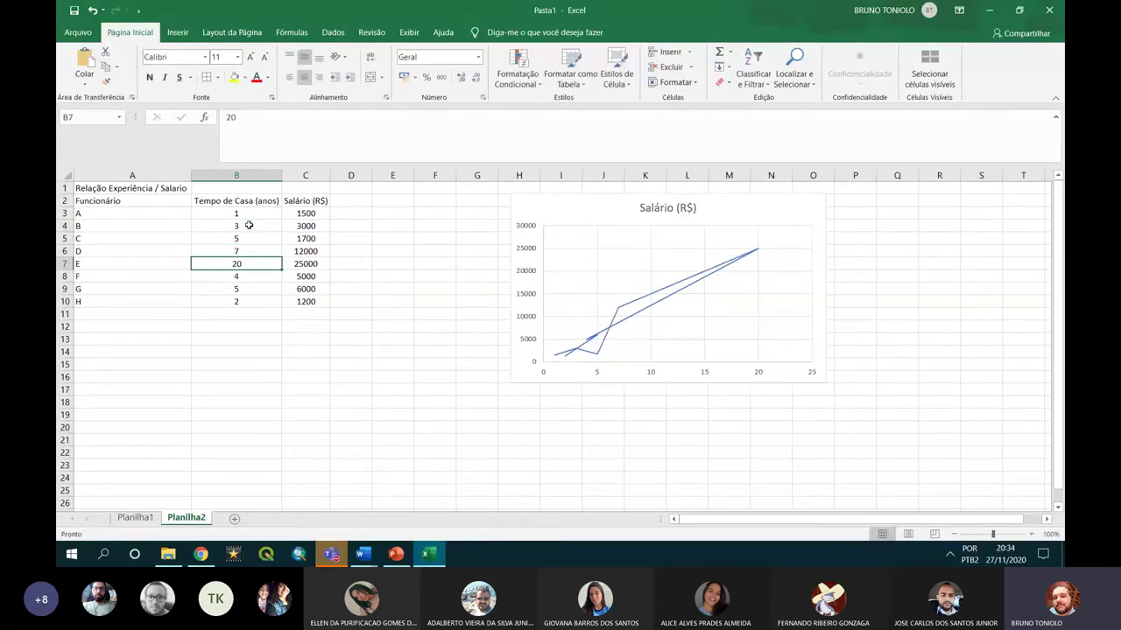
pyautogui.write('9')
pyautogui.press('Return')
pyautogui.write('12')
pyautogui.press('Return')
pyautogui.write('15')
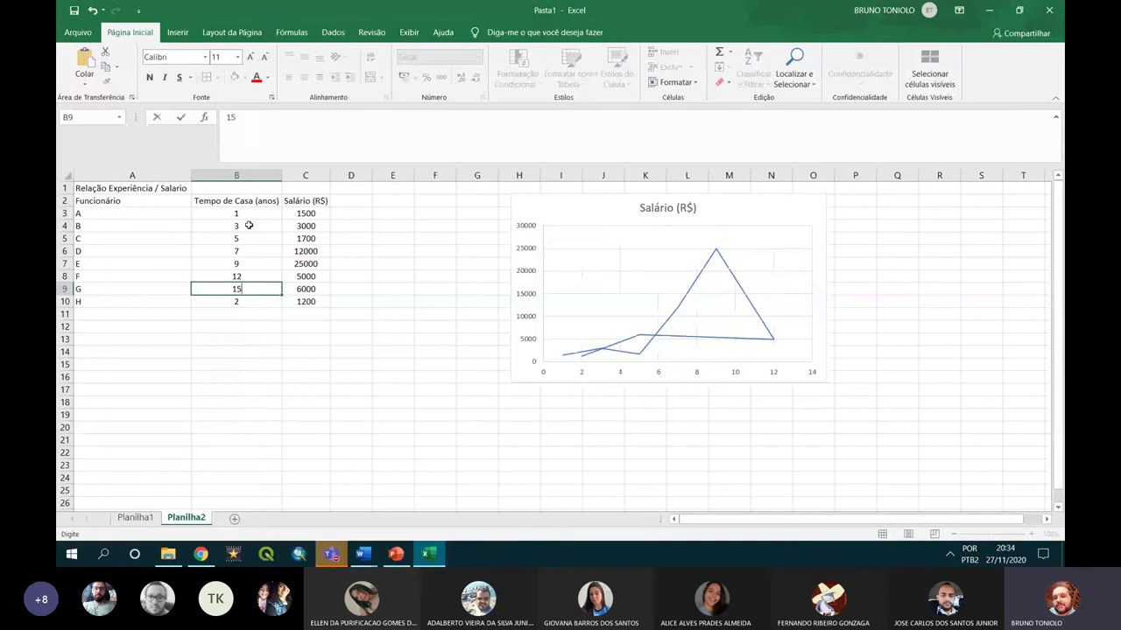
pyautogui.press('Return')
pyautogui.write('20')
pyautogui.press('Return')
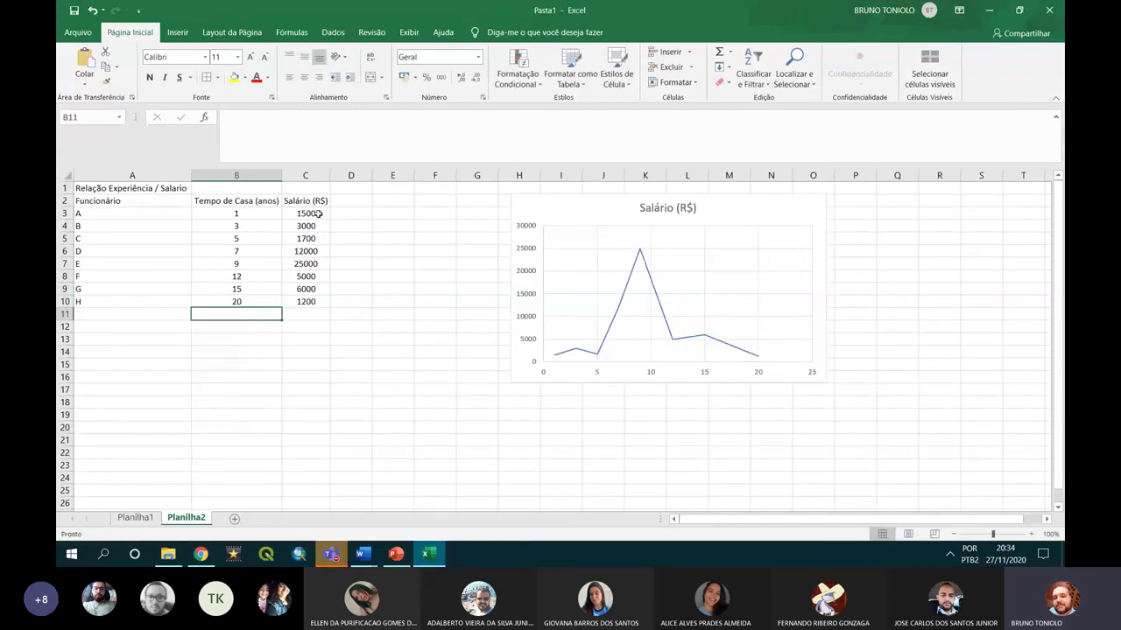
# Step: Set the salaries in C3–C7 to 1500, 3000, 5000, 6000 and 7000
pyautogui.click(313, 215)
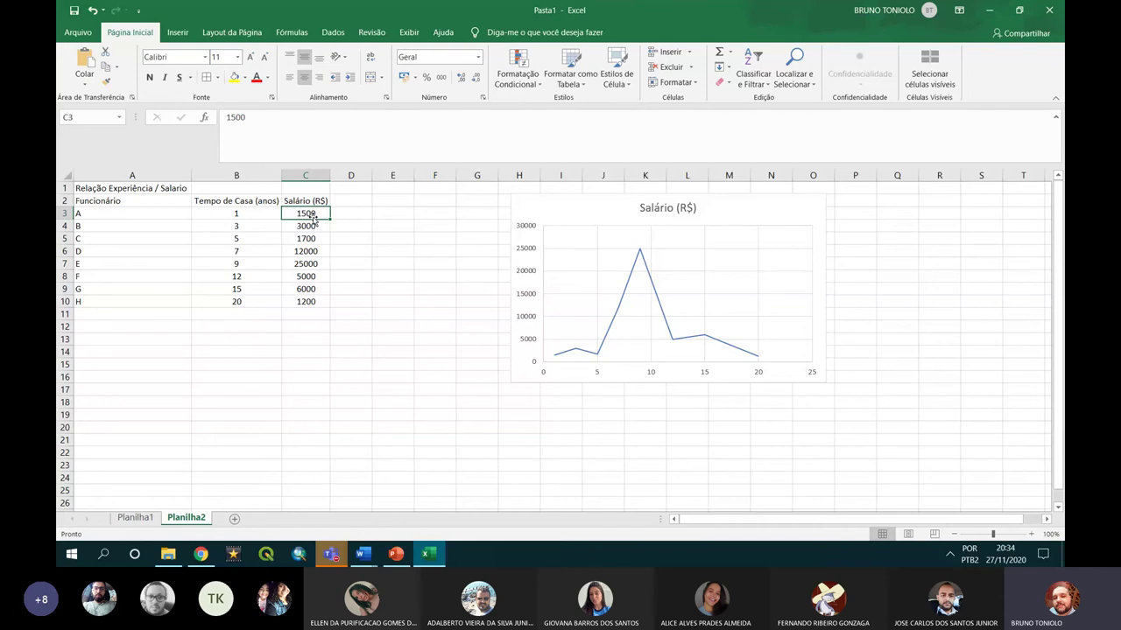
pyautogui.write('1500')
pyautogui.press('Return')
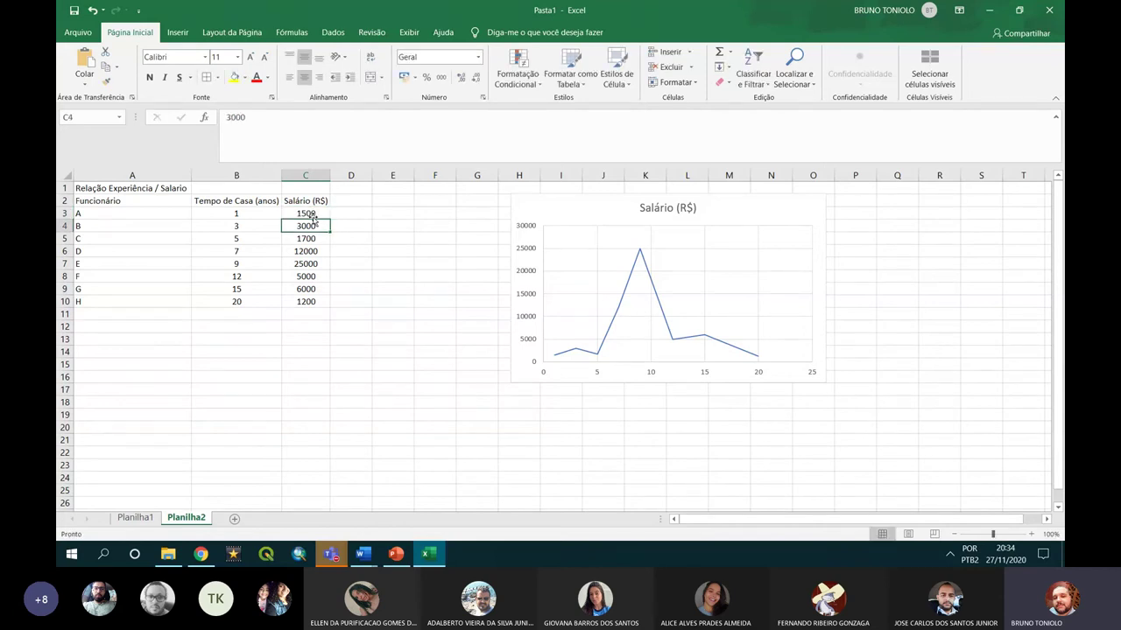
pyautogui.write('3000')
pyautogui.press('Return')
pyautogui.write('500')
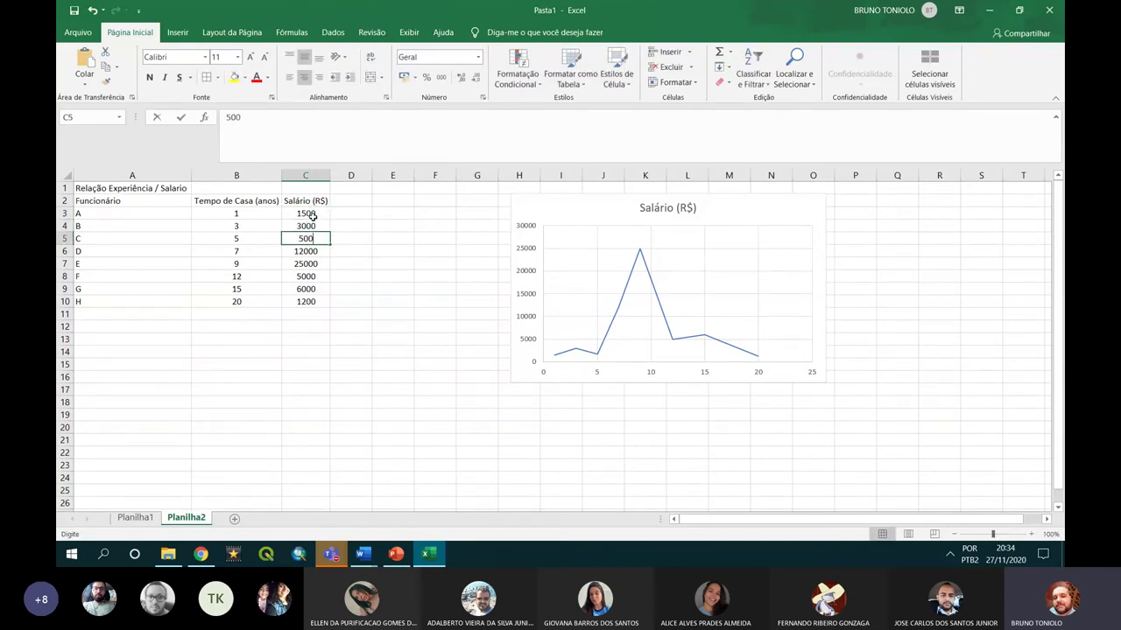
pyautogui.write('0')
pyautogui.press('Return')
pyautogui.write('6000')
pyautogui.press('Return')
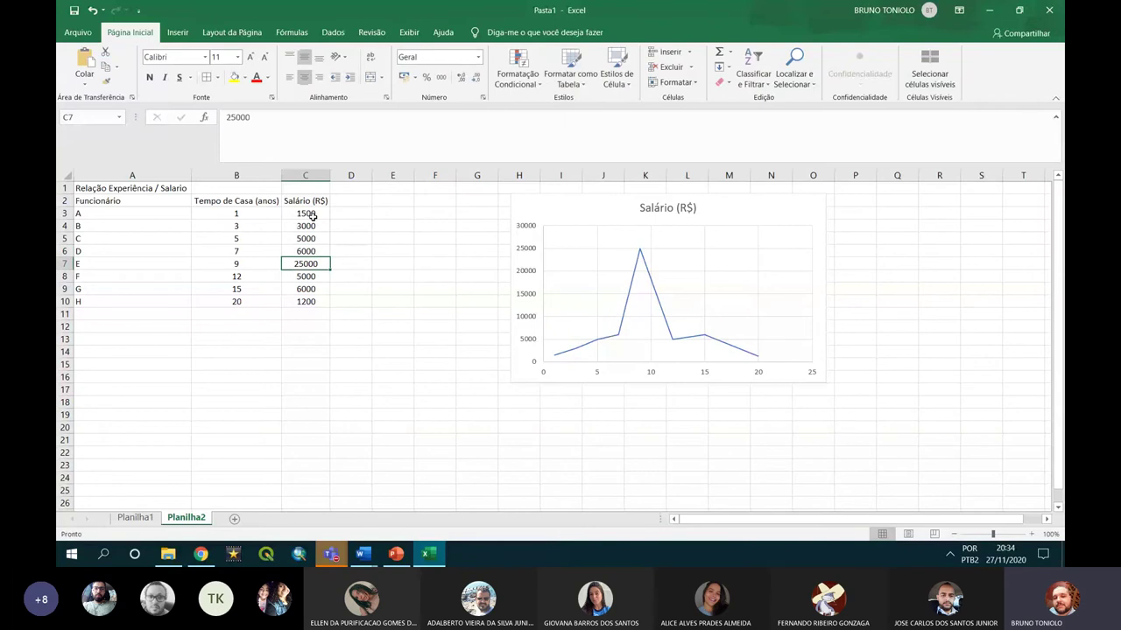
pyautogui.write('7000')
pyautogui.press('Return')
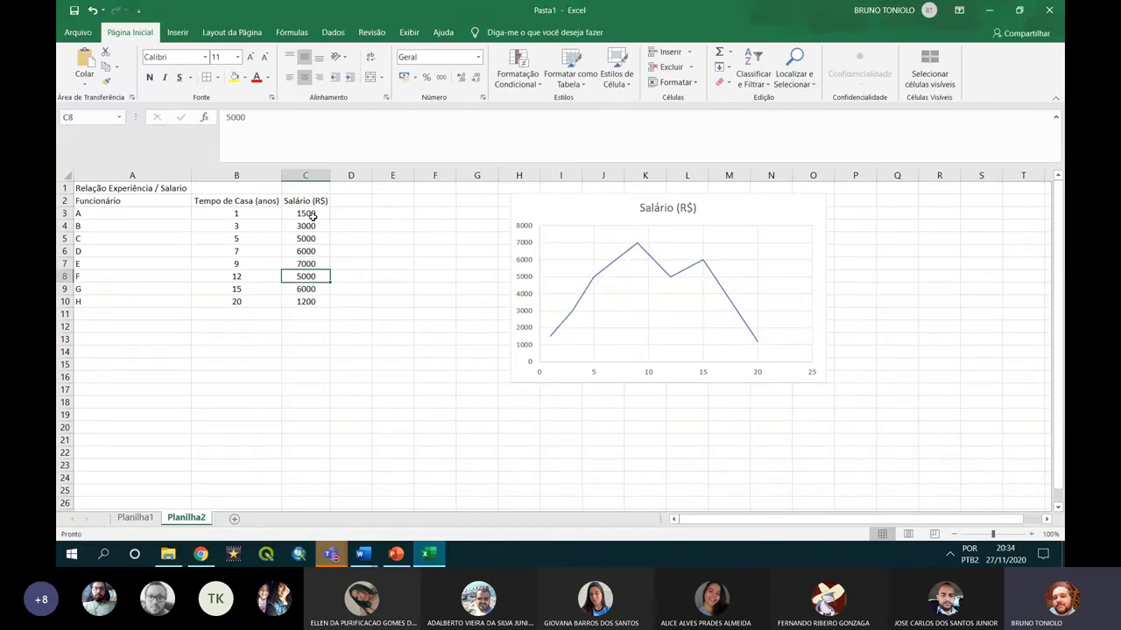
# Step: Give employees F, G and H salaries of 8000, 10000 and 20000 in C8–C10
pyautogui.write('8000')
pyautogui.press('Return')
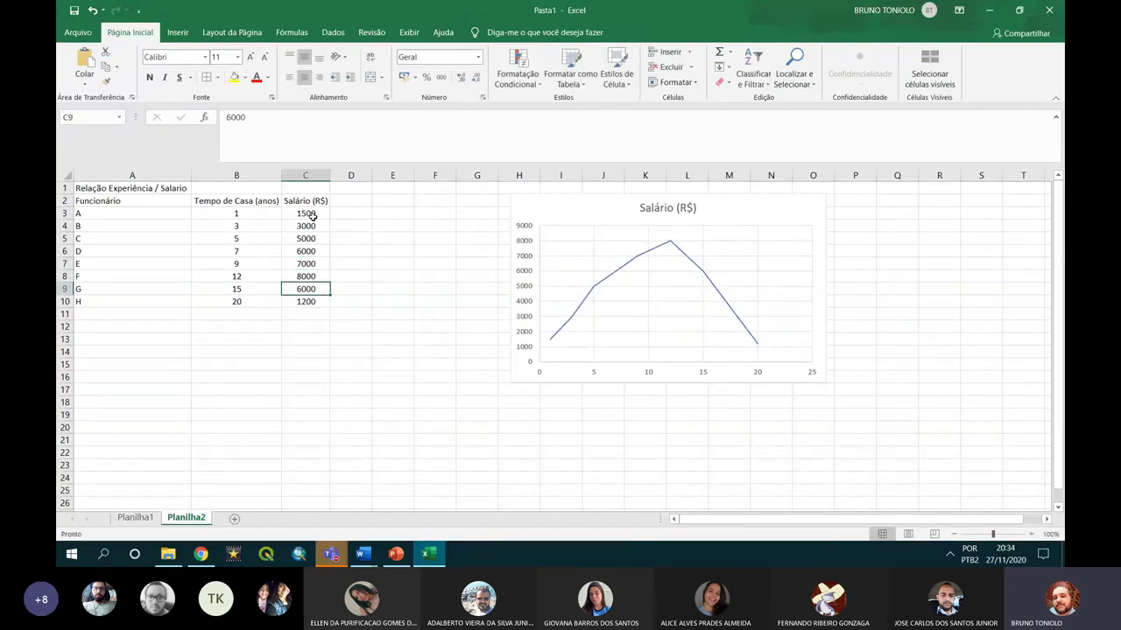
pyautogui.write('10000')
pyautogui.press('Return')
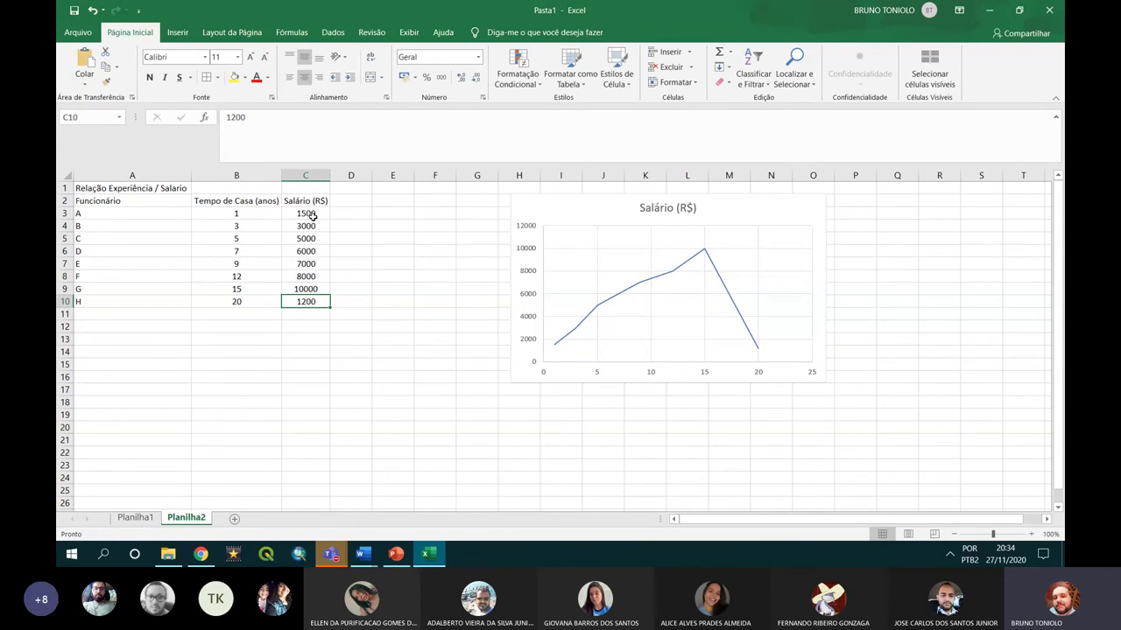
pyautogui.write('20000')
pyautogui.press('Return')
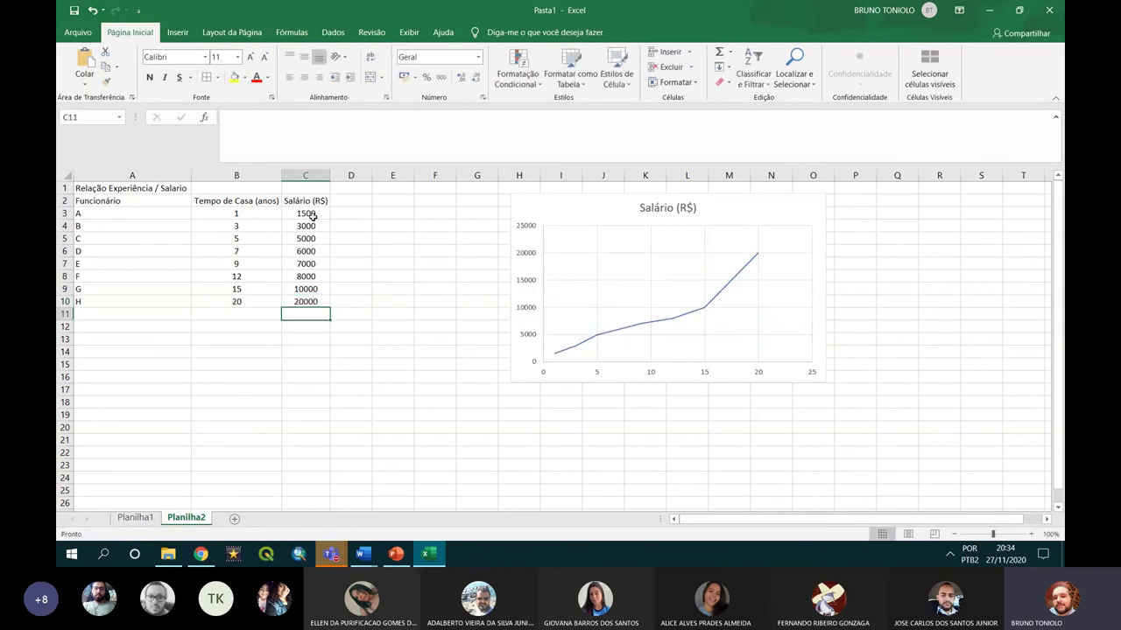
# Step: Nudge the Salário (R$) line chart slightly down and left, then switch to PowerPoint
pyautogui.click(536, 233)
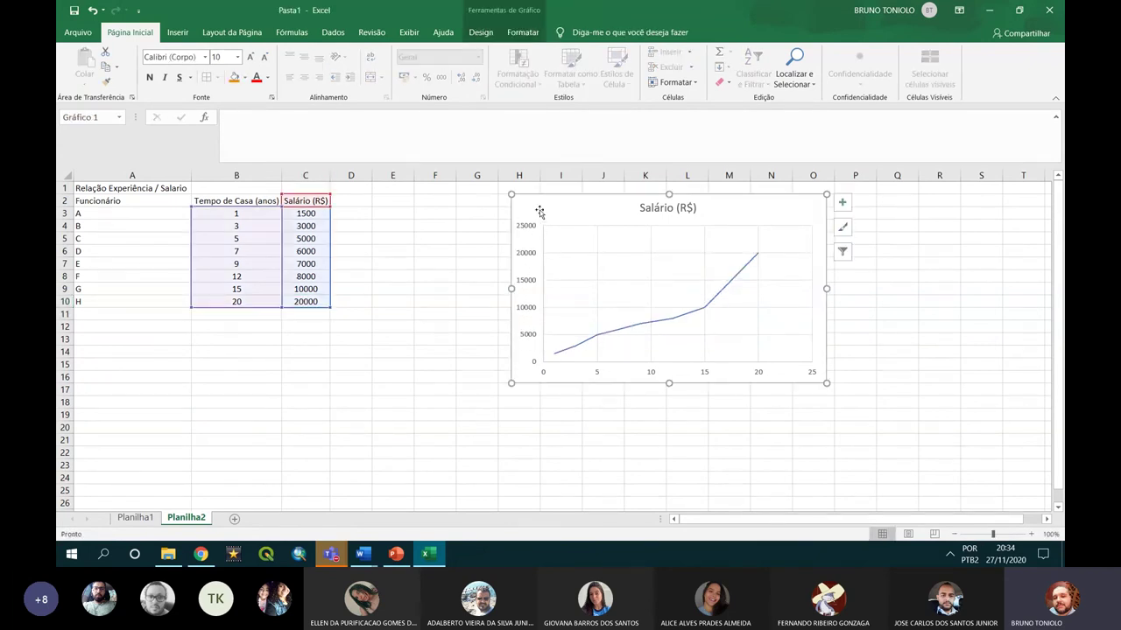
pyautogui.moveTo(539, 212); pyautogui.dragTo(532, 233)
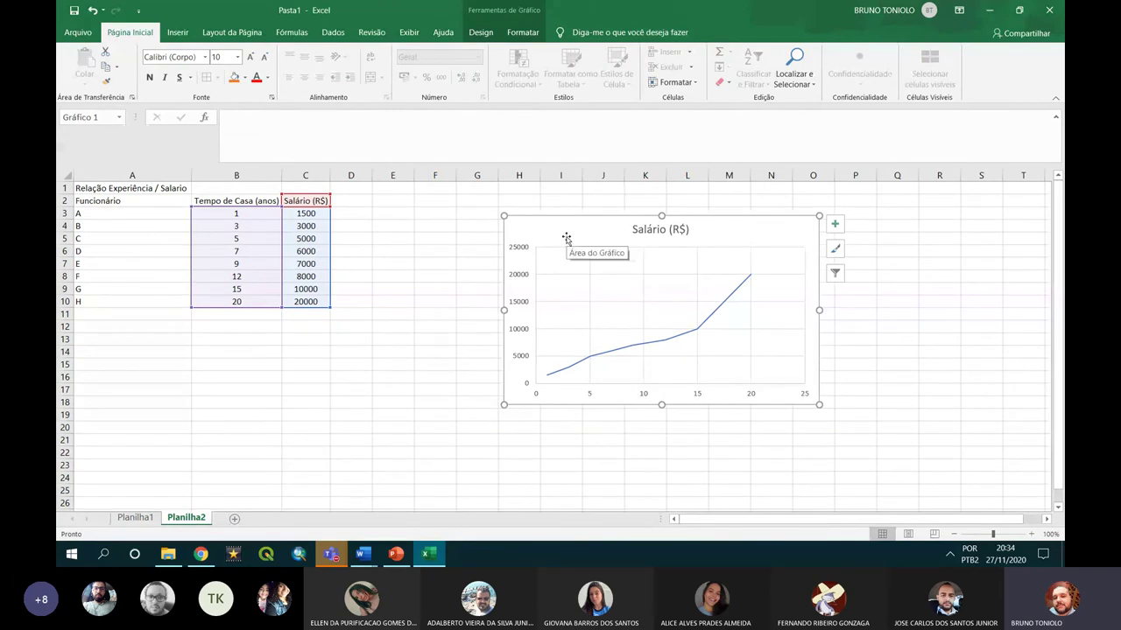
pyautogui.moveTo(567, 238); pyautogui.dragTo(557, 237)
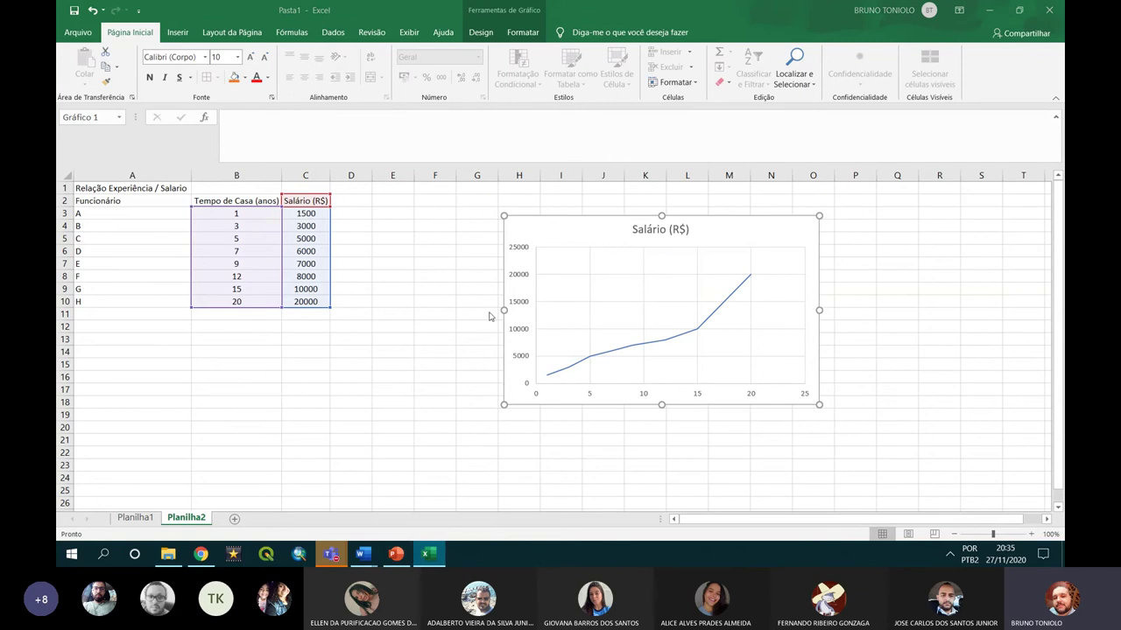
pyautogui.hotkey('alt', 'Tab')
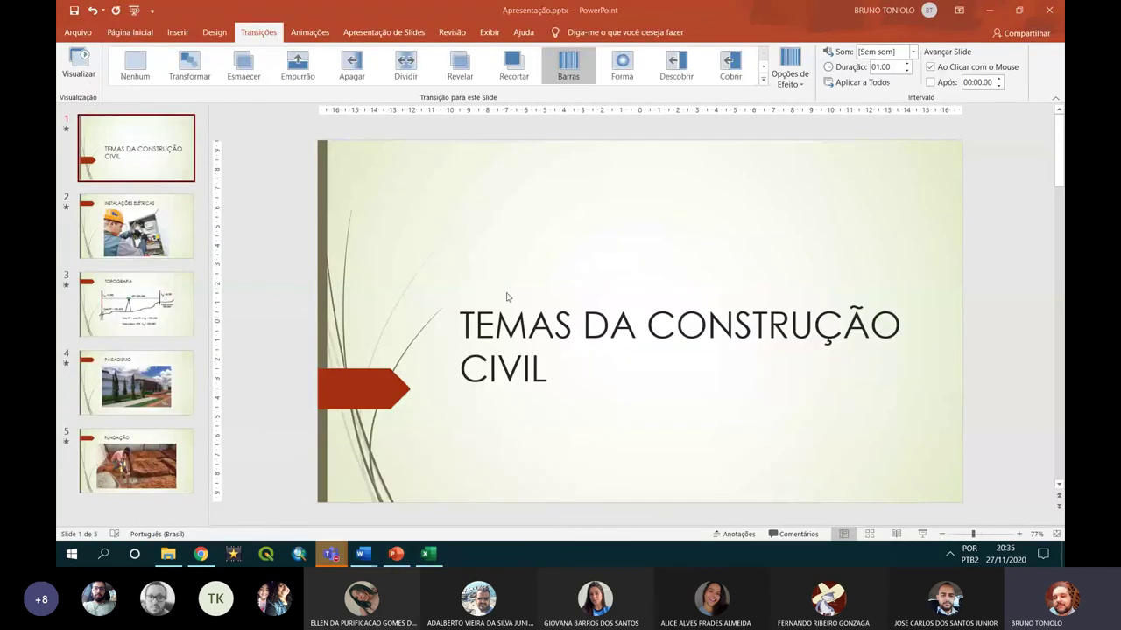
# Step: Switch past the Word document back to the Teams meeting window with its chat
pyautogui.hotkey('alt', 'Tab')
pyautogui.scroll(-2, 405, 425)
pyautogui.scroll(-8, 405, 425)
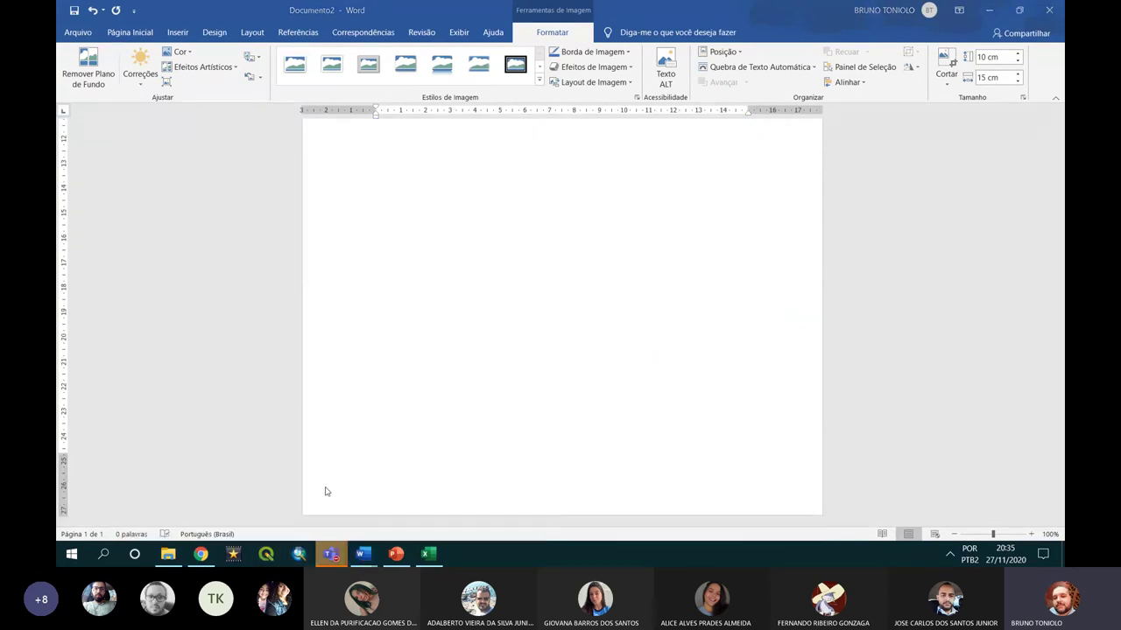
pyautogui.hotkey('alt', 'Tab')
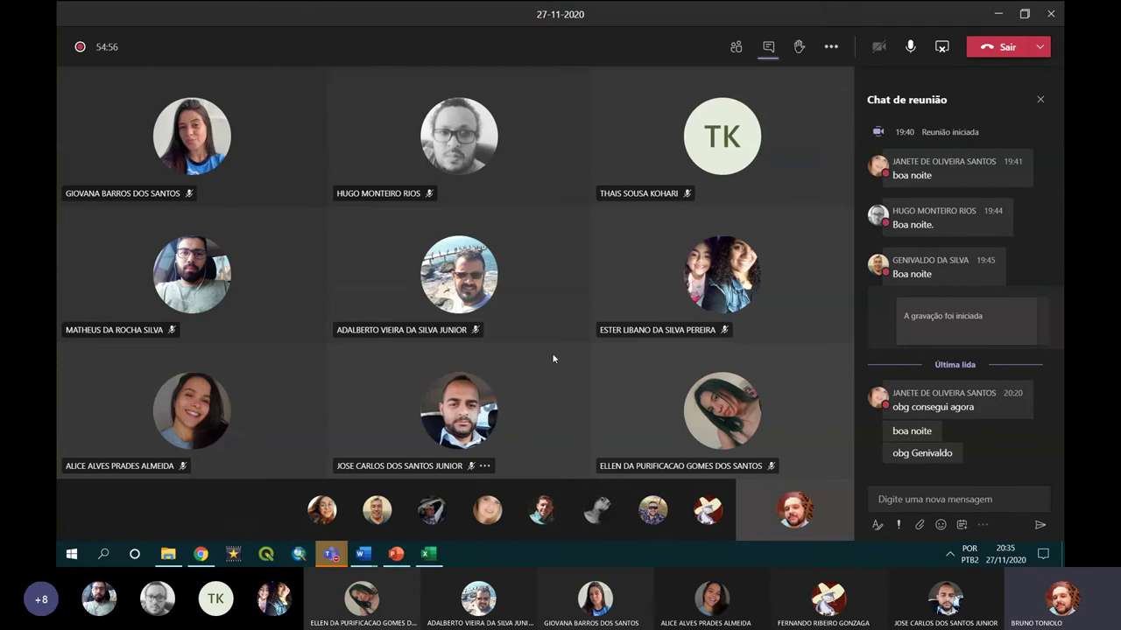
# Step: Show the meeting's participant list and scroll through the presenter and 17 participants
pyautogui.click(738, 47)
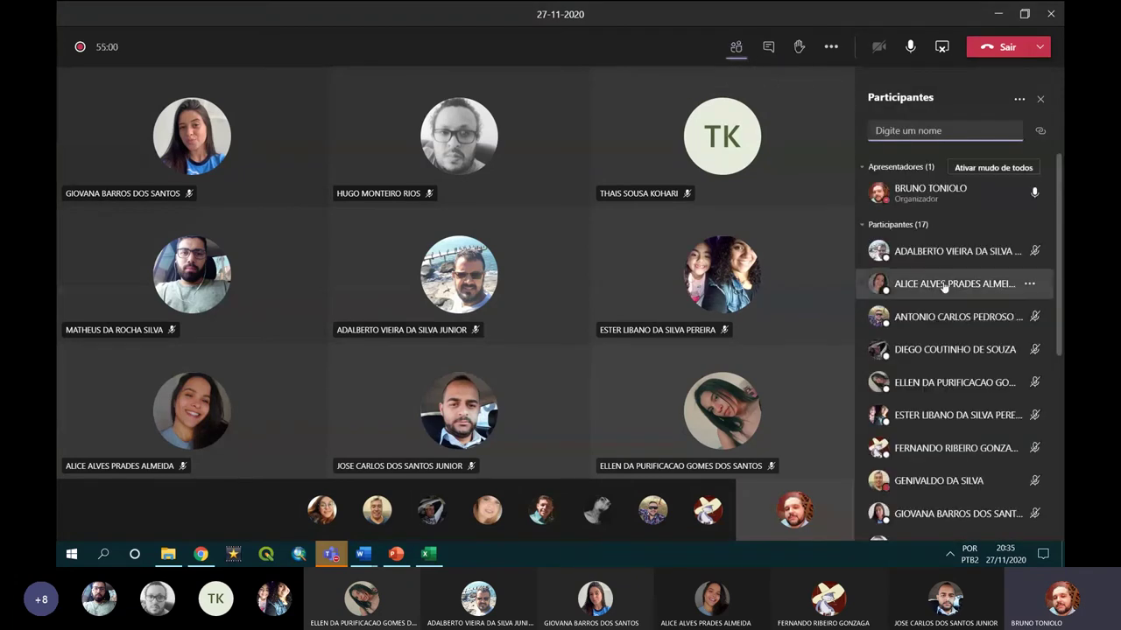
pyautogui.scroll(-3, 943, 319)
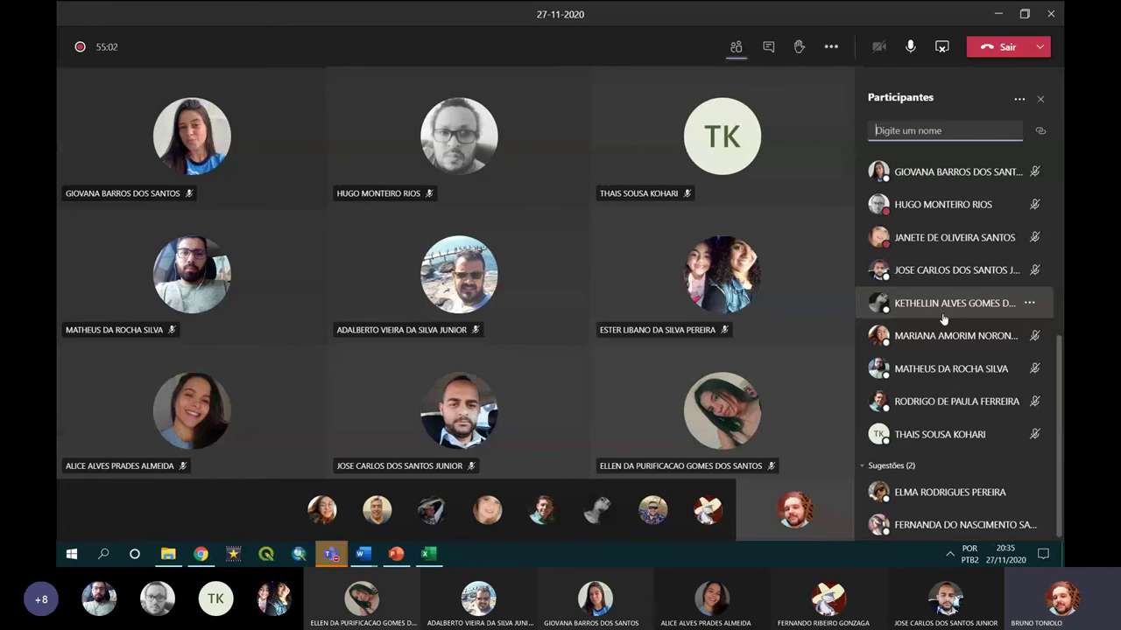
pyautogui.scroll(2, 943, 320)
pyautogui.scroll(5, 943, 320)
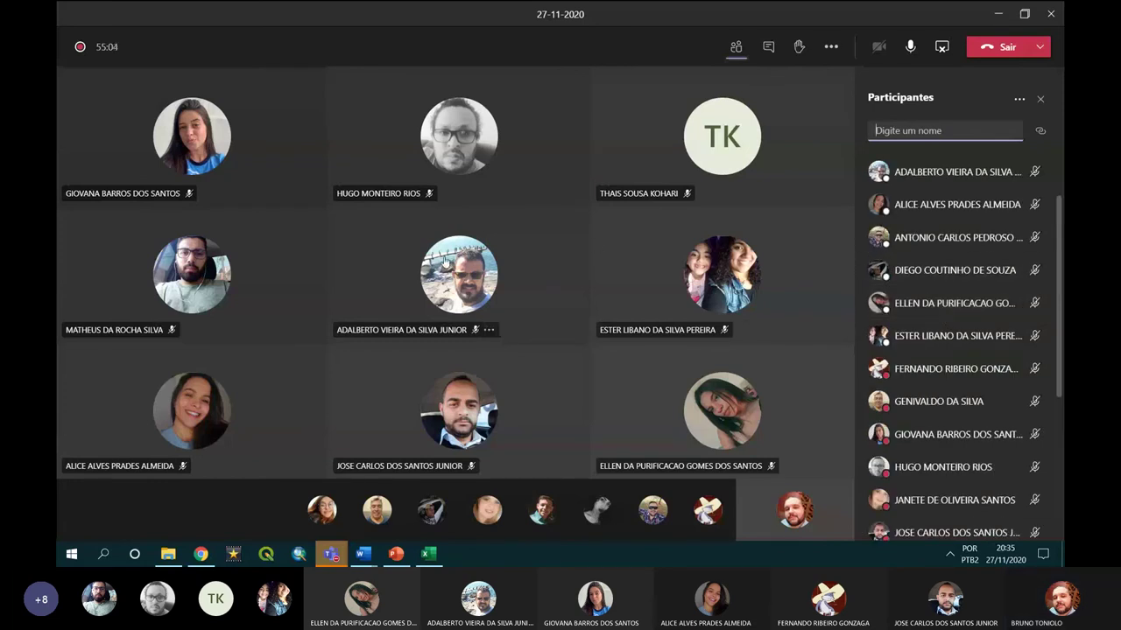
pyautogui.scroll(2, 954, 223)
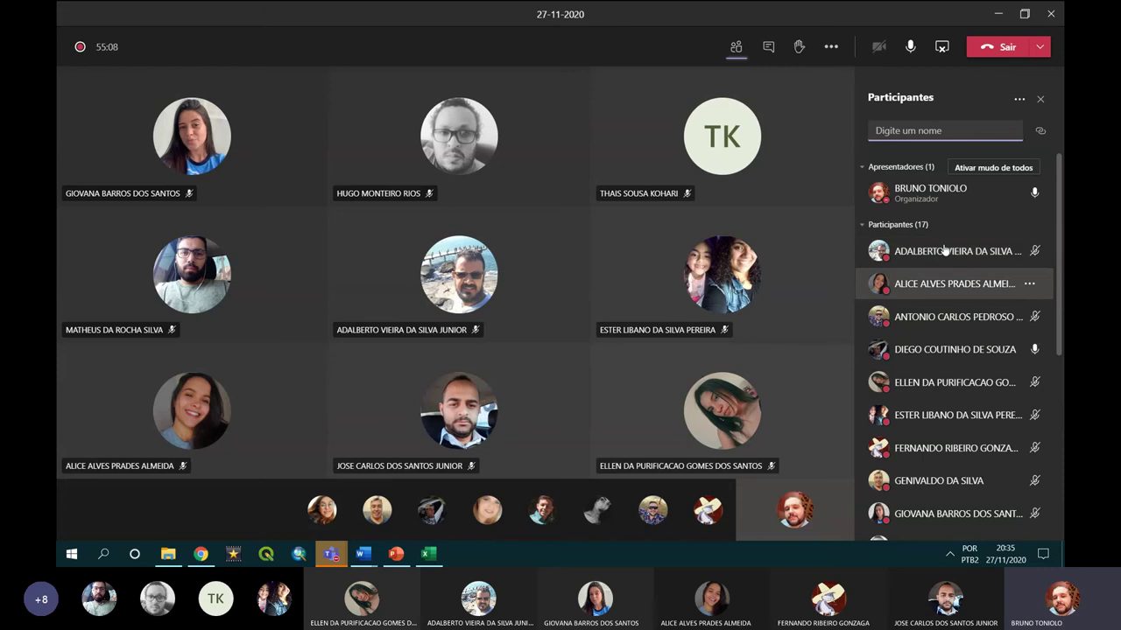
pyautogui.scroll(-3, 925, 267)
pyautogui.scroll(3, 936, 242)
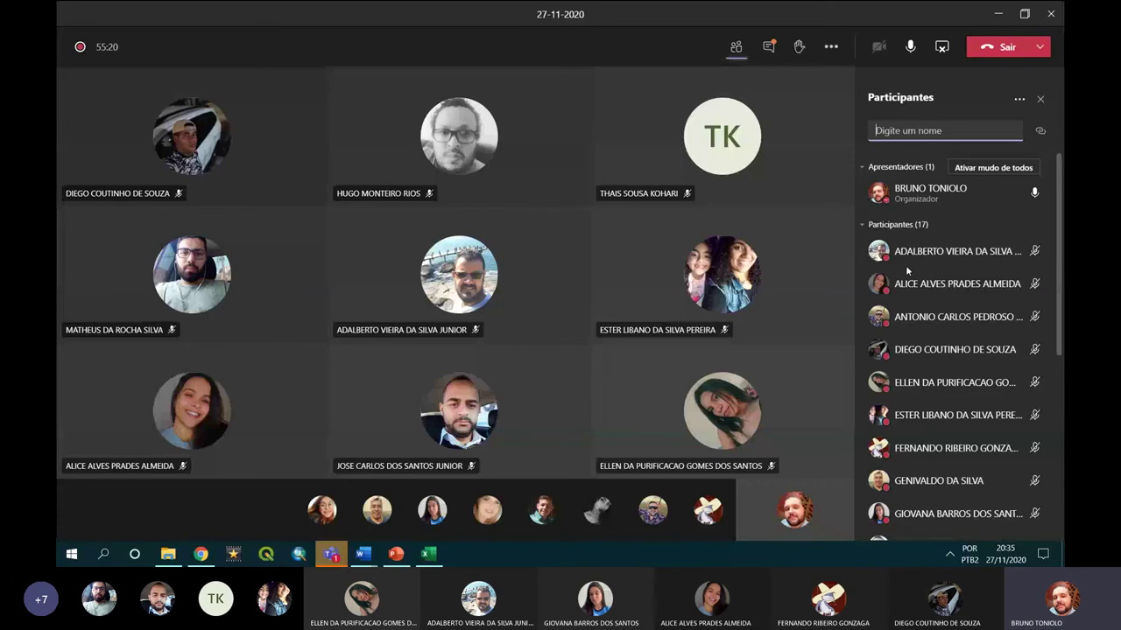
pyautogui.scroll(-3, 914, 289)
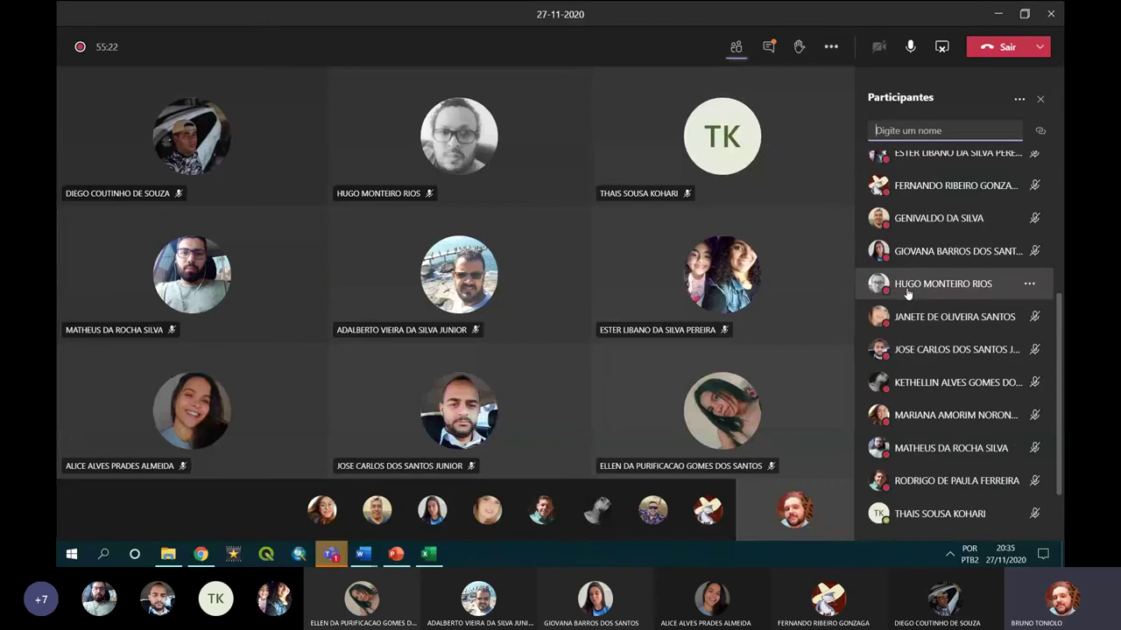
pyautogui.scroll(3, 910, 292)
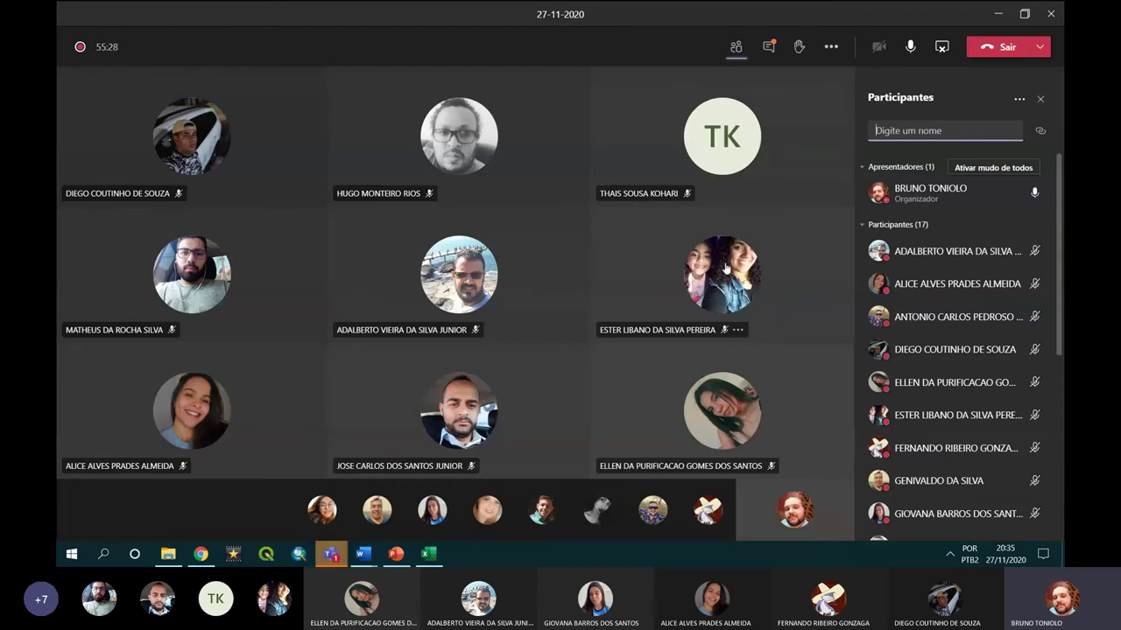
# Step: Display thumbnail previews of the two open Teams windows from the taskbar
pyautogui.moveTo(698, 252)
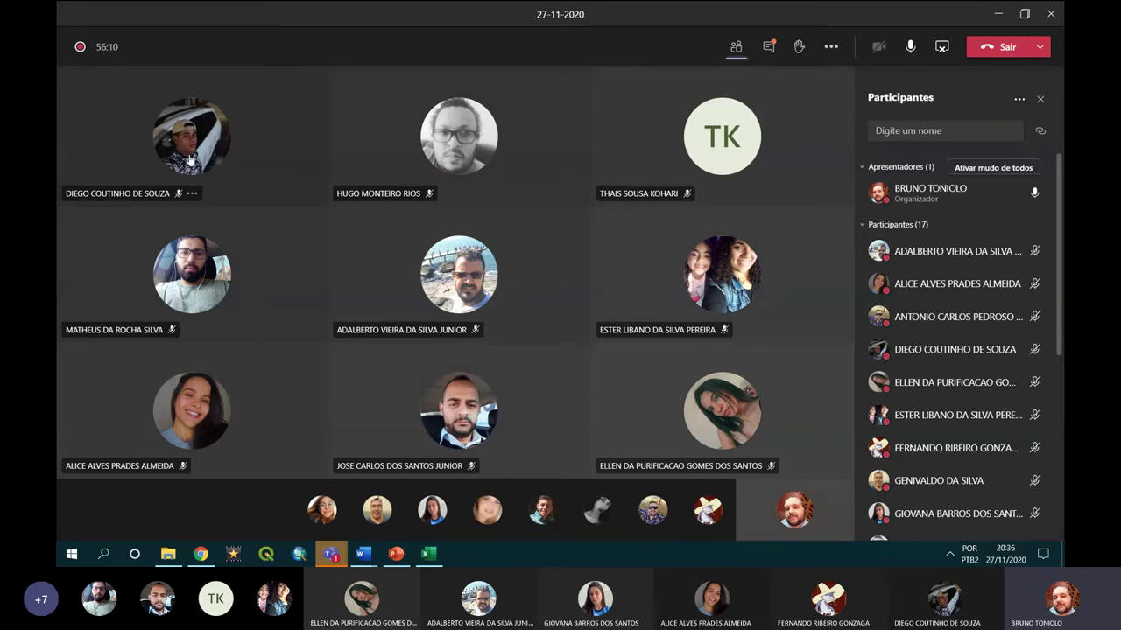
pyautogui.moveTo(204, 152)
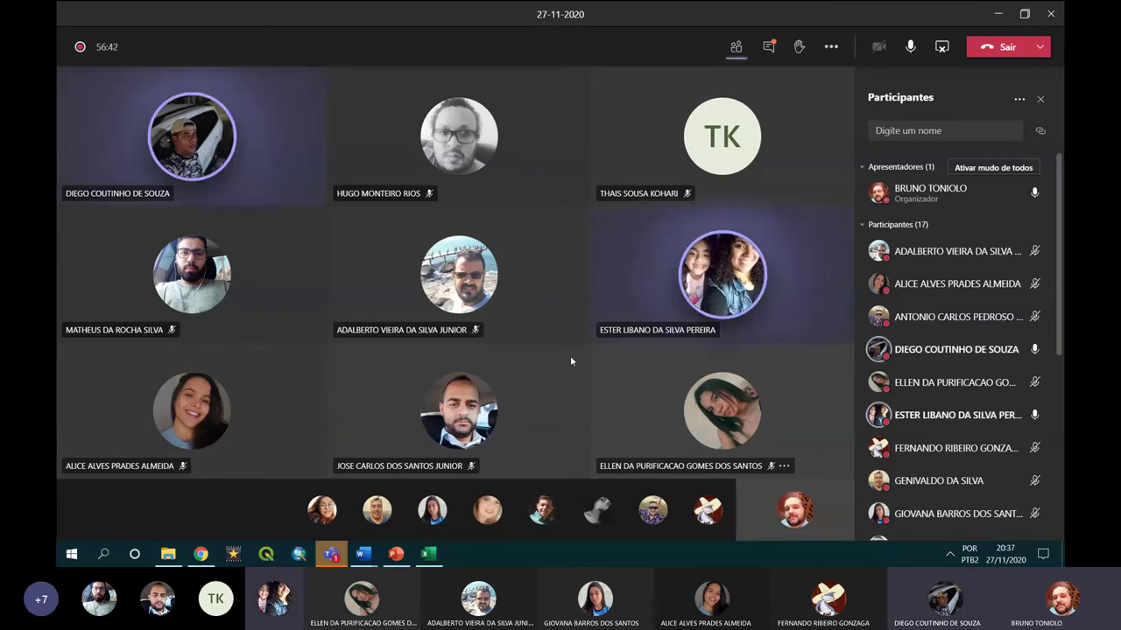
pyautogui.moveTo(698, 275)
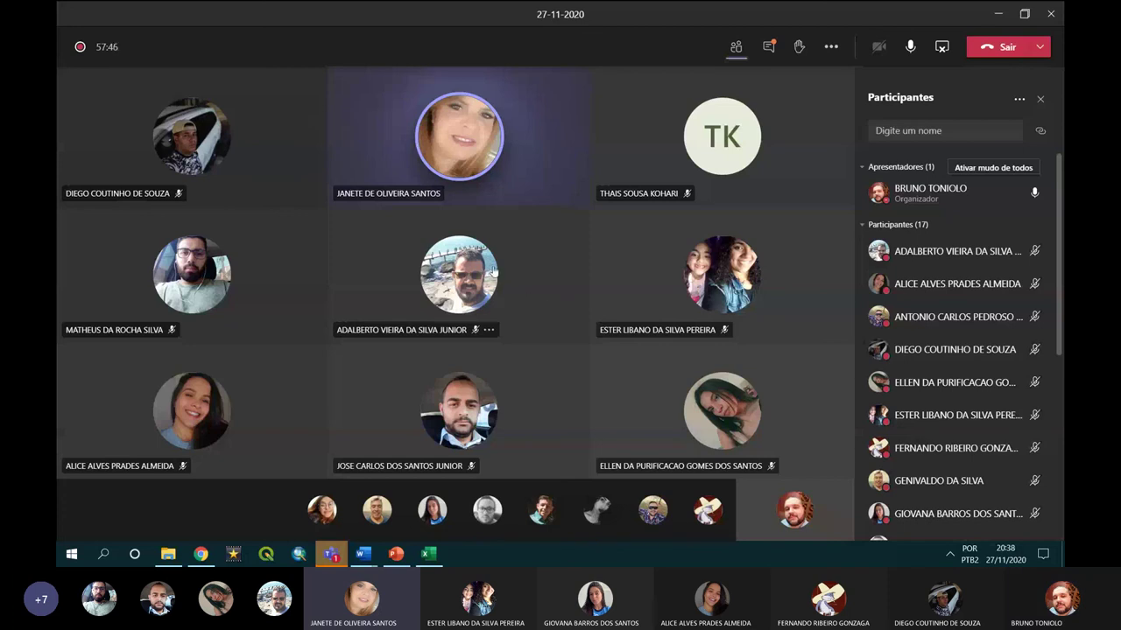
pyautogui.moveTo(493, 273)
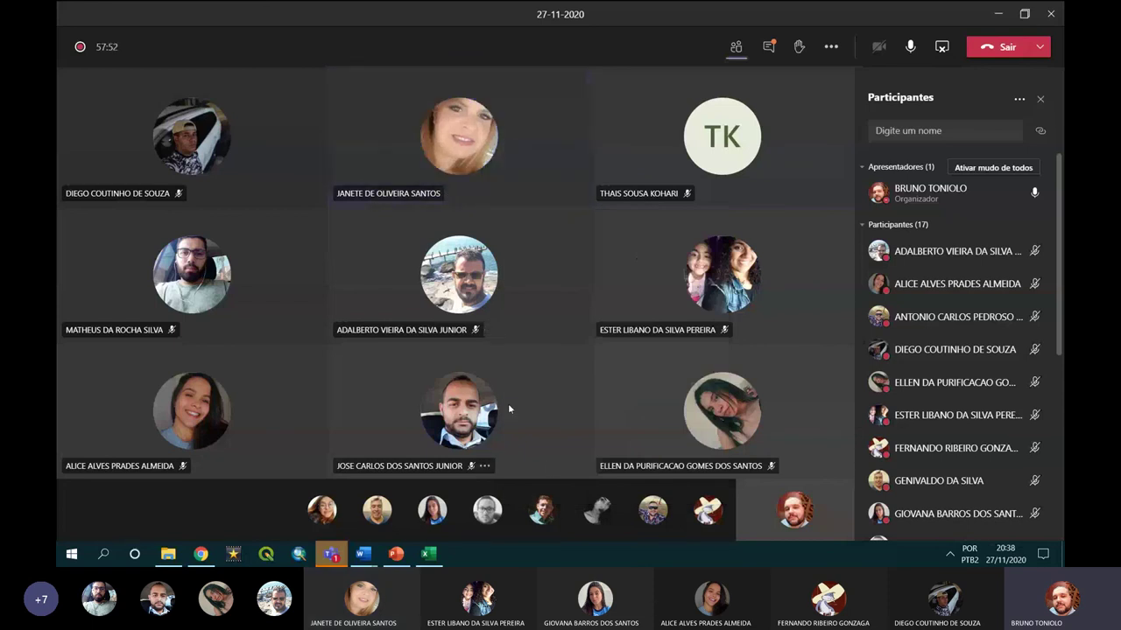
pyautogui.click(332, 553)
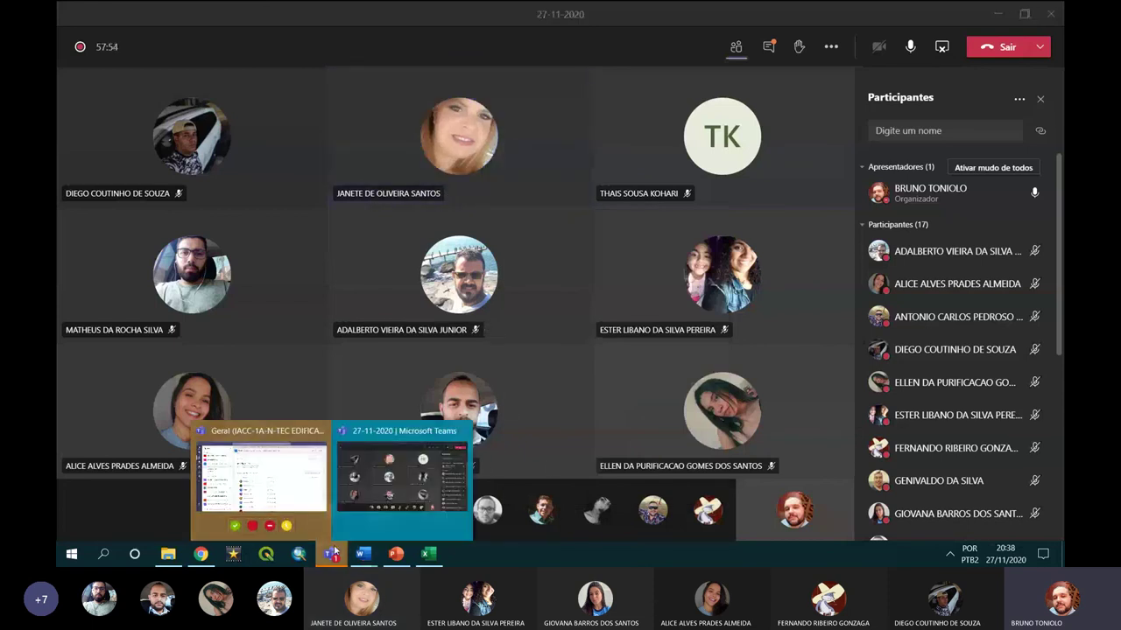
pyautogui.click(295, 494)
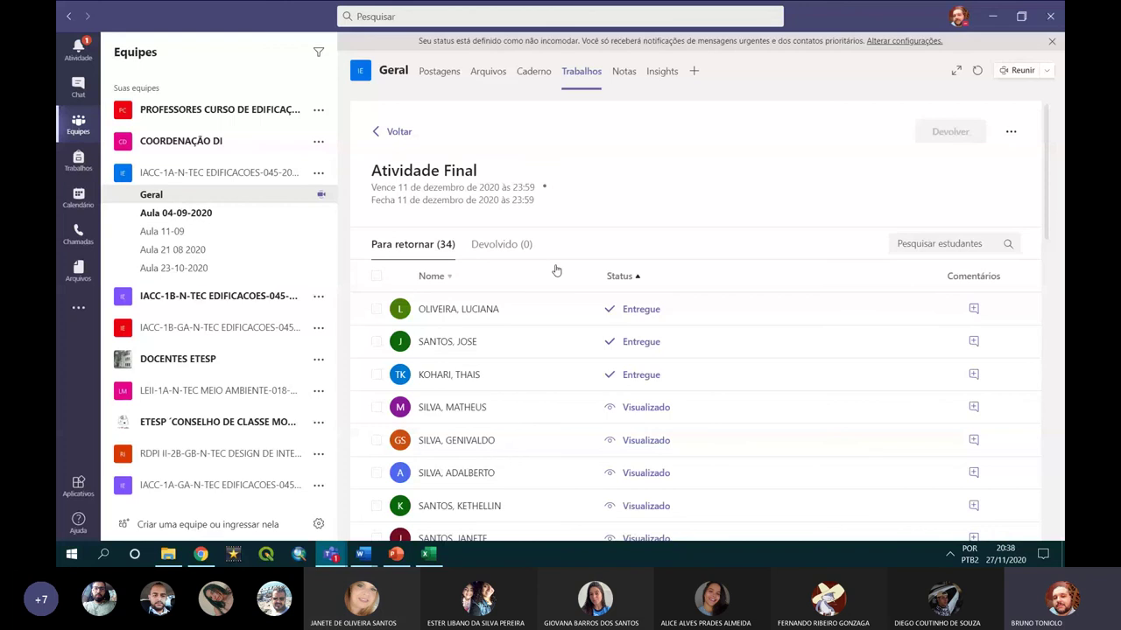
pyautogui.click(991, 15)
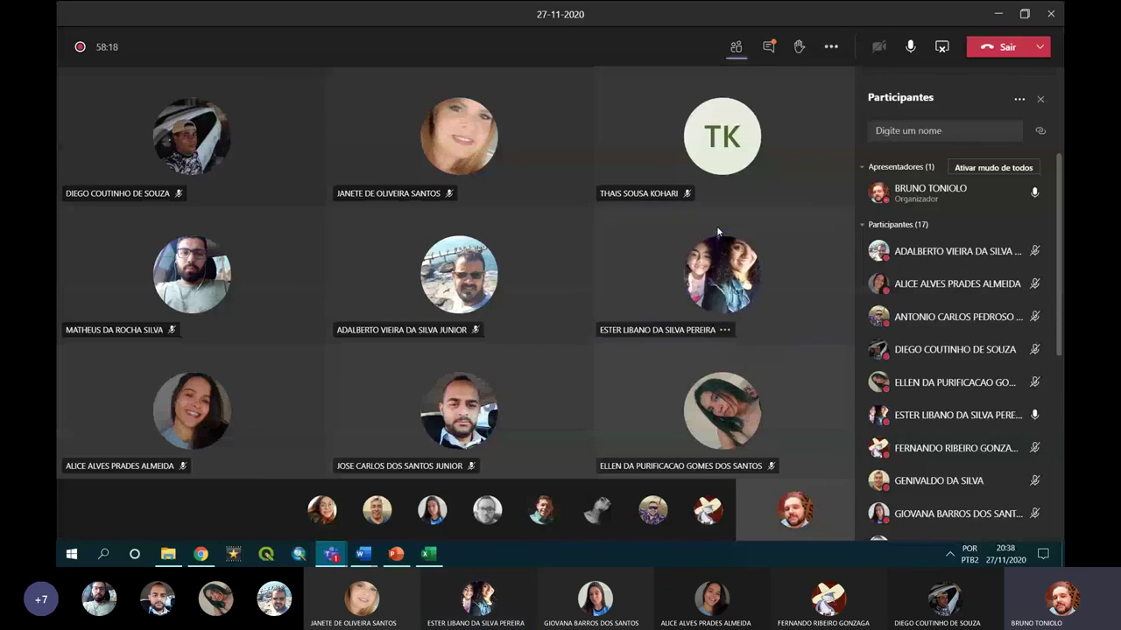
# Step: Choose Parar gravação from the More actions menu to stop the meeting recording
pyautogui.scroll(-1, 921, 316)
pyautogui.scroll(-3, 922, 316)
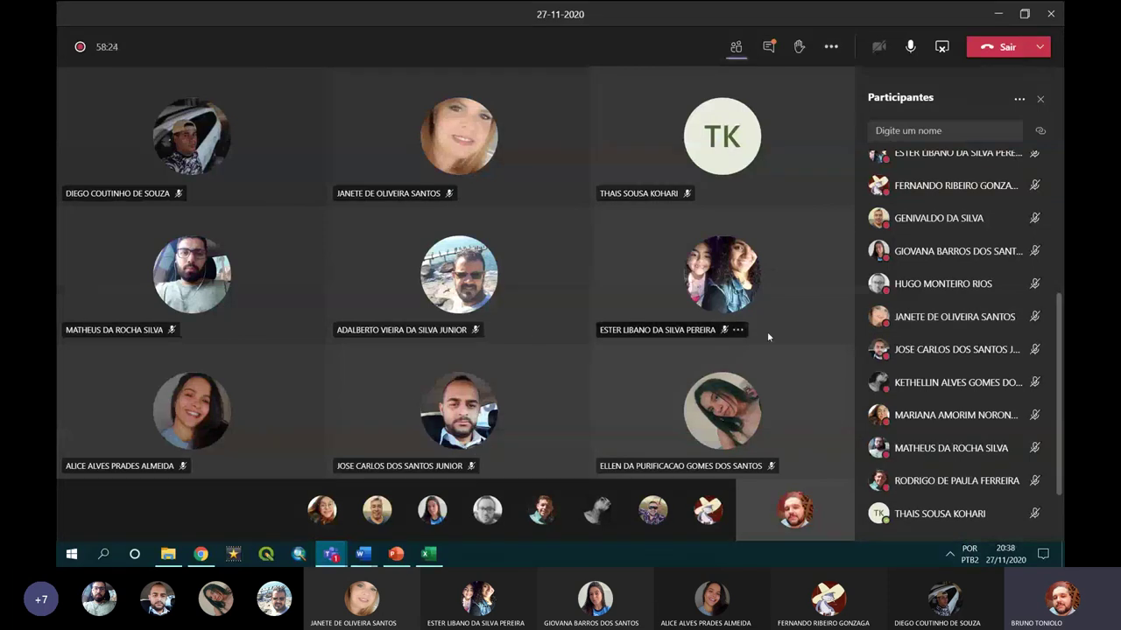
pyautogui.scroll(2, 937, 210)
pyautogui.scroll(3, 944, 200)
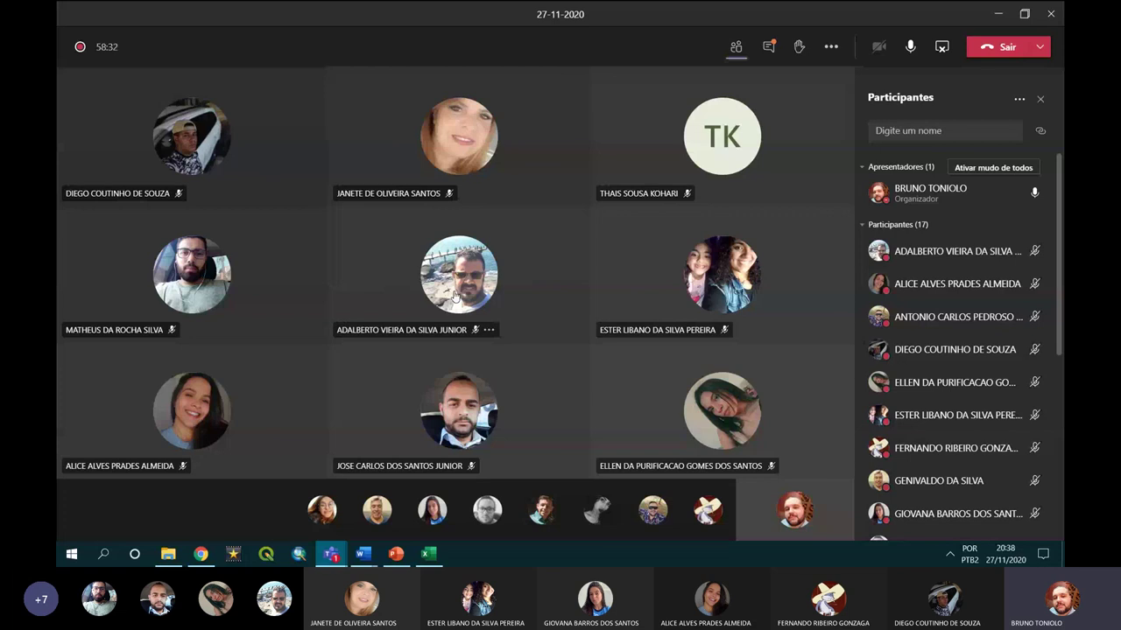
pyautogui.moveTo(455, 298)
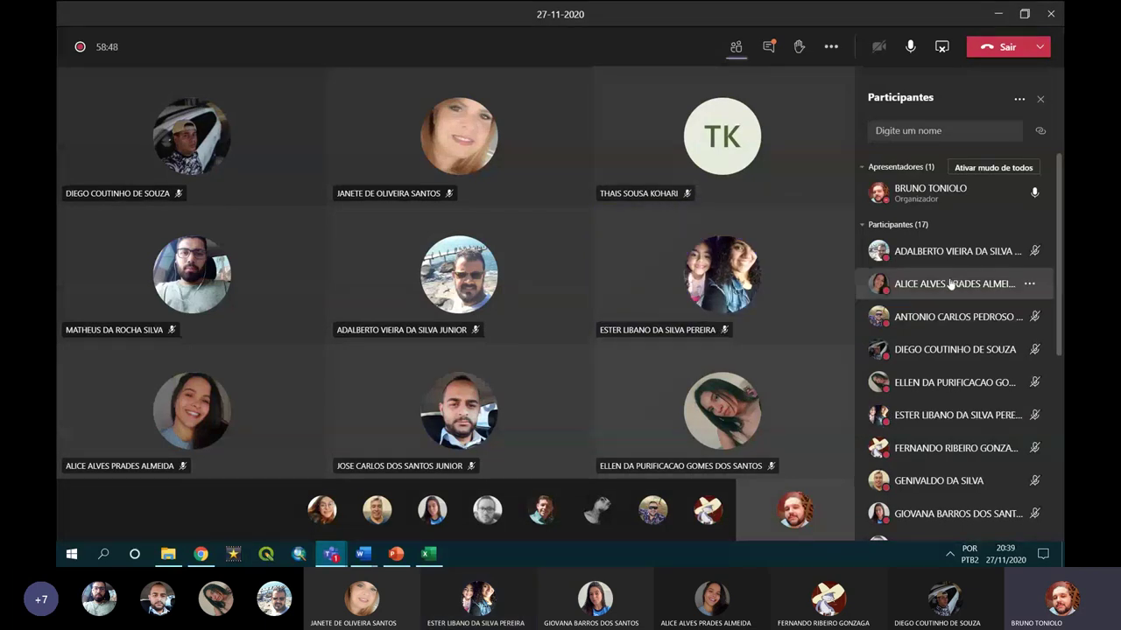
pyautogui.scroll(-3, 938, 286)
pyautogui.scroll(3, 938, 287)
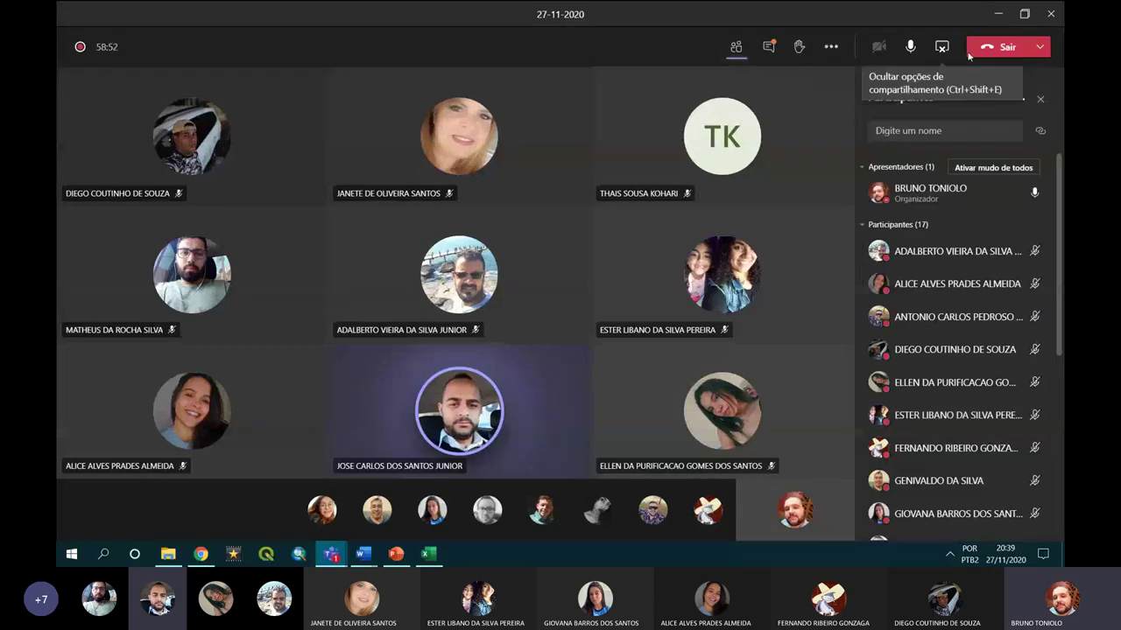
pyautogui.click(831, 46)
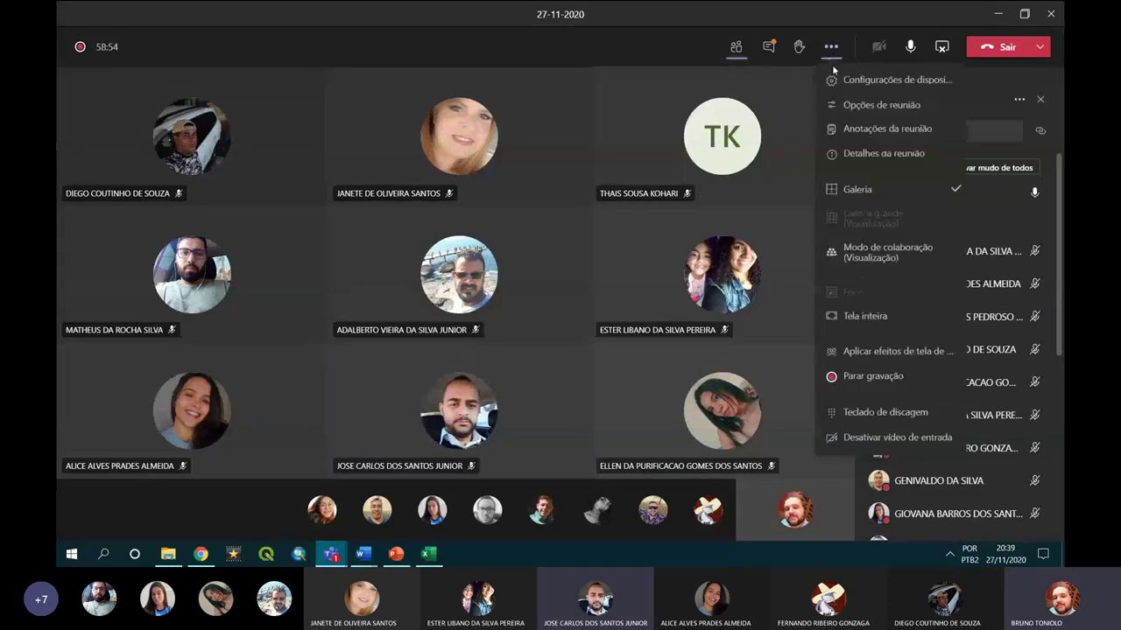
pyautogui.click(857, 378)
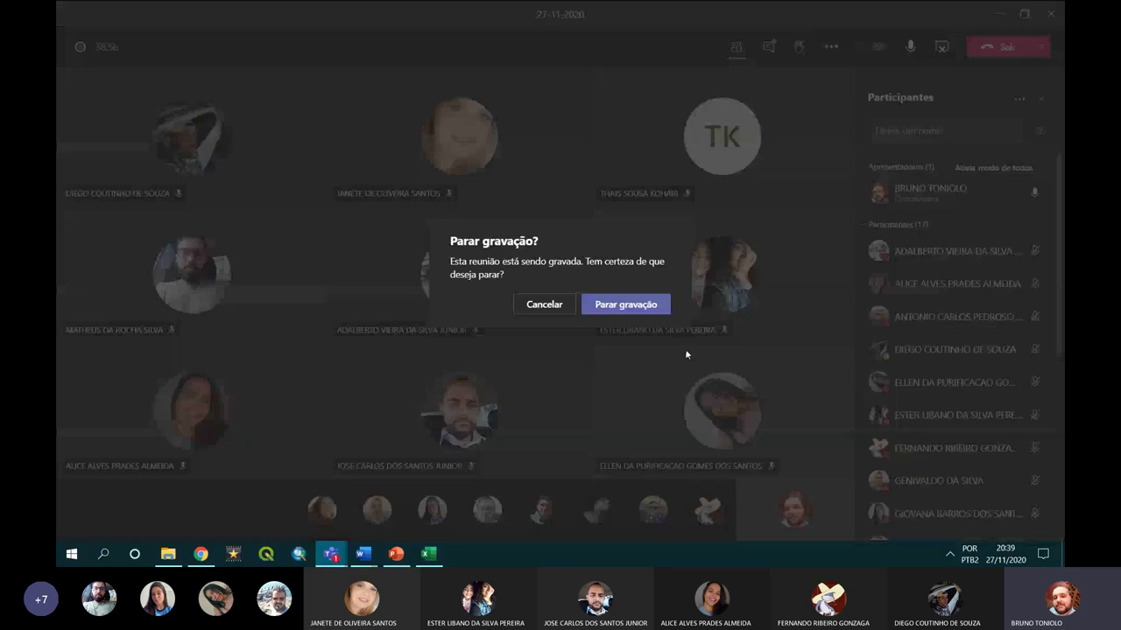